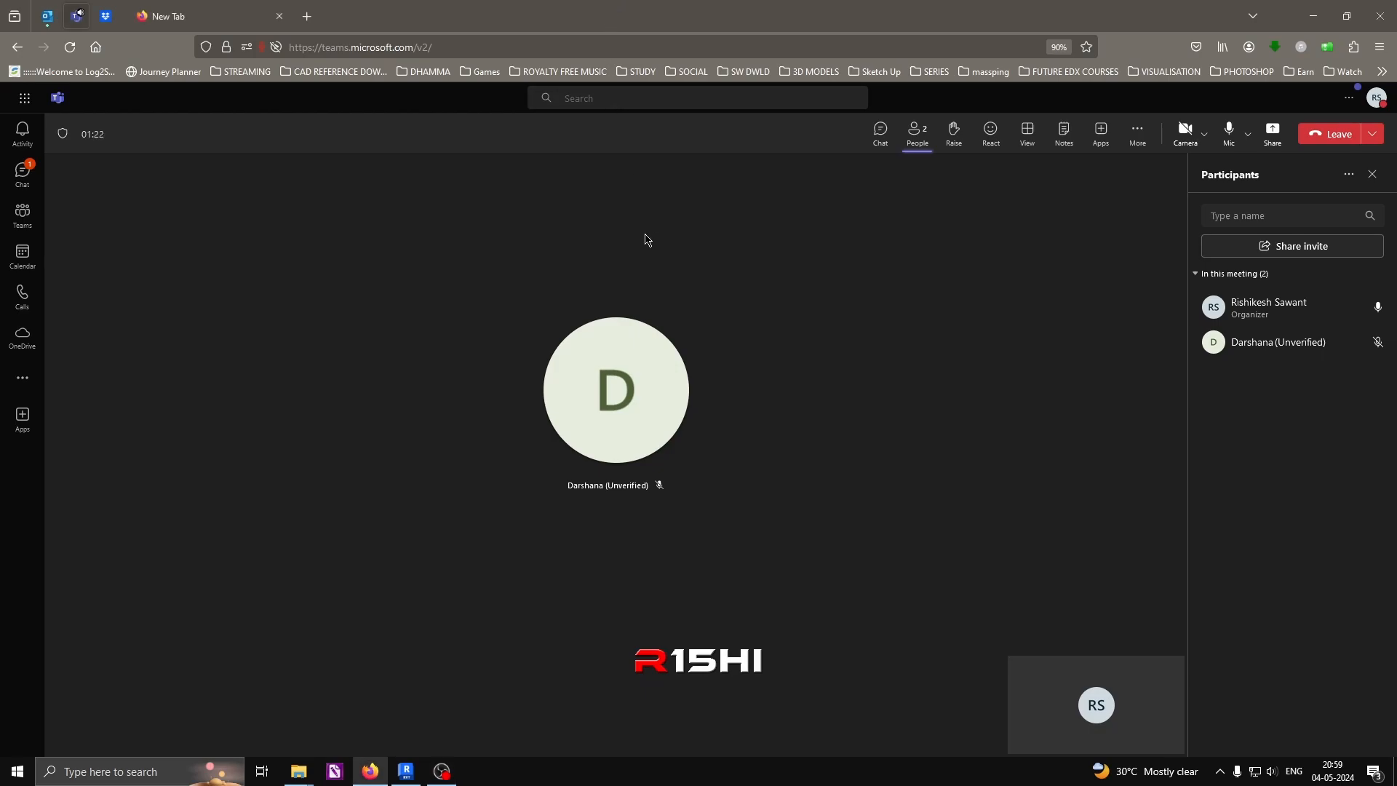
Step: Switch to Revit and open the Snowdon Towers sample architectural model from the recent files
{"action": "left_click", "coordinate": [451, 780]}
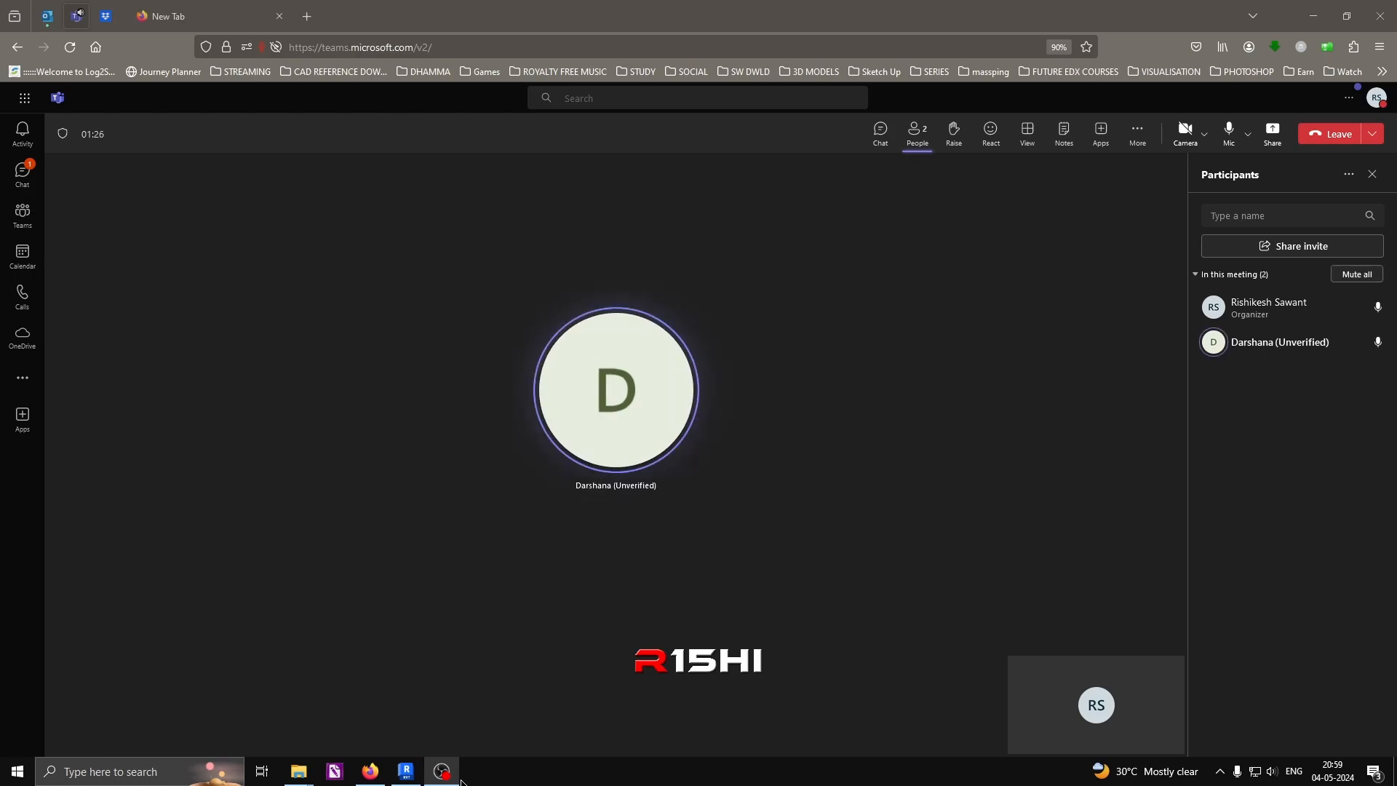
{"action": "left_click", "coordinate": [586, 6]}
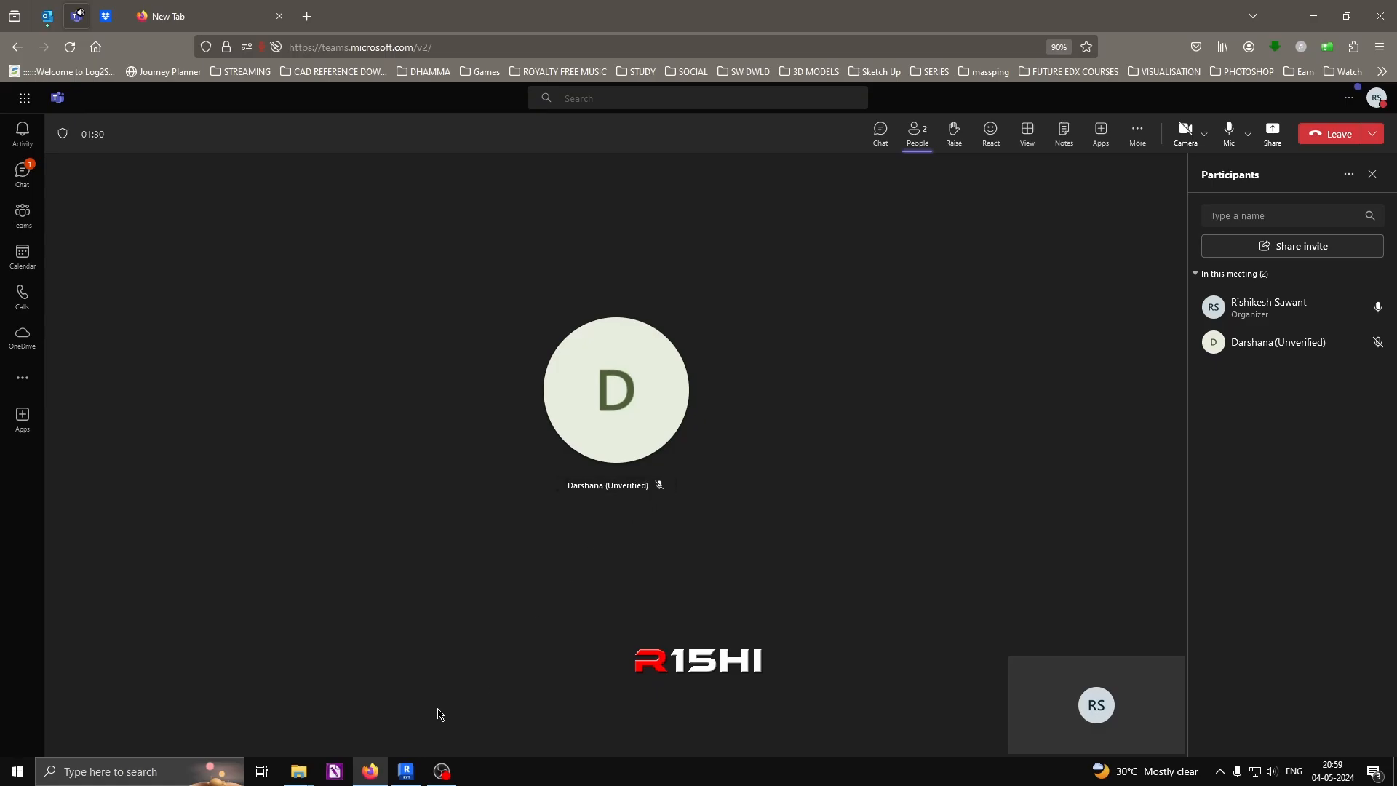
{"action": "left_click", "coordinate": [406, 772]}
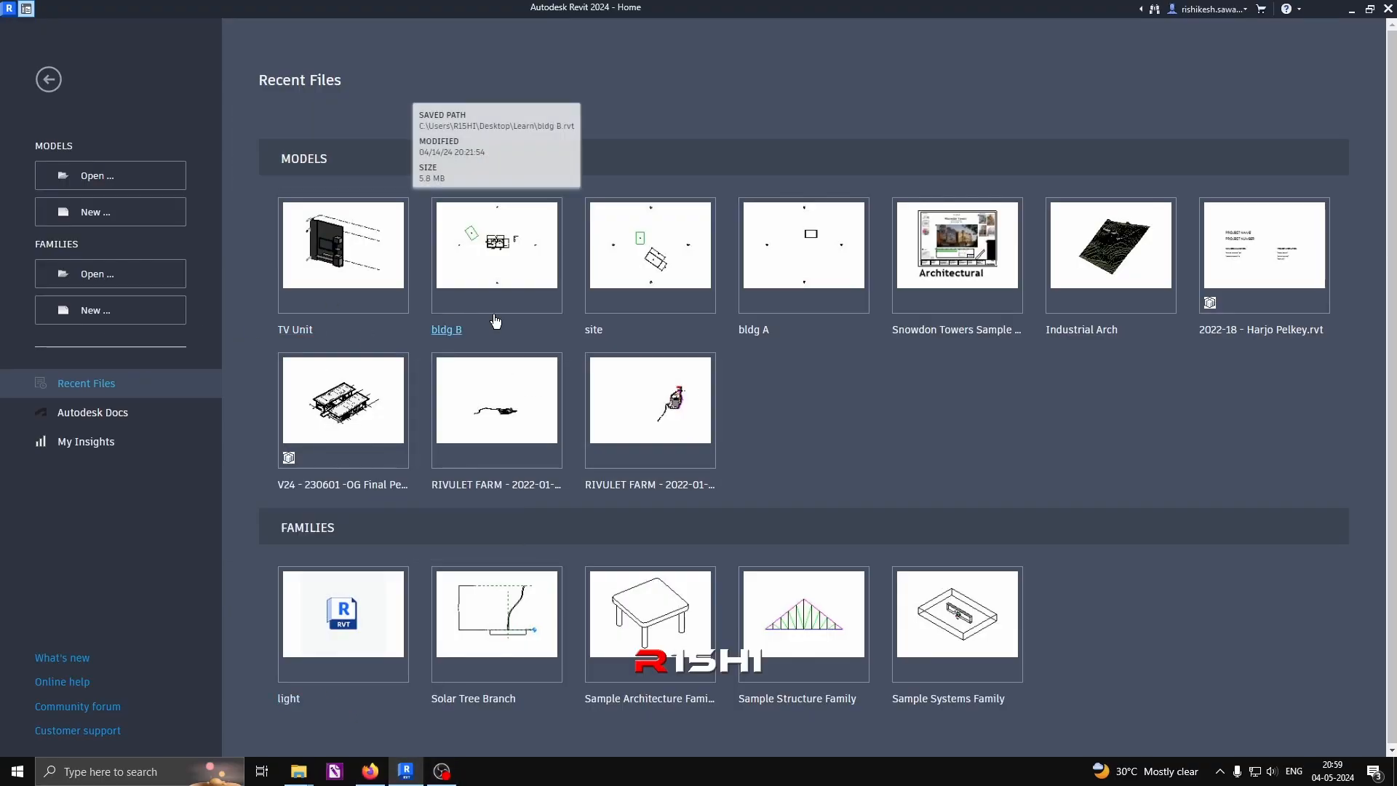
{"action": "left_click", "coordinate": [957, 331]}
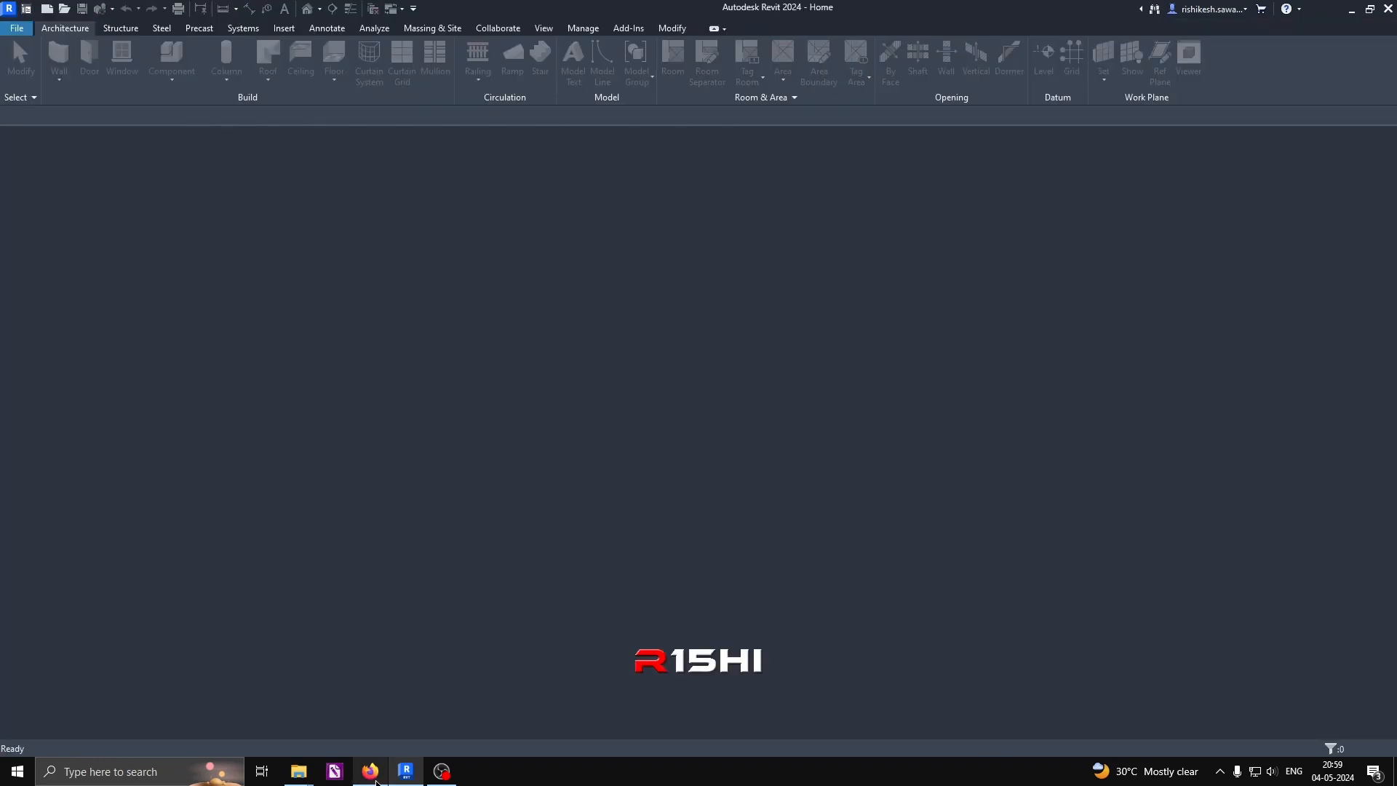
{"action": "mouse_move", "coordinate": [444, 775]}
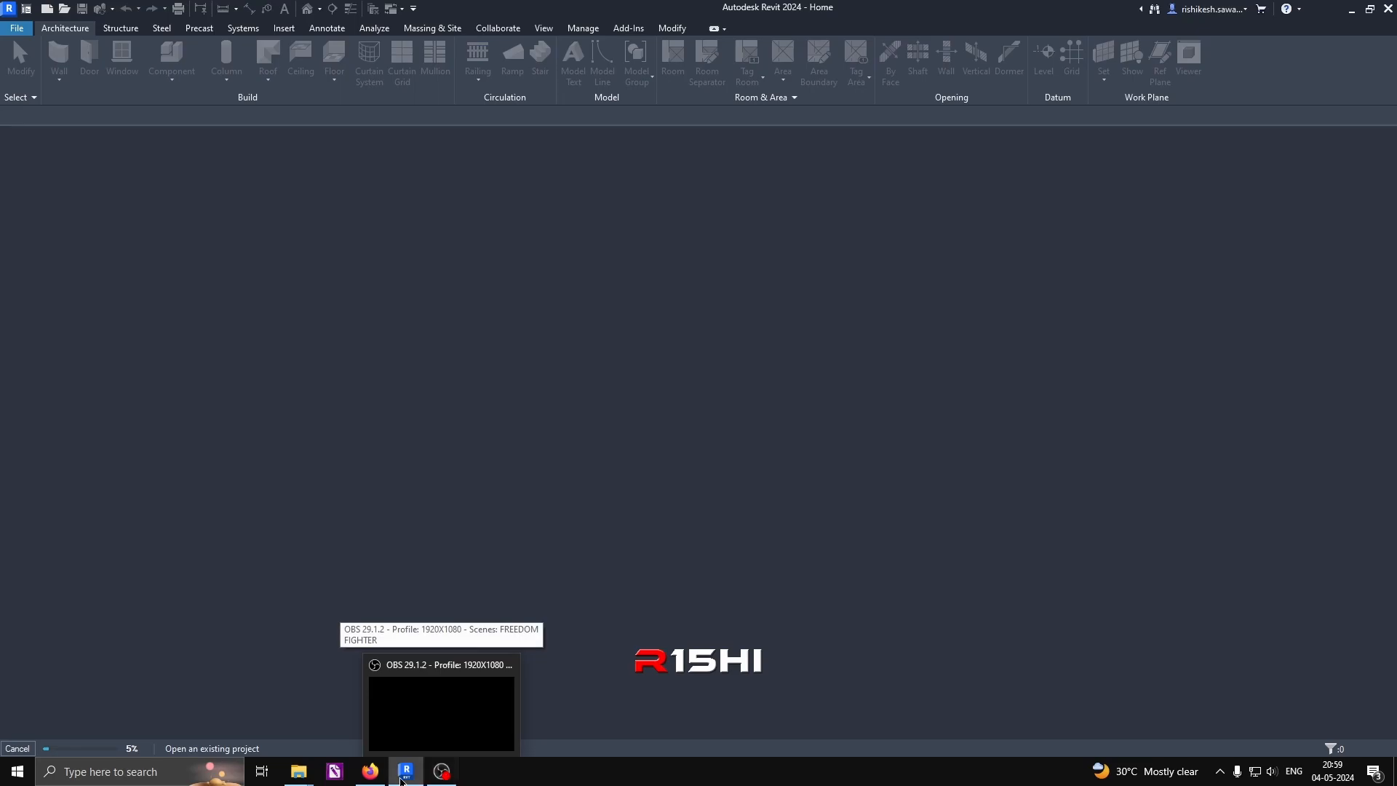
Step: Switch to the Teams meeting, share the entire screen with the participants, and return to Revit
{"action": "left_click", "coordinate": [376, 780]}
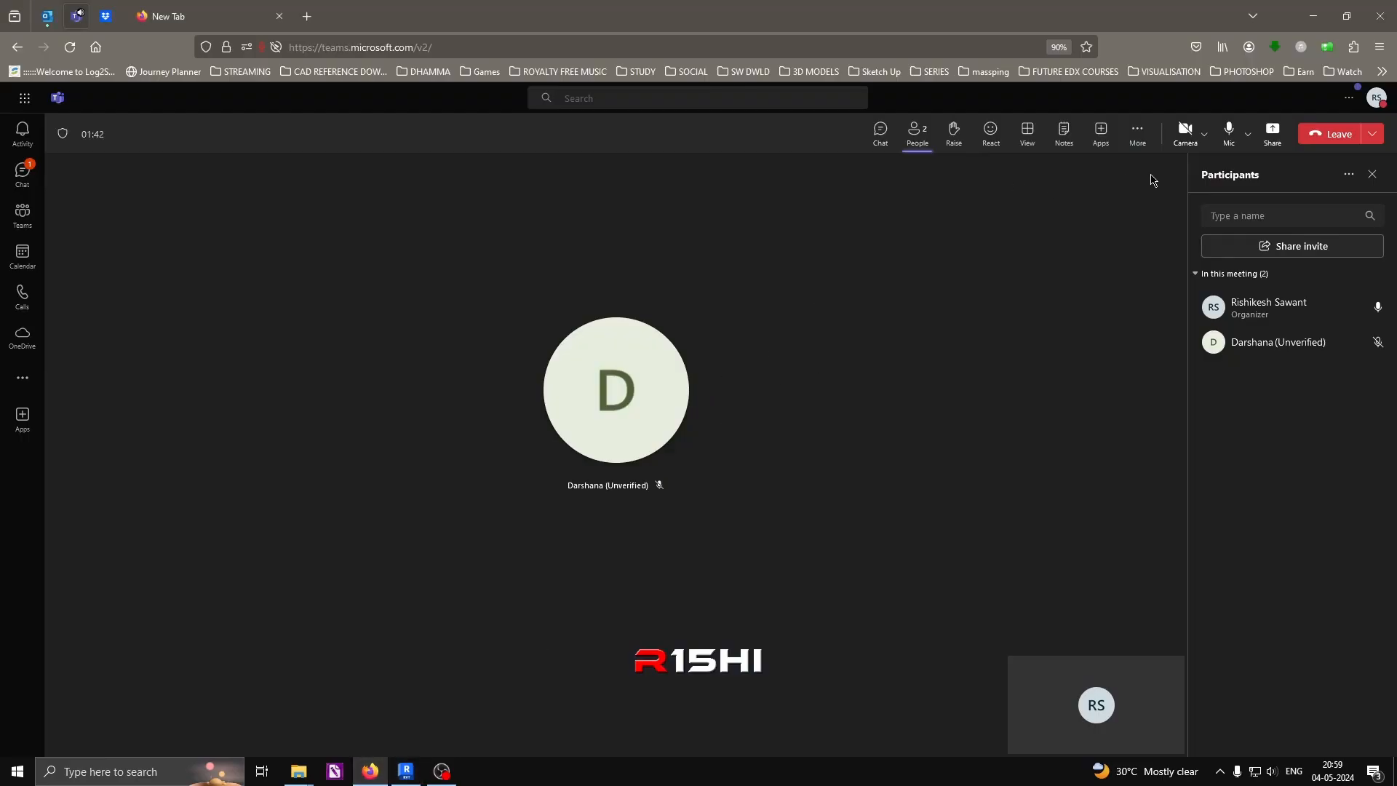
{"action": "left_click", "coordinate": [1273, 131]}
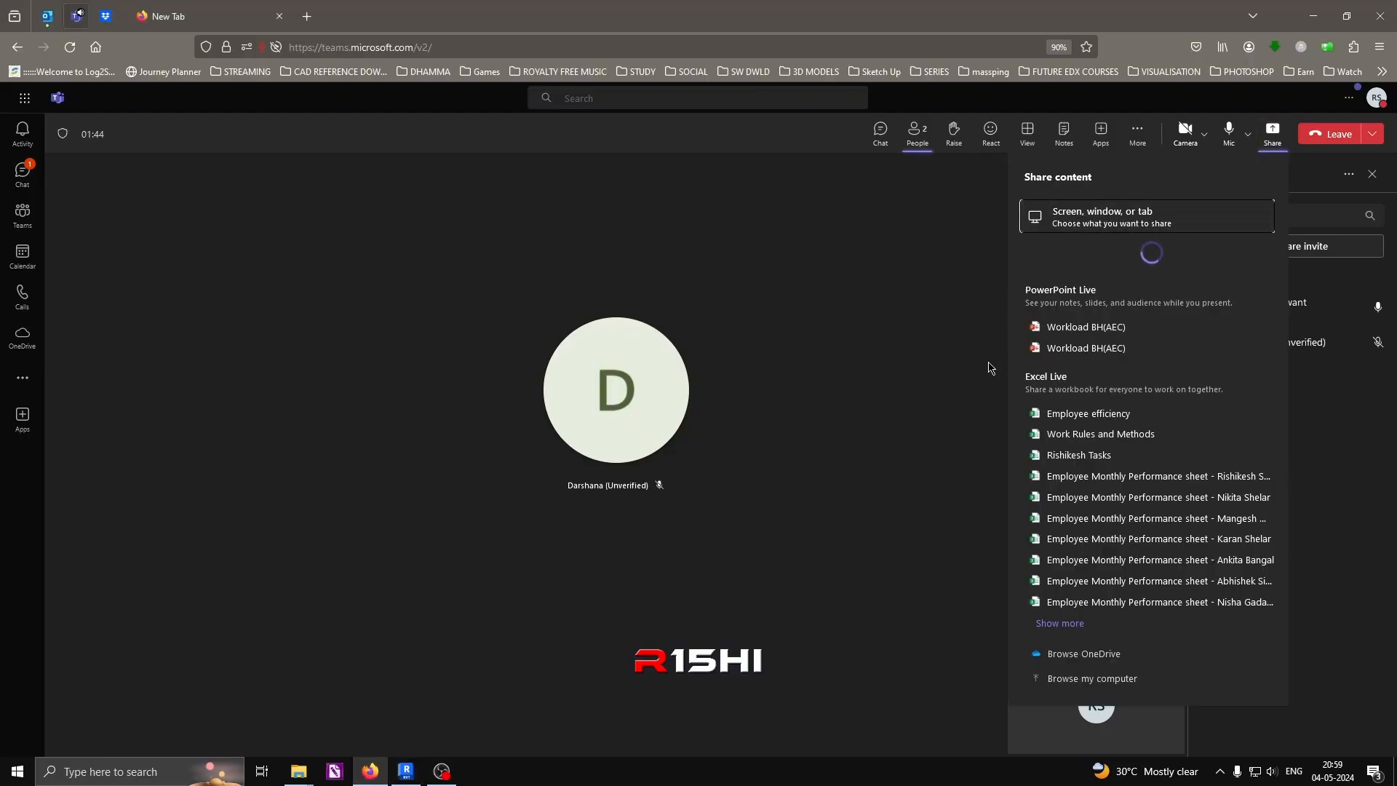
{"action": "left_click", "coordinate": [1092, 222]}
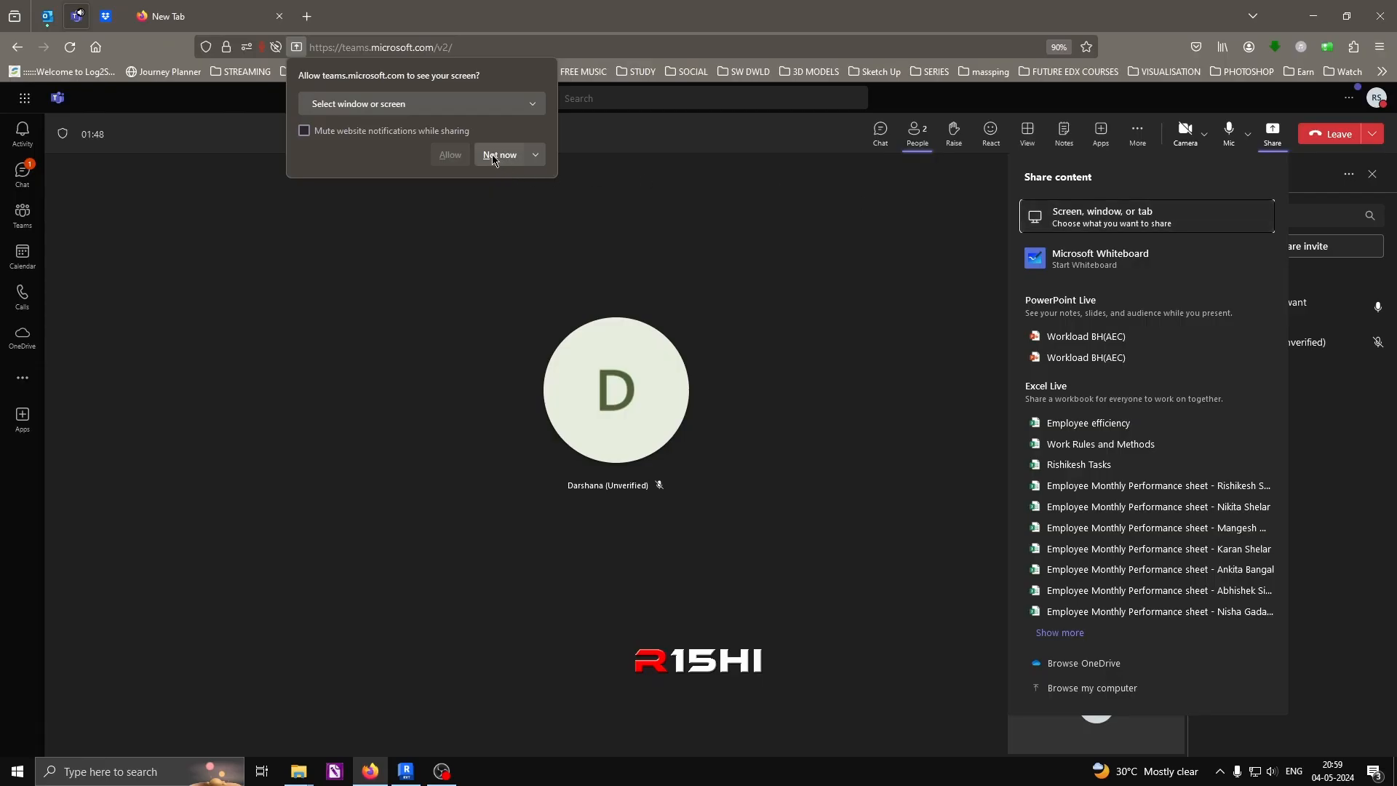
{"action": "left_click", "coordinate": [466, 108]}
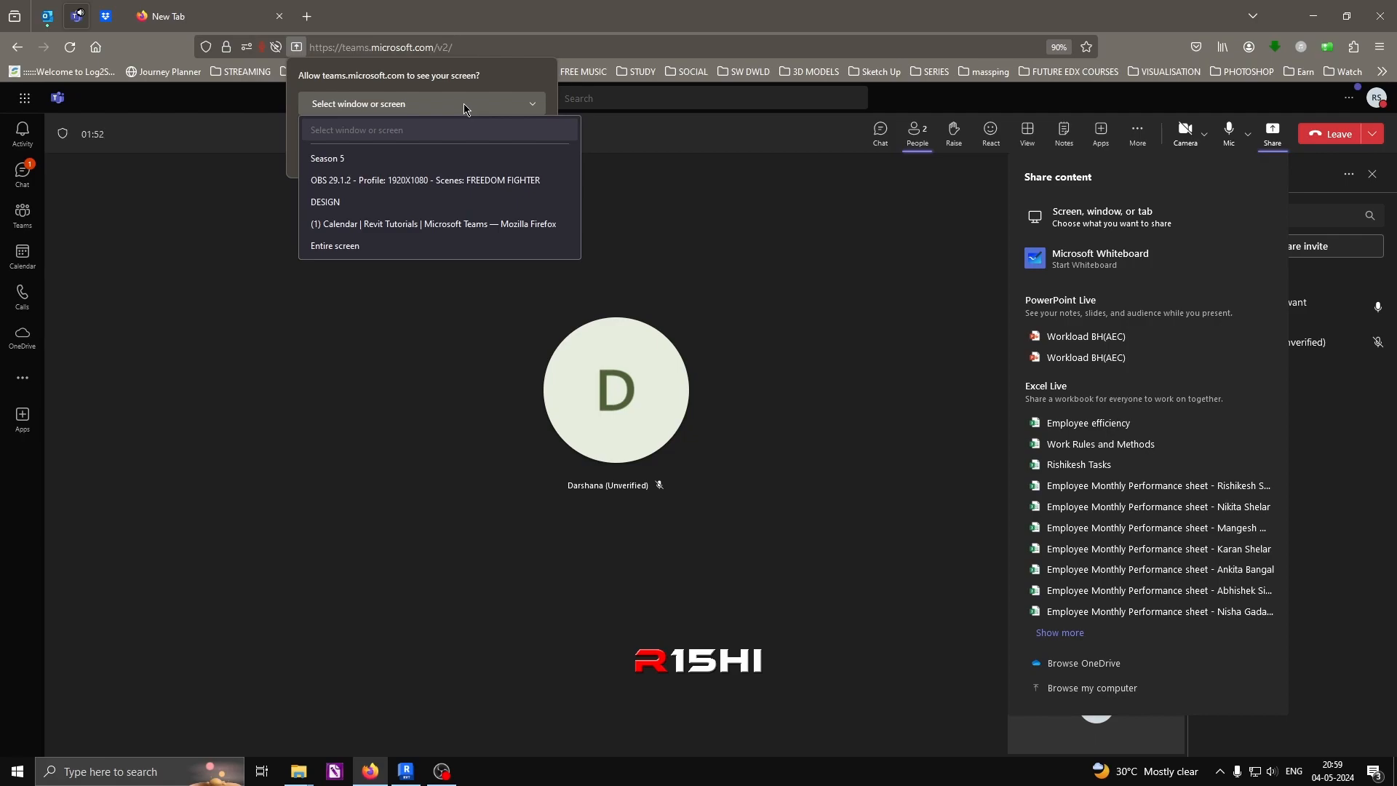
{"action": "left_click", "coordinate": [362, 245]}
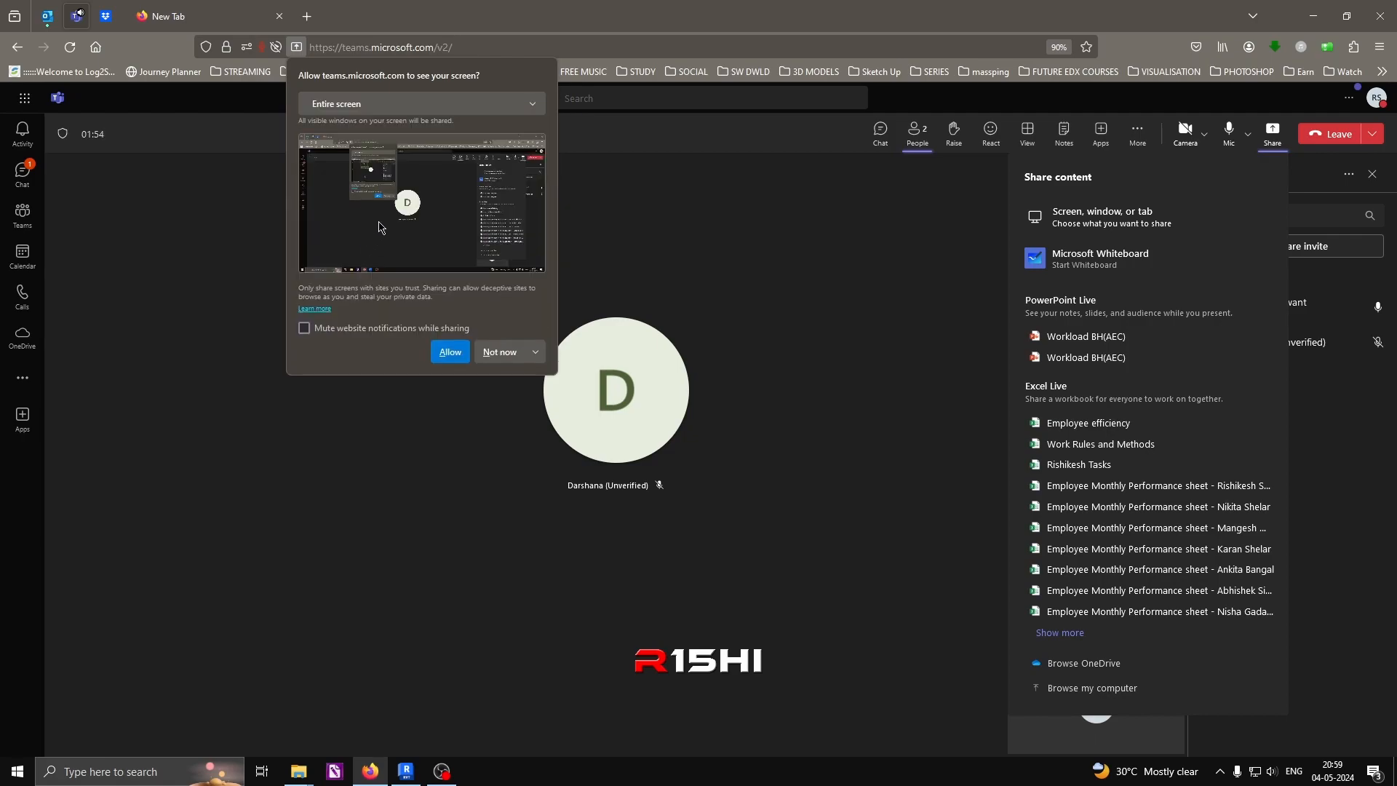
{"action": "left_click", "coordinate": [446, 352]}
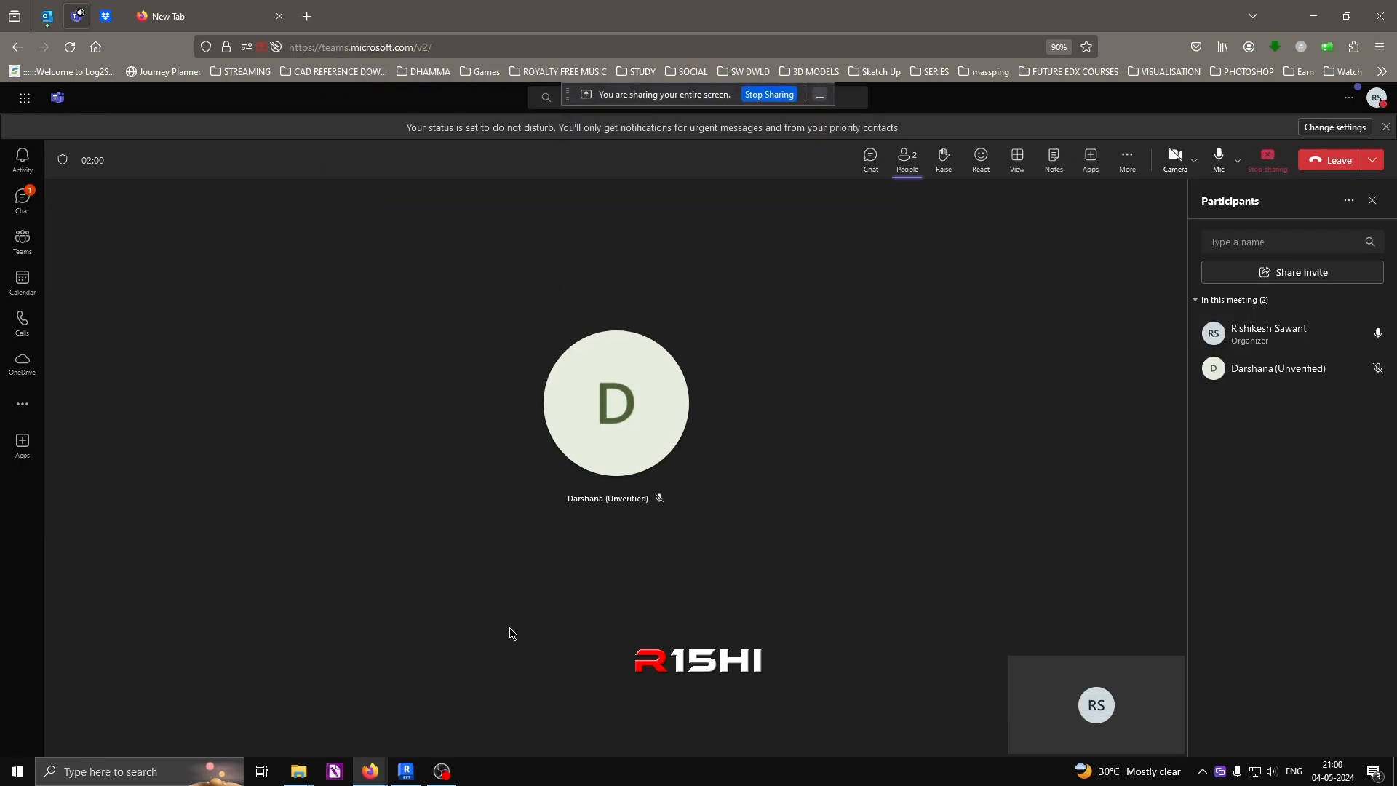
{"action": "left_click", "coordinate": [405, 773]}
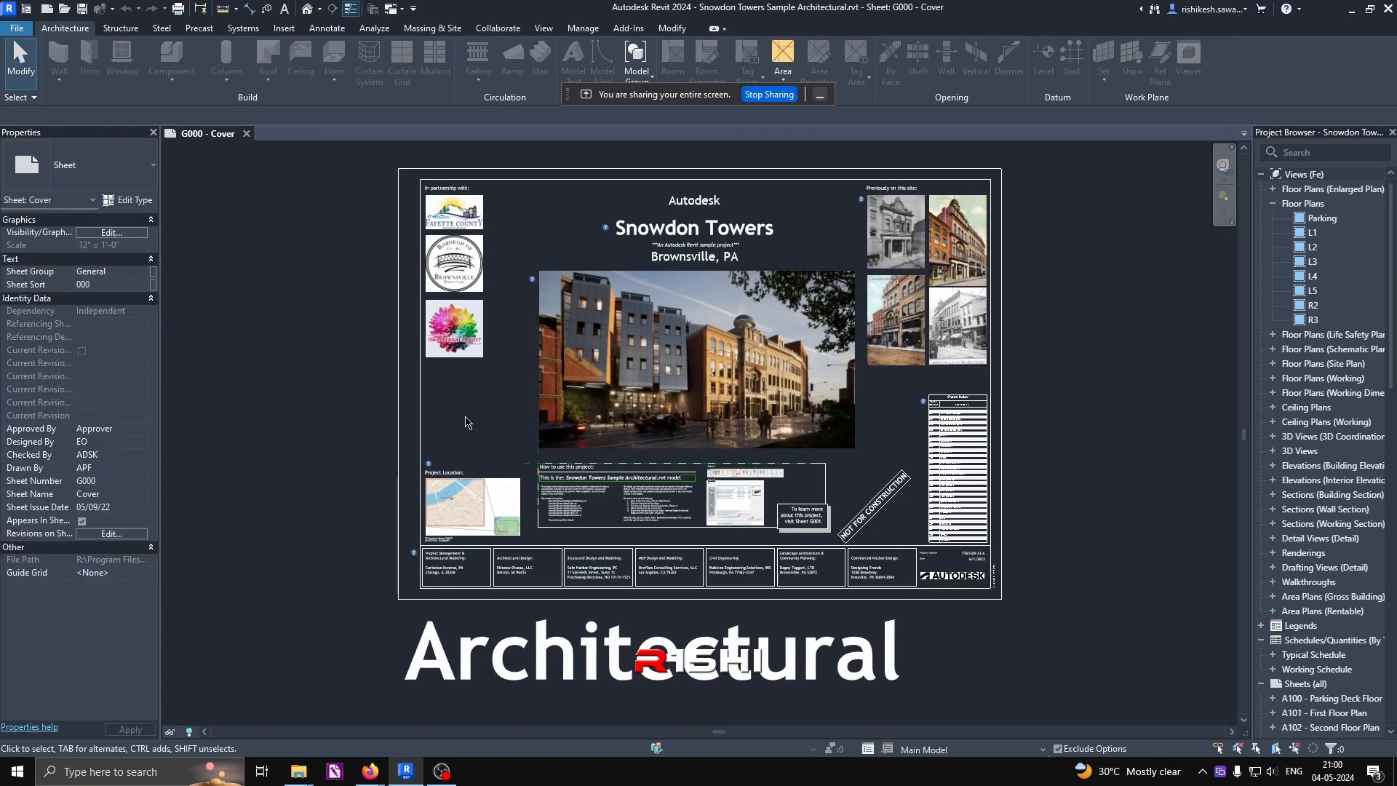
Step: Check the chats in Teams, restore the full meeting view, and switch back to Revit
{"action": "mouse_move", "coordinate": [441, 772]}
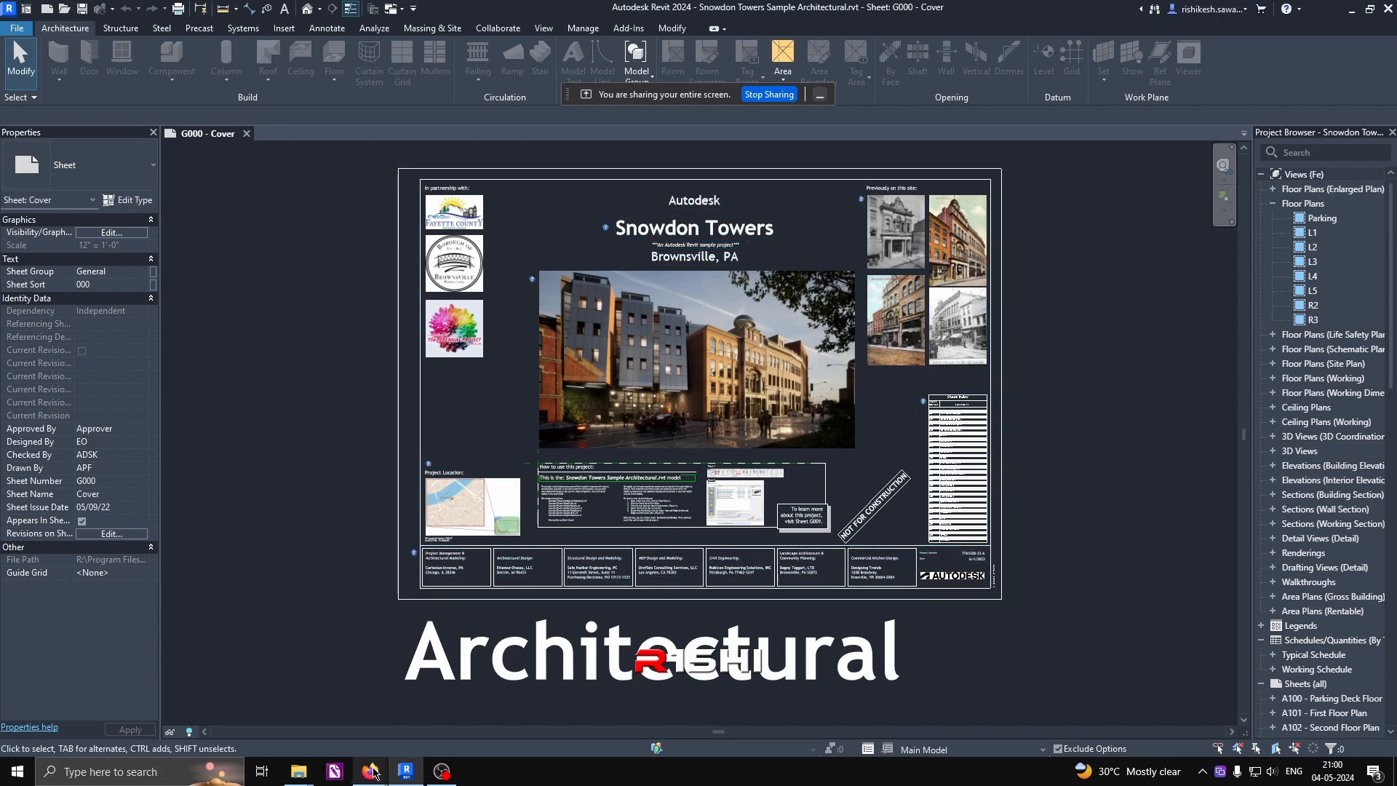
{"action": "mouse_move", "coordinate": [371, 772]}
{"action": "left_click", "coordinate": [299, 721]}
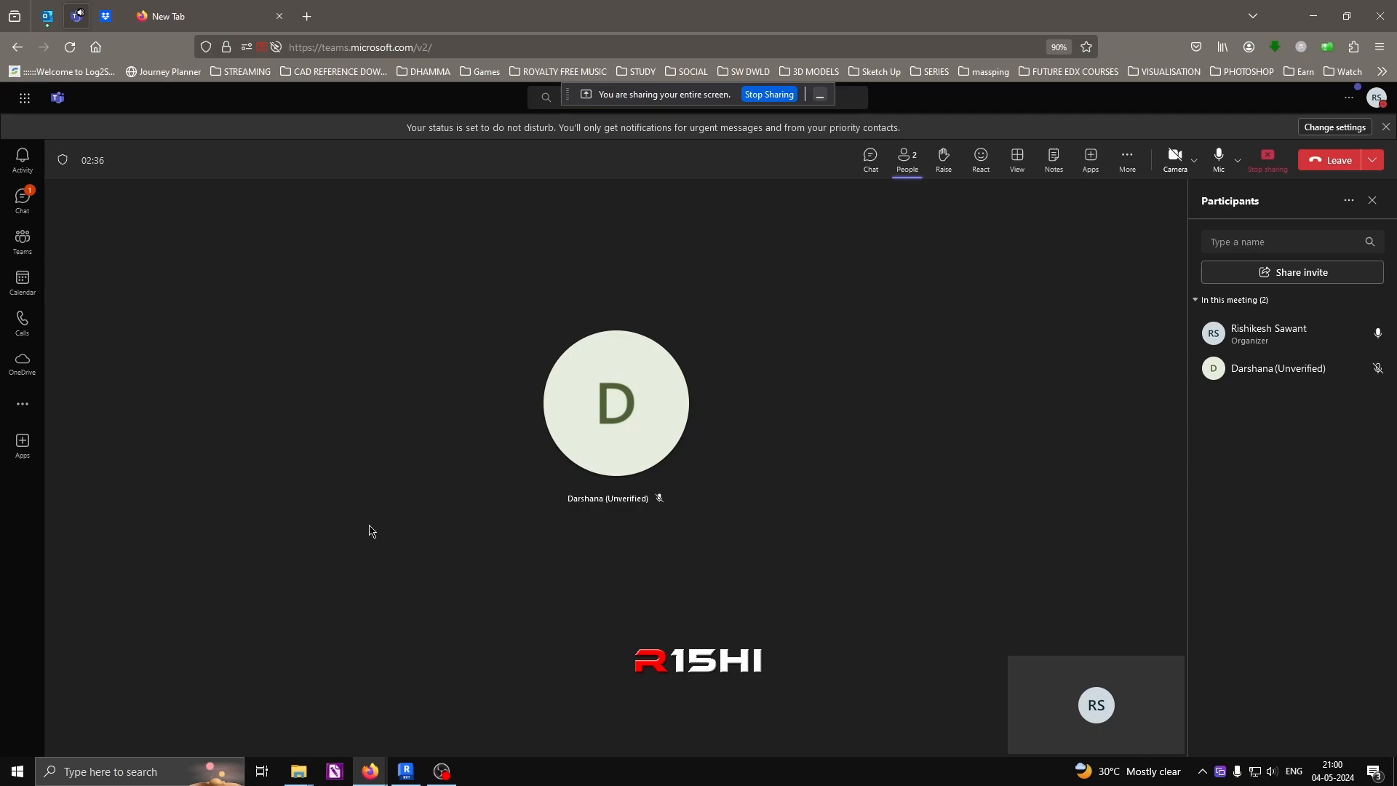
{"action": "left_click", "coordinate": [23, 199]}
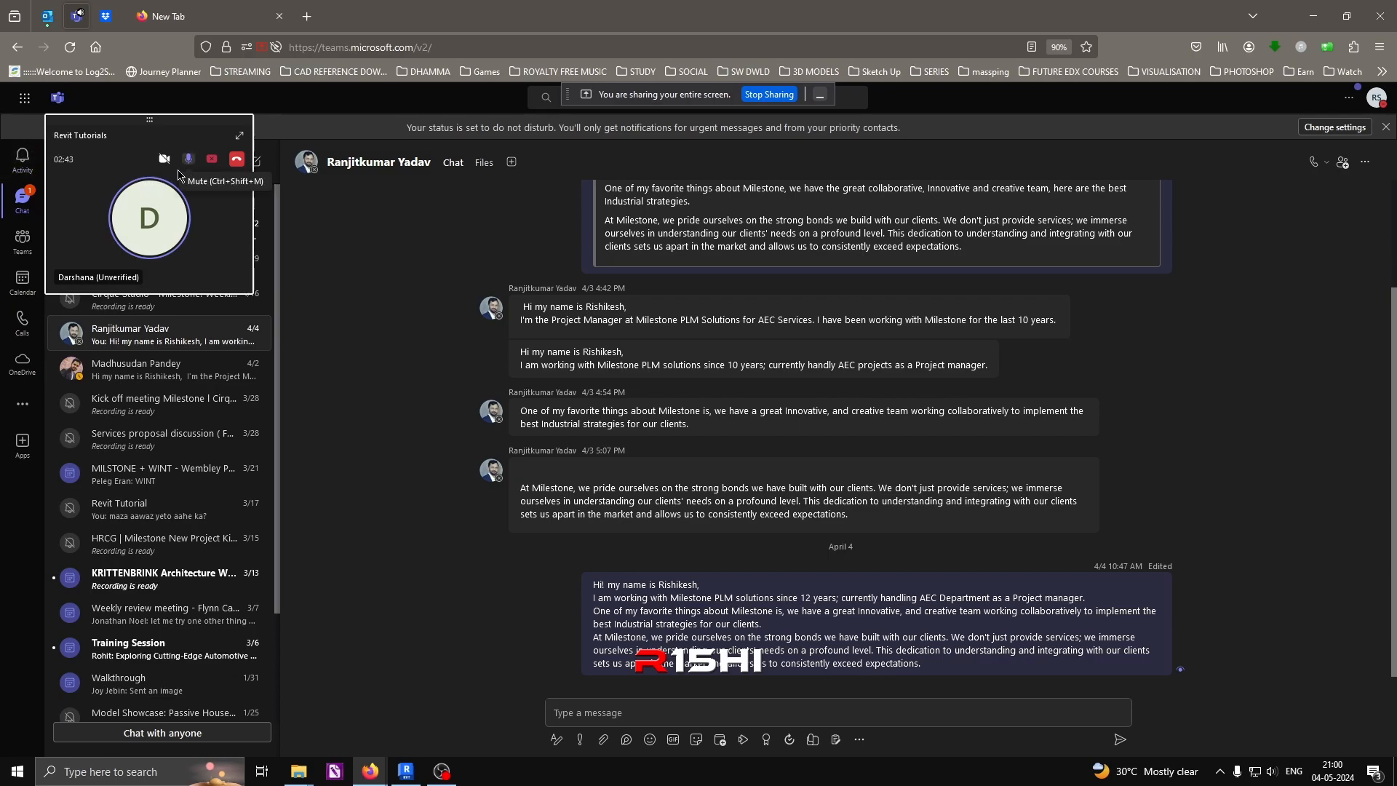
{"action": "left_click", "coordinate": [239, 135]}
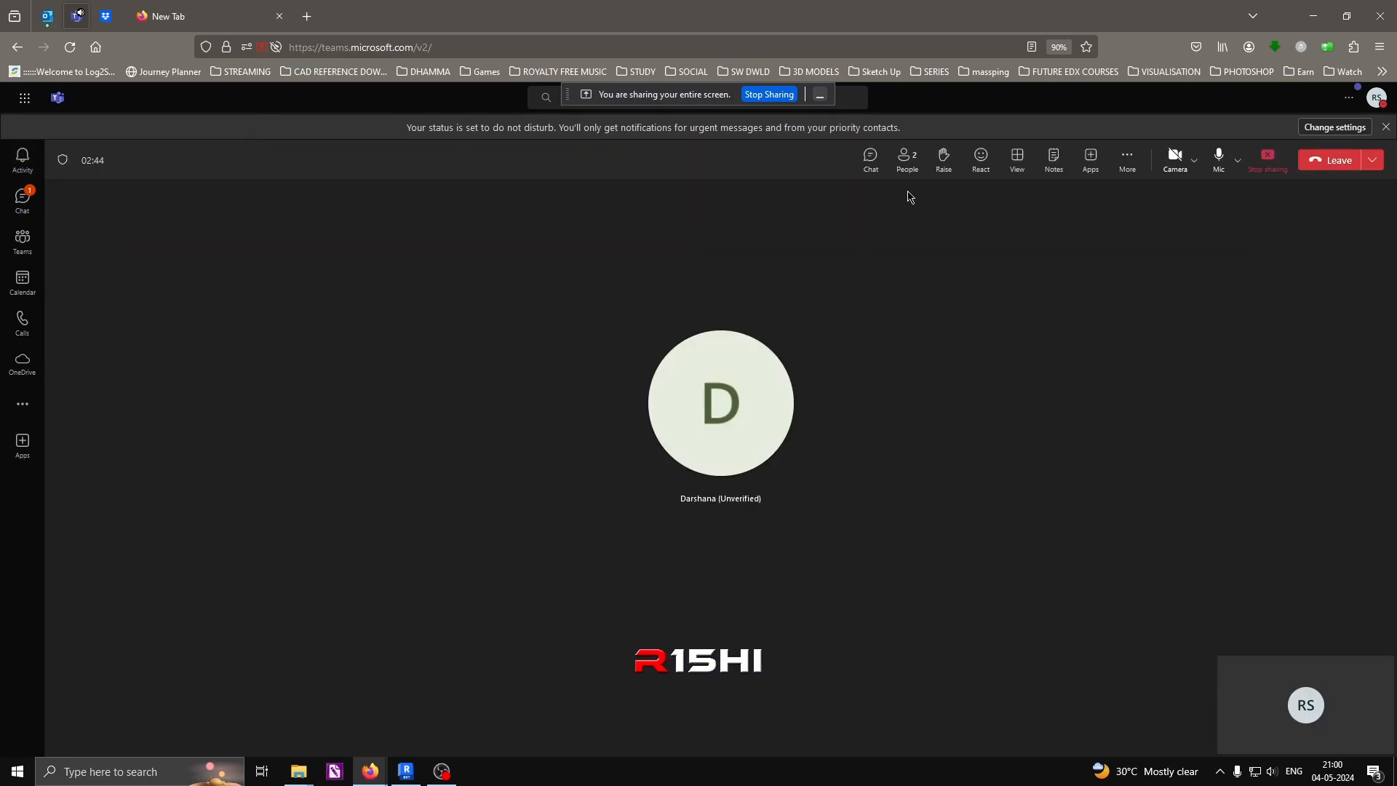
{"action": "left_click", "coordinate": [407, 774]}
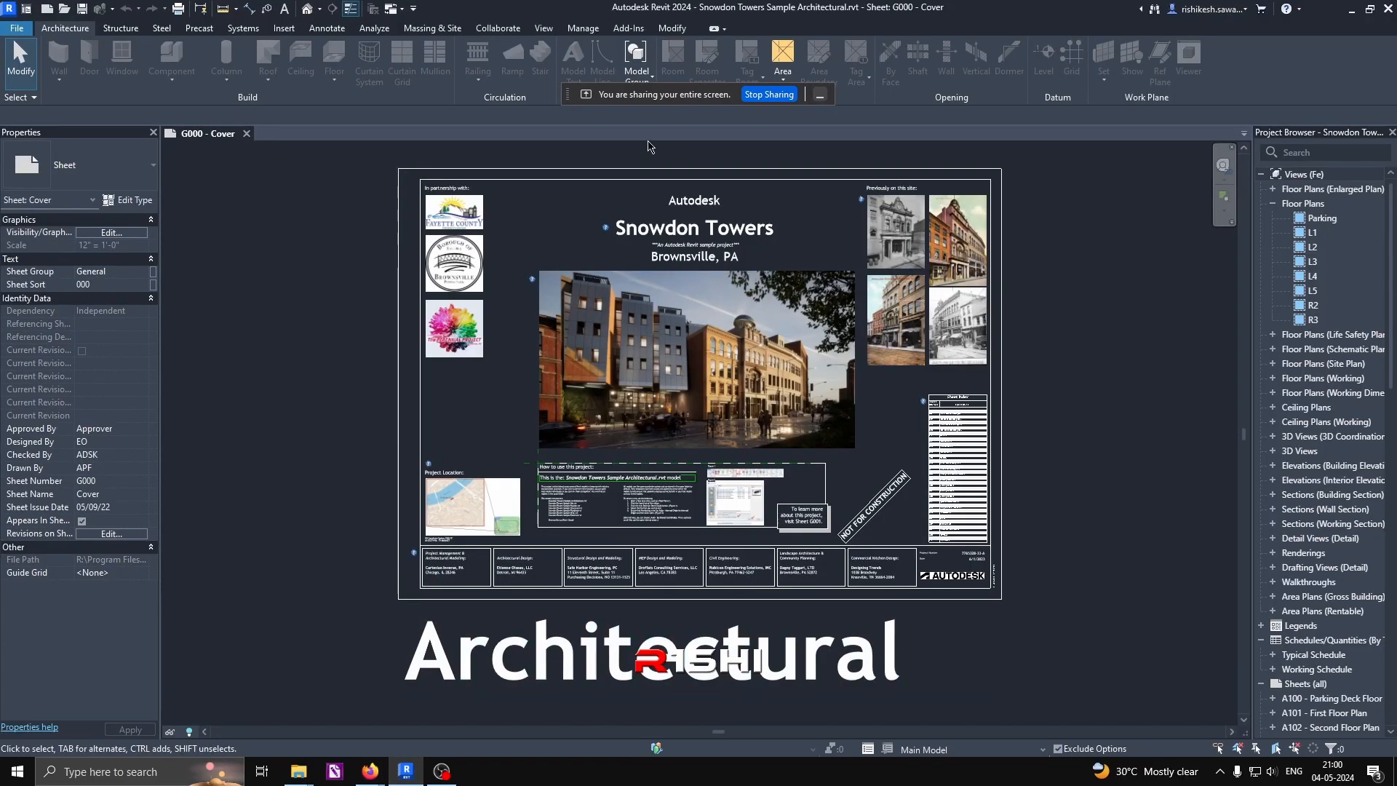
{"action": "left_click", "coordinate": [543, 28]}
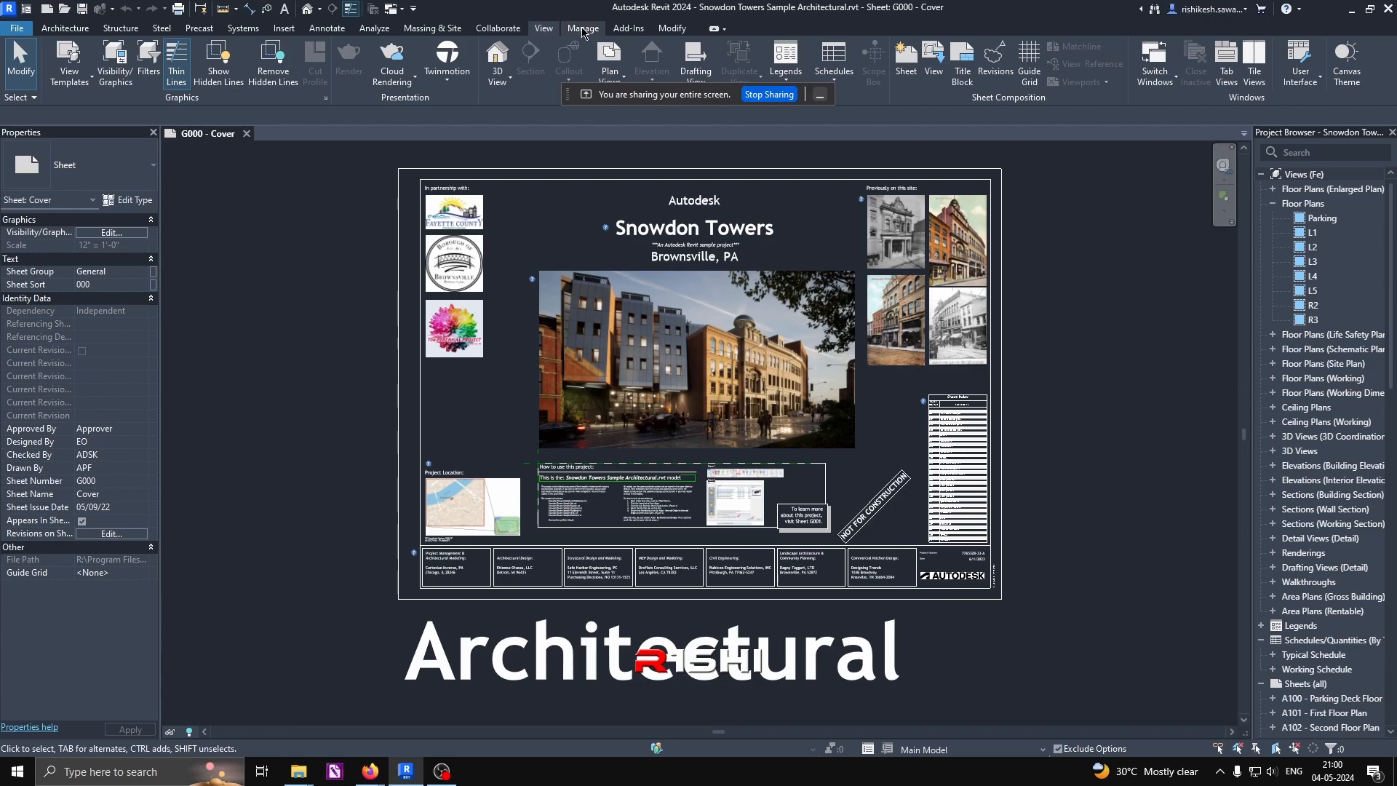
{"action": "left_click", "coordinate": [582, 29]}
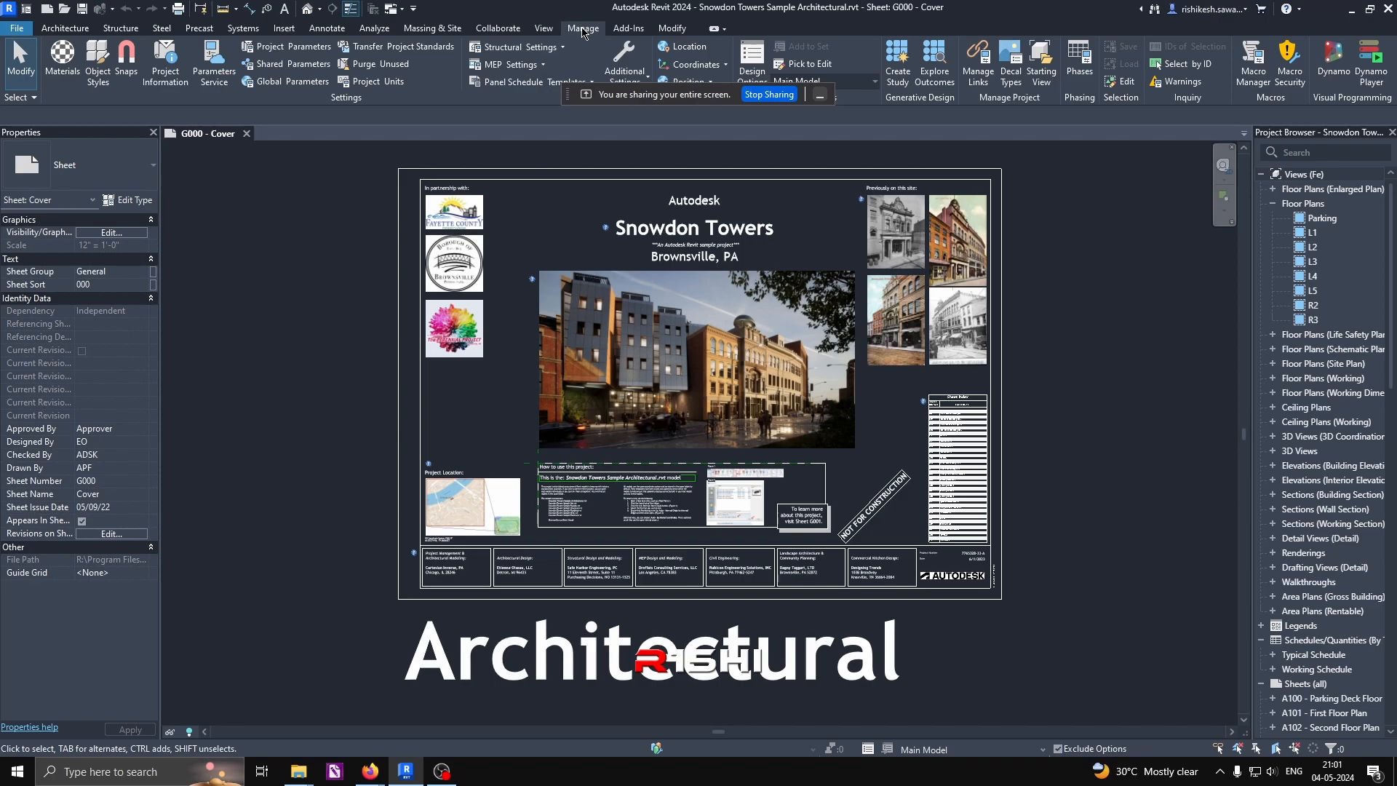
{"action": "left_click", "coordinate": [546, 29]}
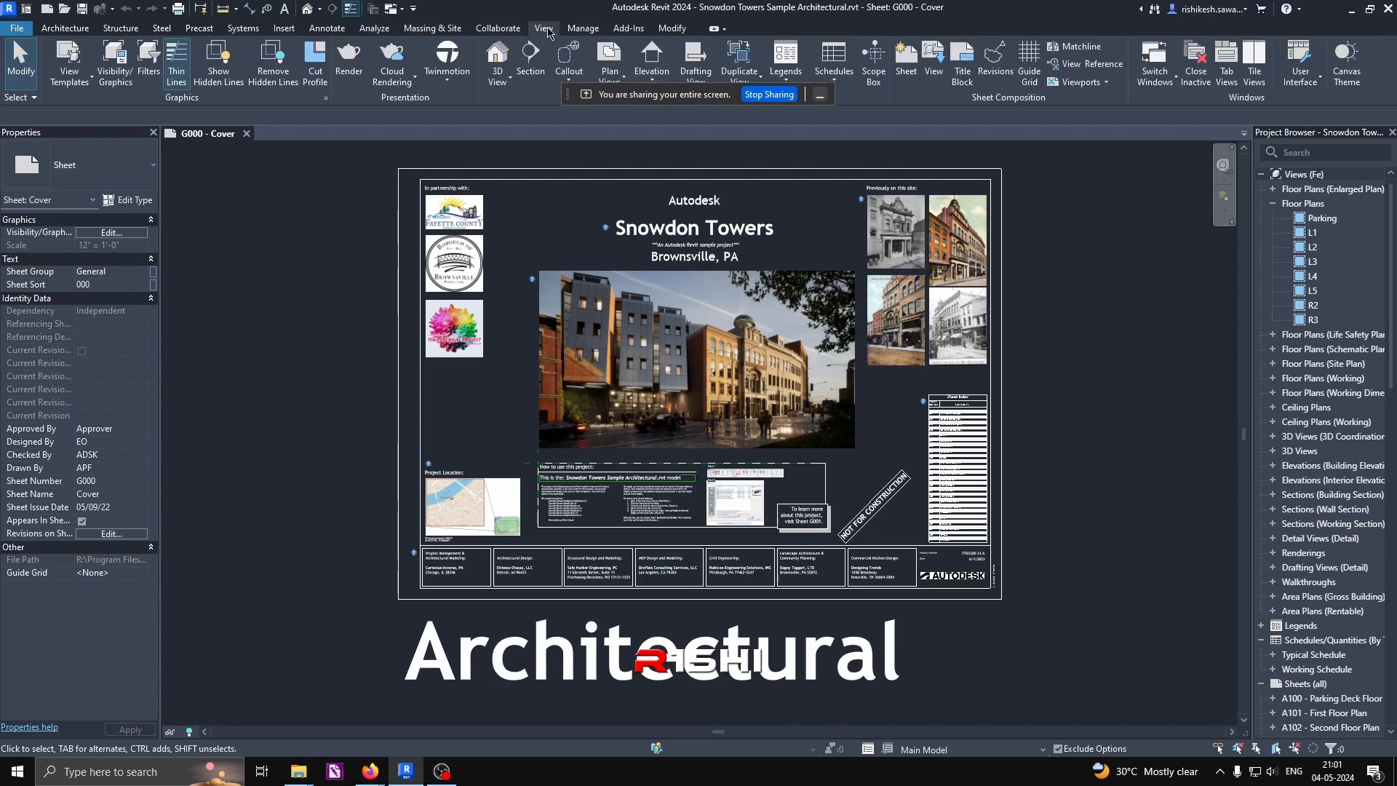
{"action": "left_click", "coordinate": [581, 29]}
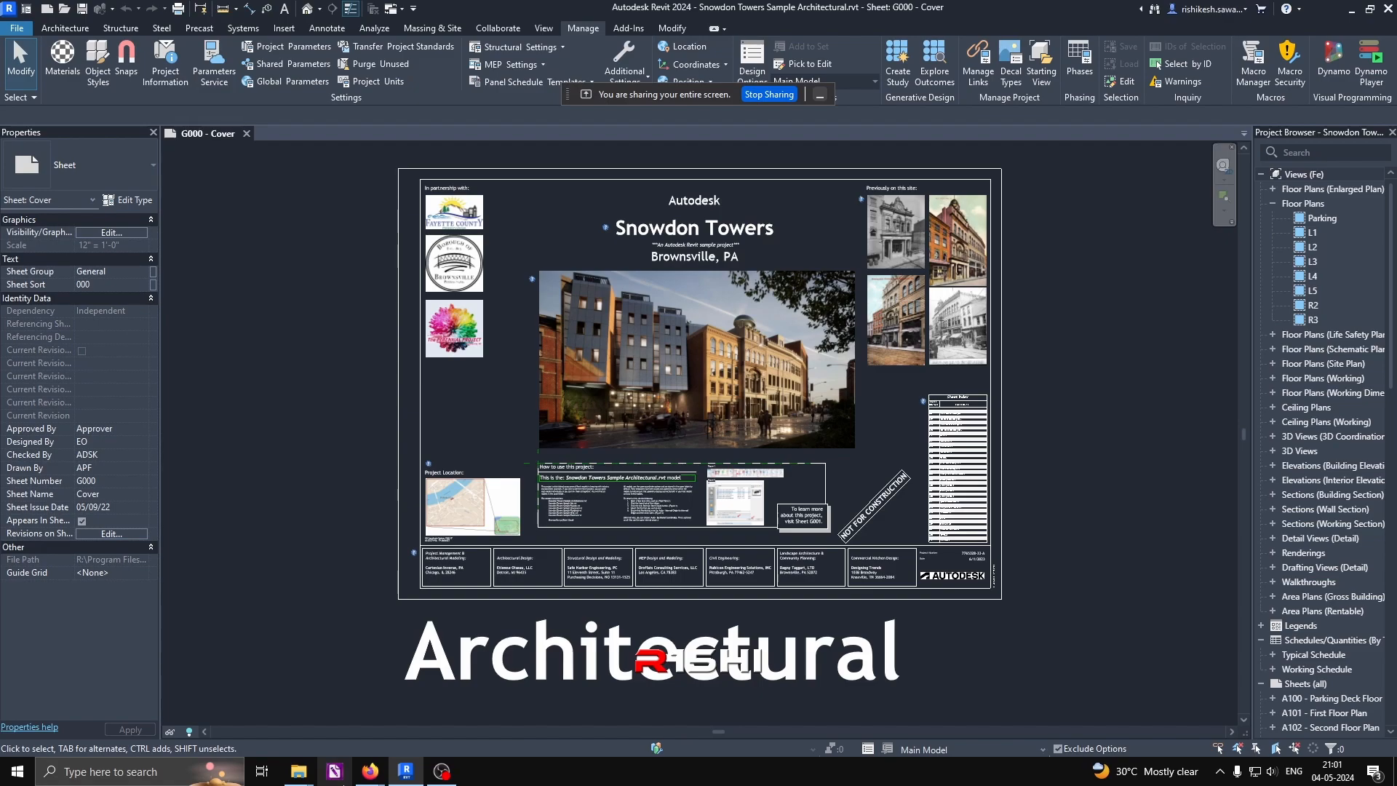
{"action": "mouse_move", "coordinate": [369, 782]}
{"action": "left_click", "coordinate": [283, 29]}
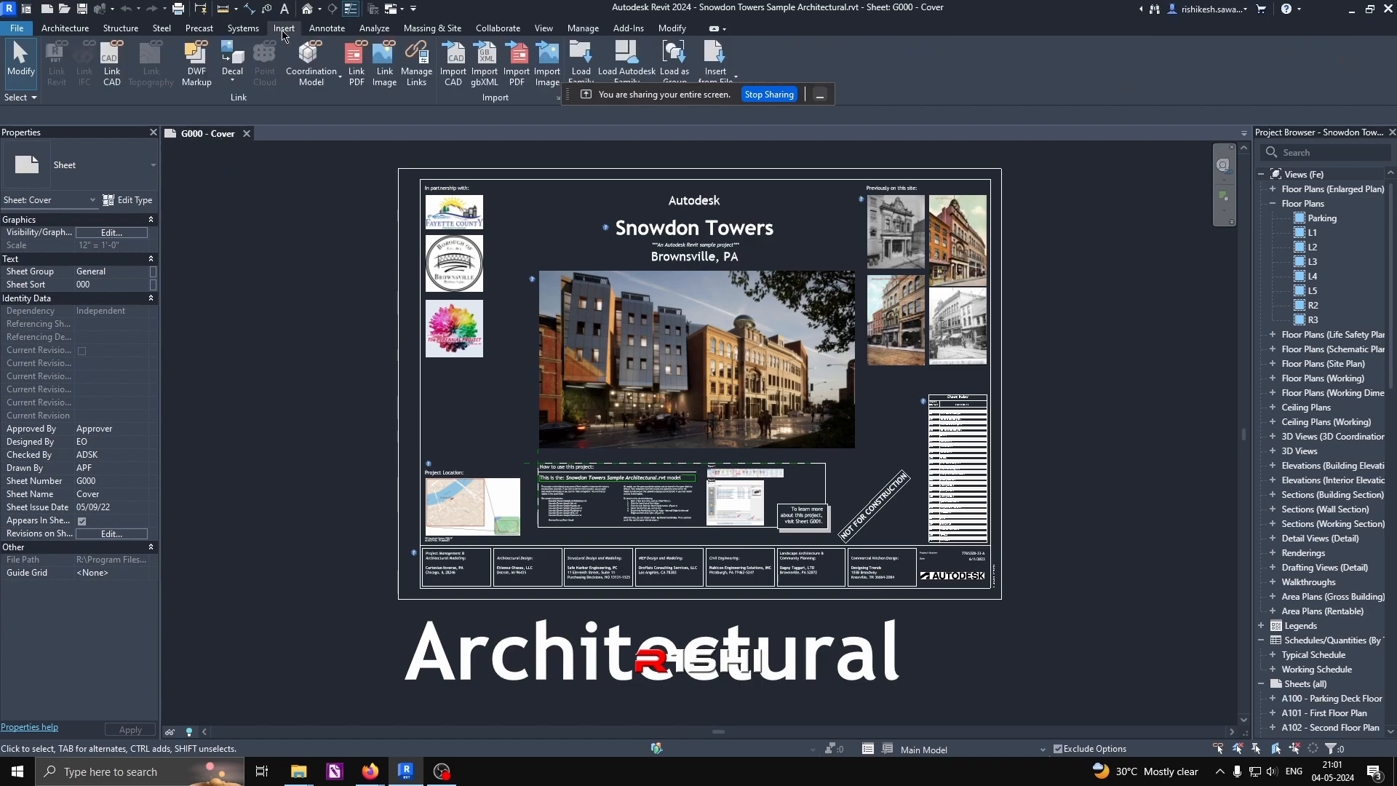
{"action": "left_click", "coordinate": [327, 28]}
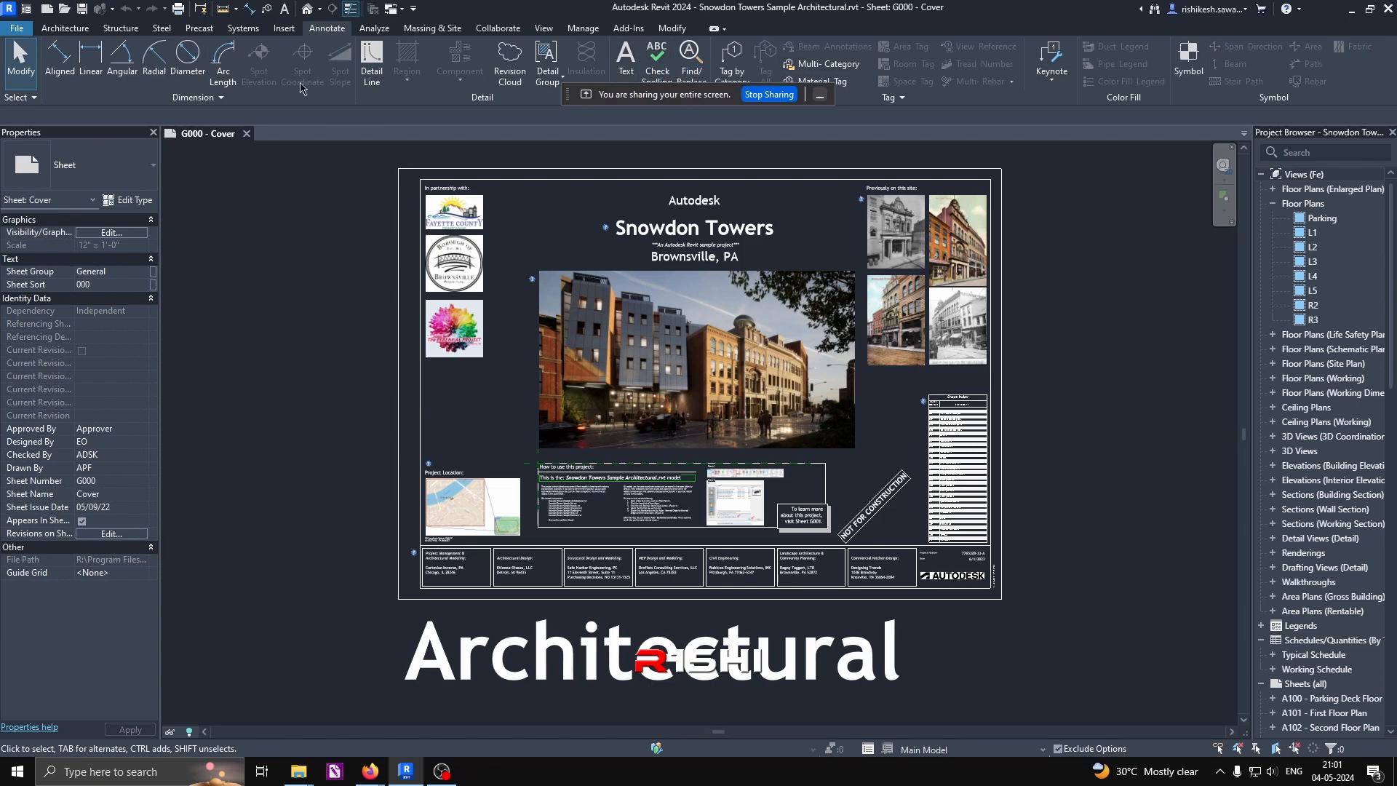
{"action": "left_click", "coordinate": [544, 28]}
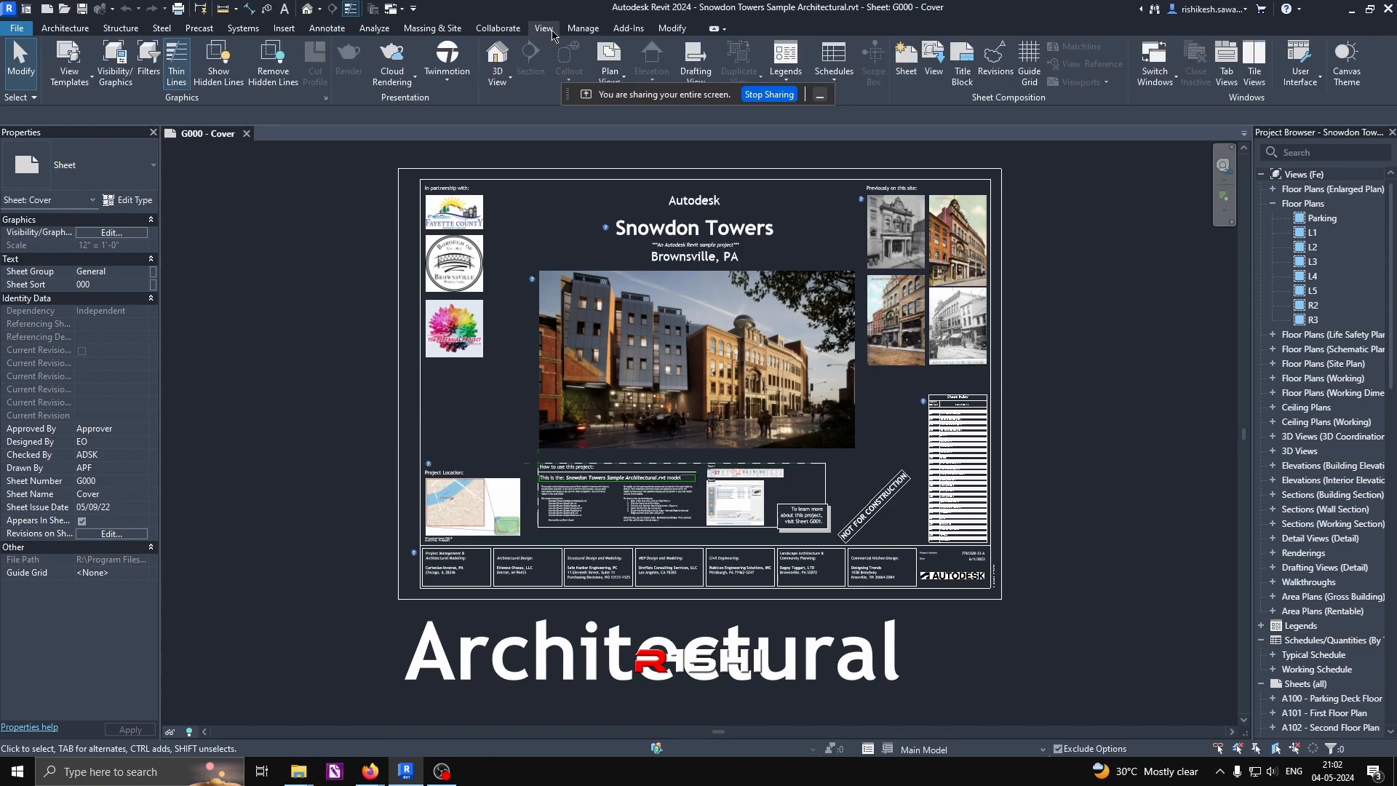
{"action": "left_click", "coordinate": [583, 29]}
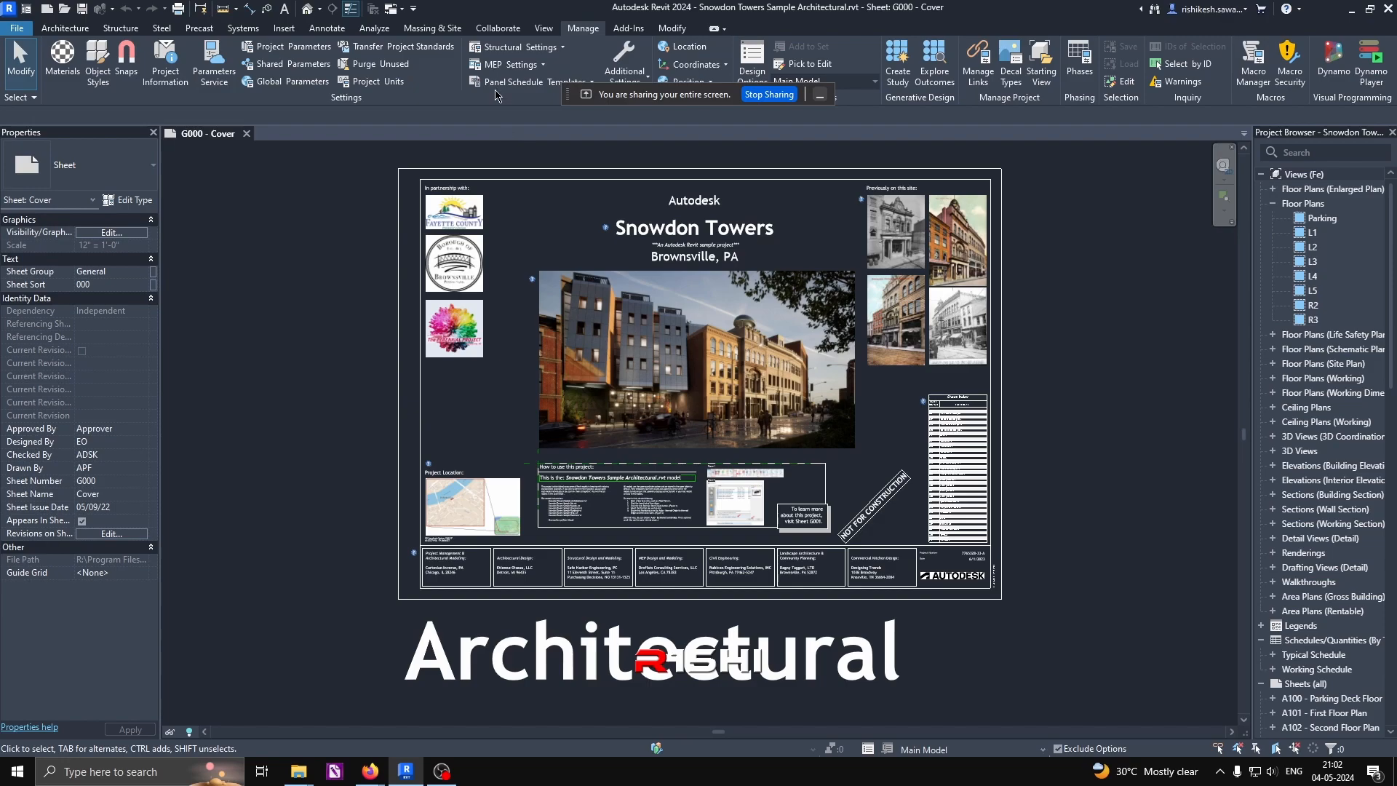
{"action": "left_click", "coordinate": [500, 29]}
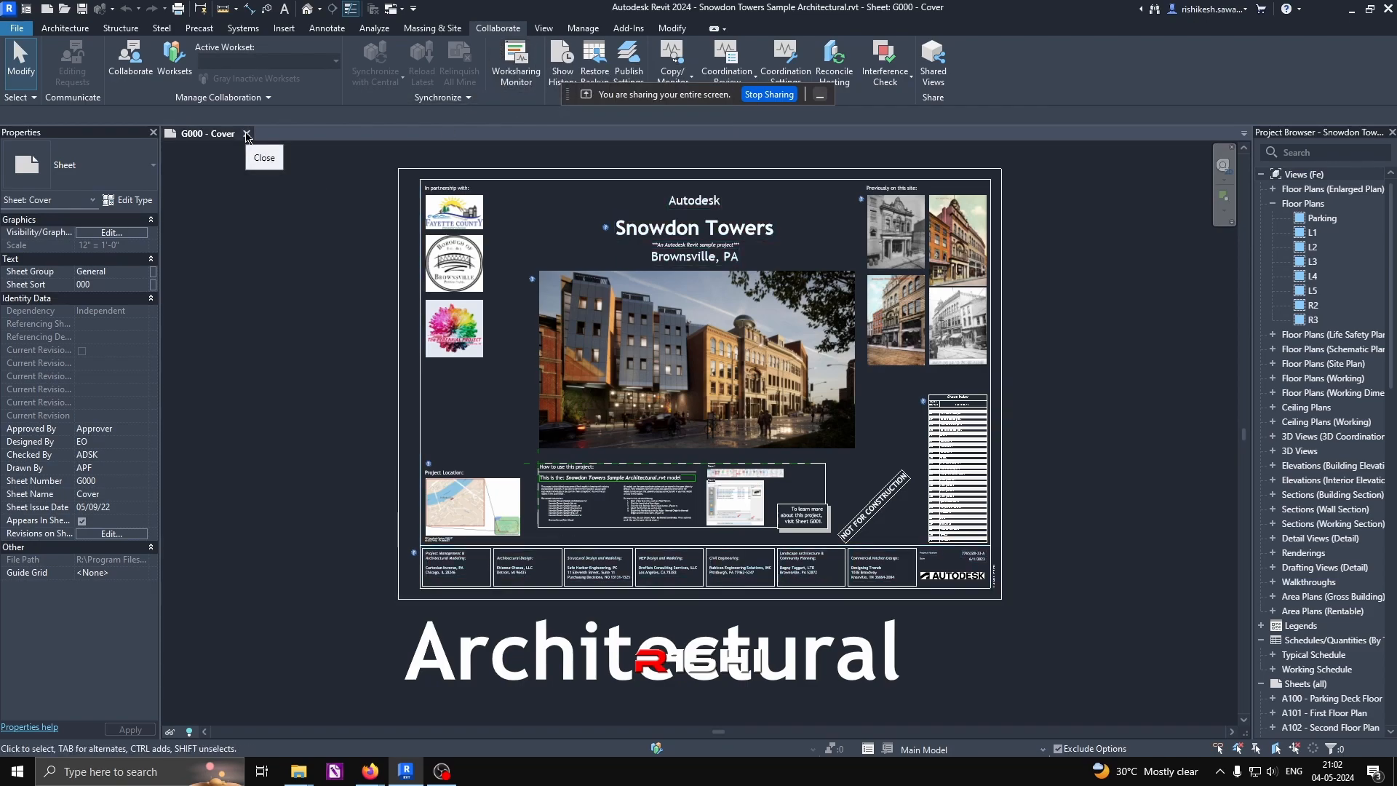
Step: Close the sample model's cover sheet and create a new project from the Arch-I template
{"action": "left_click", "coordinate": [246, 135]}
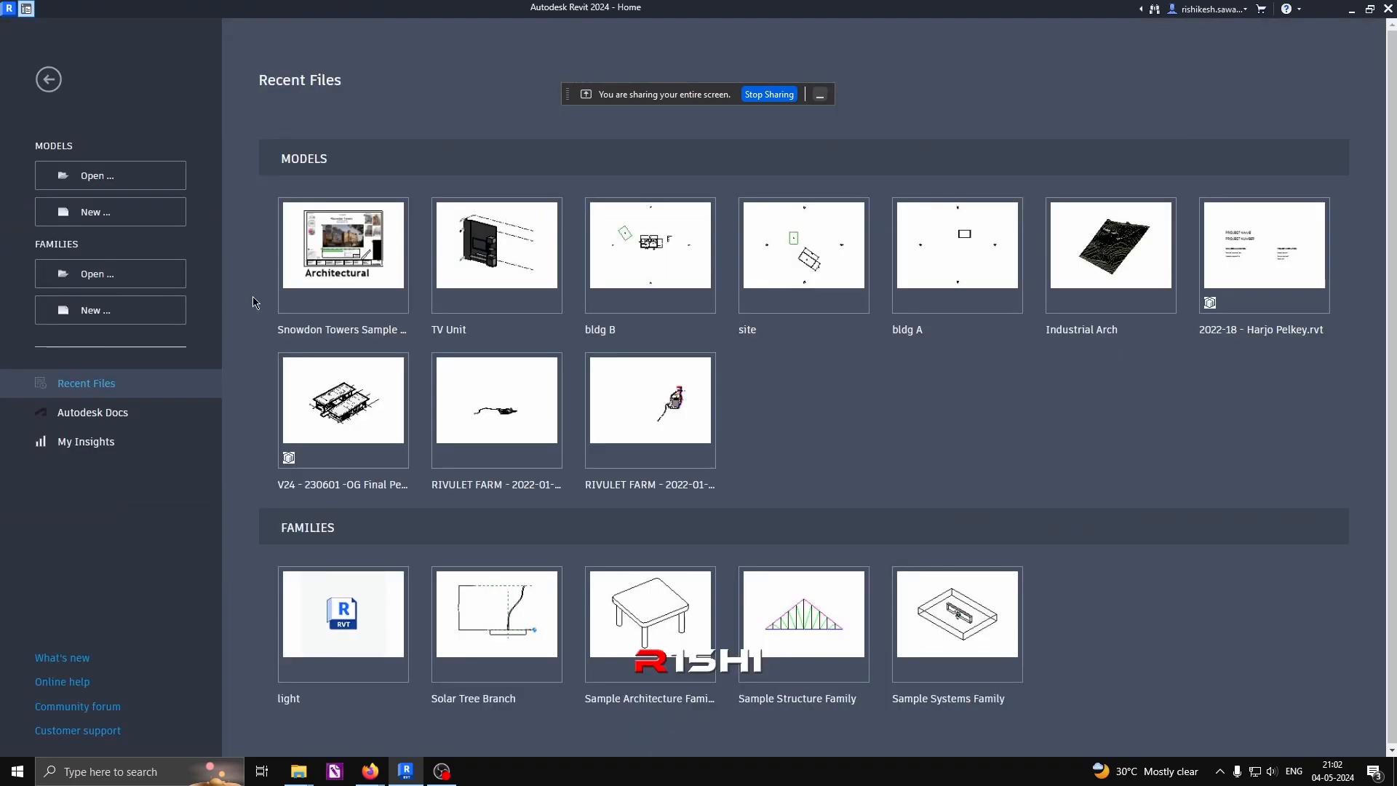
{"action": "left_click", "coordinate": [138, 221]}
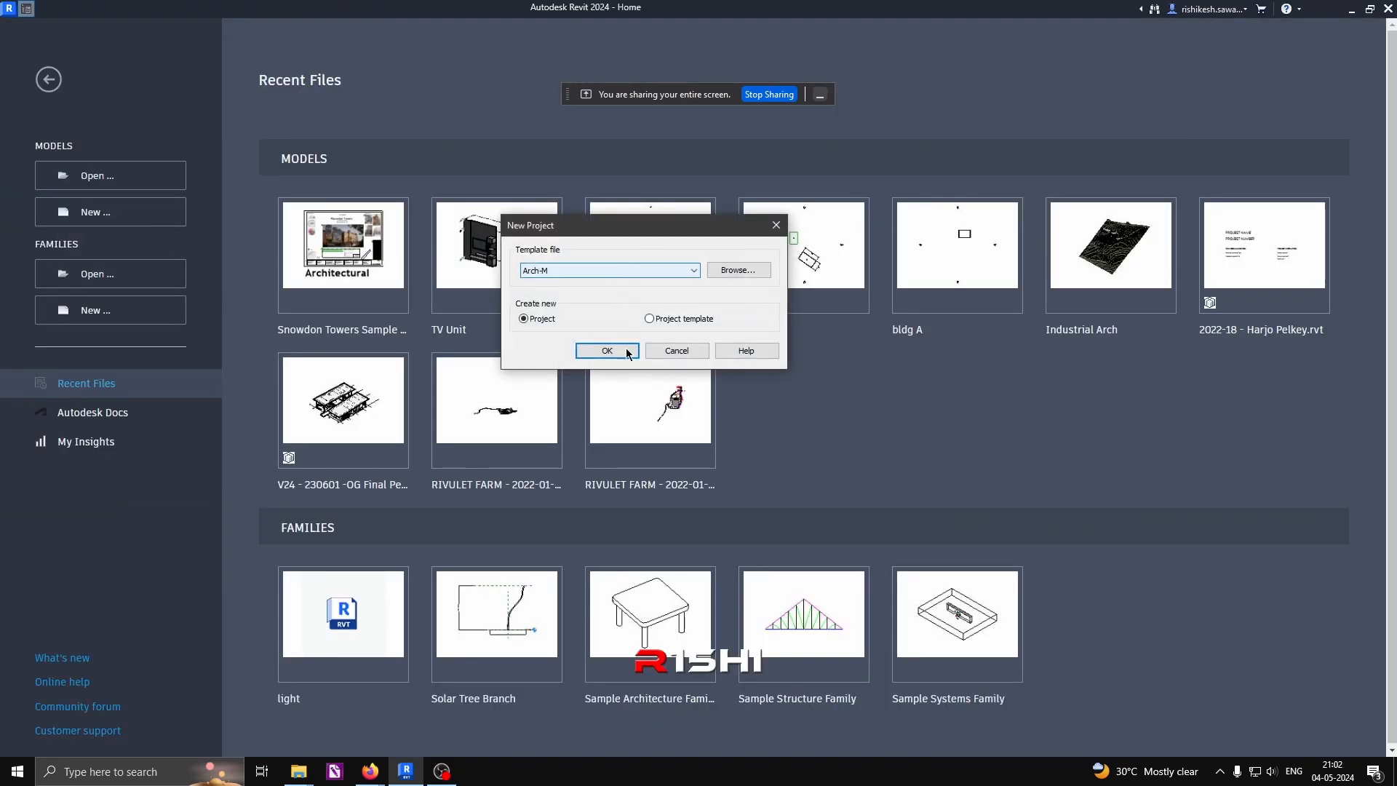
{"action": "left_click", "coordinate": [617, 264]}
{"action": "left_click", "coordinate": [561, 299]}
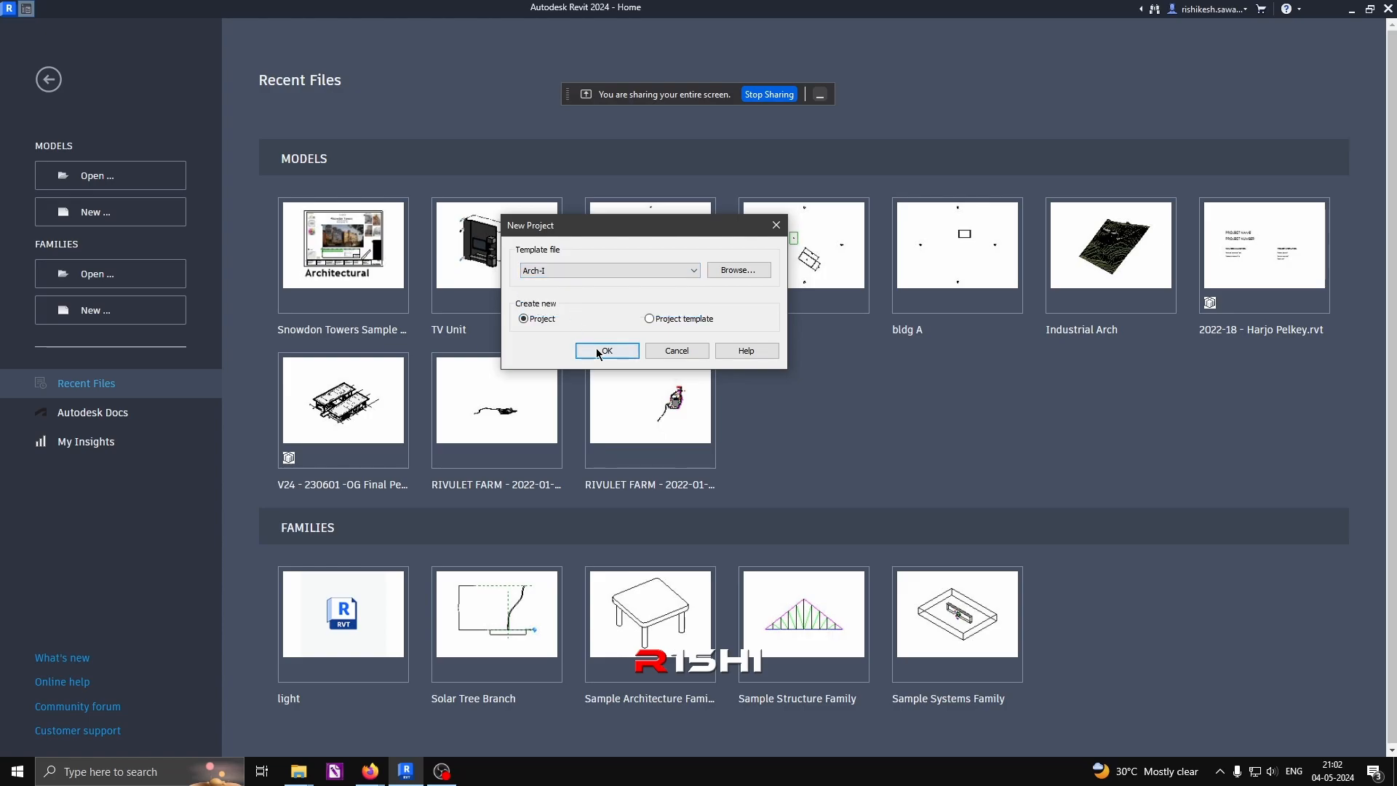
{"action": "left_click", "coordinate": [605, 350]}
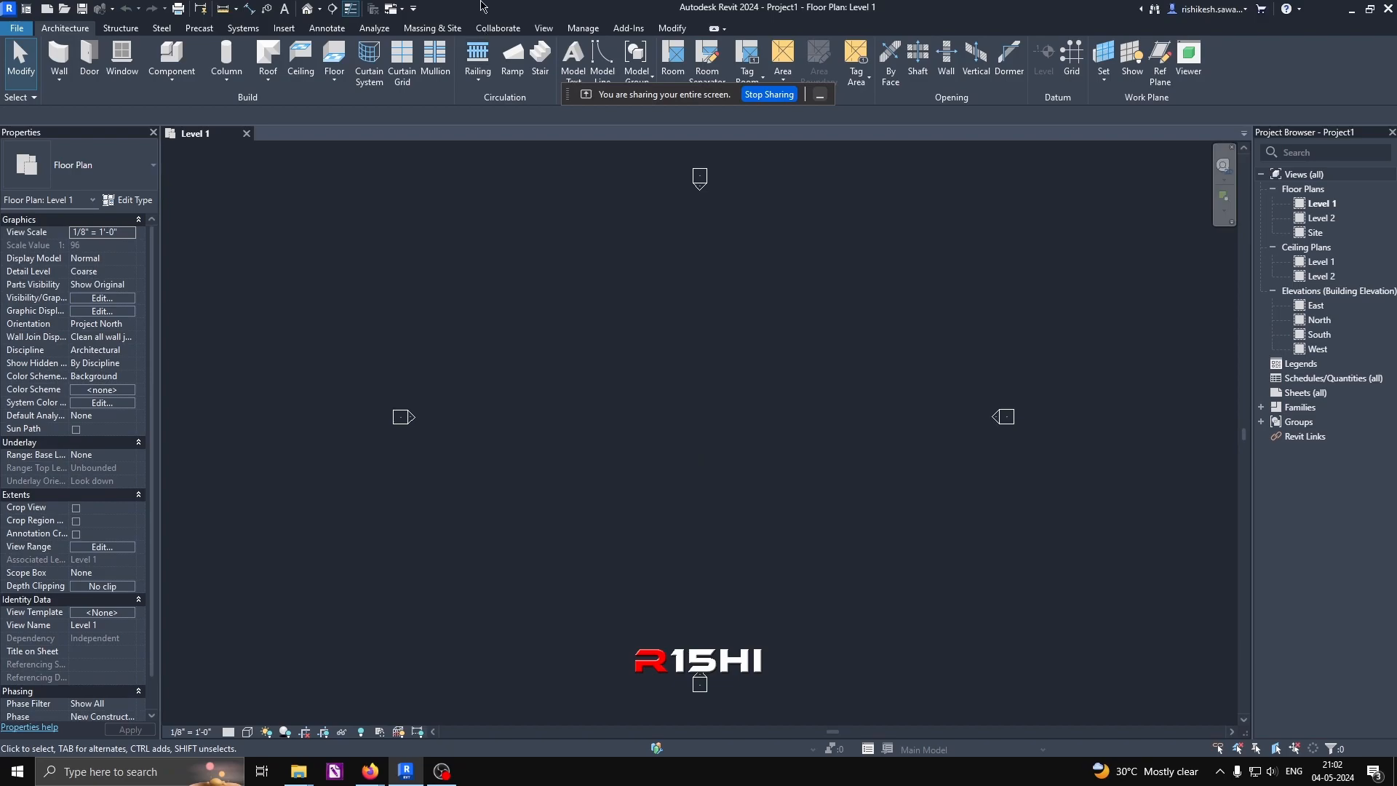
Step: Move the screen-sharing bar clear of the collaboration commands and open the Worksharing setup through Worksets
{"action": "left_click", "coordinate": [498, 28]}
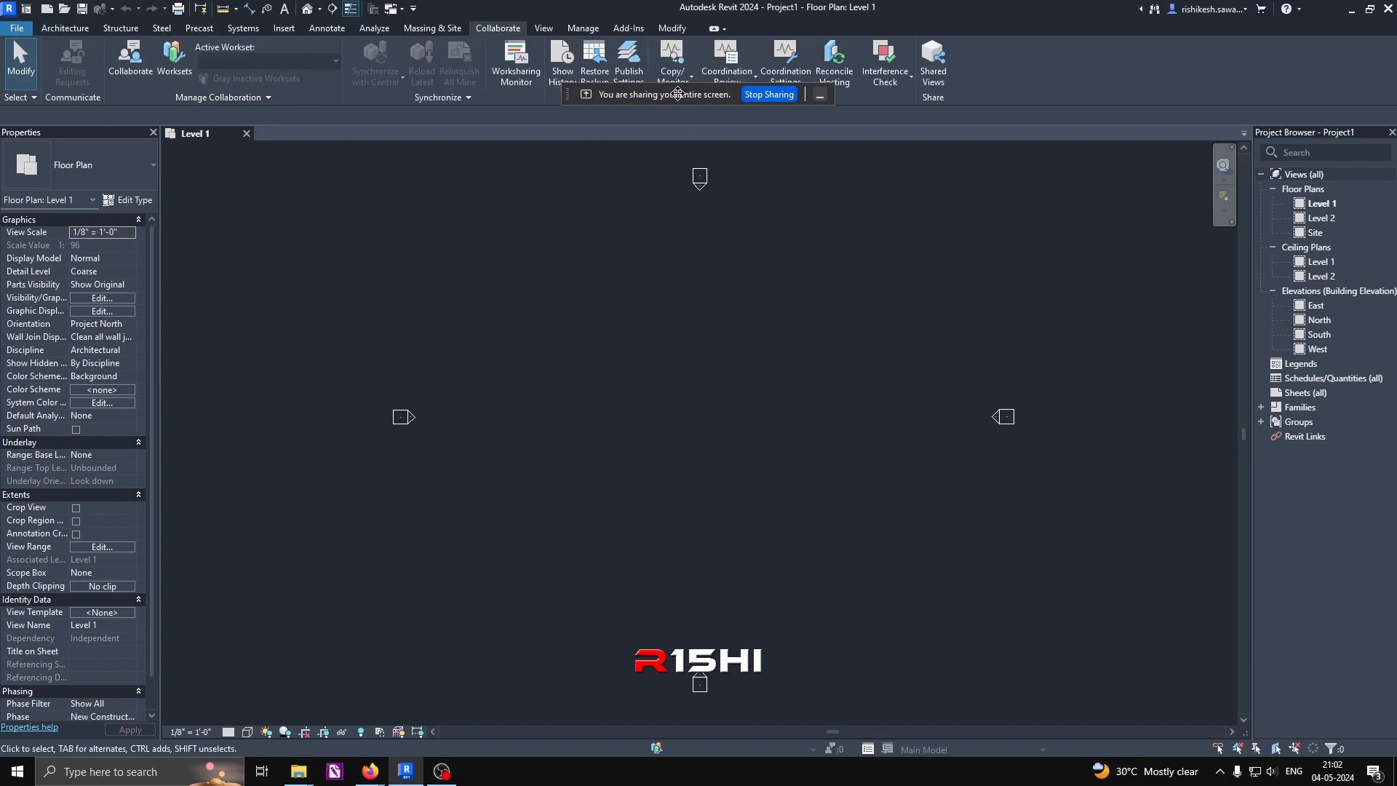
{"action": "left_click_drag", "start_coordinate": [574, 97], "coordinate": [1103, 51]}
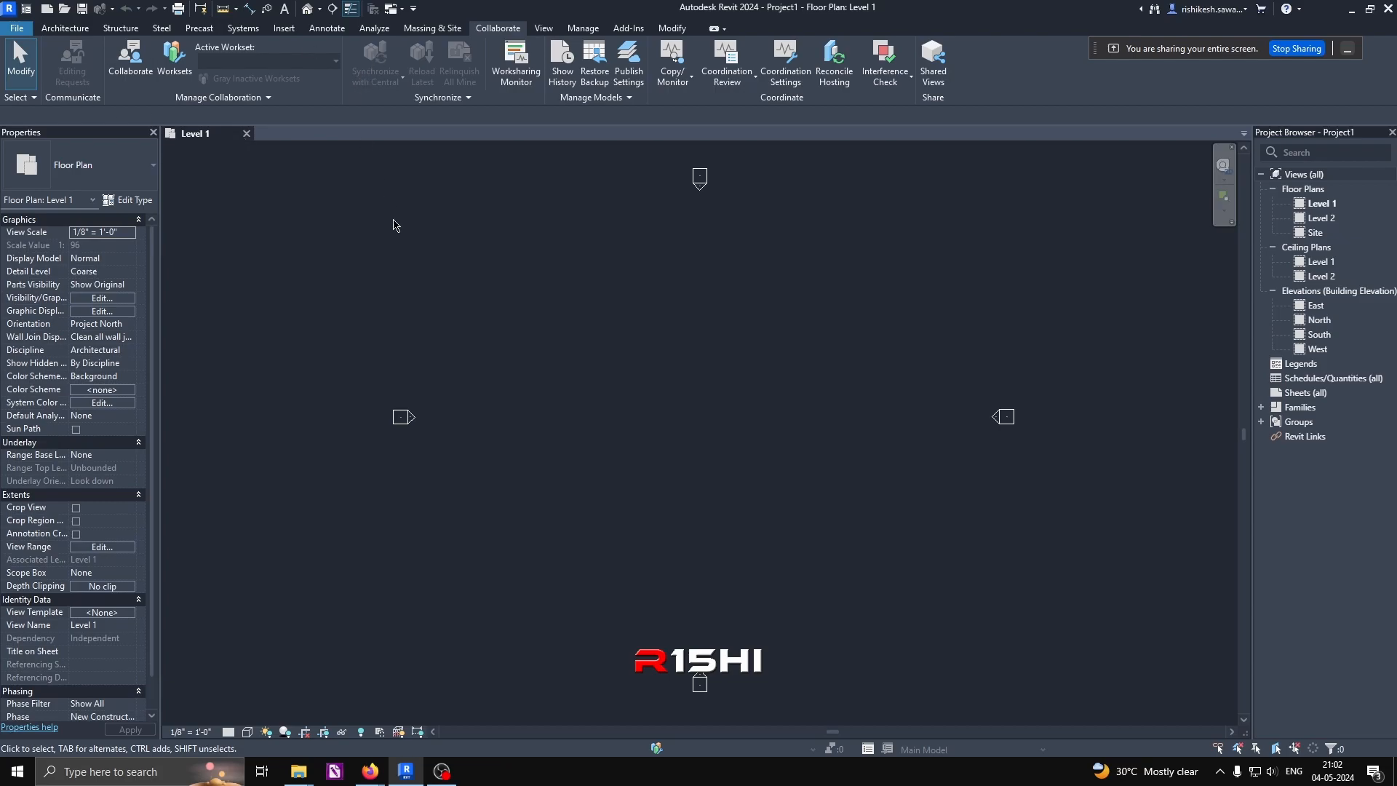
{"action": "left_click", "coordinate": [173, 58]}
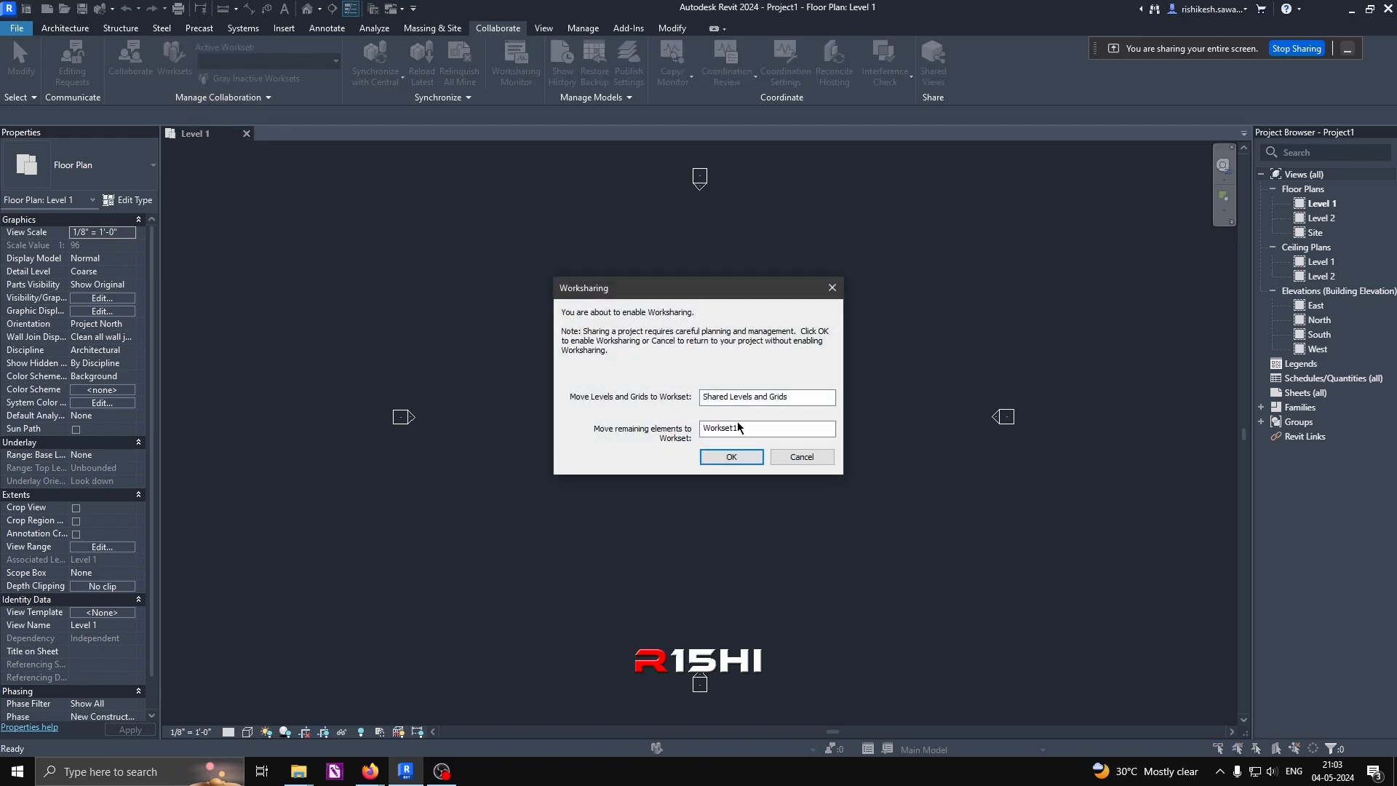
Step: Examine the default workset names for the remaining elements and for levels and grids in the Worksharing setup
{"action": "left_click_drag", "start_coordinate": [761, 428], "coordinate": [652, 434]}
{"action": "left_click", "coordinate": [757, 431]}
{"action": "double_click", "coordinate": [734, 429]}
{"action": "left_click", "coordinate": [748, 431]}
{"action": "left_click_drag", "start_coordinate": [748, 431], "coordinate": [621, 434]}
{"action": "left_click", "coordinate": [754, 429]}
{"action": "left_click_drag", "start_coordinate": [755, 429], "coordinate": [608, 442]}
{"action": "left_click", "coordinate": [772, 431]}
{"action": "left_click_drag", "start_coordinate": [746, 431], "coordinate": [607, 434]}
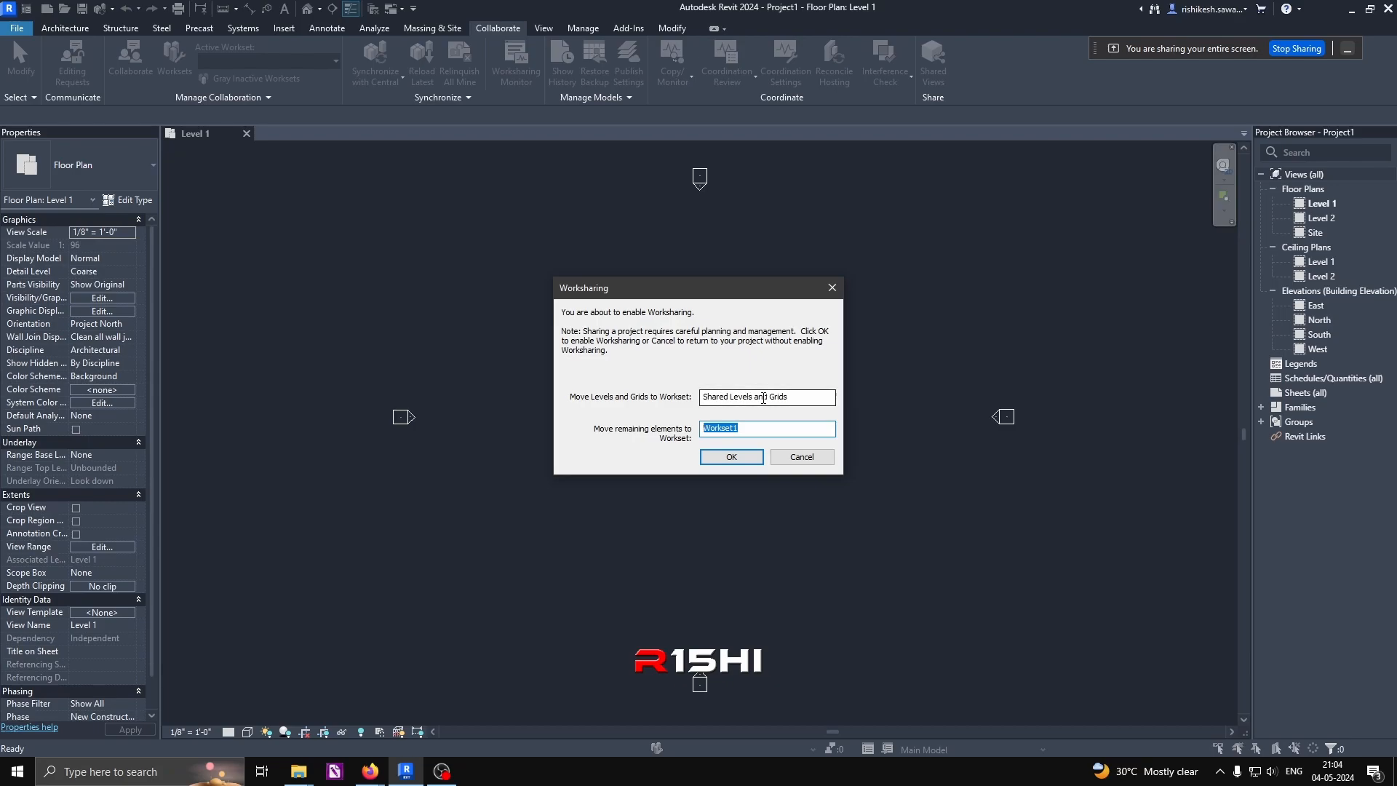
{"action": "left_click", "coordinate": [792, 397]}
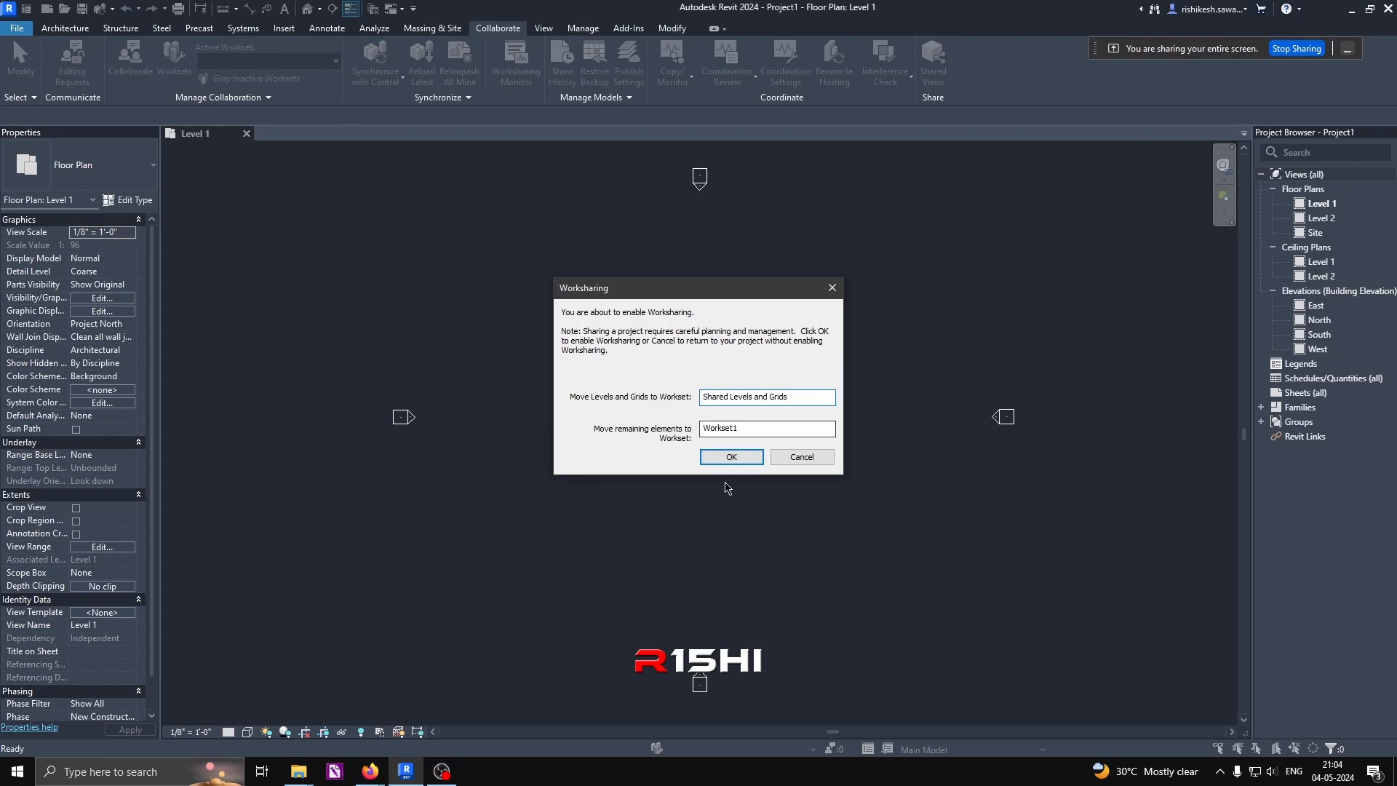
Step: Enable worksharing with the default Shared Levels and Grids and Workset1 names, and select Workset1 in the workset list
{"action": "left_click", "coordinate": [731, 459]}
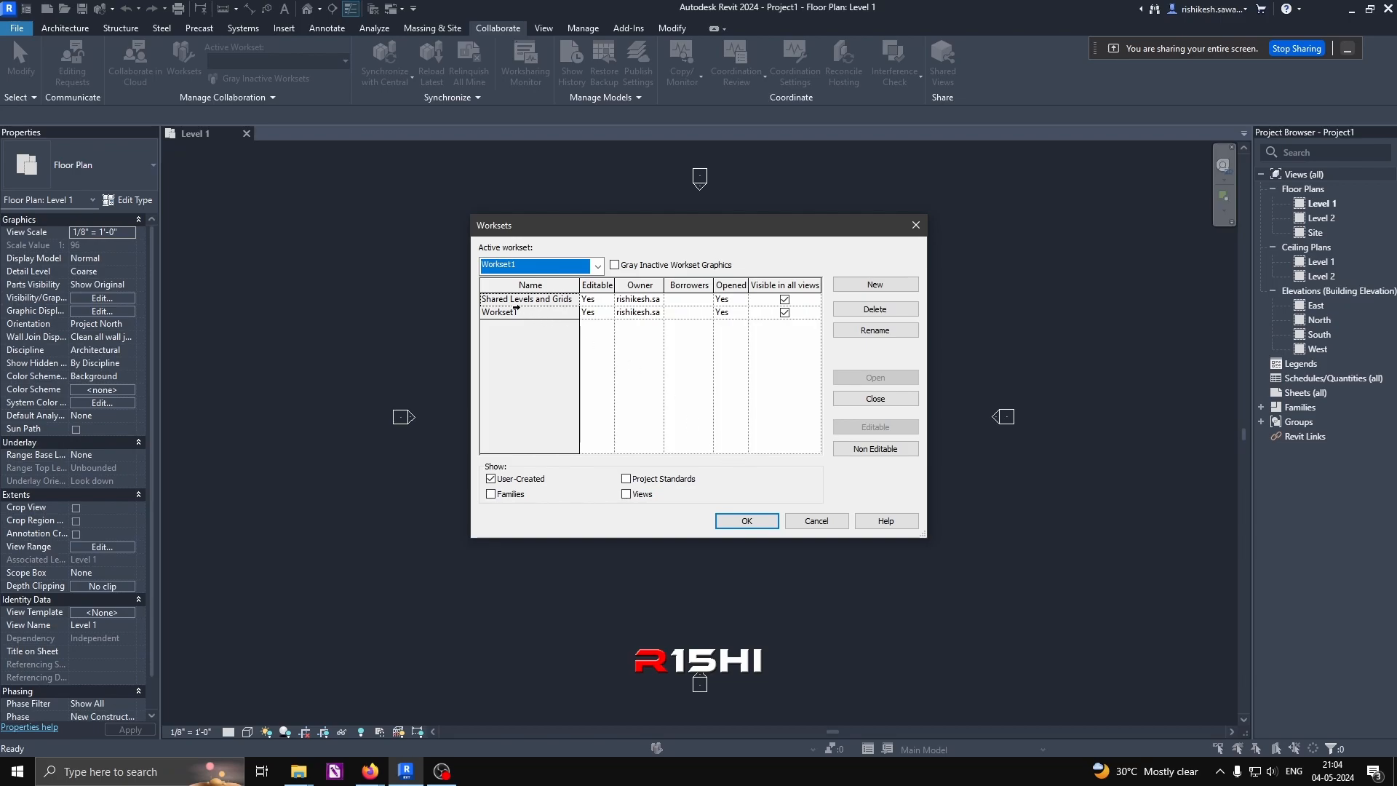
{"action": "left_click", "coordinate": [509, 300]}
{"action": "left_click", "coordinate": [523, 312]}
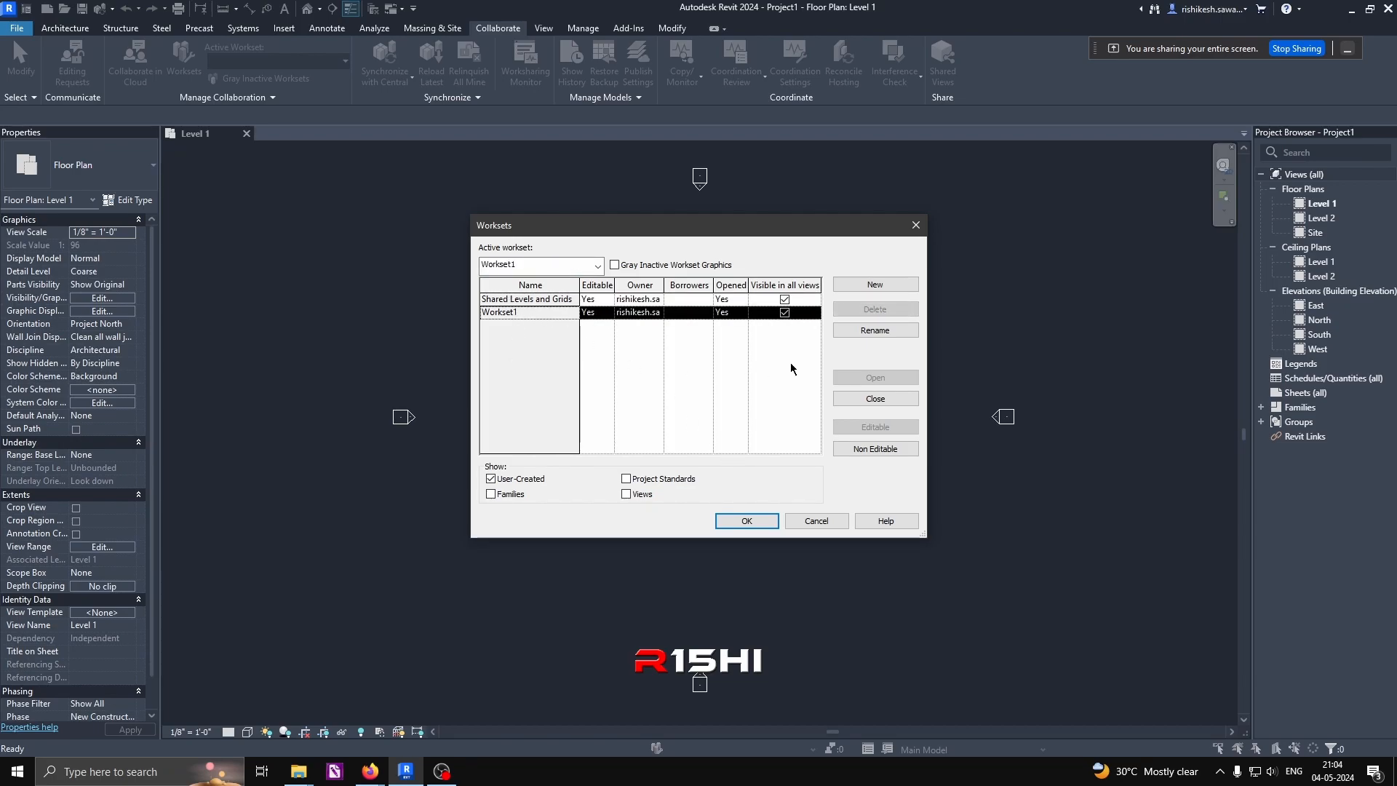
Step: Create a new workset named WS2 that is visible in all views
{"action": "left_click", "coordinate": [862, 285]}
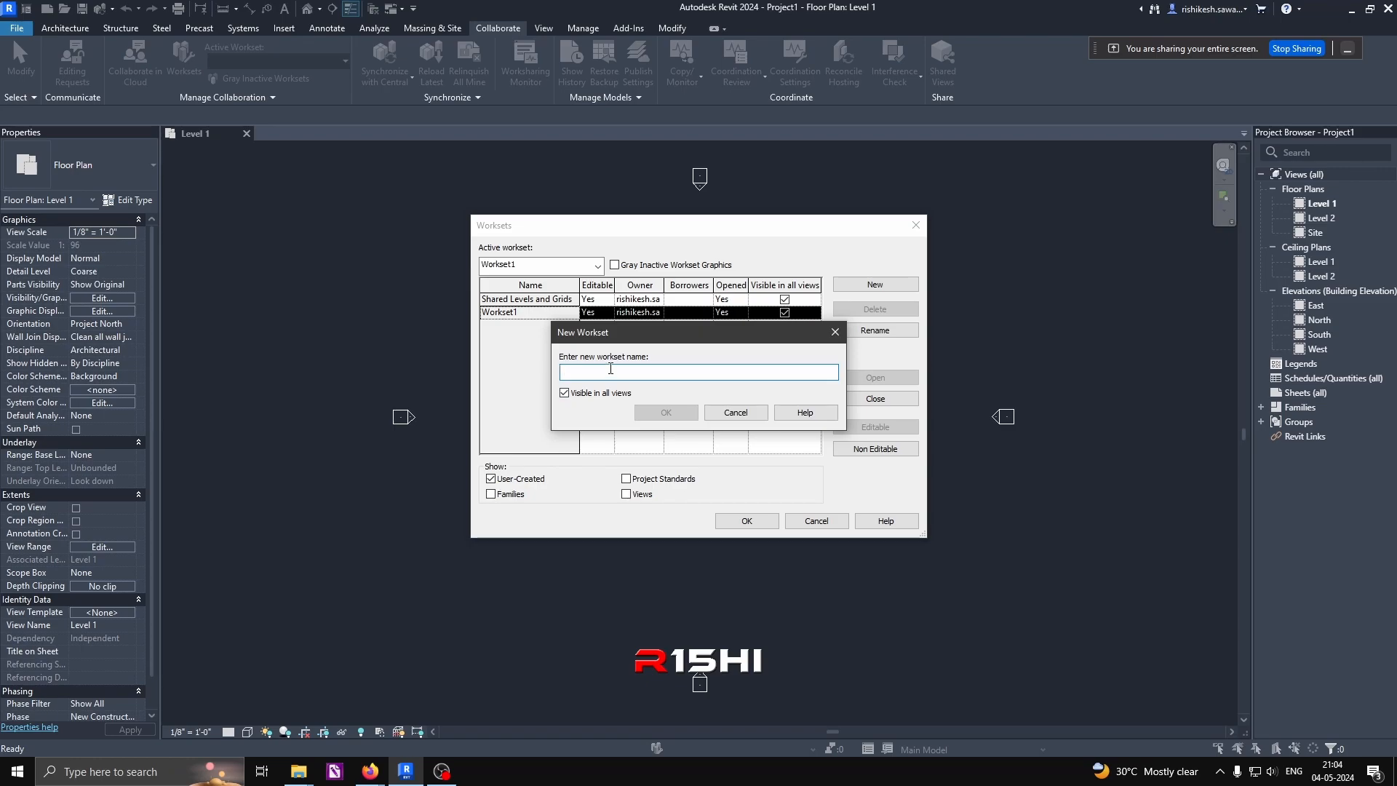
{"action": "type", "text": "WS"}
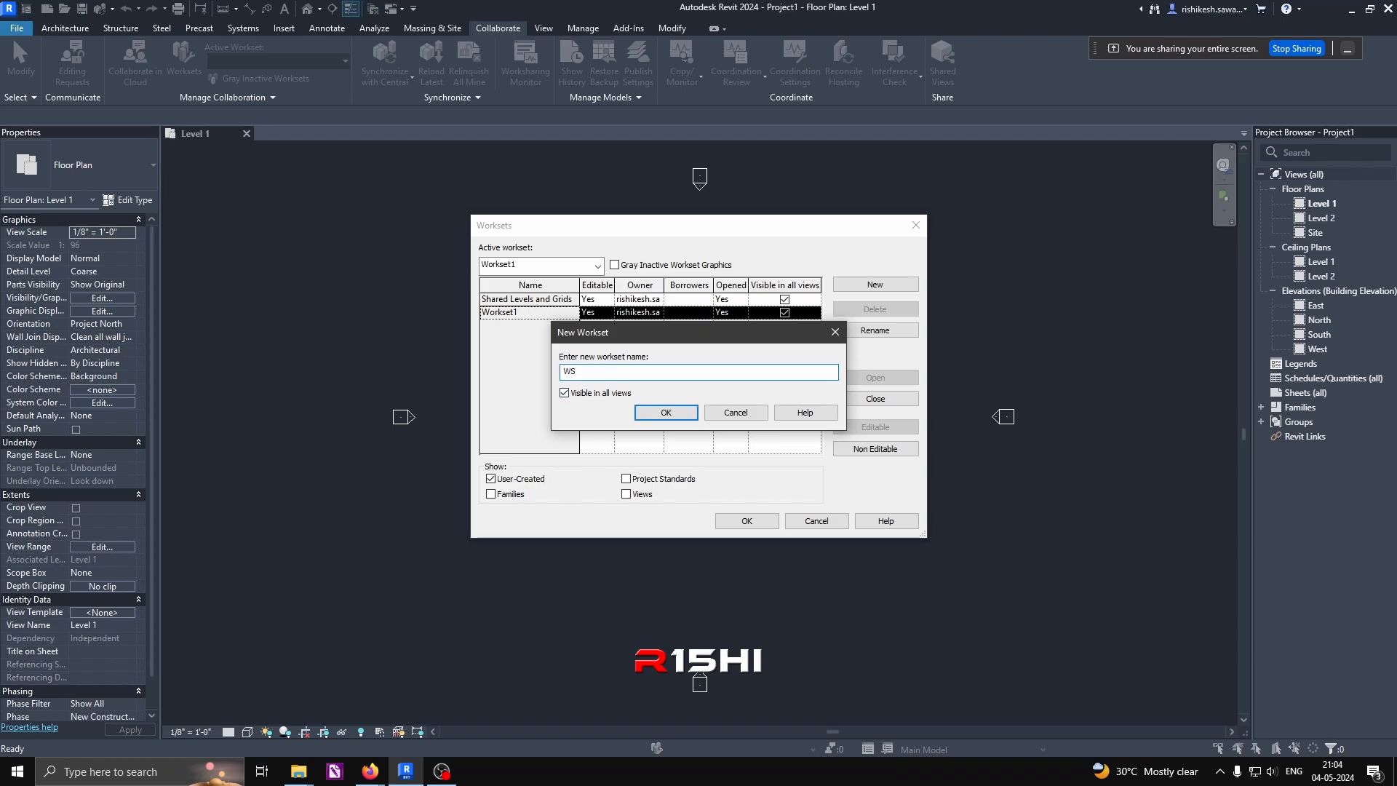
{"action": "type", "text": "2"}
{"action": "left_click", "coordinate": [666, 412]}
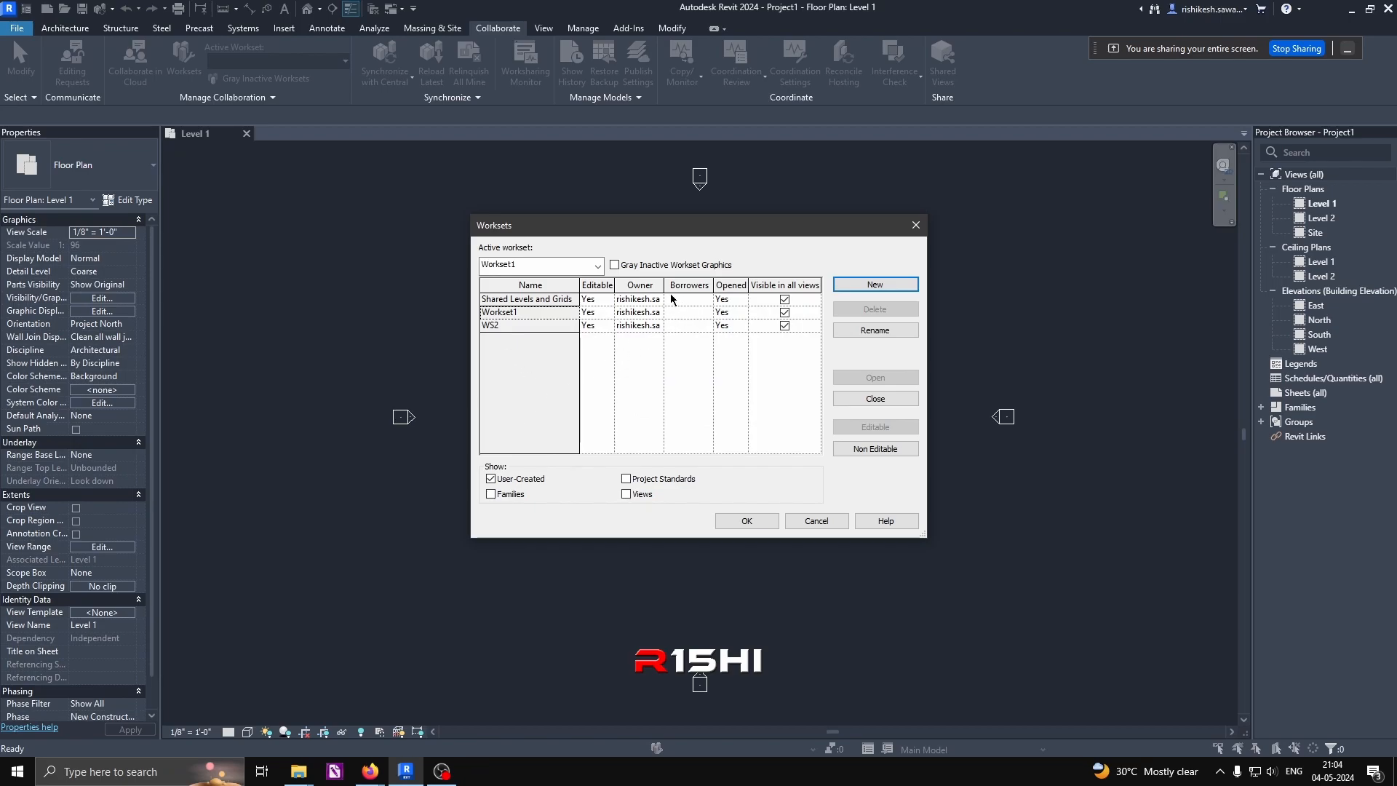
Step: Resize the workset list's columns and review the editable, owner, borrowers, opened and visibility settings of the worksets
{"action": "left_click_drag", "start_coordinate": [664, 284], "coordinate": [700, 284]}
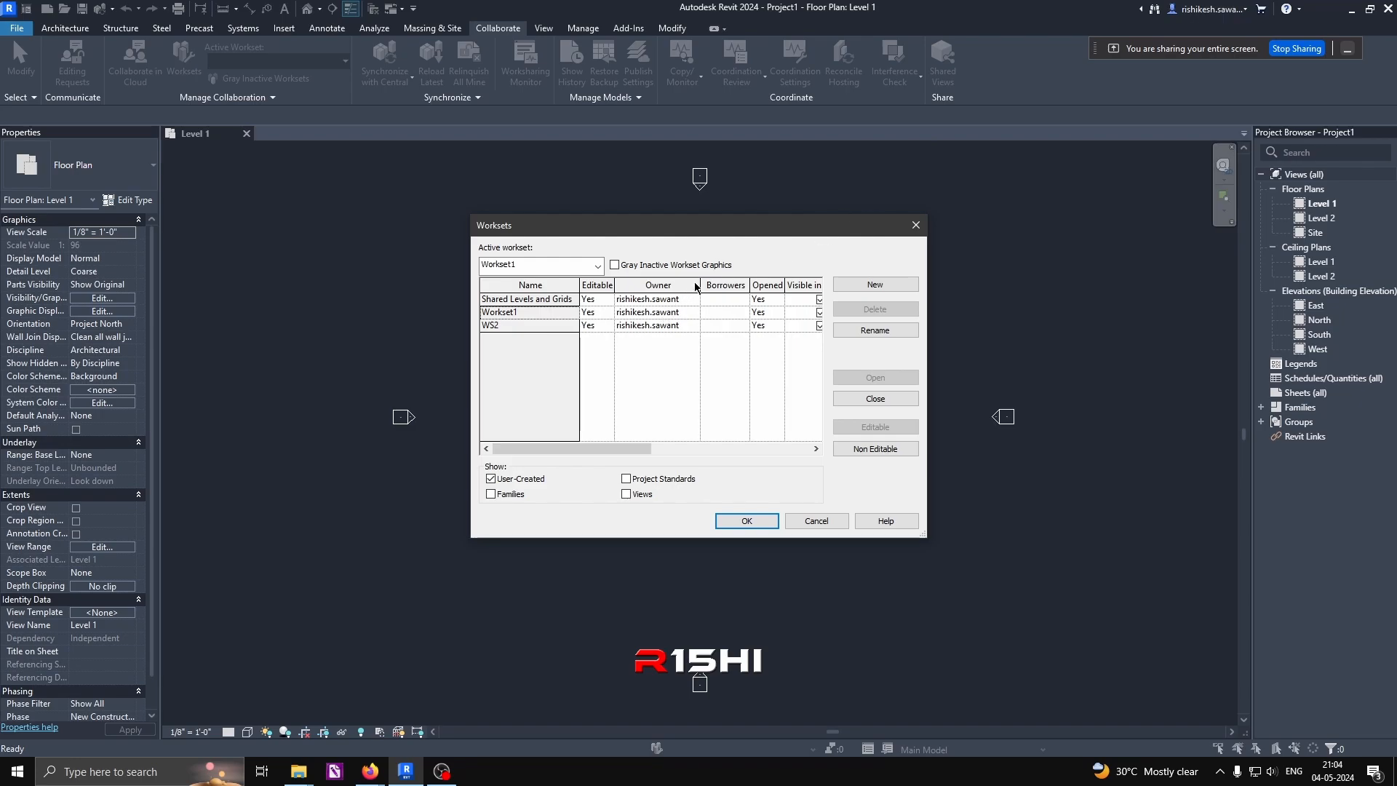
{"action": "left_click_drag", "start_coordinate": [700, 284], "coordinate": [634, 285]}
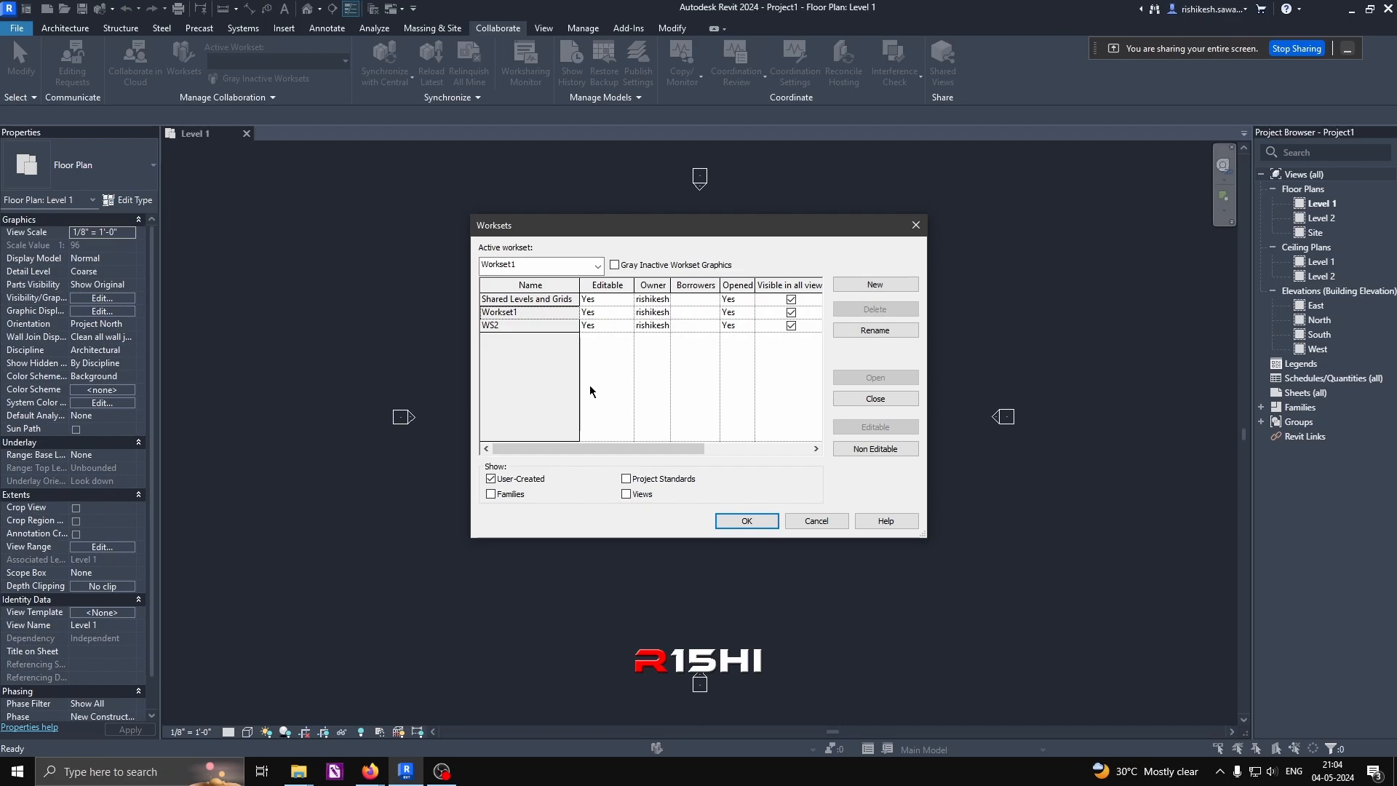
{"action": "left_click", "coordinate": [752, 448]}
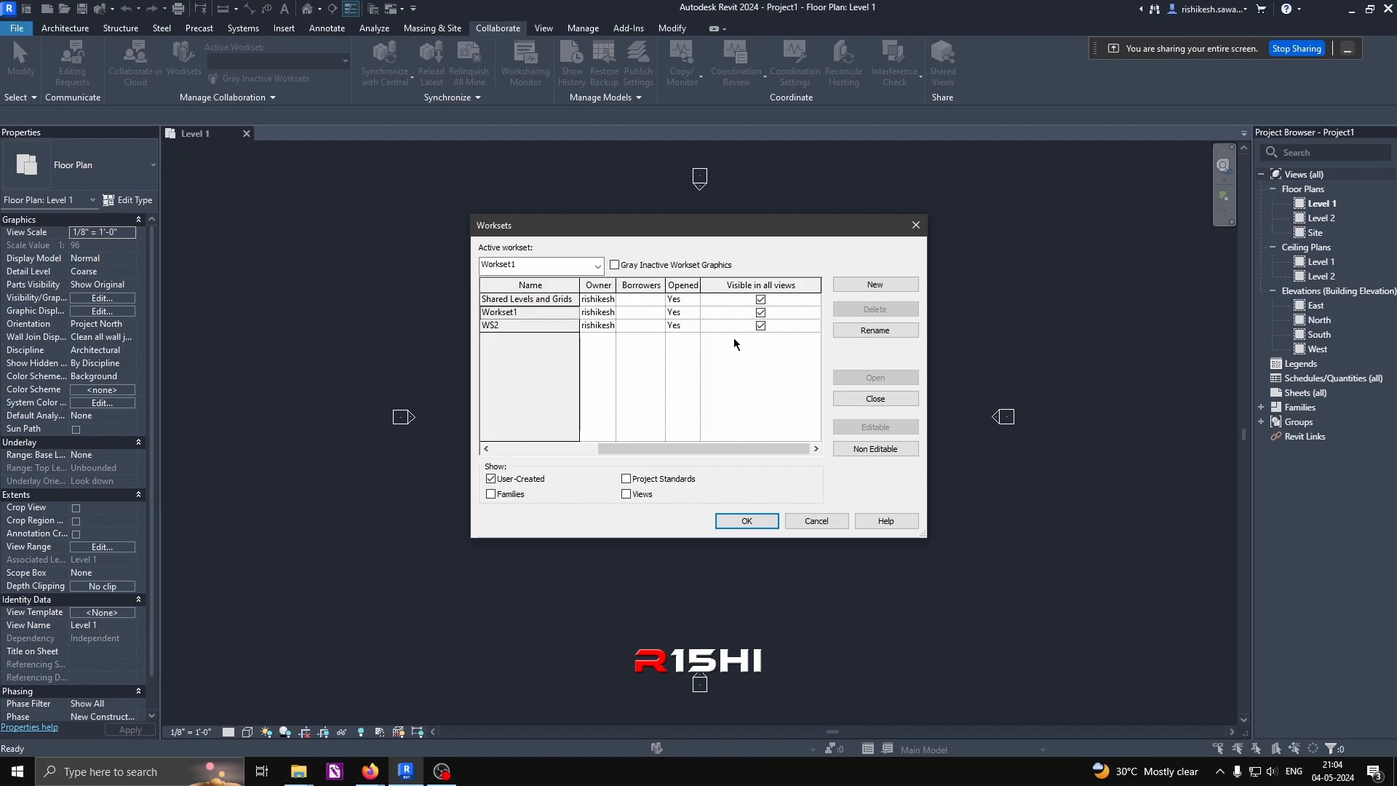
{"action": "left_click_drag", "start_coordinate": [646, 449], "coordinate": [536, 400]}
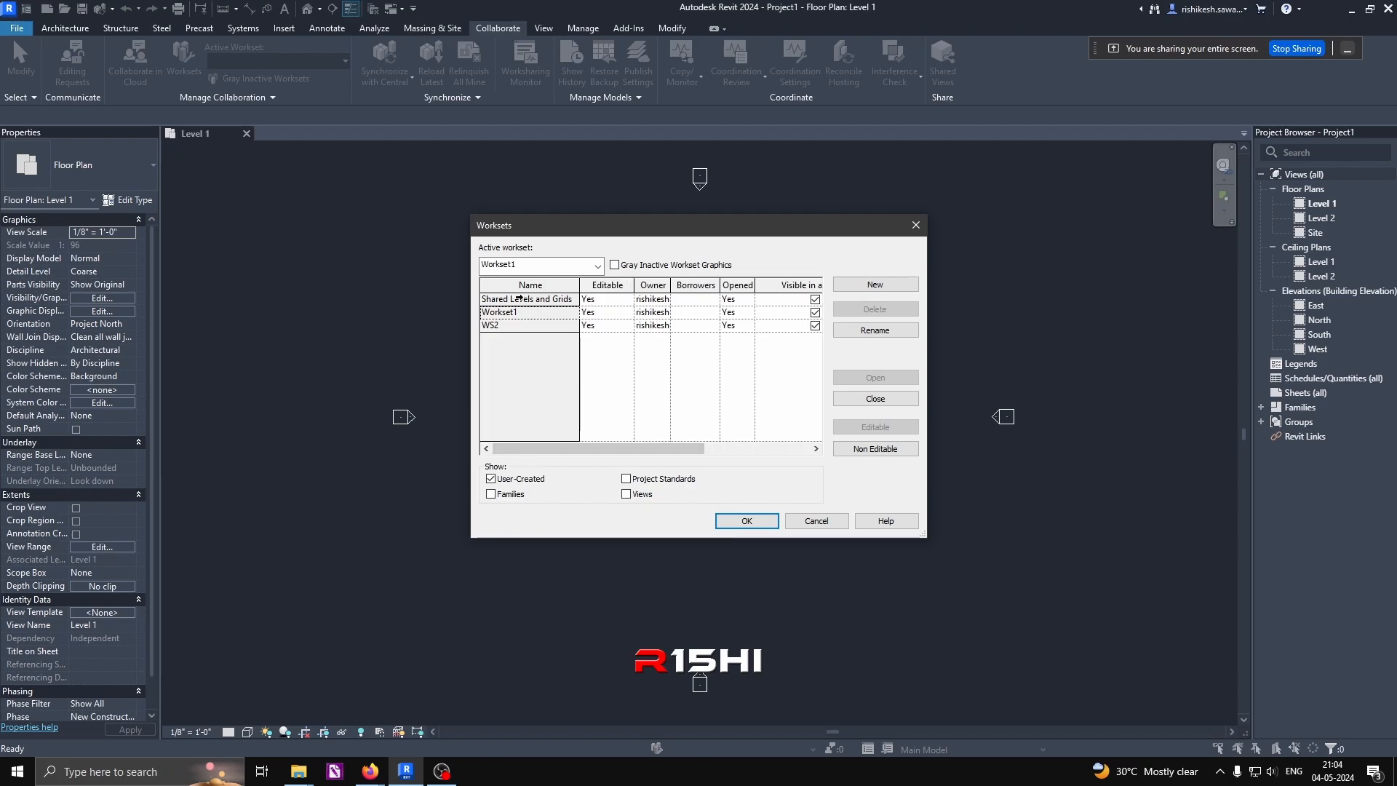
{"action": "left_click", "coordinate": [522, 311]}
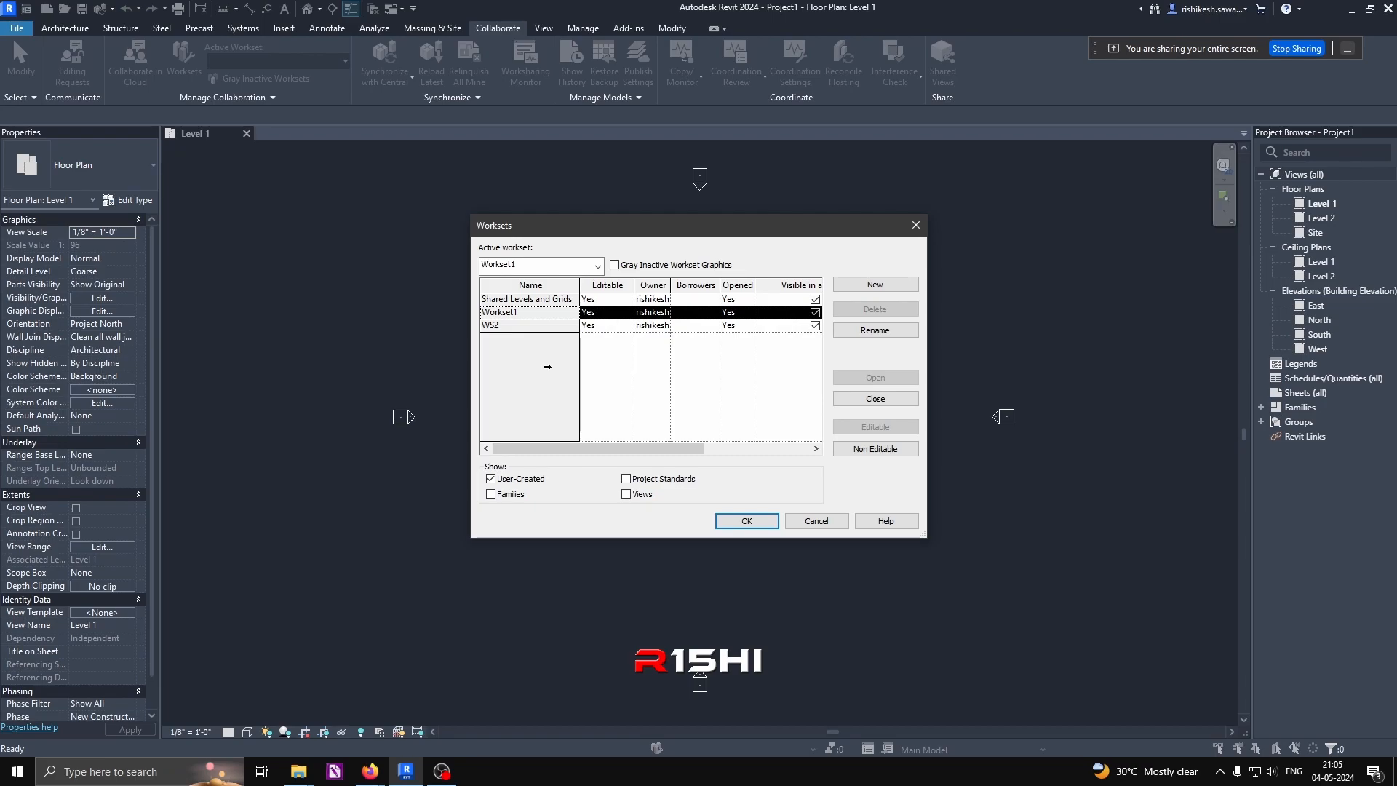
Step: Show the family, view and project-standards worksets and look through the full workset list
{"action": "left_click", "coordinate": [492, 494]}
{"action": "left_click", "coordinate": [626, 494]}
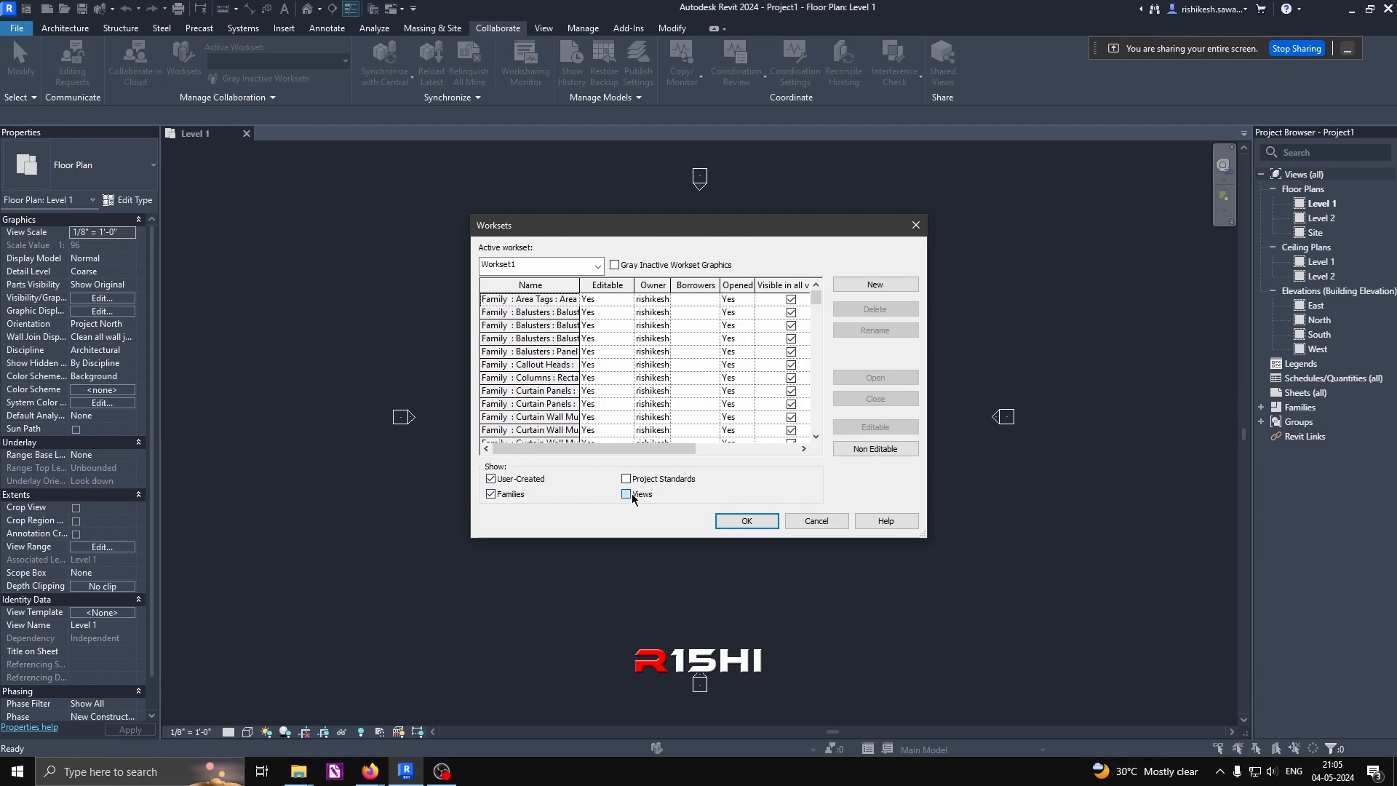
{"action": "left_click", "coordinate": [624, 480]}
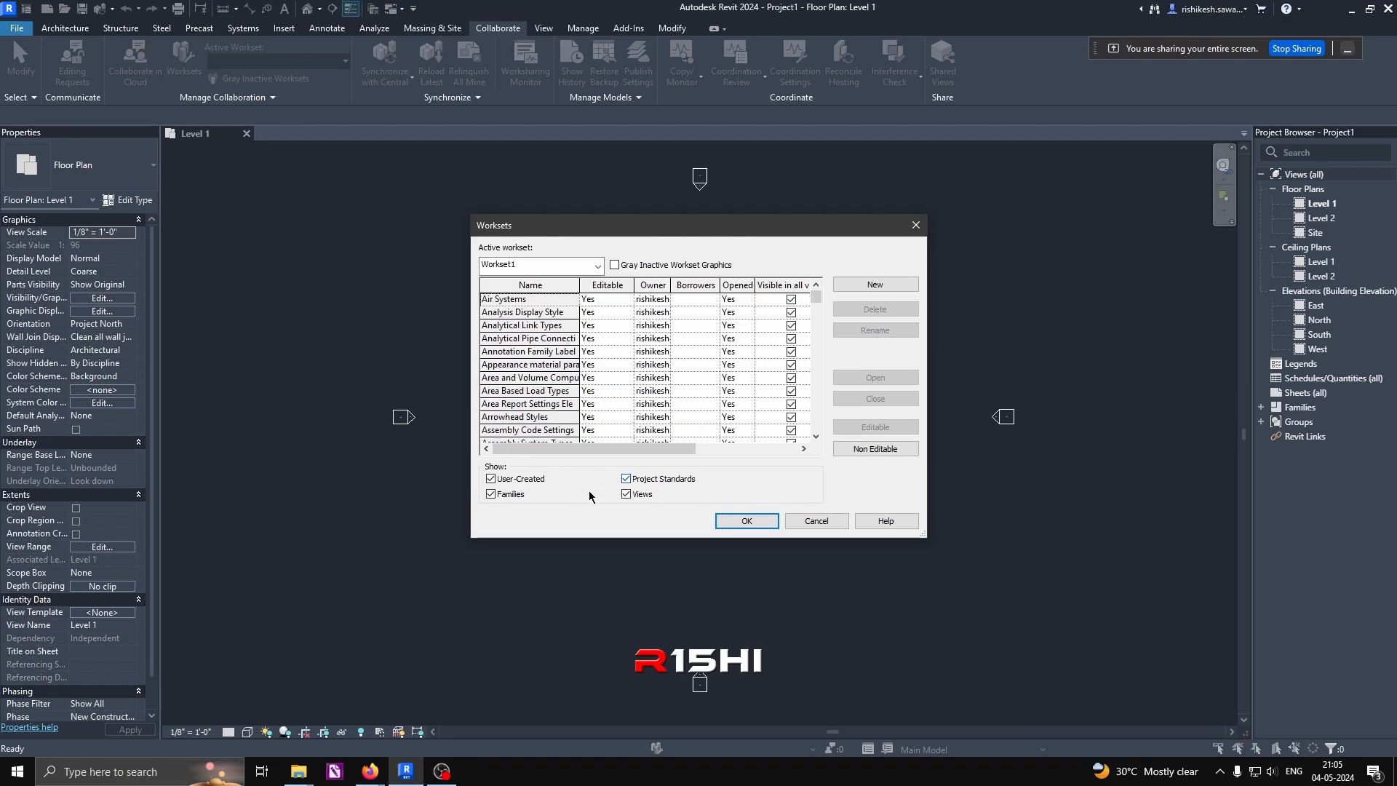
{"action": "left_click", "coordinate": [539, 351]}
{"action": "scroll", "coordinate": [564, 341], "scroll_direction": "down", "scroll_amount": 20}
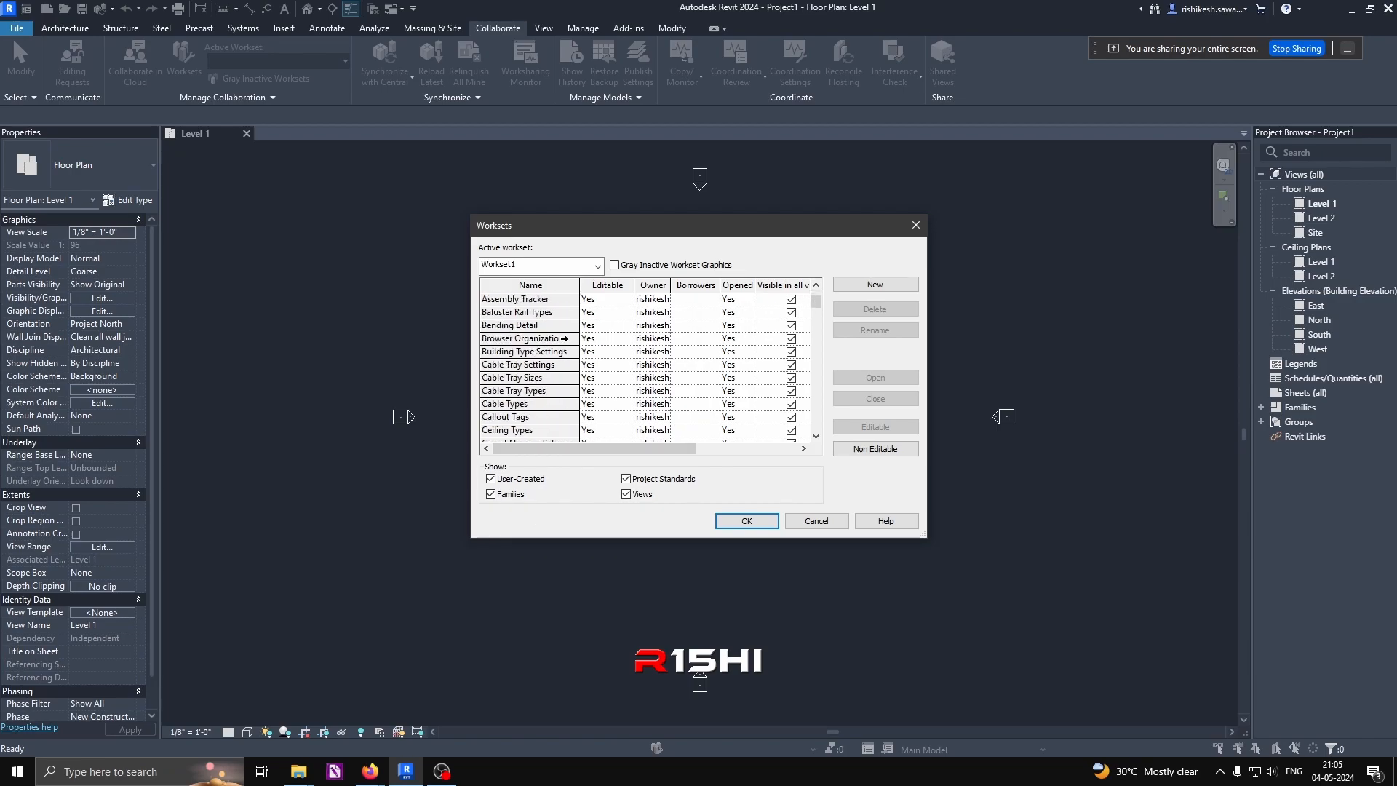
{"action": "scroll", "coordinate": [575, 394], "scroll_direction": "down", "scroll_amount": 15}
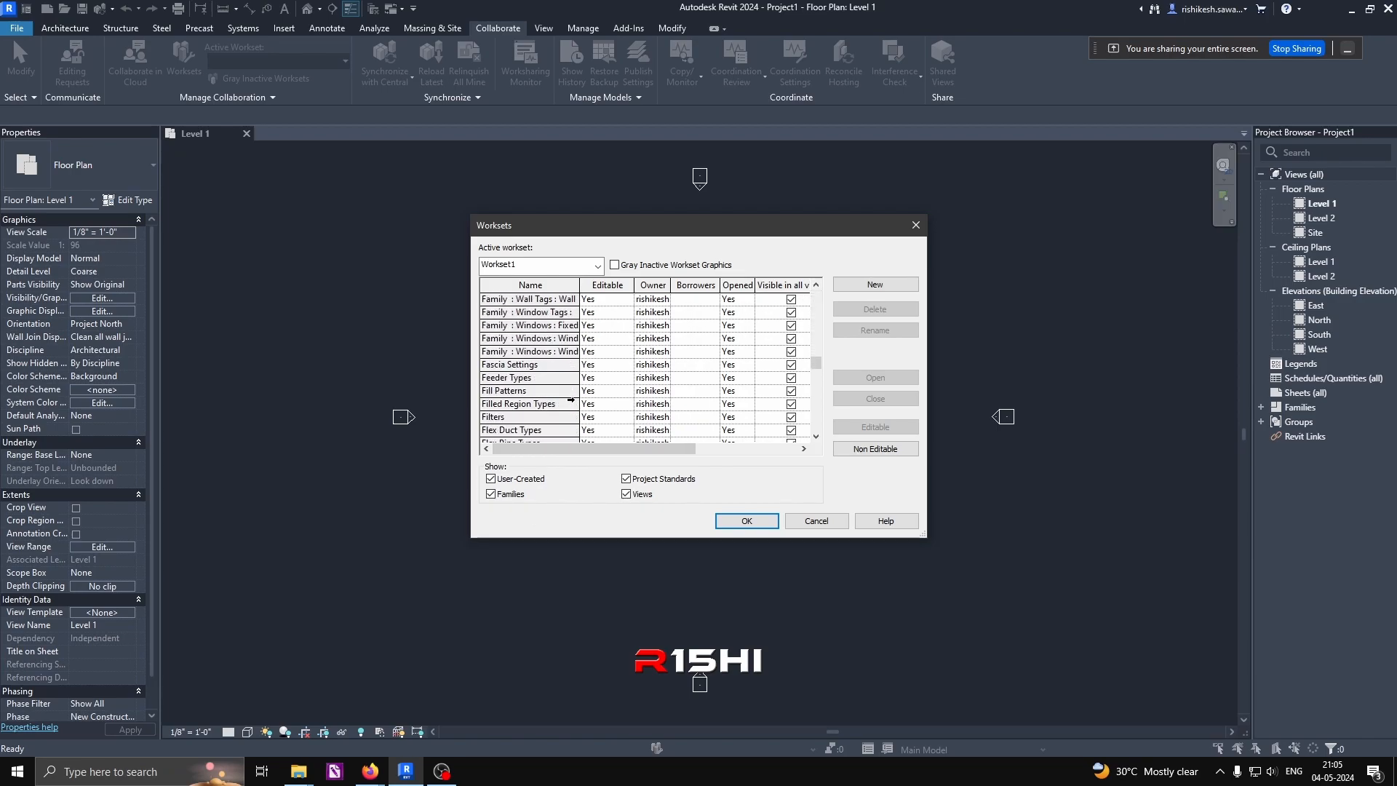
{"action": "scroll", "coordinate": [575, 399], "scroll_direction": "down", "scroll_amount": 2}
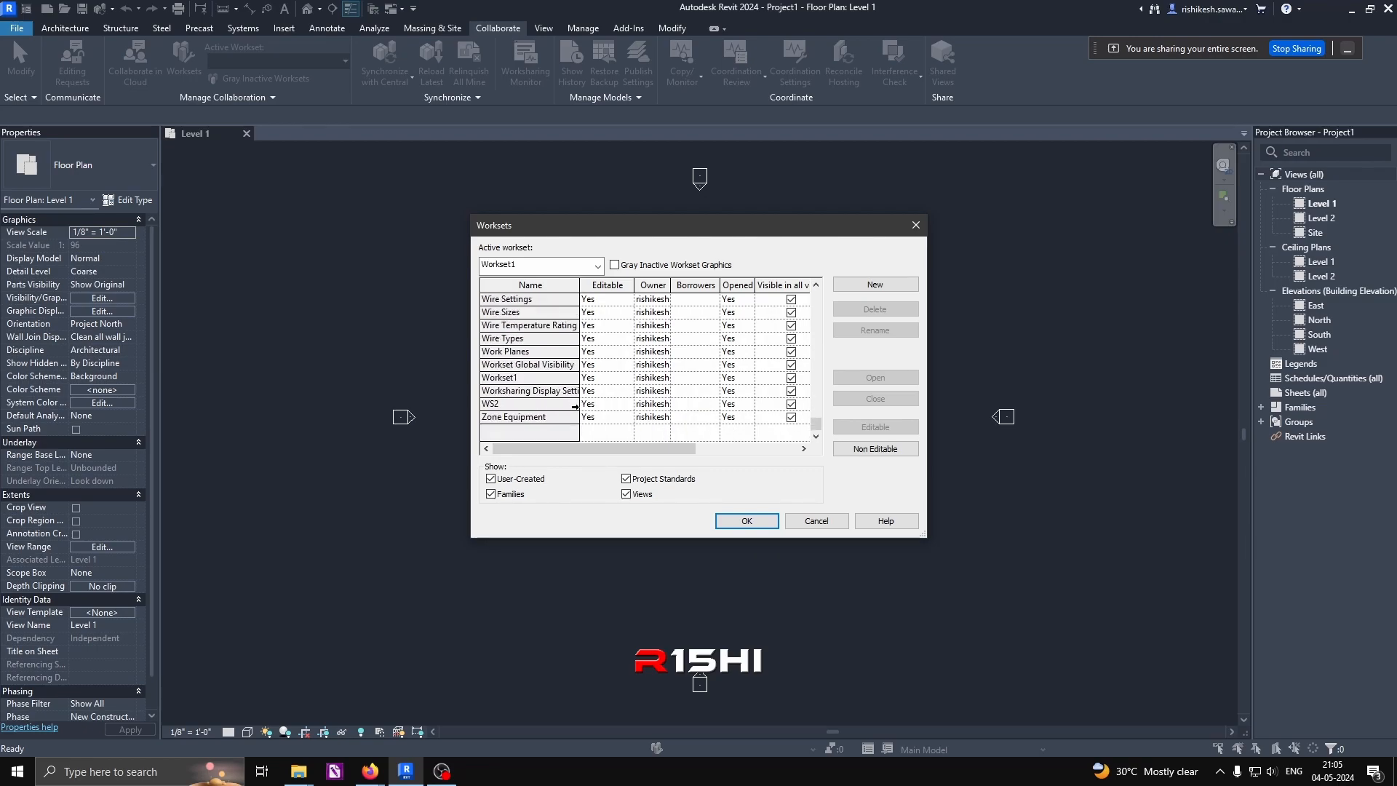
{"action": "scroll", "coordinate": [575, 392], "scroll_direction": "up", "scroll_amount": 8}
{"action": "scroll", "coordinate": [576, 388], "scroll_direction": "up", "scroll_amount": 12}
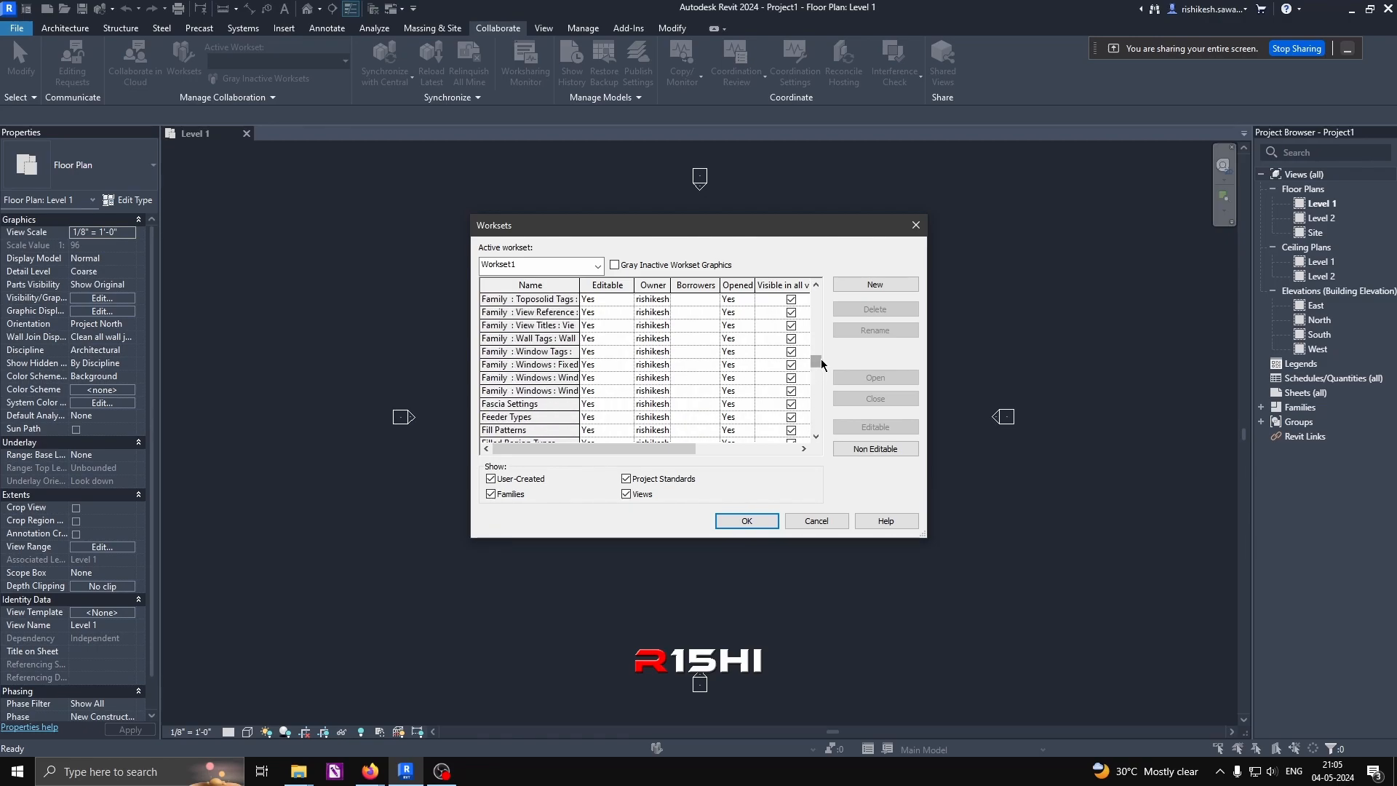
{"action": "left_click_drag", "start_coordinate": [821, 360], "coordinate": [818, 291]}
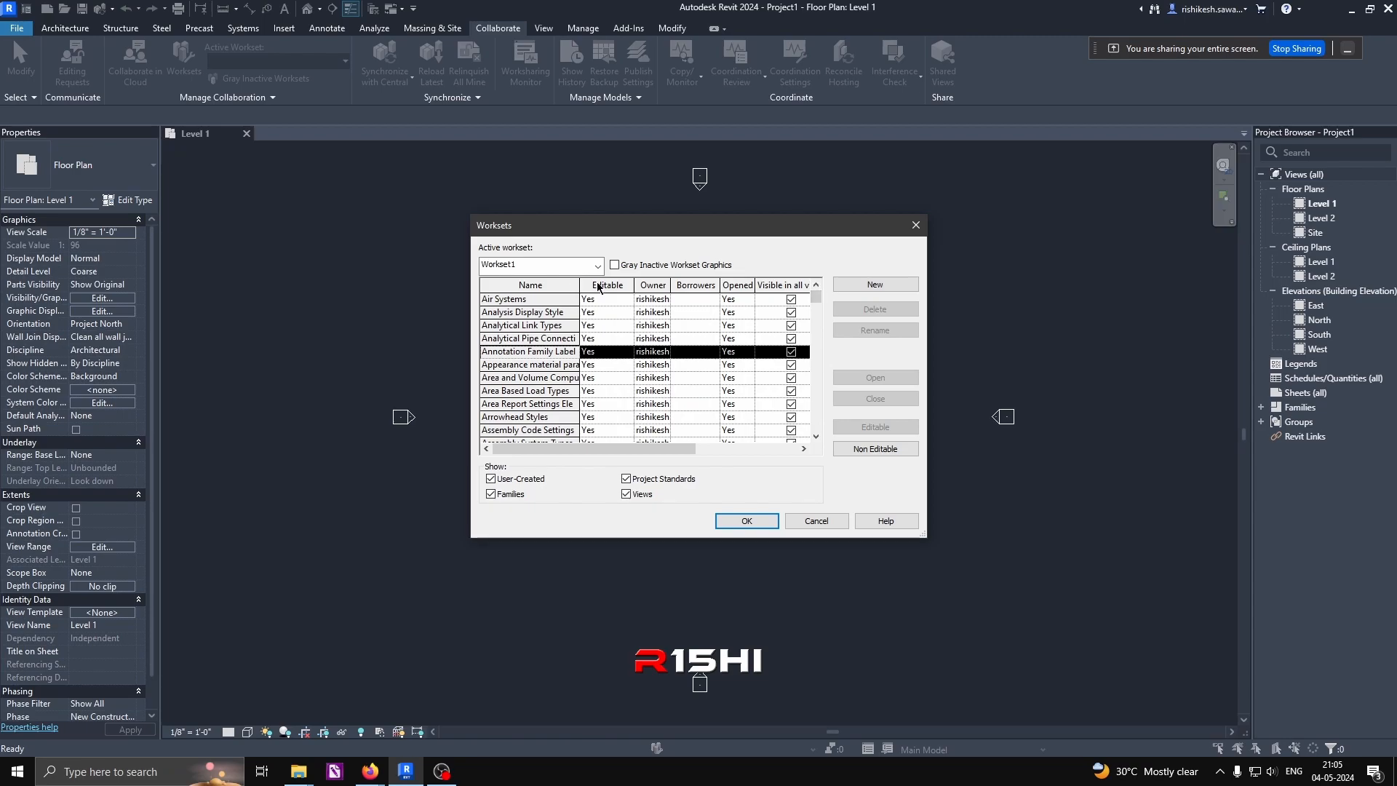
Step: Limit the workset list to user-created worksets
{"action": "left_click", "coordinate": [627, 494]}
{"action": "left_click", "coordinate": [625, 479]}
{"action": "left_click", "coordinate": [491, 494]}
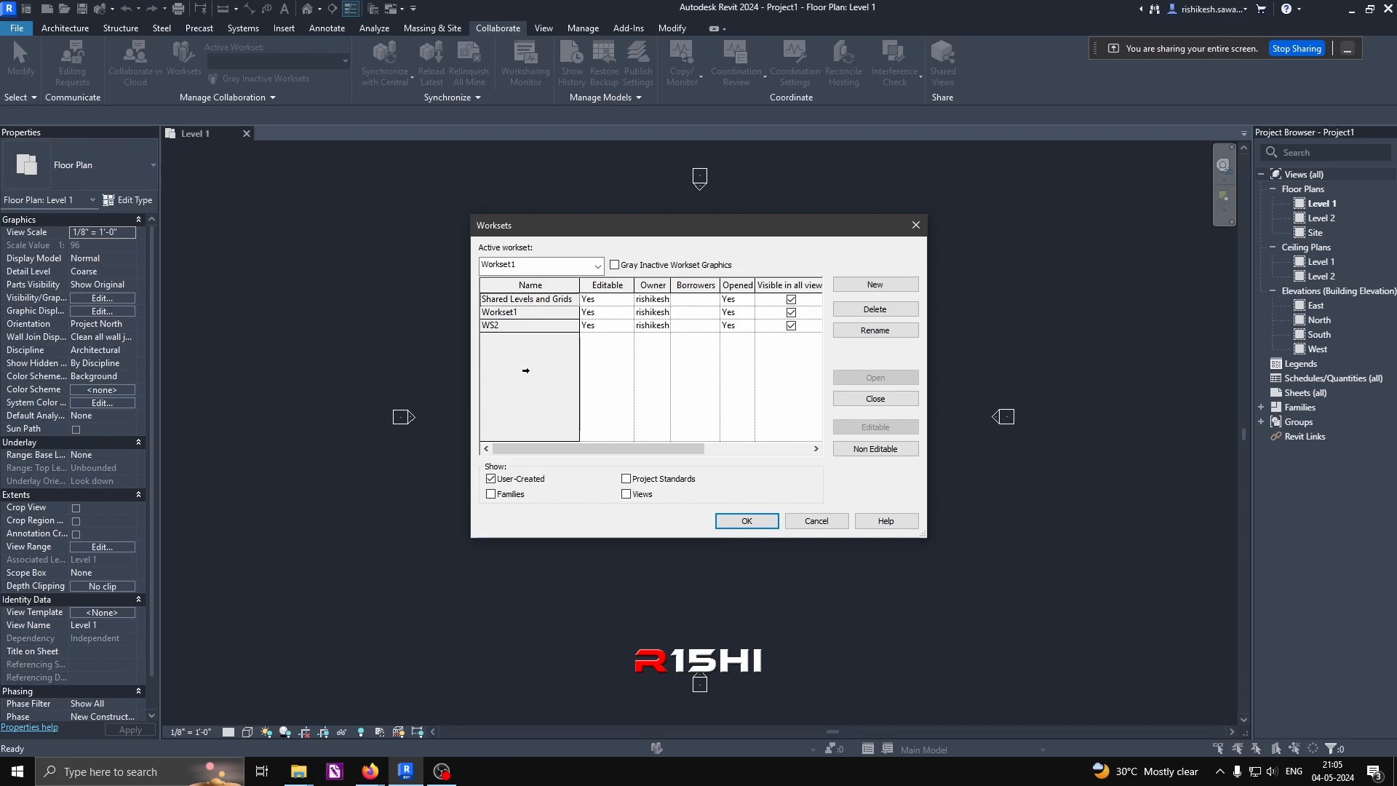
Step: Accept the worksets without making WS2 active, and check the choices for the active workset
{"action": "left_click", "coordinate": [753, 522]}
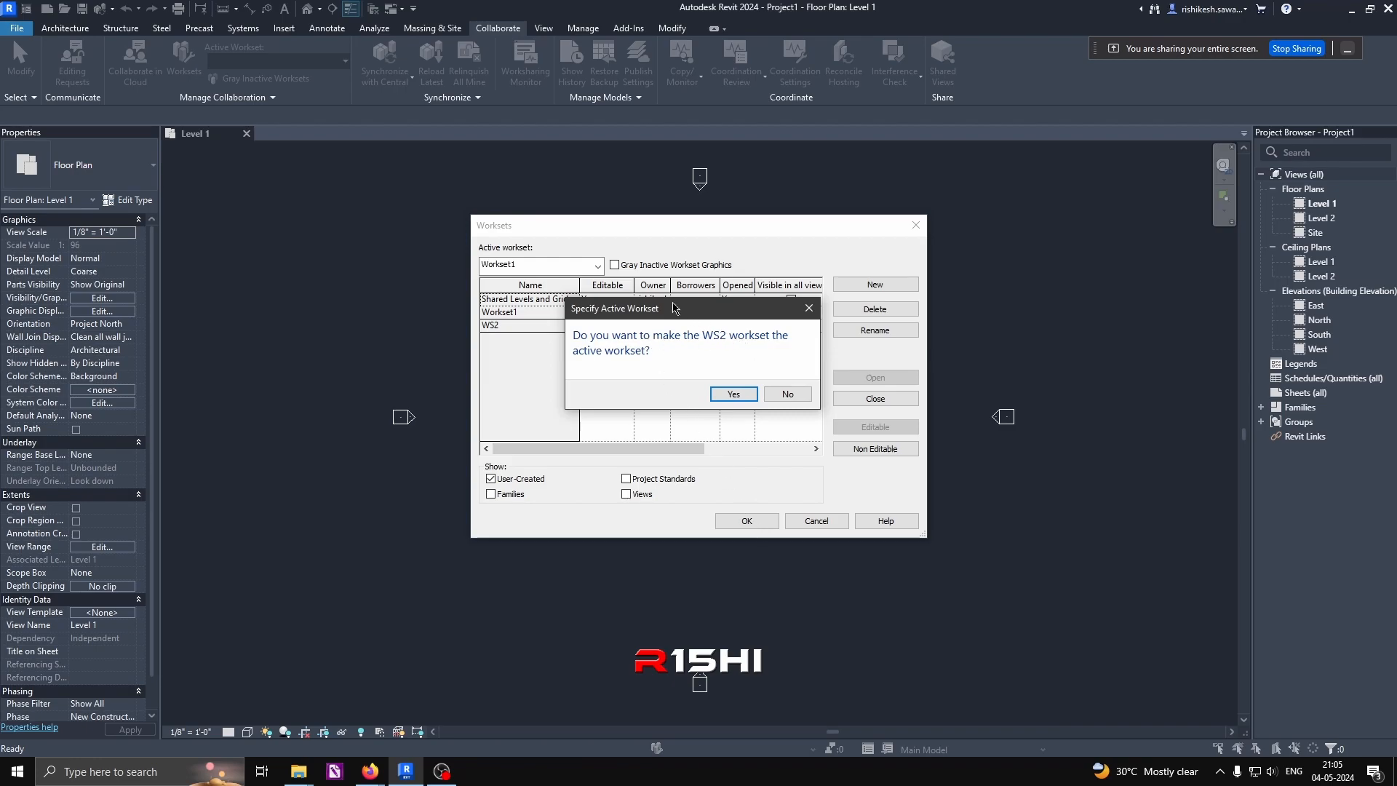
{"action": "left_click_drag", "start_coordinate": [678, 310], "coordinate": [653, 352]}
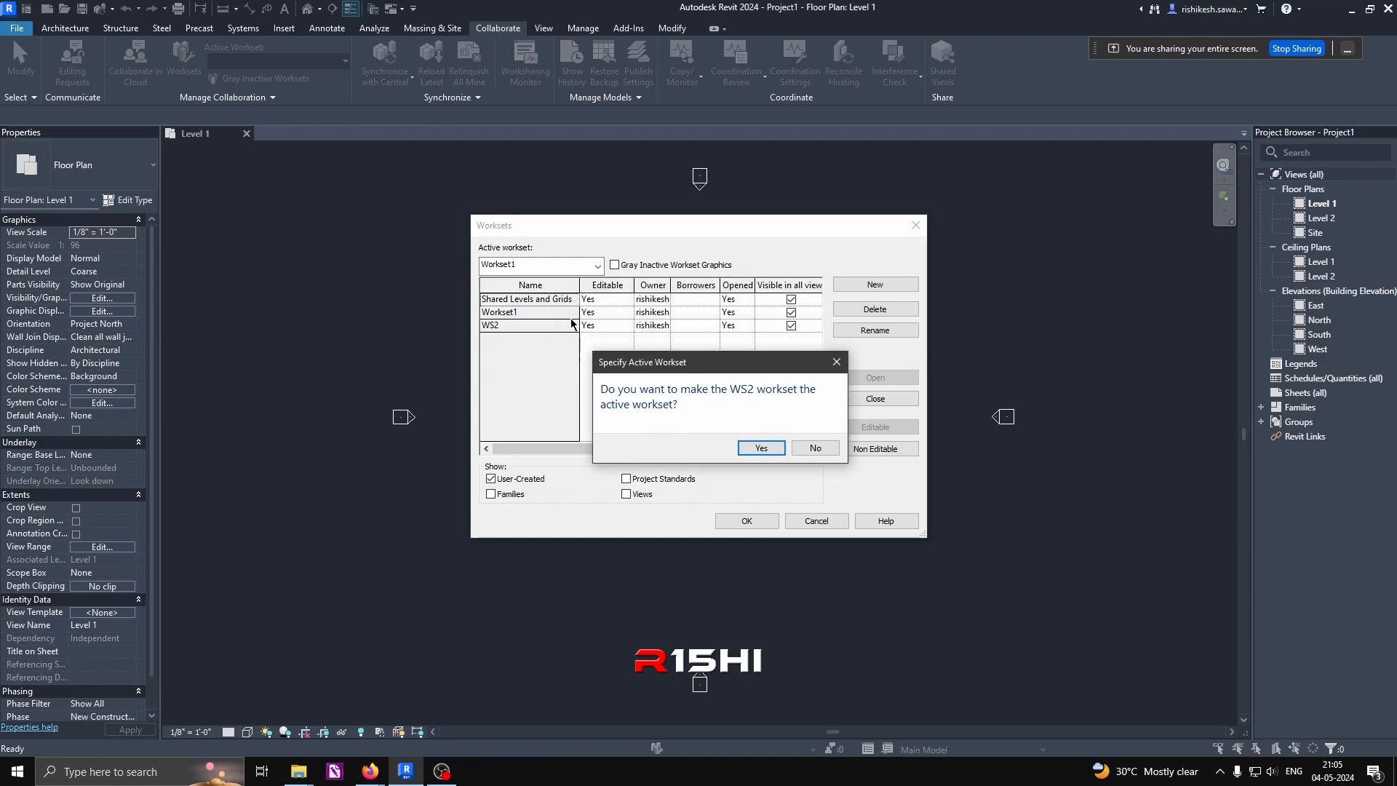
{"action": "left_click", "coordinate": [809, 447]}
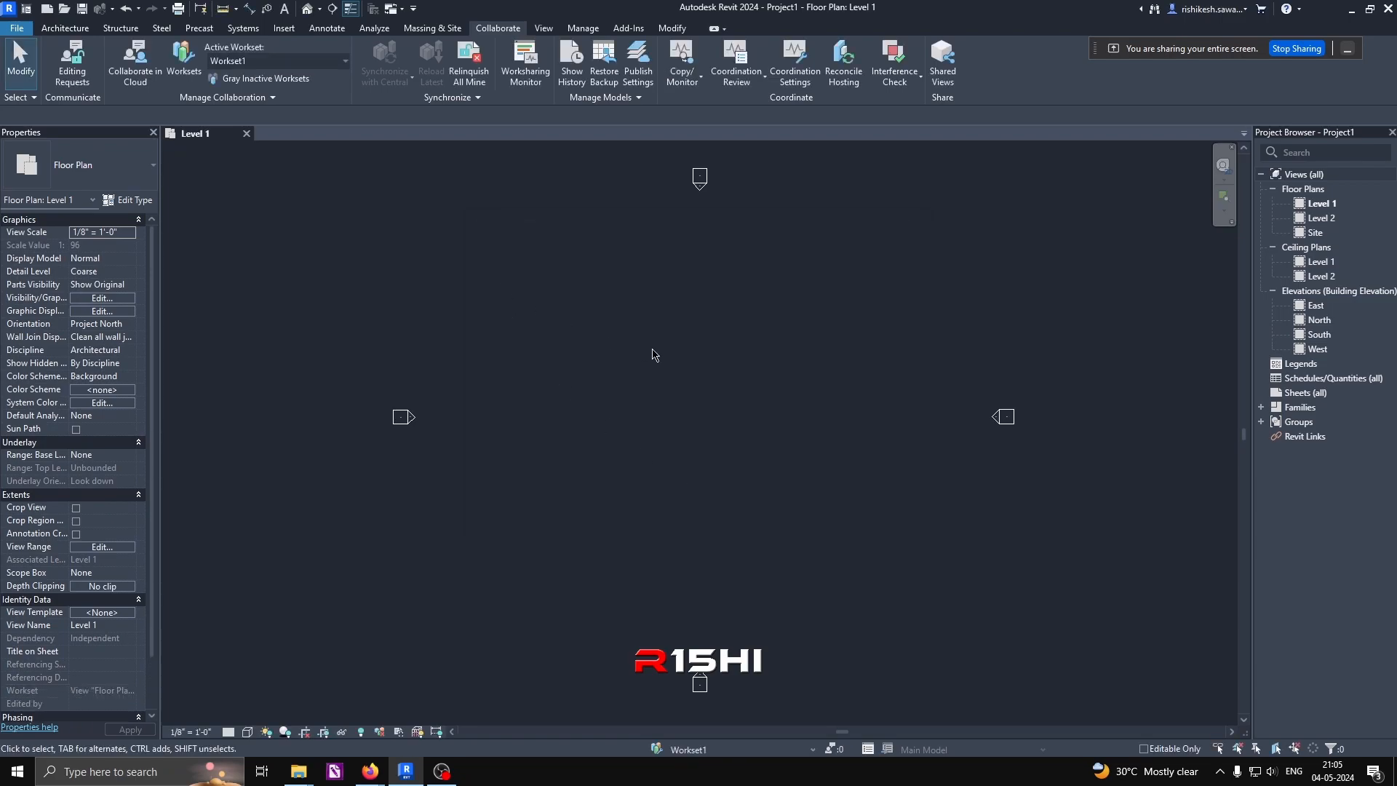
{"action": "left_click", "coordinate": [765, 751]}
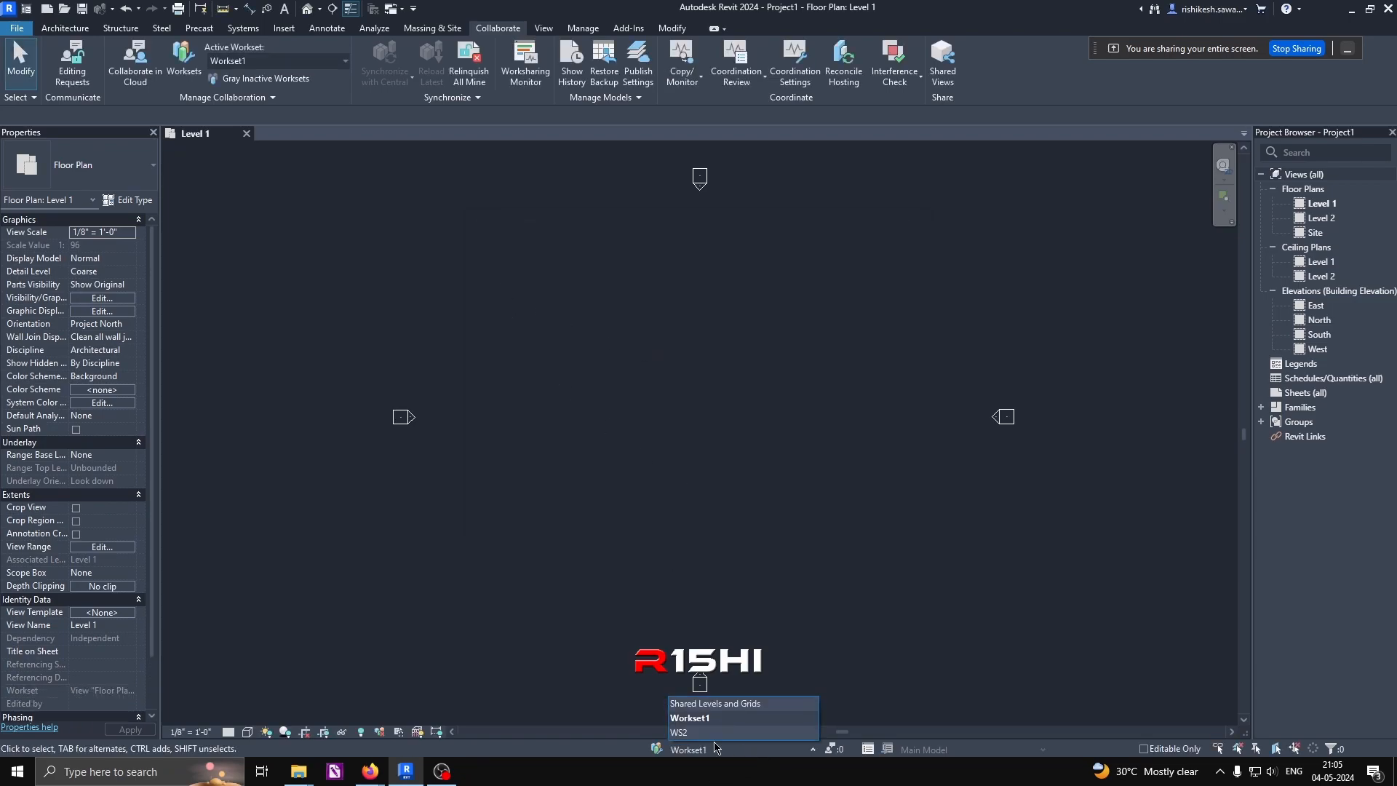
{"action": "left_click", "coordinate": [563, 576]}
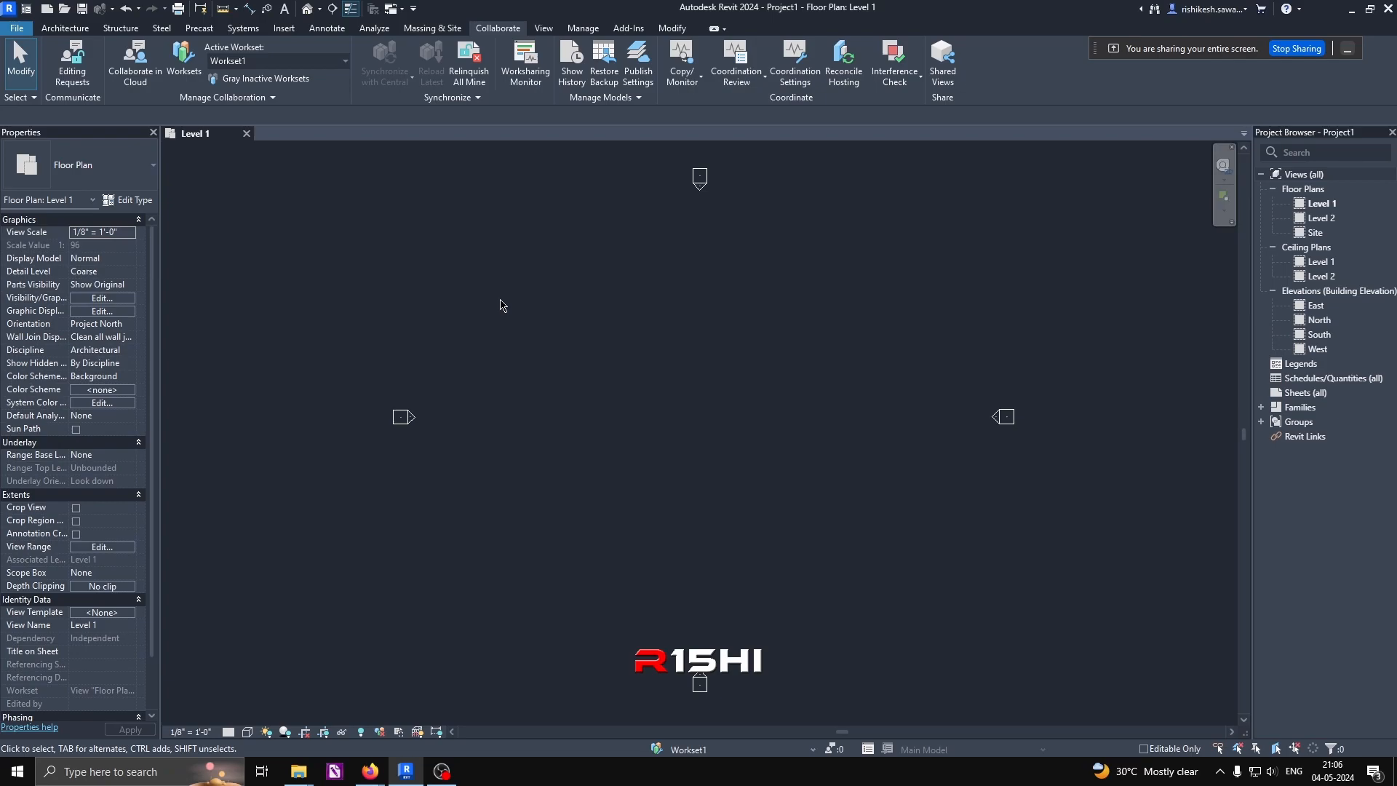
{"action": "left_click", "coordinate": [20, 29]}
{"action": "mouse_move", "coordinate": [43, 210]}
{"action": "left_click", "coordinate": [170, 159]}
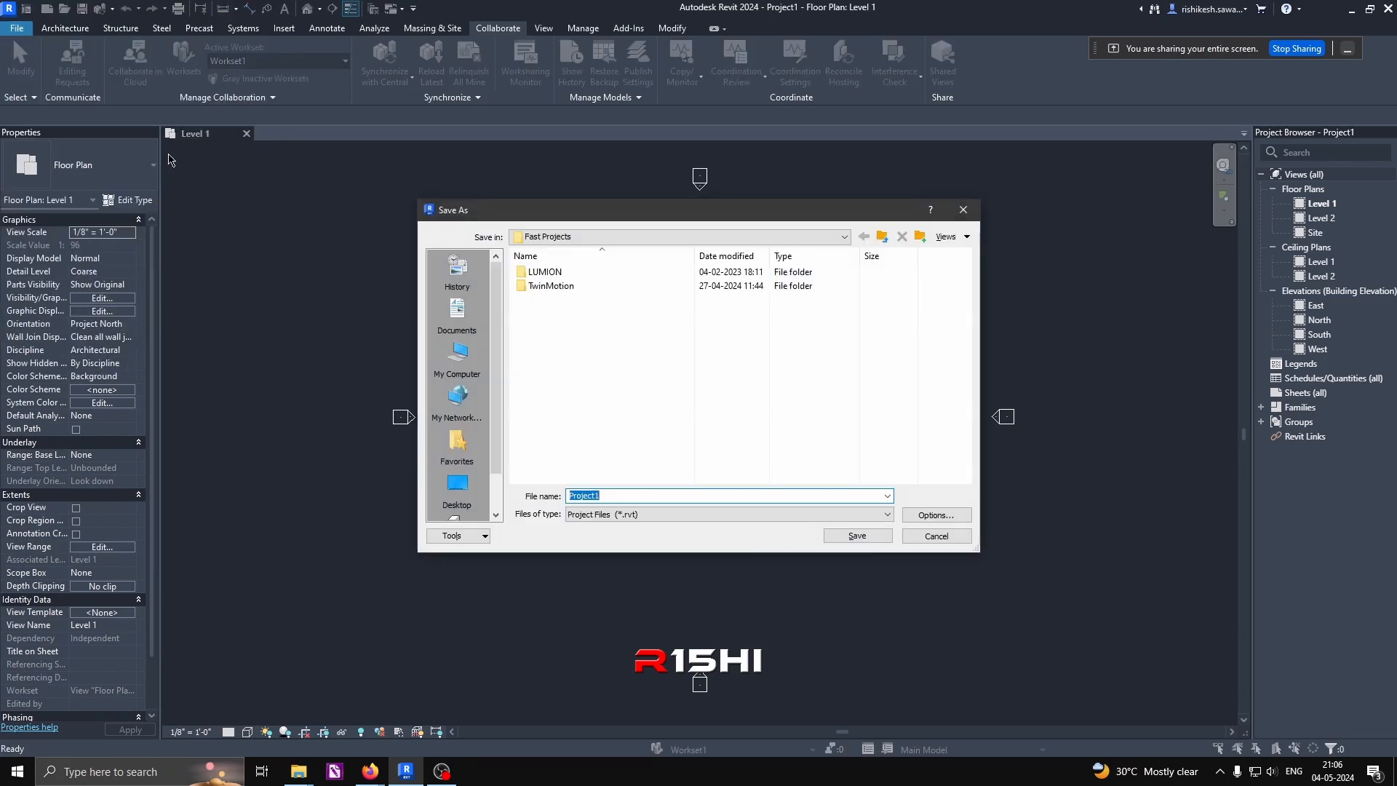
{"action": "left_click", "coordinate": [456, 355]}
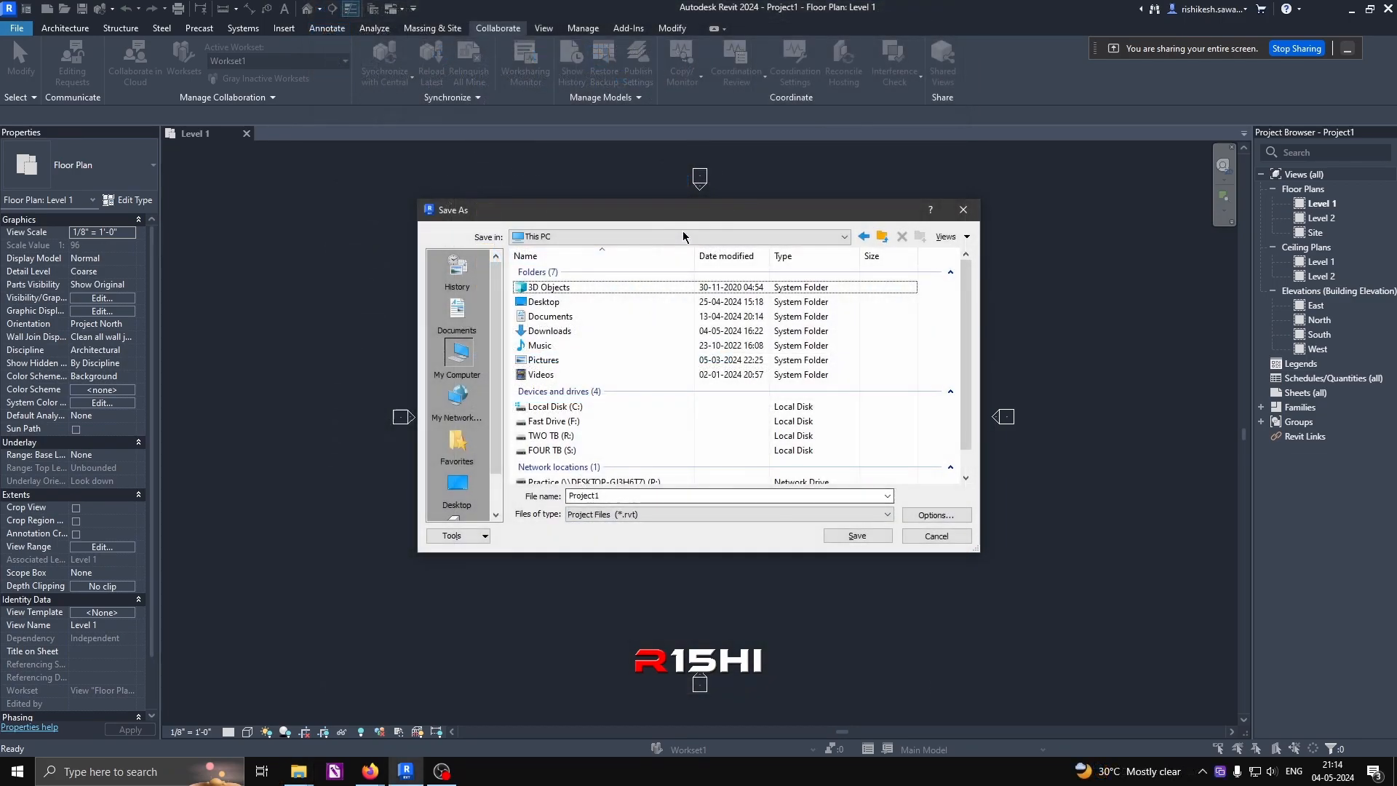
{"action": "left_click_drag", "start_coordinate": [691, 218], "coordinate": [734, 244]}
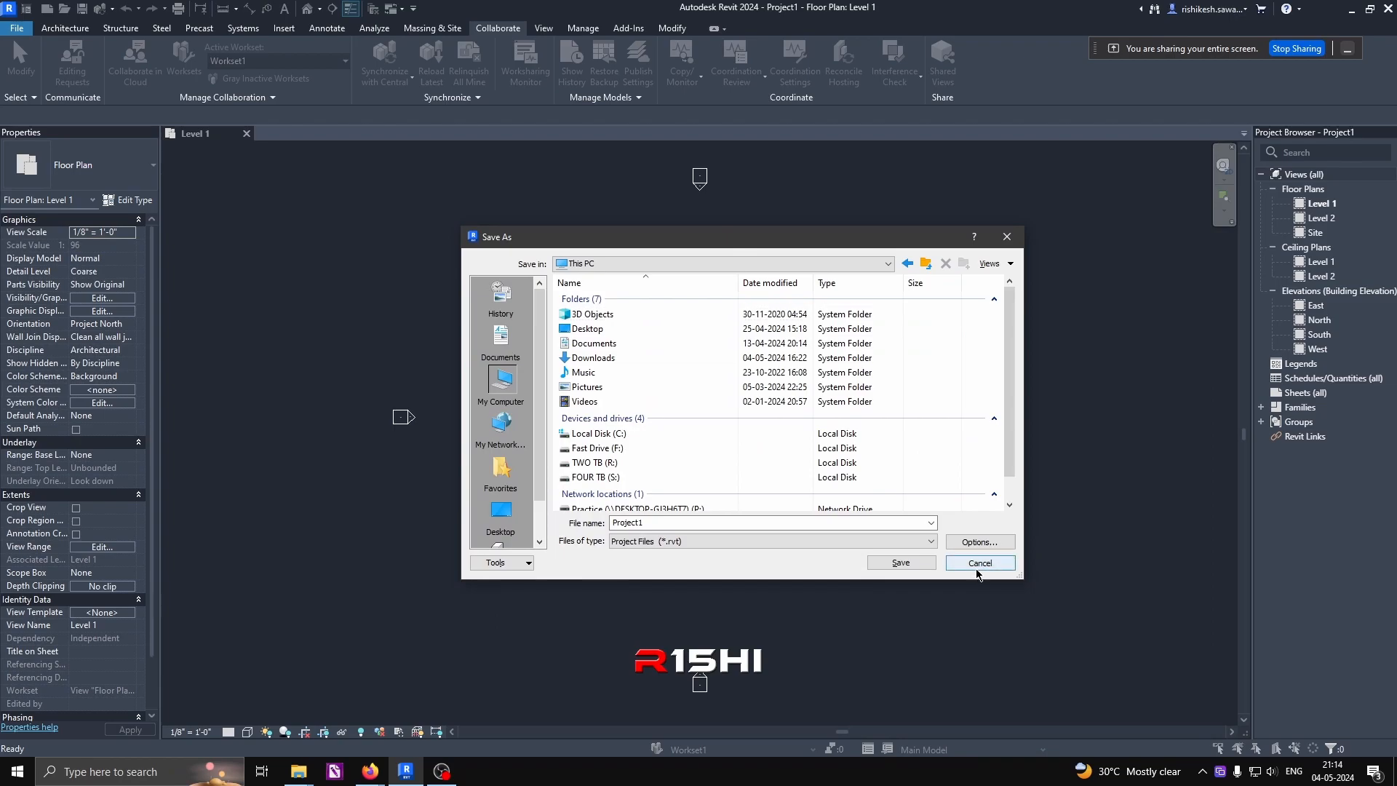
{"action": "left_click", "coordinate": [978, 565]}
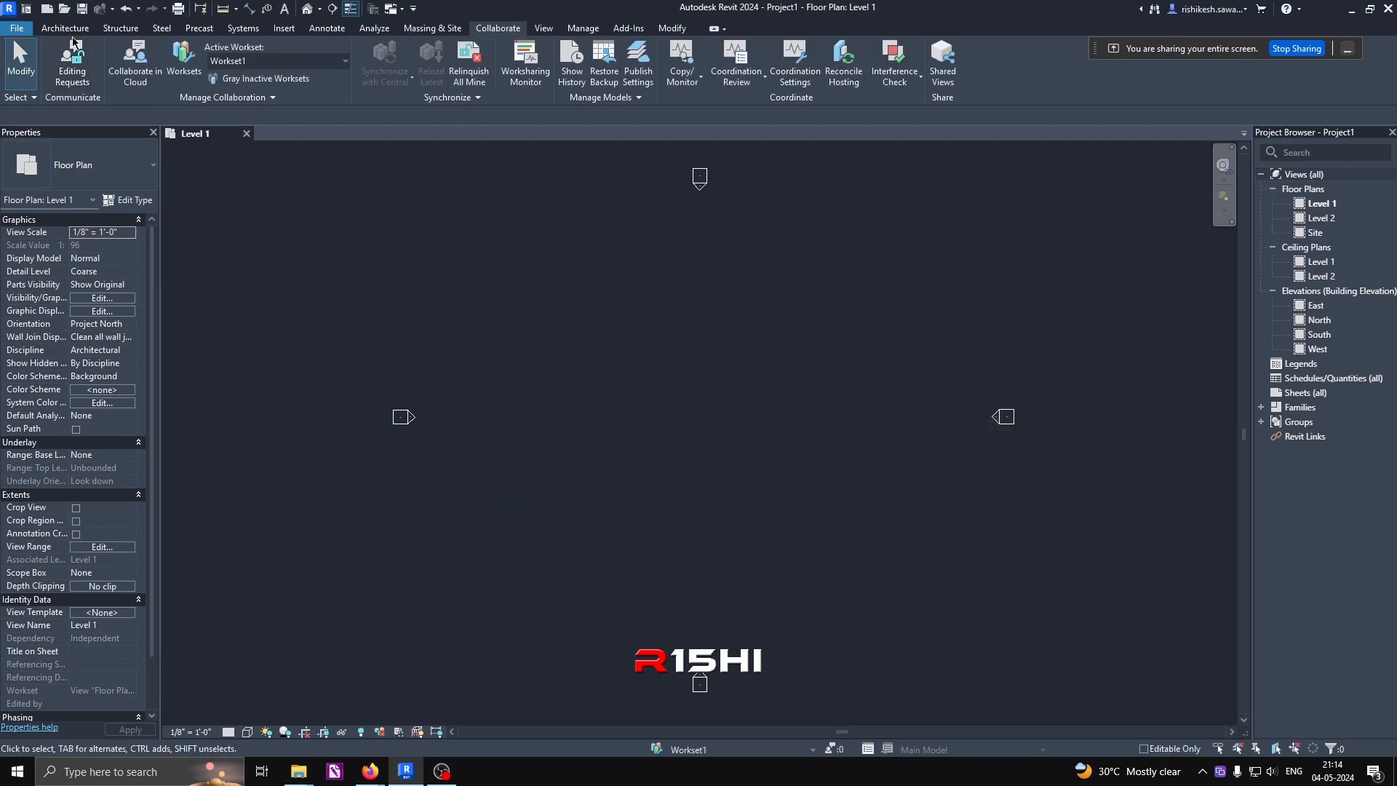
Step: Start saving the model as a project file and open the Practice network drive (P:) as its location
{"action": "left_click", "coordinate": [17, 28]}
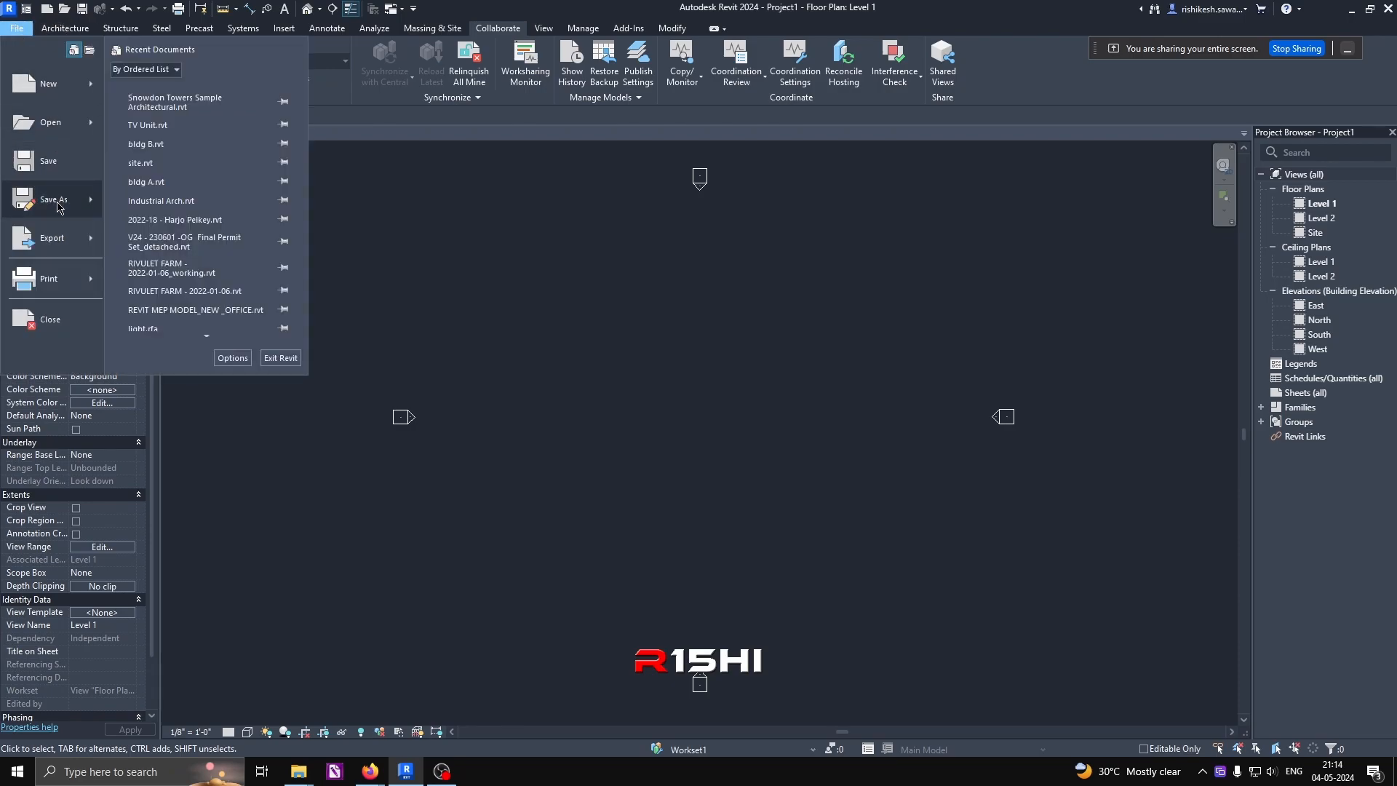
{"action": "mouse_move", "coordinate": [58, 208]}
{"action": "left_click", "coordinate": [206, 147]}
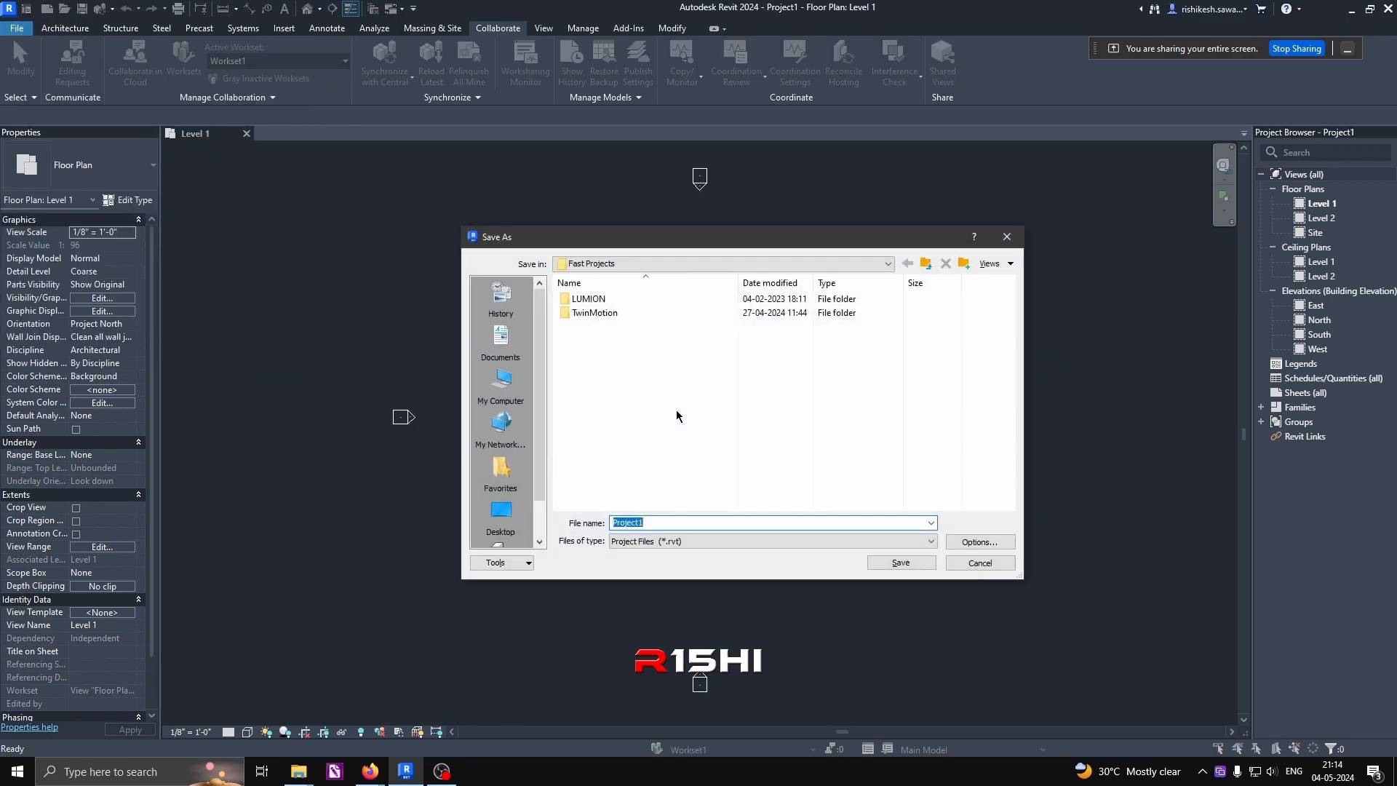
{"action": "left_click", "coordinate": [501, 386]}
{"action": "scroll", "coordinate": [582, 436], "scroll_direction": "down", "scroll_amount": 1}
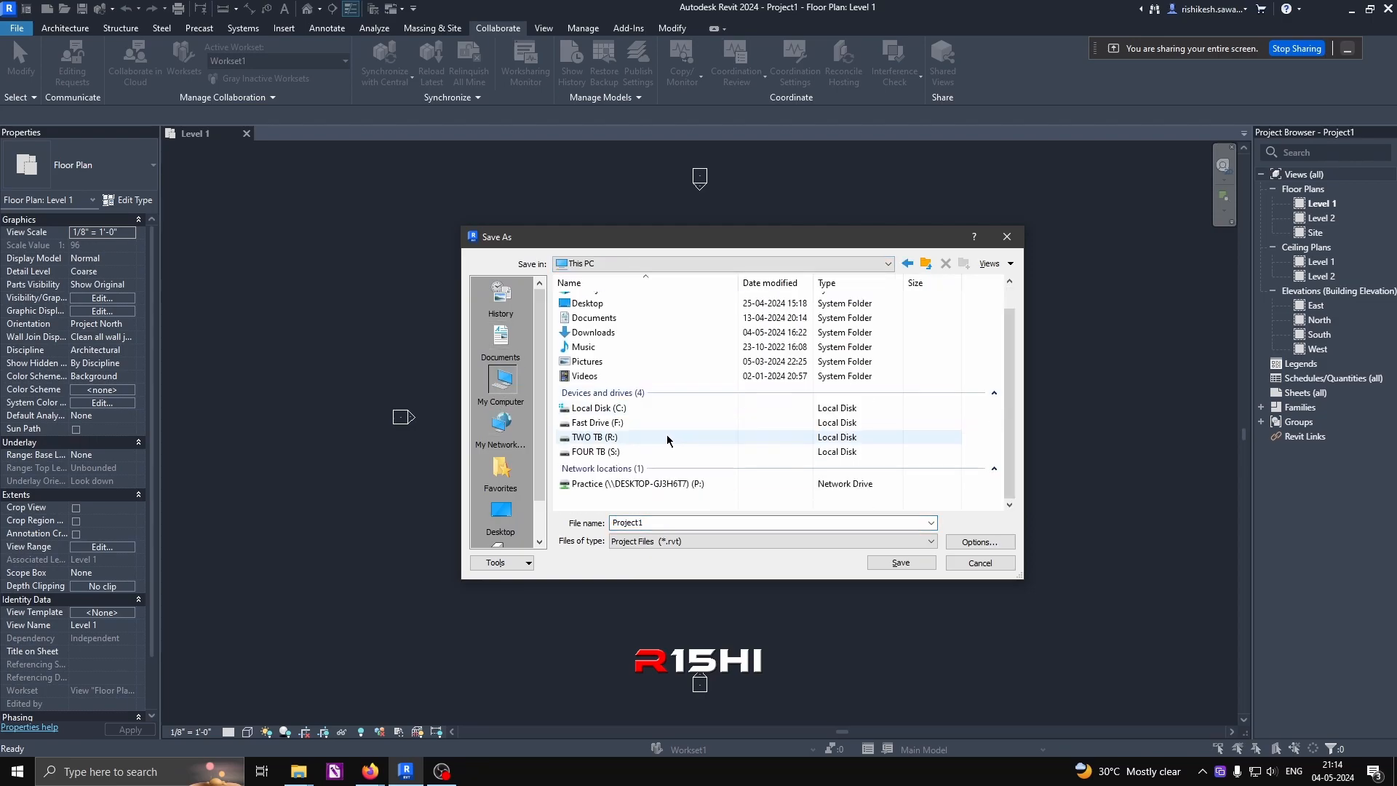
{"action": "double_click", "coordinate": [601, 483]}
{"action": "double_click", "coordinate": [657, 523]}
{"action": "left_click", "coordinate": [630, 353]}
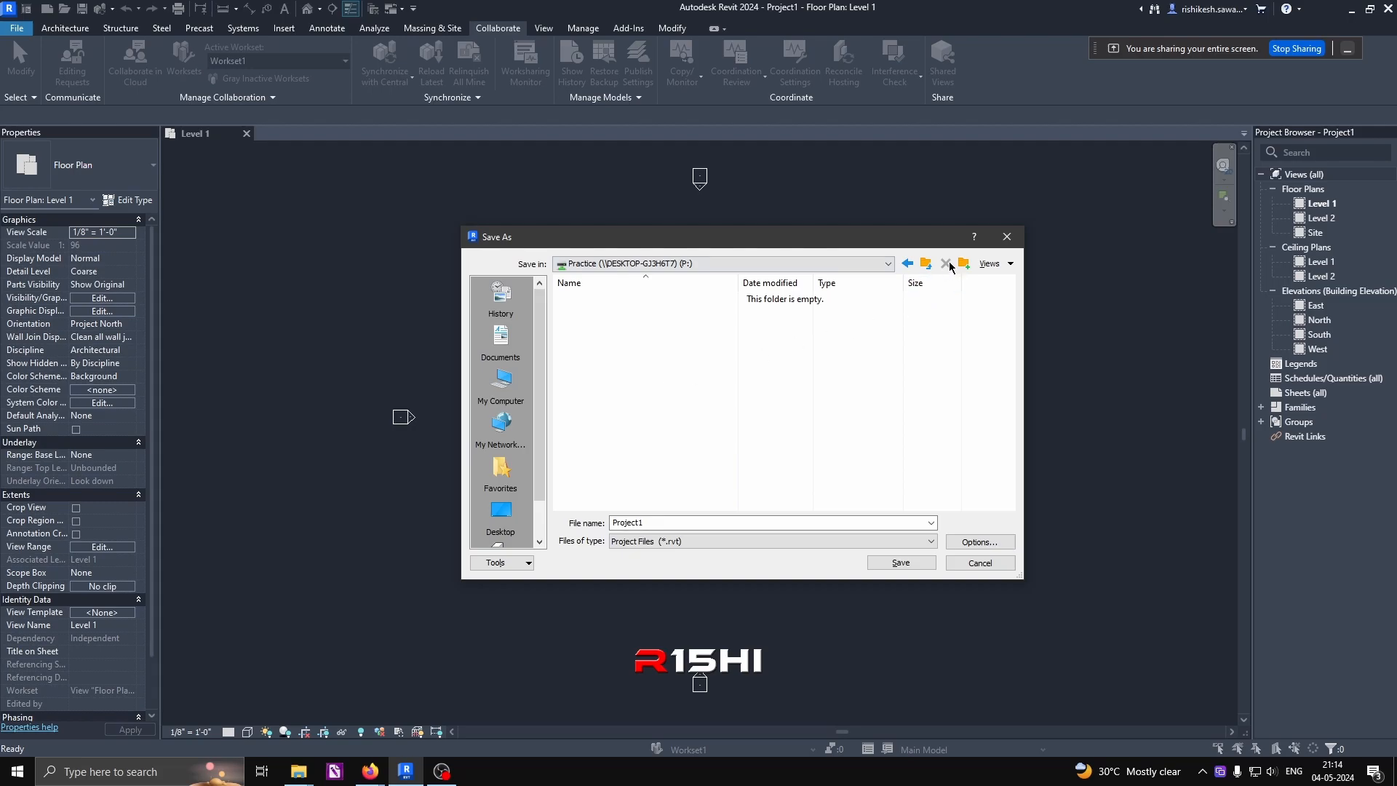
Step: Review the available save locations and return to the Practice network drive (P:)
{"action": "left_click", "coordinate": [887, 264]}
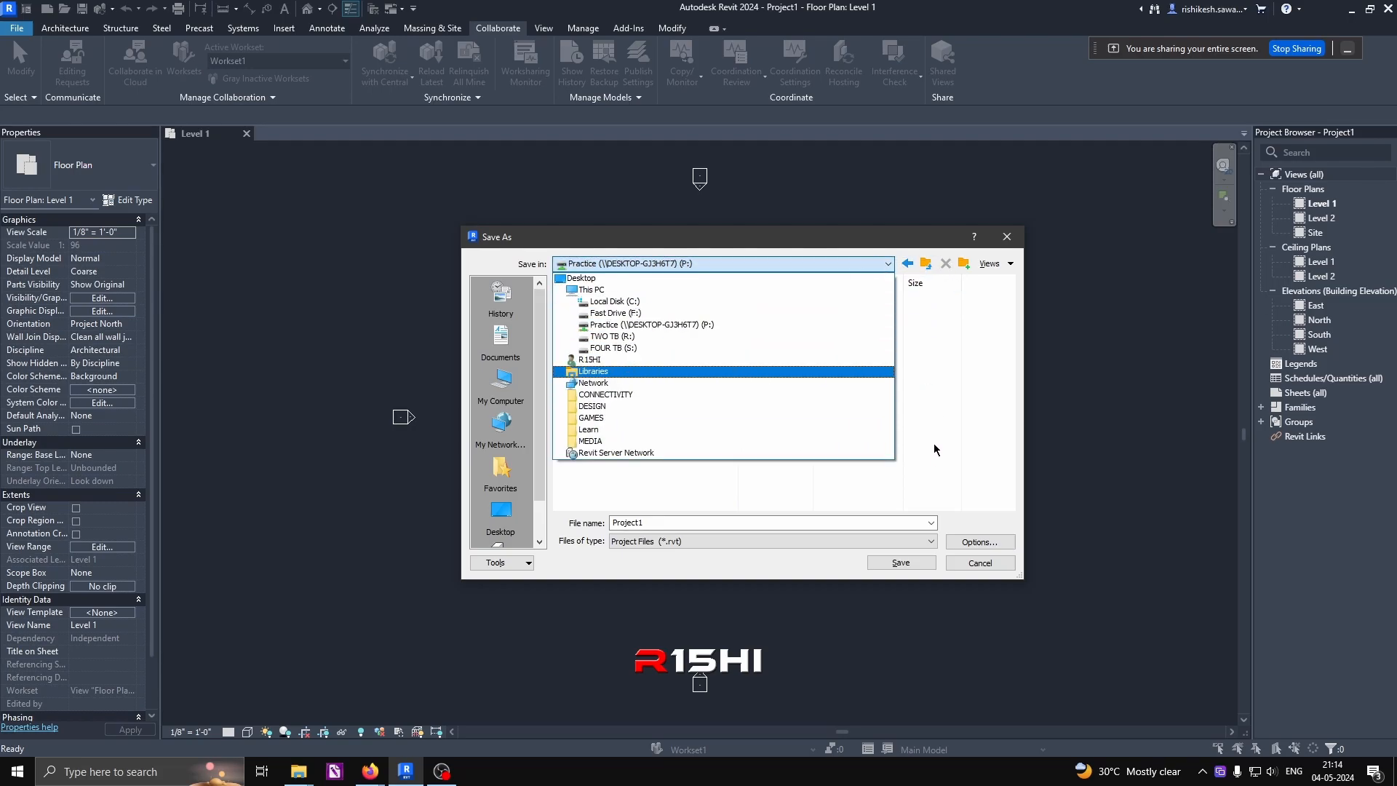
{"action": "left_click", "coordinate": [962, 340]}
{"action": "left_click", "coordinate": [513, 389]}
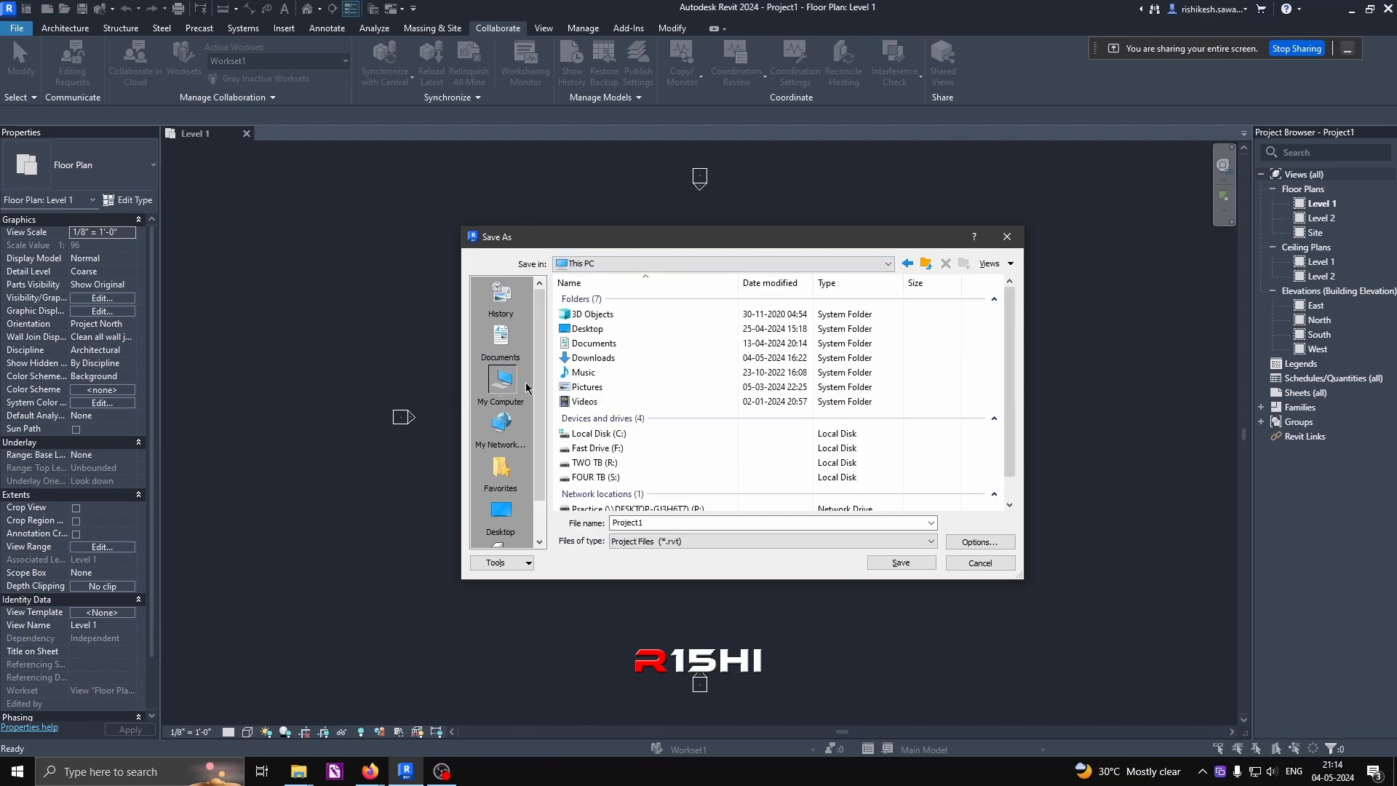
{"action": "scroll", "coordinate": [593, 437], "scroll_direction": "down", "scroll_amount": 1}
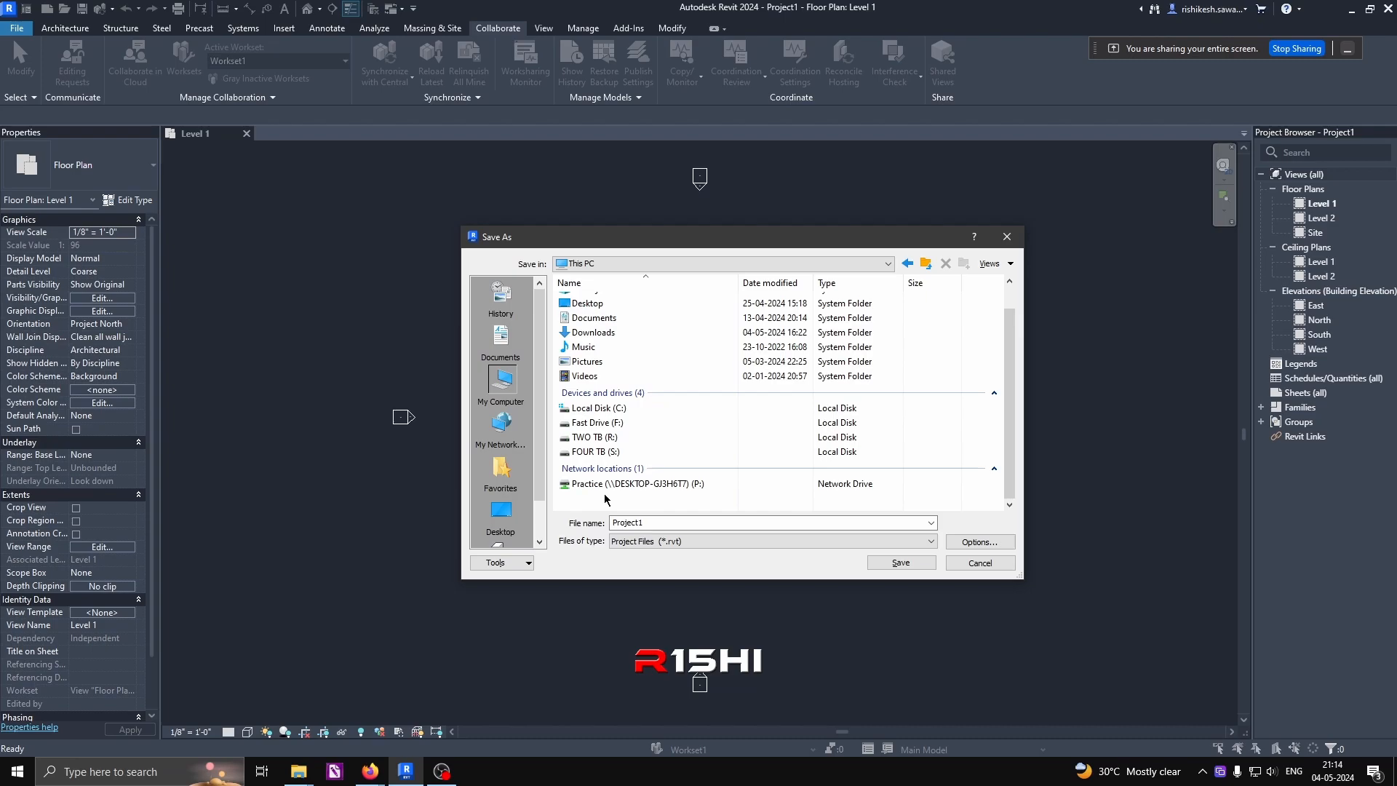
{"action": "double_click", "coordinate": [610, 486]}
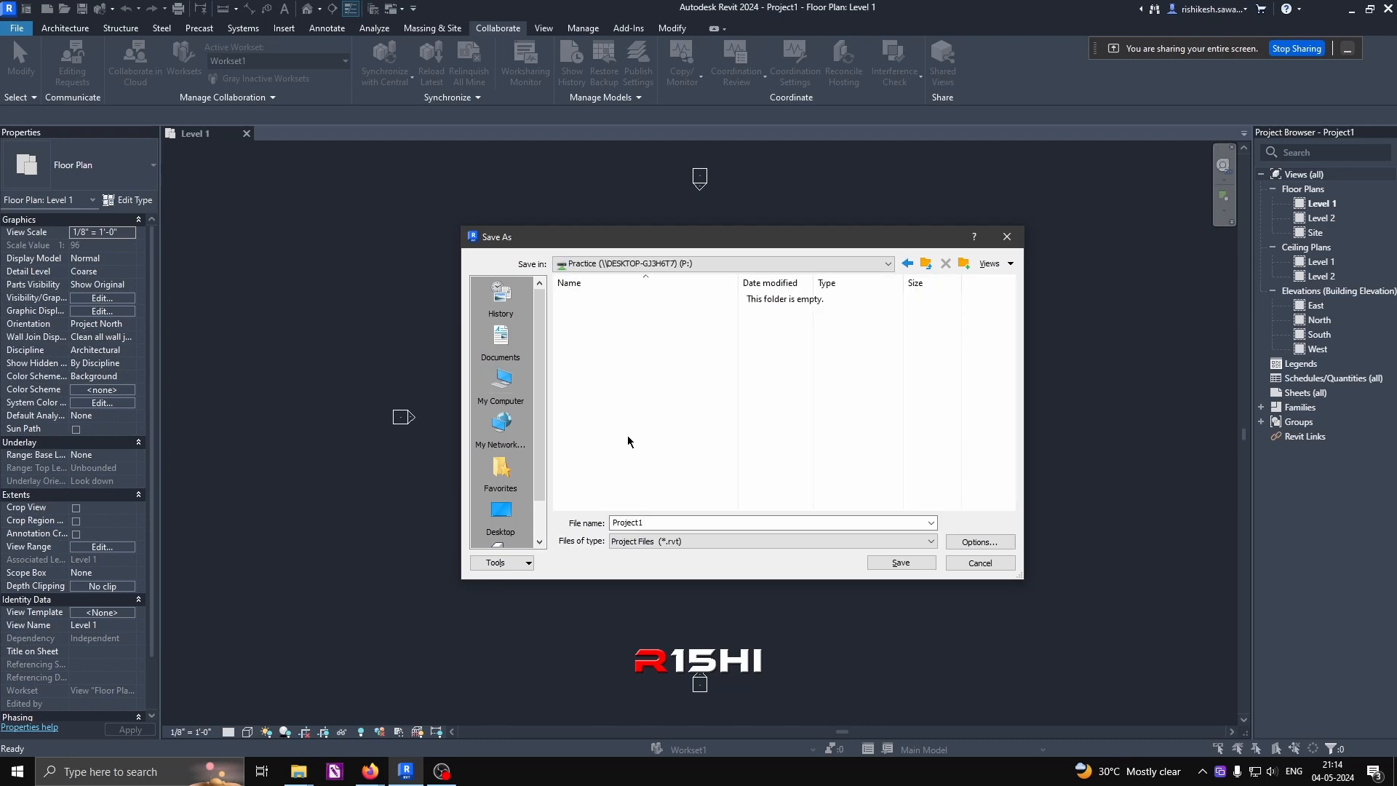
Step: Name the project file Pr 1, accept the default file save options, and save it to the Practice network drive (P:)
{"action": "double_click", "coordinate": [654, 521]}
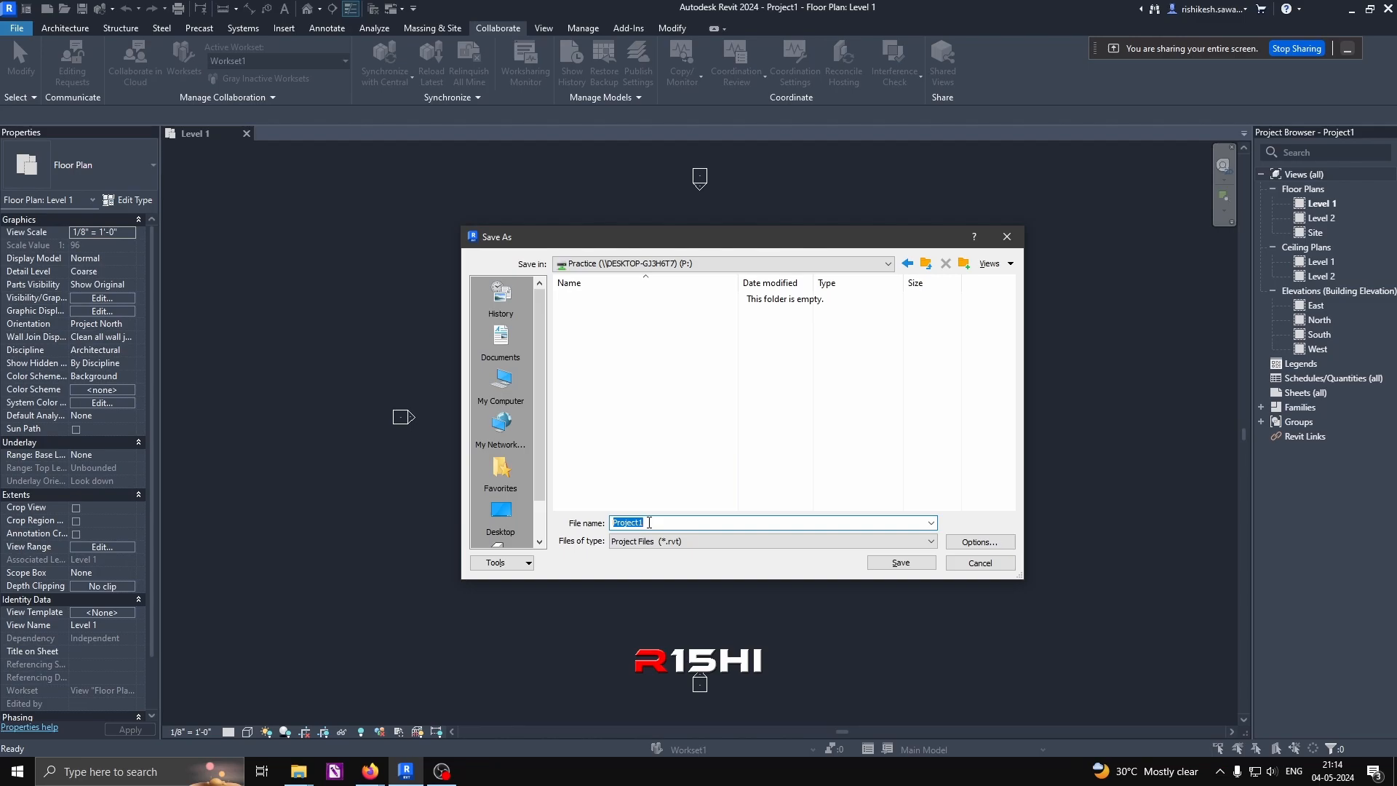
{"action": "type", "text": "Pr 1"}
{"action": "left_click", "coordinate": [980, 542]}
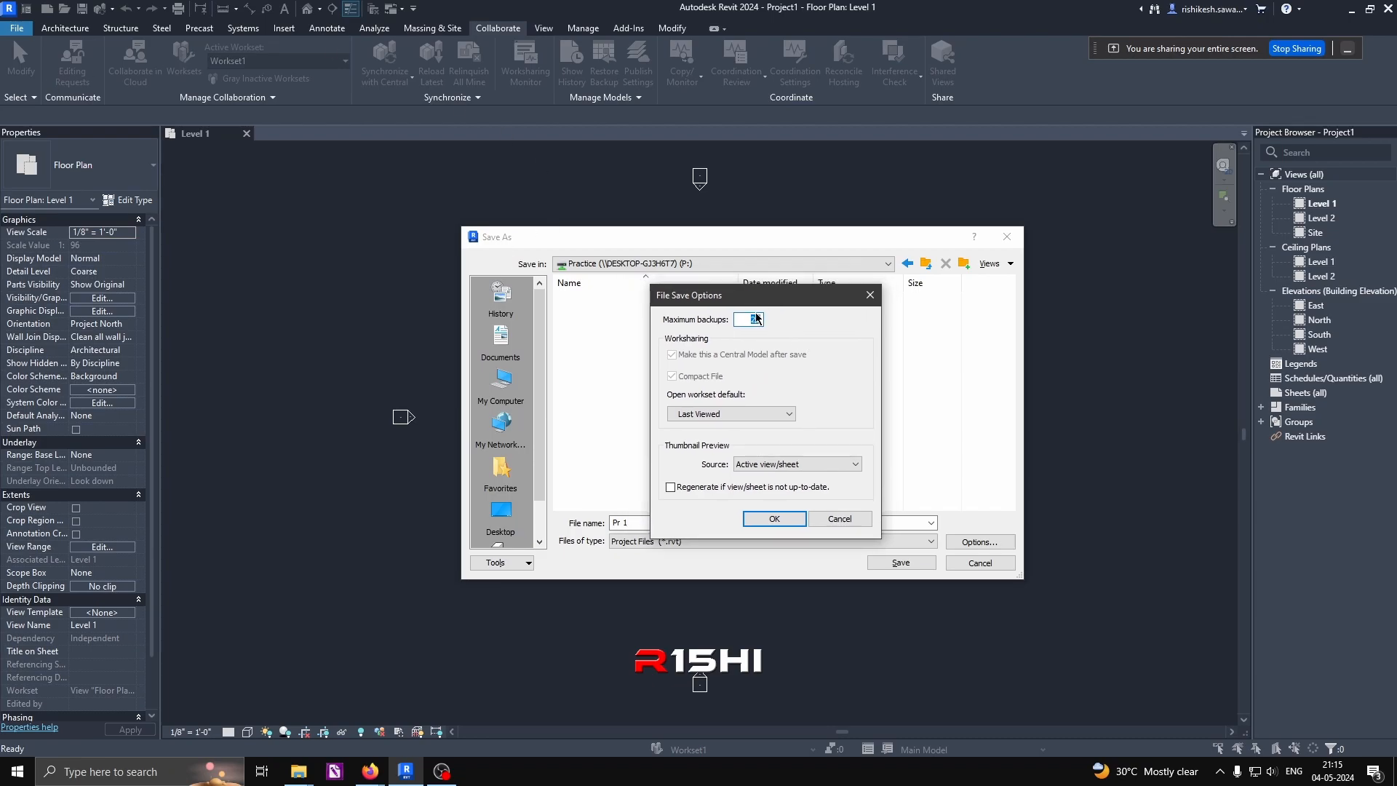
{"action": "left_click", "coordinate": [774, 518]}
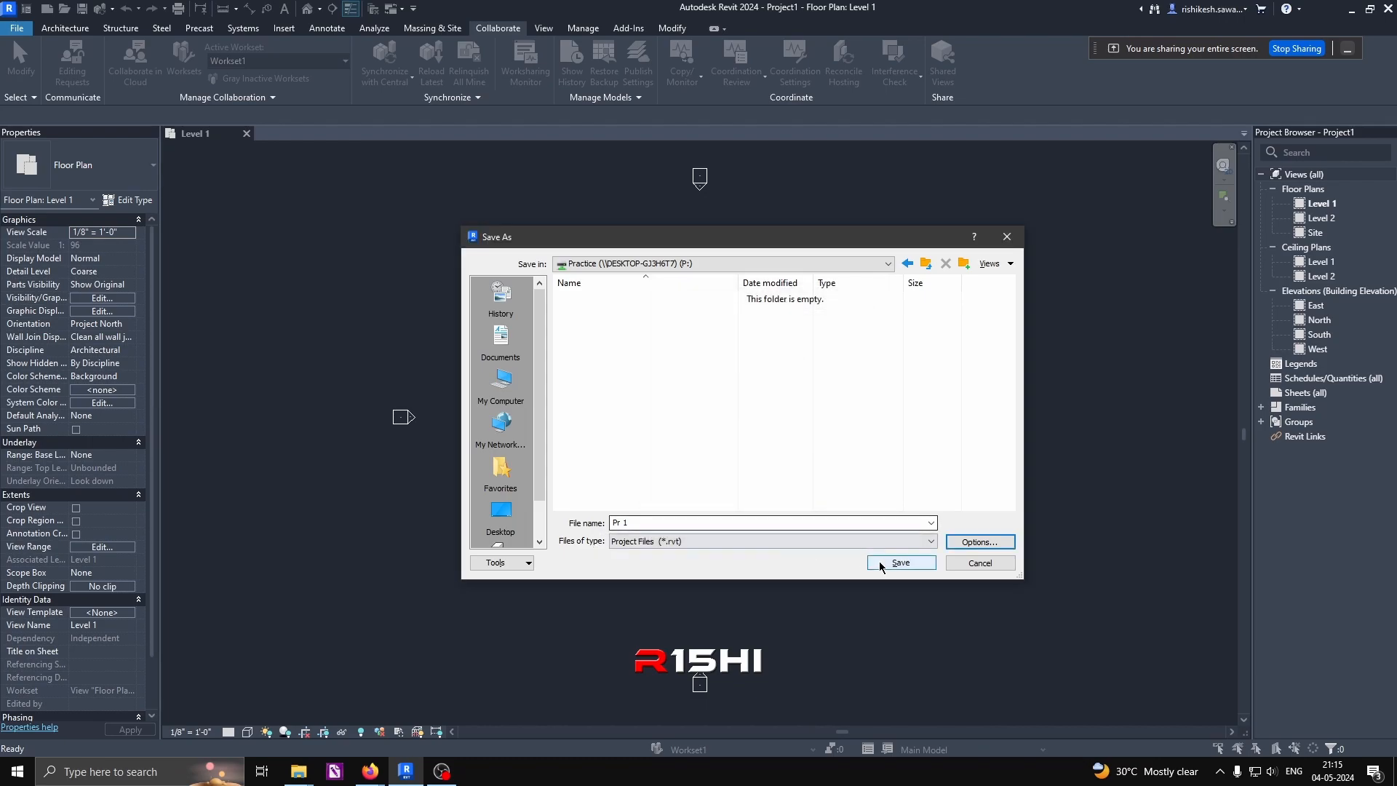
{"action": "left_click", "coordinate": [900, 564]}
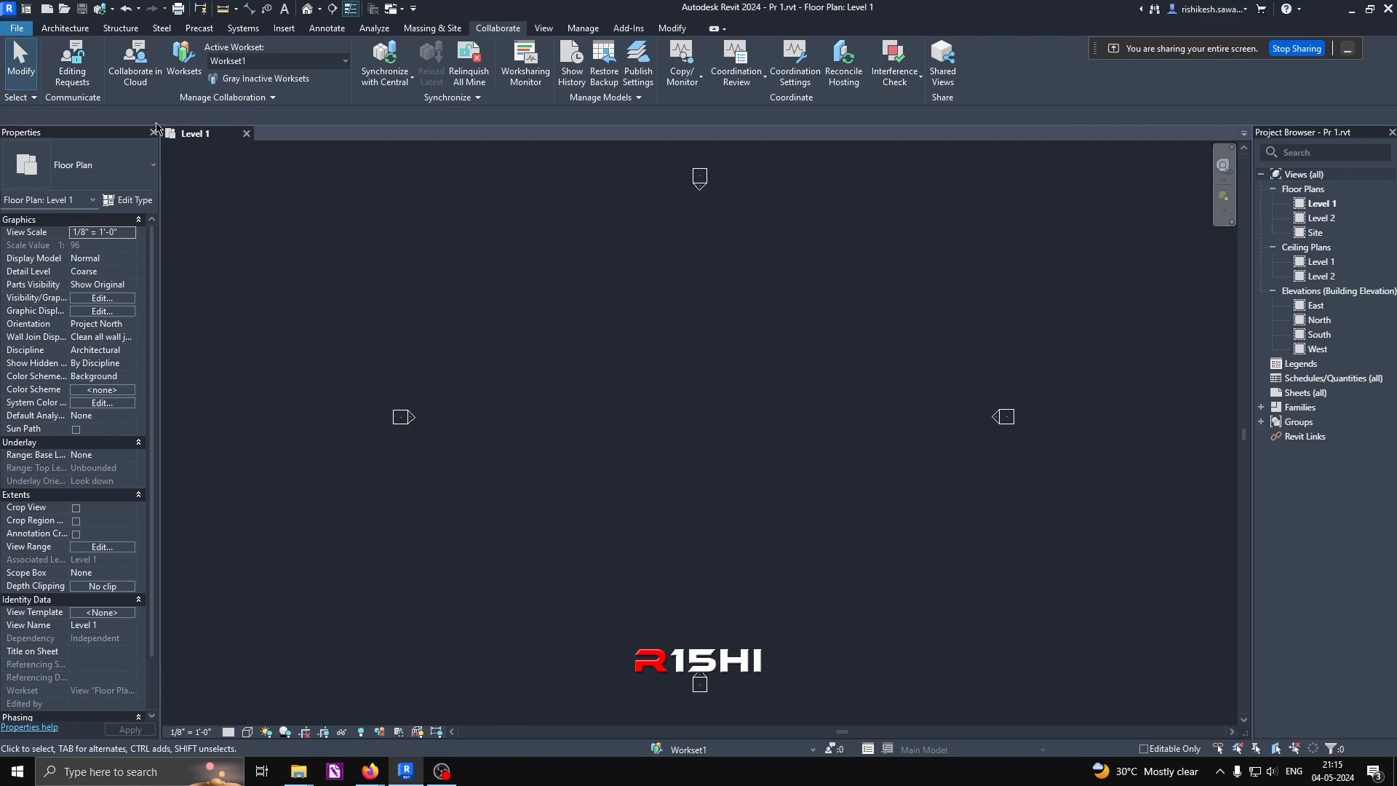
Step: Check the saved model's worksets without changing them and close the model
{"action": "left_click", "coordinate": [183, 62]}
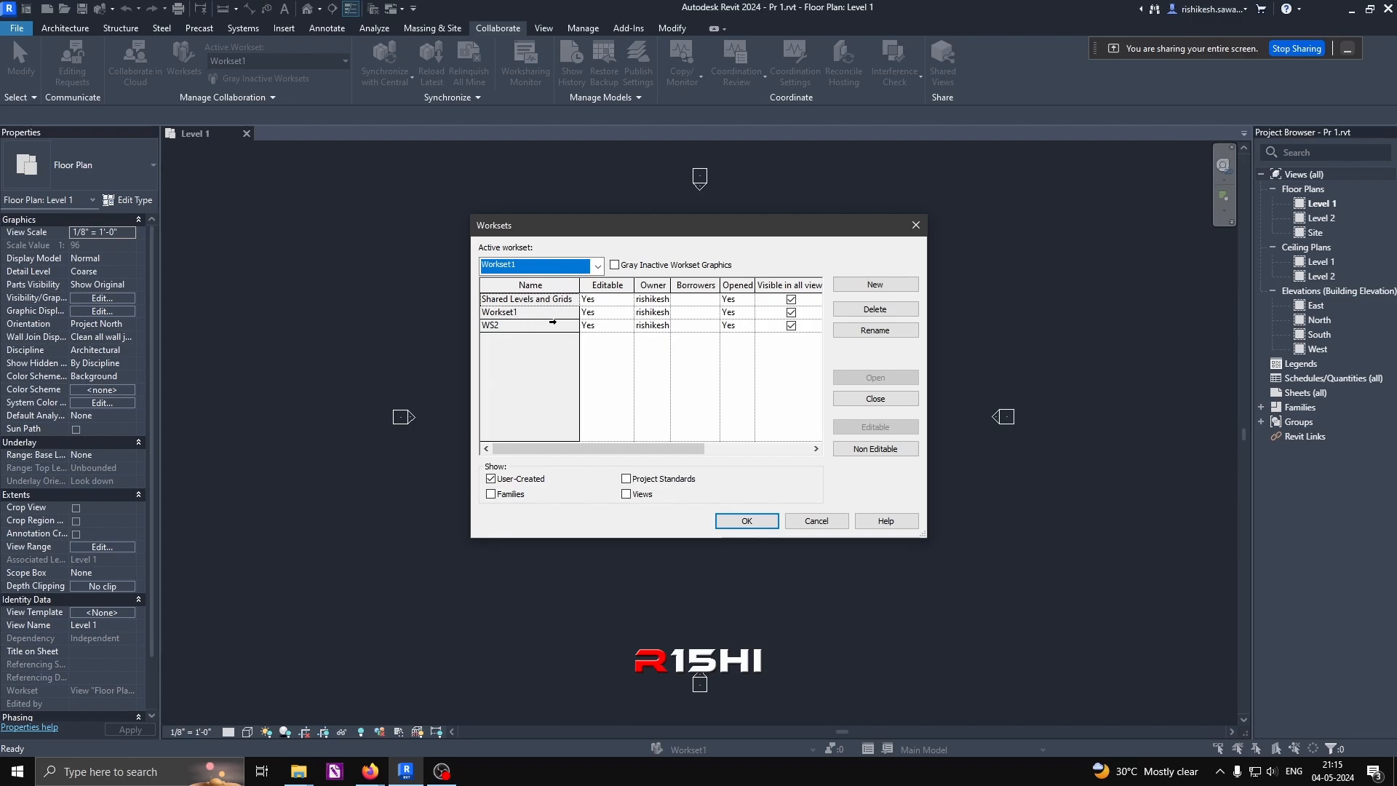
{"action": "left_click", "coordinate": [810, 521]}
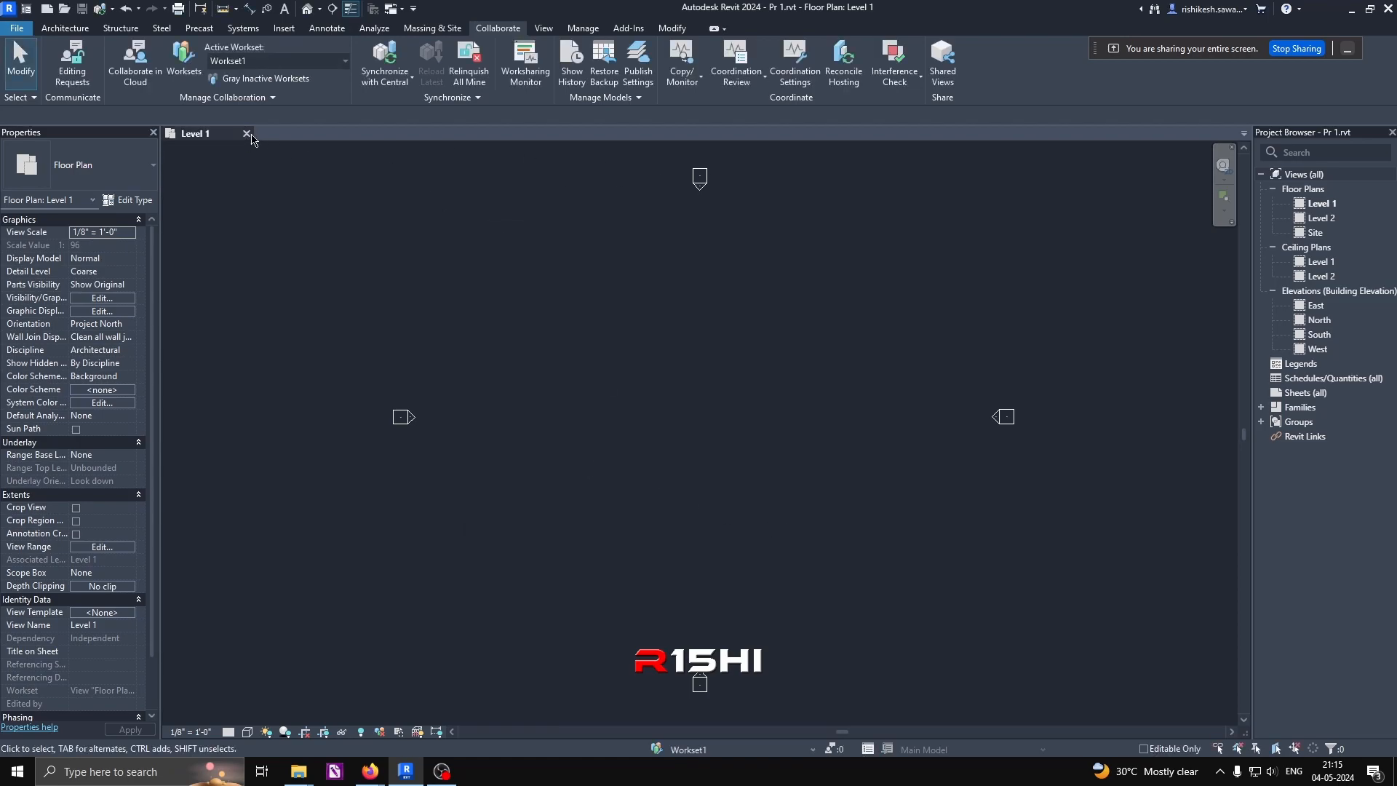
{"action": "left_click", "coordinate": [247, 134]}
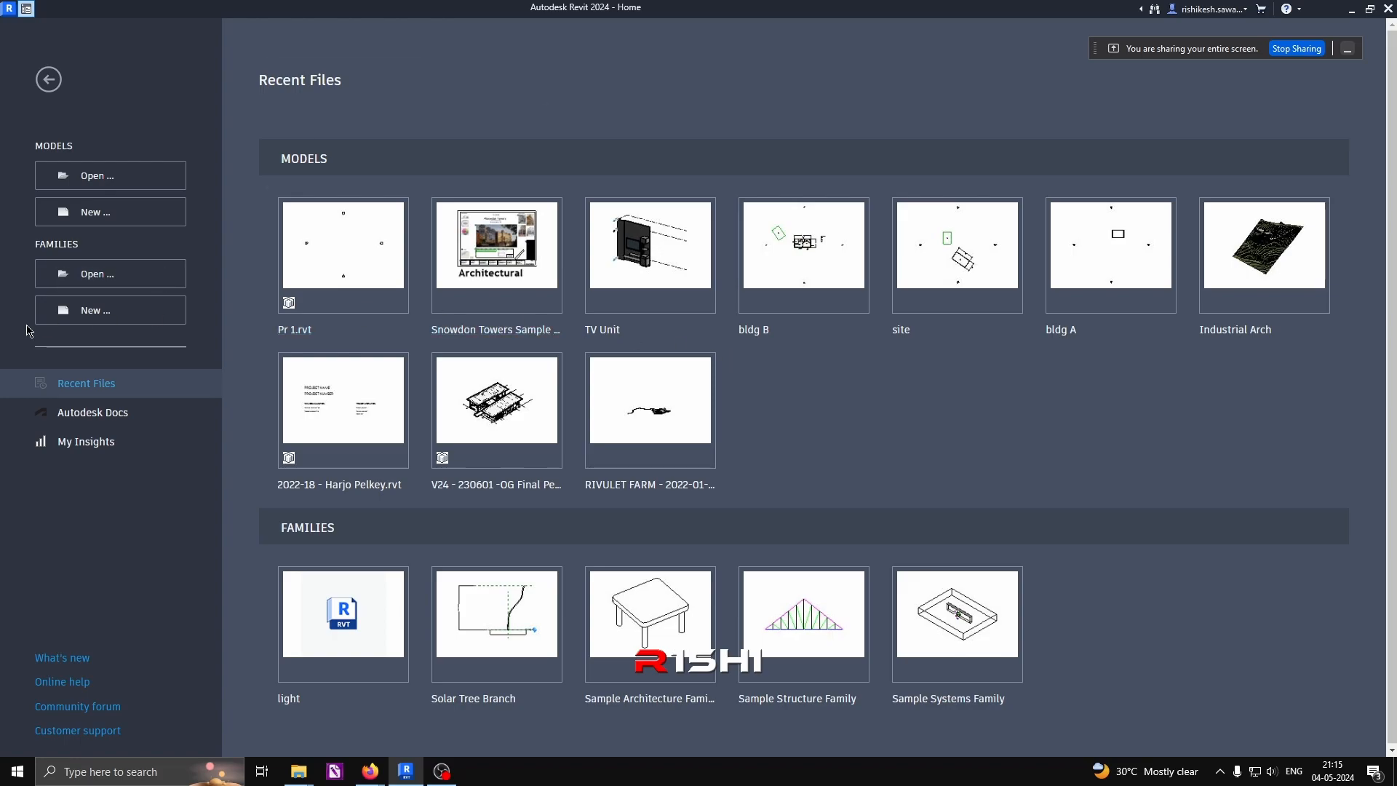
Step: Start opening a model and browse through This PC to the Practice network drive (P:)
{"action": "left_click", "coordinate": [87, 179]}
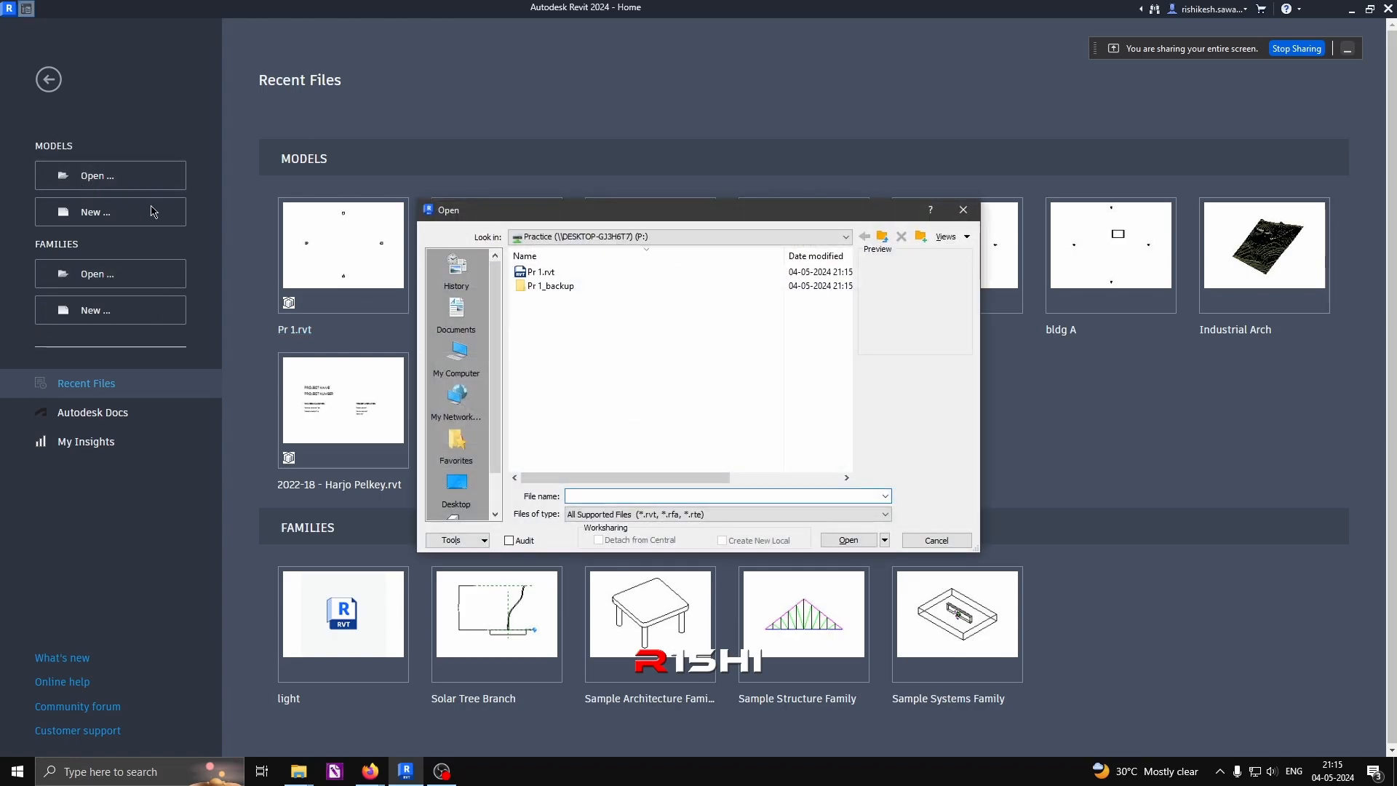
{"action": "left_click", "coordinate": [589, 237]}
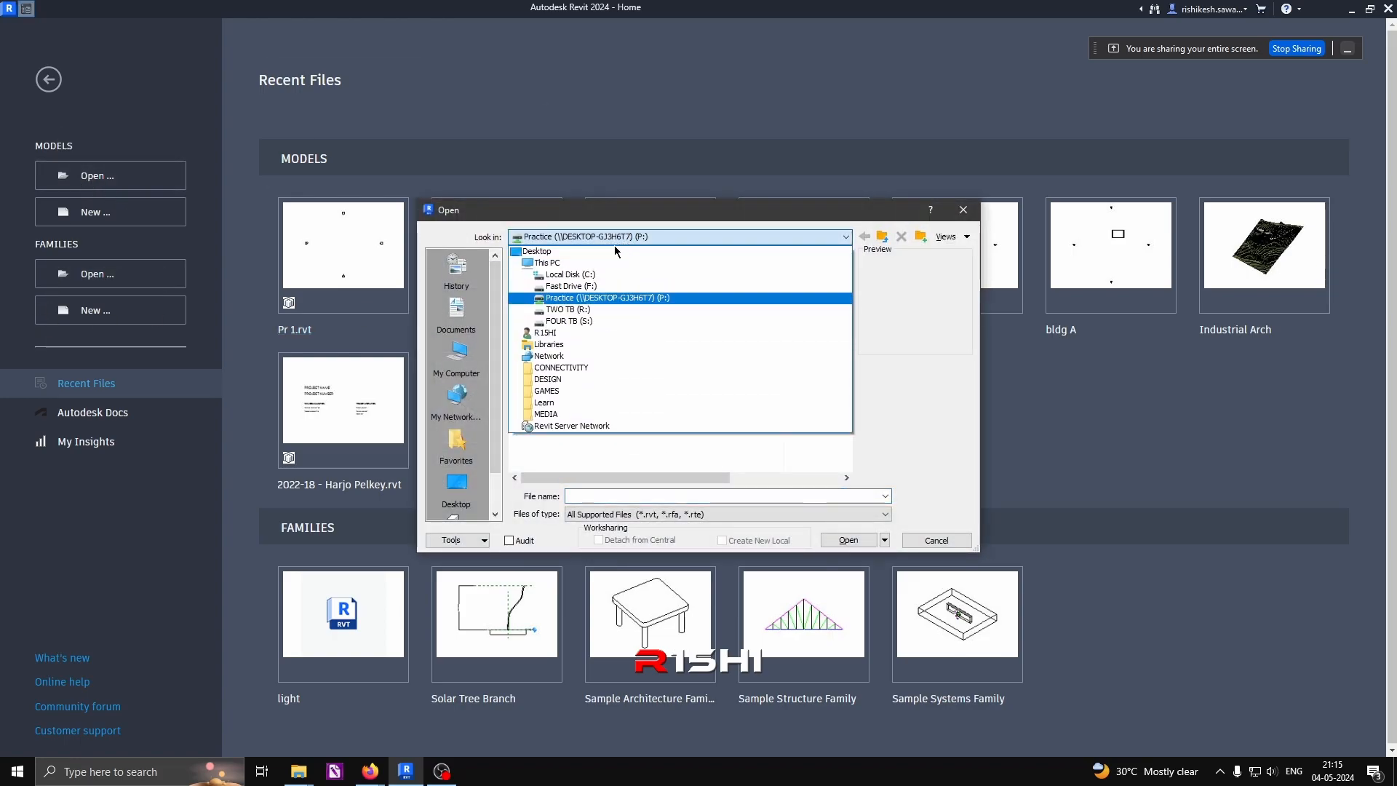
{"action": "left_click", "coordinate": [547, 263]}
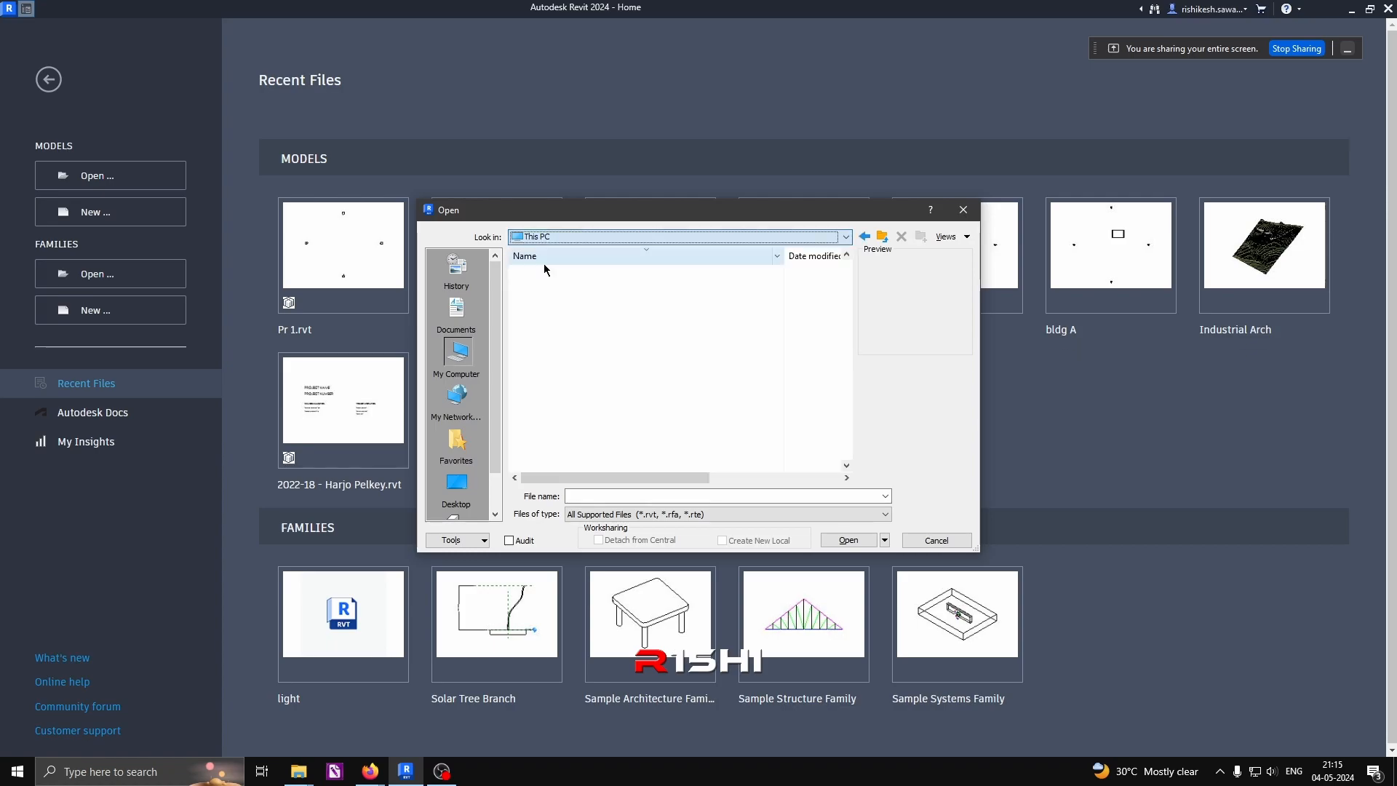
{"action": "scroll", "coordinate": [568, 446], "scroll_direction": "down", "scroll_amount": 1}
{"action": "double_click", "coordinate": [568, 445]}
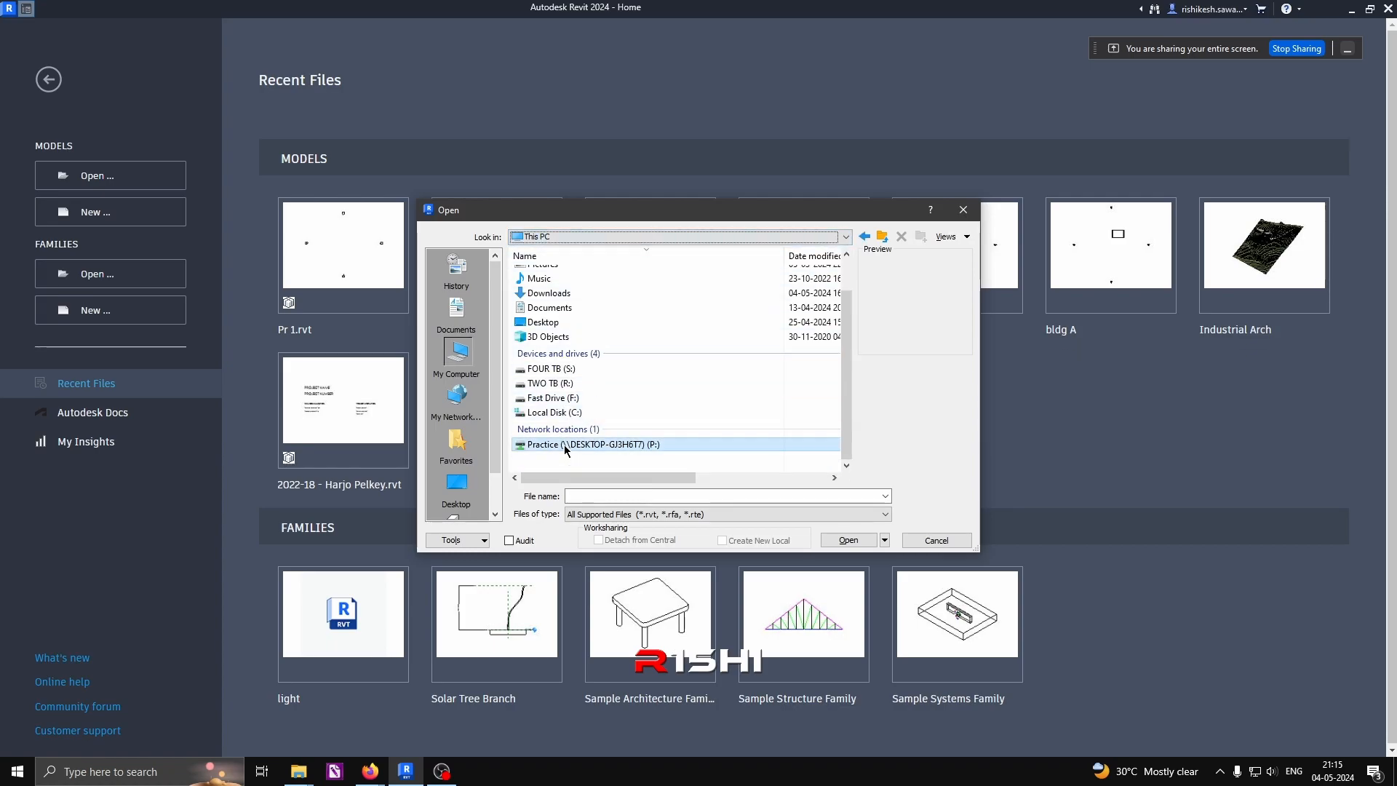
Step: Open Pr 1.rvt with Create New Local enabled
{"action": "left_click", "coordinate": [552, 273]}
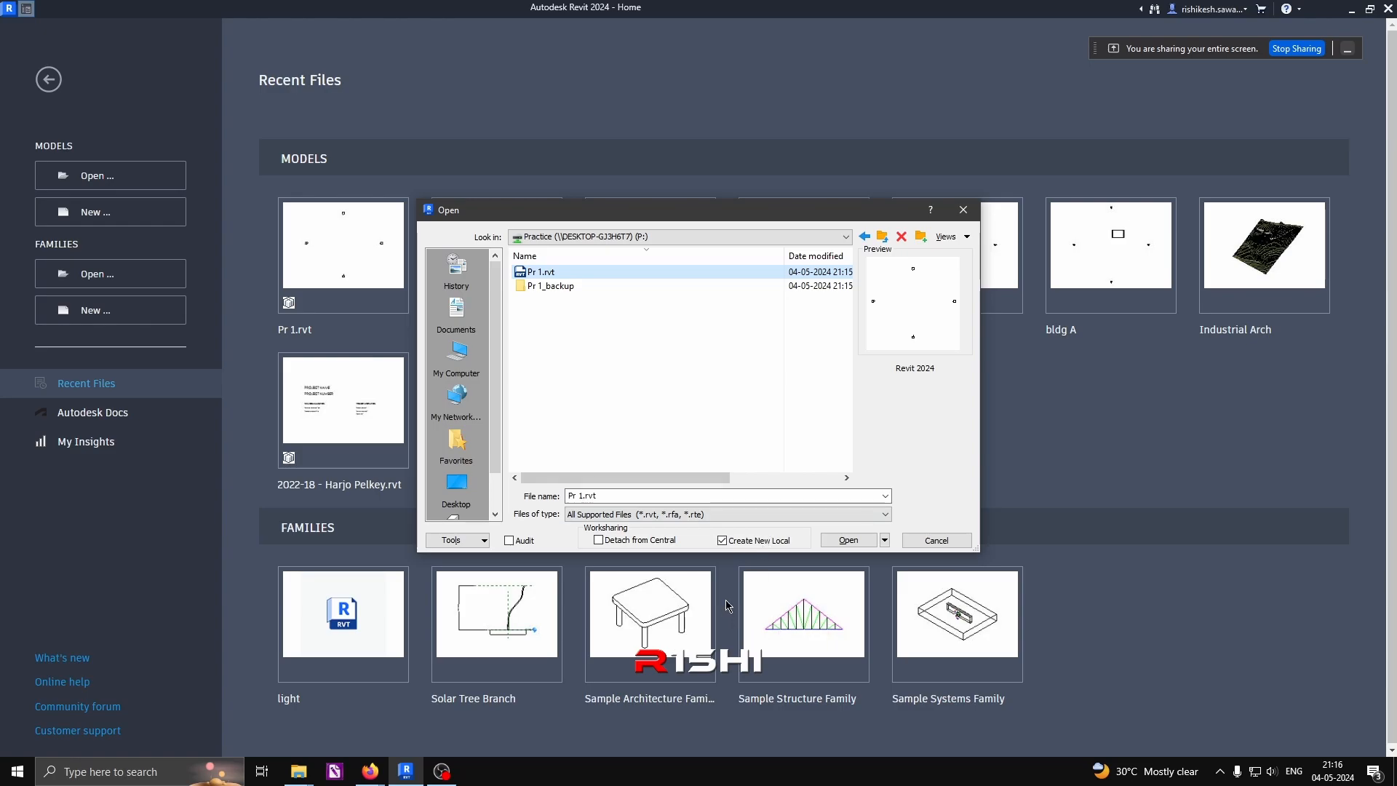
{"action": "left_click", "coordinate": [720, 544]}
{"action": "left_click", "coordinate": [721, 543]}
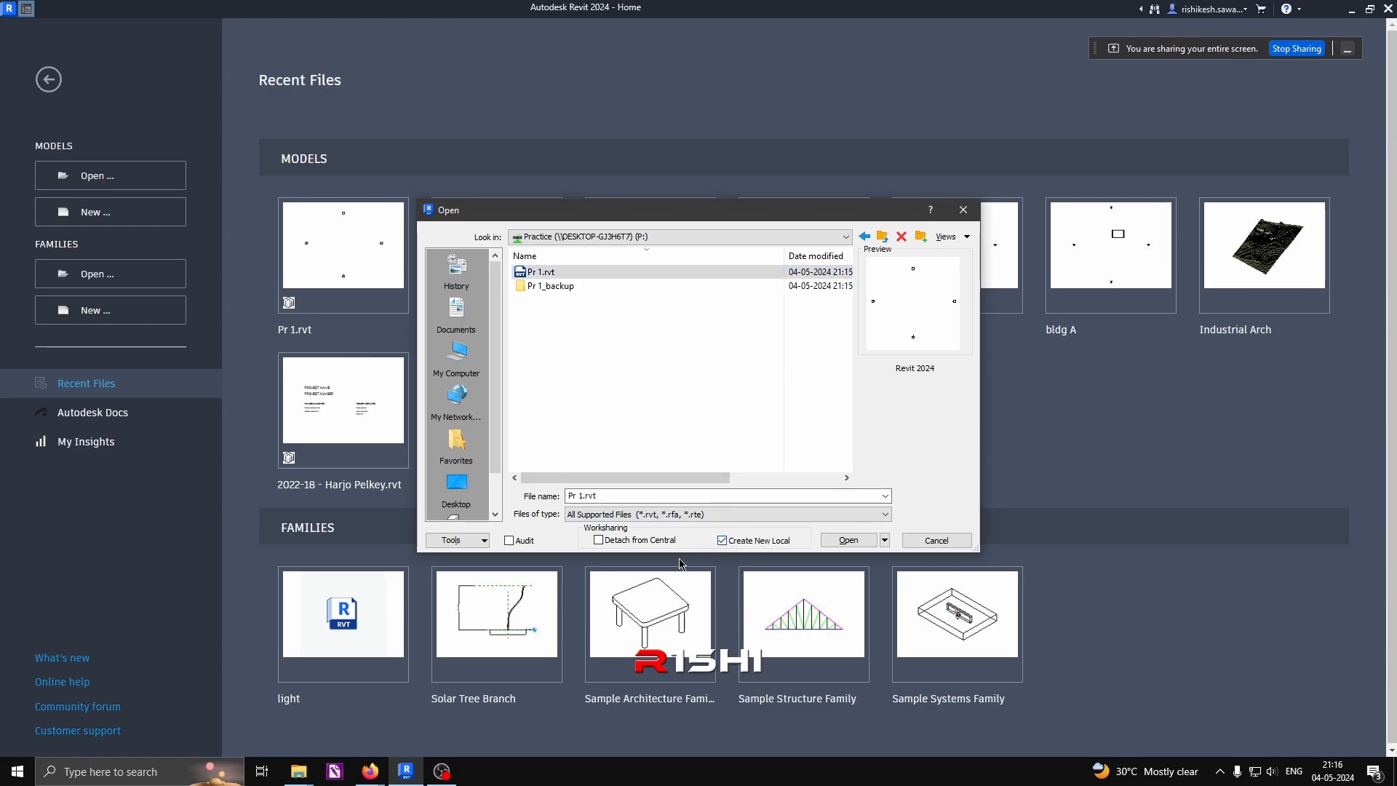
{"action": "left_click", "coordinate": [559, 276]}
{"action": "left_click", "coordinate": [848, 540]}
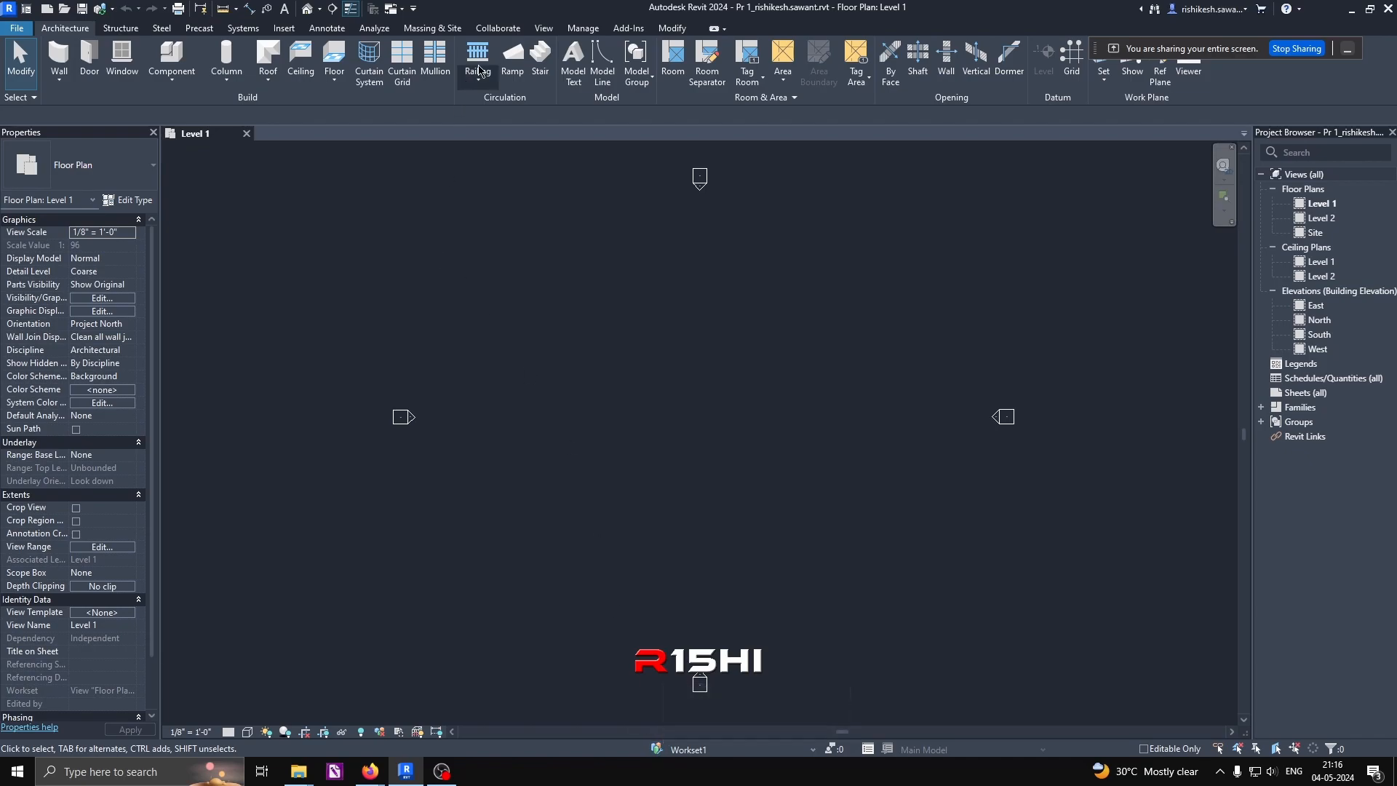
Step: Make the Shared Levels and Grids, Workset1 and WS2 worksets non-editable and accept the changes
{"action": "left_click", "coordinate": [498, 27]}
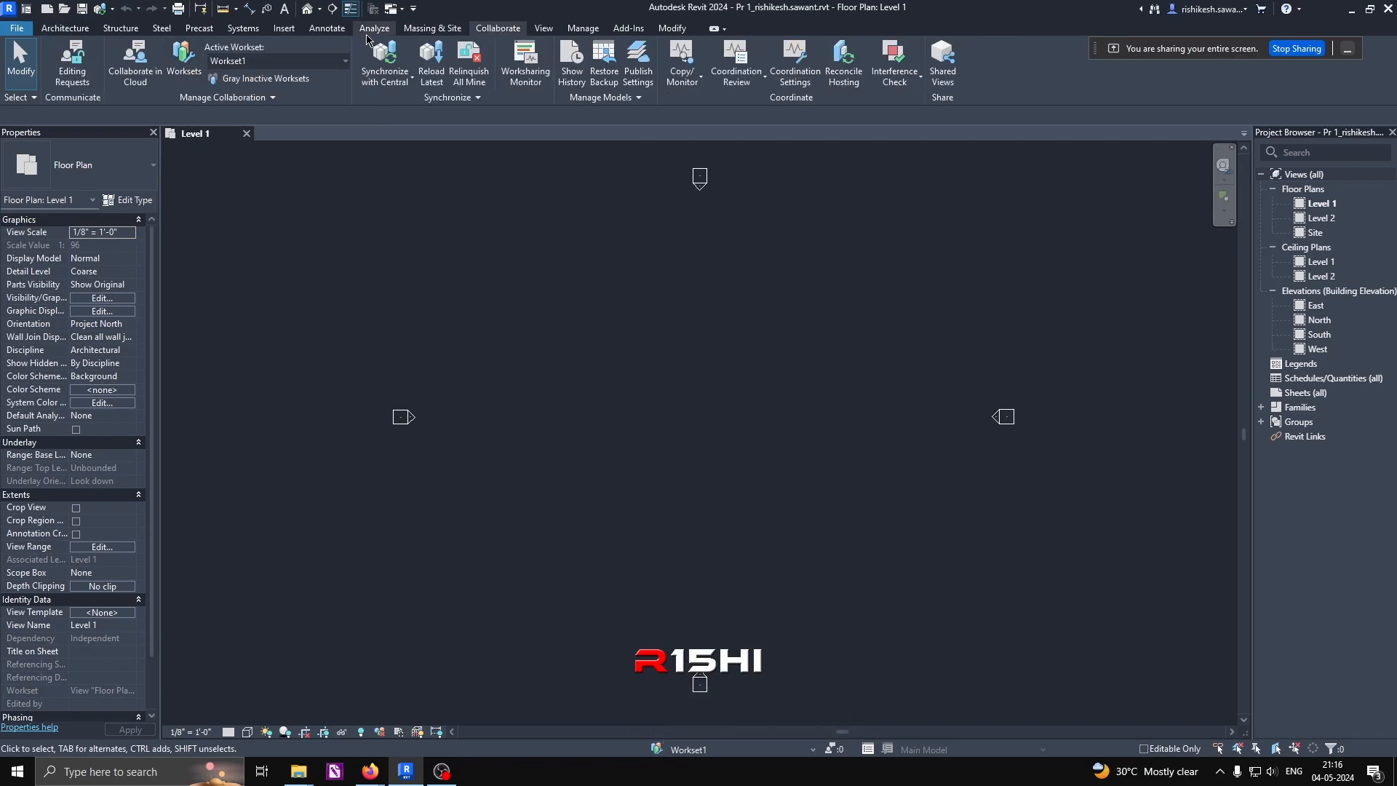
{"action": "left_click", "coordinate": [73, 29]}
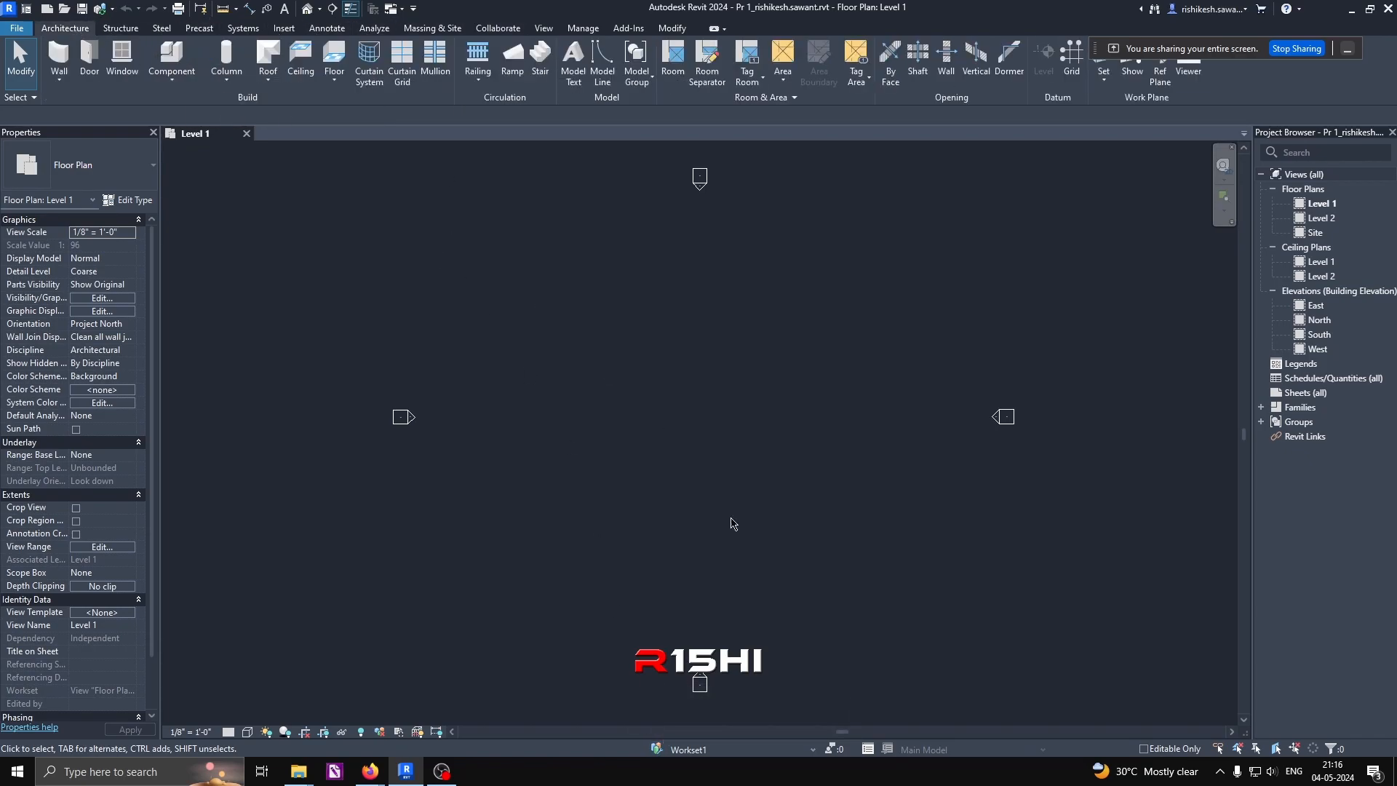
{"action": "left_click", "coordinate": [657, 749]}
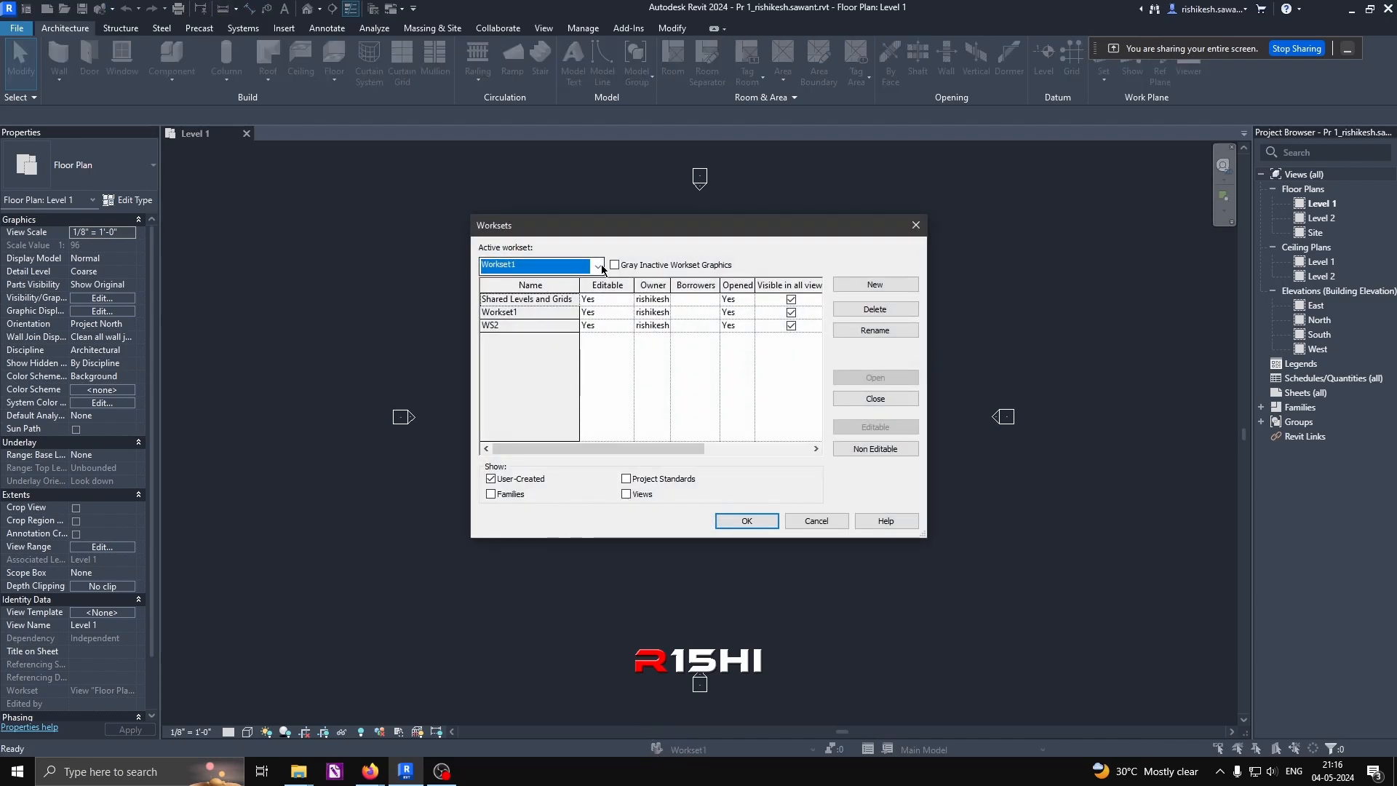
{"action": "left_click", "coordinate": [529, 354]}
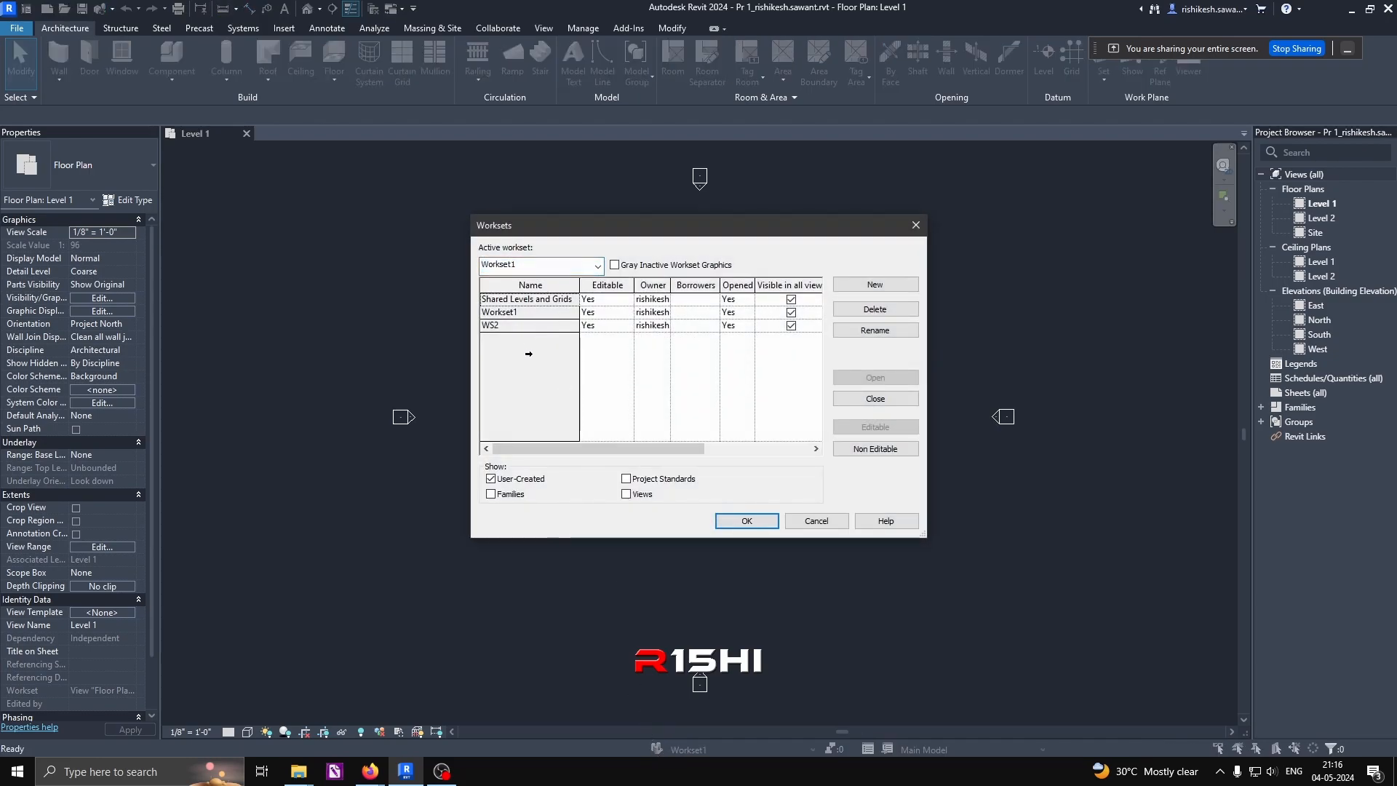
{"action": "left_click", "coordinate": [623, 299]}
{"action": "left_click", "coordinate": [612, 323]}
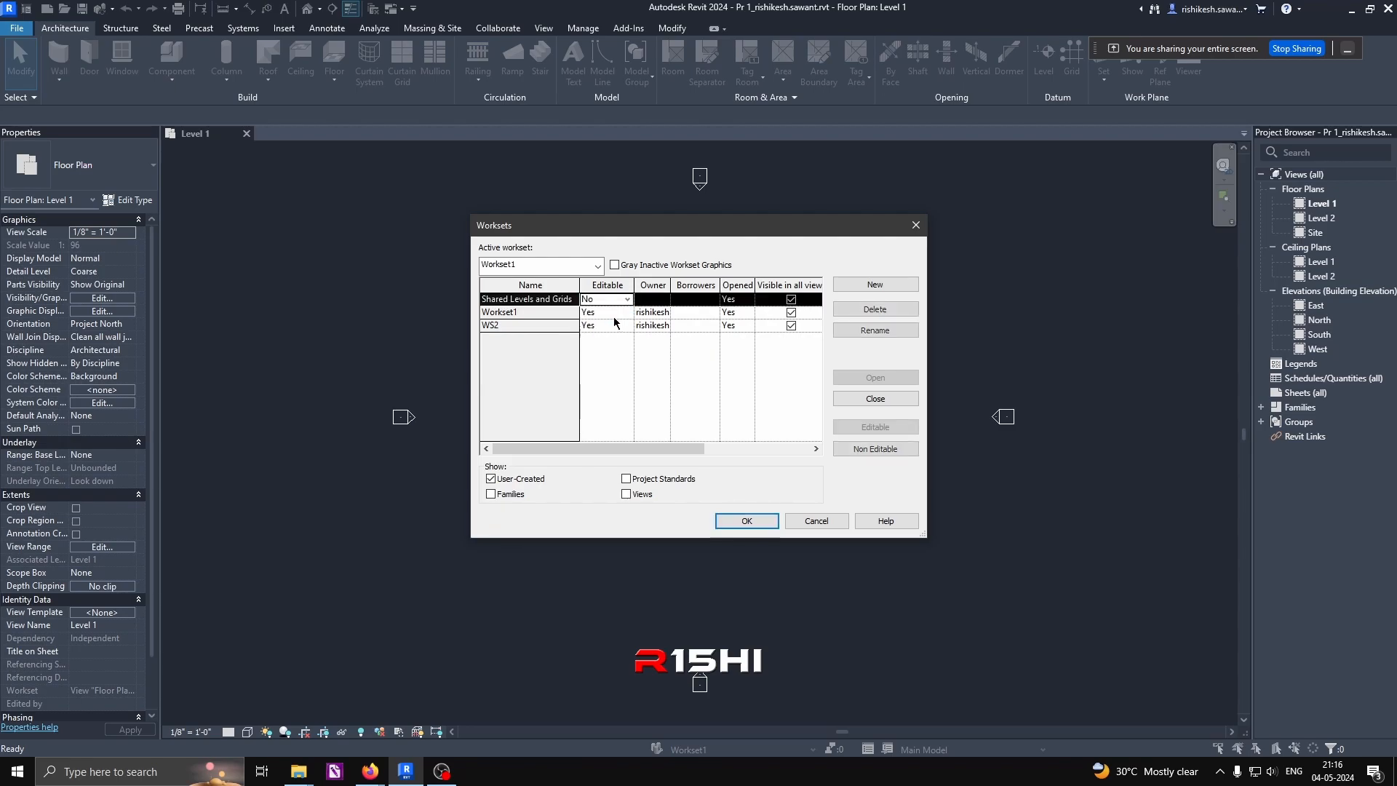
{"action": "left_click", "coordinate": [604, 311]}
{"action": "left_click", "coordinate": [624, 311]}
{"action": "left_click", "coordinate": [593, 336]}
{"action": "left_click", "coordinate": [604, 324]}
{"action": "left_click", "coordinate": [624, 324]}
{"action": "left_click", "coordinate": [593, 350]}
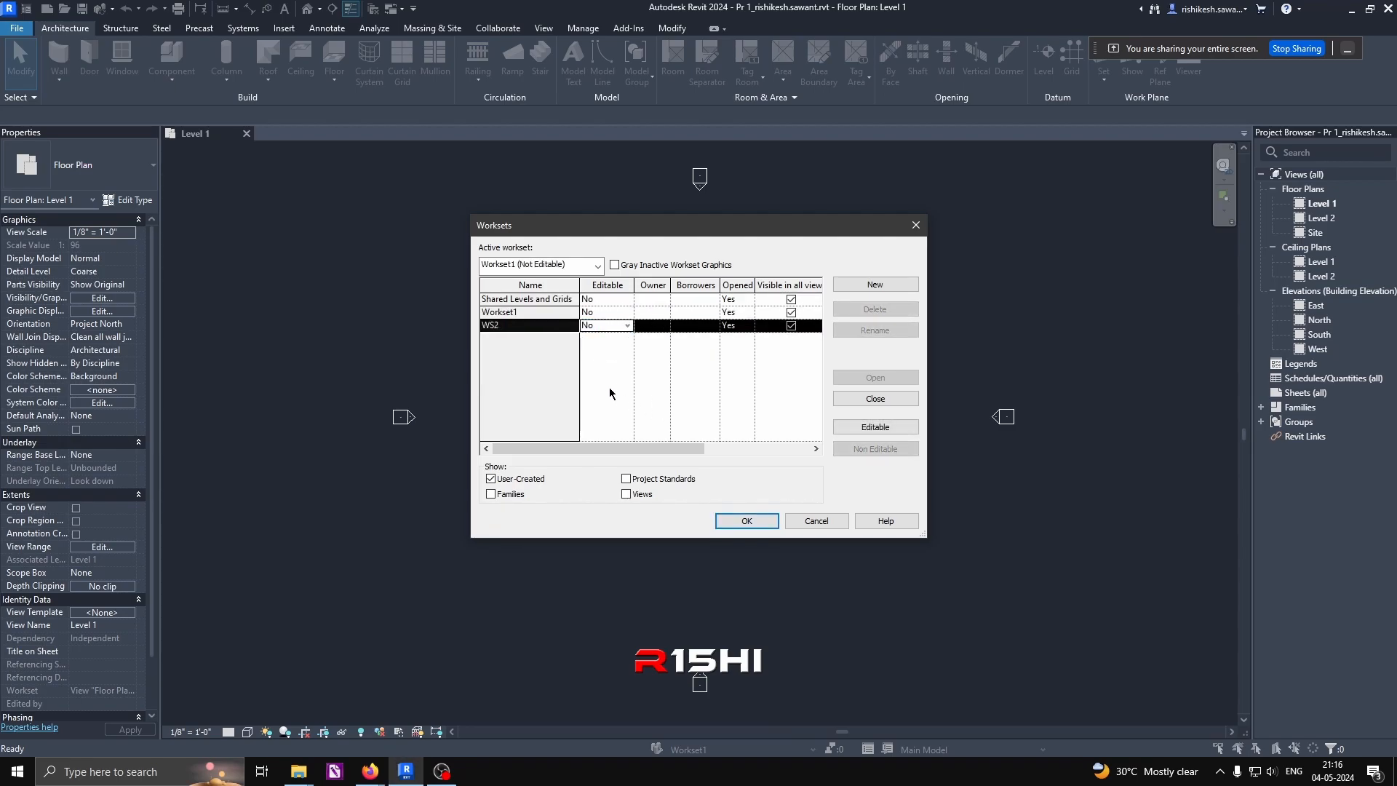
{"action": "left_click", "coordinate": [744, 521]}
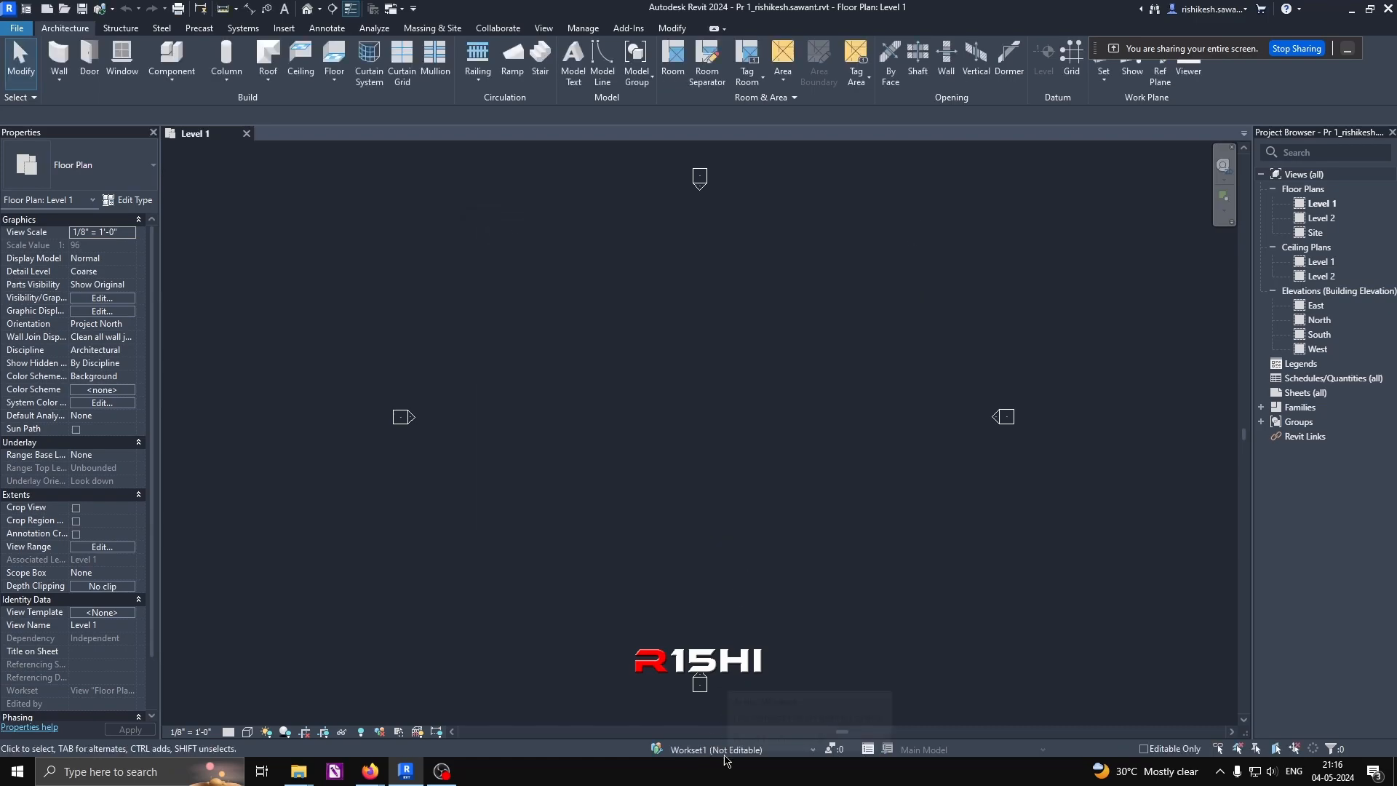
Step: With Workset1 active, draw a horizontal Generic - 8" wall about 23' long on Level 1, reaching up to Level 2
{"action": "left_click", "coordinate": [757, 755]}
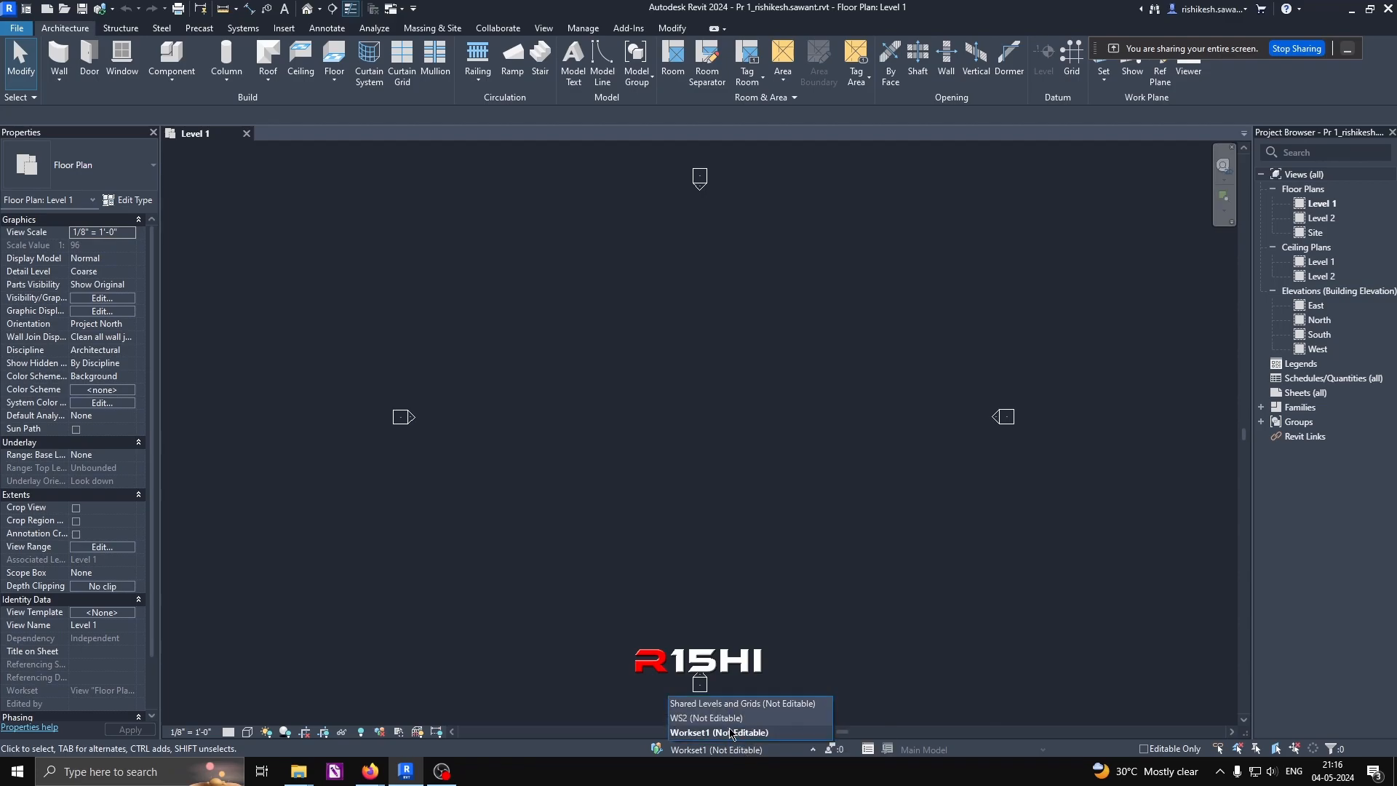
{"action": "left_click", "coordinate": [730, 732]}
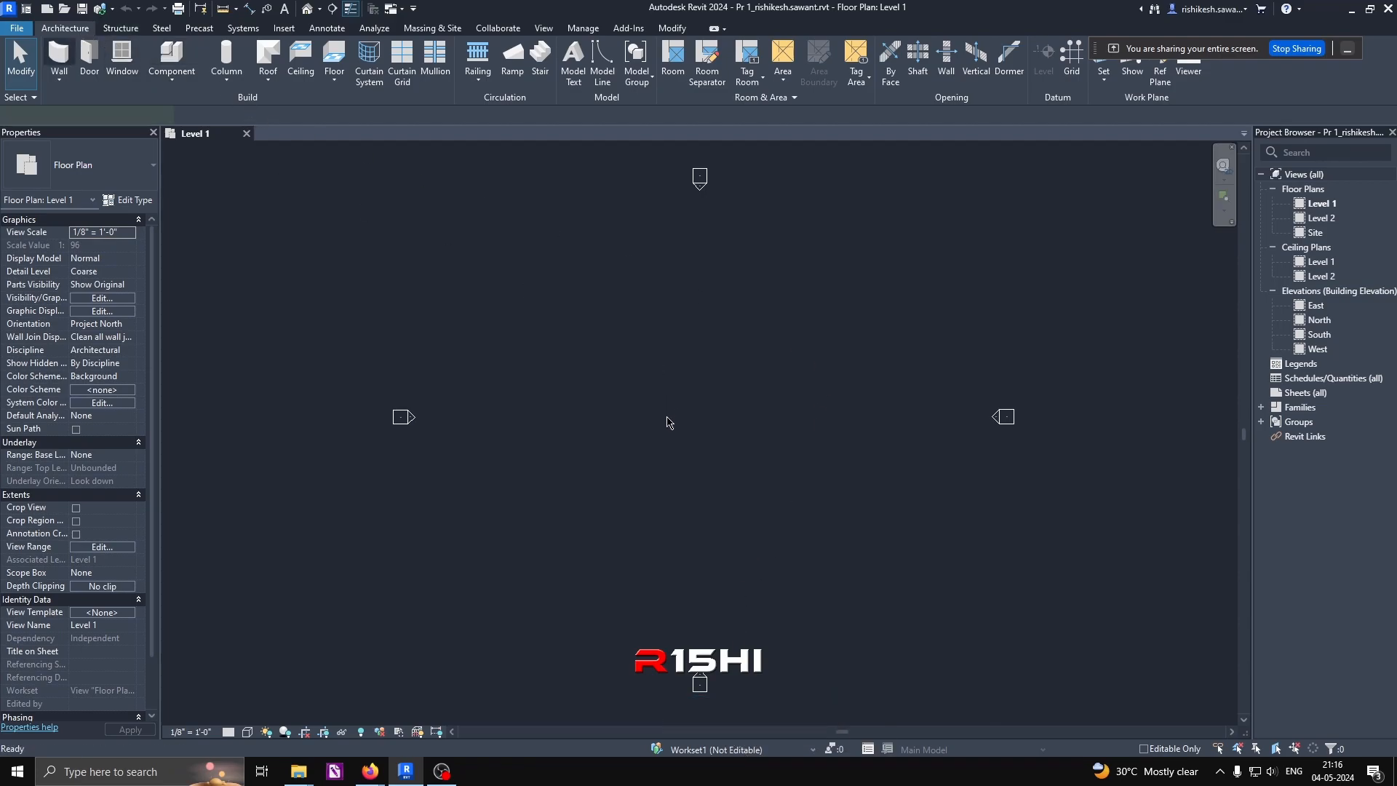
{"action": "key", "text": "w"}
{"action": "key", "text": "a"}
{"action": "scroll", "coordinate": [655, 407], "scroll_direction": "up", "scroll_amount": 1}
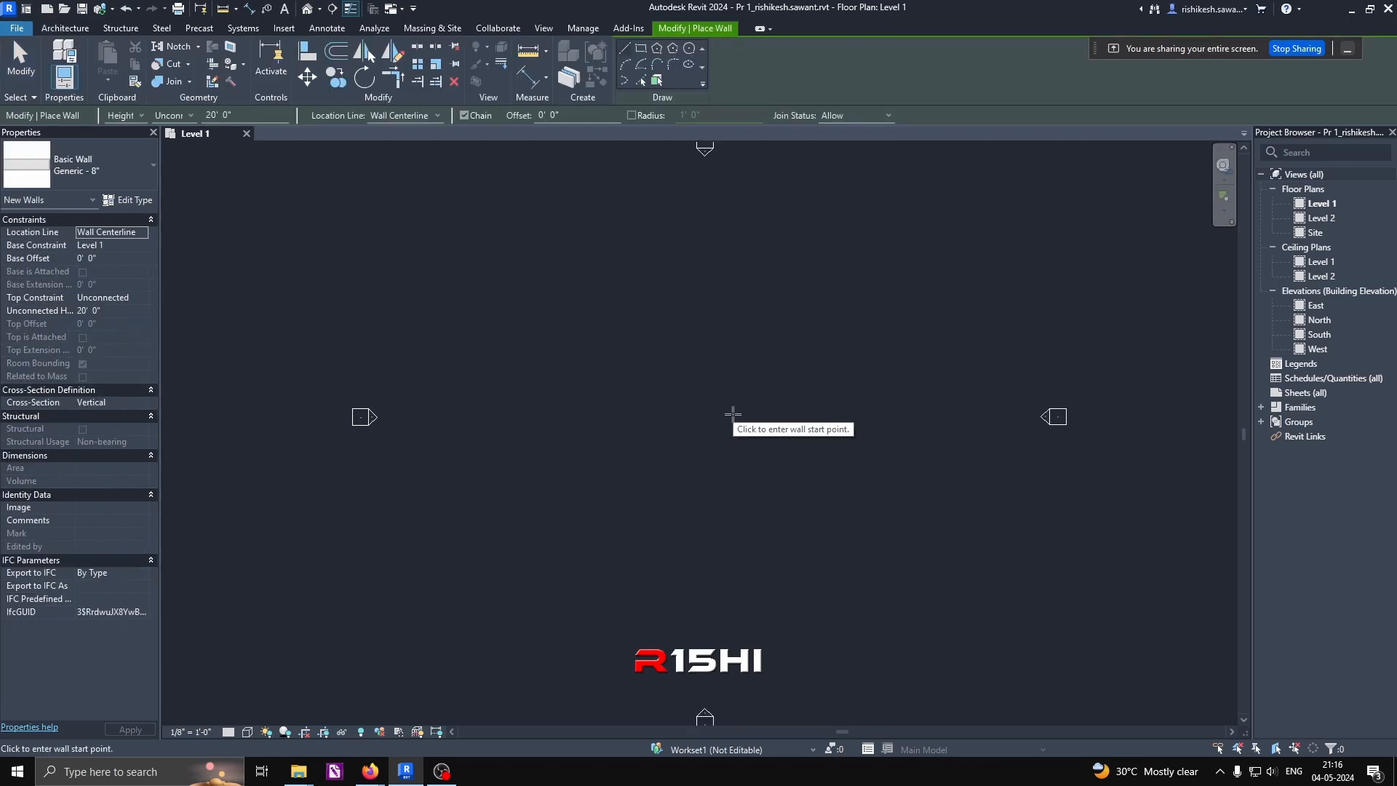
{"action": "left_click", "coordinate": [182, 115]}
{"action": "left_click", "coordinate": [177, 142]}
{"action": "scroll", "coordinate": [673, 440], "scroll_direction": "up", "scroll_amount": 1}
{"action": "left_click", "coordinate": [564, 458]}
{"action": "left_click", "coordinate": [692, 458]}
{"action": "right_click", "coordinate": [734, 322]}
{"action": "left_click", "coordinate": [756, 329]}
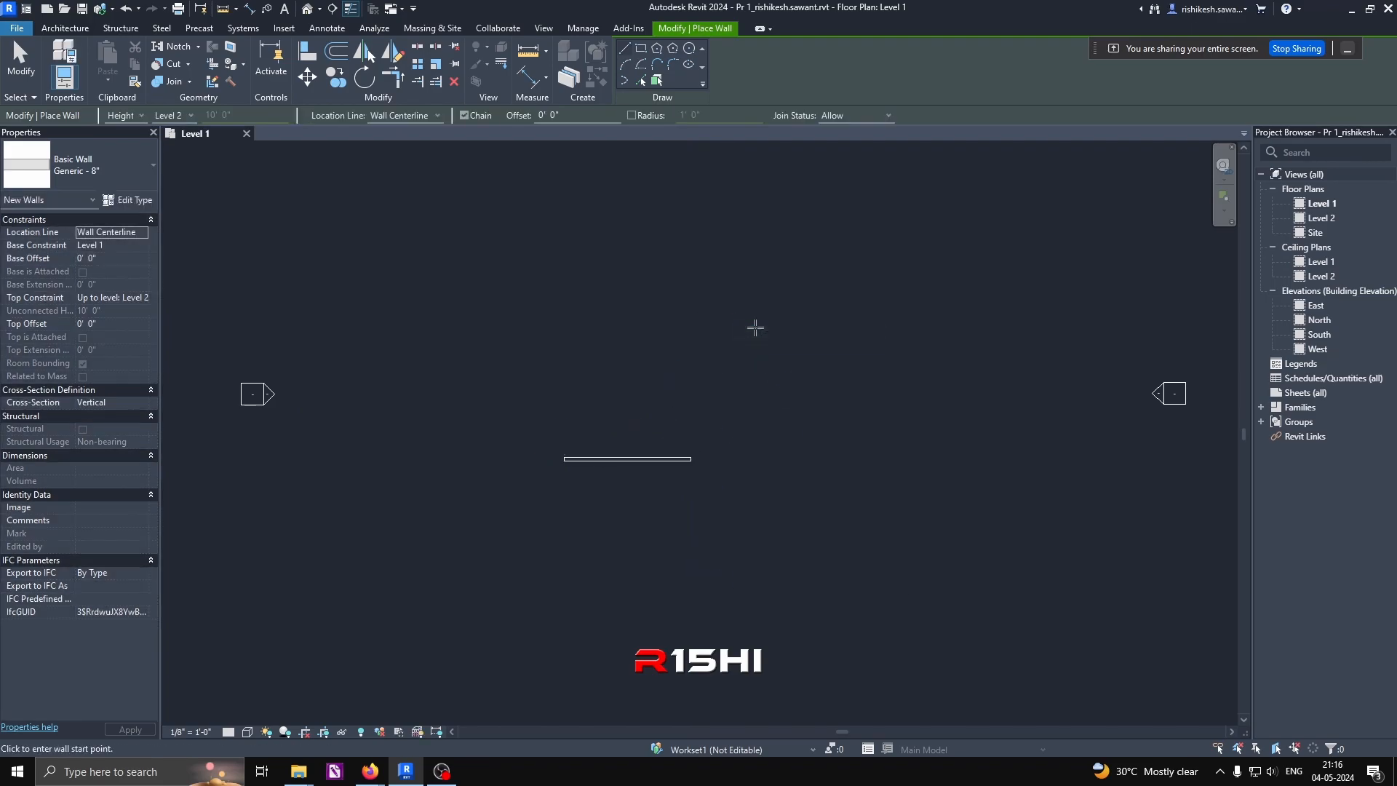
{"action": "right_click", "coordinate": [755, 329]}
{"action": "left_click", "coordinate": [771, 336]}
Step: Make WS2 the active workset and draw a vertical Generic - 8" wall about 18' long to the right of the horizontal wall
{"action": "left_click", "coordinate": [789, 749]}
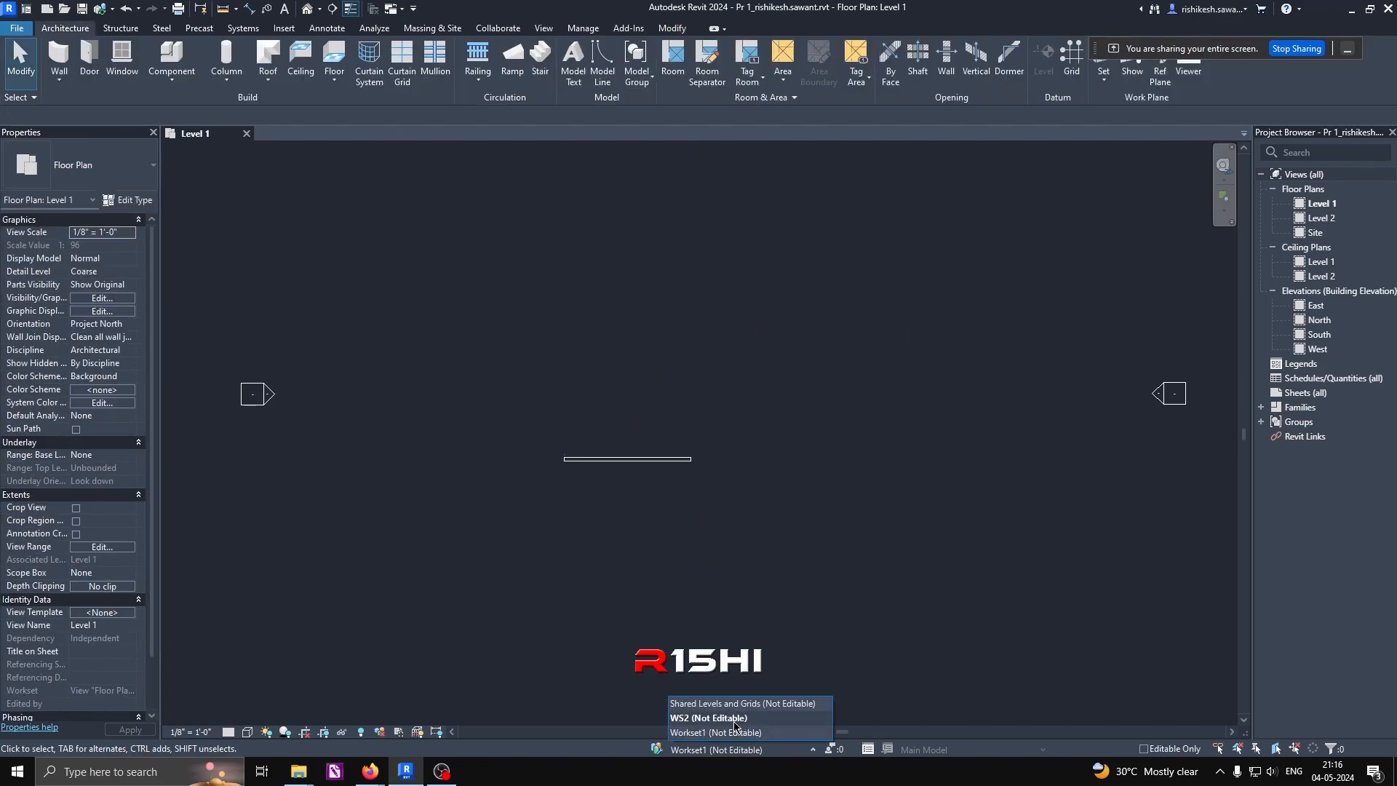
{"action": "left_click", "coordinate": [734, 718]}
{"action": "left_click", "coordinate": [59, 58]}
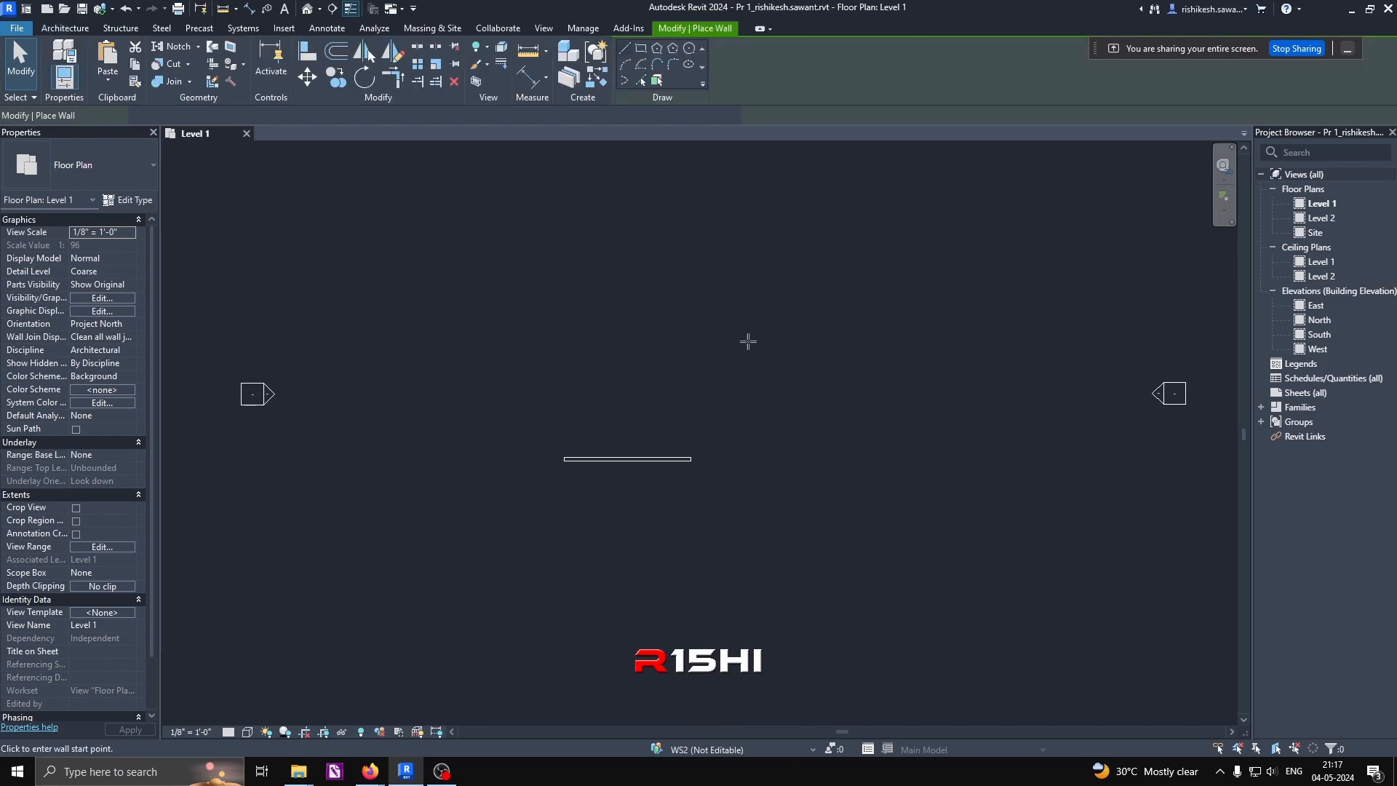
{"action": "left_click", "coordinate": [722, 359]}
{"action": "left_click", "coordinate": [722, 458]}
{"action": "right_click", "coordinate": [808, 365]}
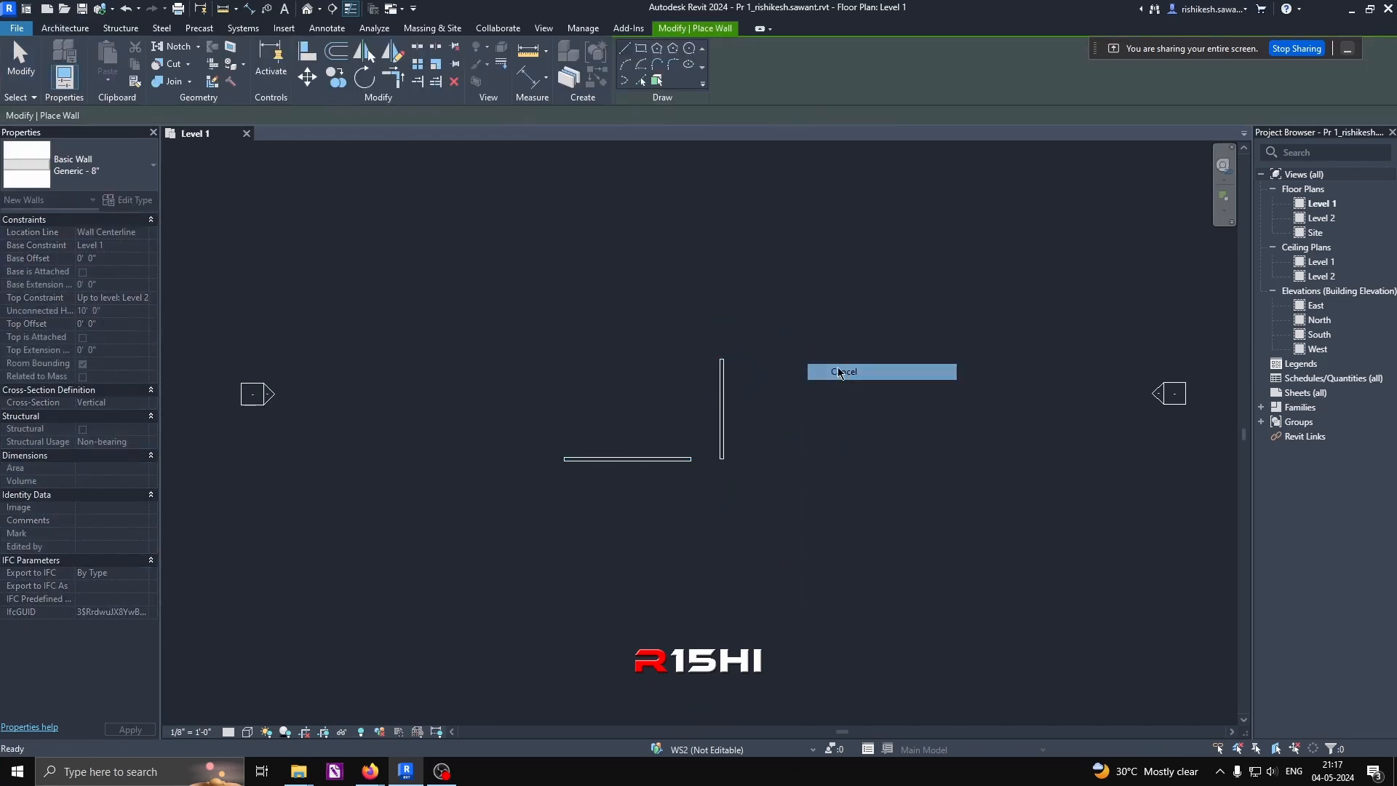
{"action": "left_click", "coordinate": [846, 371]}
Step: Place a Single-Flush 36" x 84" door midway along the vertical wall and a Fixed 36" x 48" window near the horizontal wall's right end
{"action": "left_click", "coordinate": [65, 28]}
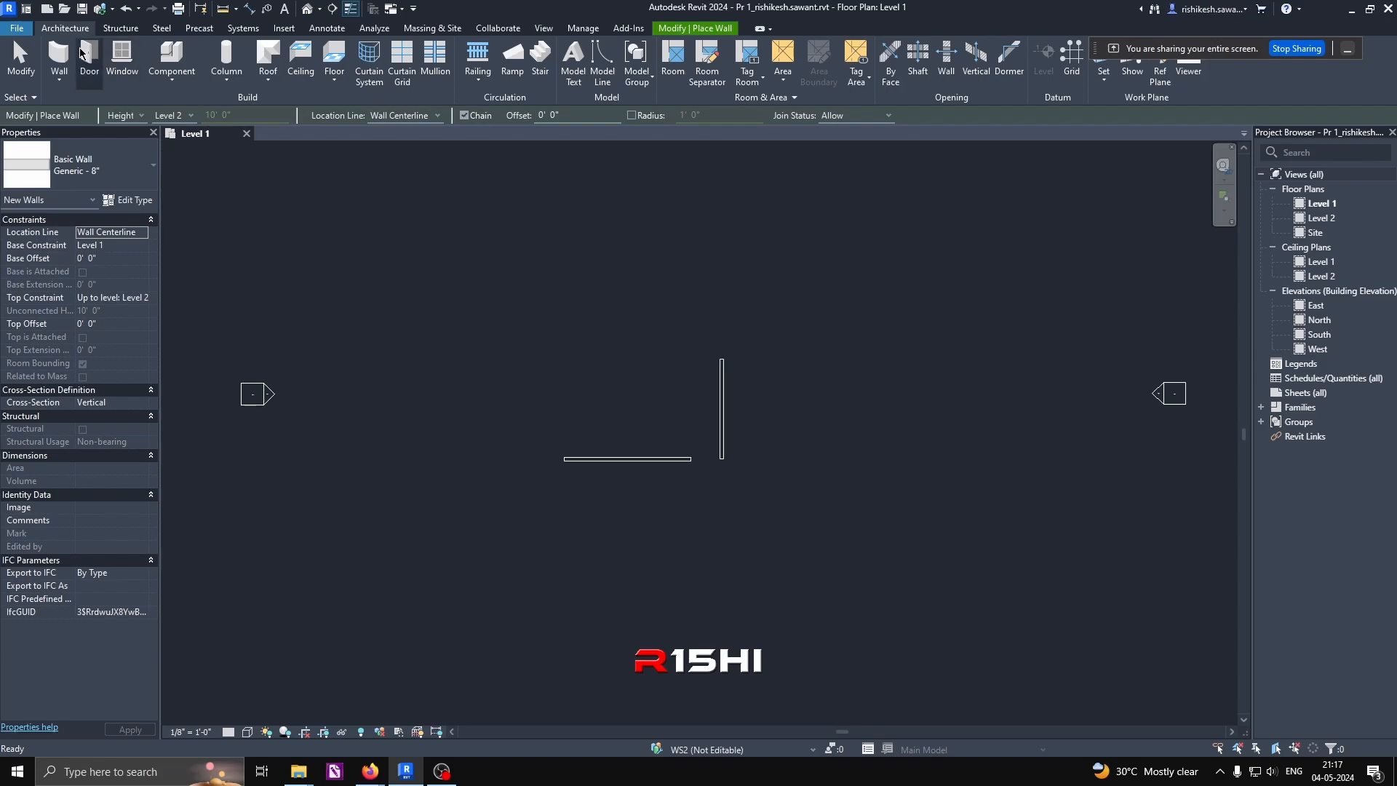
{"action": "left_click", "coordinate": [87, 58]}
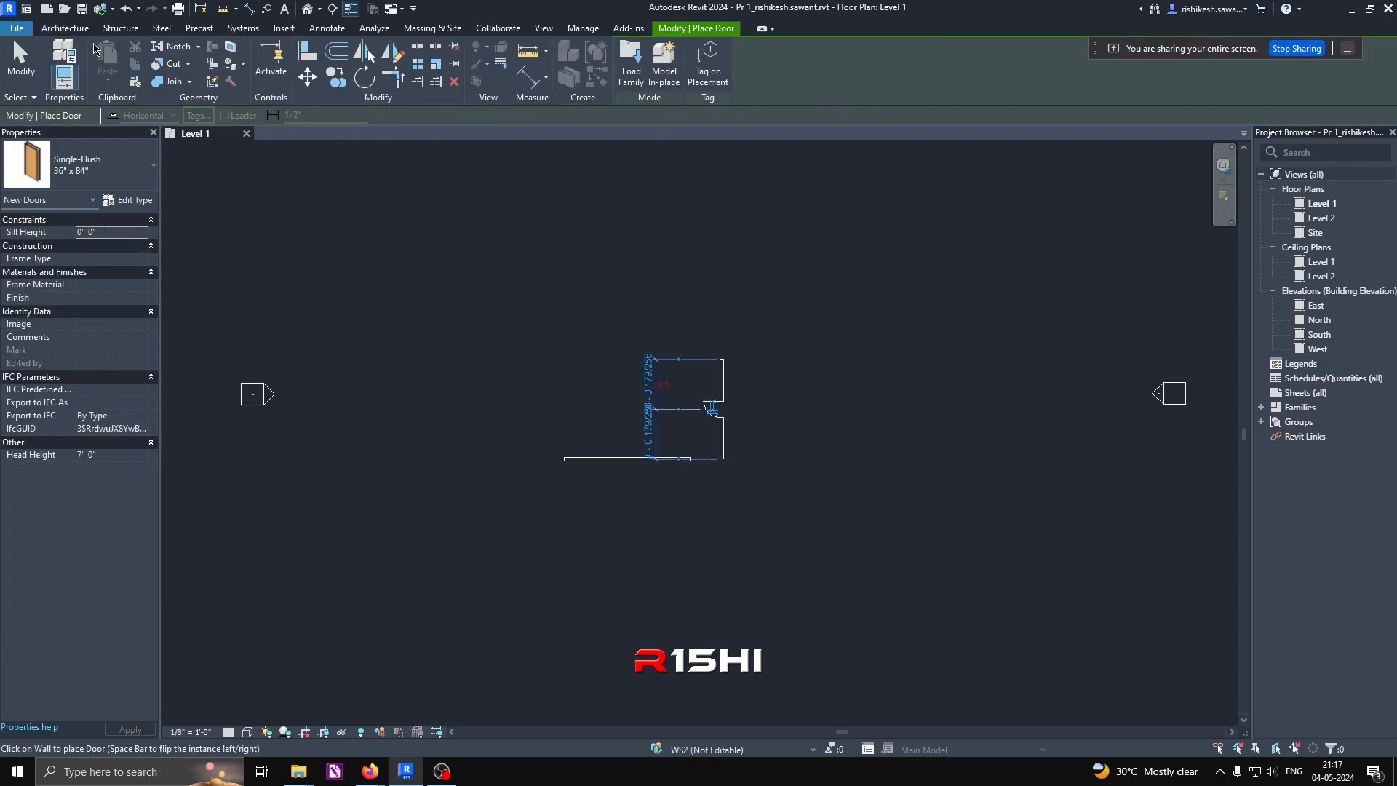
{"action": "left_click", "coordinate": [66, 29]}
{"action": "left_click", "coordinate": [122, 60]}
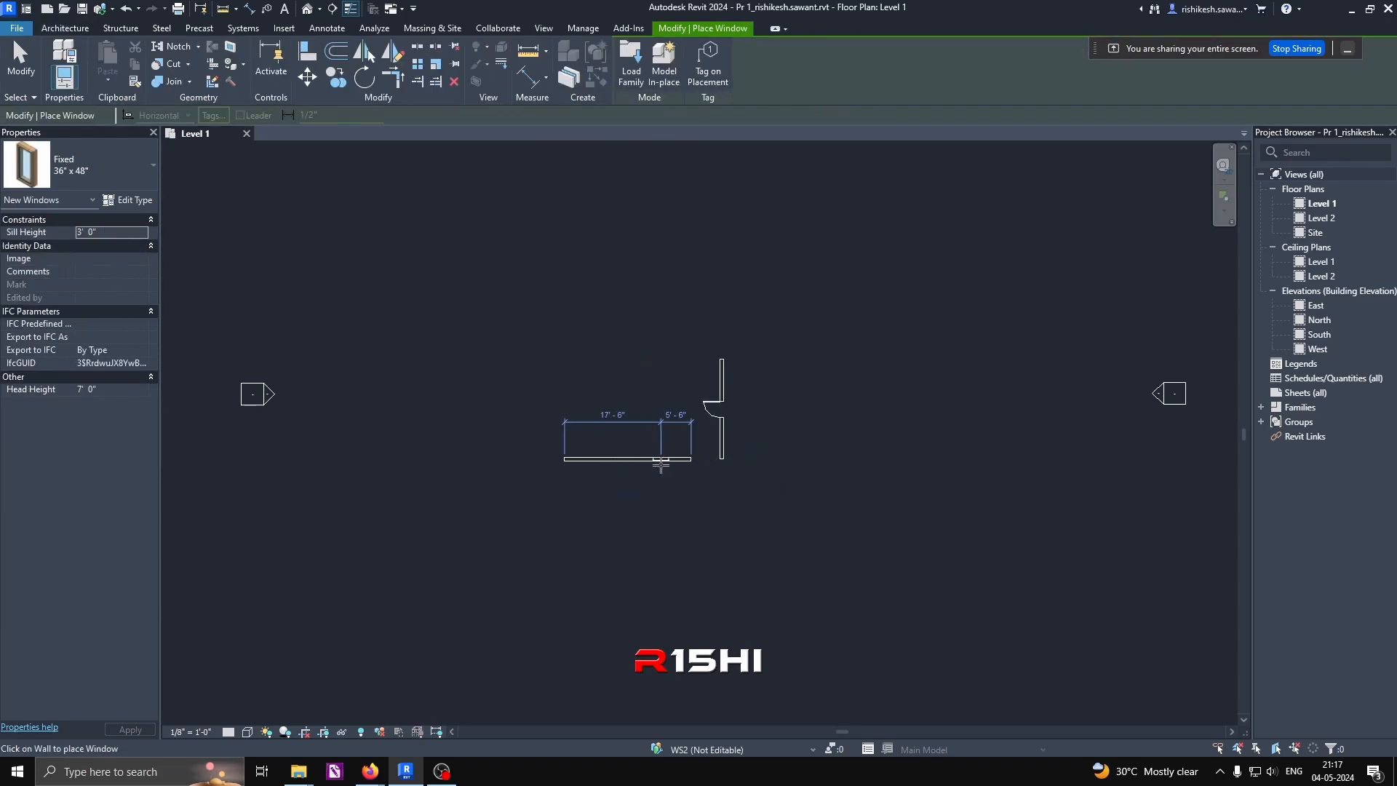
{"action": "left_click", "coordinate": [661, 460]}
{"action": "right_click", "coordinate": [598, 281]}
{"action": "left_click", "coordinate": [648, 292]}
{"action": "right_click", "coordinate": [650, 297]}
{"action": "left_click", "coordinate": [673, 308]}
Step: Inspect the workset assignments of the horizontal wall and the vertical wall
{"action": "scroll", "coordinate": [577, 390], "scroll_direction": "up", "scroll_amount": 4}
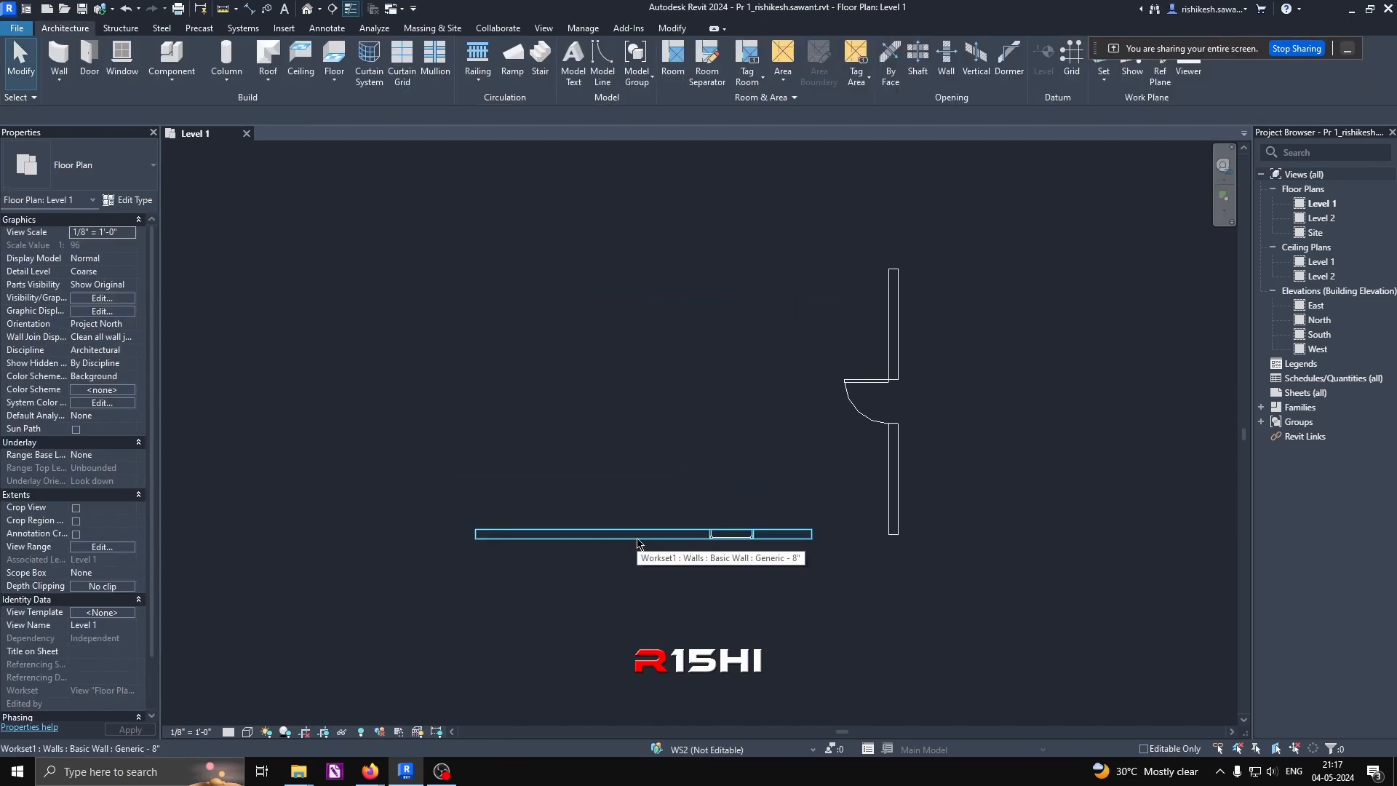
{"action": "left_click", "coordinate": [637, 542]}
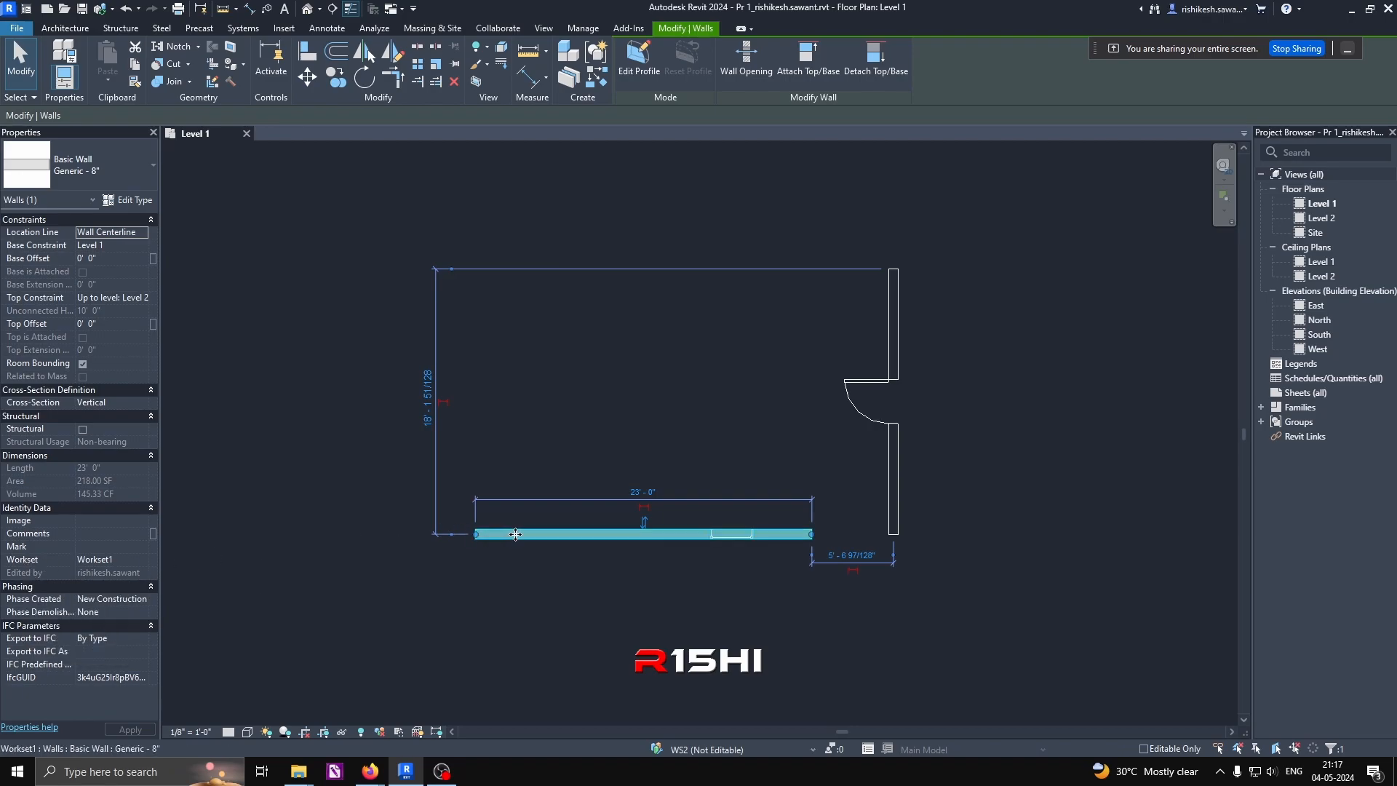
{"action": "key", "text": "Escape"}
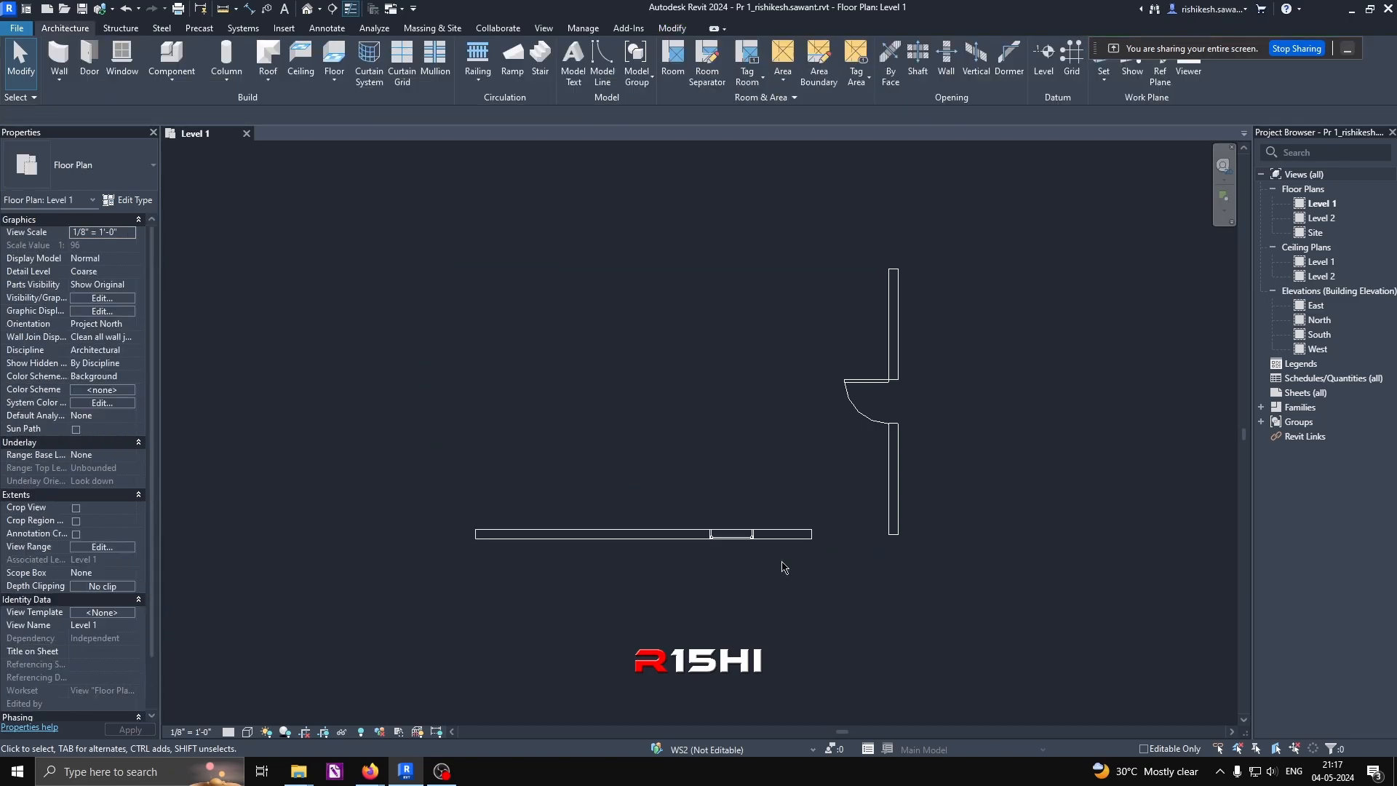
{"action": "left_click", "coordinate": [892, 498]}
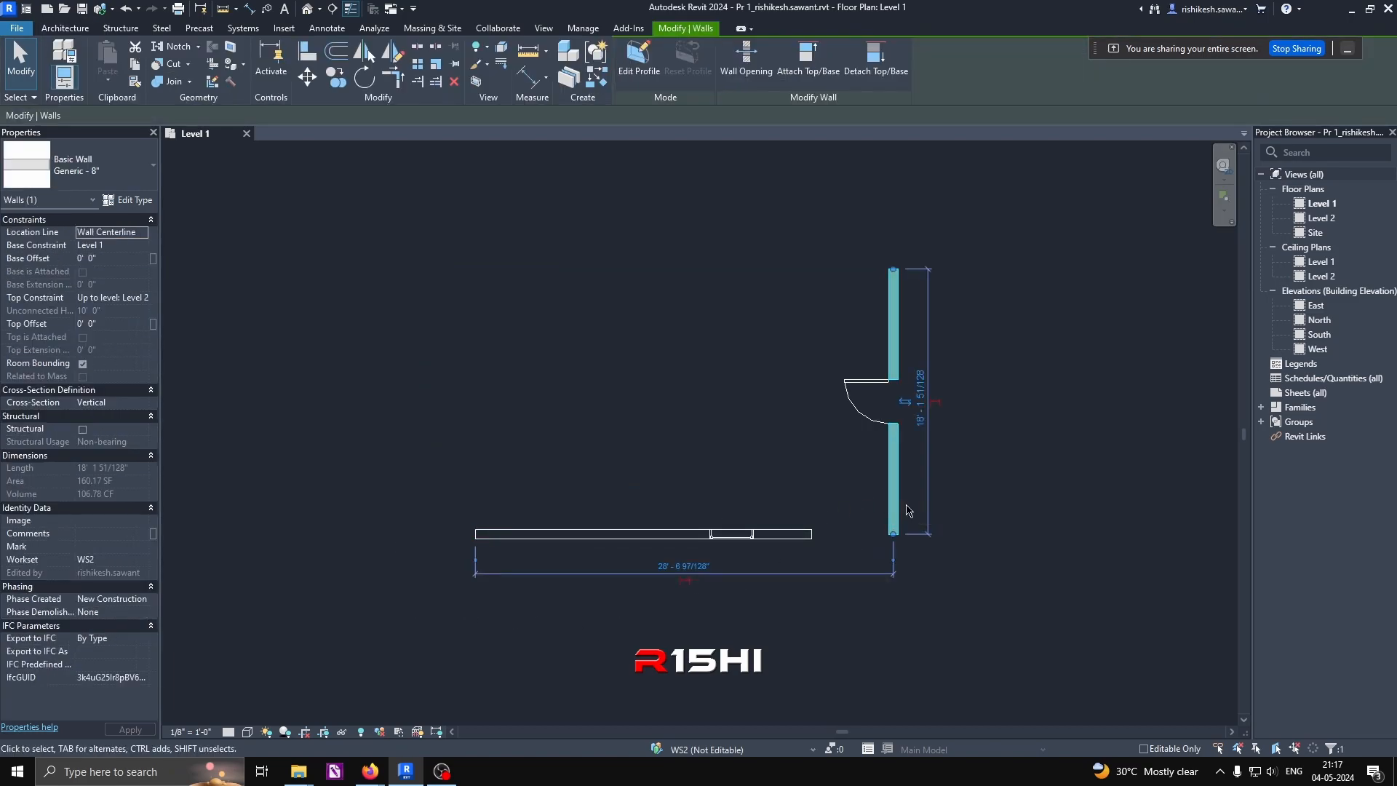
Step: Inspect the workset assignments of the door in the vertical wall and the window in the horizontal wall
{"action": "left_click", "coordinate": [867, 403]}
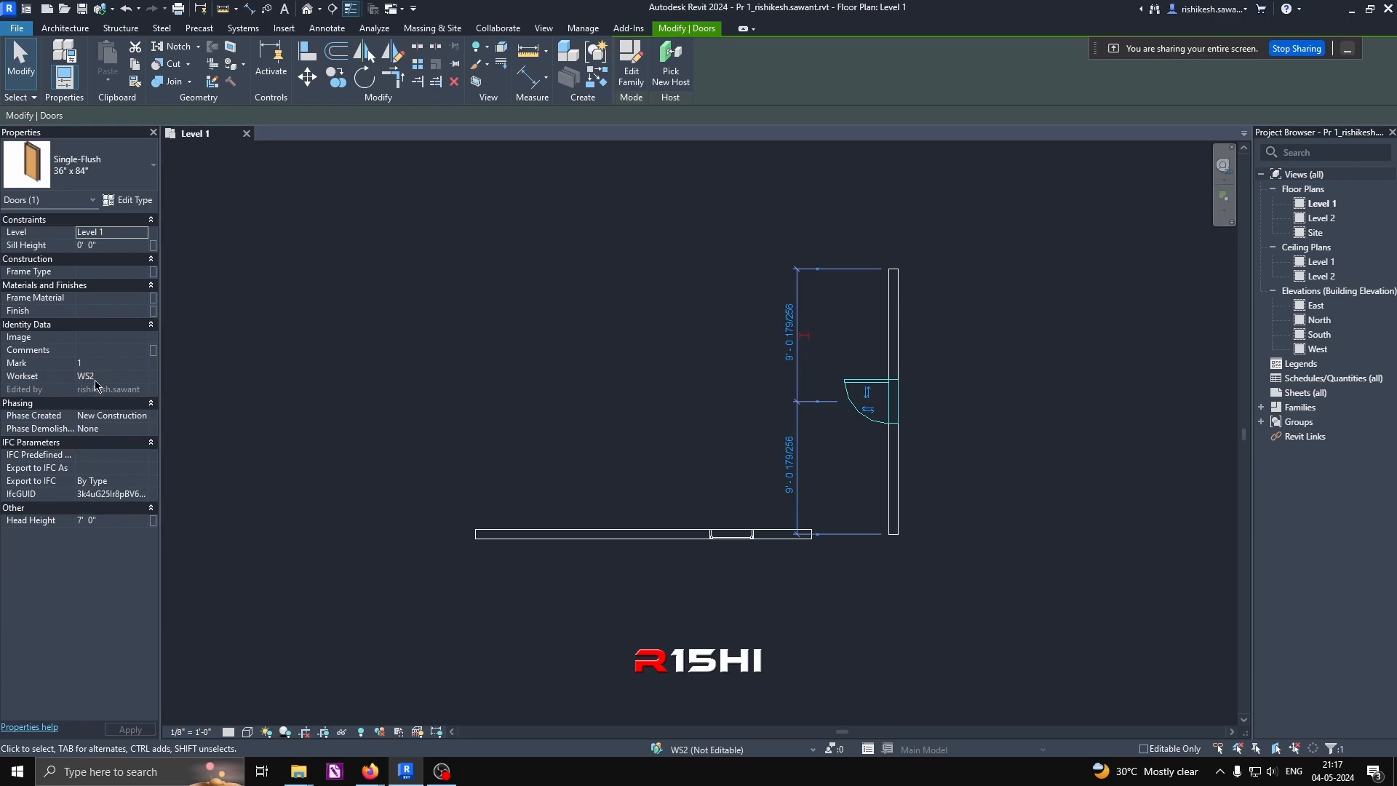
{"action": "left_click", "coordinate": [668, 490]}
{"action": "scroll", "coordinate": [731, 542], "scroll_direction": "up", "scroll_amount": 3}
{"action": "left_click", "coordinate": [734, 528]}
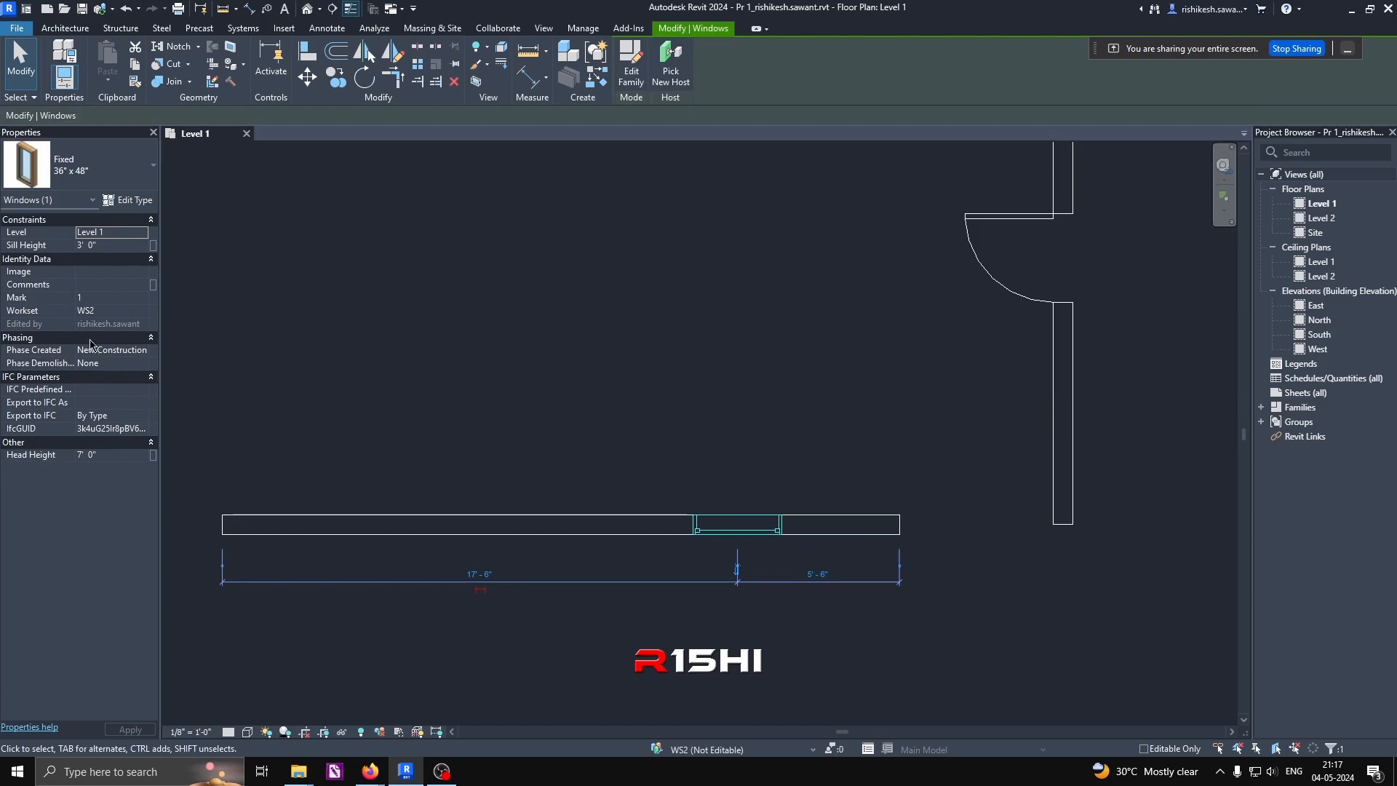
{"action": "left_click", "coordinate": [508, 396]}
Step: Make Workset1 the active workset and try to relinquish all owned worksets and elements
{"action": "left_click", "coordinate": [756, 751]}
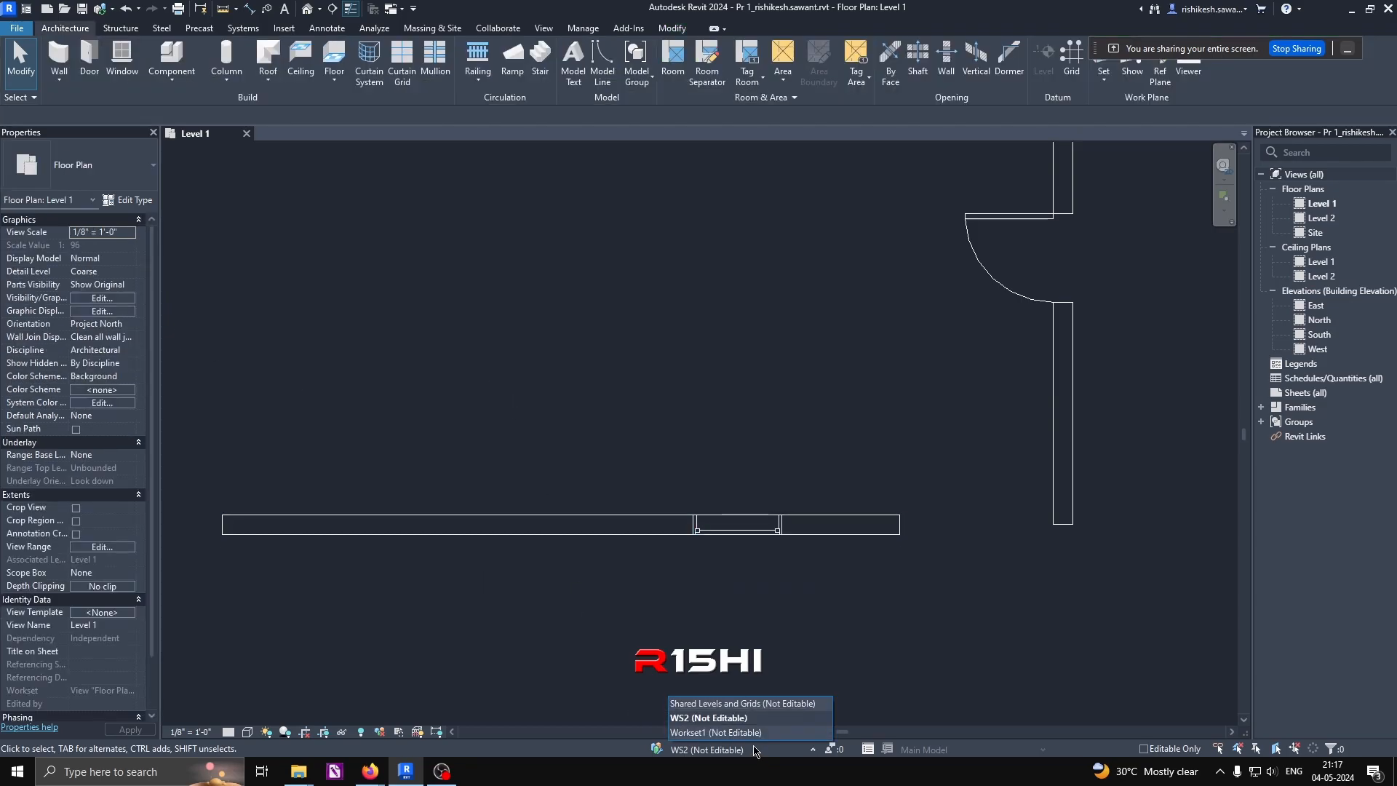
{"action": "left_click", "coordinate": [760, 732]}
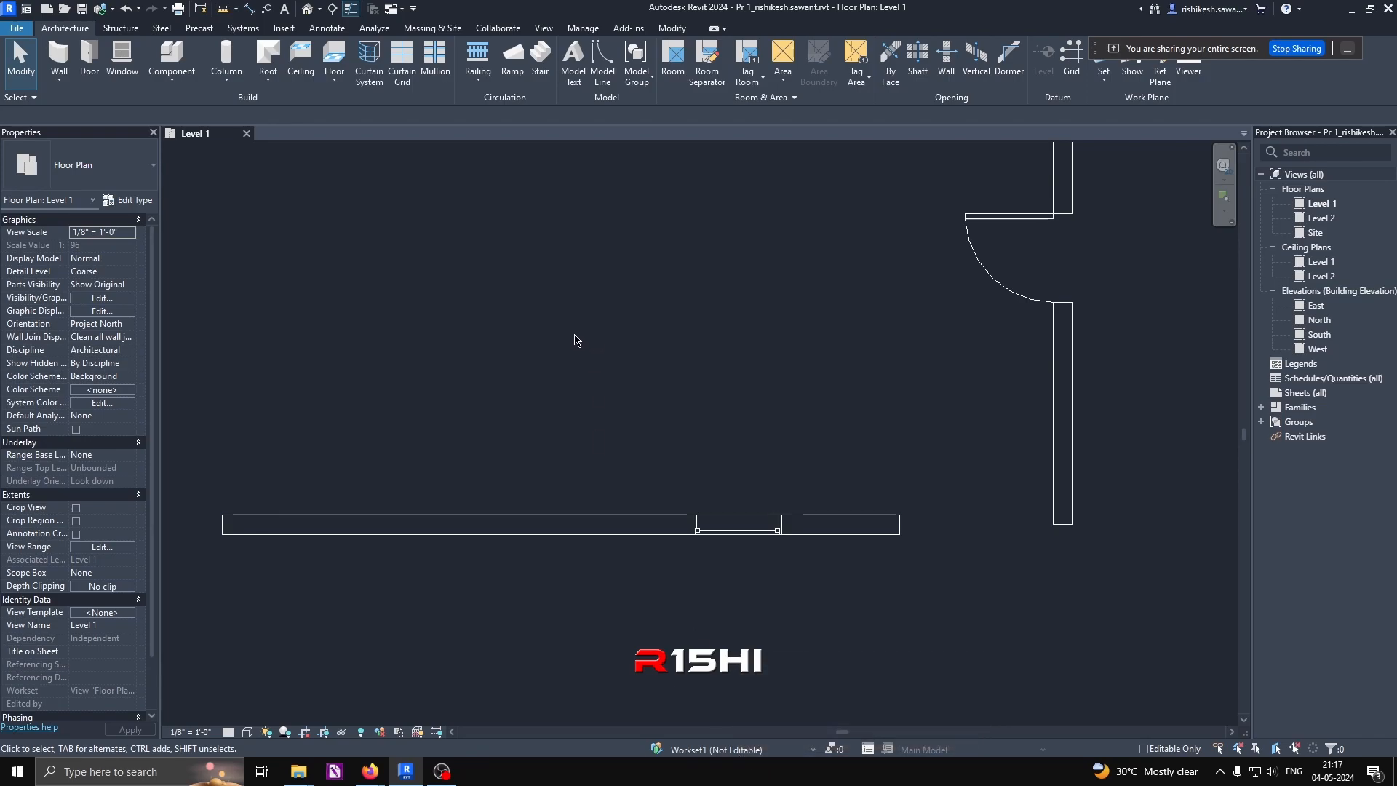
{"action": "left_click", "coordinate": [500, 28]}
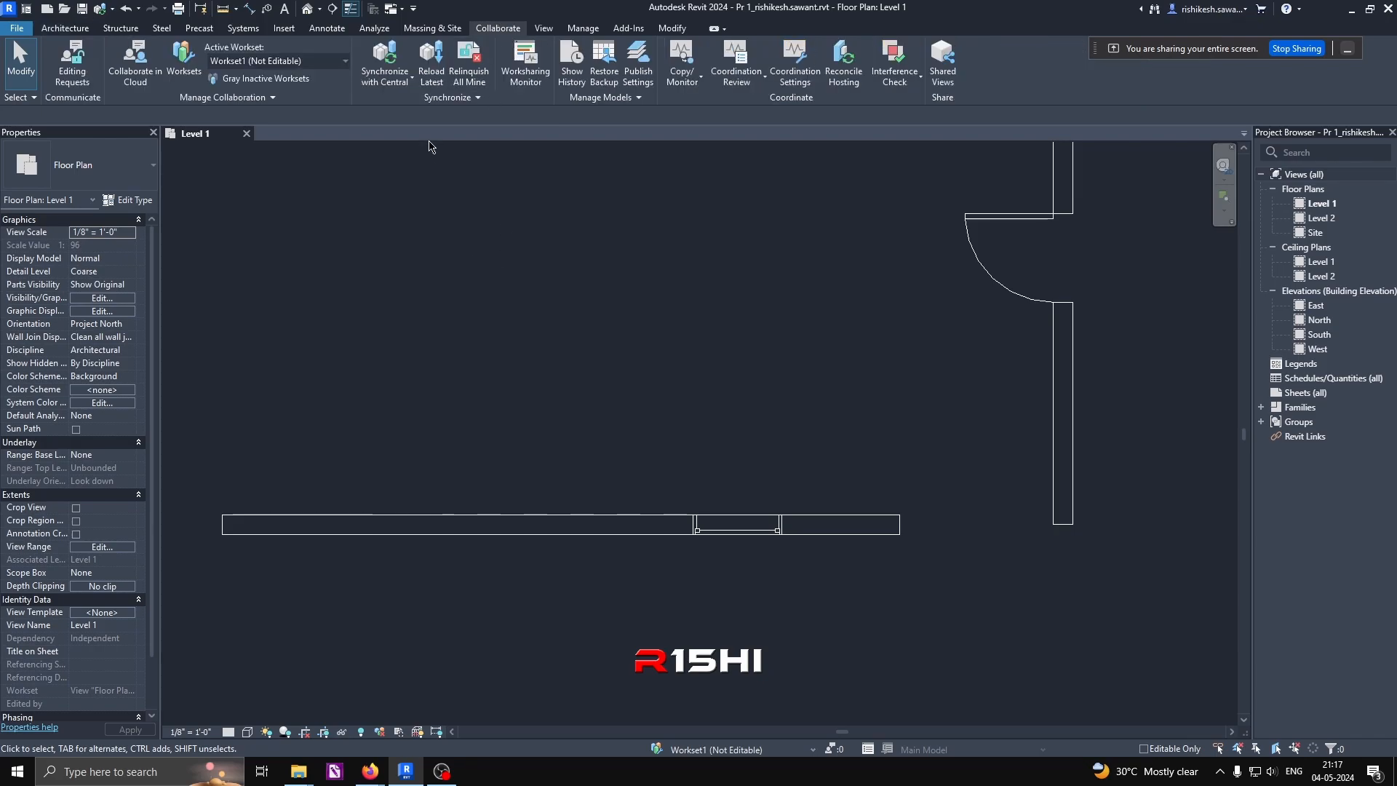
{"action": "left_click", "coordinate": [463, 67]}
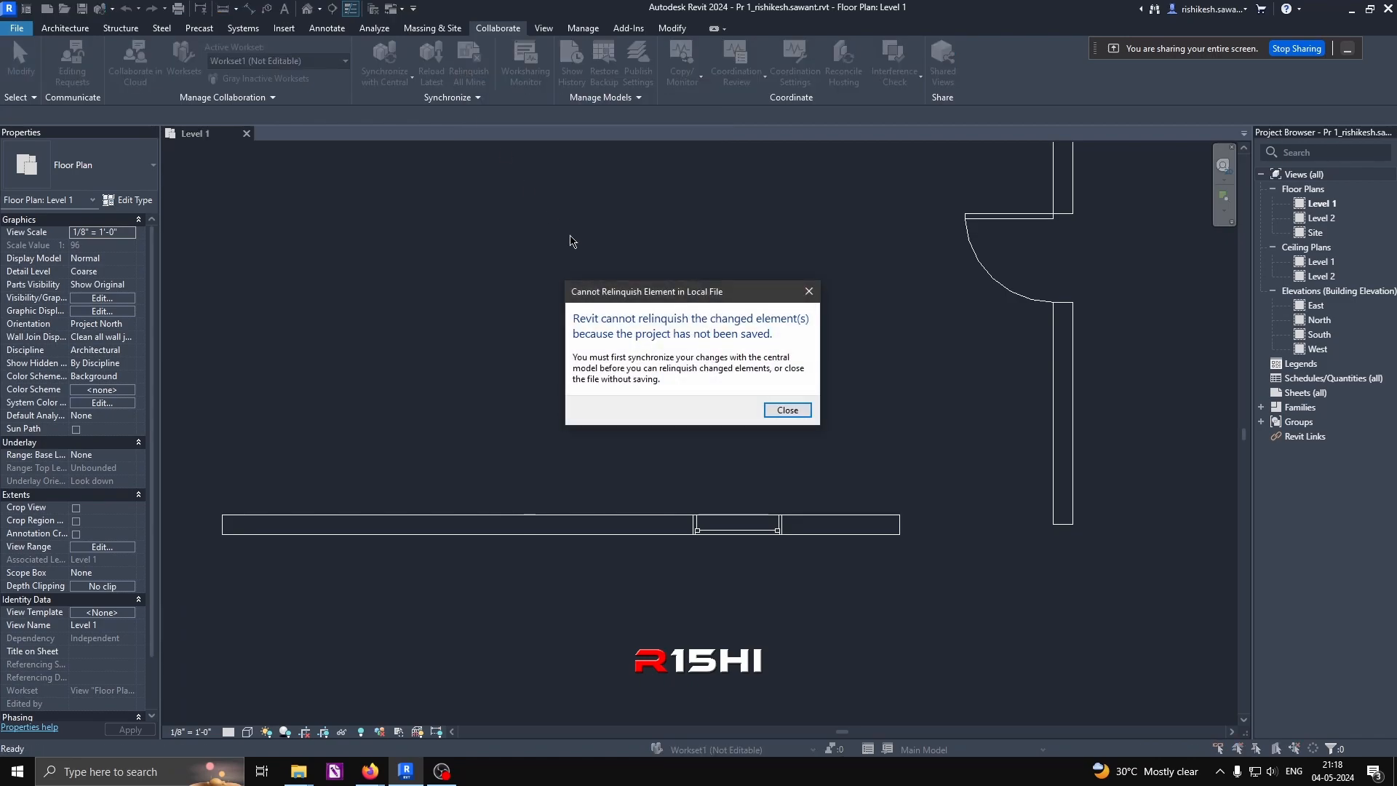
{"action": "left_click", "coordinate": [787, 410]}
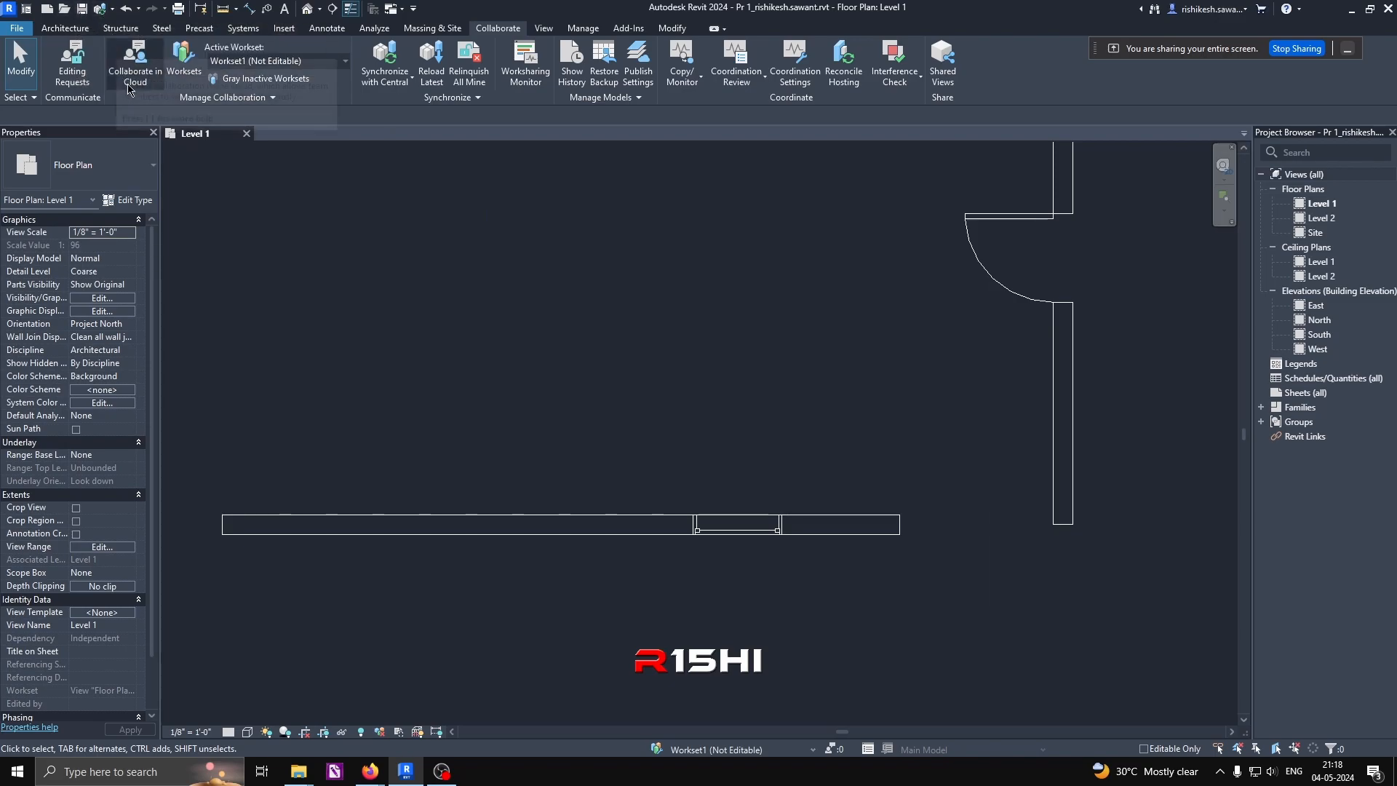
Step: Synchronize the model with the central file Pr 1.rvt, saving the local file before and after synchronizing
{"action": "left_click", "coordinate": [102, 13]}
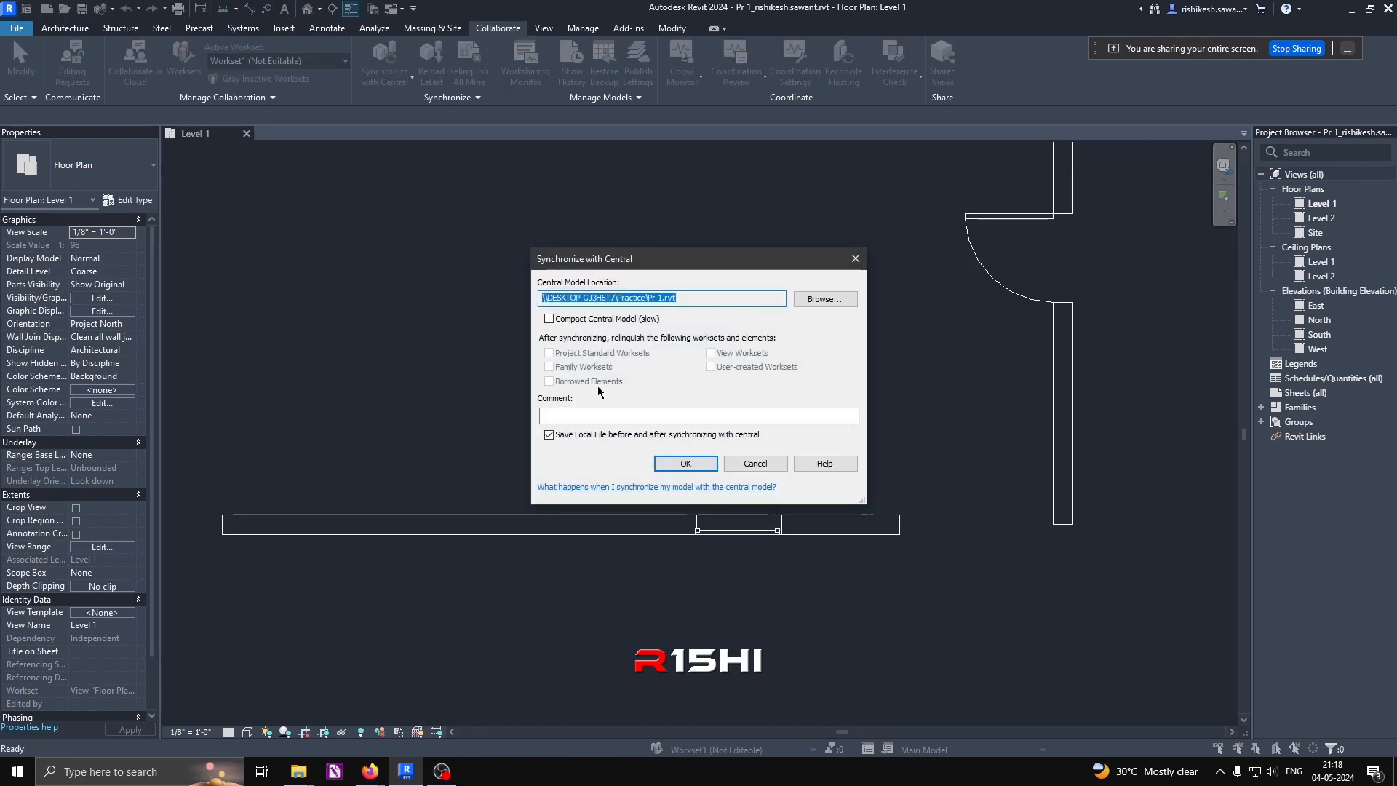
{"action": "left_click", "coordinate": [673, 463]}
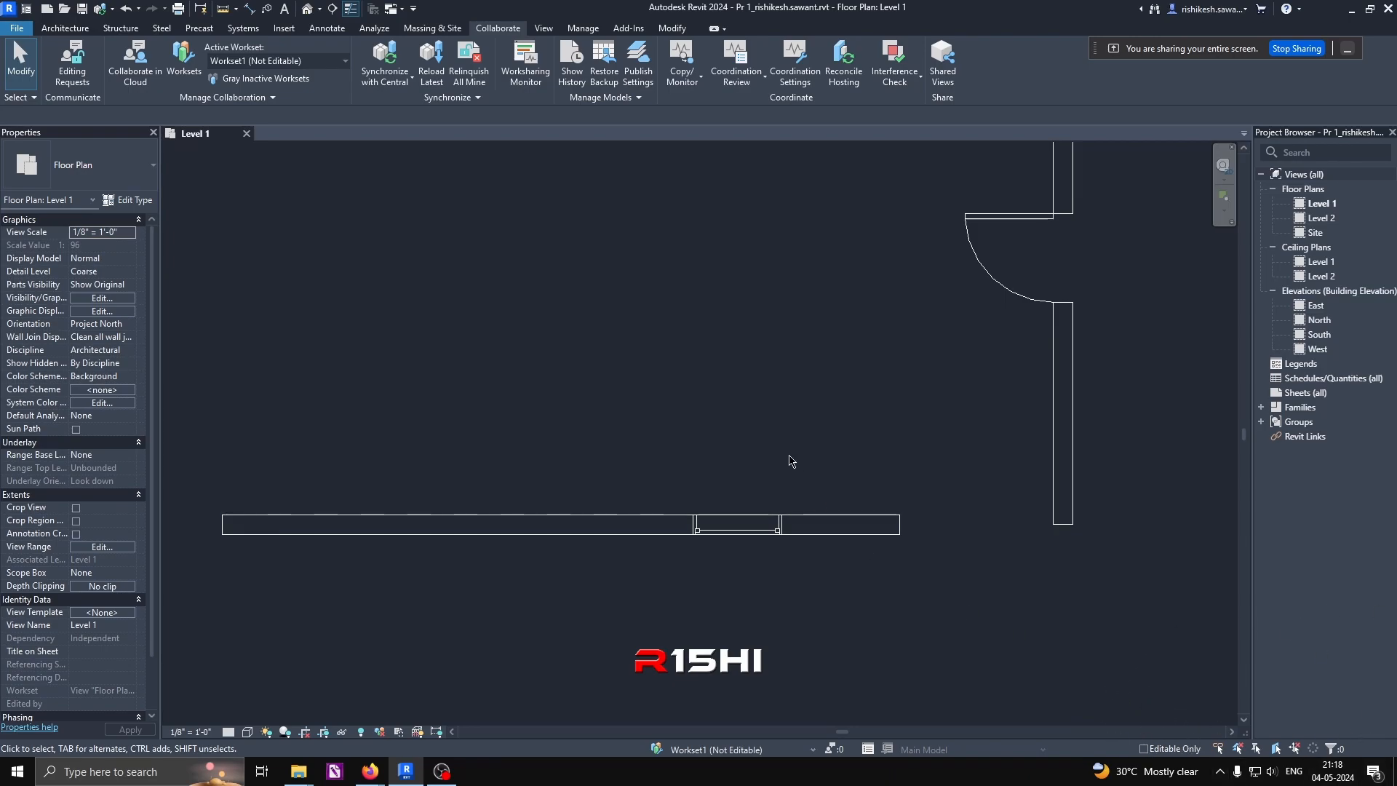
{"action": "middle_click_drag", "start_coordinate": [786, 452], "coordinate": [754, 341]}
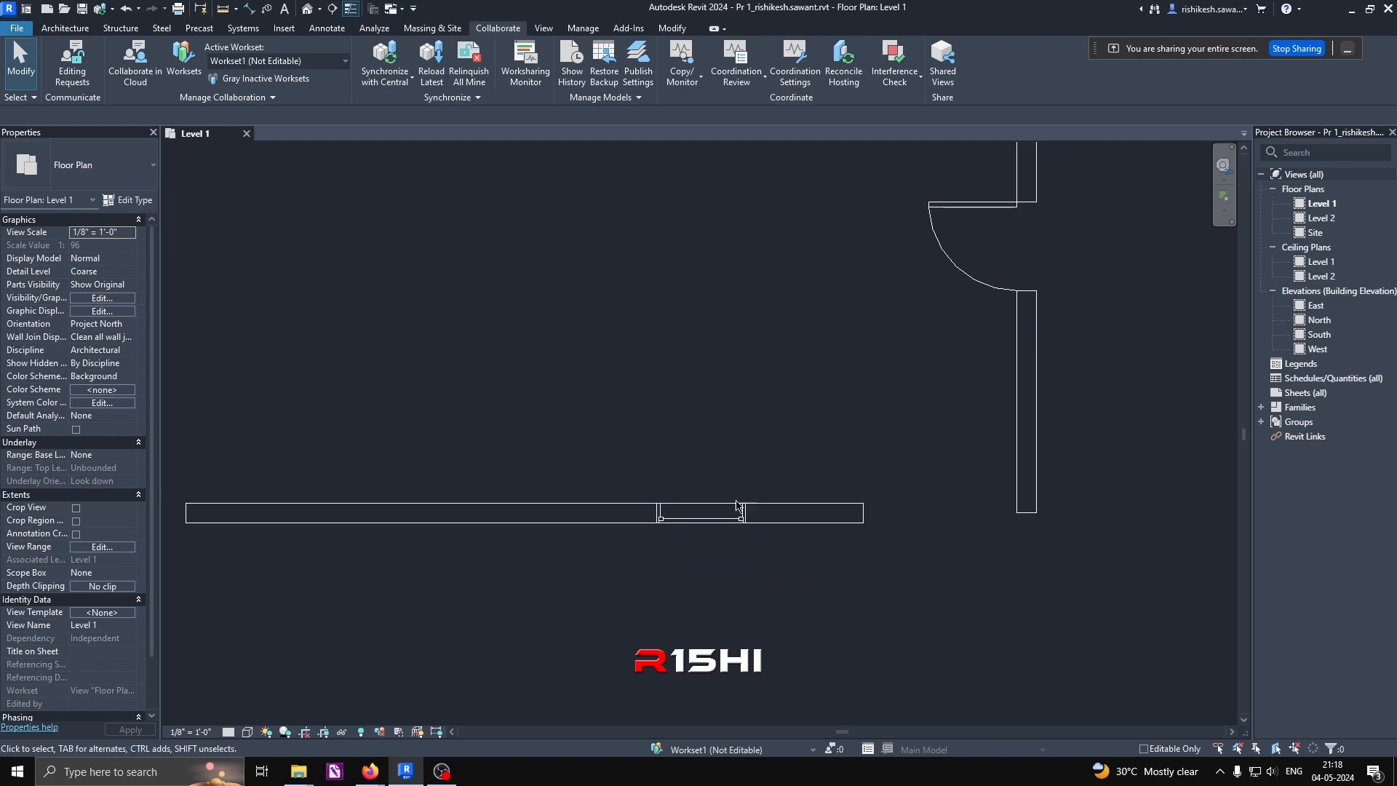
{"action": "scroll", "coordinate": [958, 423], "scroll_direction": "down", "scroll_amount": 1}
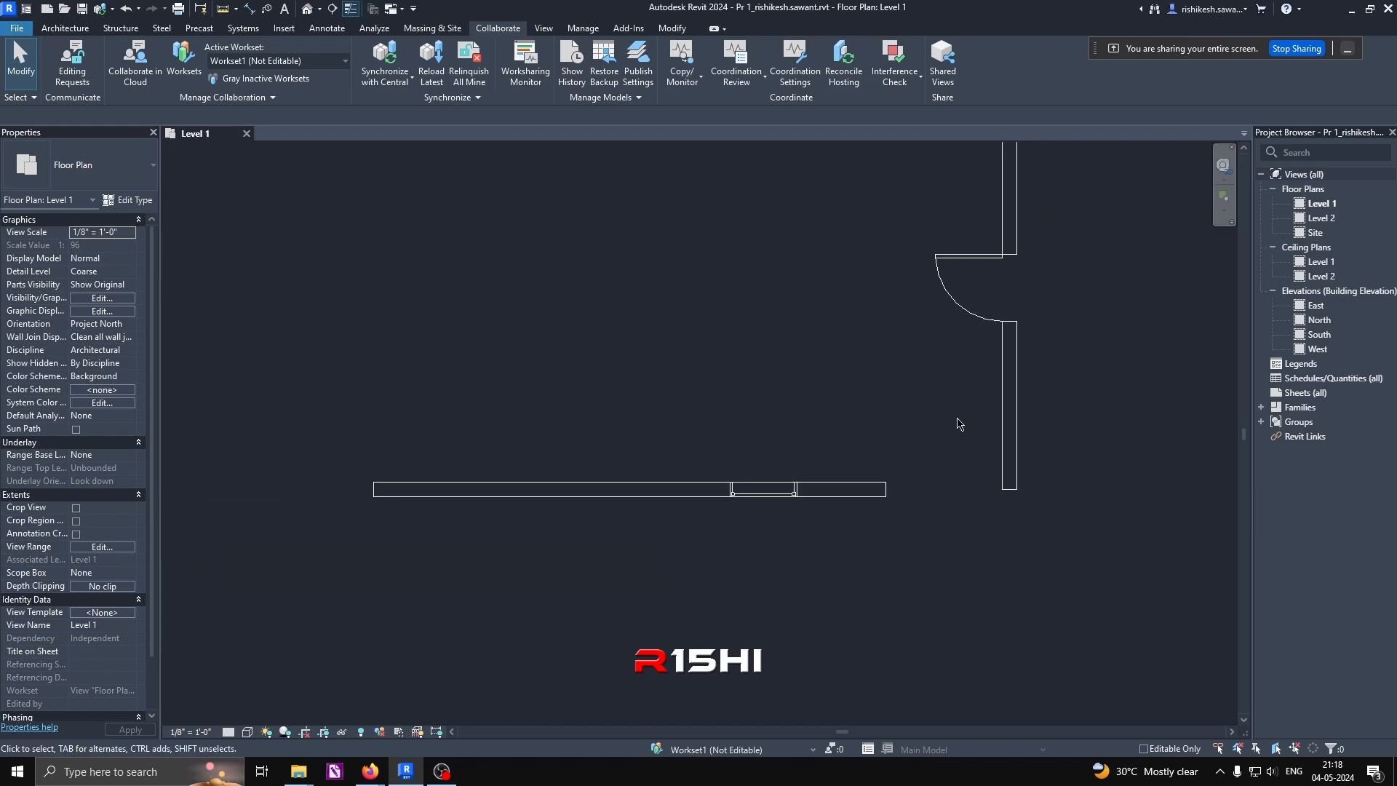
{"action": "middle_click_drag", "start_coordinate": [900, 353], "coordinate": [894, 369]}
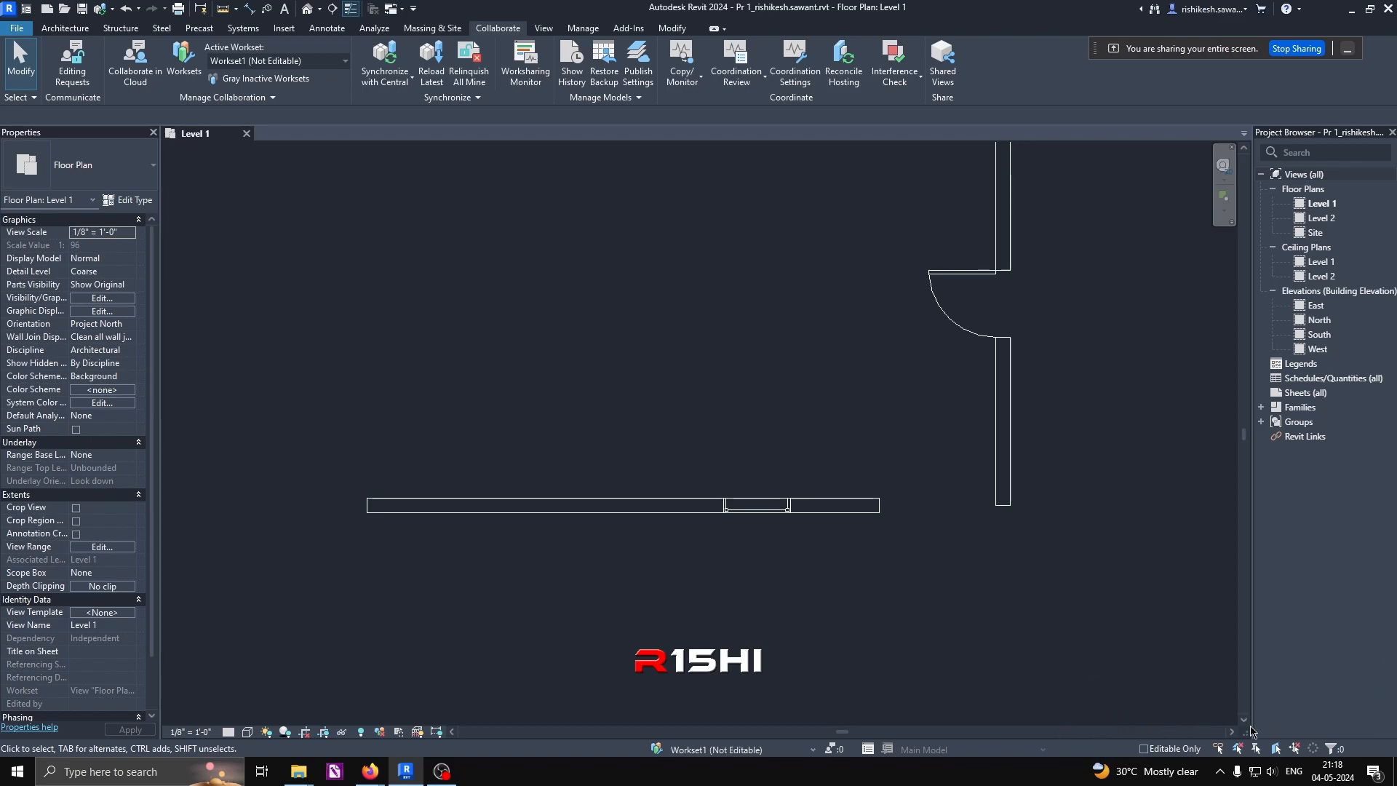
{"action": "right_click", "coordinate": [753, 329]}
{"action": "left_click", "coordinate": [767, 336]}
{"action": "right_click", "coordinate": [678, 318]}
{"action": "left_click", "coordinate": [733, 320]}
{"action": "scroll", "coordinate": [620, 411], "scroll_direction": "up", "scroll_amount": 1}
{"action": "middle_click_drag", "start_coordinate": [804, 421], "coordinate": [762, 554]}
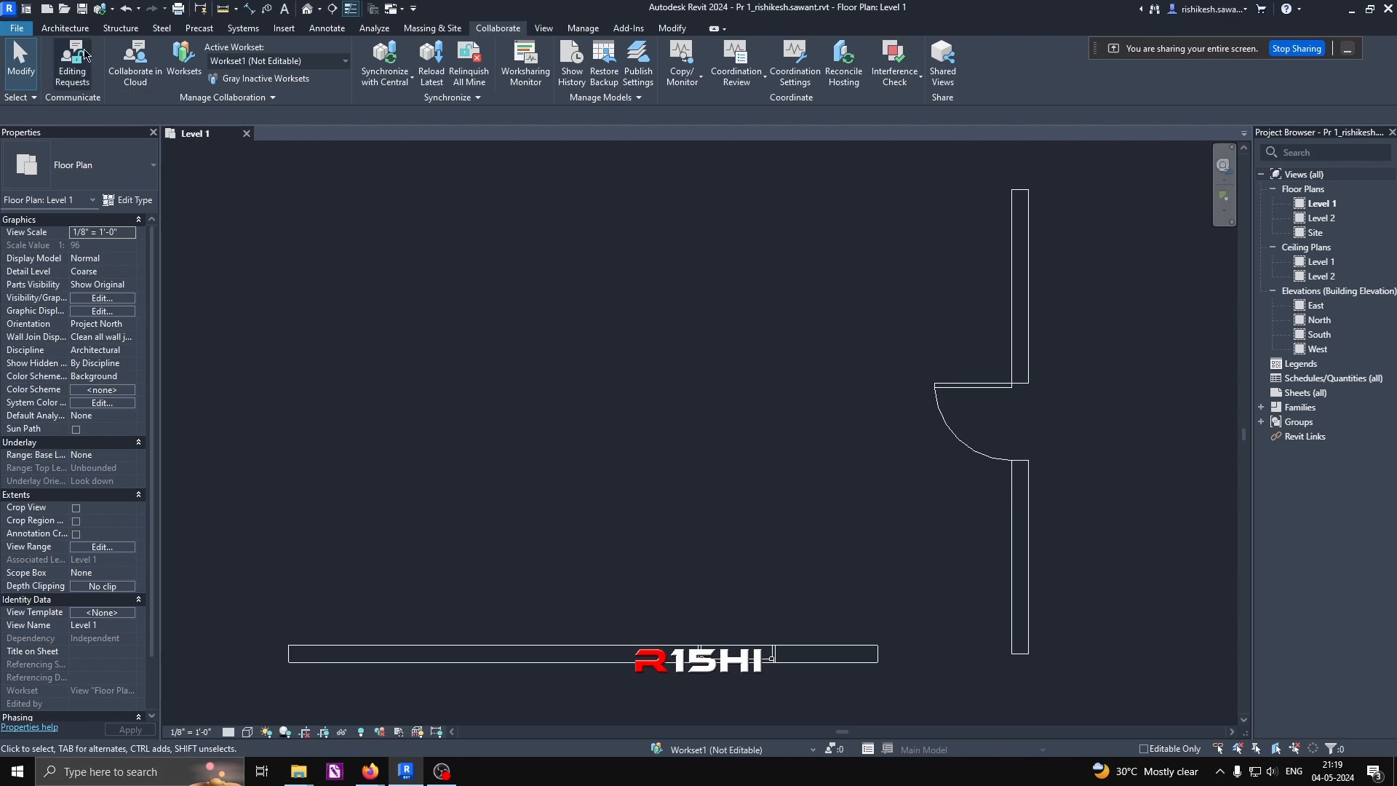
Step: Save a copy of the local project to the Practice (P:) network drive under its existing file name, without making it a central model
{"action": "left_click", "coordinate": [16, 28]}
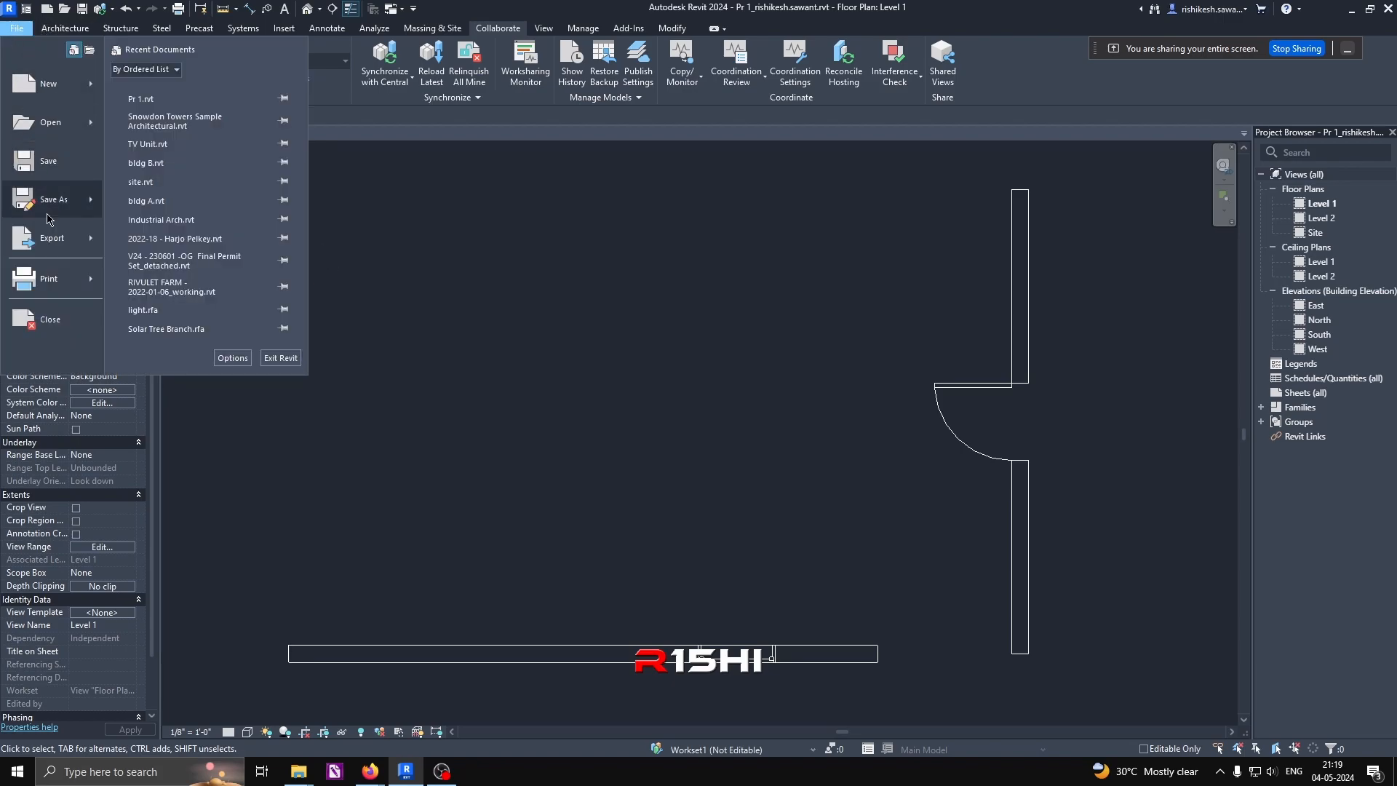
{"action": "mouse_move", "coordinate": [48, 204]}
{"action": "left_click", "coordinate": [174, 153]}
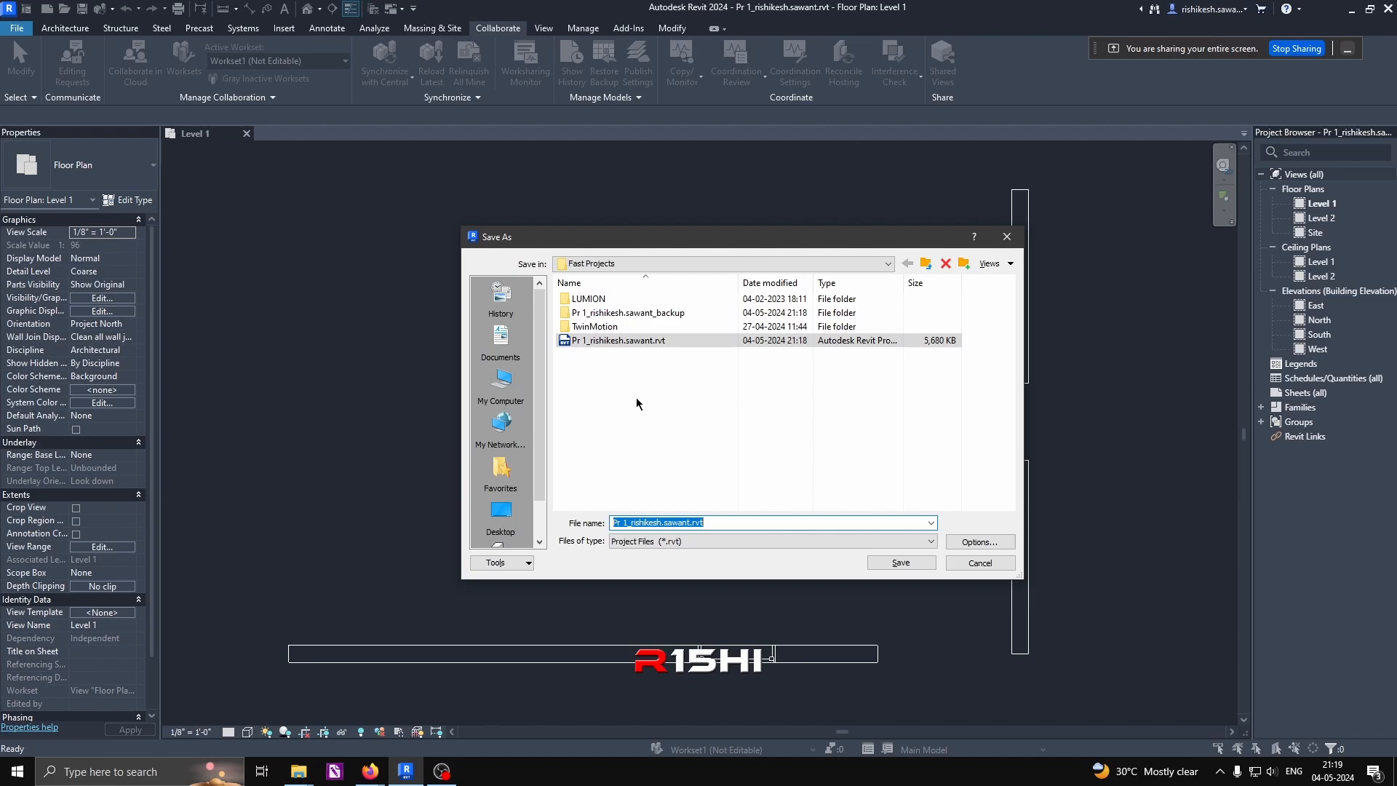
{"action": "left_click", "coordinate": [634, 265]}
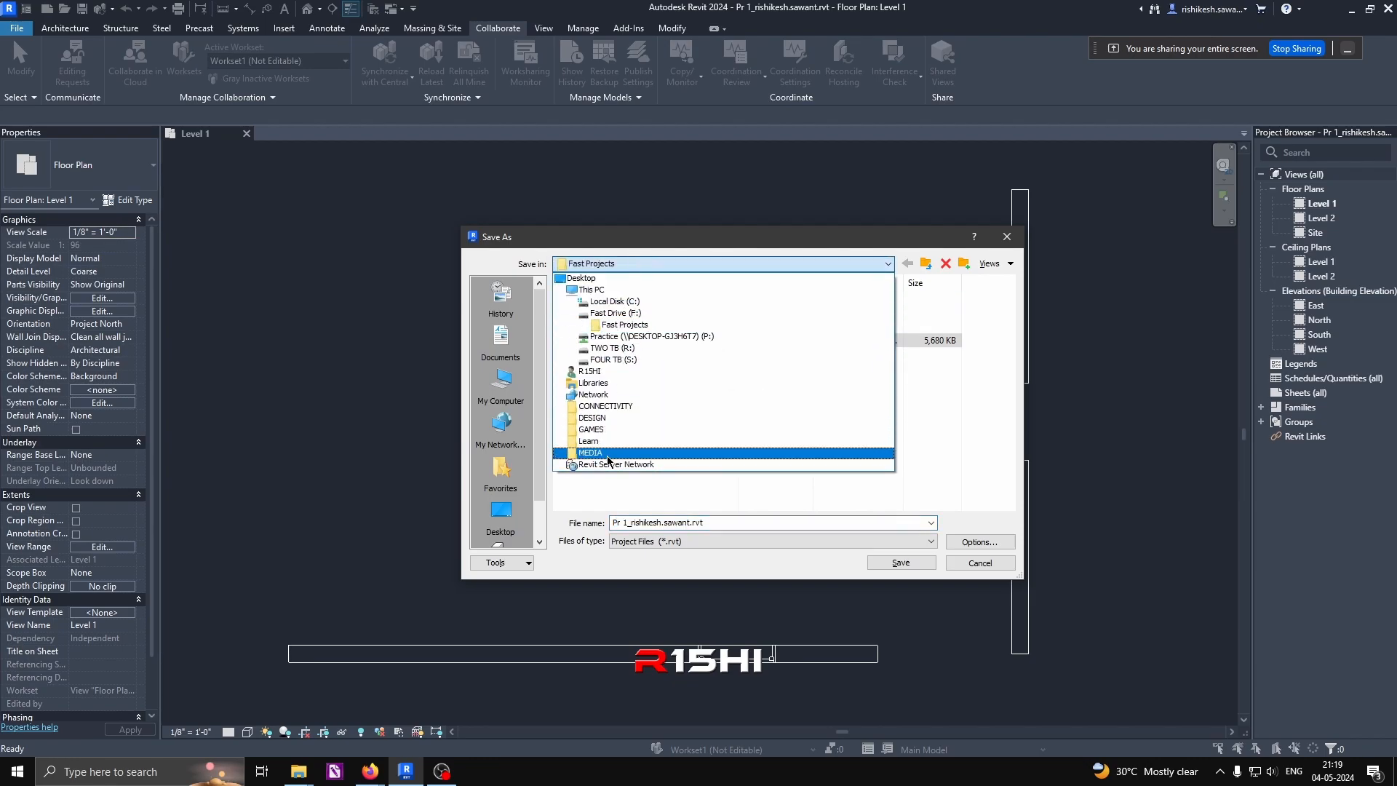
{"action": "left_click", "coordinate": [677, 337]}
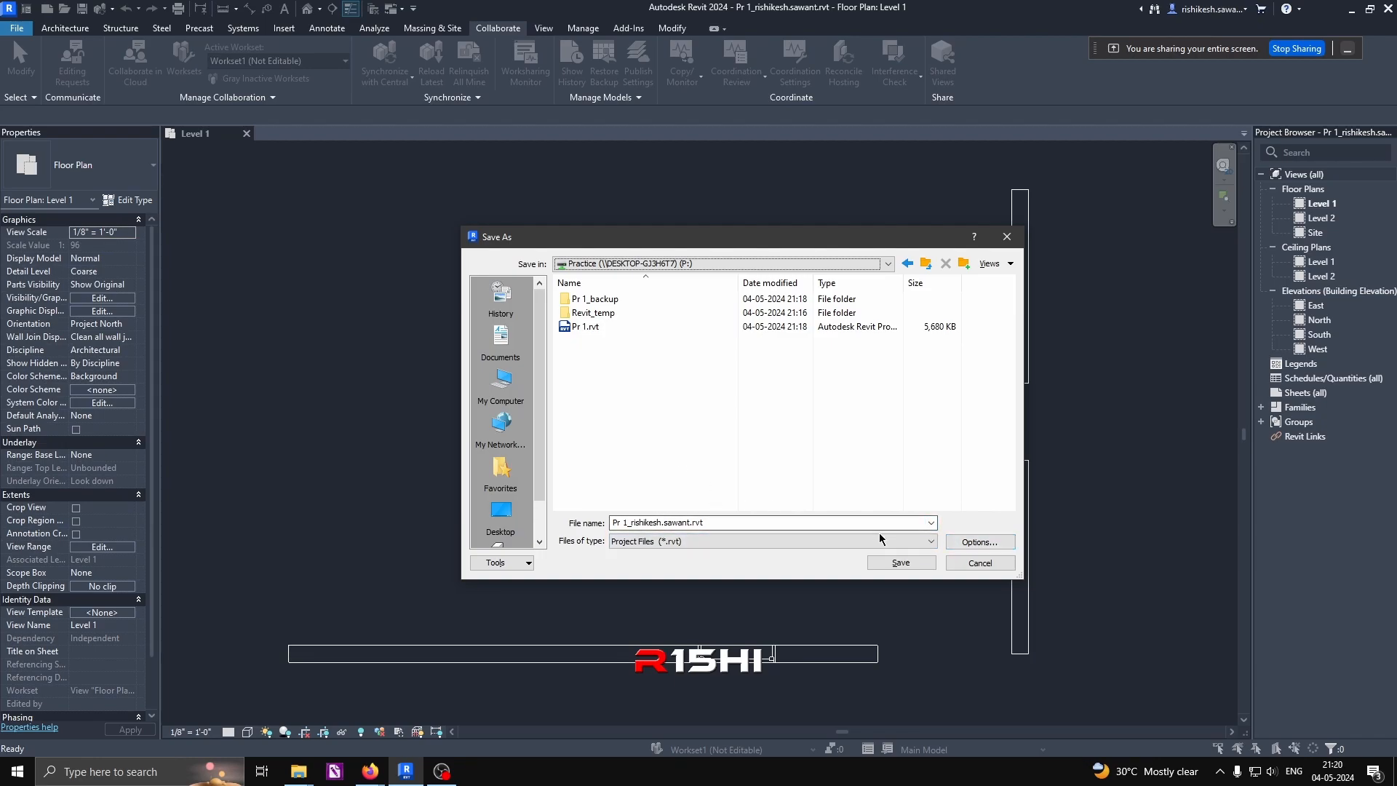
{"action": "left_click", "coordinate": [971, 542]}
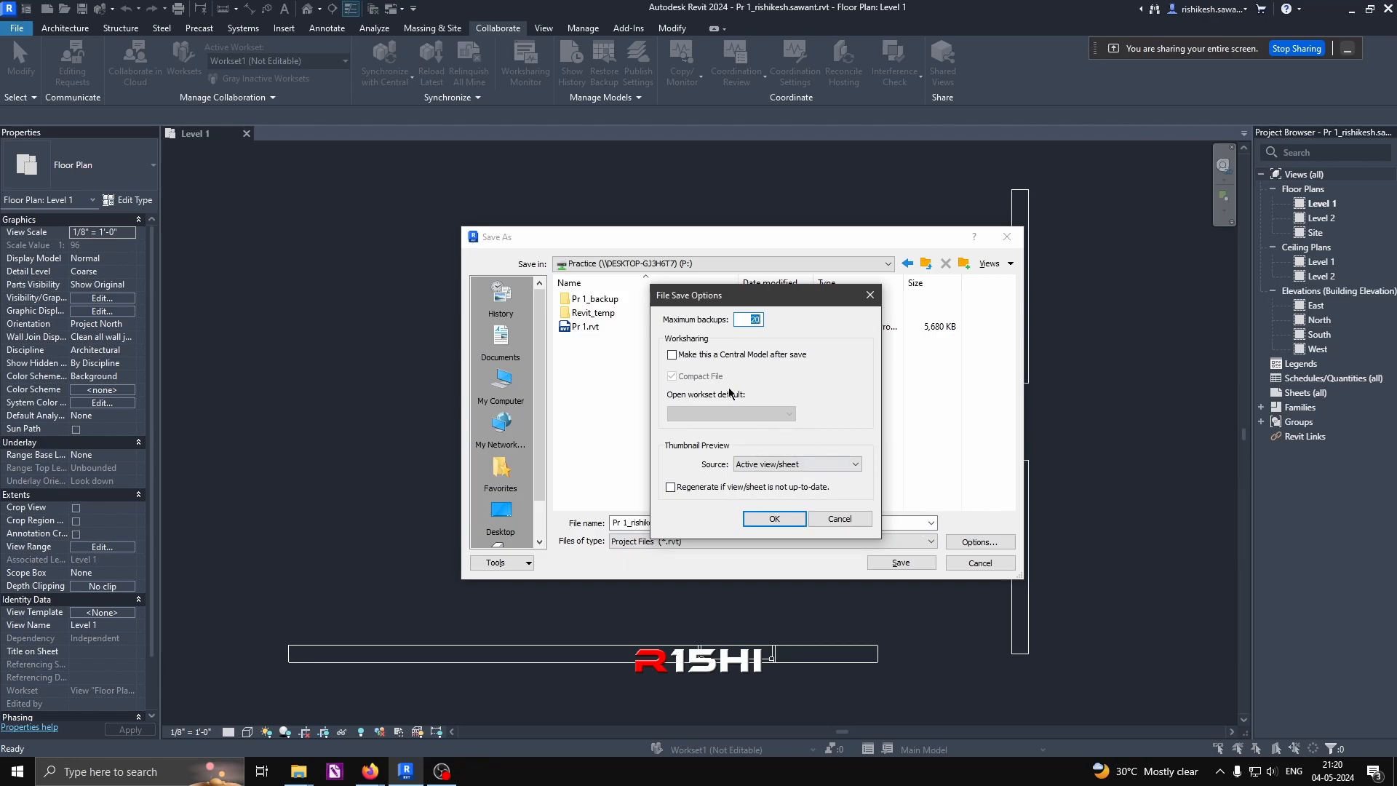
{"action": "left_click", "coordinate": [769, 519]}
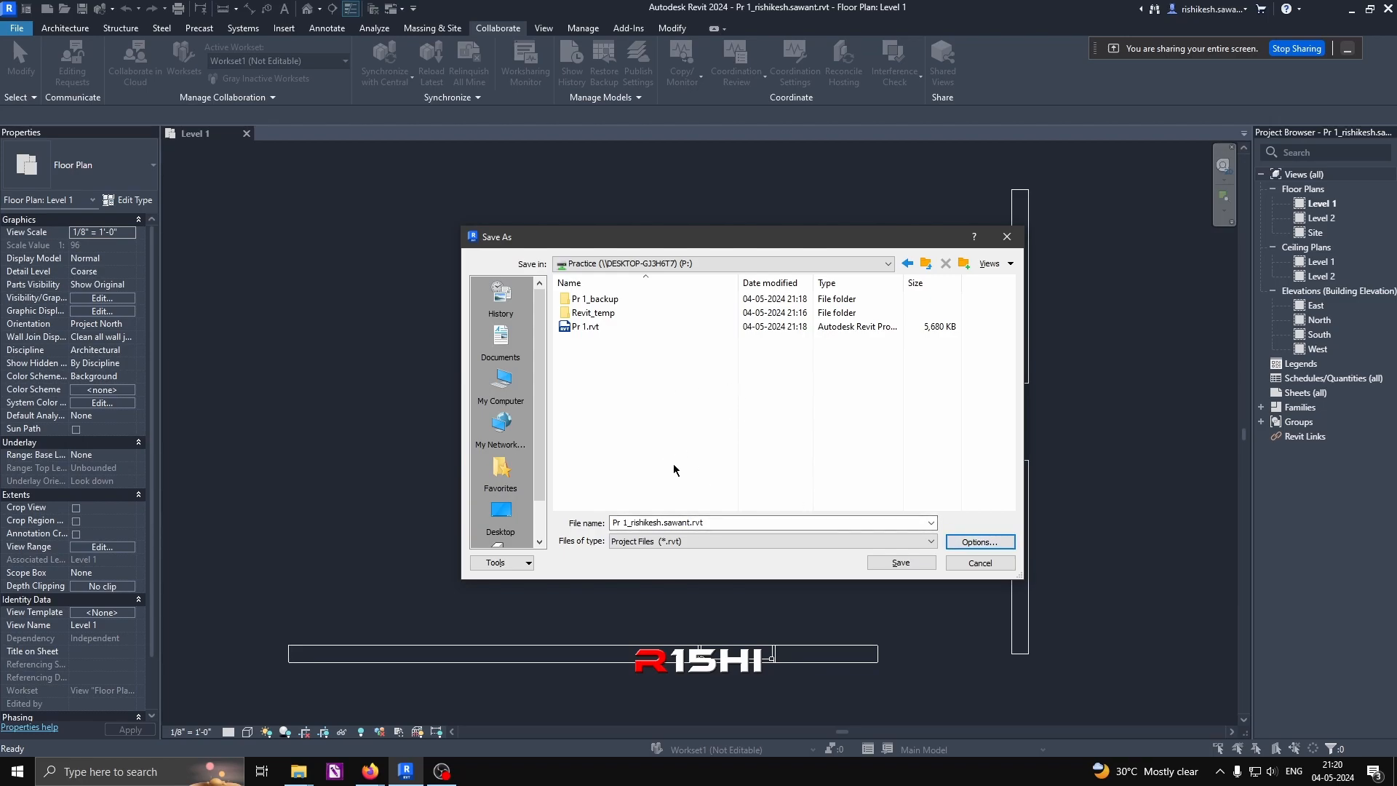
{"action": "left_click", "coordinate": [664, 524]}
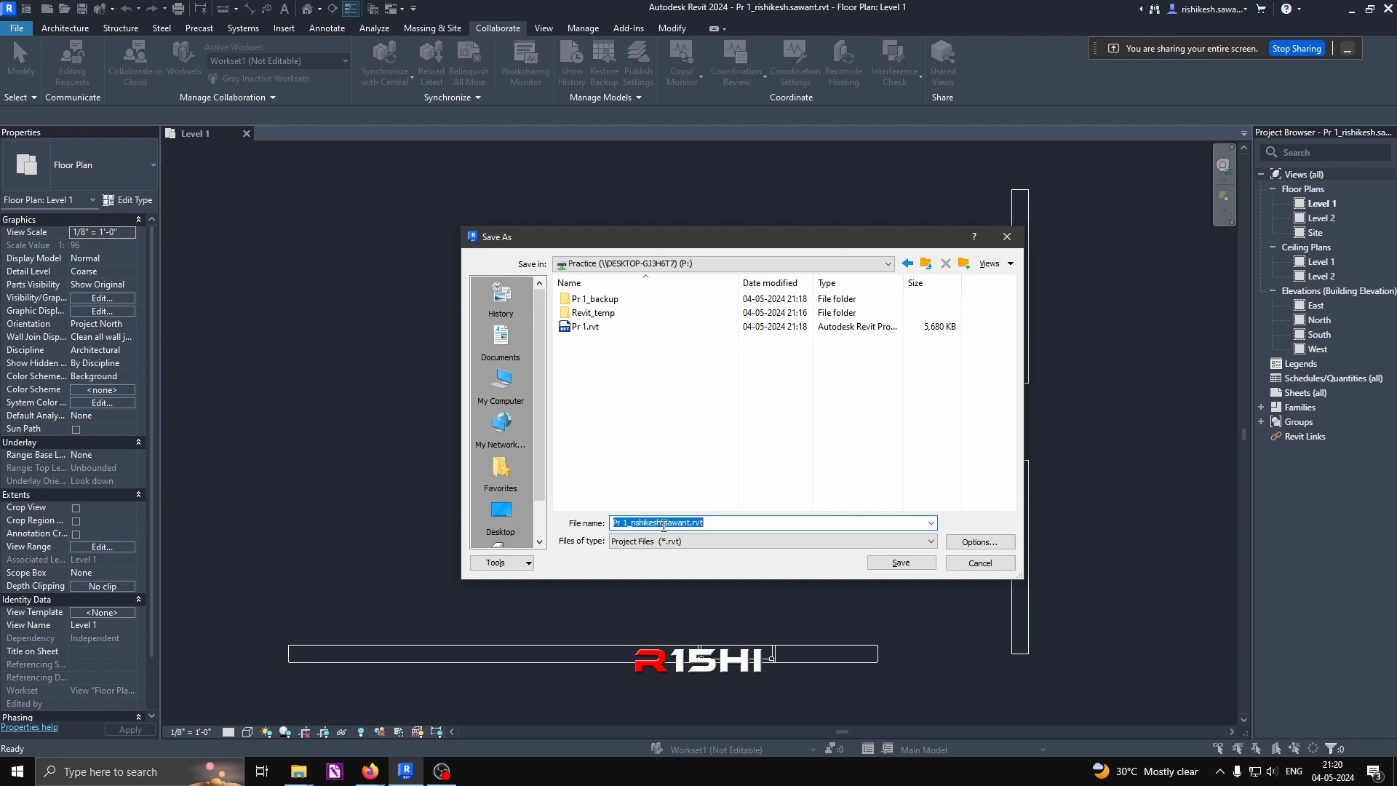
{"action": "left_click", "coordinate": [610, 382]}
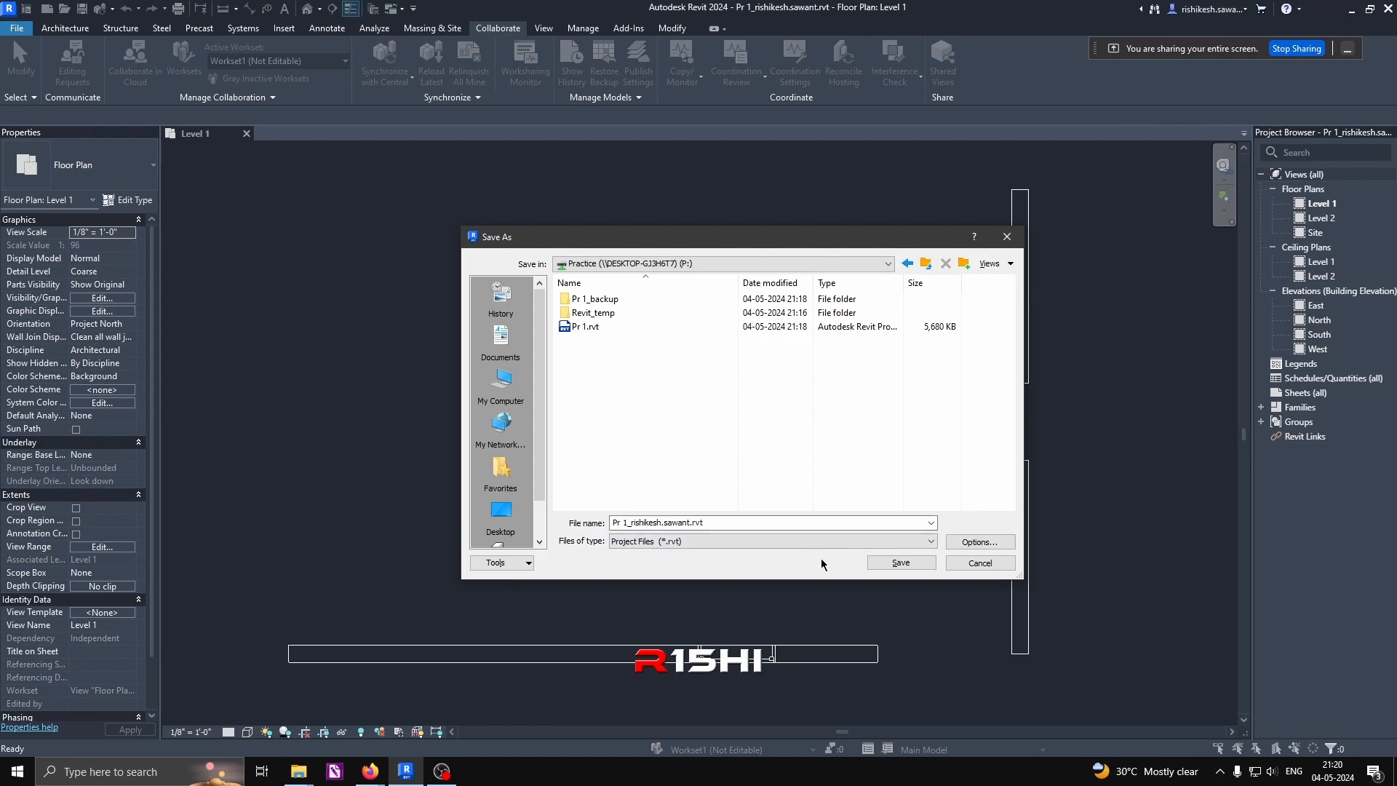
{"action": "left_click", "coordinate": [899, 563]}
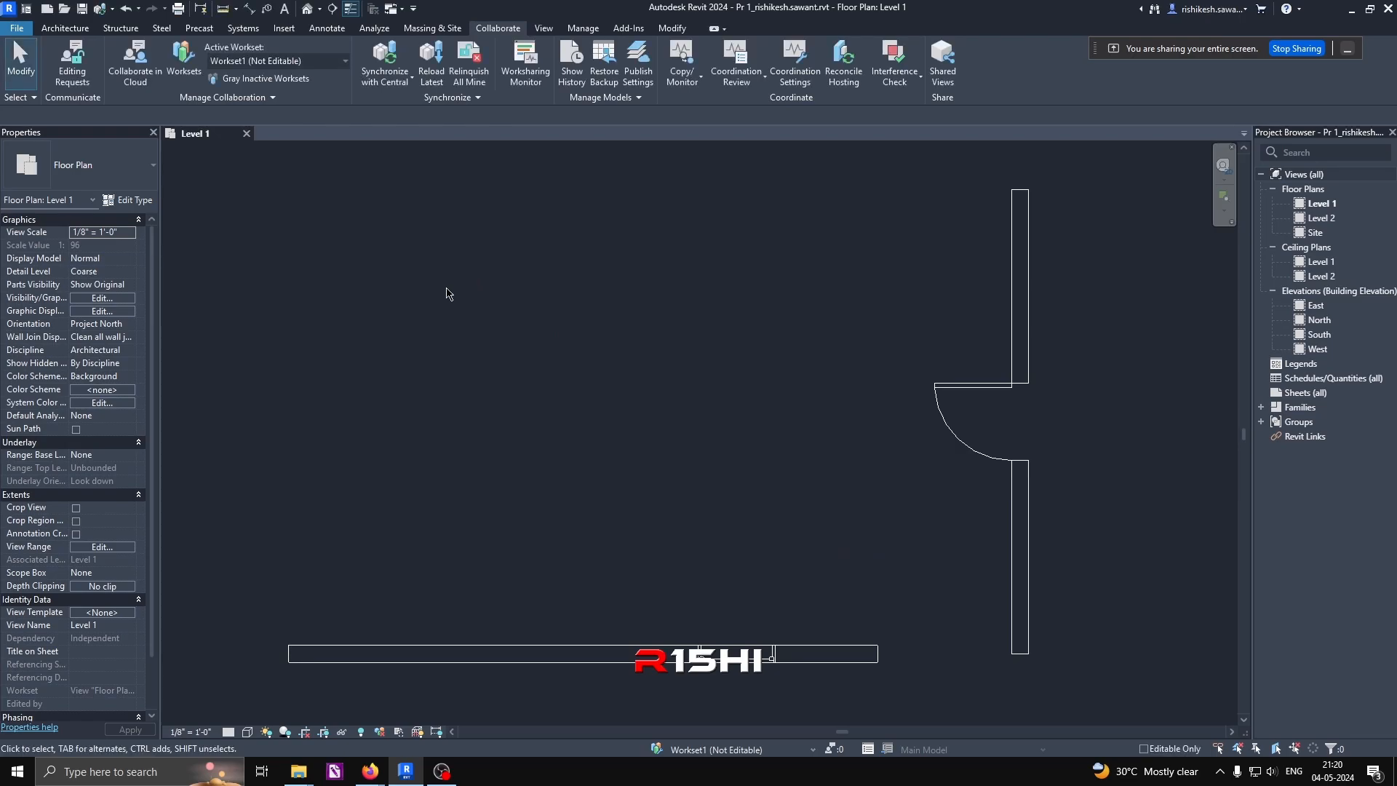
Step: Close the model and open the saved copy from the Practice (P:) drive detached from central, discarding its worksets
{"action": "left_click", "coordinate": [246, 133]}
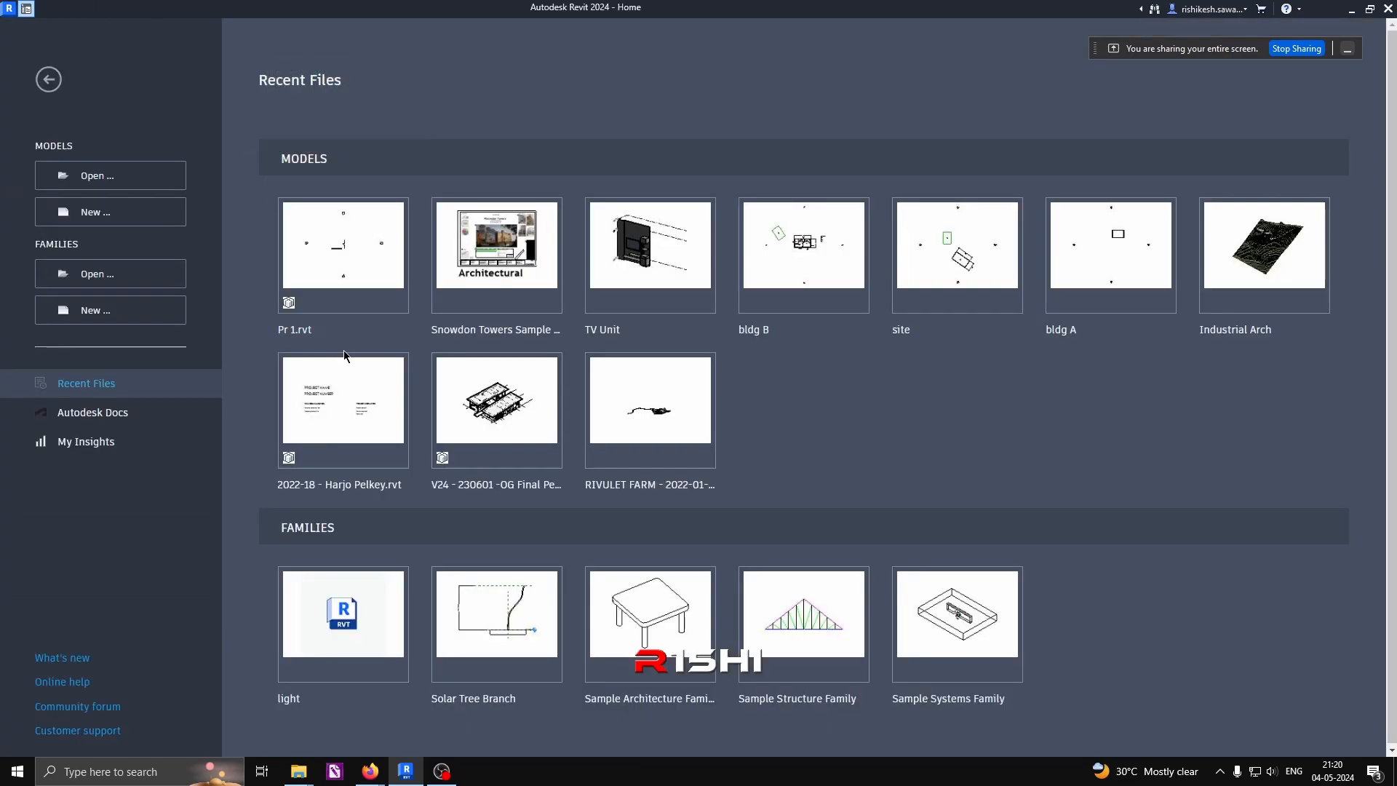
{"action": "left_click", "coordinate": [104, 177]}
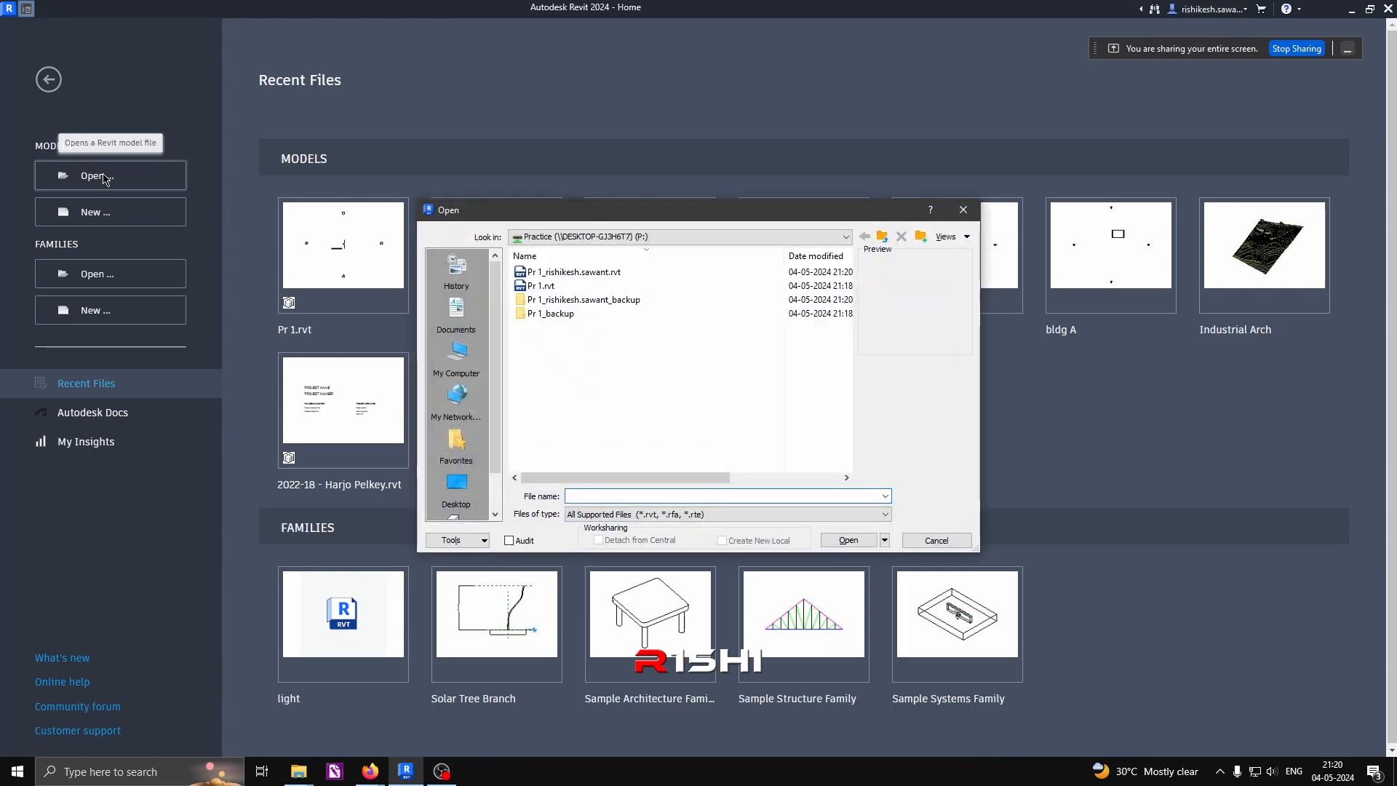
{"action": "left_click", "coordinate": [574, 271]}
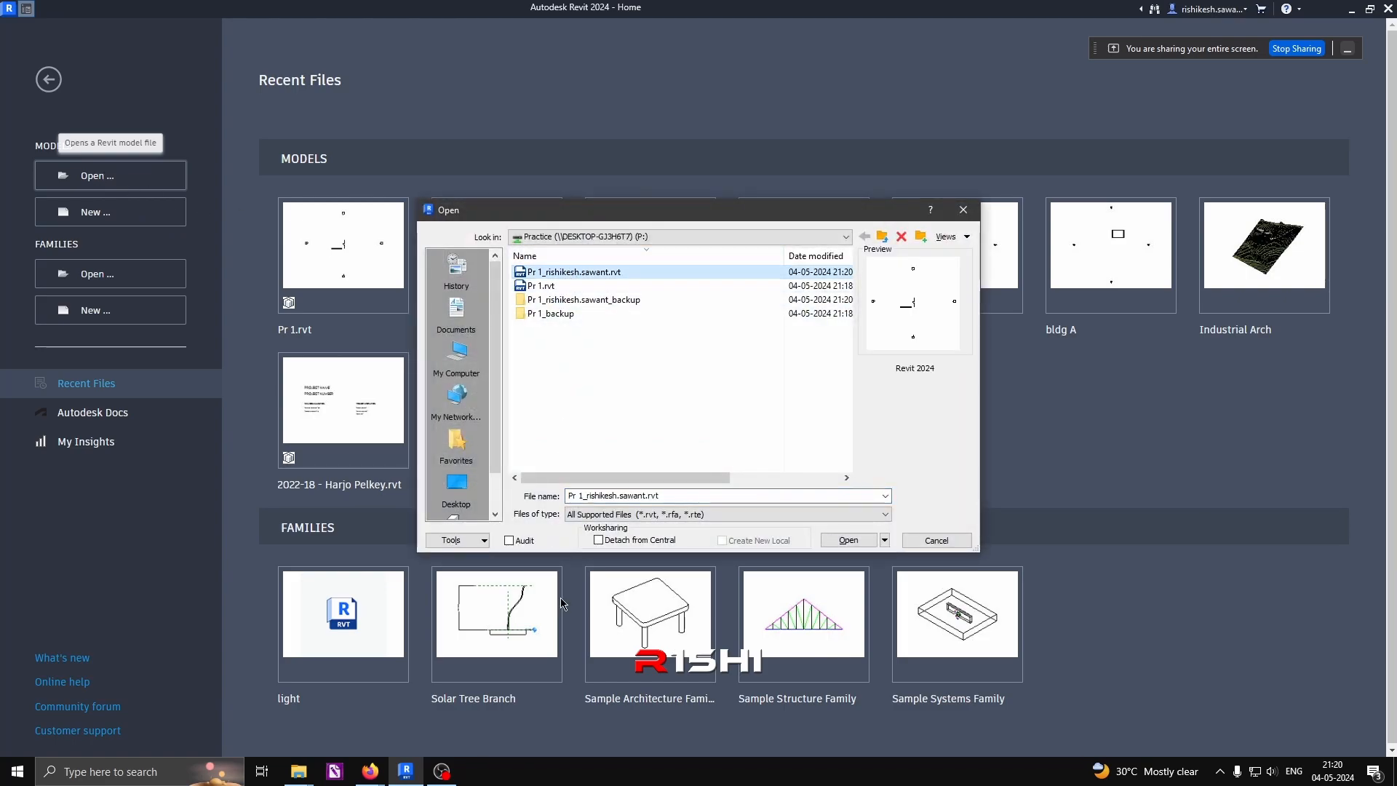
{"action": "left_click", "coordinate": [598, 540]}
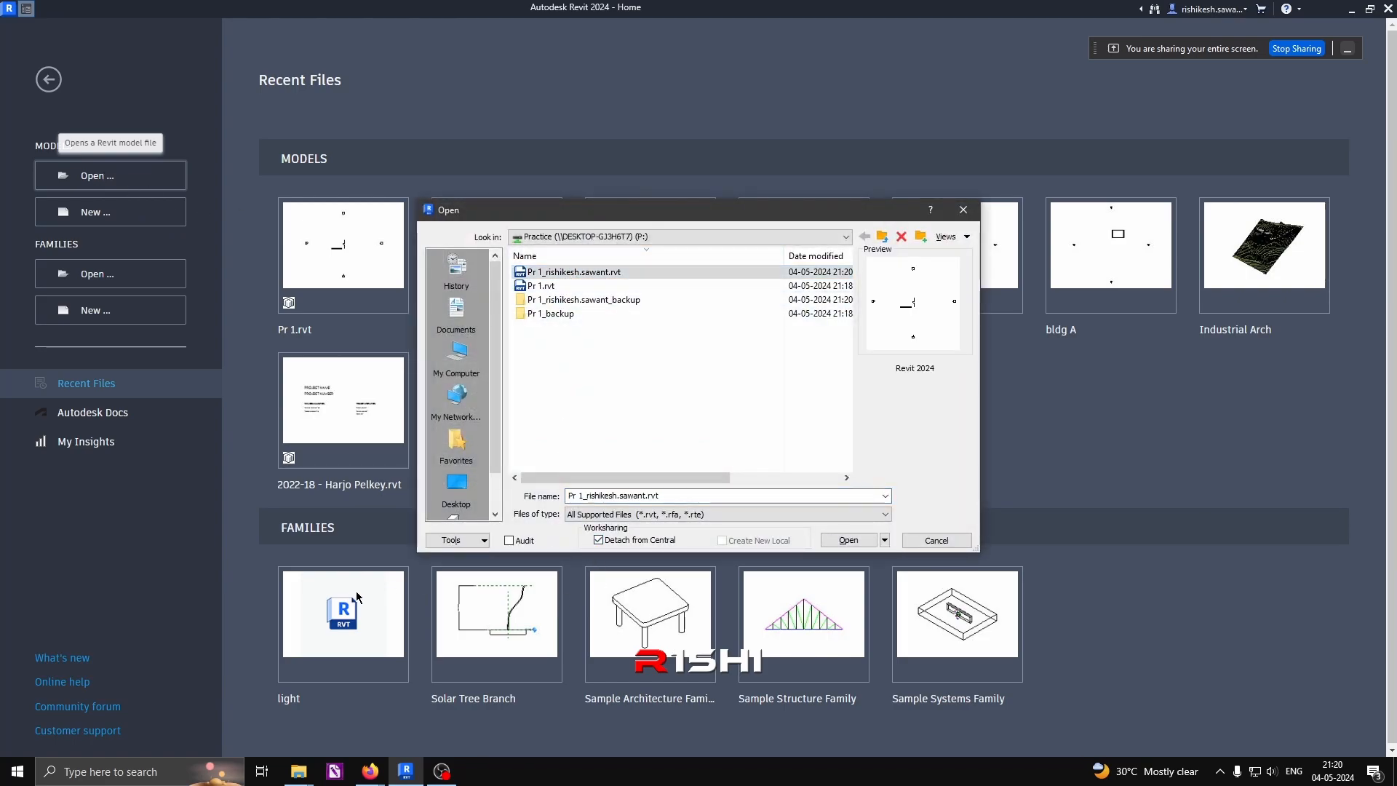
{"action": "left_click", "coordinate": [848, 540]}
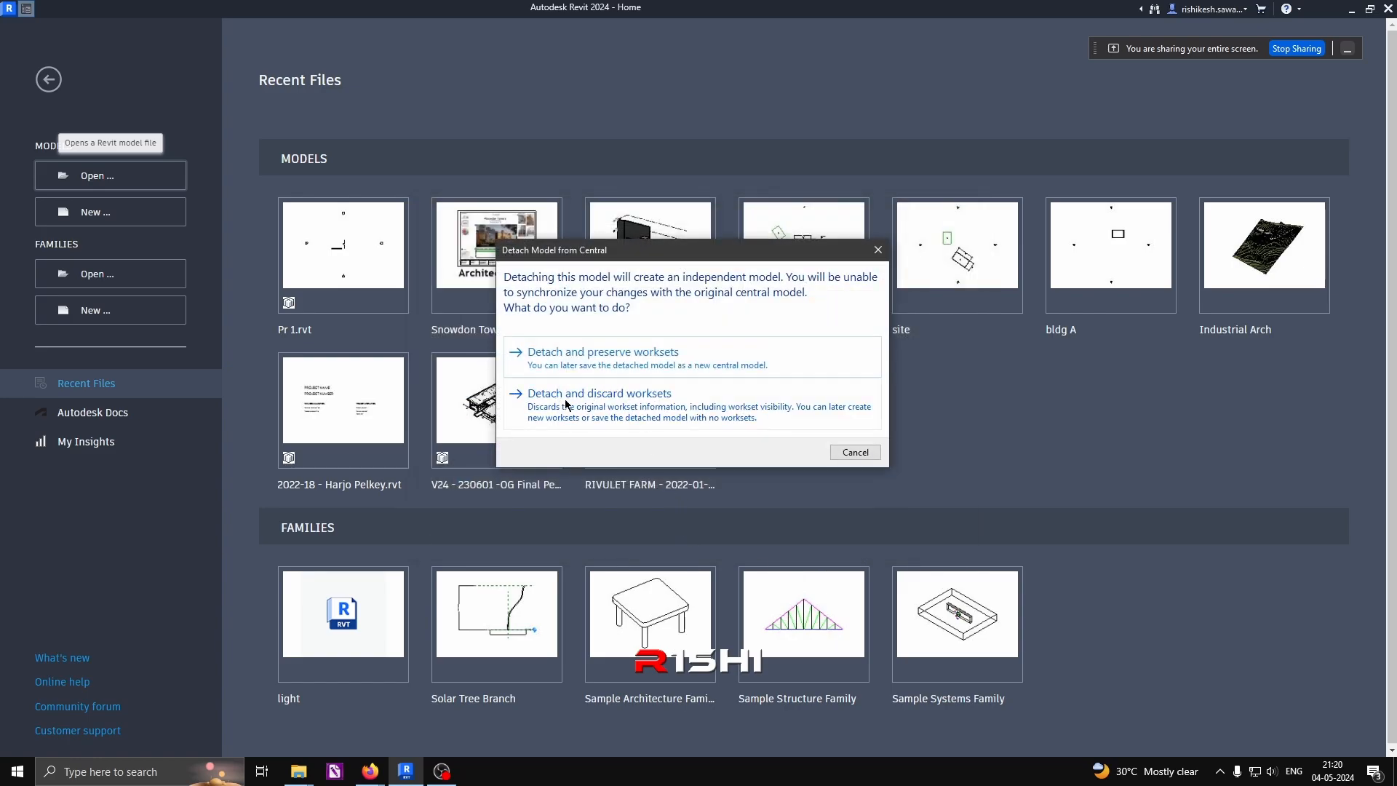
{"action": "left_click", "coordinate": [617, 417]}
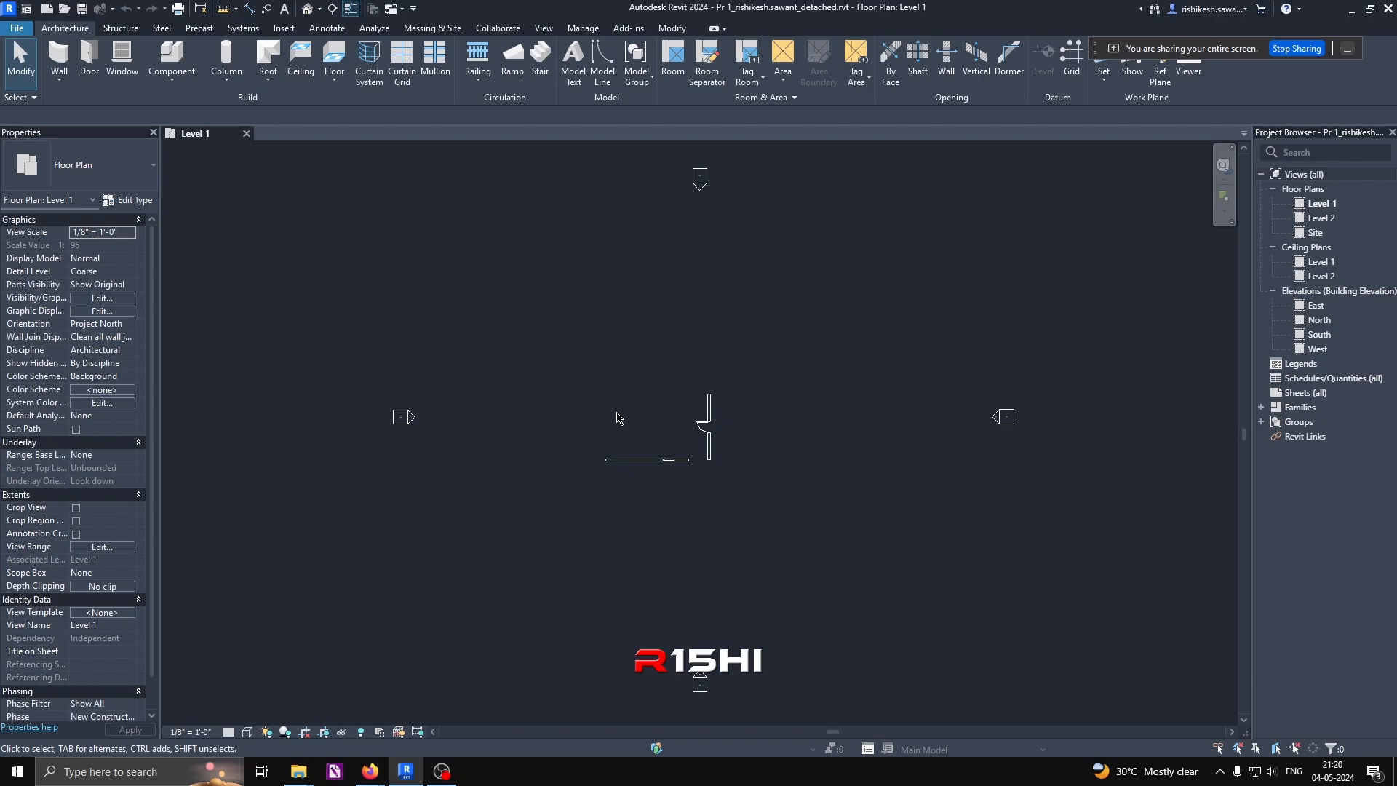
Step: Save the detached model to the Practice (P:) drive under the suggested file name ending in _detached, with the save options unchanged
{"action": "scroll", "coordinate": [626, 420], "scroll_direction": "up", "scroll_amount": 3}
{"action": "middle_click_drag", "start_coordinate": [729, 428], "coordinate": [816, 358]}
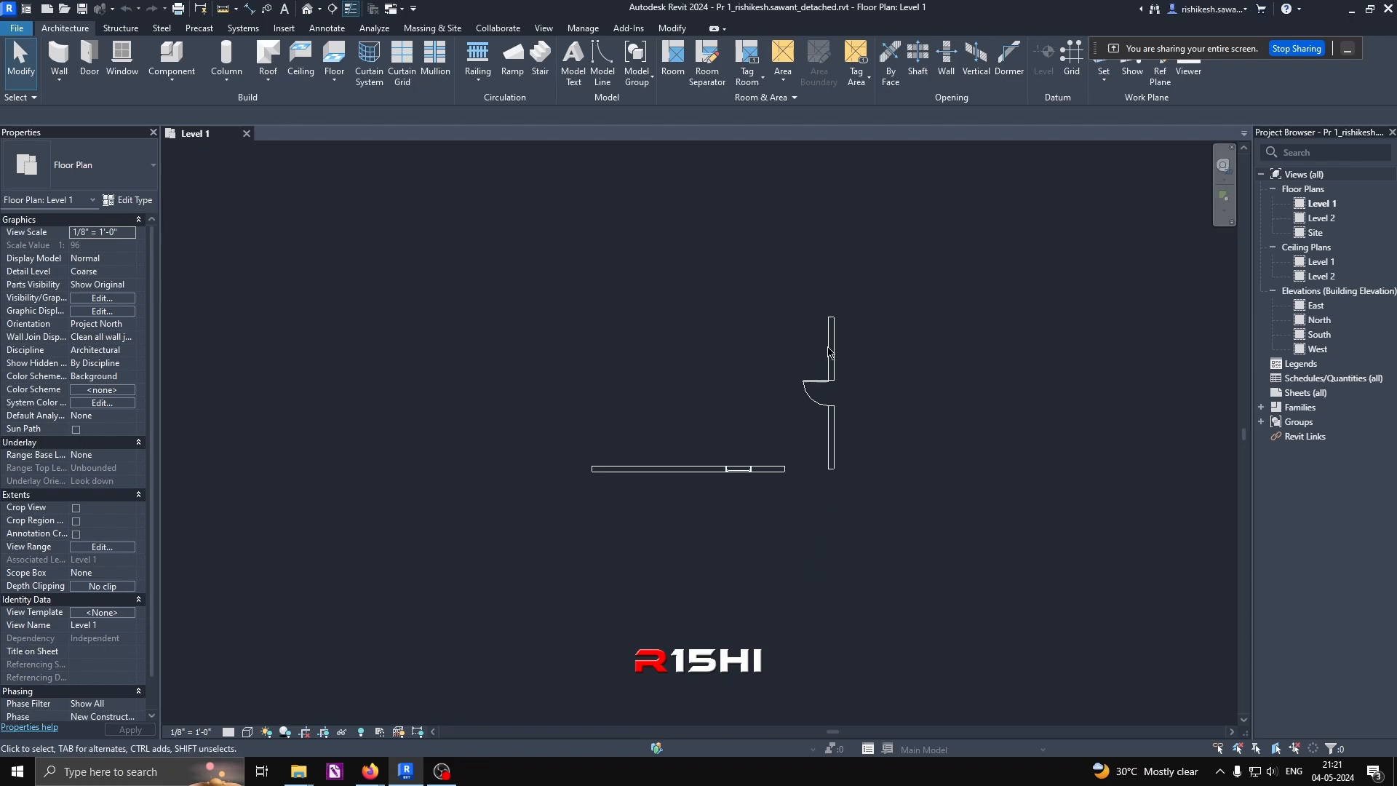
{"action": "middle_click_drag", "start_coordinate": [754, 395], "coordinate": [731, 454]}
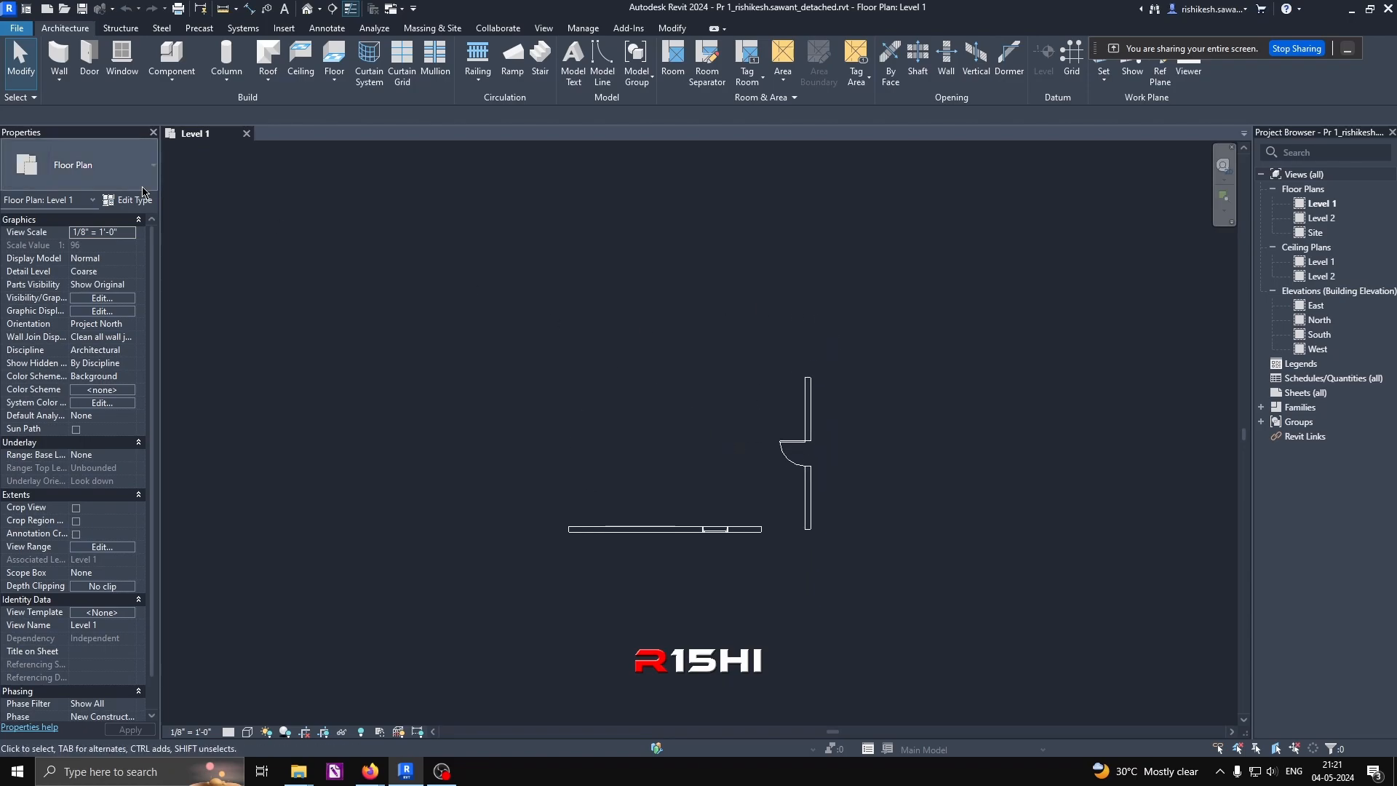
{"action": "left_click", "coordinate": [82, 8]}
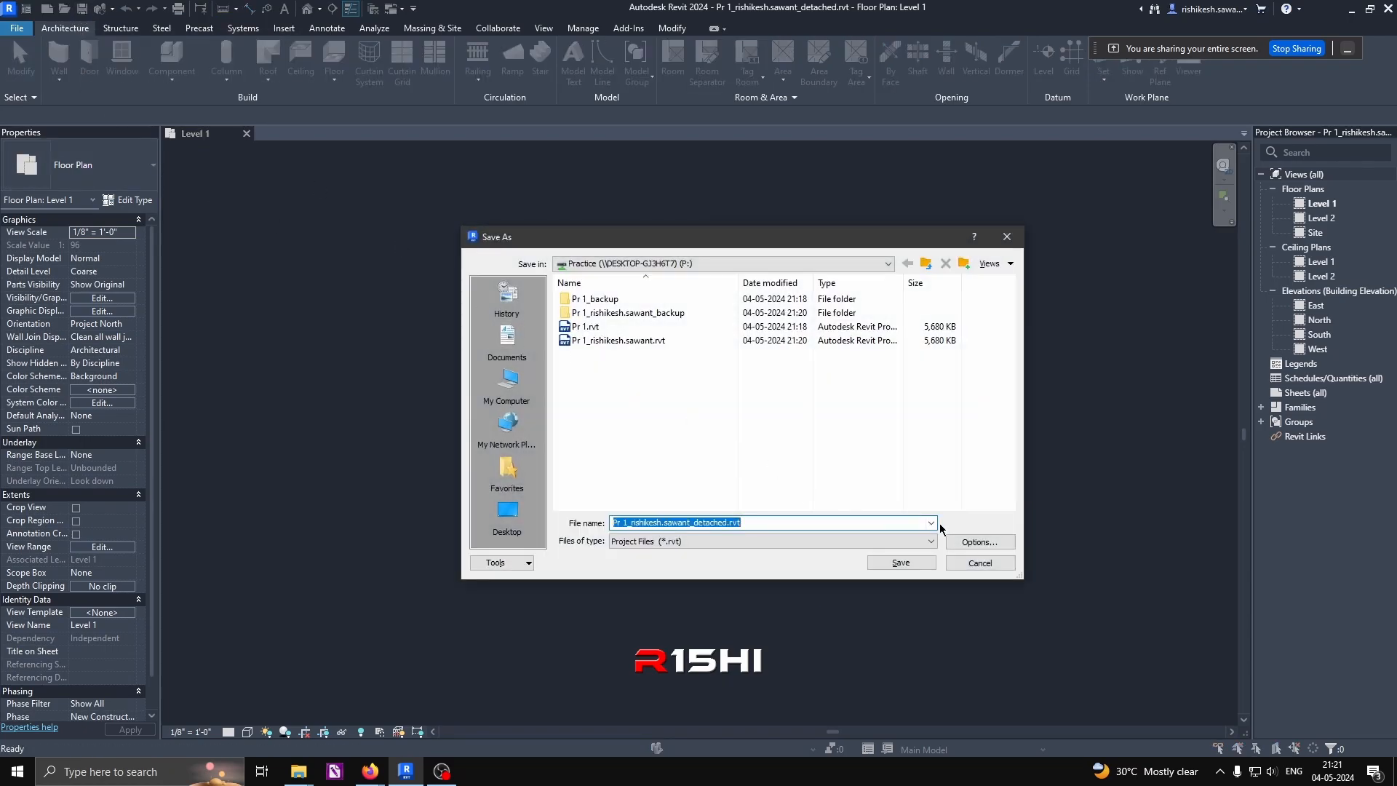
{"action": "left_click", "coordinate": [975, 542]}
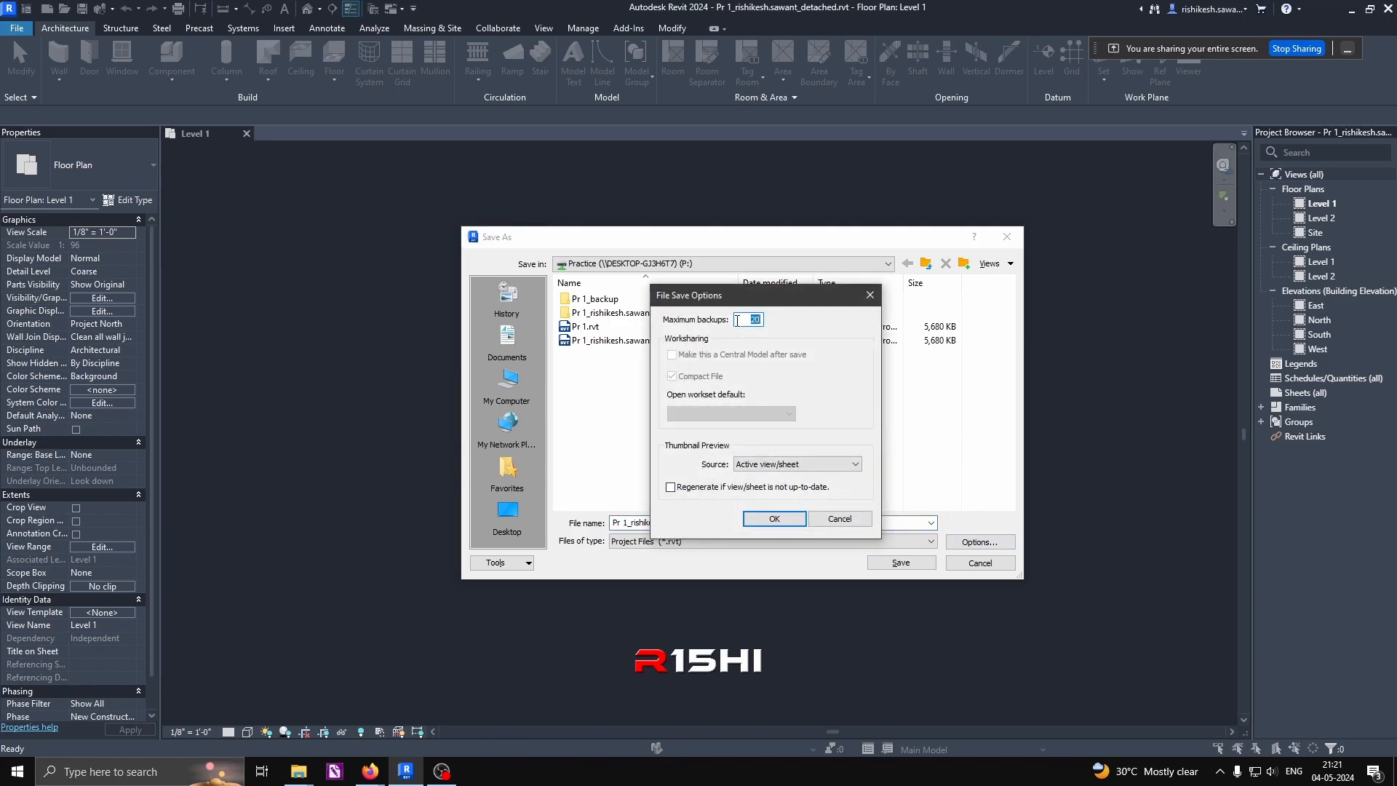
{"action": "left_click", "coordinate": [791, 514]}
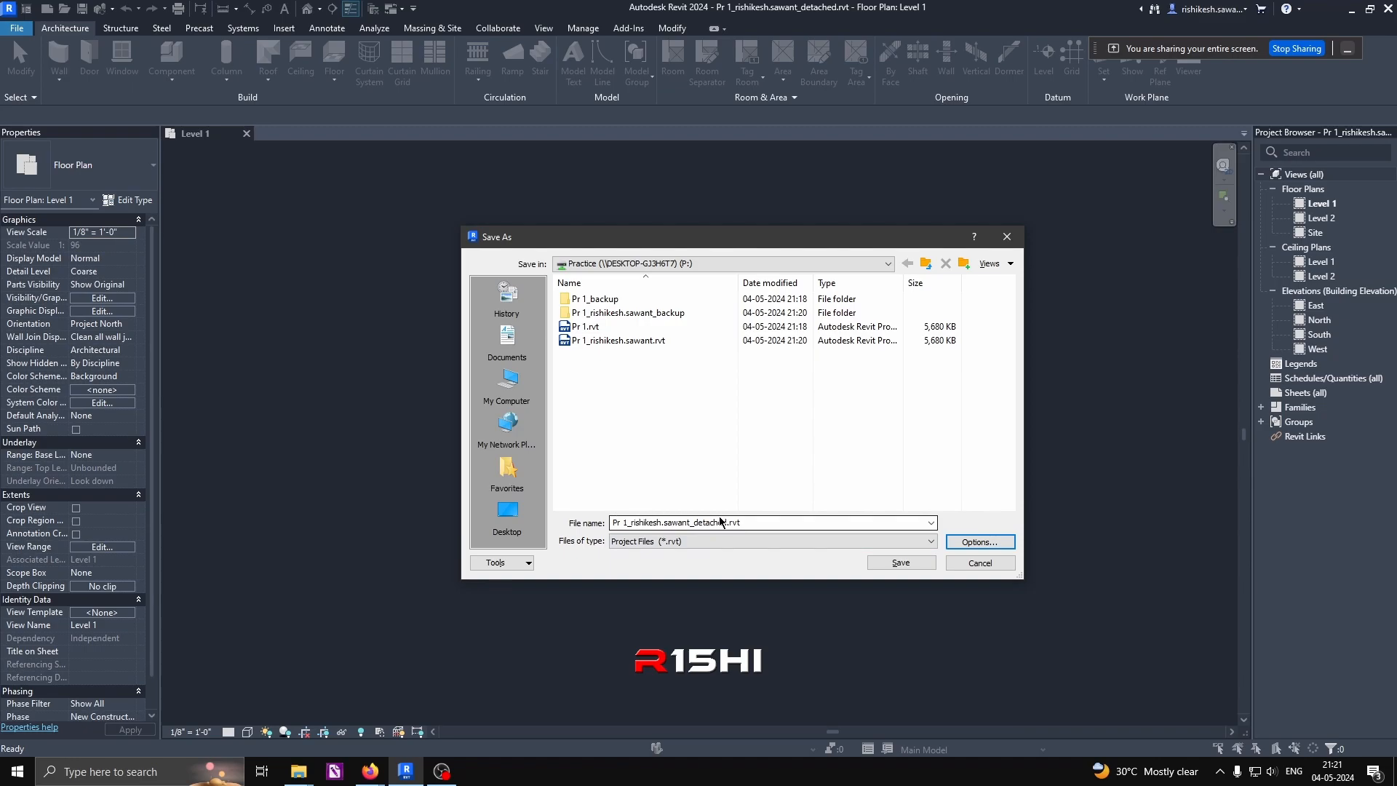
{"action": "left_click", "coordinate": [909, 564]}
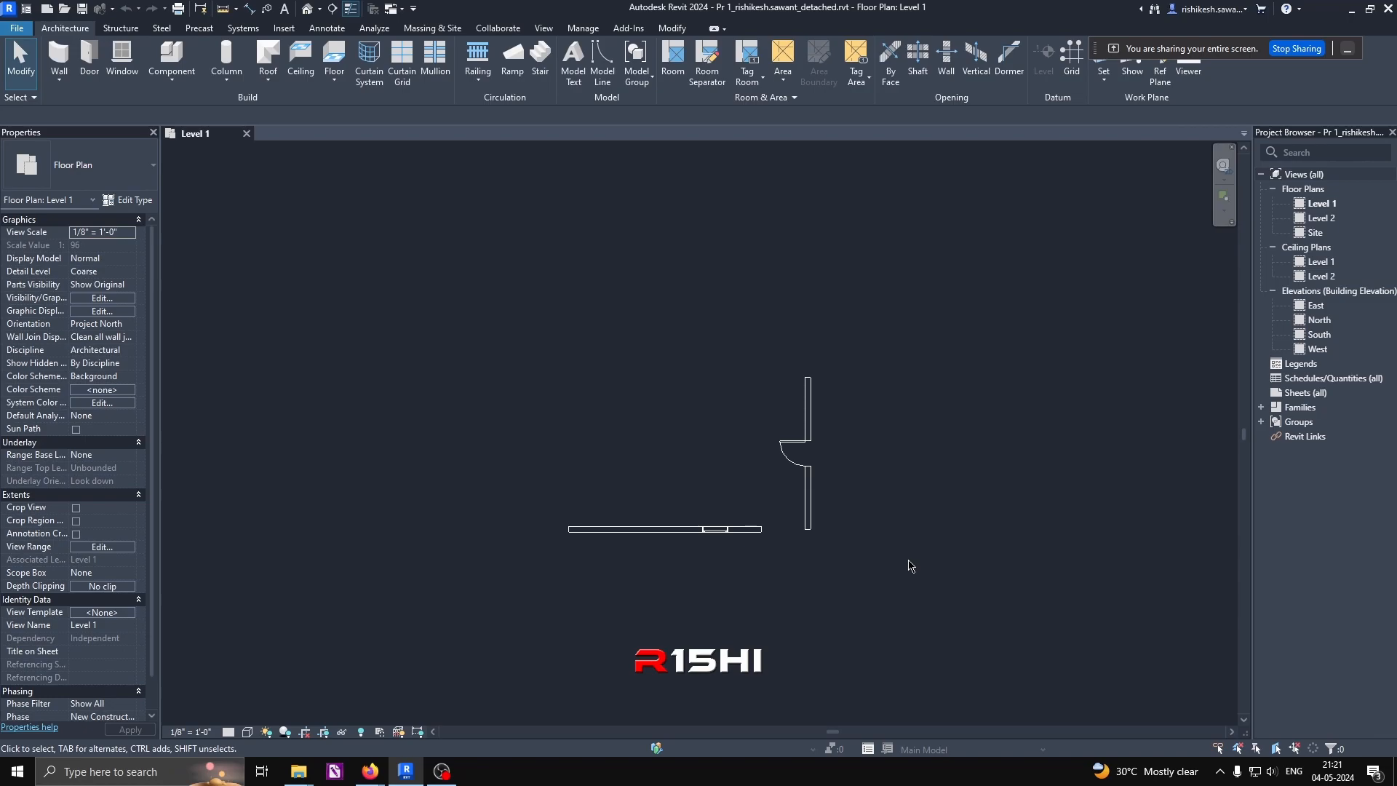
Step: Review the workset names proposed for enabling worksharing in the detached model, and leave worksharing disabled
{"action": "left_click", "coordinate": [657, 748]}
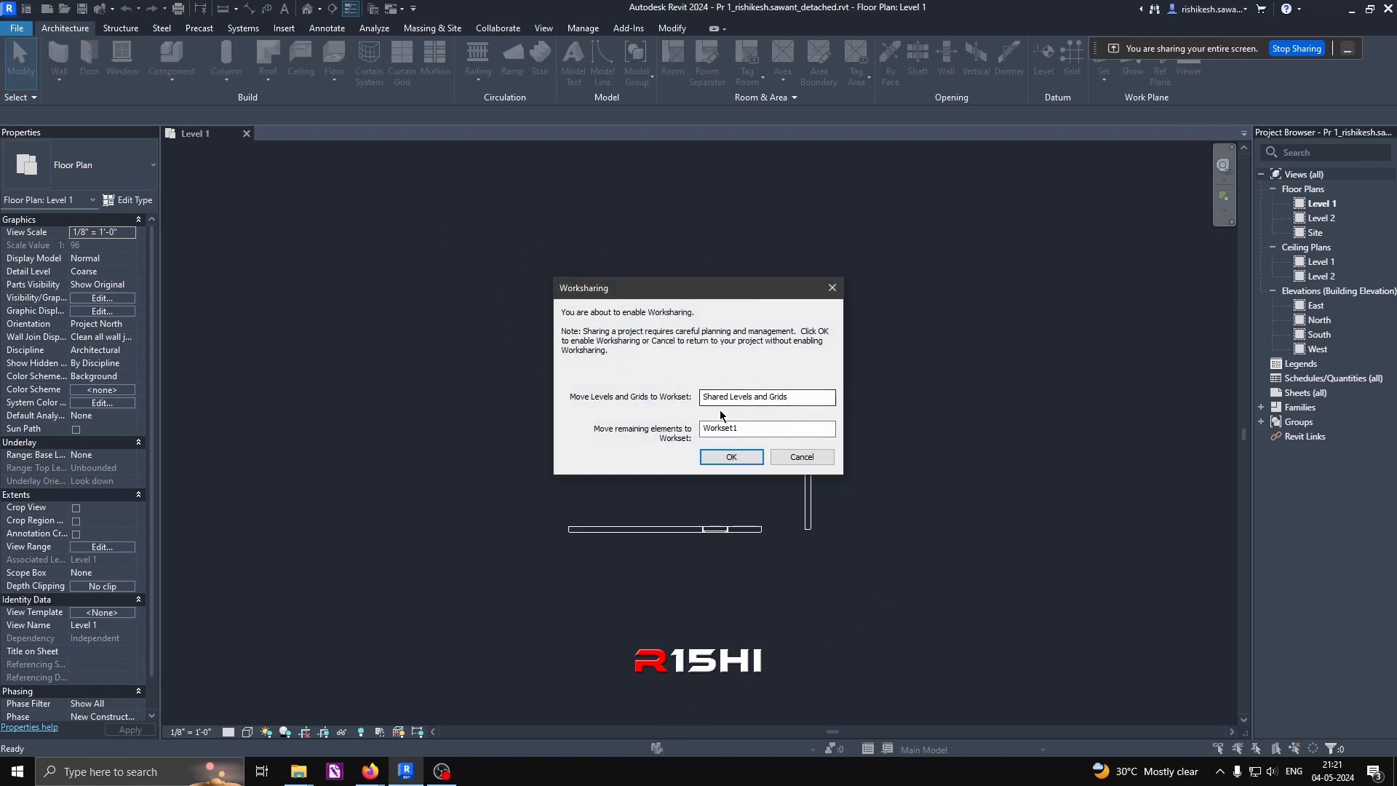
{"action": "left_click", "coordinate": [802, 457]}
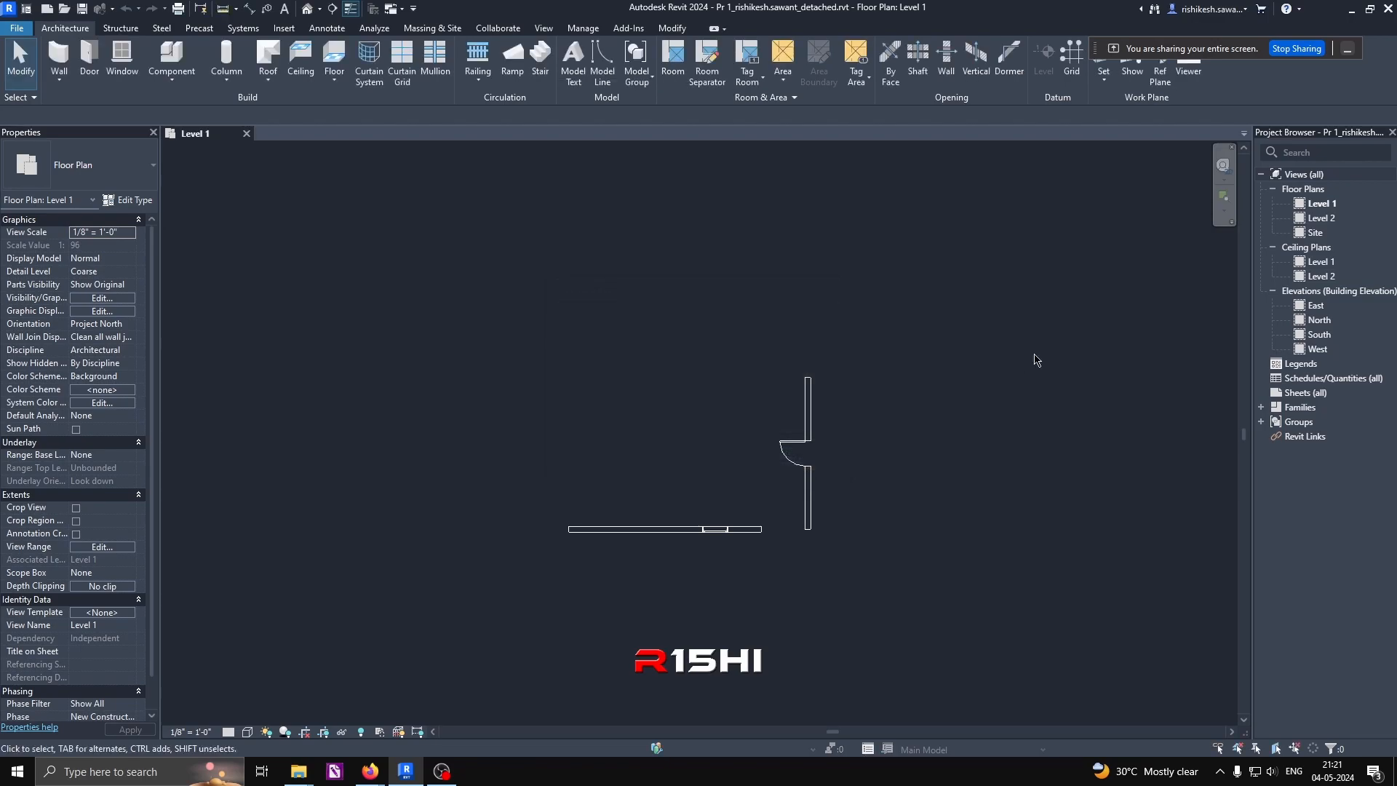
{"action": "scroll", "coordinate": [710, 509], "scroll_direction": "up", "scroll_amount": 2}
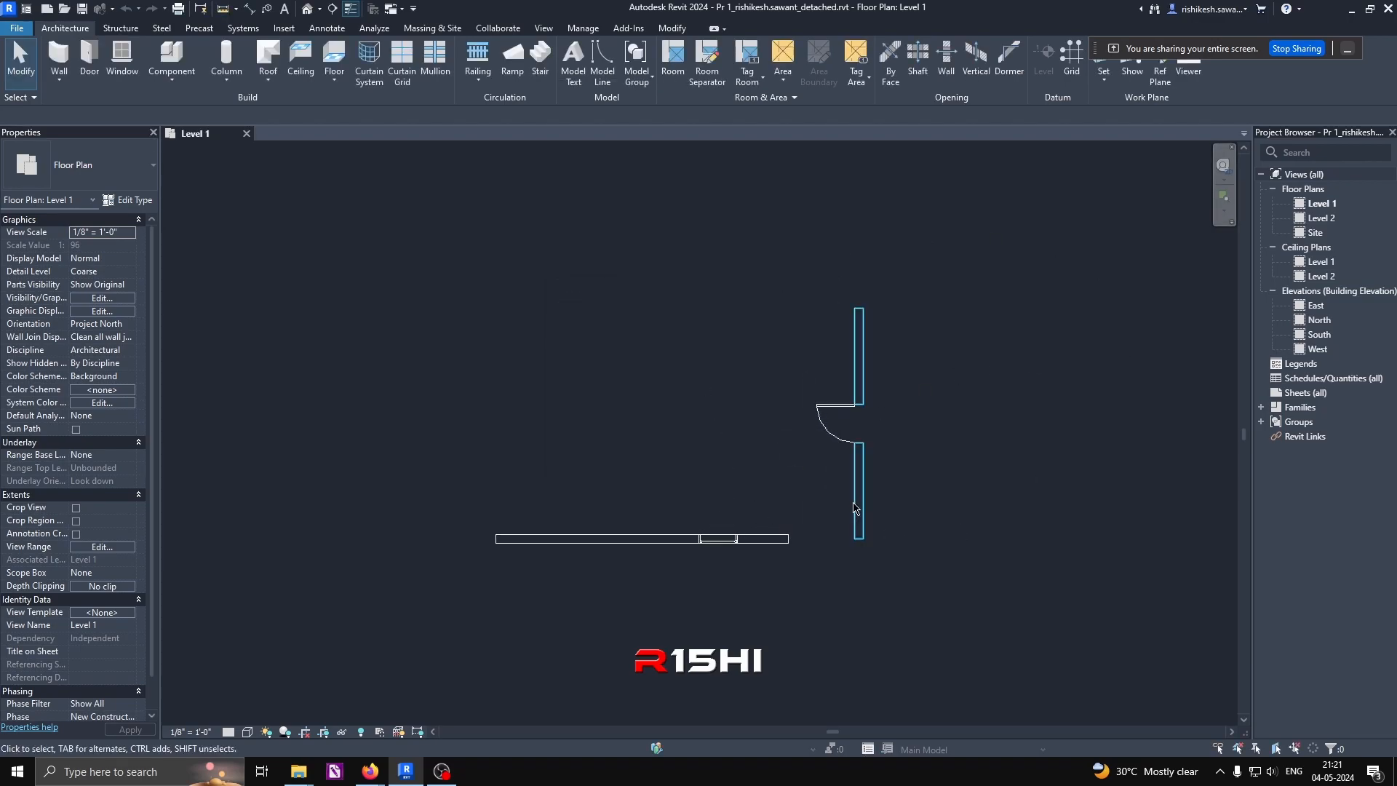
{"action": "scroll", "coordinate": [661, 542], "scroll_direction": "down", "scroll_amount": 2}
{"action": "scroll", "coordinate": [844, 418], "scroll_direction": "down", "scroll_amount": 1}
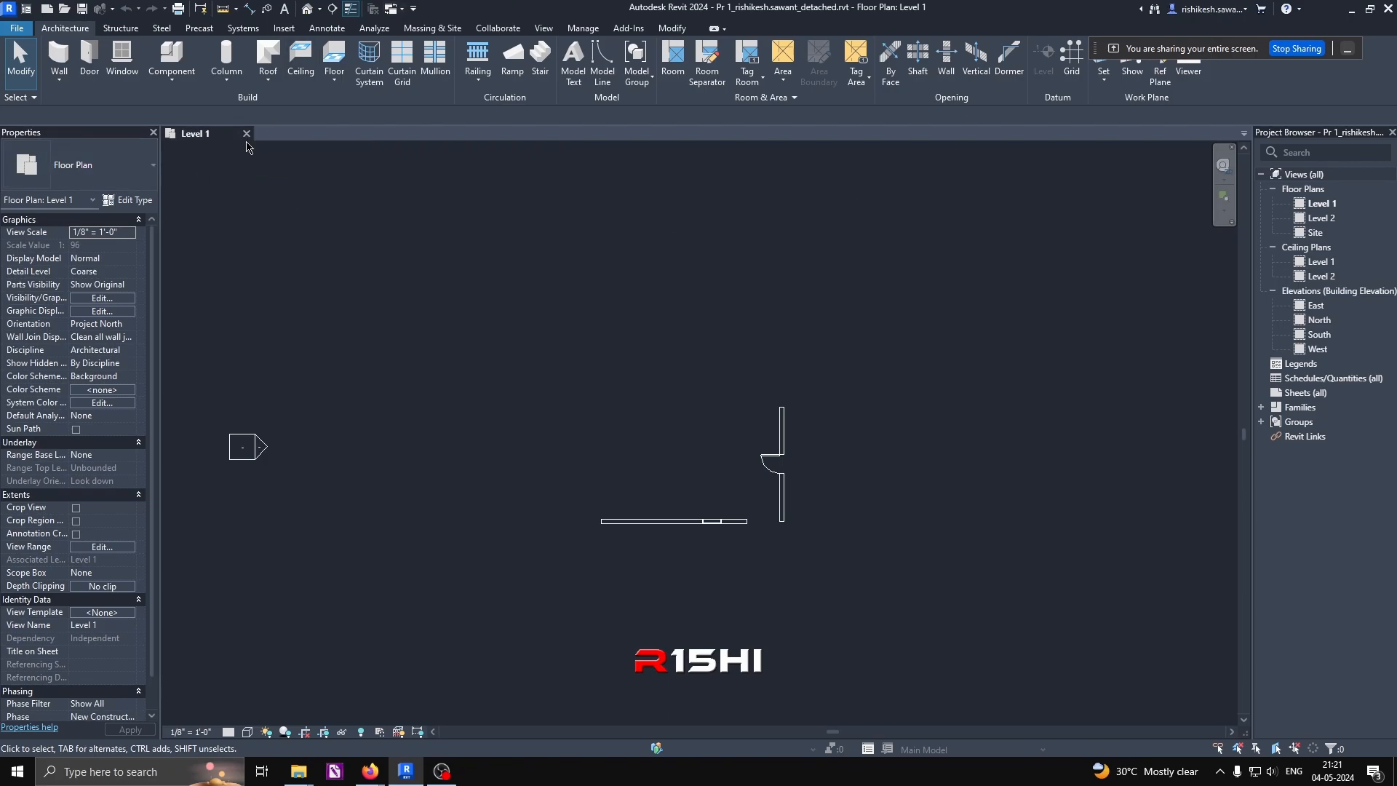
{"action": "left_click_drag", "start_coordinate": [389, 211], "coordinate": [479, 336]}
{"action": "left_click_drag", "start_coordinate": [448, 285], "coordinate": [495, 322]}
Step: Close the detached model and open Pr 1.rvt from the Practice (P:) drive as a new local file, overwriting the existing copy
{"action": "left_click", "coordinate": [246, 133]}
{"action": "left_click", "coordinate": [119, 177]}
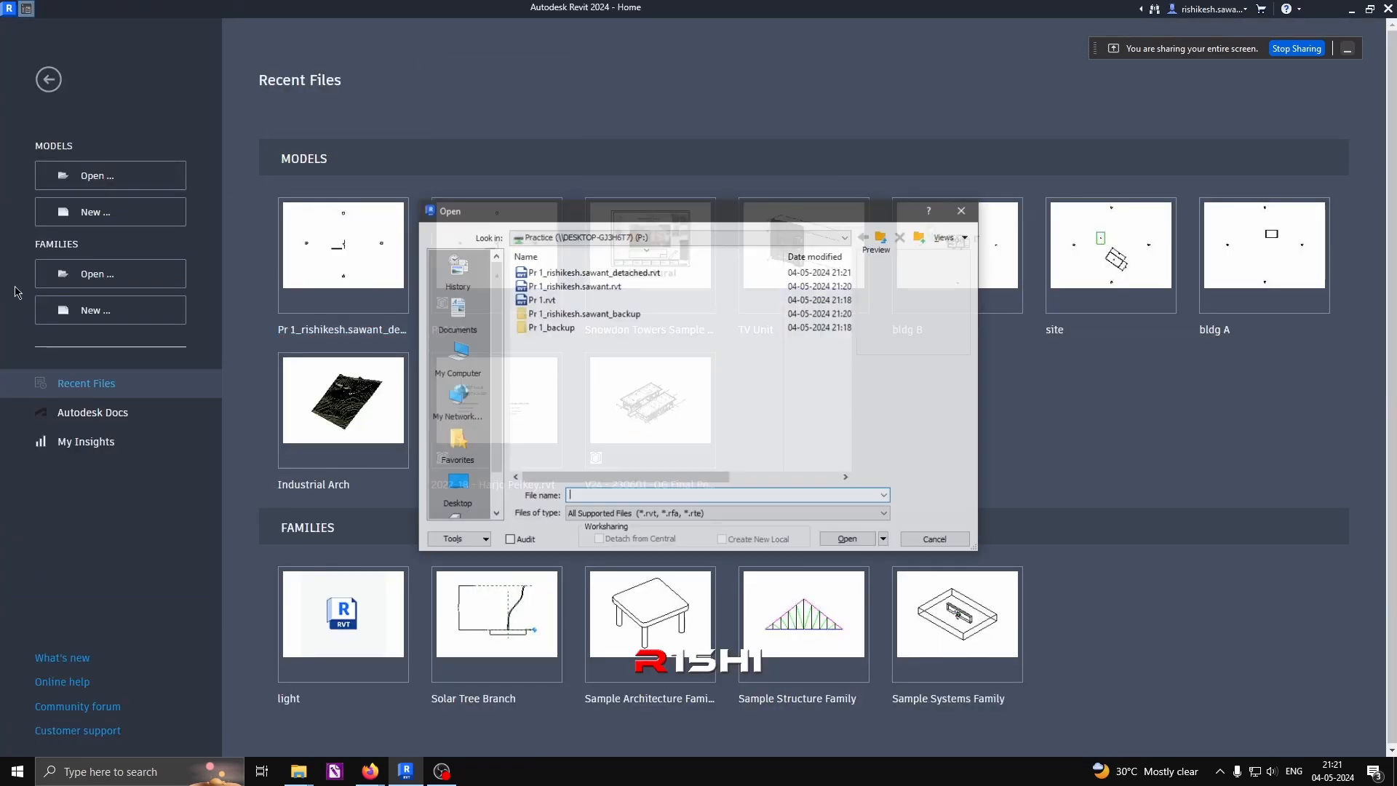
{"action": "left_click", "coordinate": [574, 299]}
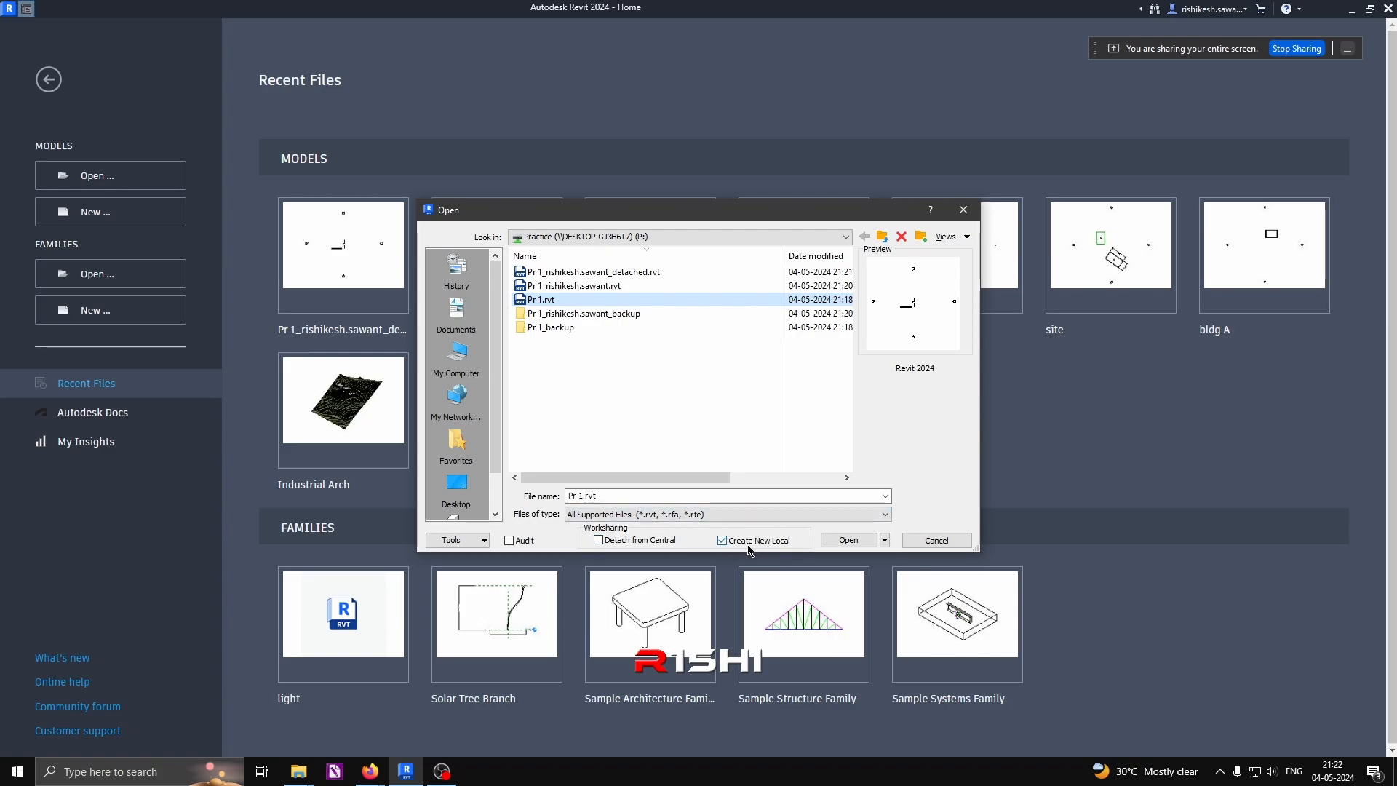
{"action": "left_click", "coordinate": [842, 542]}
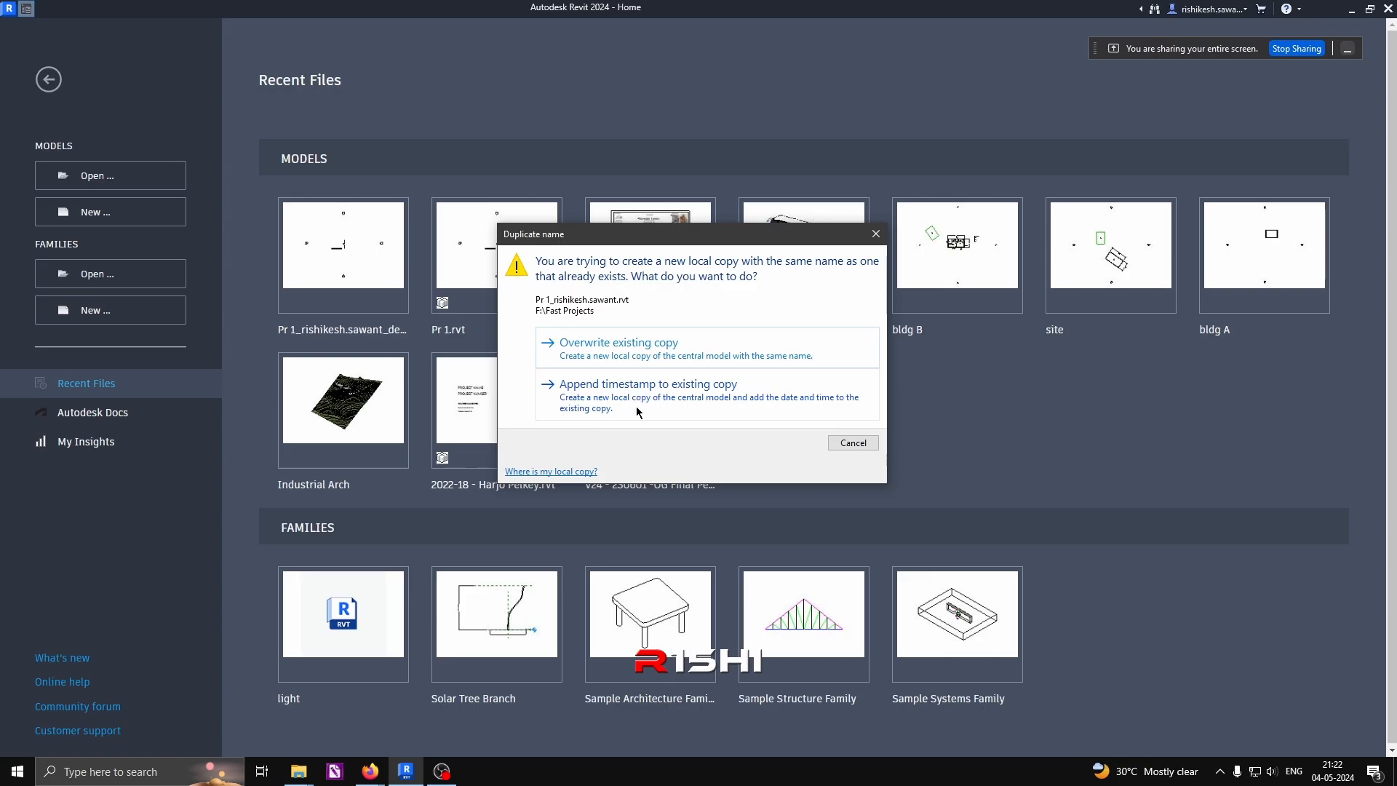
{"action": "left_click", "coordinate": [576, 353]}
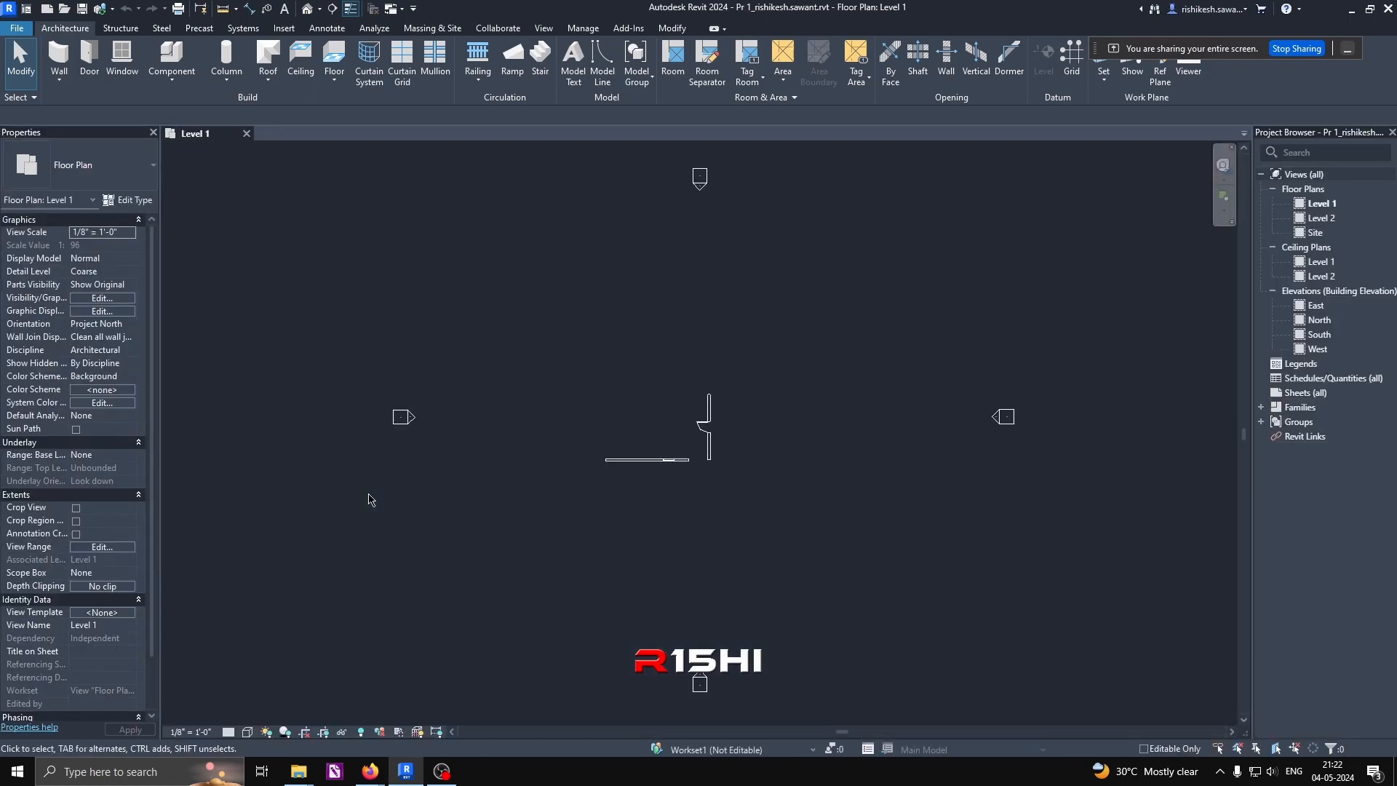
Step: Synchronize with the central model Pr 1.rvt, saving the local file before and after synchronizing, and save the local project
{"action": "left_click", "coordinate": [99, 10]}
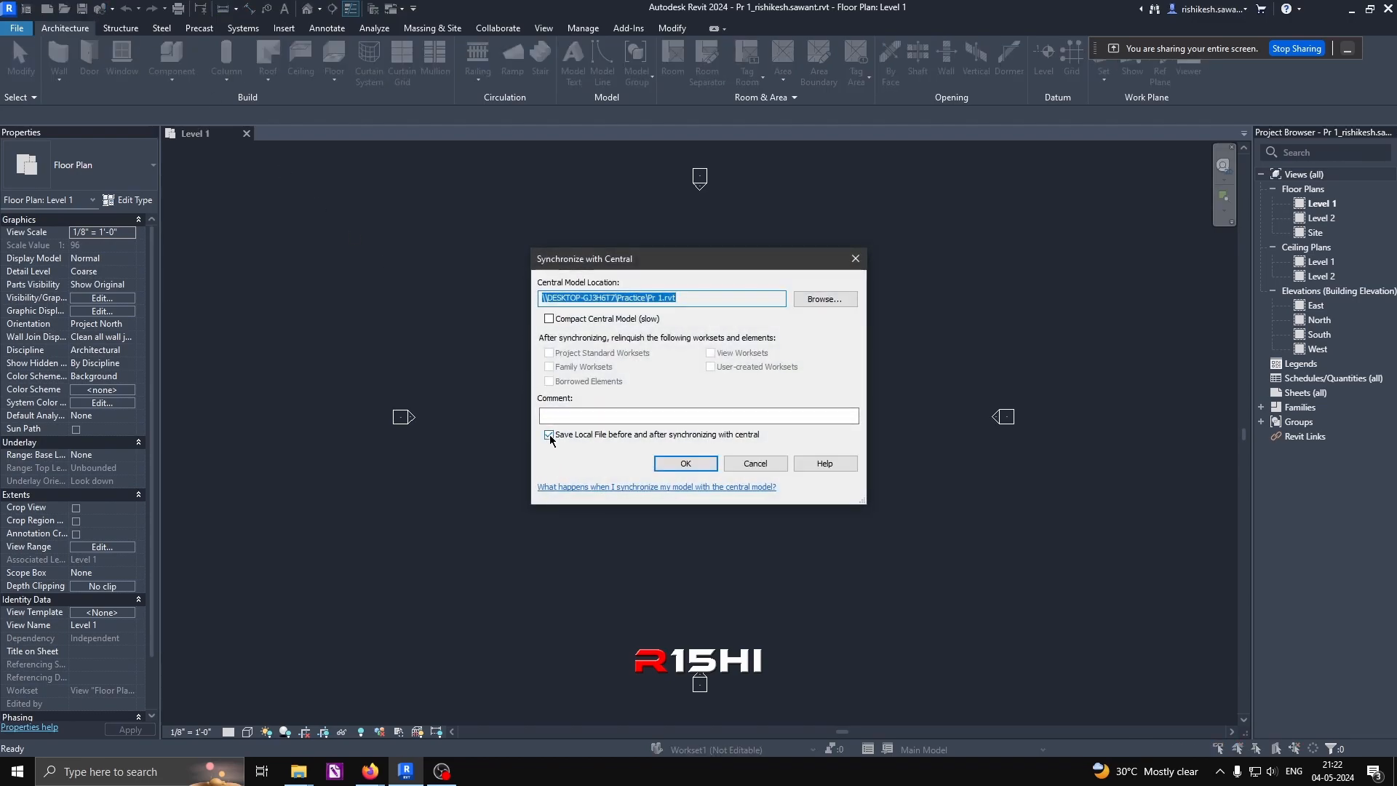
{"action": "left_click", "coordinate": [688, 464]}
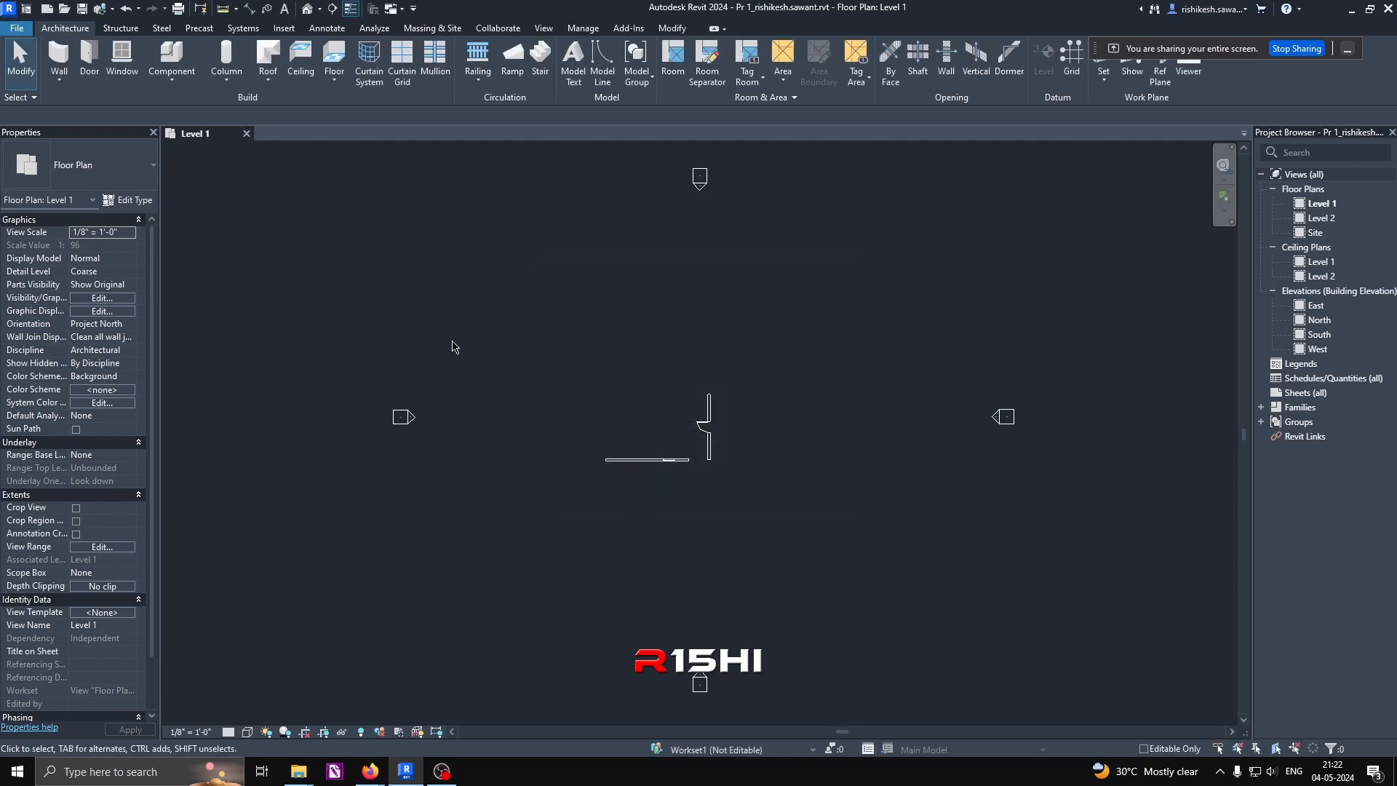
{"action": "left_click", "coordinate": [82, 9]}
Step: Examine the backup versions stored in the local project's backup folder without restoring any of them
{"action": "left_click", "coordinate": [481, 32]}
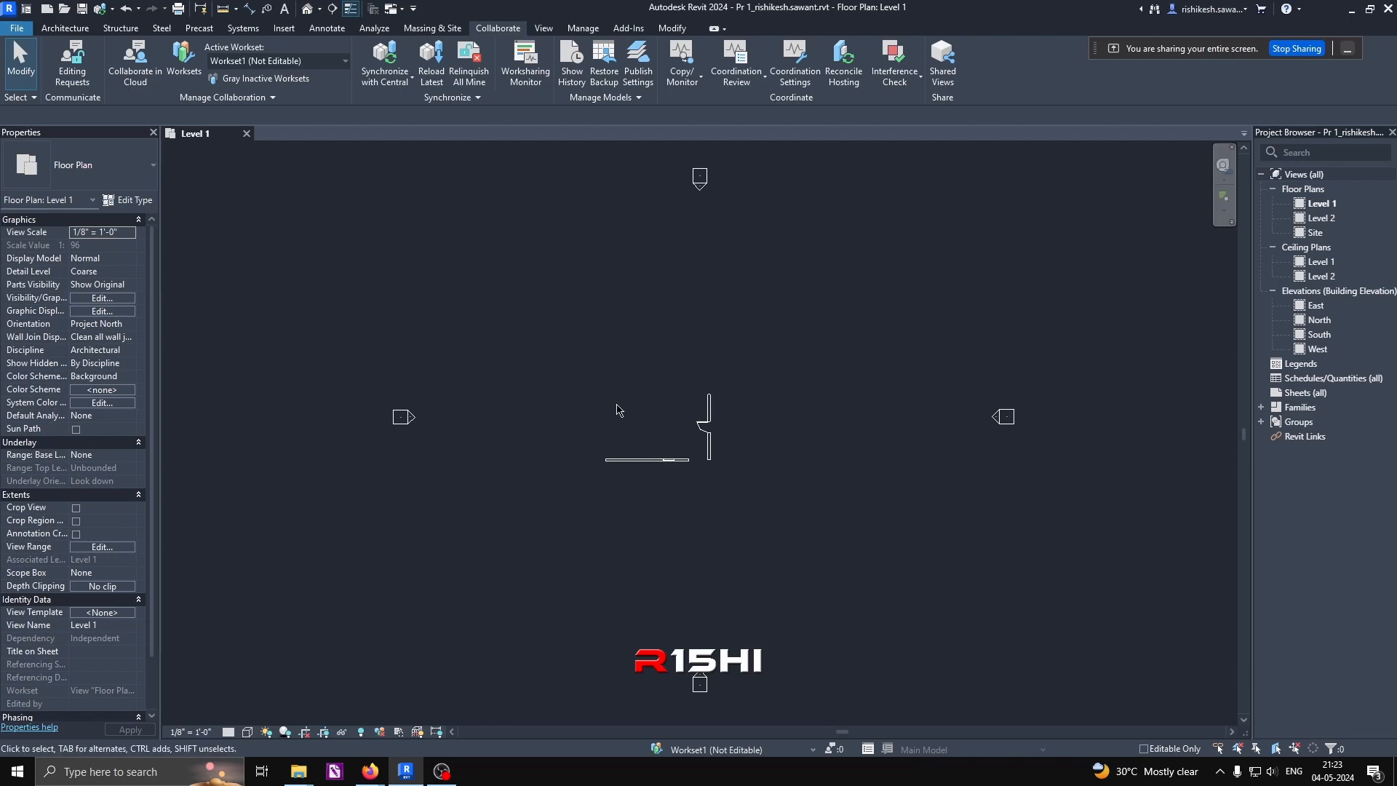
{"action": "scroll", "coordinate": [655, 426], "scroll_direction": "up", "scroll_amount": 2}
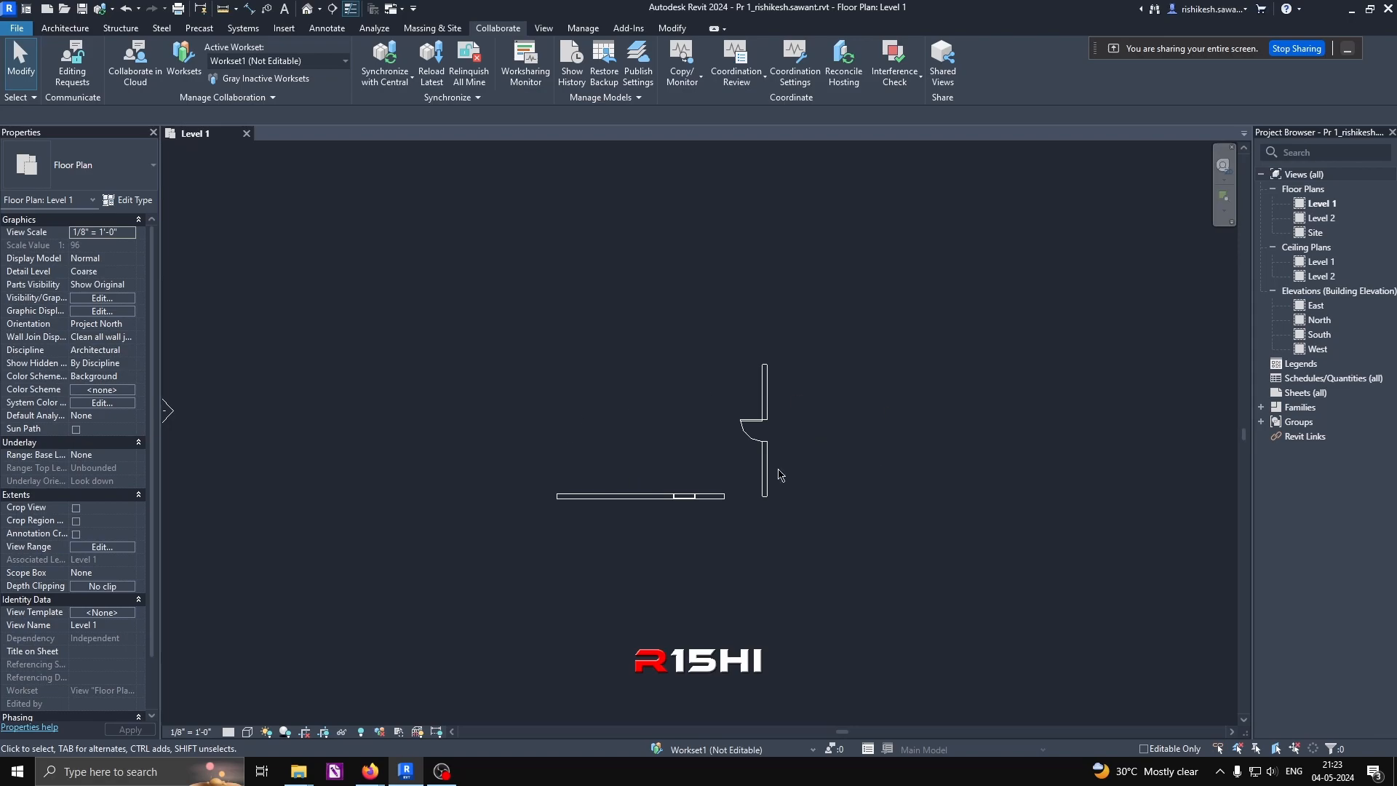
{"action": "middle_click_drag", "start_coordinate": [827, 472], "coordinate": [873, 495]}
{"action": "scroll", "coordinate": [483, 468], "scroll_direction": "down", "scroll_amount": 3}
{"action": "scroll", "coordinate": [637, 498], "scroll_direction": "up", "scroll_amount": 1}
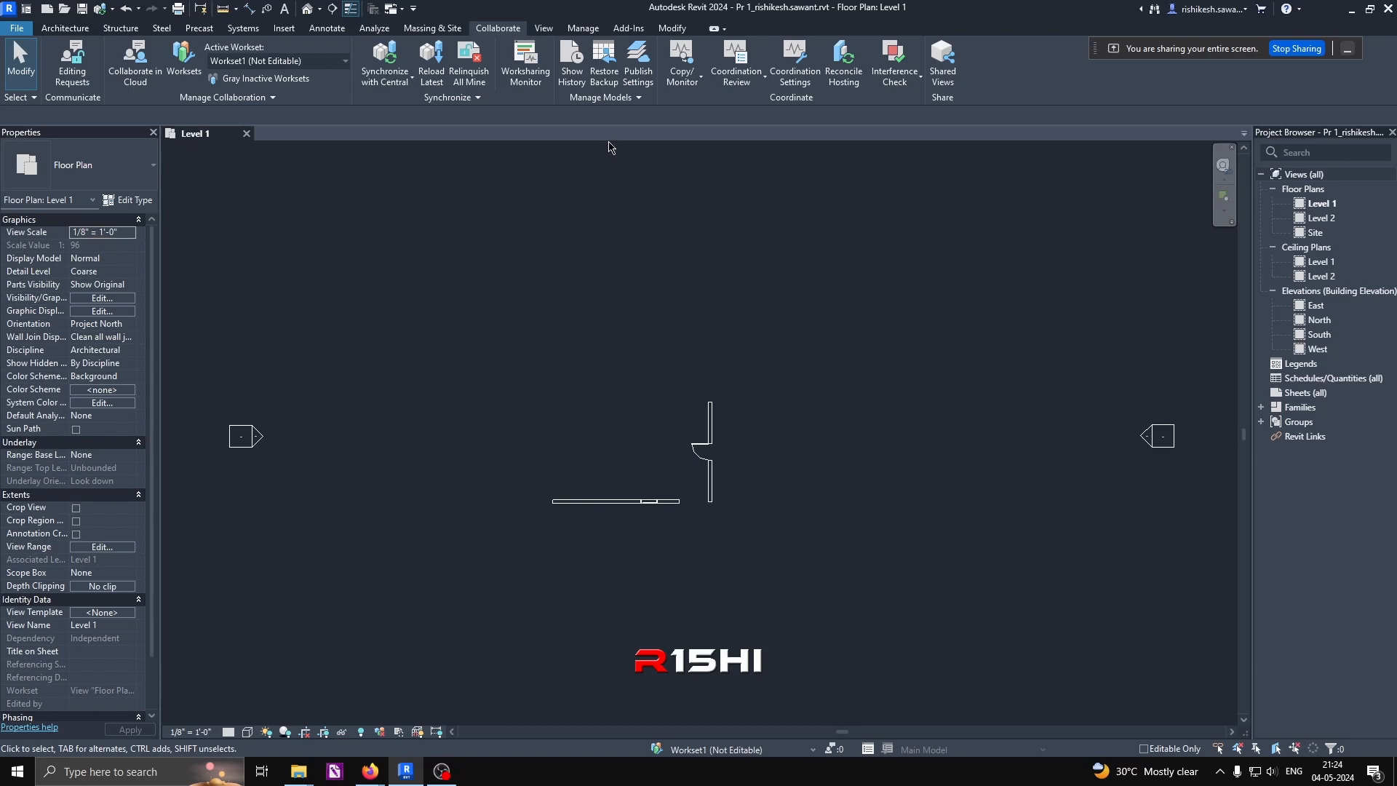
{"action": "left_click", "coordinate": [631, 101]}
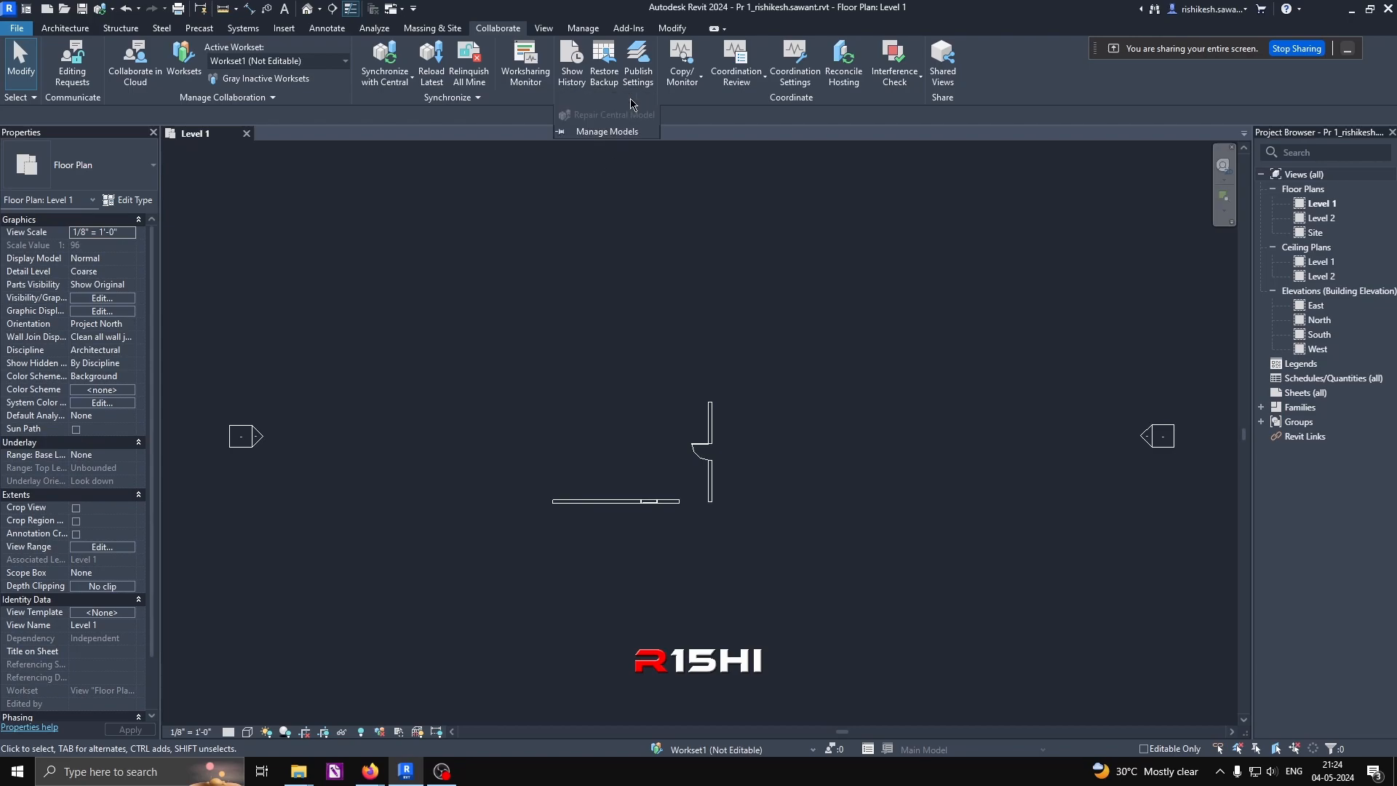
{"action": "left_click", "coordinate": [605, 58]}
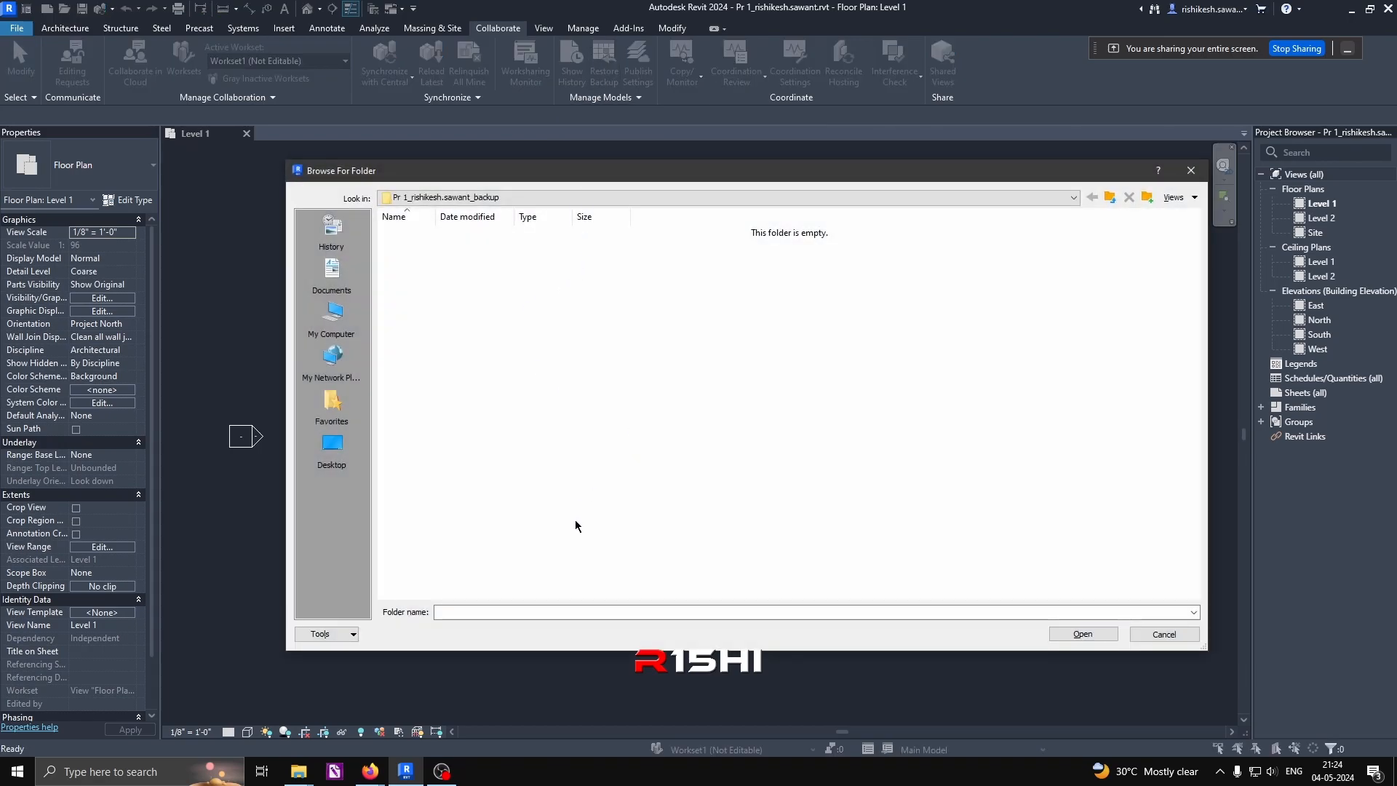
{"action": "left_click", "coordinate": [1082, 634]}
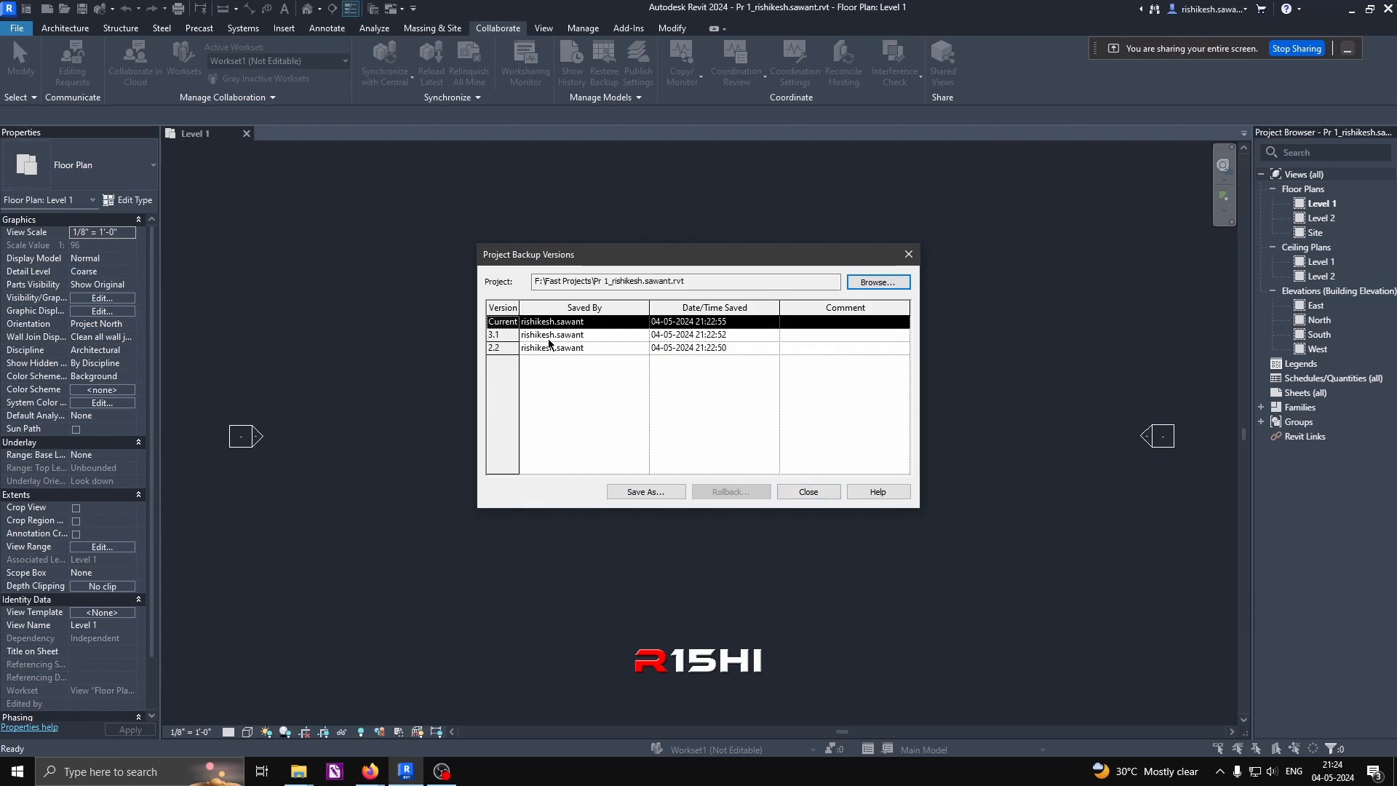
{"action": "left_click", "coordinate": [808, 492]}
{"action": "right_click", "coordinate": [603, 284]}
{"action": "left_click", "coordinate": [638, 293]}
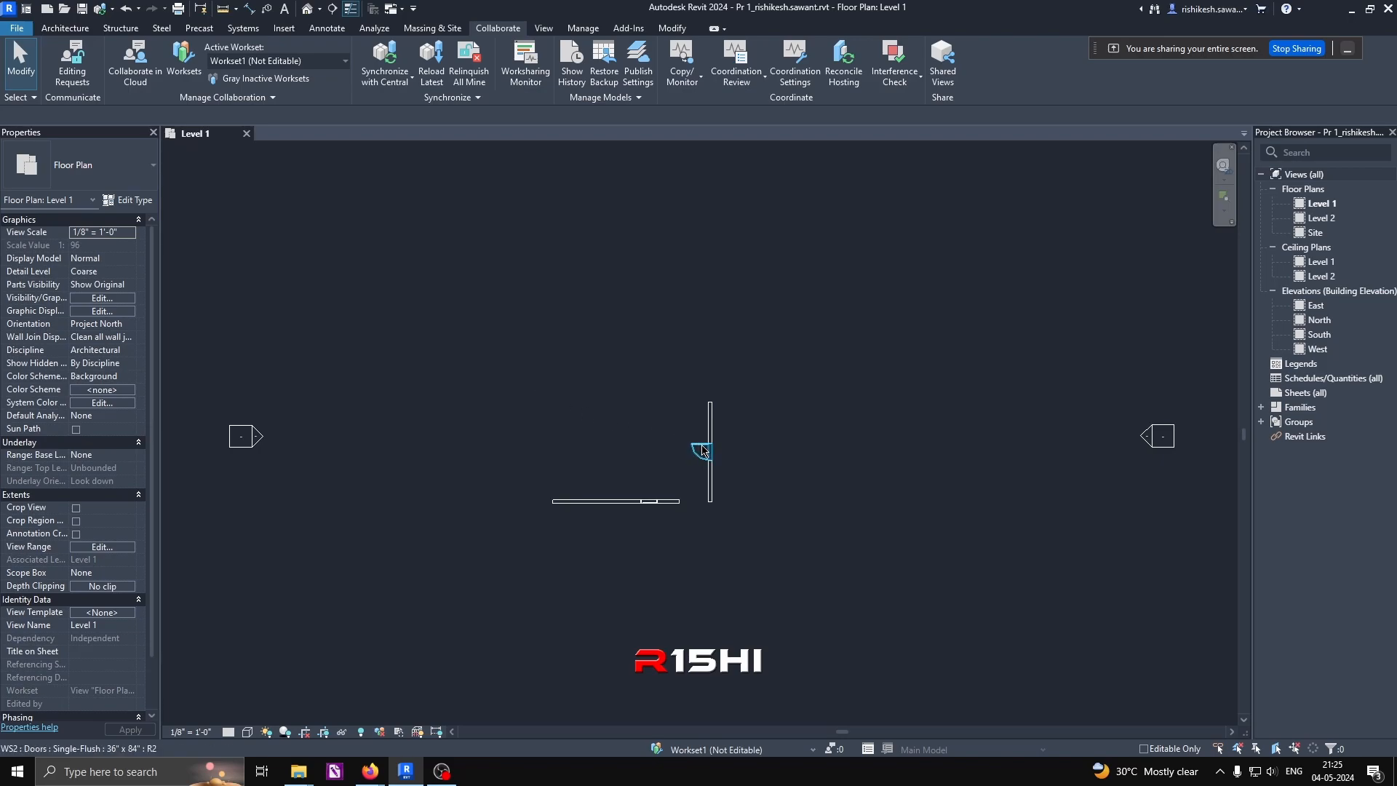
Step: Close the local copy of Pr 1 and create a new project
{"action": "scroll", "coordinate": [702, 444], "scroll_direction": "up", "scroll_amount": 3}
{"action": "scroll", "coordinate": [717, 386], "scroll_direction": "up", "scroll_amount": 1}
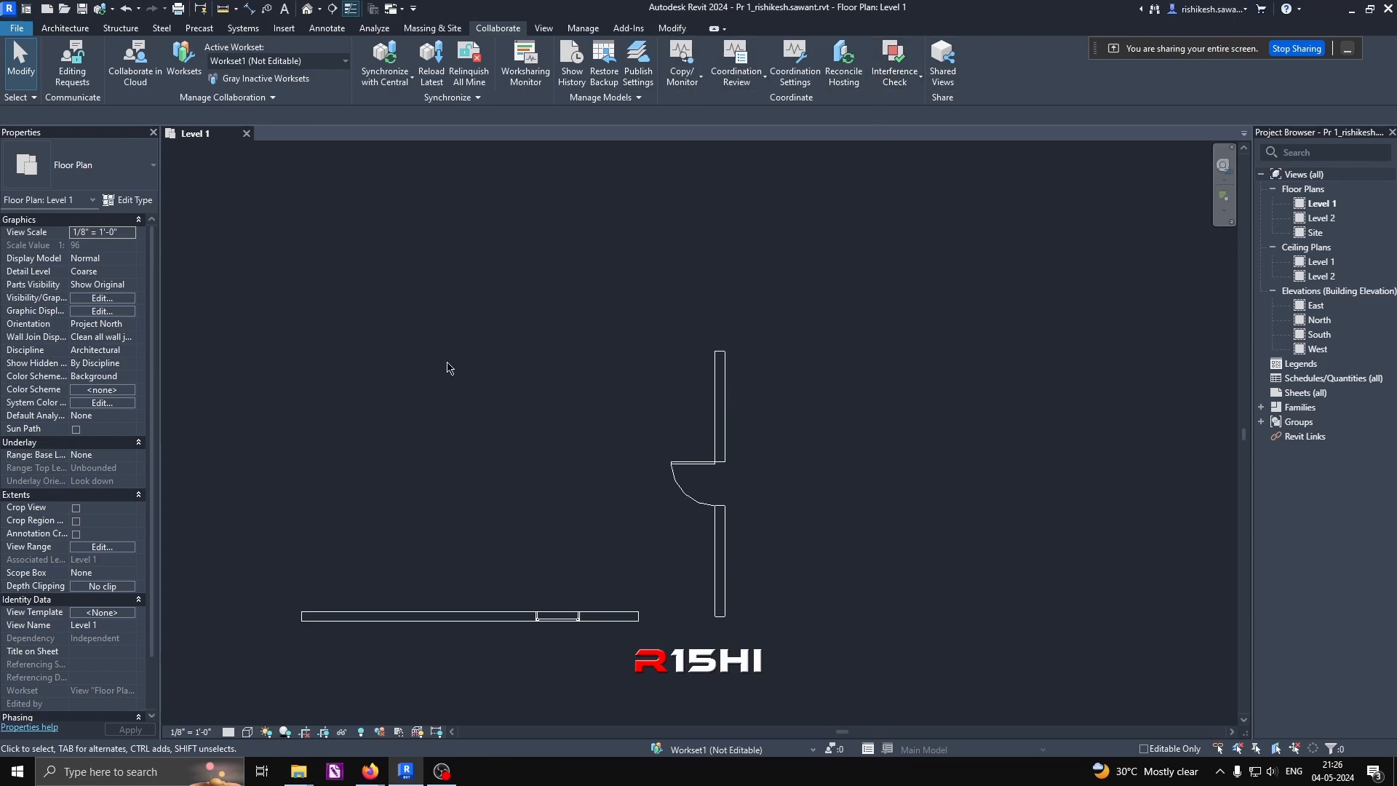
{"action": "left_click", "coordinate": [246, 134]}
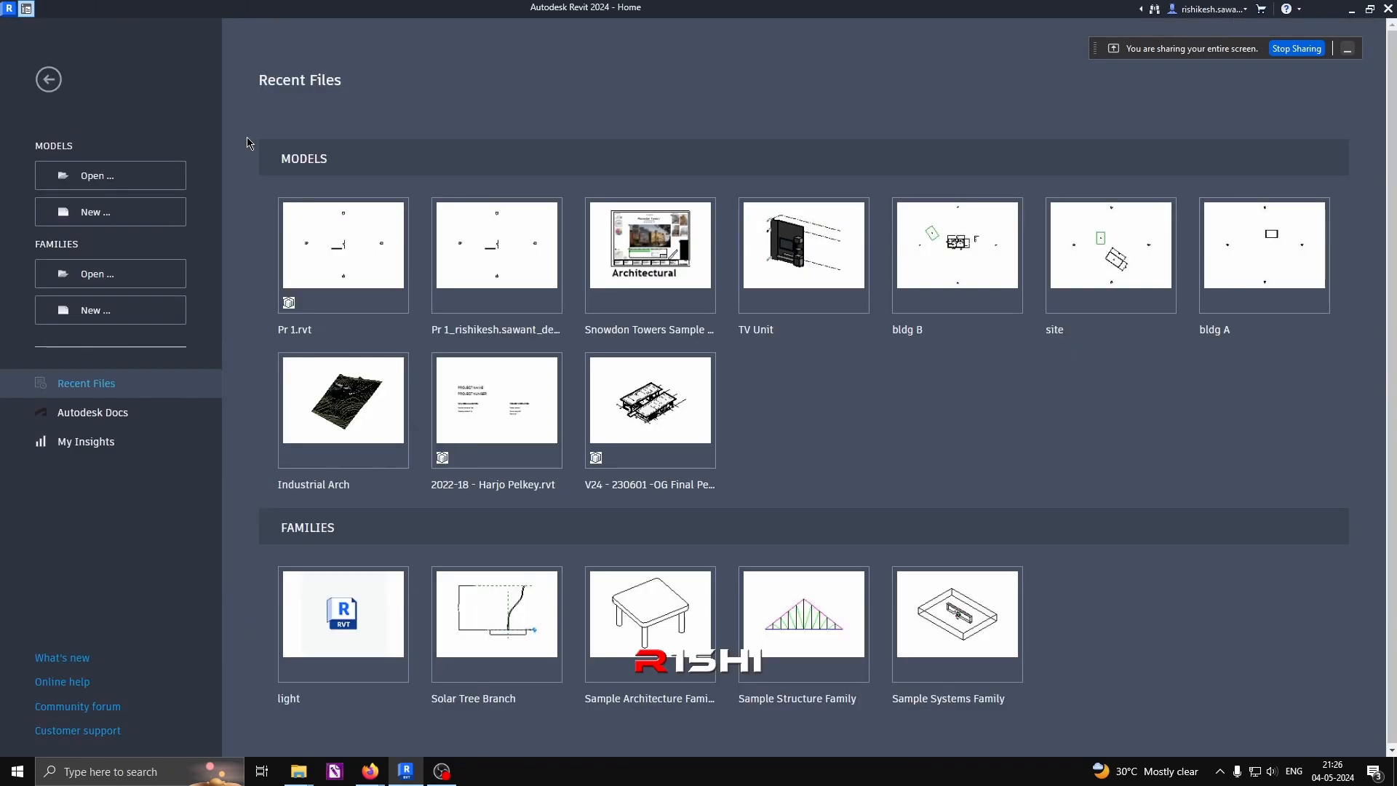
{"action": "left_click", "coordinate": [128, 214]}
{"action": "left_click", "coordinate": [583, 272]}
{"action": "left_click", "coordinate": [564, 292]}
{"action": "left_click", "coordinate": [608, 348]}
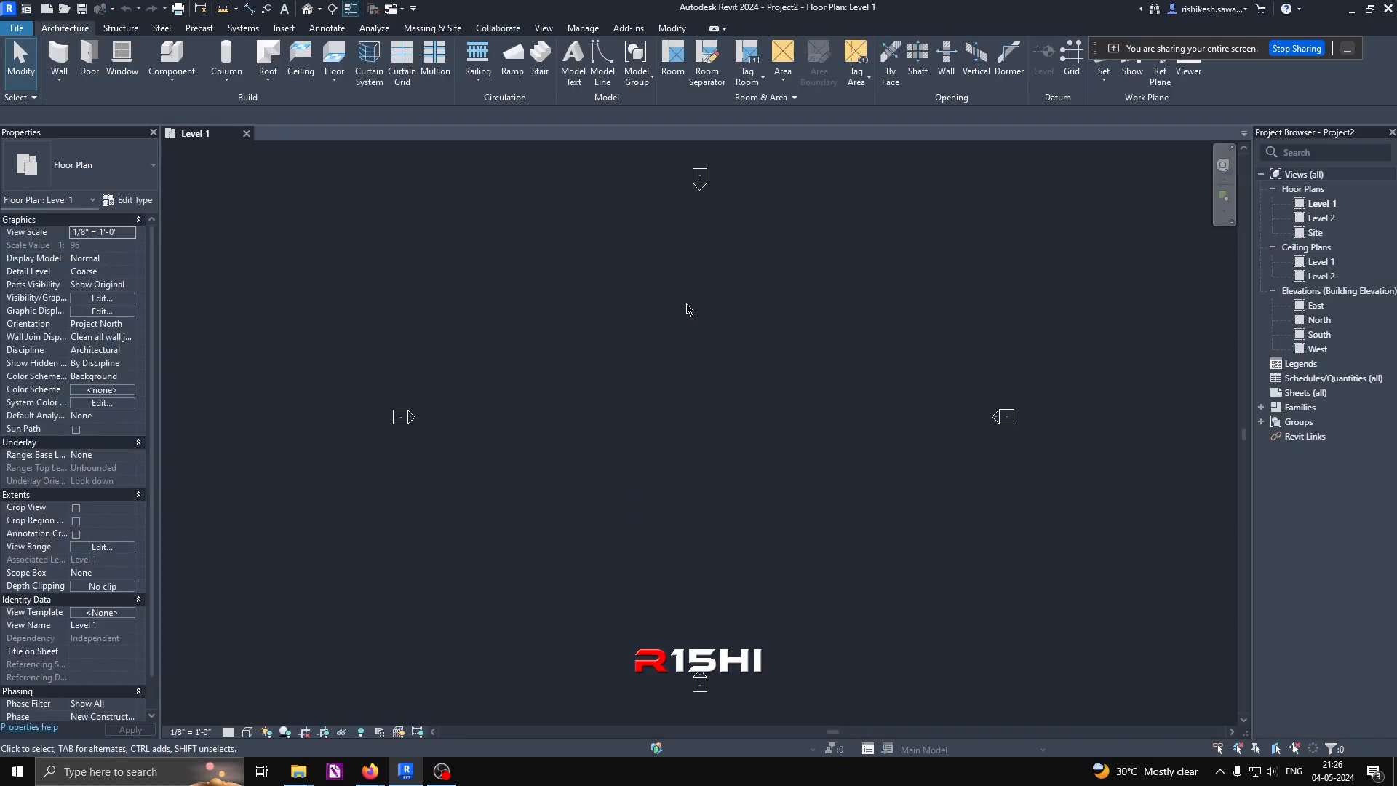
Step: Save the new project as Pr 2.rvt on the Practice (P:) drive, keeping the default file save options
{"action": "left_click", "coordinate": [83, 8]}
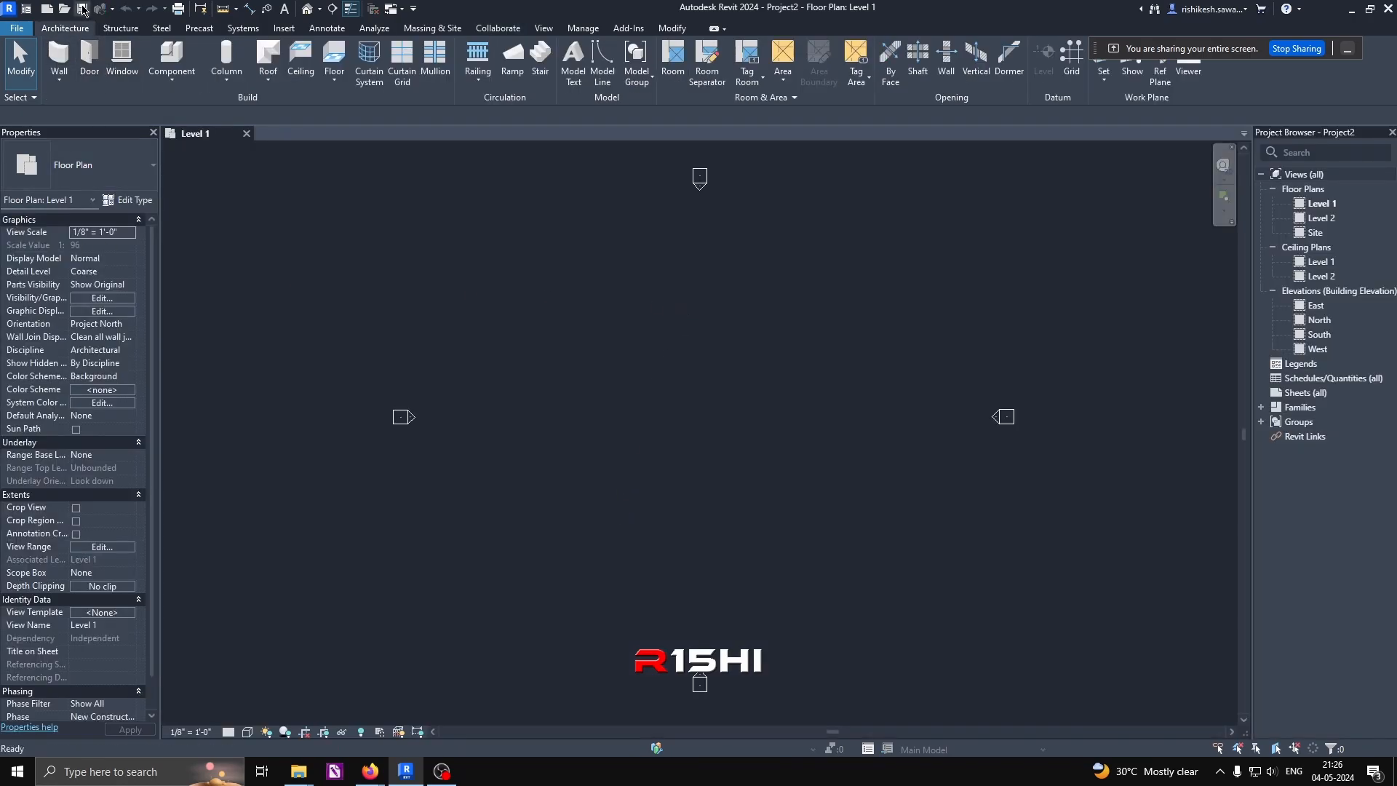
{"action": "left_click", "coordinate": [738, 264]}
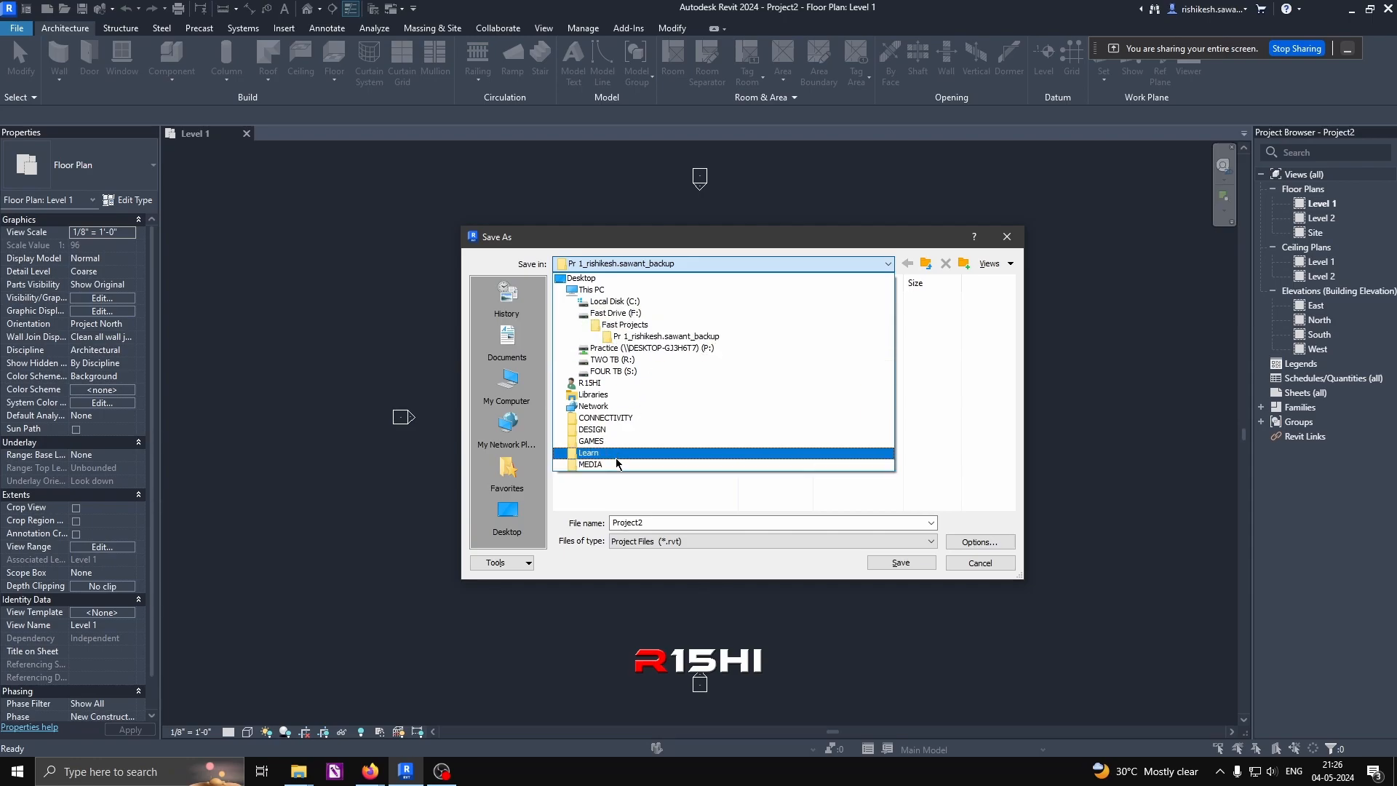
{"action": "left_click", "coordinate": [655, 348]}
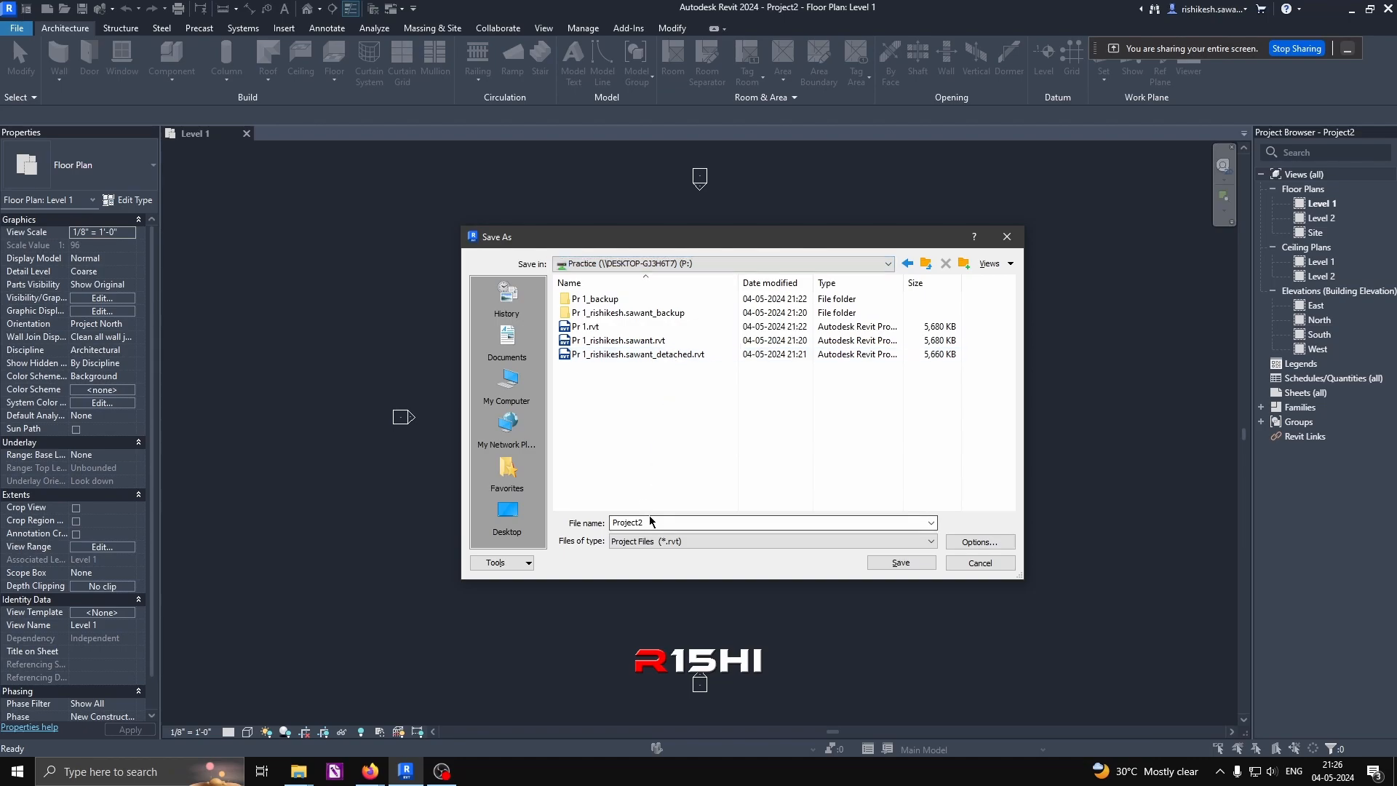
{"action": "left_click", "coordinate": [592, 327]}
{"action": "left_click", "coordinate": [622, 524]}
{"action": "left_click", "coordinate": [622, 524]}
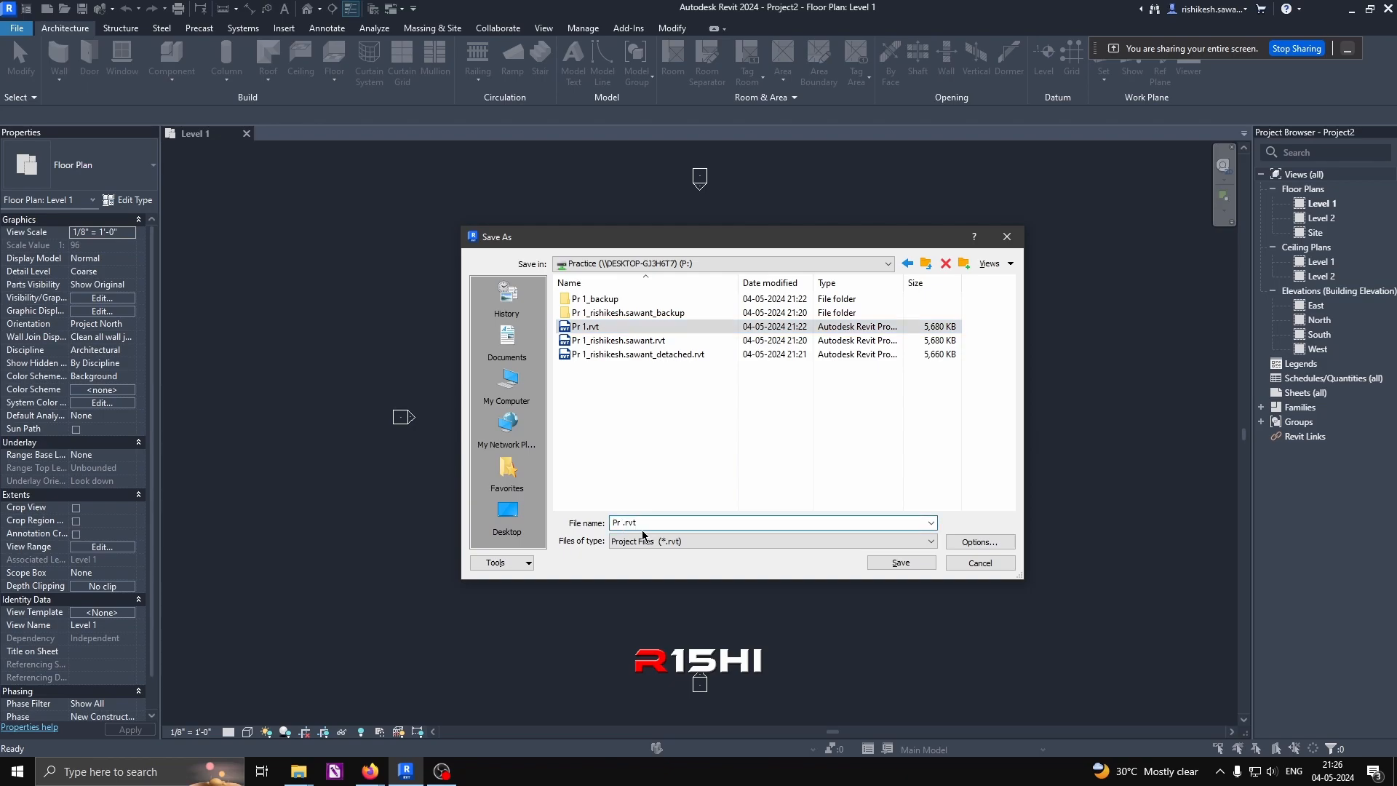
{"action": "type", "text": "2"}
{"action": "left_click", "coordinate": [981, 543]}
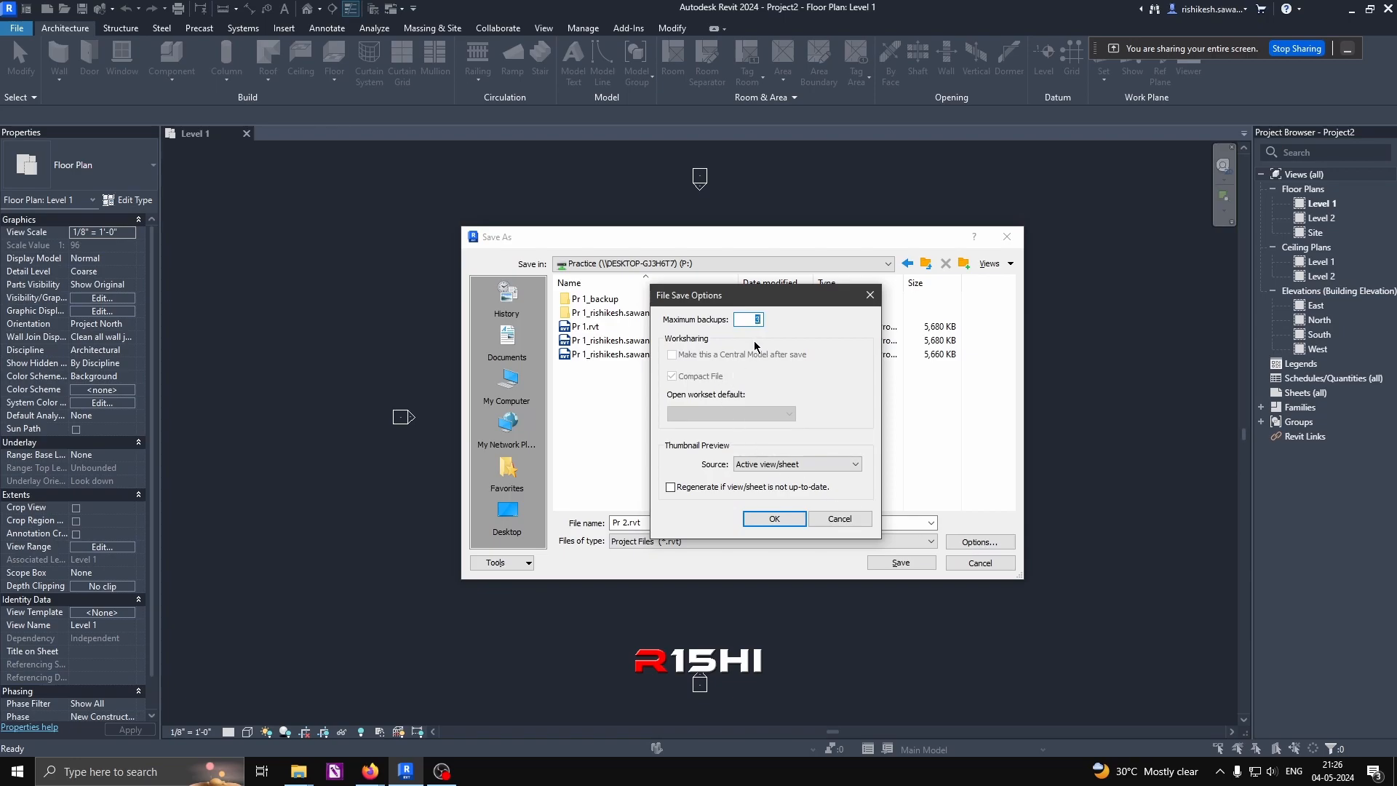
{"action": "left_click", "coordinate": [775, 518]}
{"action": "left_click", "coordinate": [900, 563]}
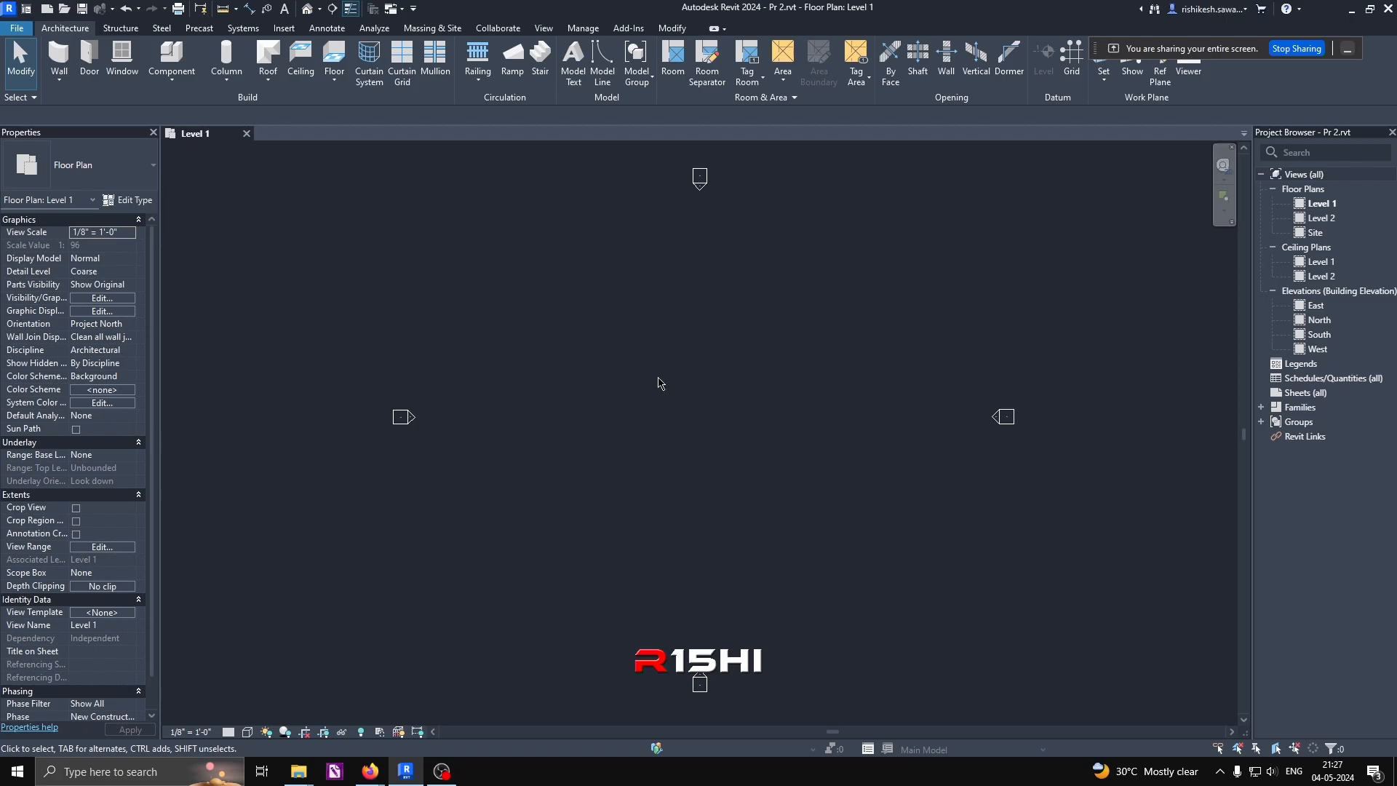
Step: Start linking a Revit model into the project and browse to Local Disk (C:)
{"action": "middle_click_drag", "start_coordinate": [665, 380], "coordinate": [615, 414]}
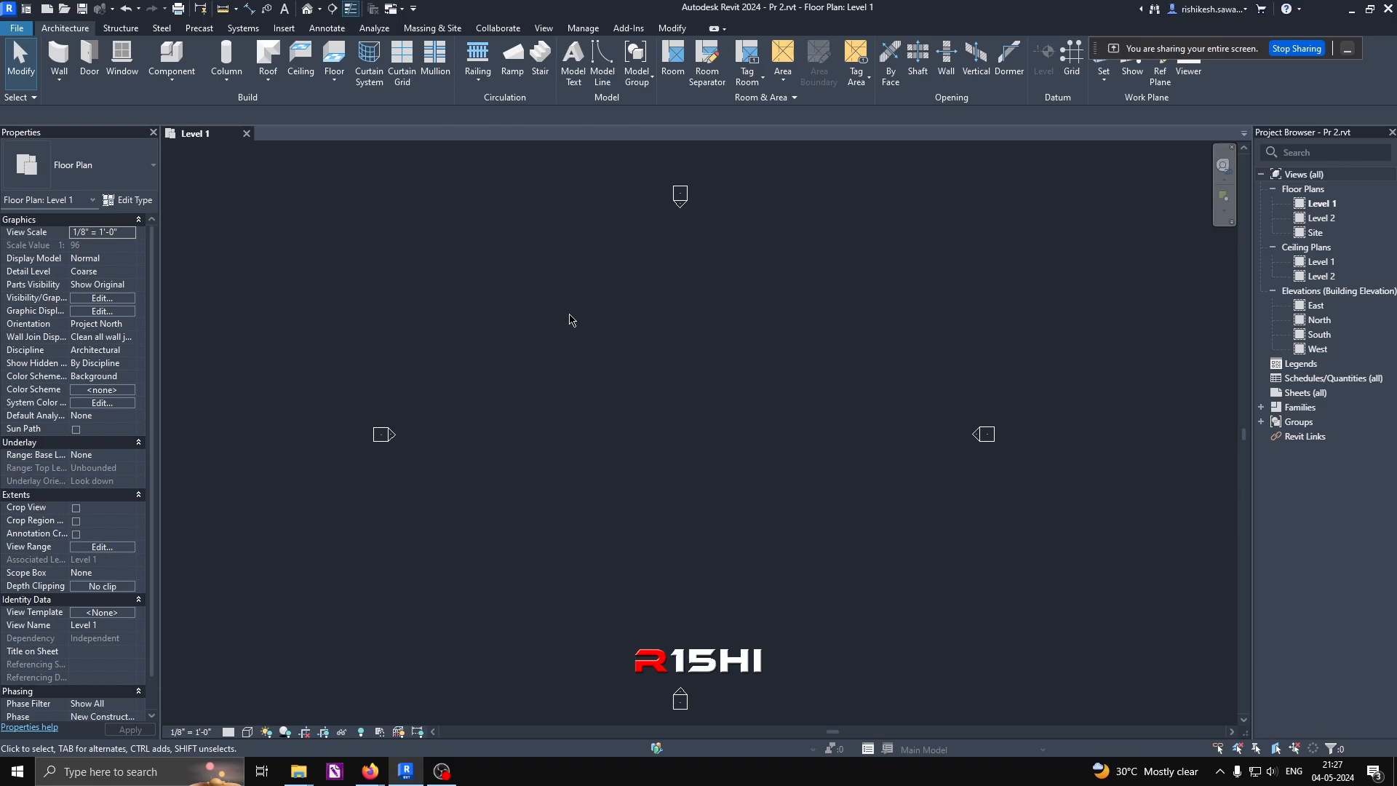
{"action": "left_click", "coordinate": [283, 29]}
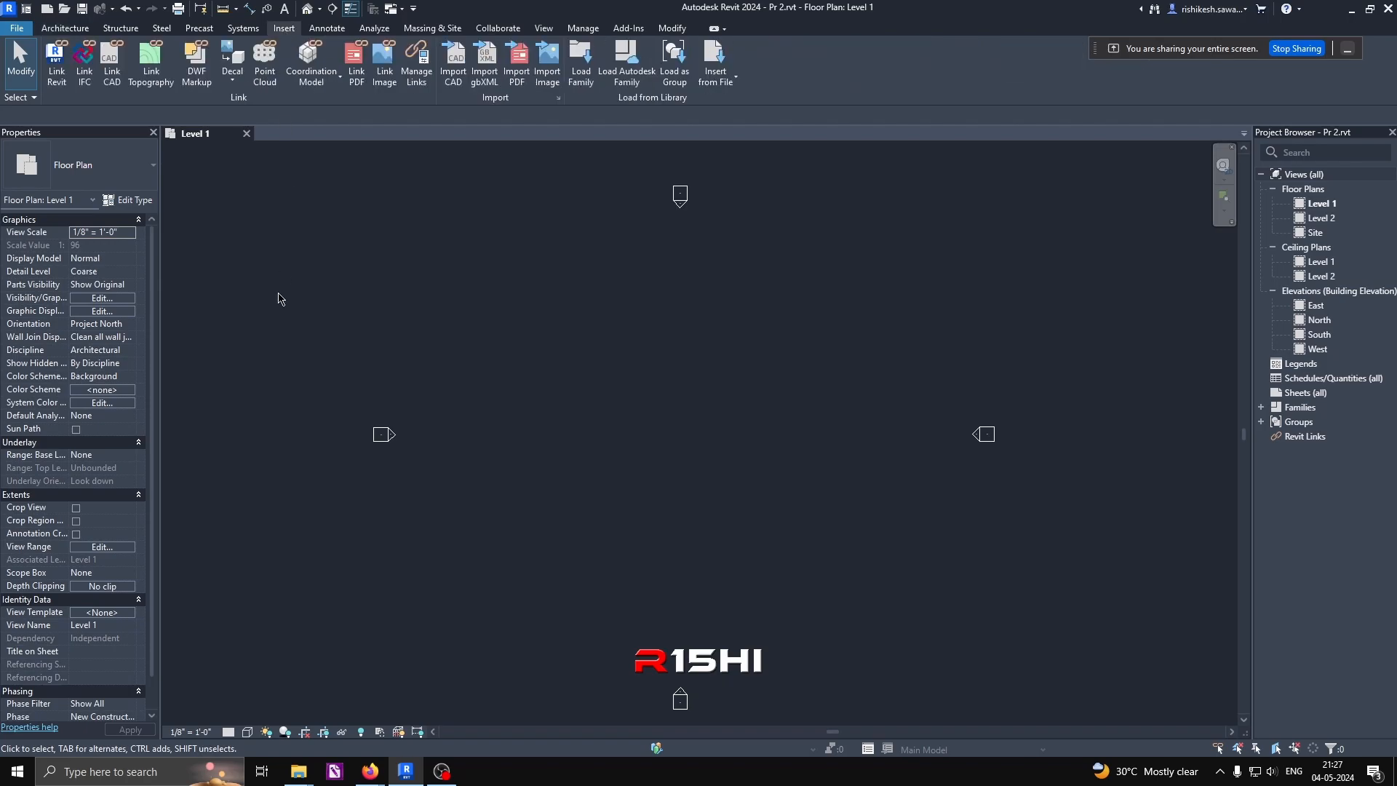
{"action": "left_click", "coordinate": [57, 64]}
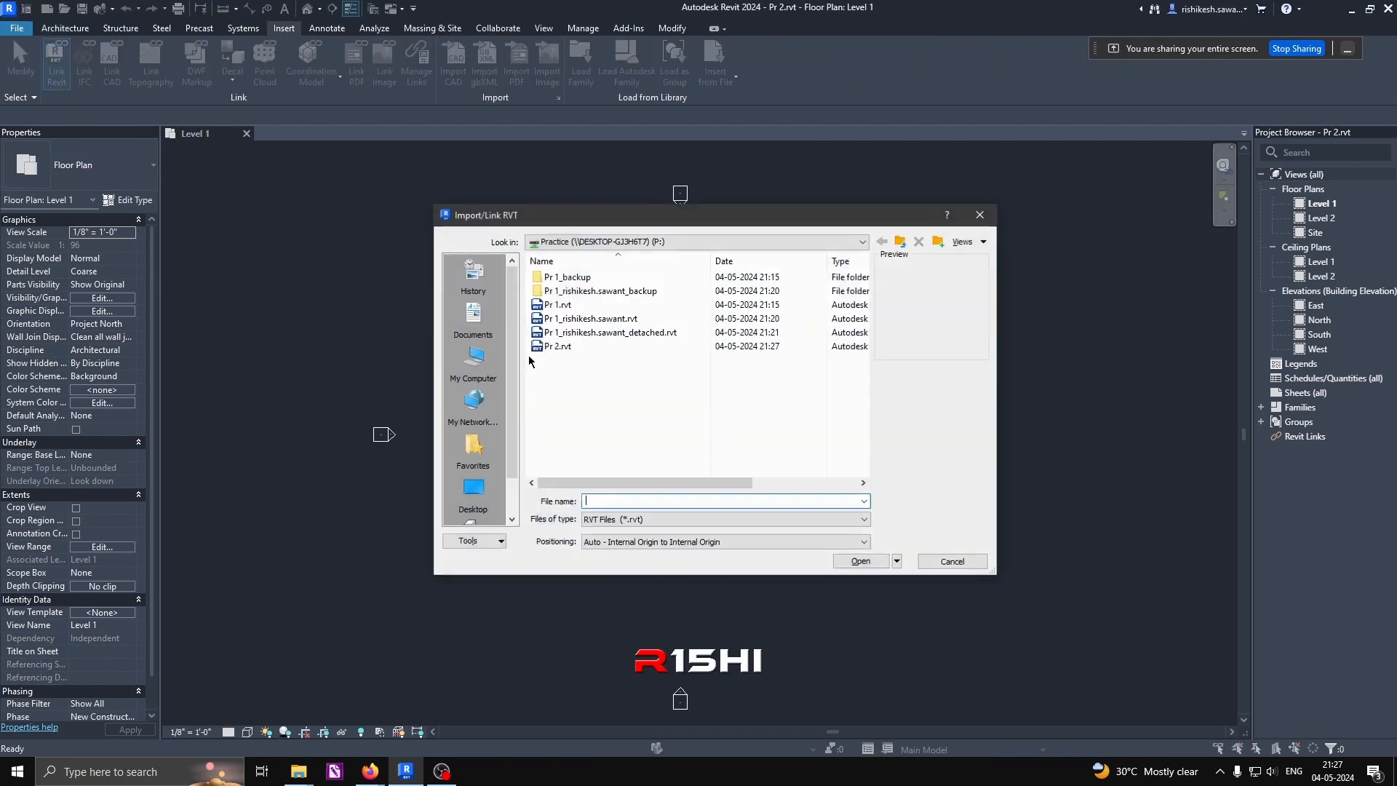
{"action": "left_click", "coordinate": [788, 242]}
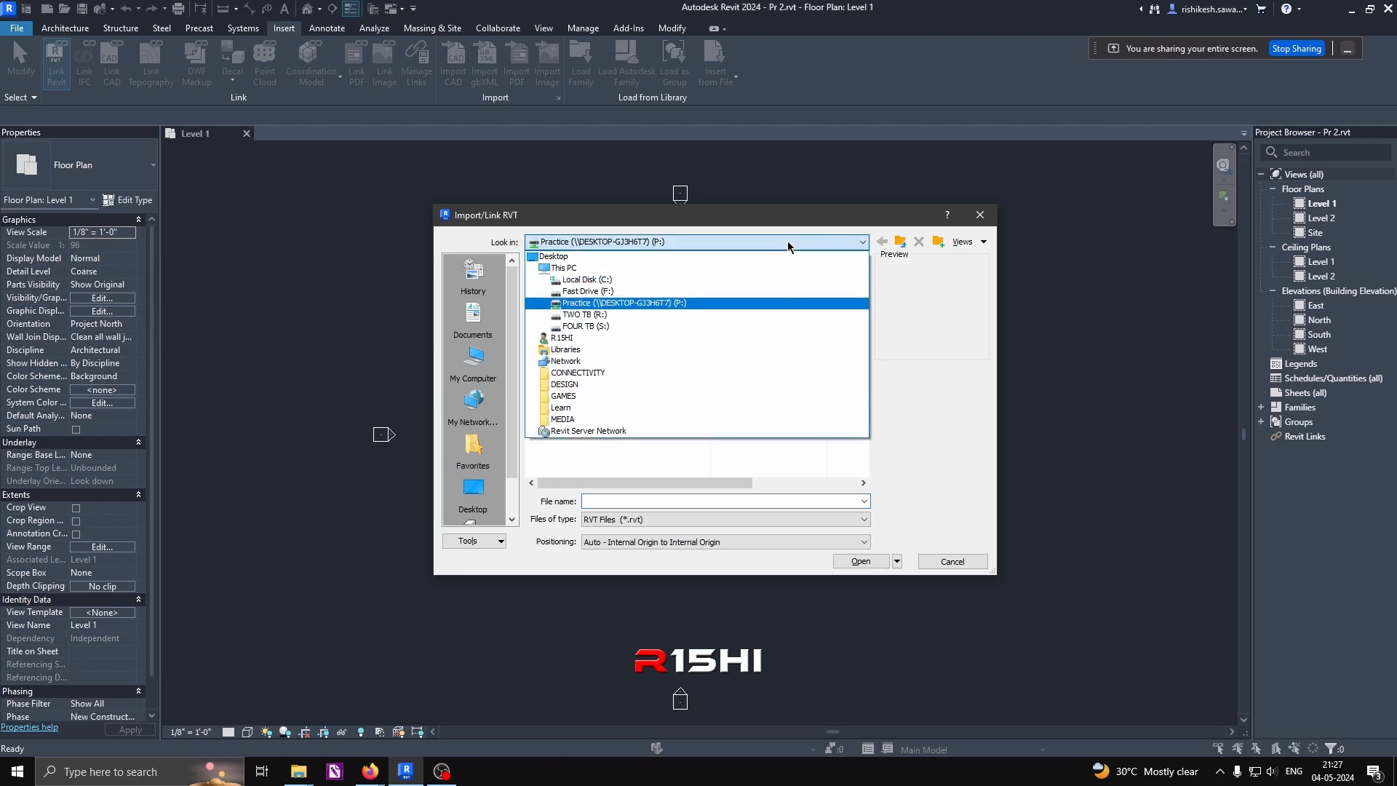
{"action": "left_click", "coordinate": [615, 283]}
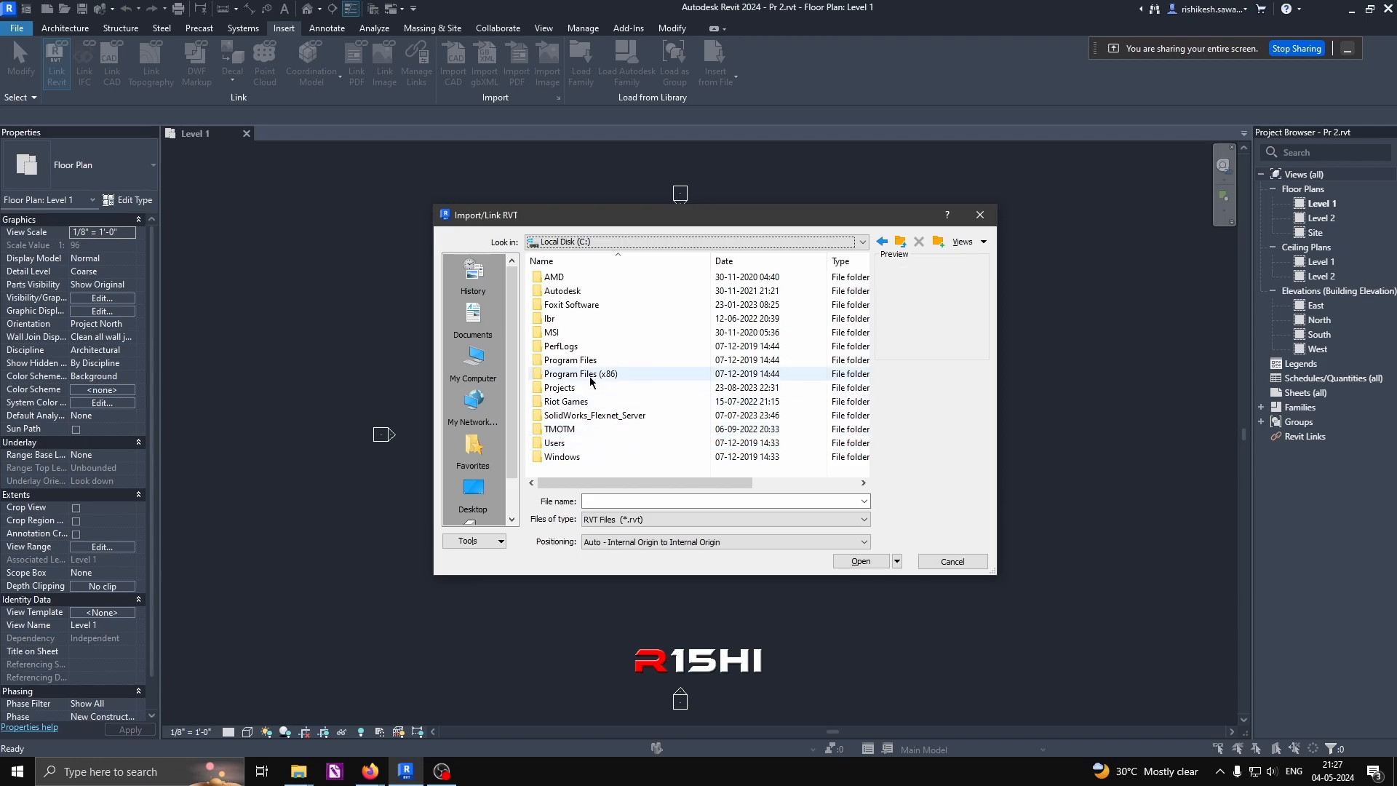
Step: Browse to Program Files, Autodesk, Revit 2023, Samples and choose Arch Link Model.rvt as the file to link
{"action": "left_click", "coordinate": [596, 500]}
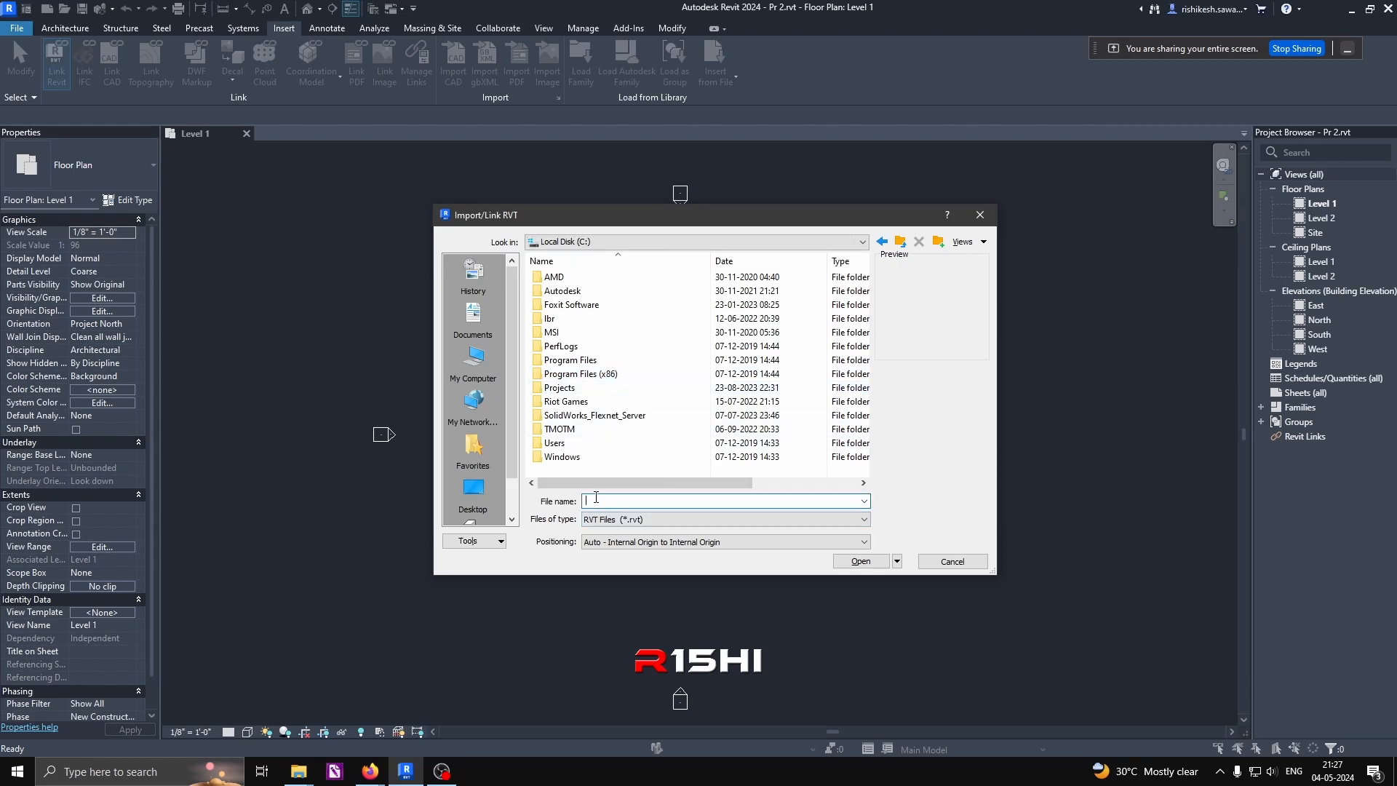
{"action": "left_click", "coordinate": [571, 390]}
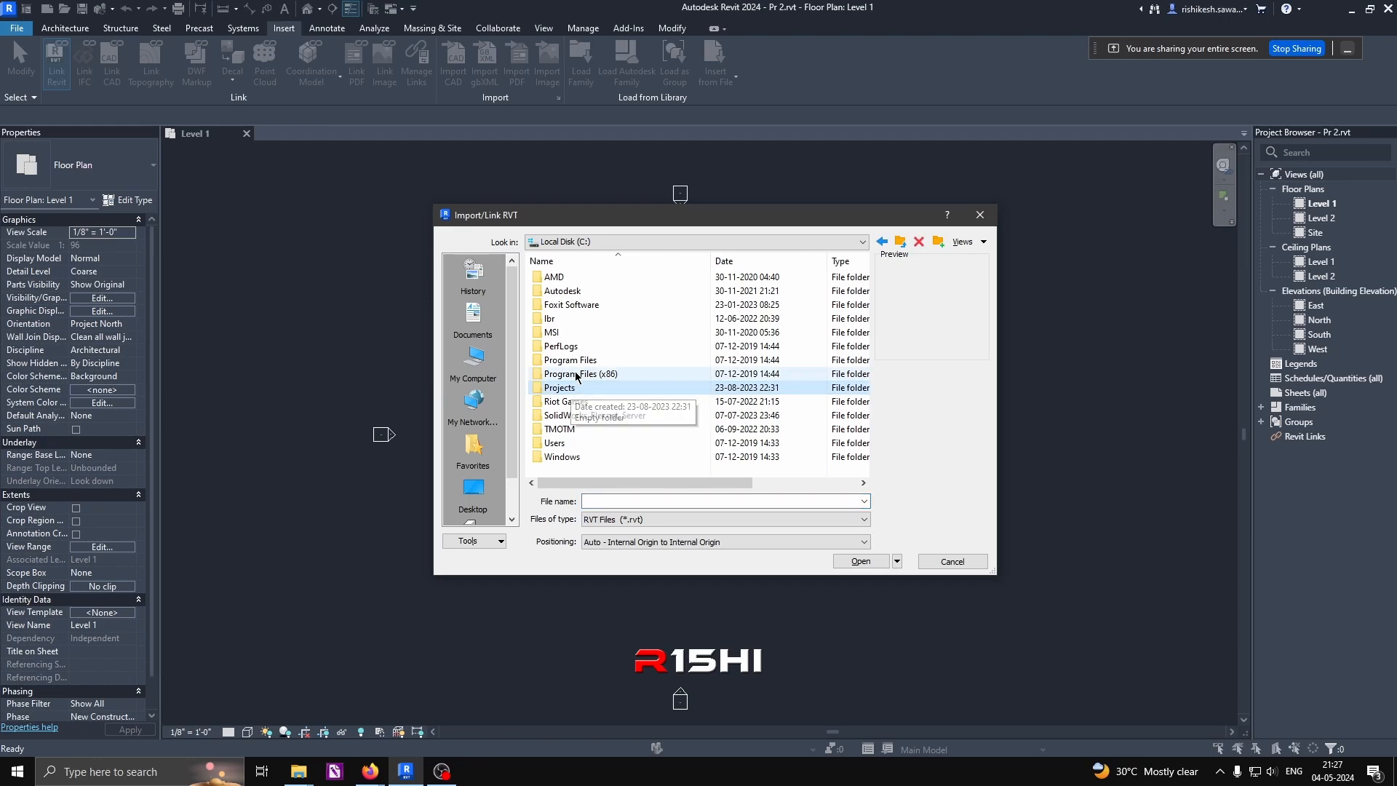
{"action": "double_click", "coordinate": [576, 374]}
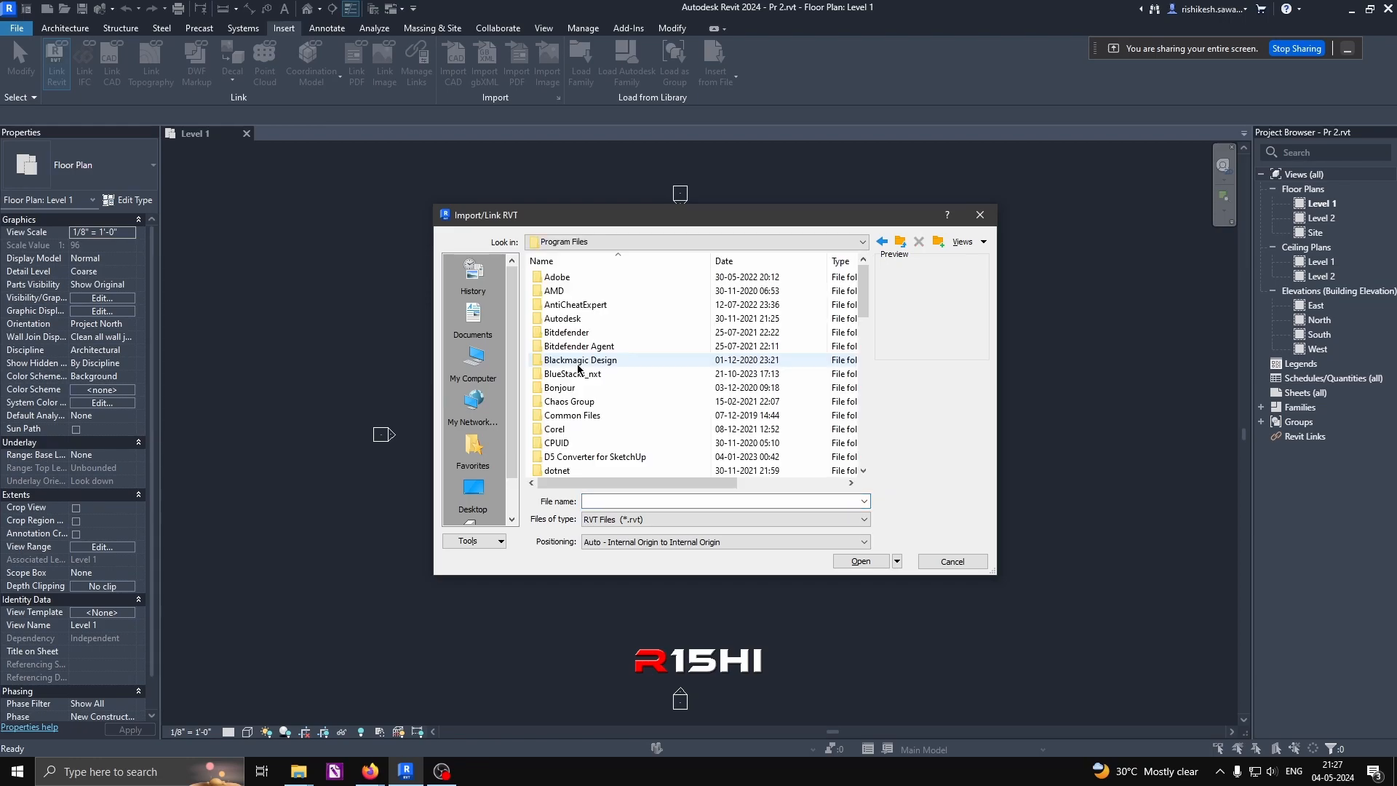
{"action": "double_click", "coordinate": [577, 320]}
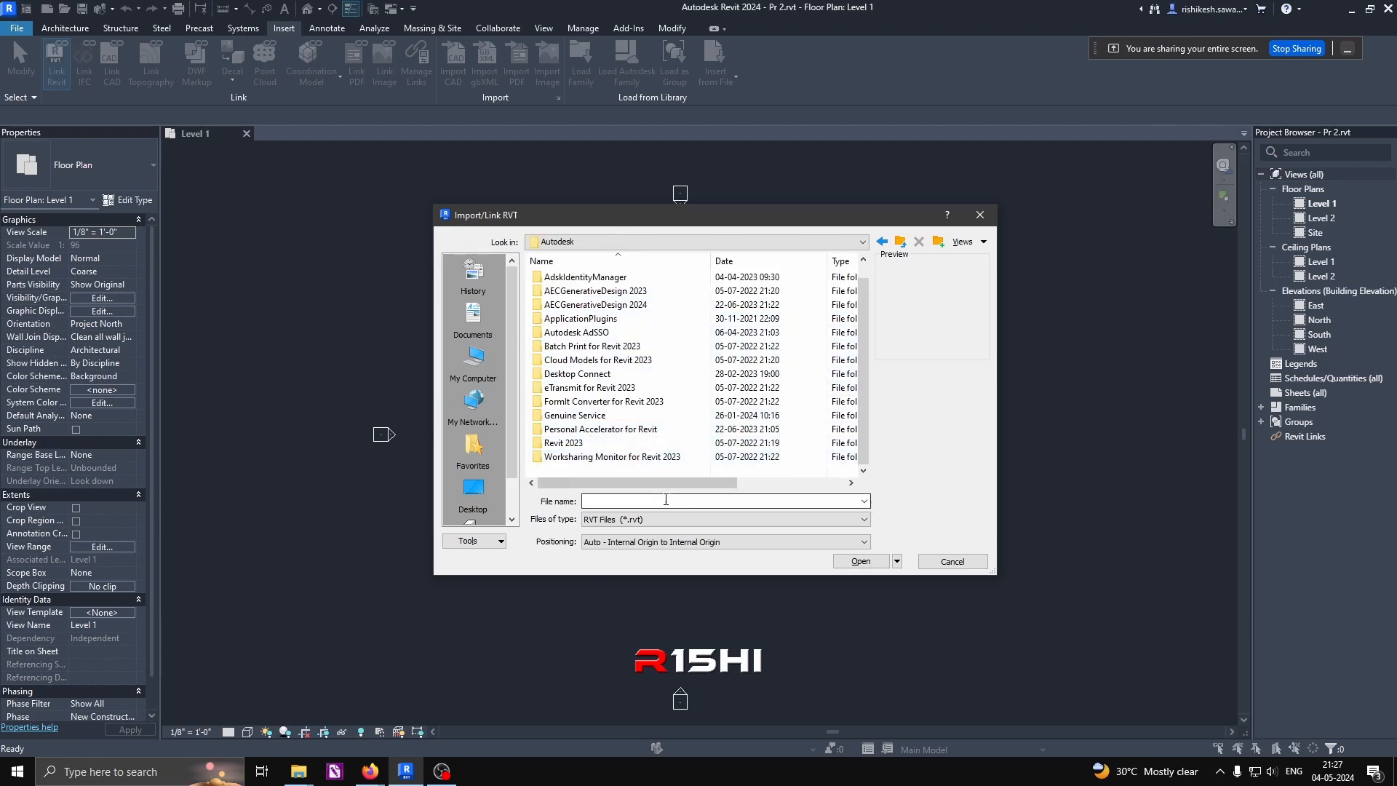
{"action": "double_click", "coordinate": [597, 447]}
{"action": "scroll", "coordinate": [599, 437], "scroll_direction": "down", "scroll_amount": 2}
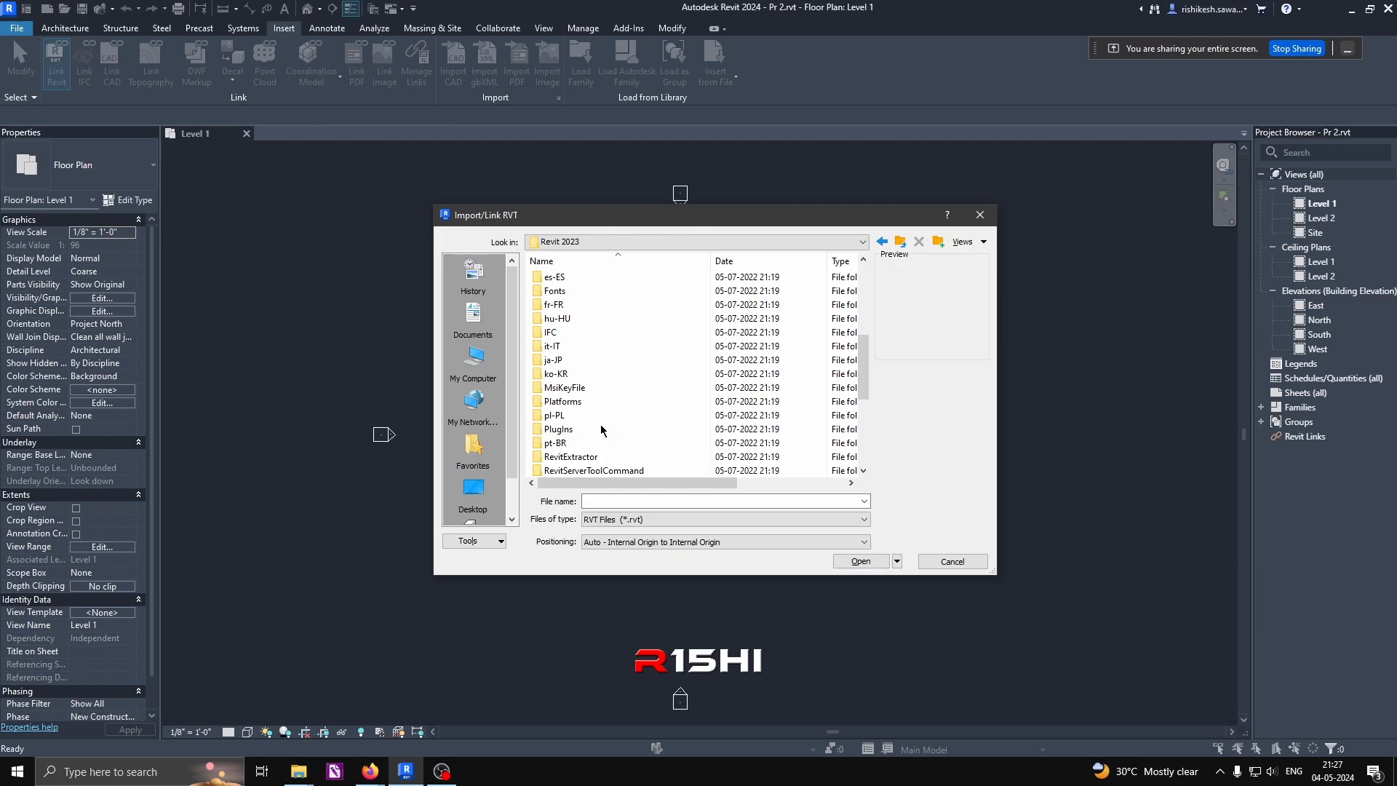
{"action": "scroll", "coordinate": [601, 430], "scroll_direction": "down", "scroll_amount": 3}
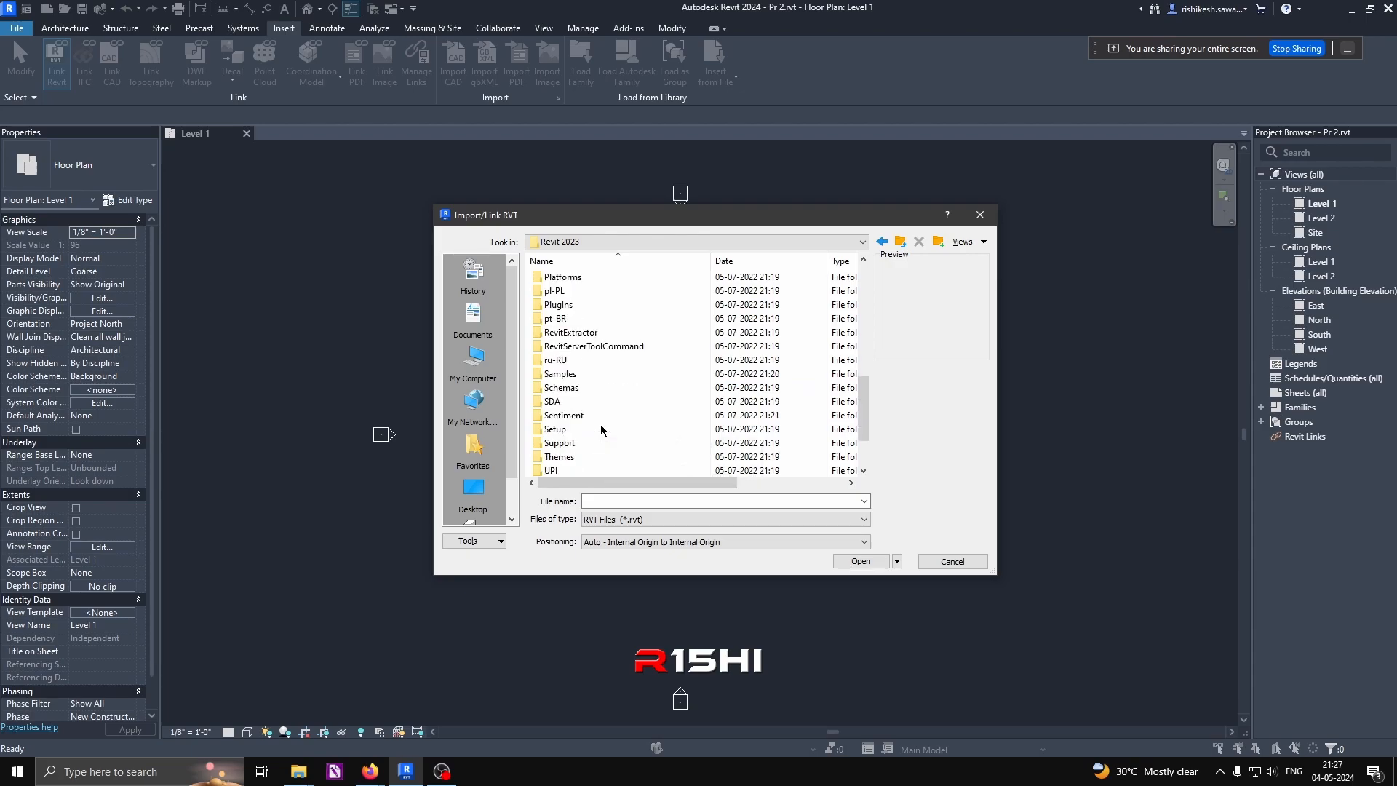
{"action": "double_click", "coordinate": [593, 376]}
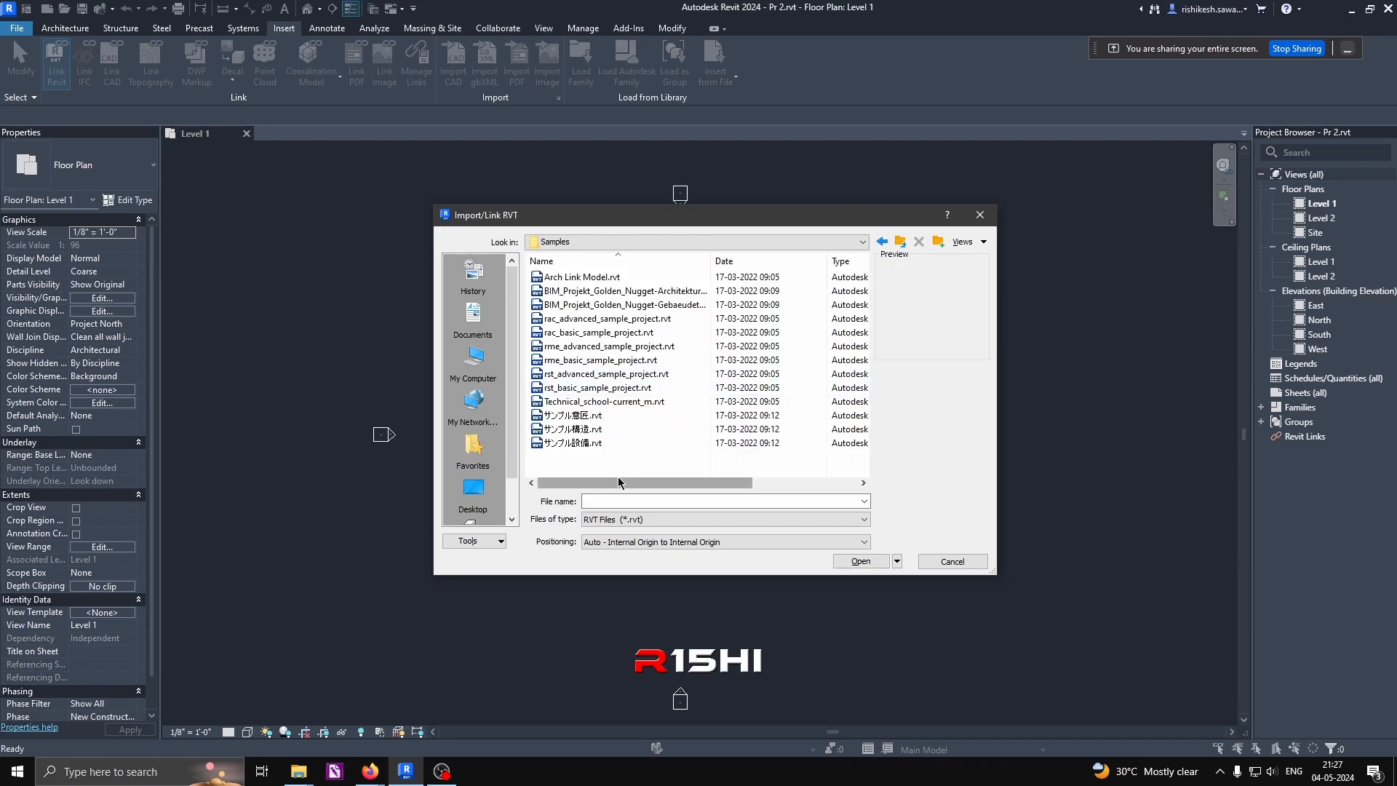
{"action": "left_click", "coordinate": [614, 277]}
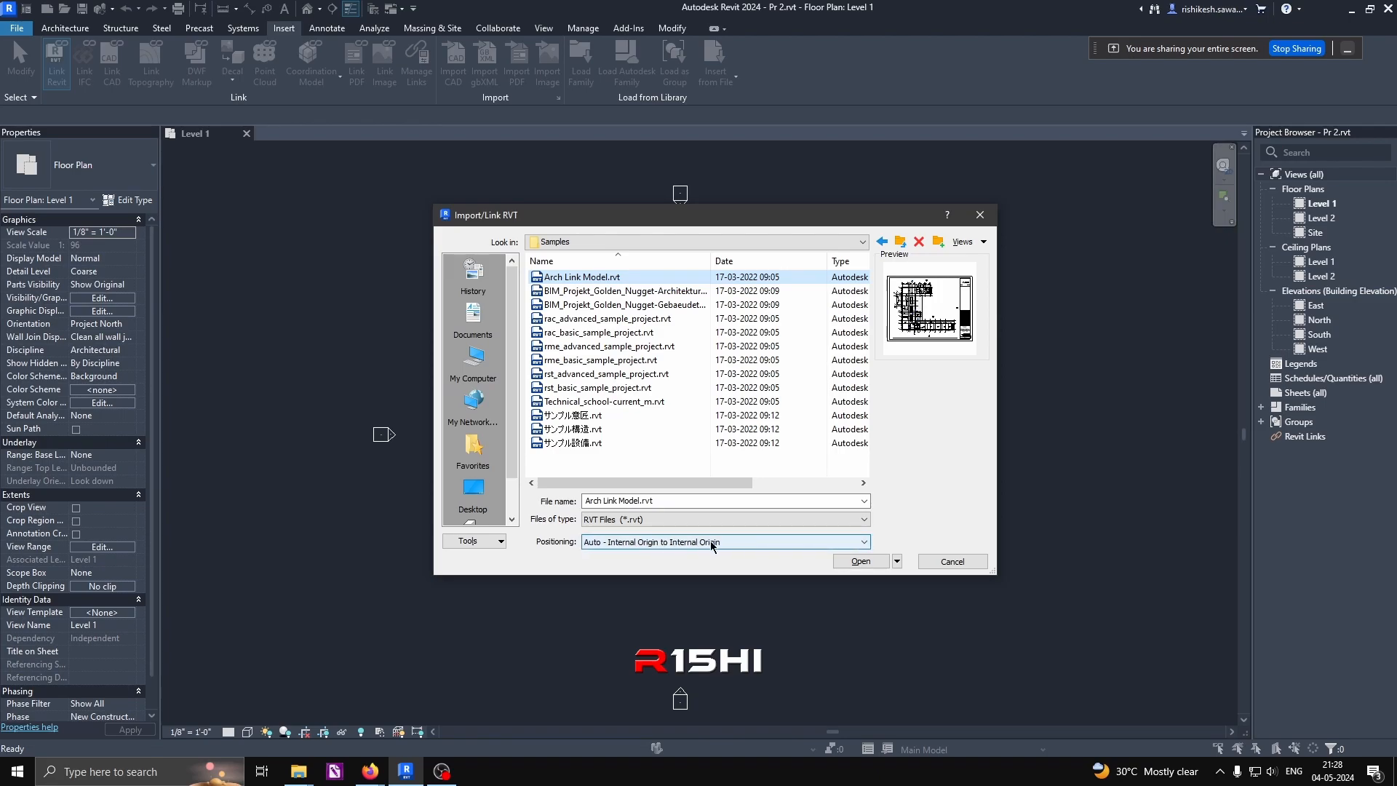
Step: Review the available positioning options for the linked model without changing the current choice
{"action": "left_click", "coordinate": [644, 542]}
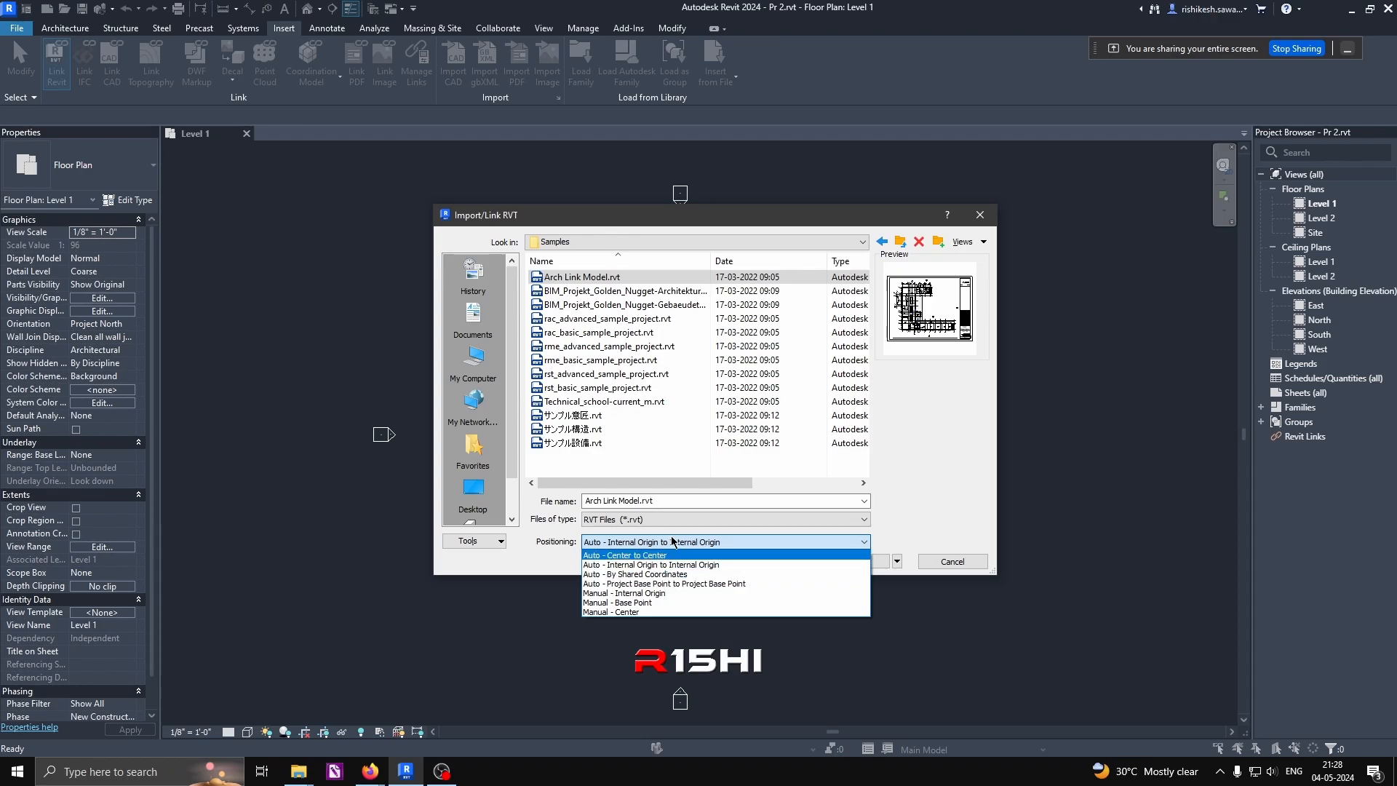
{"action": "left_click", "coordinate": [921, 530]}
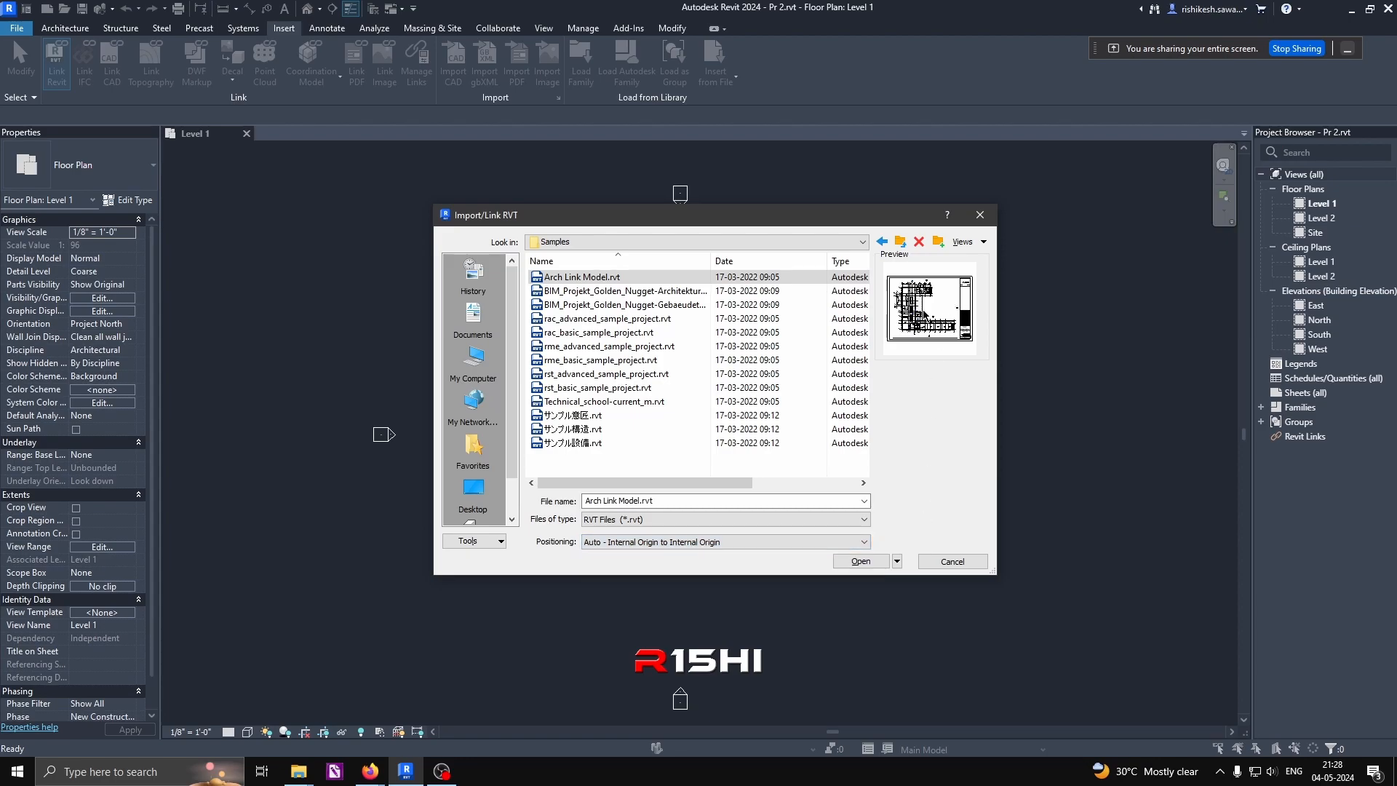
{"action": "left_click", "coordinate": [712, 544]}
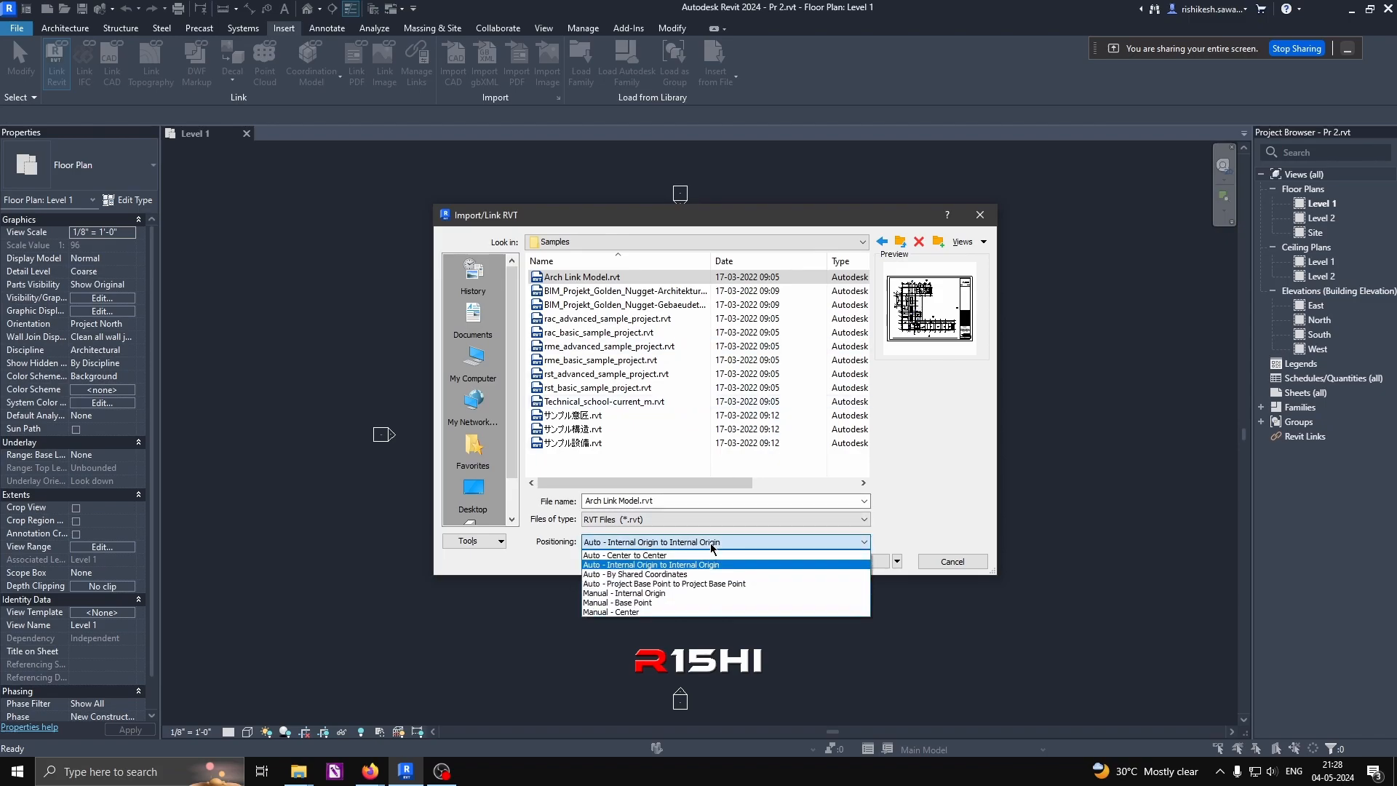
{"action": "left_click", "coordinate": [957, 473]}
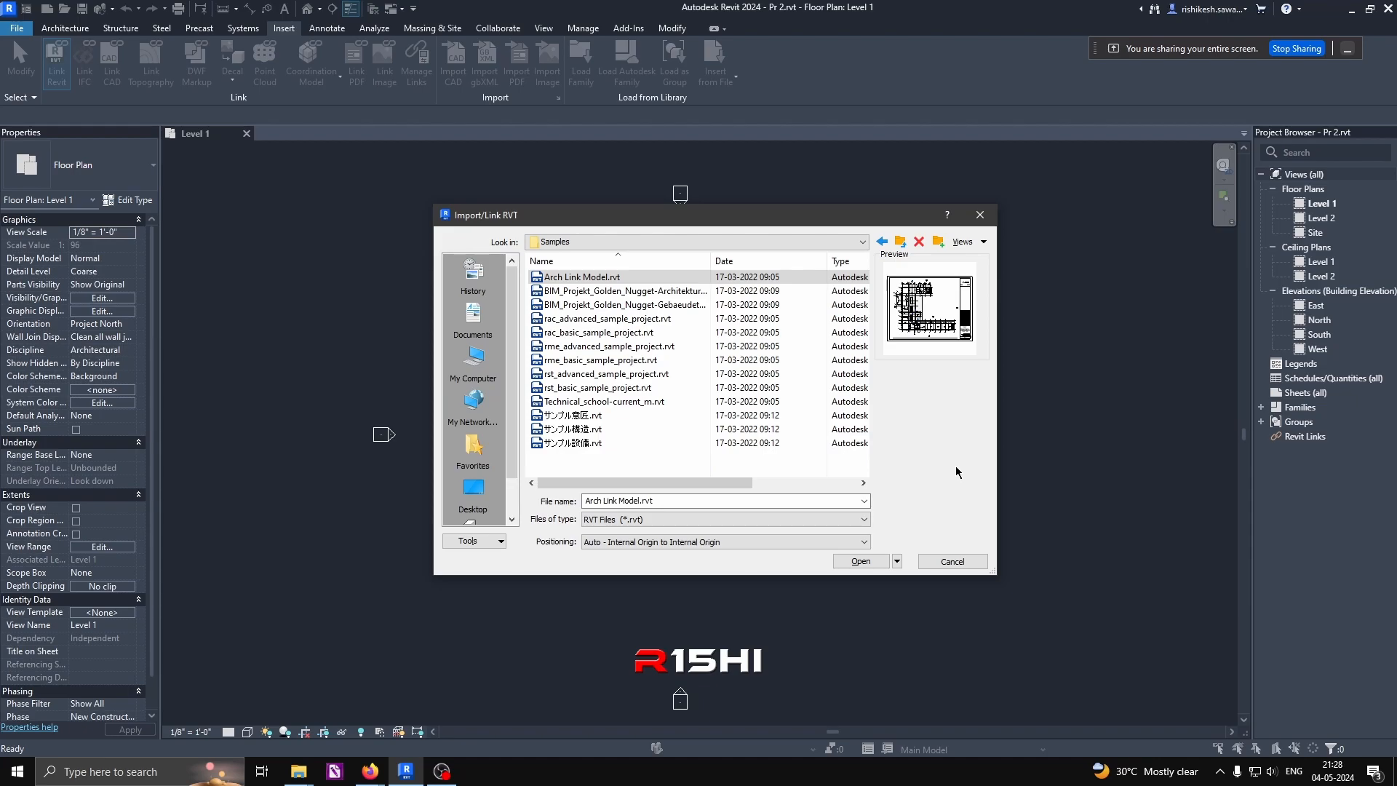
Step: Try Auto - Center to Center positioning for the link and move the link dialog aside to view the plan
{"action": "left_click_drag", "start_coordinate": [731, 219], "coordinate": [866, 195]}
{"action": "left_click", "coordinate": [799, 513]}
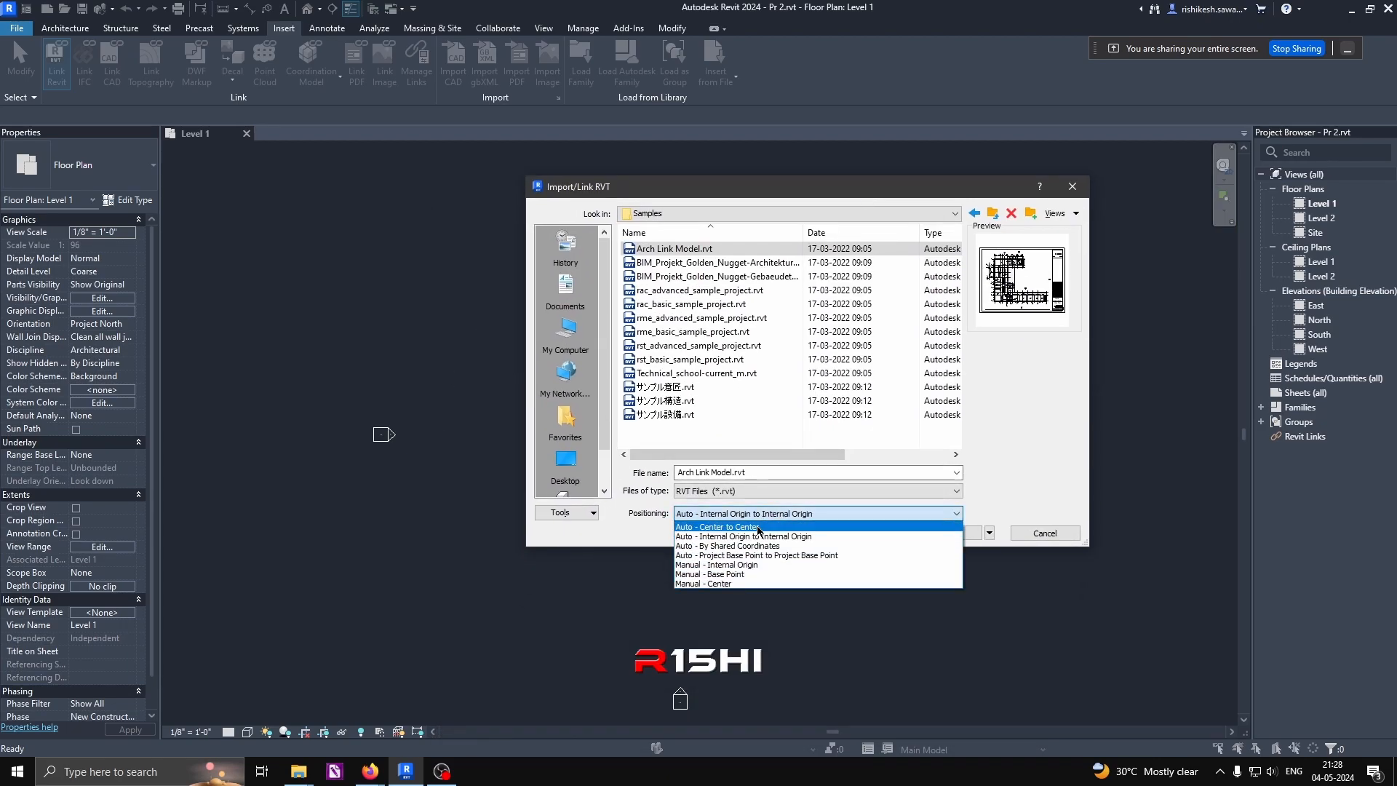
{"action": "left_click", "coordinate": [757, 531]}
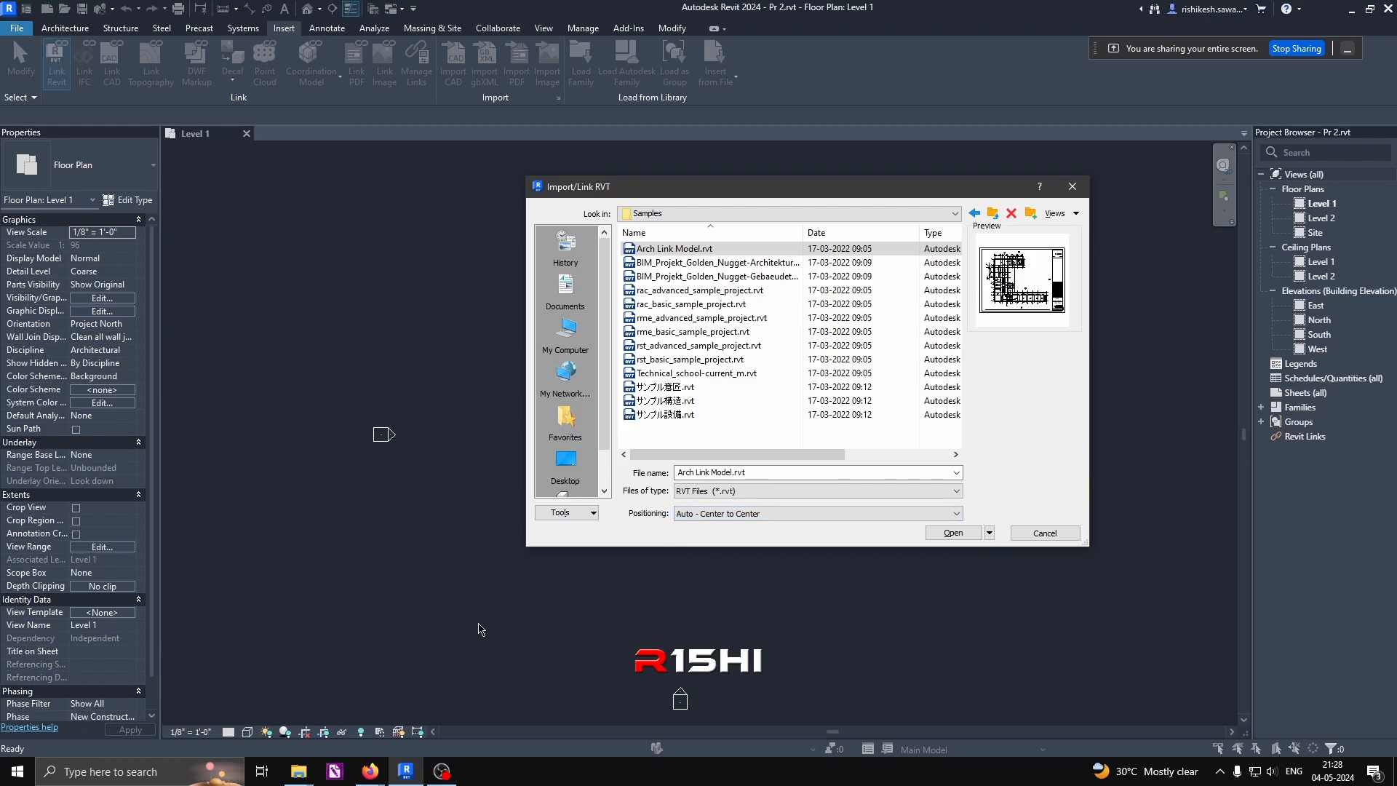
{"action": "left_click_drag", "start_coordinate": [849, 191], "coordinate": [349, 566]}
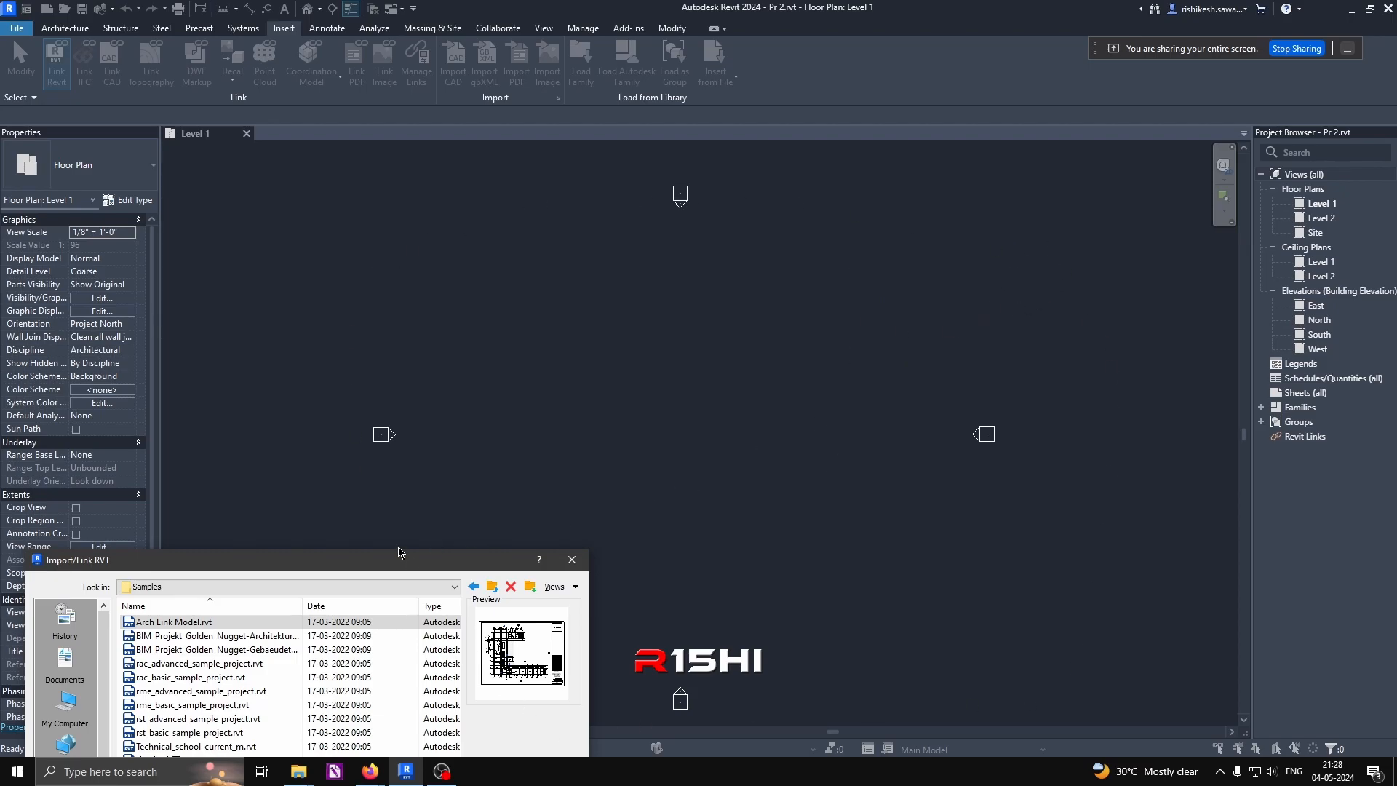
{"action": "left_click_drag", "start_coordinate": [383, 559], "coordinate": [611, 298]}
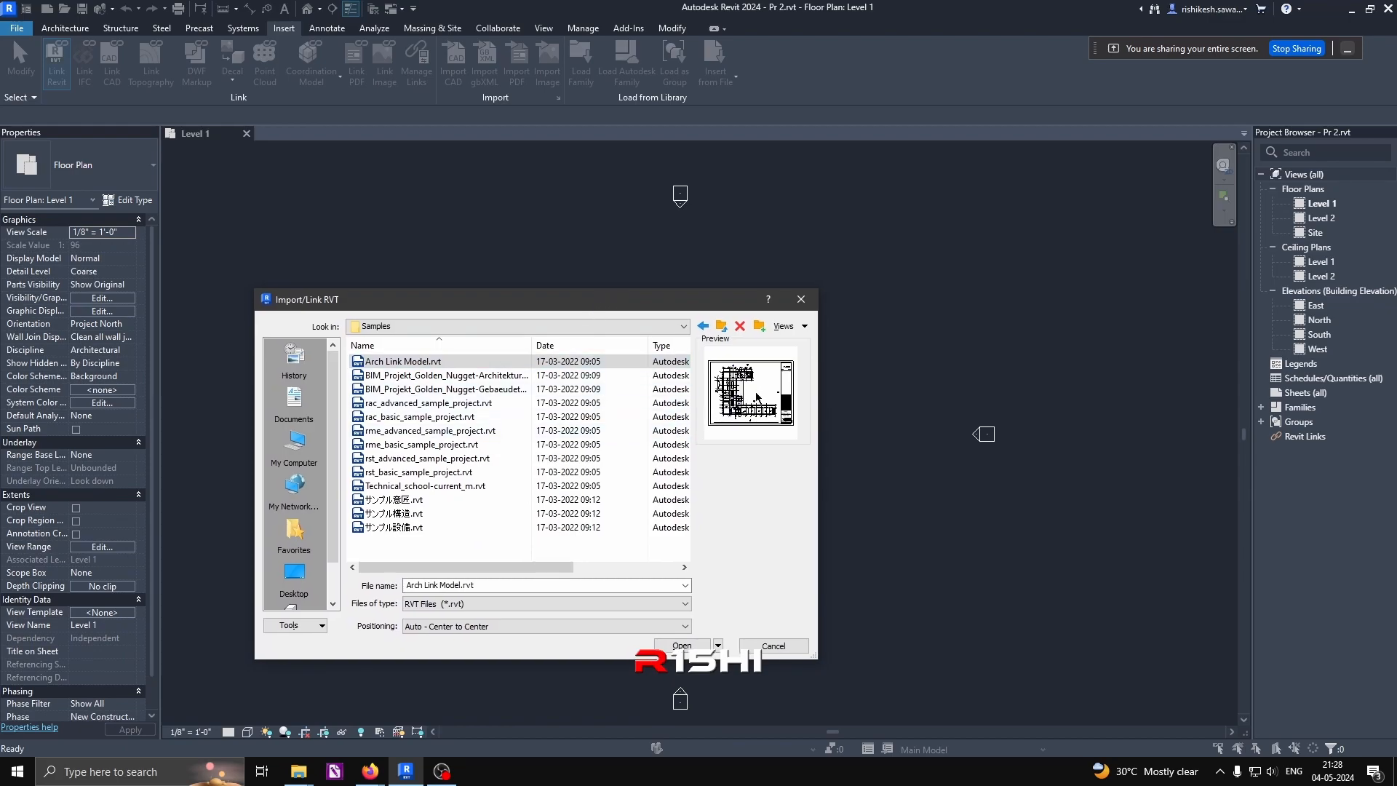
{"action": "left_click_drag", "start_coordinate": [666, 304], "coordinate": [550, 519]}
{"action": "left_click", "coordinate": [566, 522]}
{"action": "left_click", "coordinate": [537, 541]}
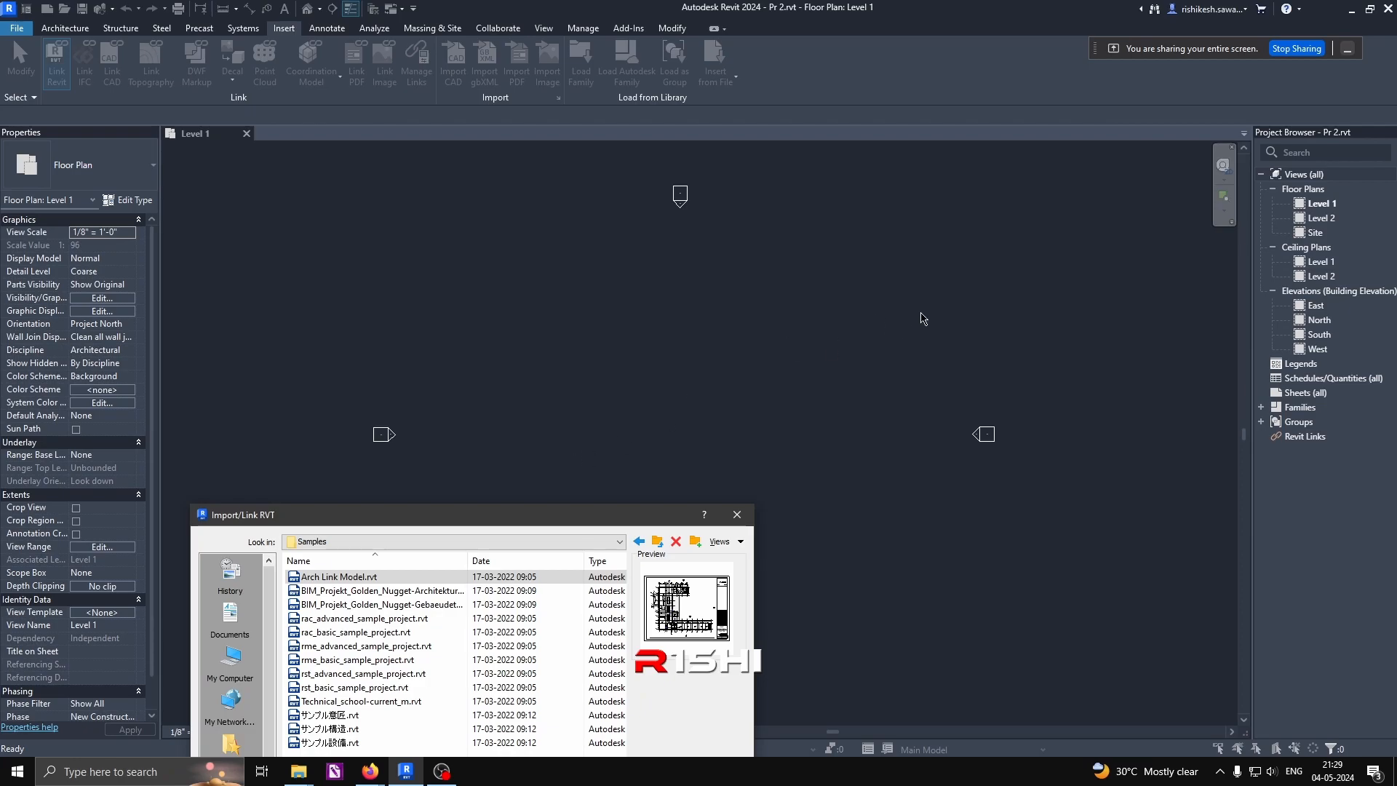
Step: Link Arch Link Model.rvt into the project with Auto - Internal Origin to Internal Origin positioning
{"action": "left_click_drag", "start_coordinate": [526, 518], "coordinate": [687, 281]}
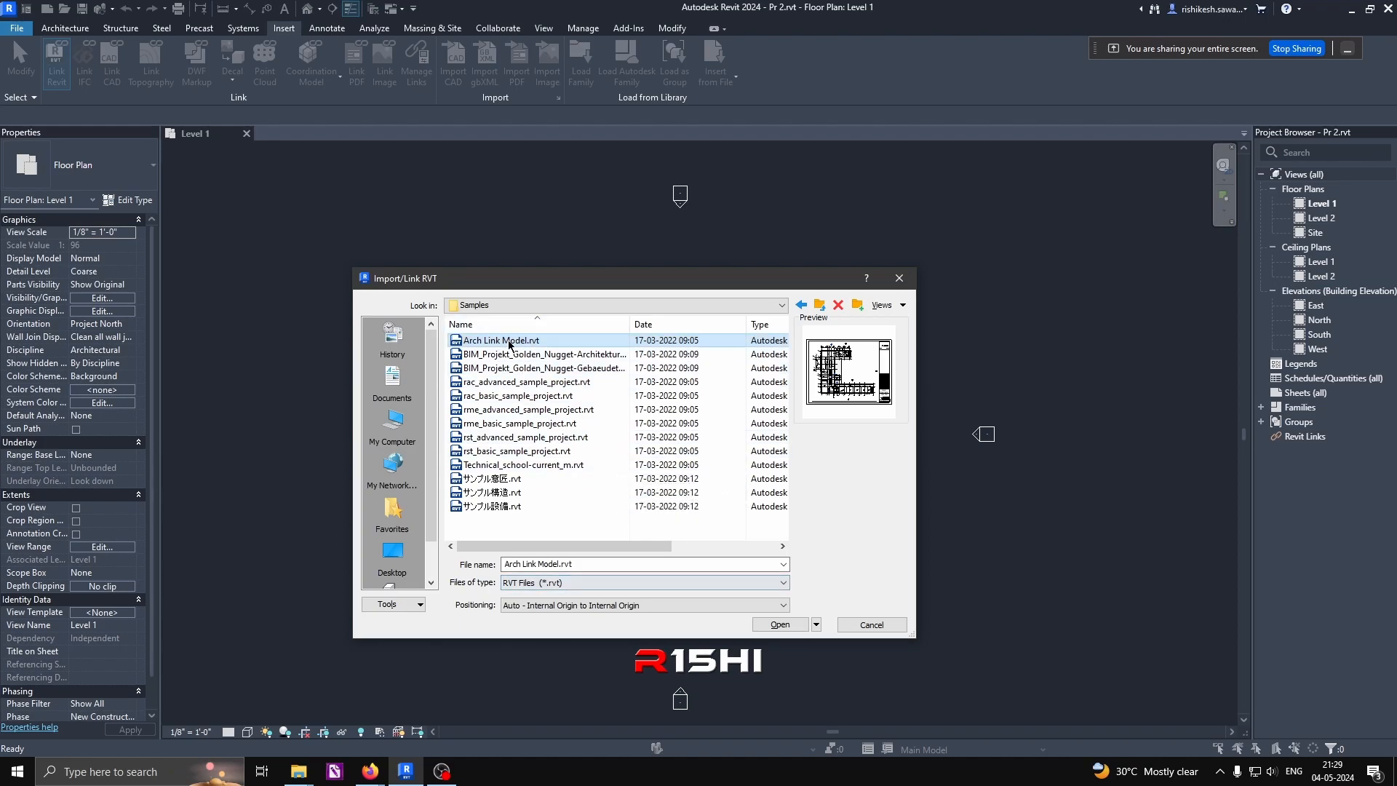
{"action": "left_click", "coordinate": [685, 606]}
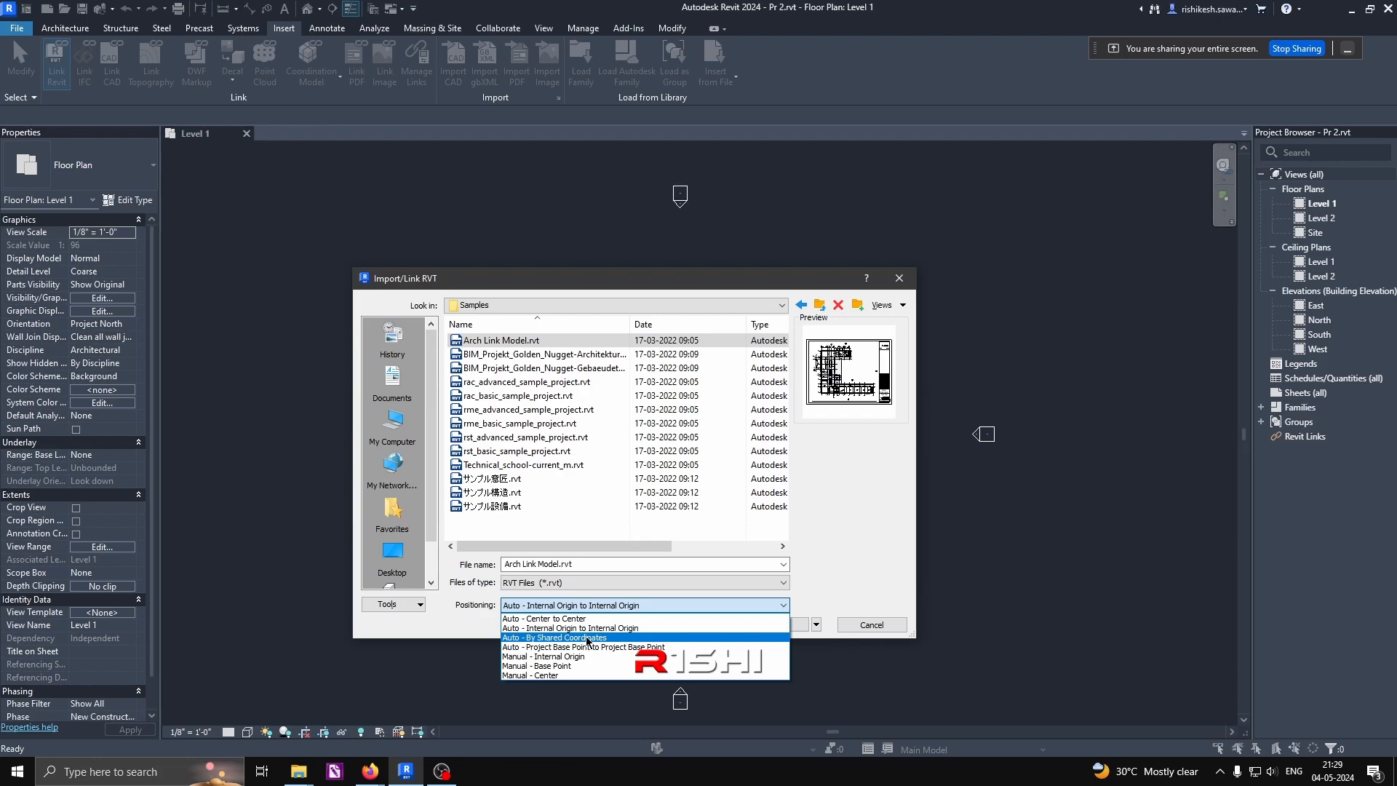
{"action": "left_click", "coordinate": [829, 603]}
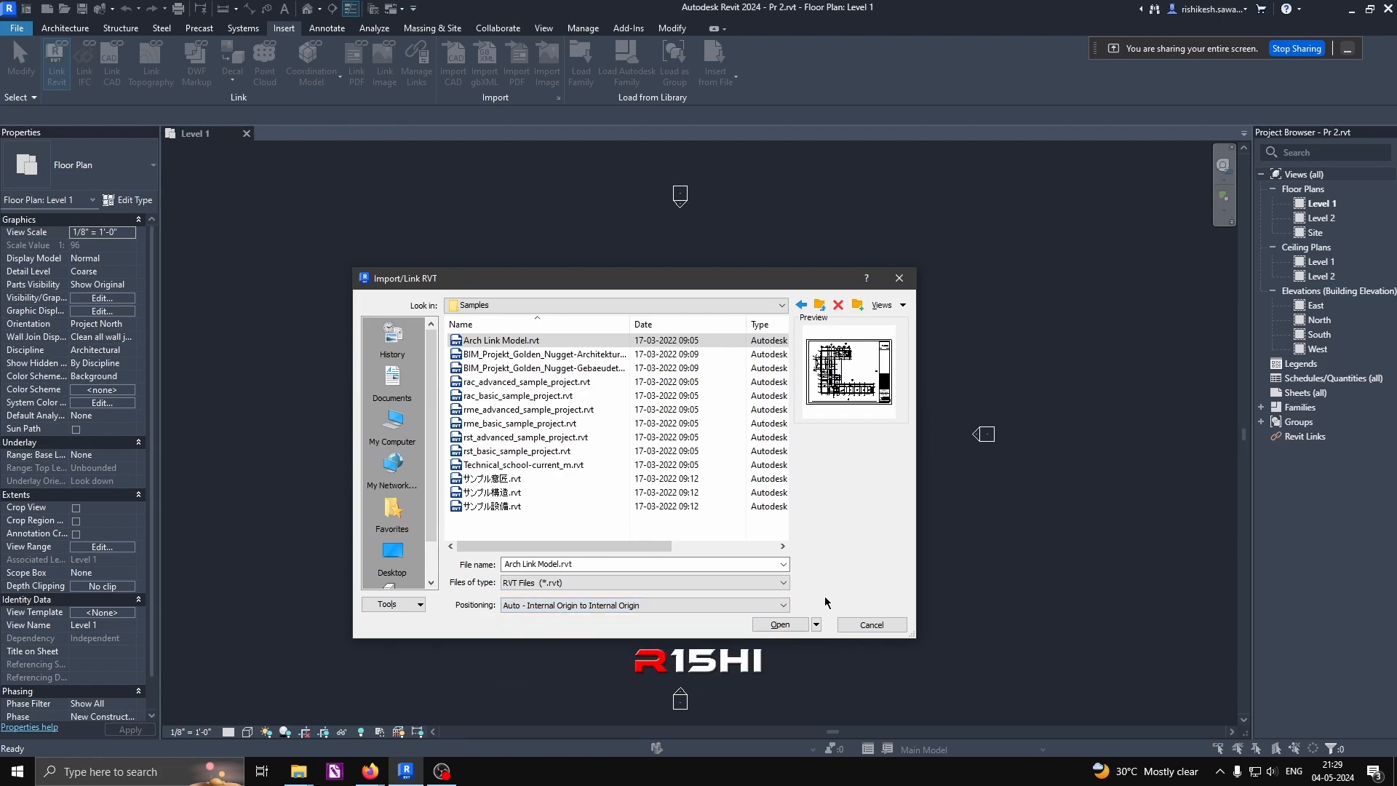
{"action": "left_click", "coordinate": [488, 343]}
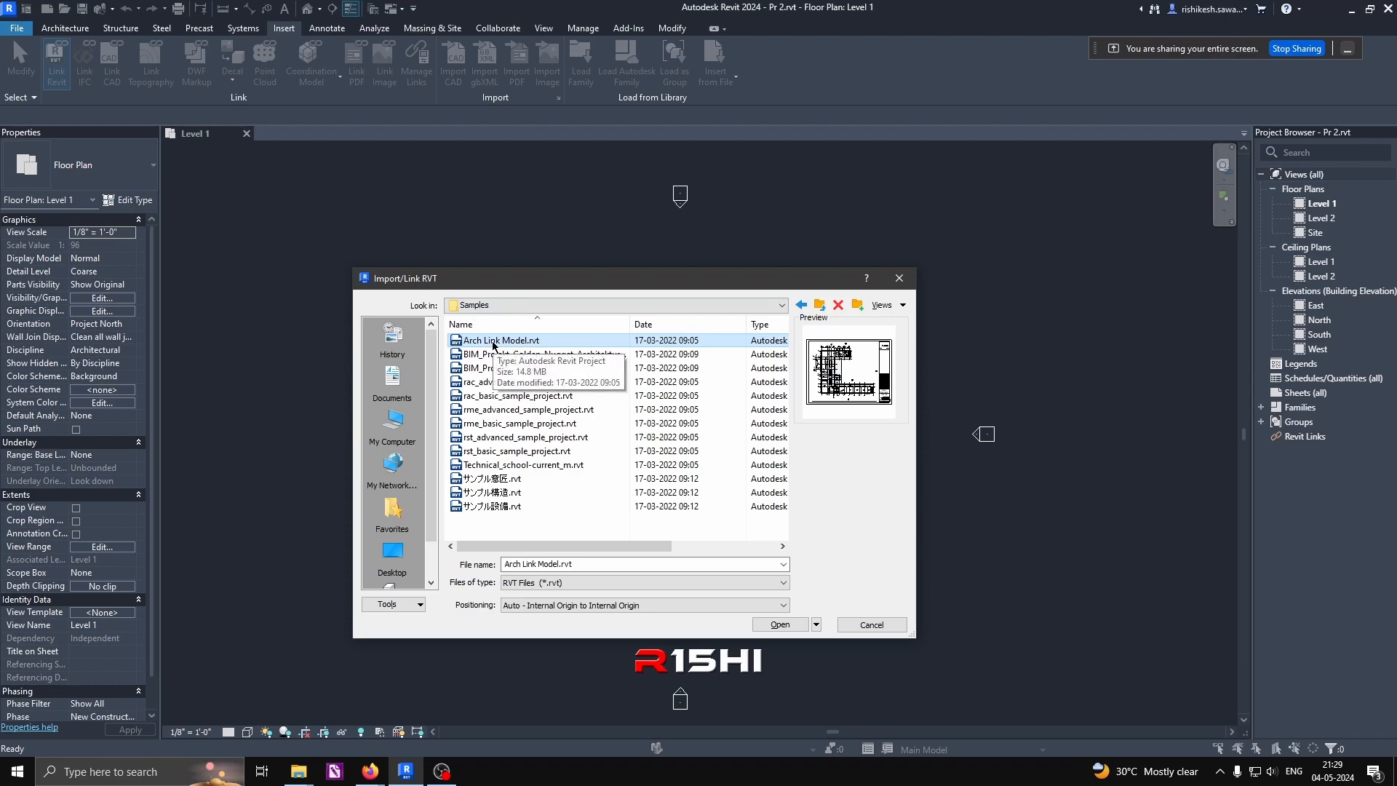
{"action": "left_click", "coordinate": [781, 624]}
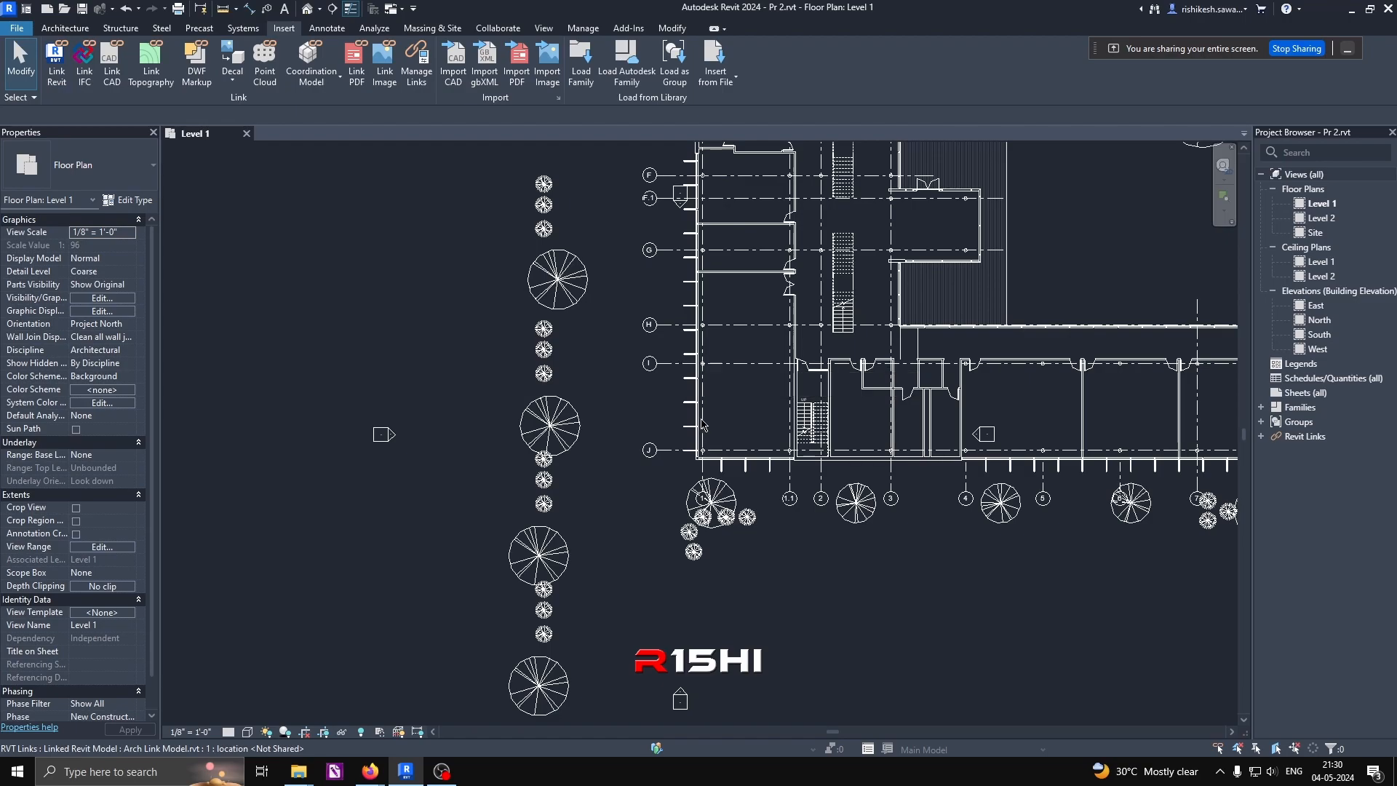
Step: Open the default 3D view of the project and set its visual style to Consistent Colors
{"action": "scroll", "coordinate": [530, 502], "scroll_direction": "down", "scroll_amount": 5}
{"action": "scroll", "coordinate": [572, 492], "scroll_direction": "down", "scroll_amount": 2}
{"action": "scroll", "coordinate": [575, 502], "scroll_direction": "up", "scroll_amount": 2}
{"action": "scroll", "coordinate": [578, 510], "scroll_direction": "down", "scroll_amount": 4}
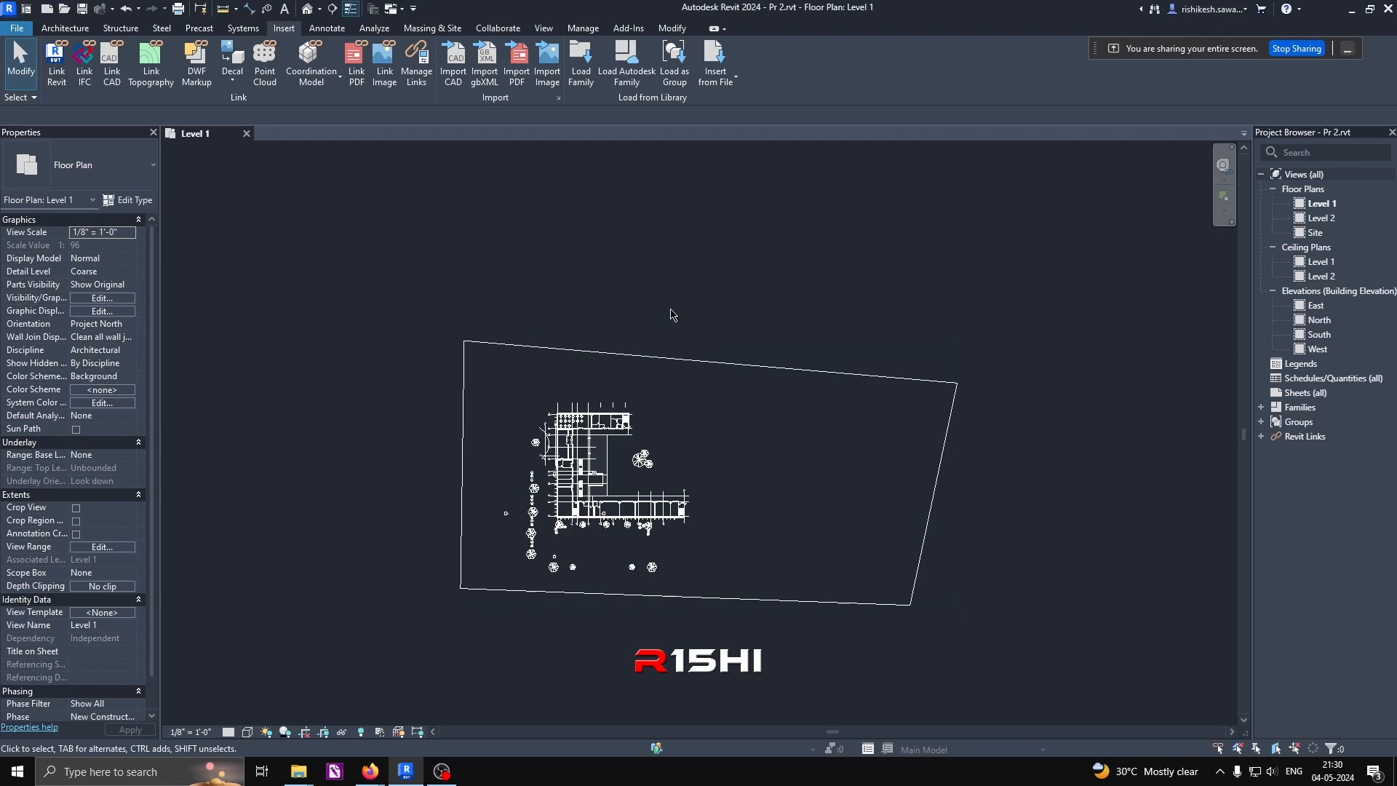
{"action": "left_click", "coordinate": [307, 8]}
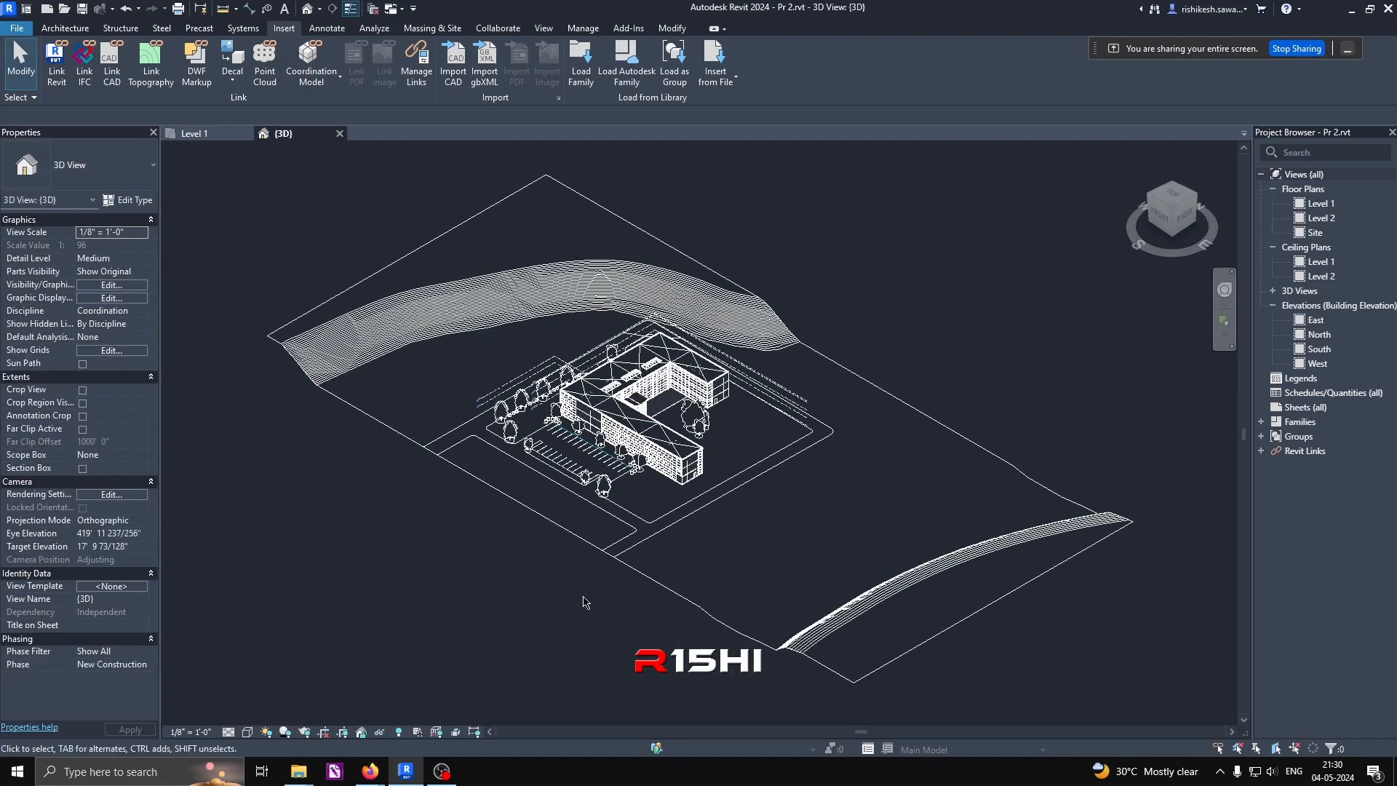
{"action": "left_click", "coordinate": [244, 734]}
{"action": "left_click", "coordinate": [215, 732]}
{"action": "left_click", "coordinate": [247, 733]}
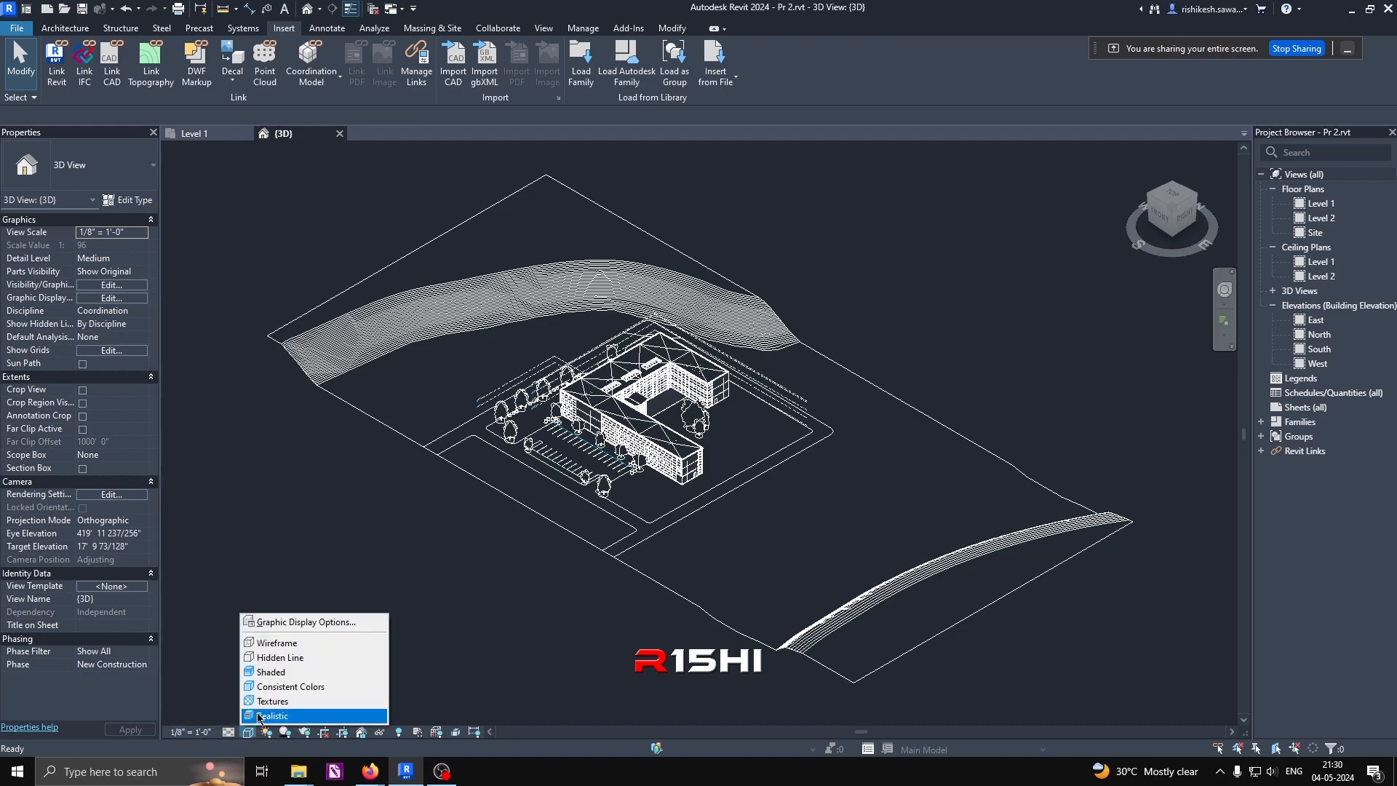
{"action": "left_click", "coordinate": [288, 687]}
Step: Examine the linked building and its site from several angles in 3D and select the whole Arch Link Model link
{"action": "mouse_move", "coordinate": [484, 588]}
{"action": "middle_mouse_down", "text": "shift"}
{"action": "mouse_move", "coordinate": [632, 499]}
{"action": "mouse_move", "coordinate": [772, 455]}
{"action": "middle_mouse_up", "text": "shift"}
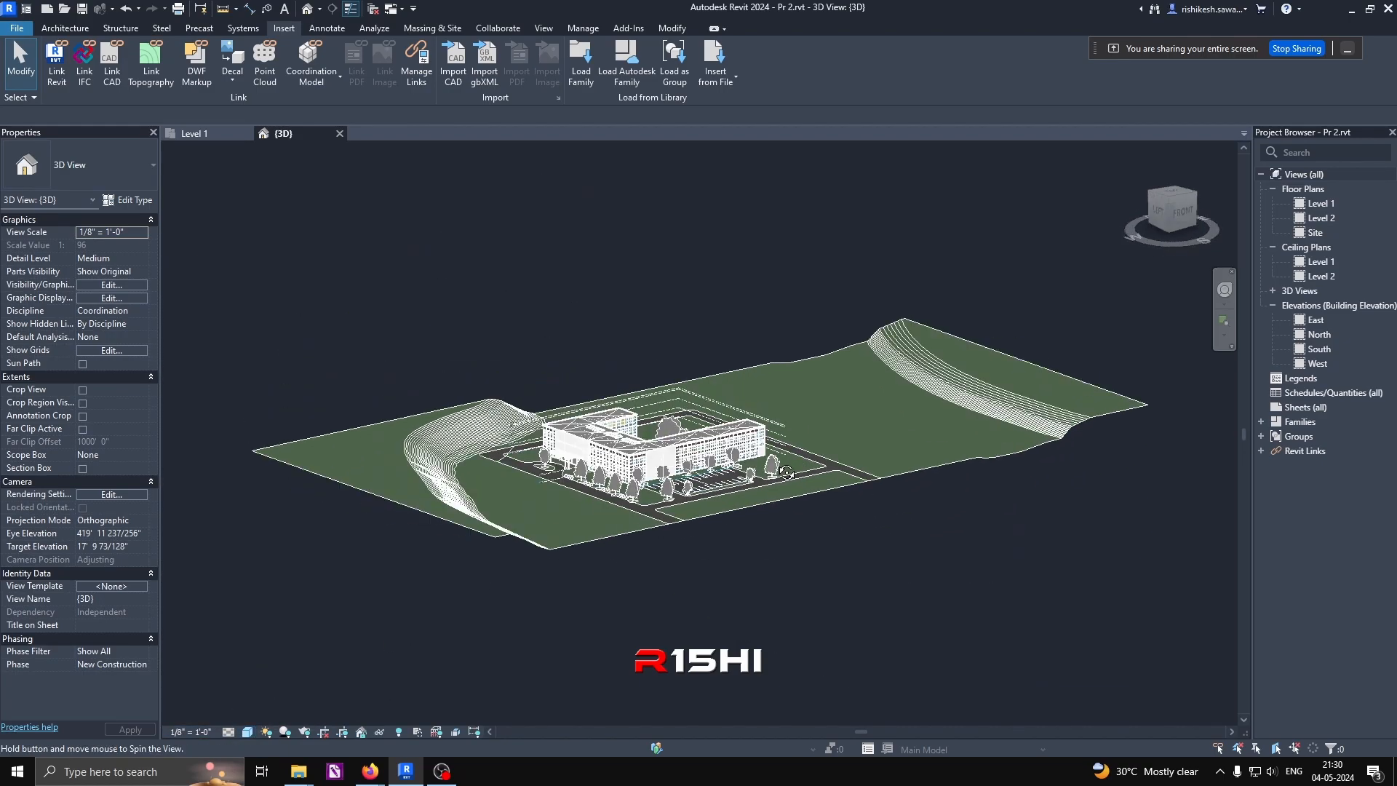
{"action": "scroll", "coordinate": [756, 513], "scroll_direction": "up", "scroll_amount": 3}
{"action": "middle_click_drag", "start_coordinate": [687, 525], "coordinate": [499, 497], "text": "shift"}
{"action": "scroll", "coordinate": [650, 504], "scroll_direction": "up", "scroll_amount": 8}
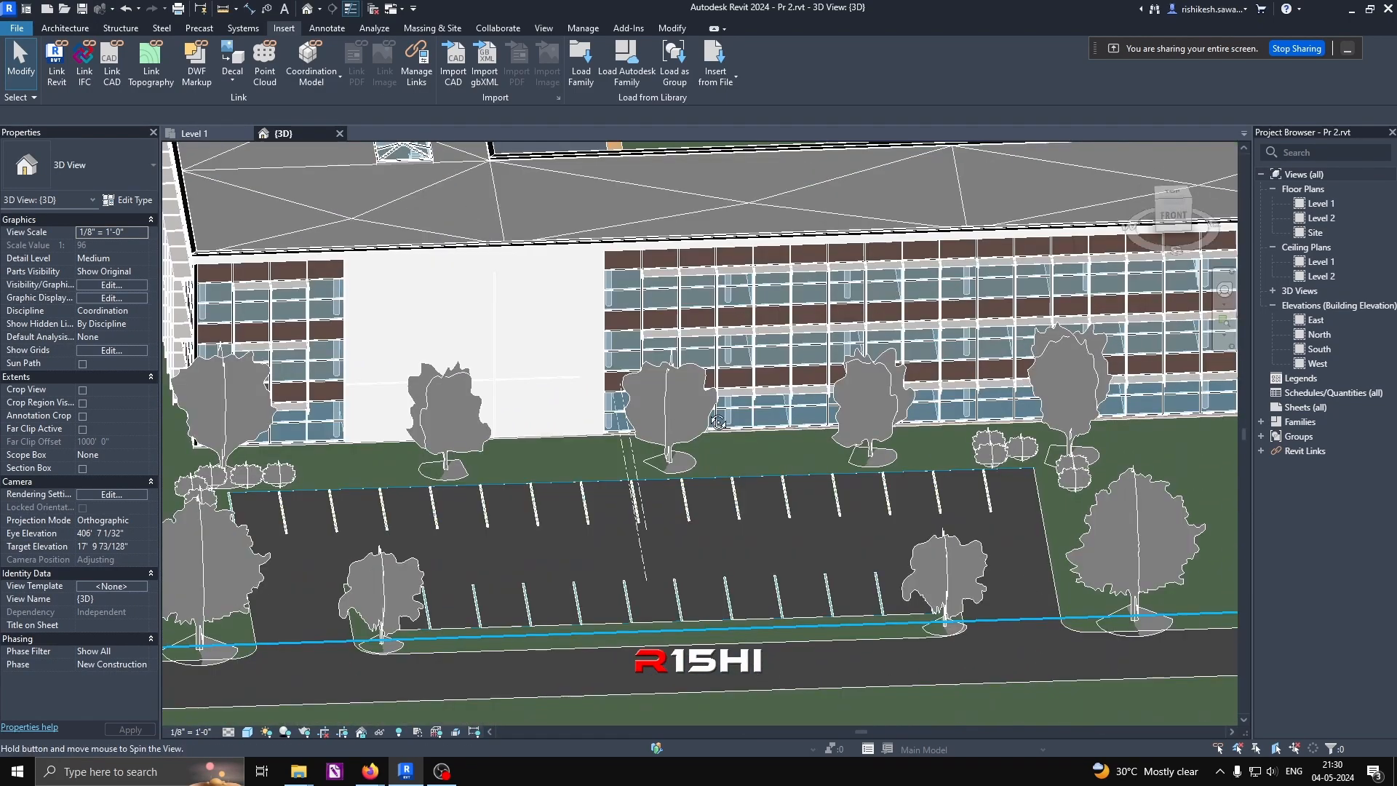
{"action": "middle_click_drag", "start_coordinate": [655, 422], "coordinate": [608, 444], "text": "shift"}
{"action": "middle_click_drag", "start_coordinate": [764, 248], "coordinate": [595, 523]}
{"action": "scroll", "coordinate": [673, 477], "scroll_direction": "down", "scroll_amount": 3}
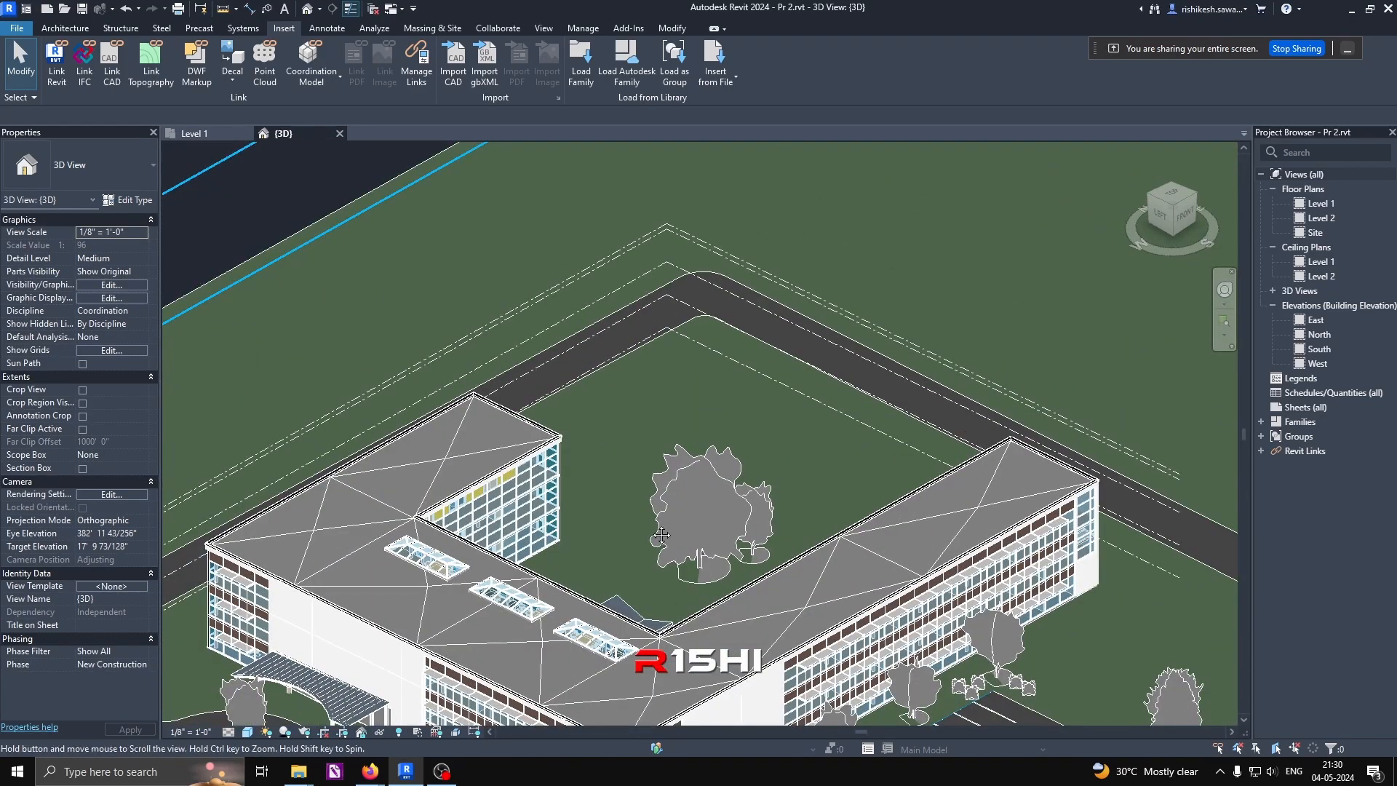
{"action": "scroll", "coordinate": [595, 524], "scroll_direction": "up", "scroll_amount": 2}
{"action": "left_click", "coordinate": [613, 511]}
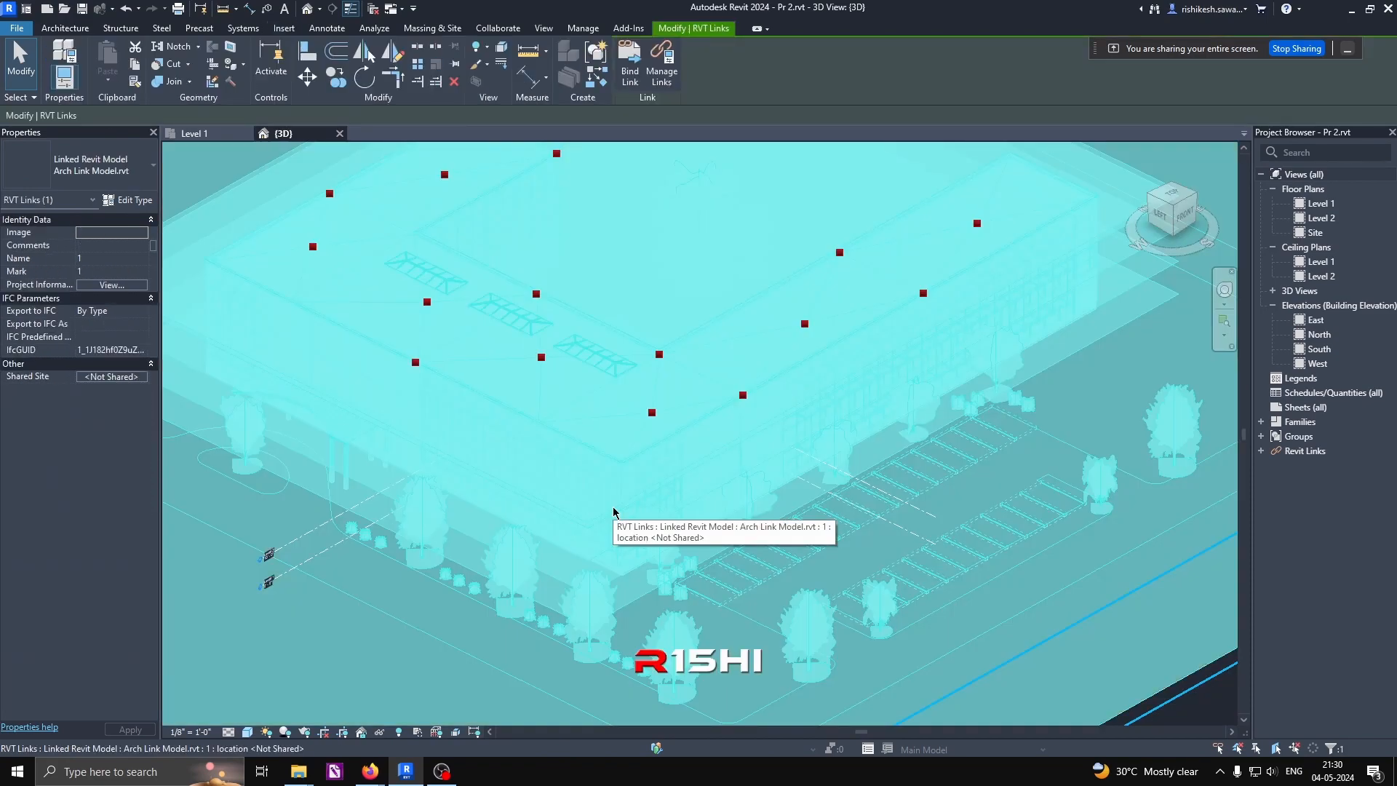
{"action": "scroll", "coordinate": [612, 509], "scroll_direction": "down", "scroll_amount": 3}
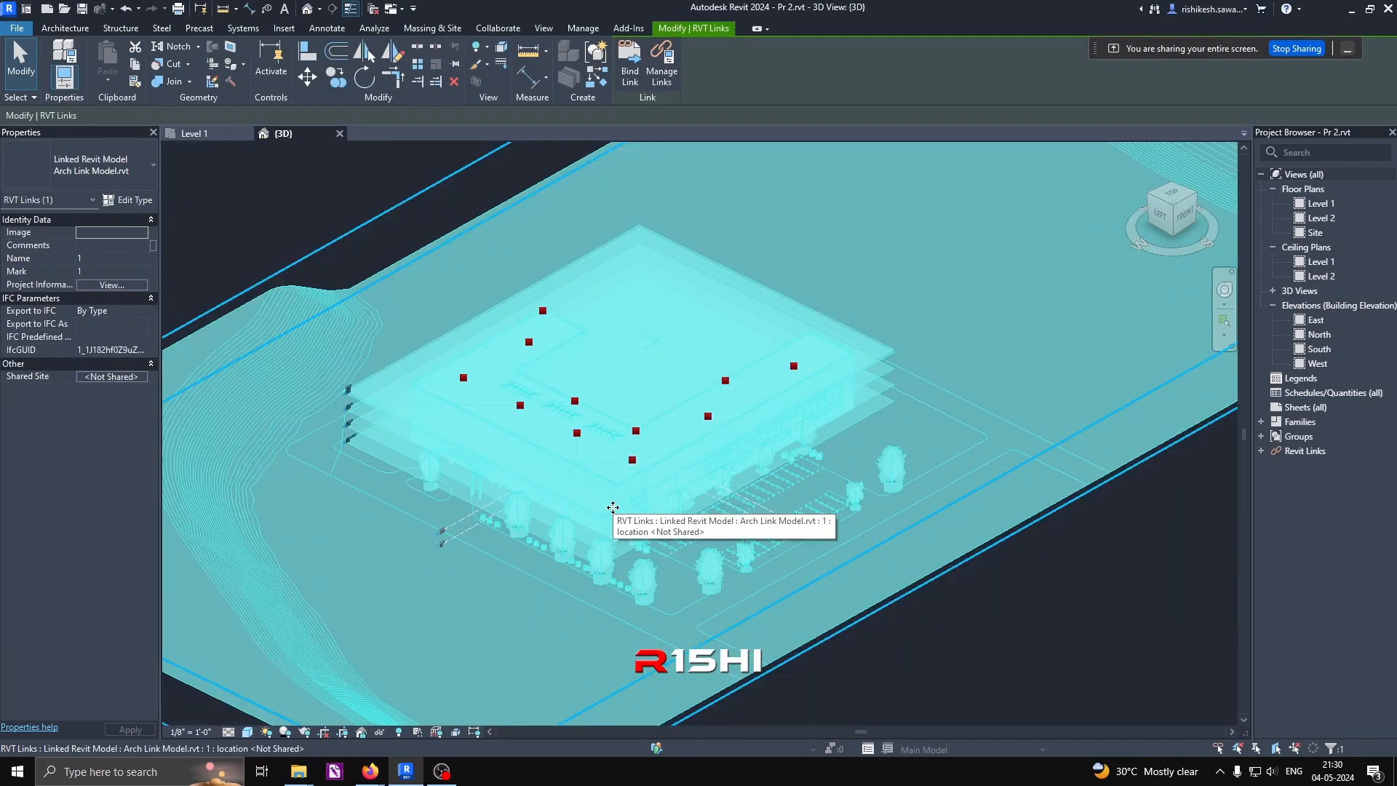
Step: Examine the extent of the linked site in 3D, selecting and deselecting the Arch Link Model link from different angles
{"action": "scroll", "coordinate": [613, 508], "scroll_direction": "down", "scroll_amount": 4}
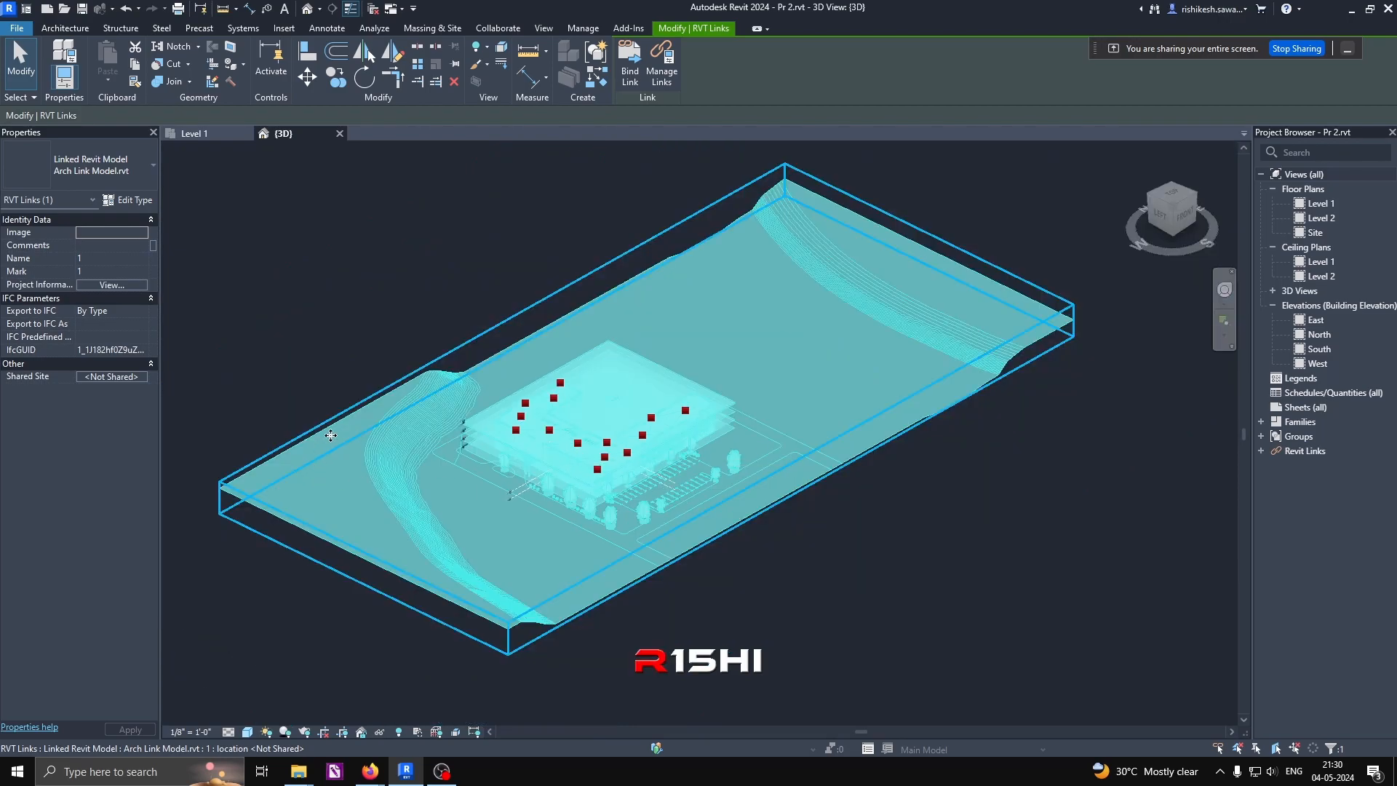
{"action": "left_click", "coordinate": [930, 566]}
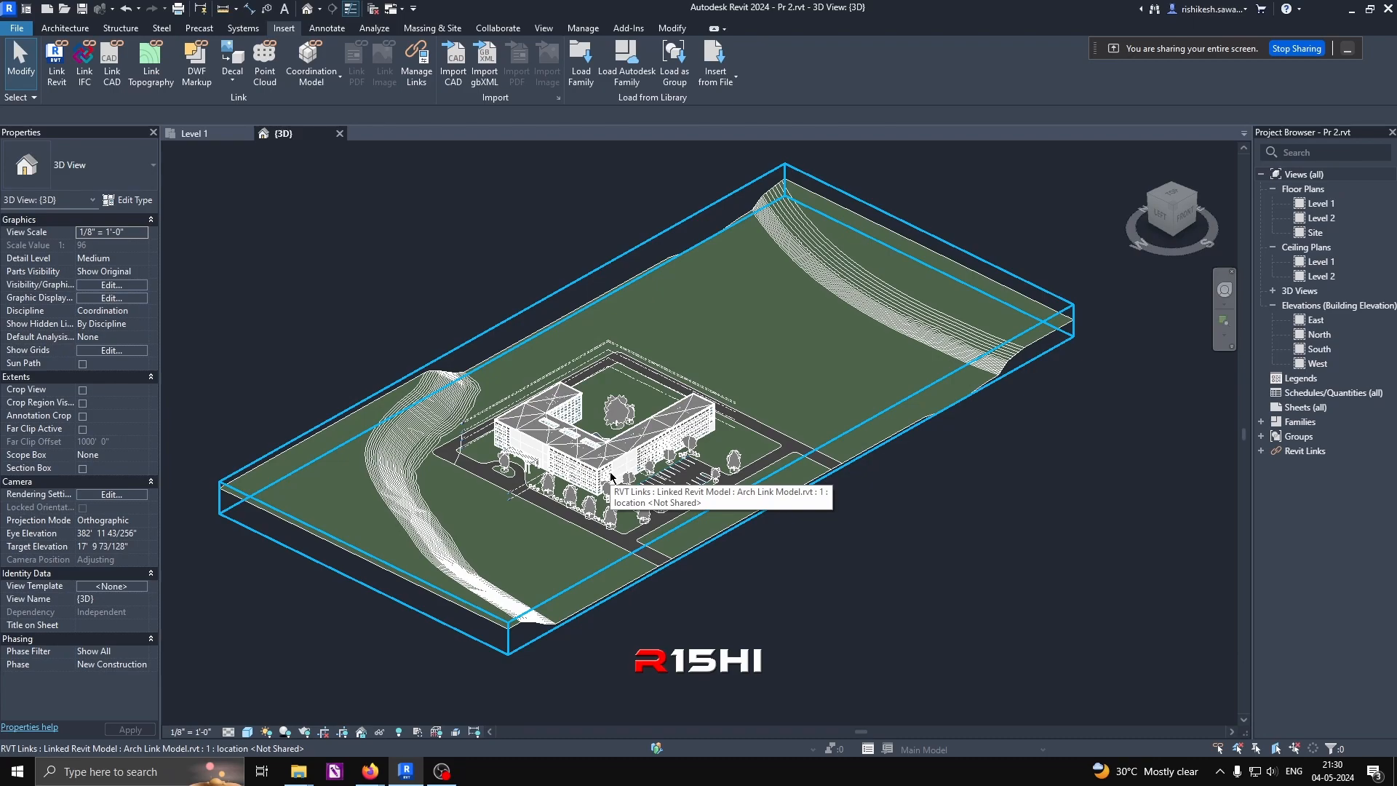
{"action": "middle_click_drag", "start_coordinate": [853, 628], "coordinate": [553, 415], "text": "shift"}
{"action": "scroll", "coordinate": [571, 416], "scroll_direction": "up", "scroll_amount": 5}
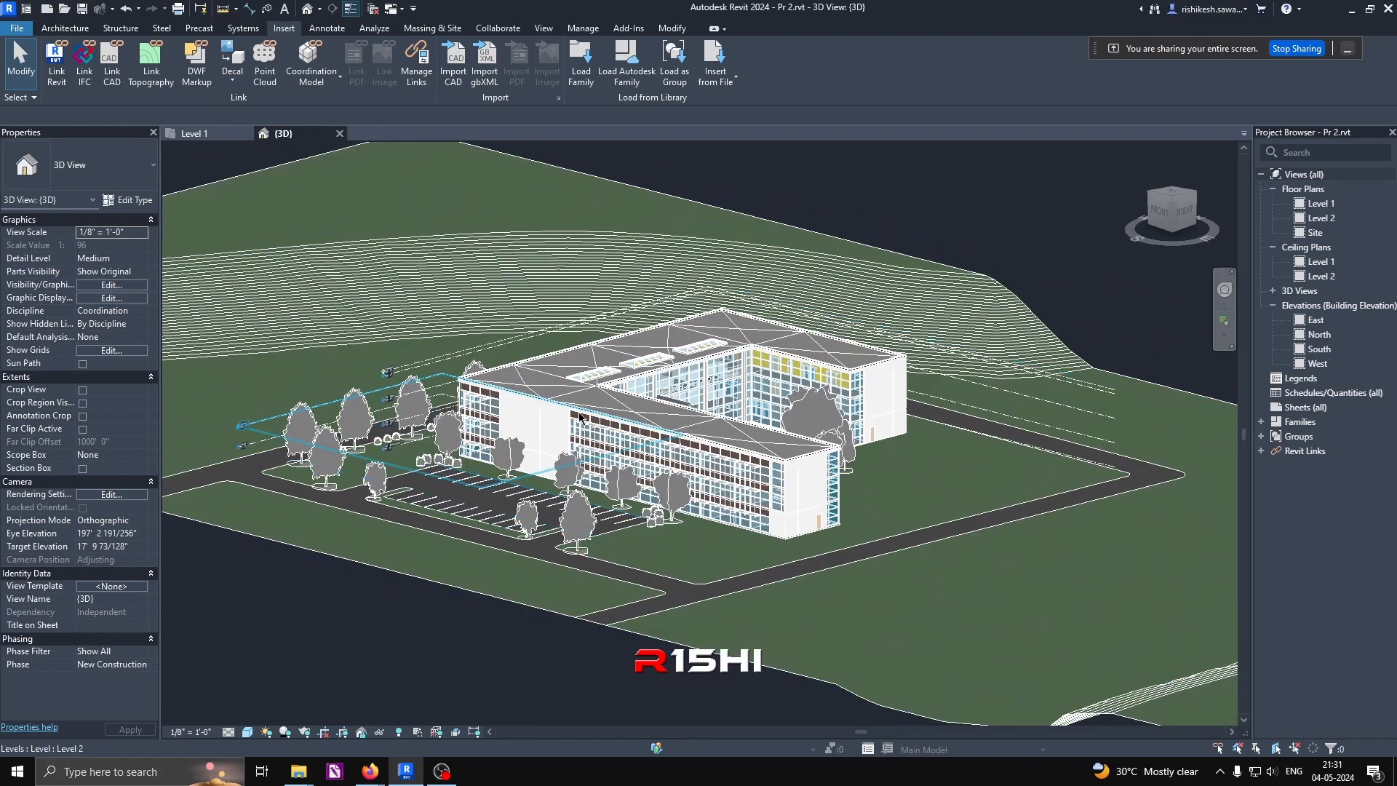
{"action": "scroll", "coordinate": [624, 430], "scroll_direction": "down", "scroll_amount": 5}
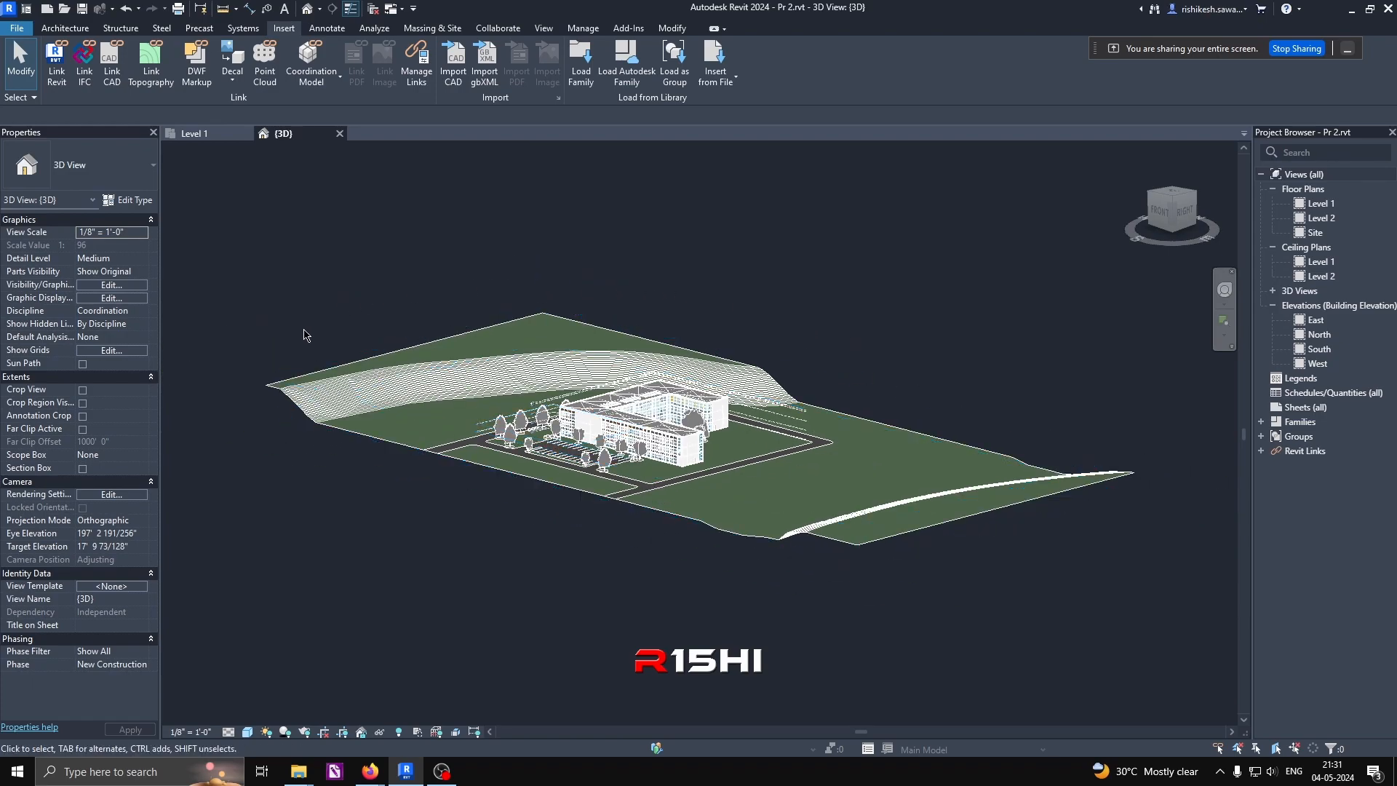
{"action": "left_click", "coordinate": [814, 537]}
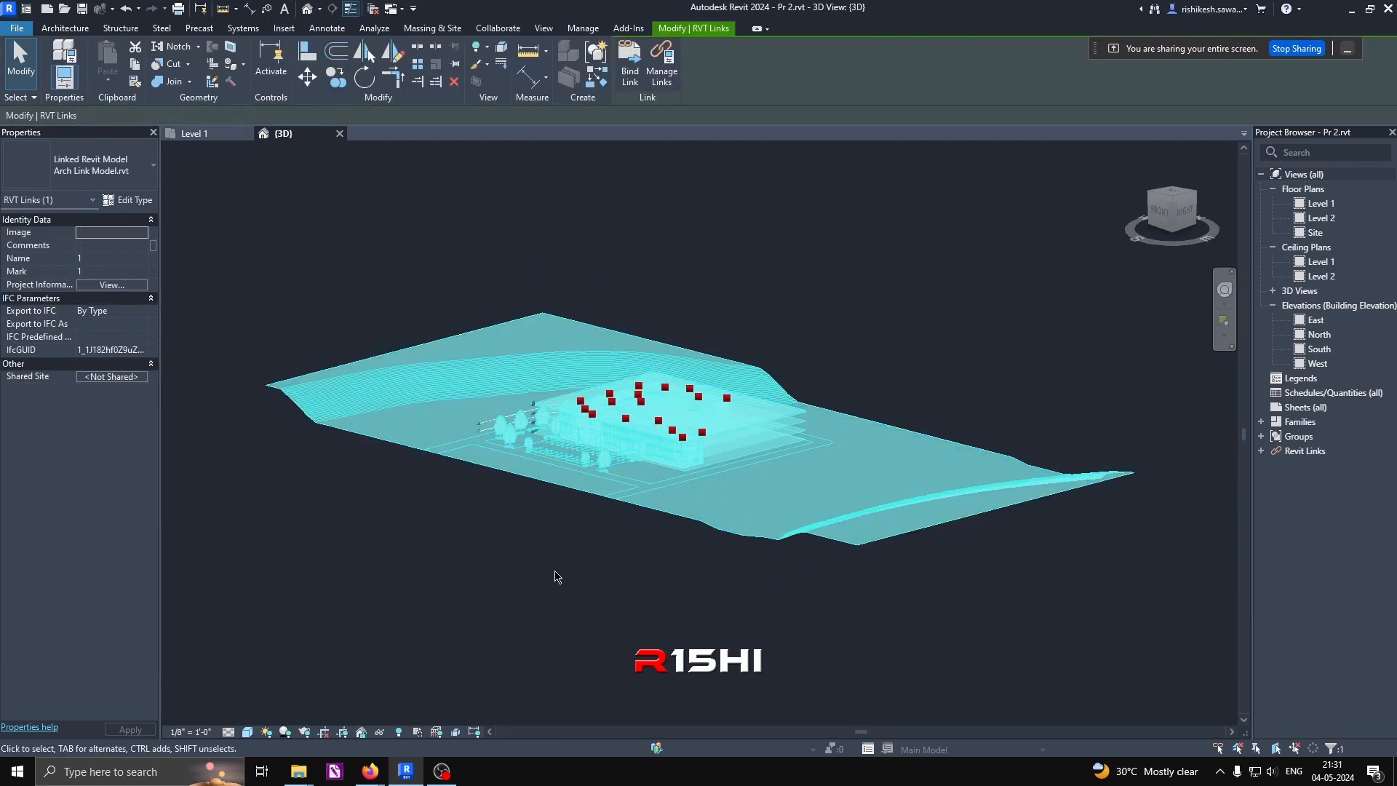
{"action": "middle_click_drag", "start_coordinate": [384, 578], "coordinate": [559, 480], "text": "shift"}
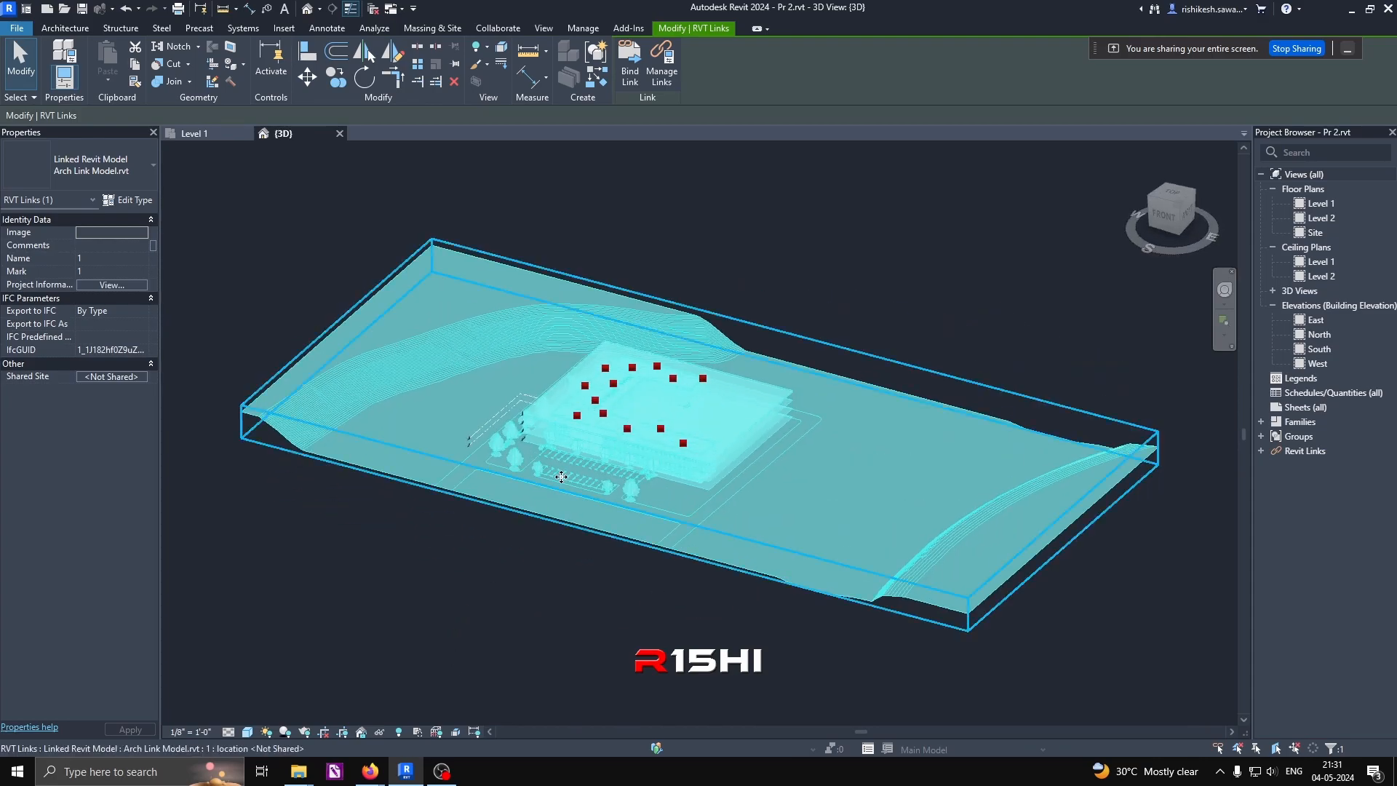
{"action": "scroll", "coordinate": [682, 377], "scroll_direction": "up", "scroll_amount": 3}
{"action": "middle_click_drag", "start_coordinate": [655, 581], "coordinate": [723, 507], "text": "shift"}
{"action": "key", "text": "Escape"}
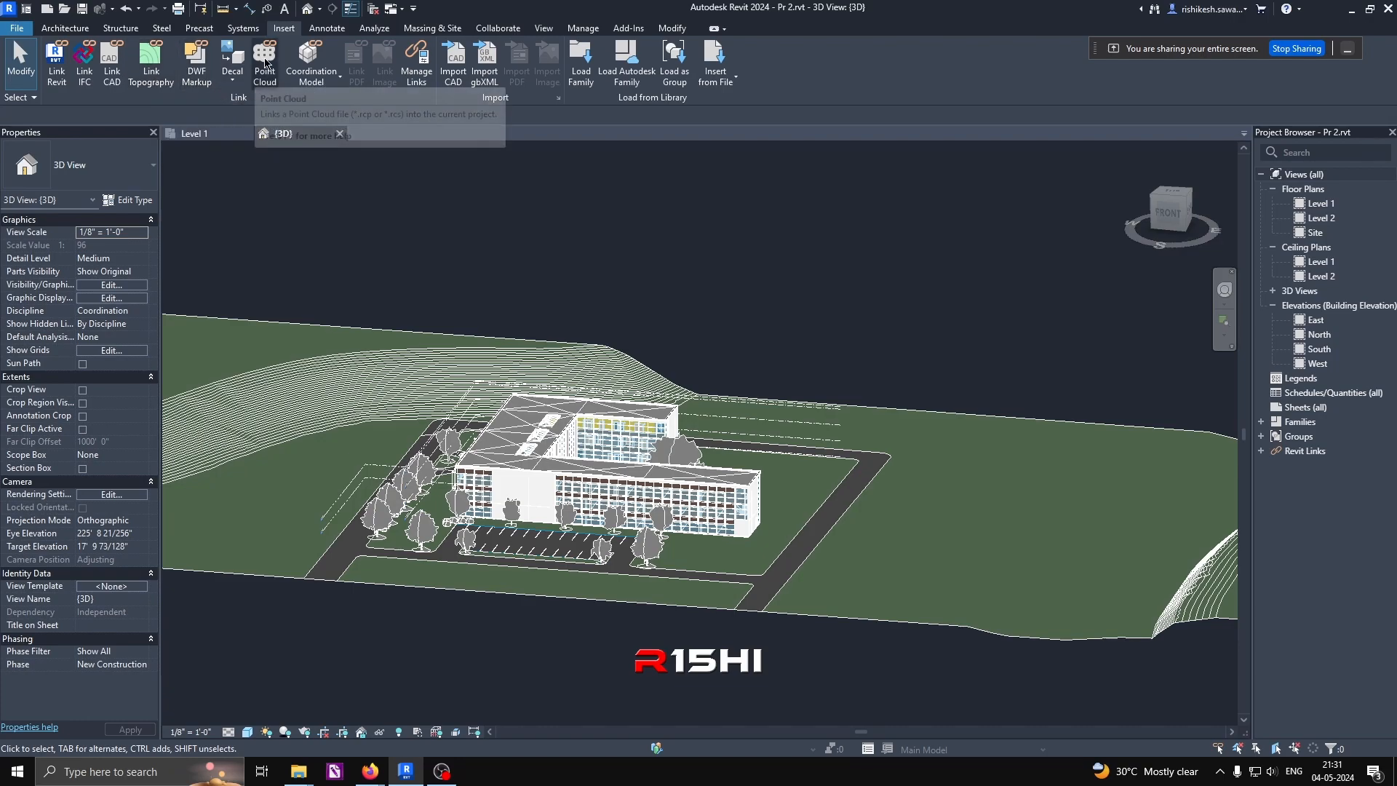
{"action": "scroll", "coordinate": [526, 539], "scroll_direction": "down", "scroll_amount": 3}
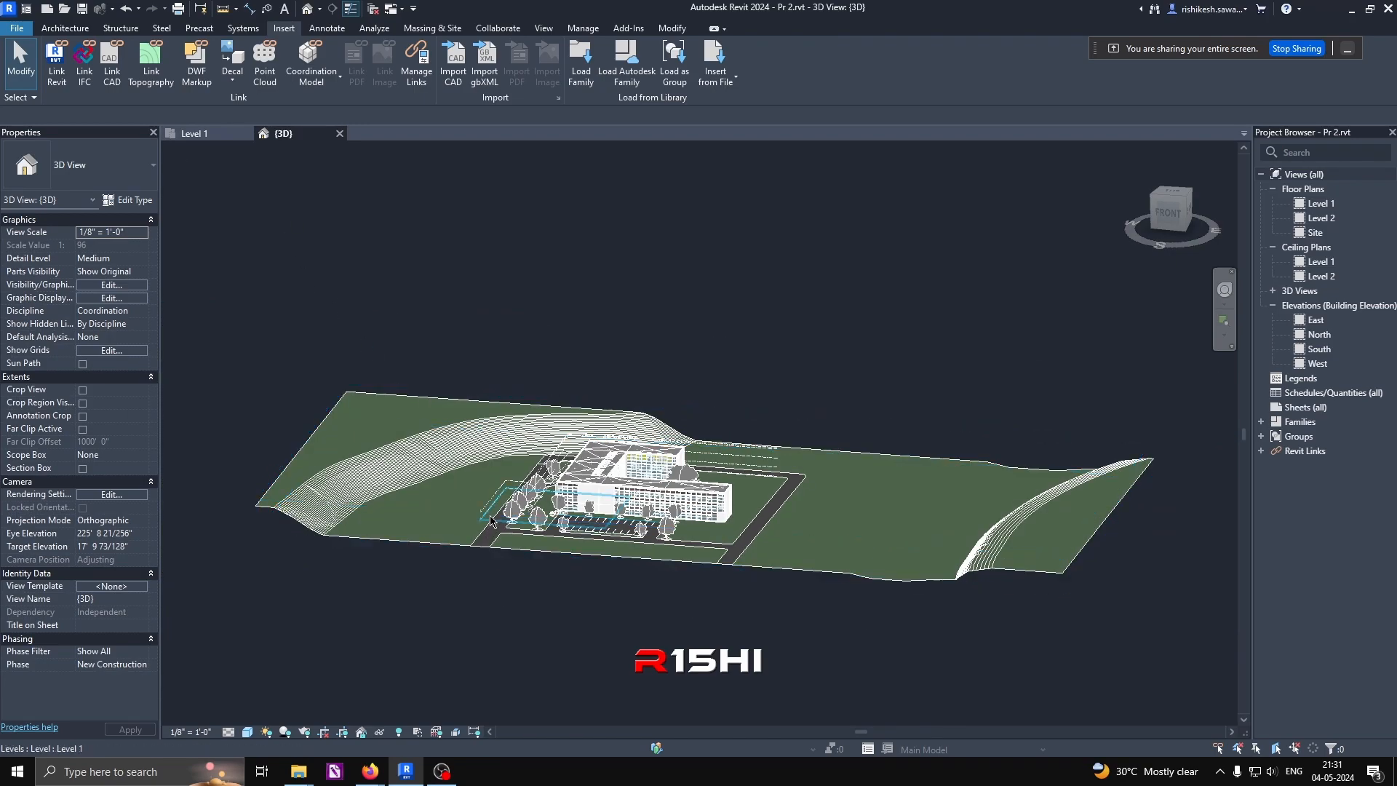
{"action": "left_click", "coordinate": [434, 539]}
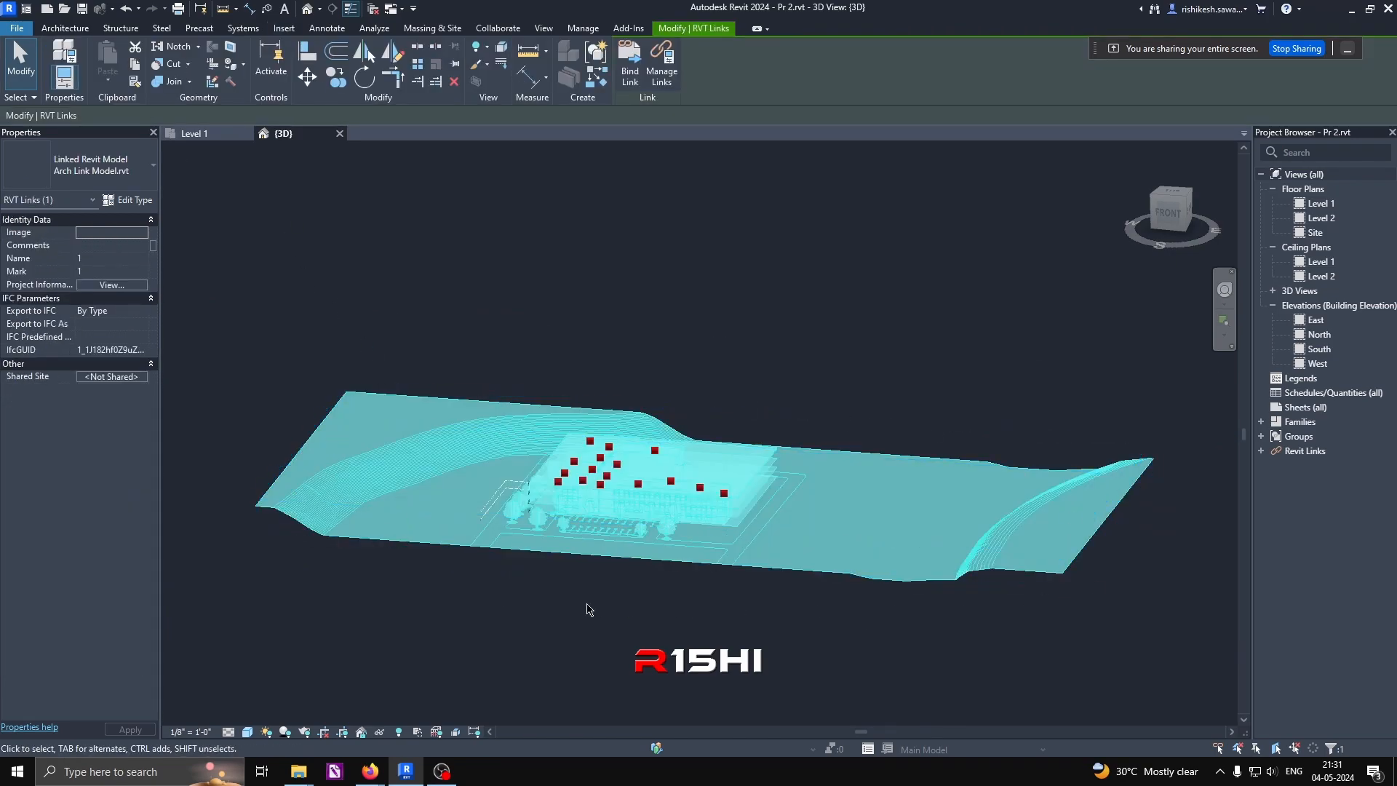
{"action": "left_click", "coordinate": [586, 609]}
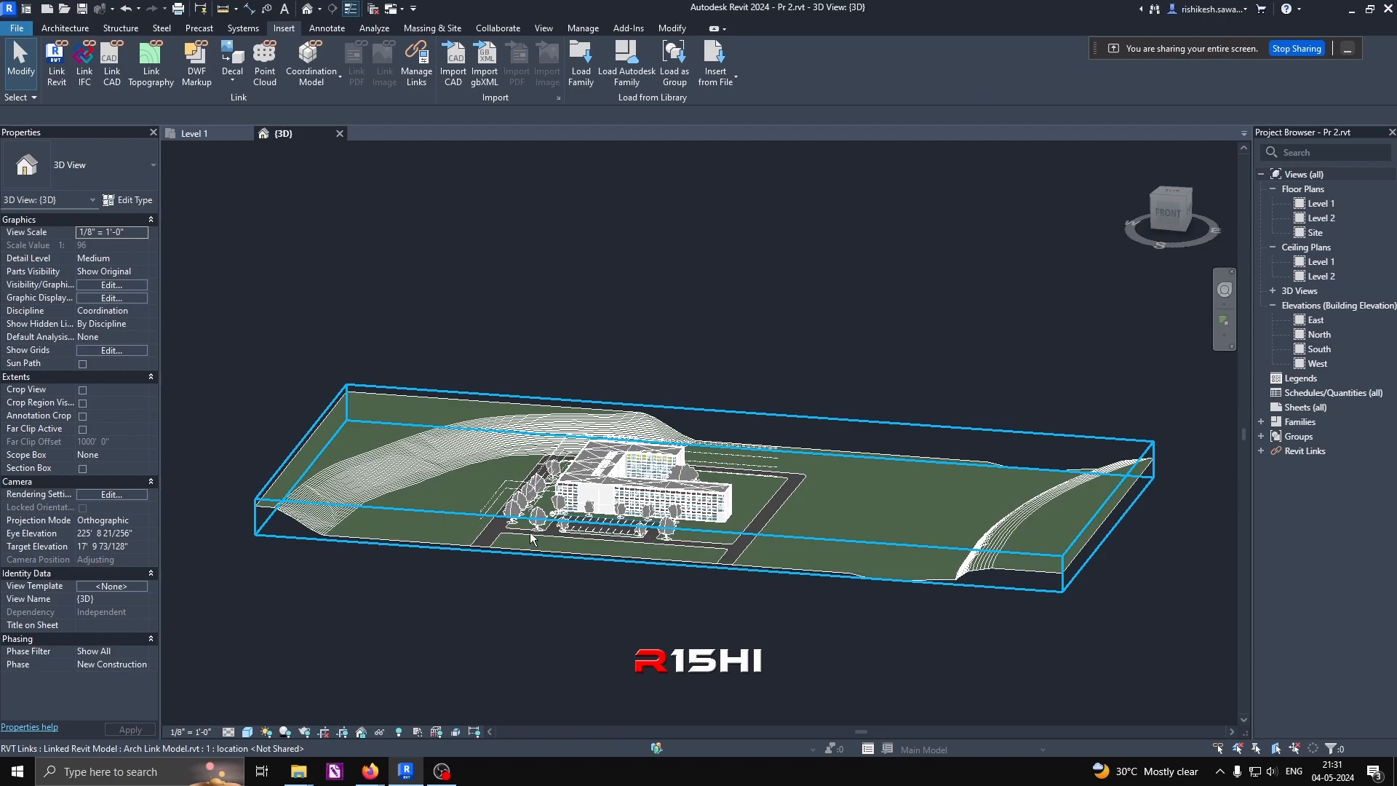
Step: Inspect the linked building's roof, facades, entrance canopy and parking area up close from several sides in 3D
{"action": "middle_click_drag", "start_coordinate": [537, 539], "coordinate": [504, 637], "text": "shift"}
{"action": "scroll", "coordinate": [482, 505], "scroll_direction": "up", "scroll_amount": 3}
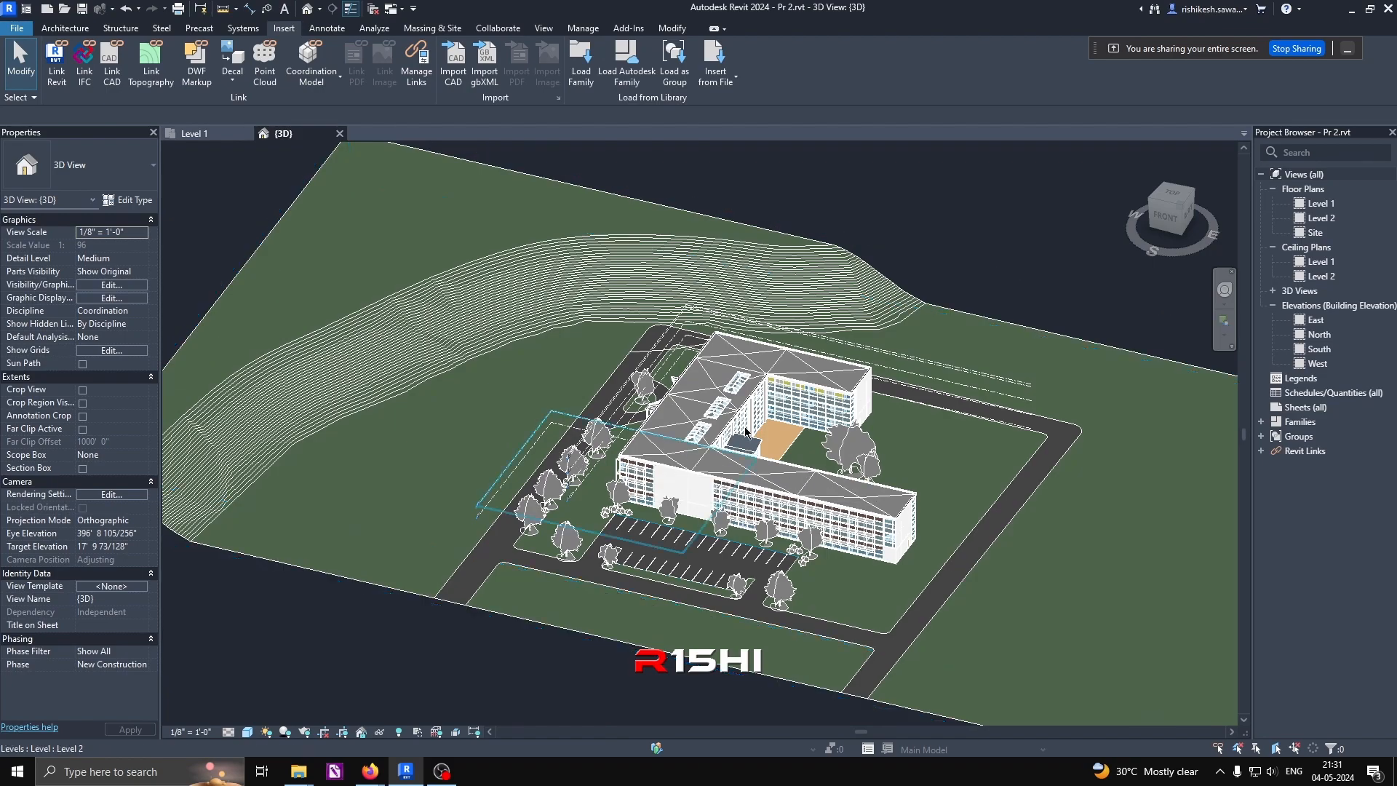
{"action": "scroll", "coordinate": [977, 434], "scroll_direction": "up", "scroll_amount": 3}
{"action": "scroll", "coordinate": [980, 413], "scroll_direction": "down", "scroll_amount": 3}
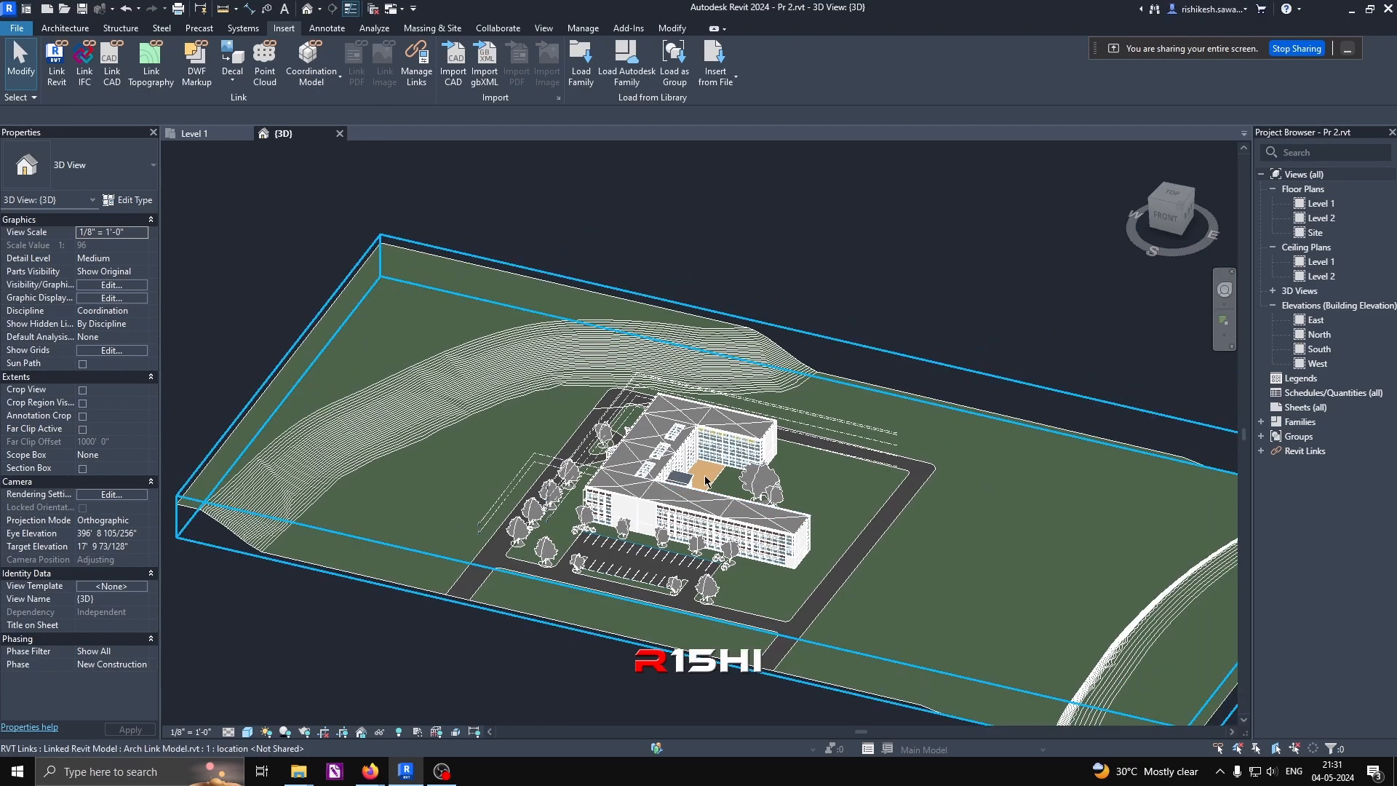
{"action": "middle_click_drag", "start_coordinate": [859, 444], "coordinate": [829, 552], "text": "shift"}
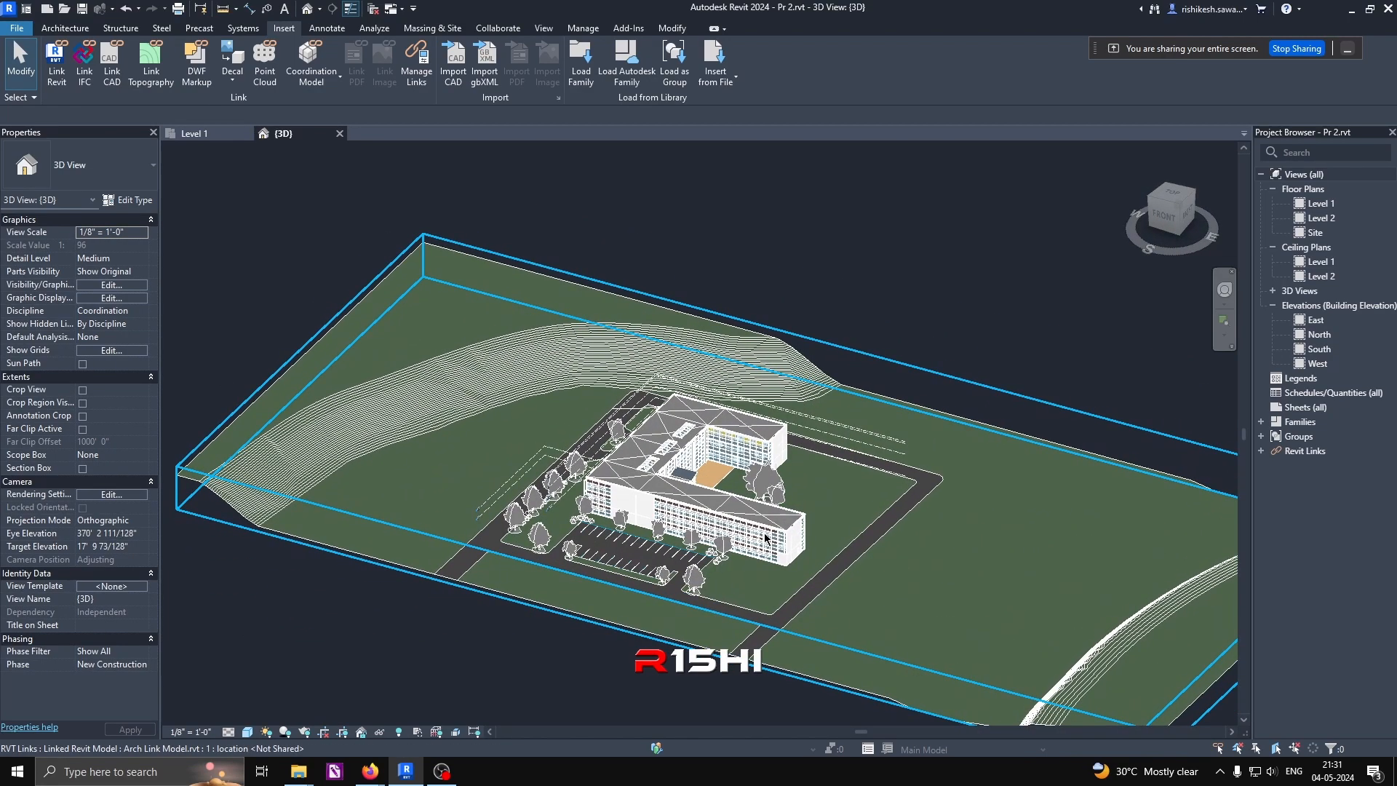
{"action": "scroll", "coordinate": [830, 552], "scroll_direction": "up", "scroll_amount": 6}
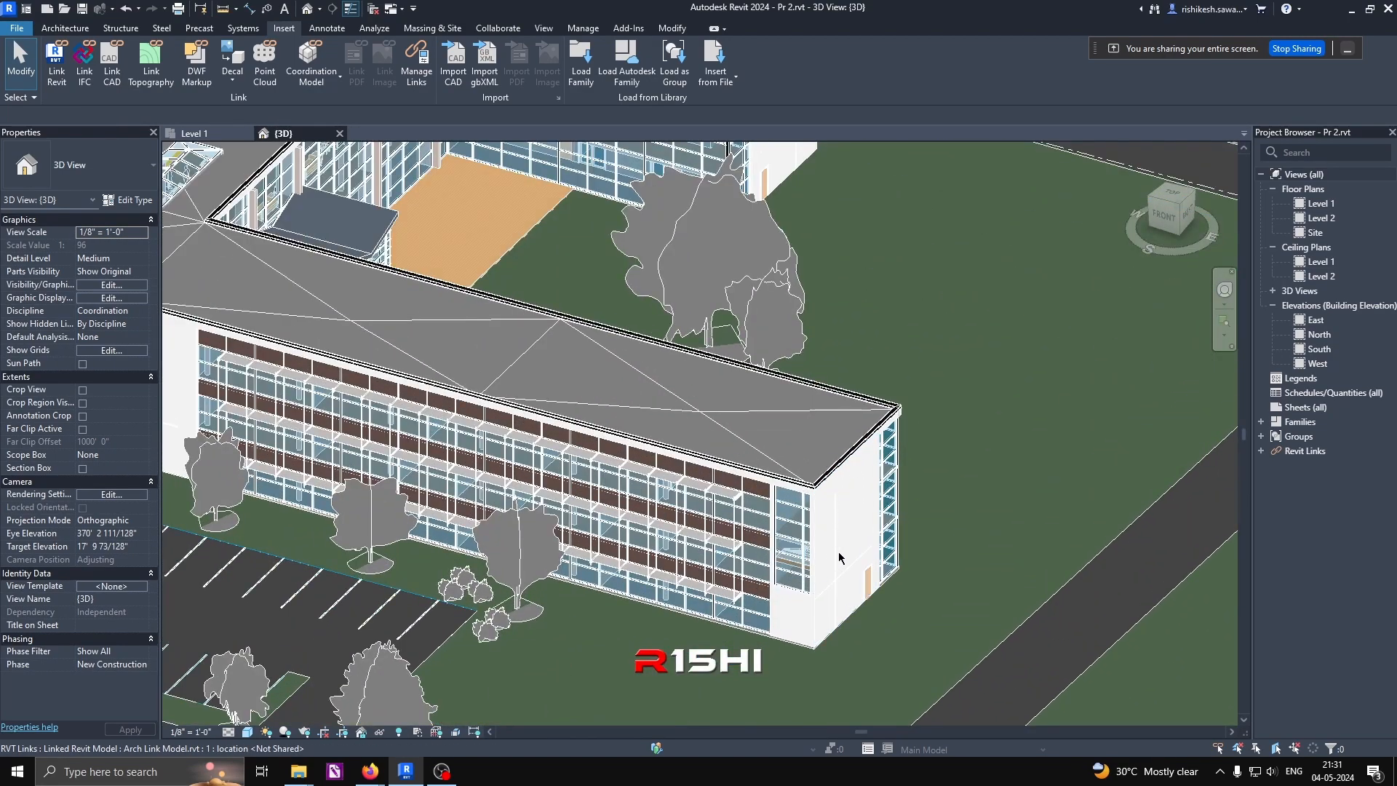
{"action": "scroll", "coordinate": [801, 544], "scroll_direction": "down", "scroll_amount": 1}
{"action": "middle_click_drag", "start_coordinate": [291, 380], "coordinate": [394, 198]}
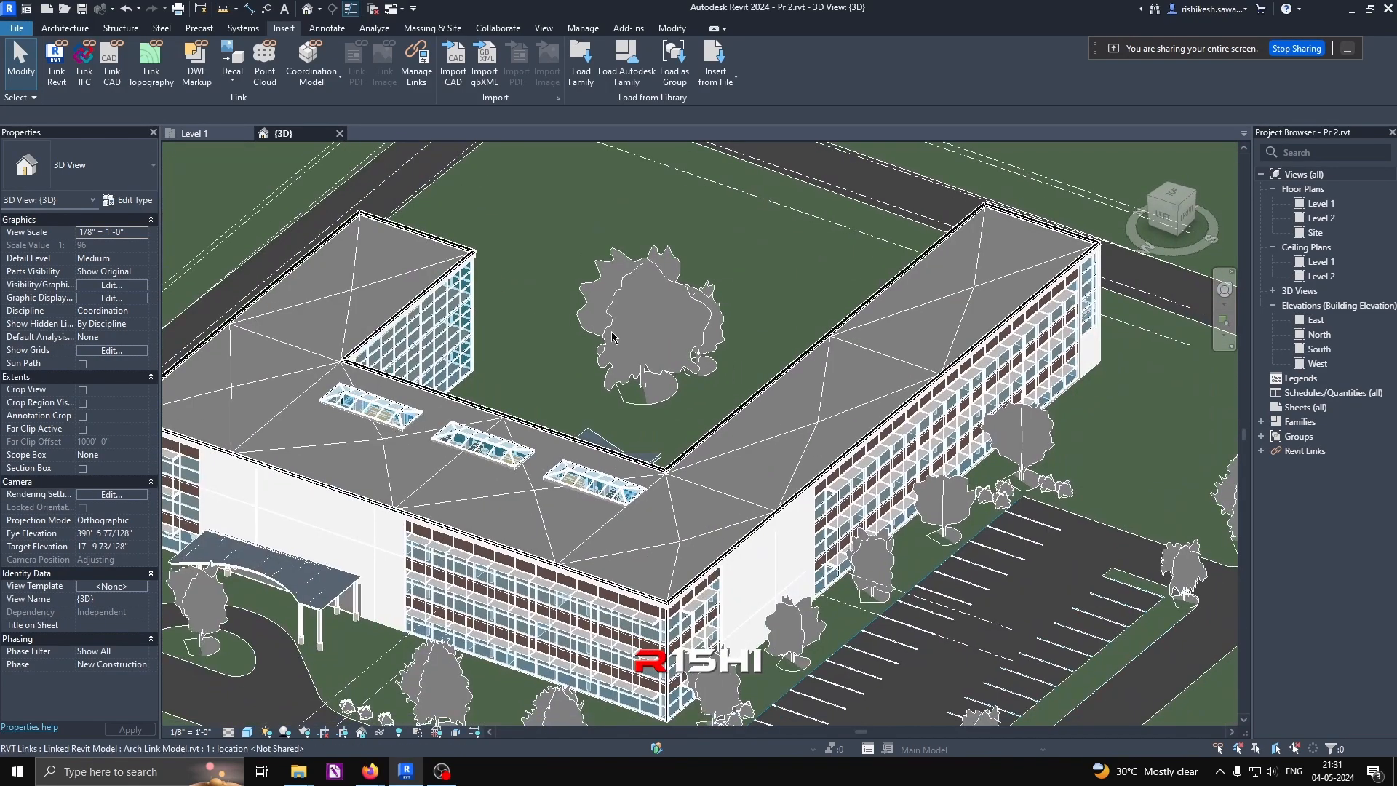
{"action": "scroll", "coordinate": [622, 338], "scroll_direction": "down", "scroll_amount": 2}
{"action": "middle_click_drag", "start_coordinate": [730, 425], "coordinate": [513, 465], "text": "shift"}
{"action": "scroll", "coordinate": [514, 466], "scroll_direction": "up", "scroll_amount": 2}
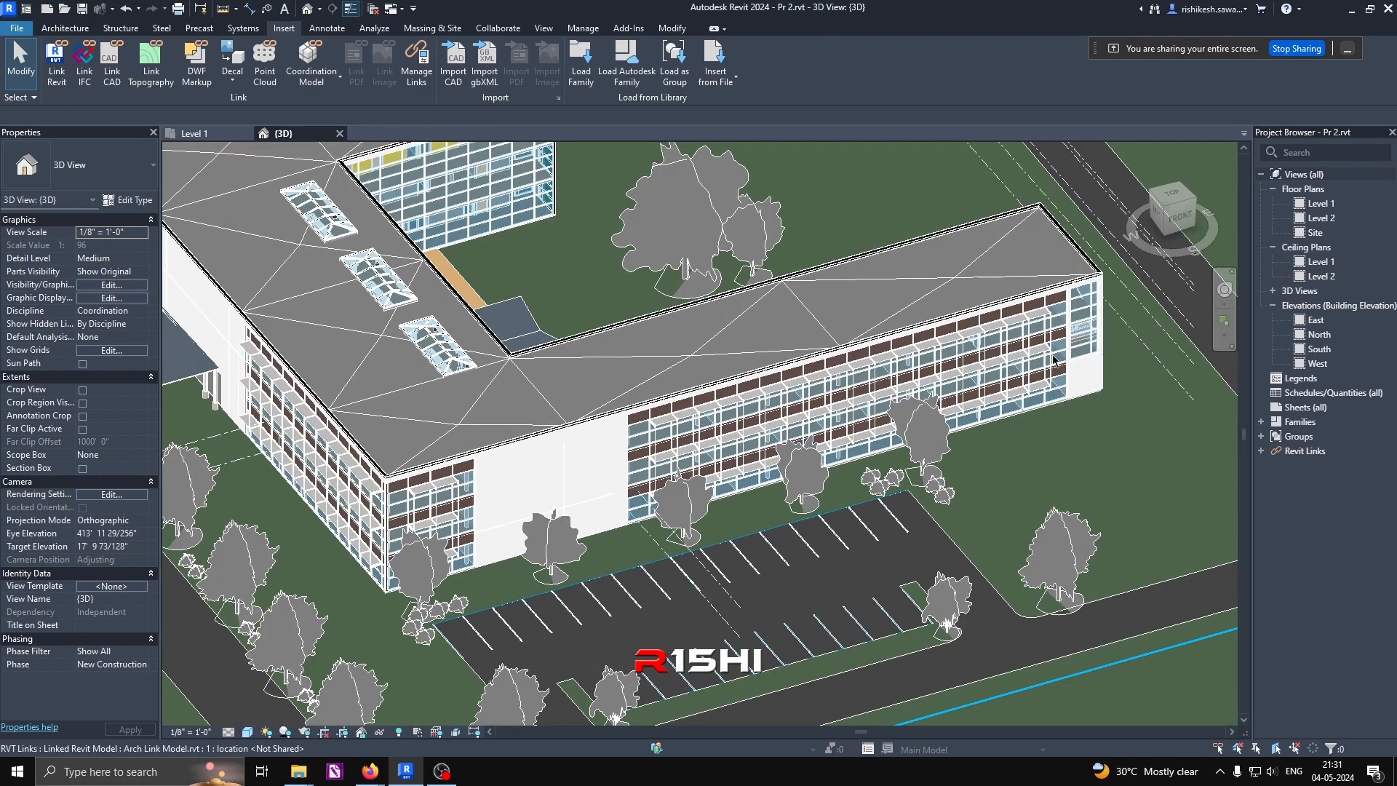
{"action": "middle_click_drag", "start_coordinate": [1072, 366], "coordinate": [735, 345], "text": "shift"}
{"action": "middle_click_drag", "start_coordinate": [830, 497], "coordinate": [546, 402], "text": "shift"}
{"action": "scroll", "coordinate": [545, 404], "scroll_direction": "up", "scroll_amount": 3}
{"action": "middle_click_drag", "start_coordinate": [670, 421], "coordinate": [373, 456]}
{"action": "scroll", "coordinate": [330, 447], "scroll_direction": "down", "scroll_amount": 4}
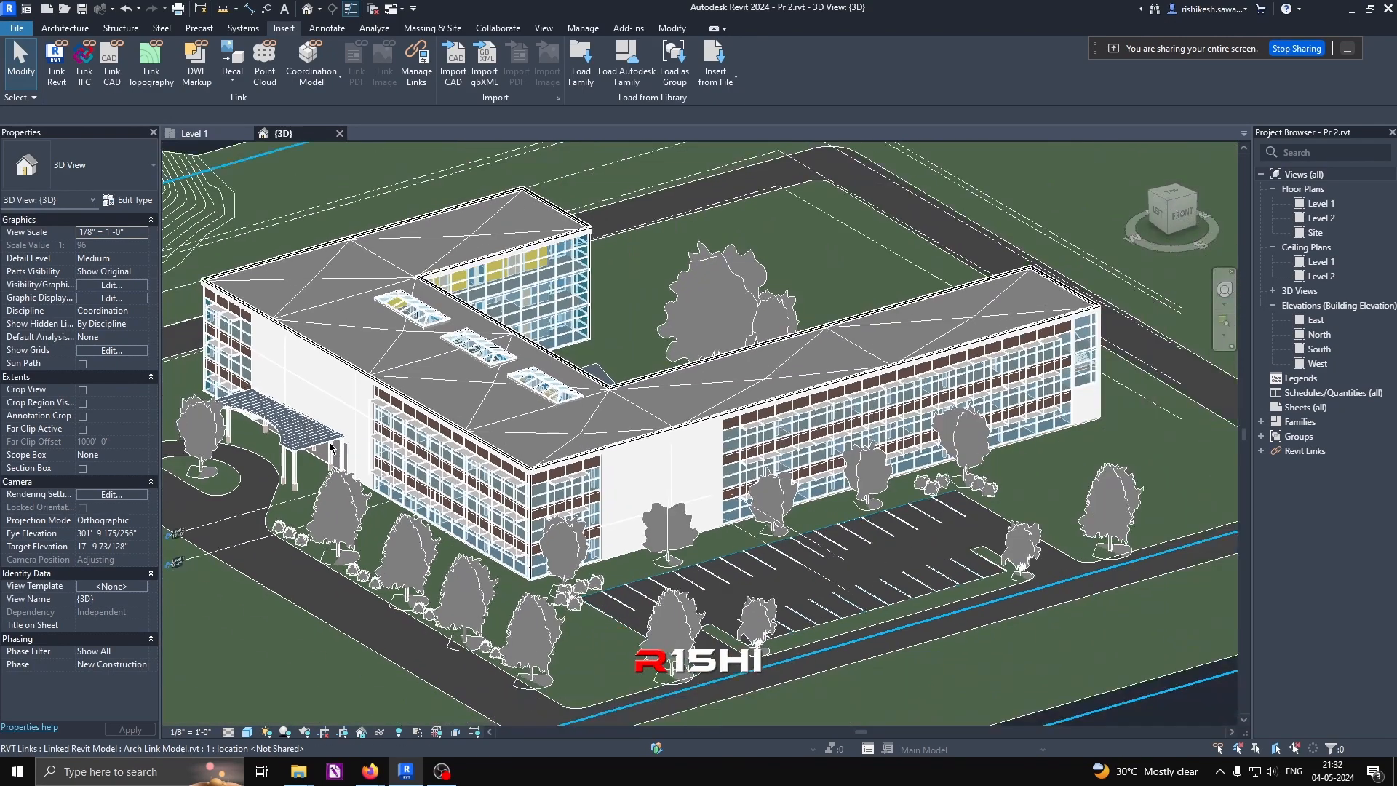
{"action": "scroll", "coordinate": [330, 446], "scroll_direction": "down", "scroll_amount": 1}
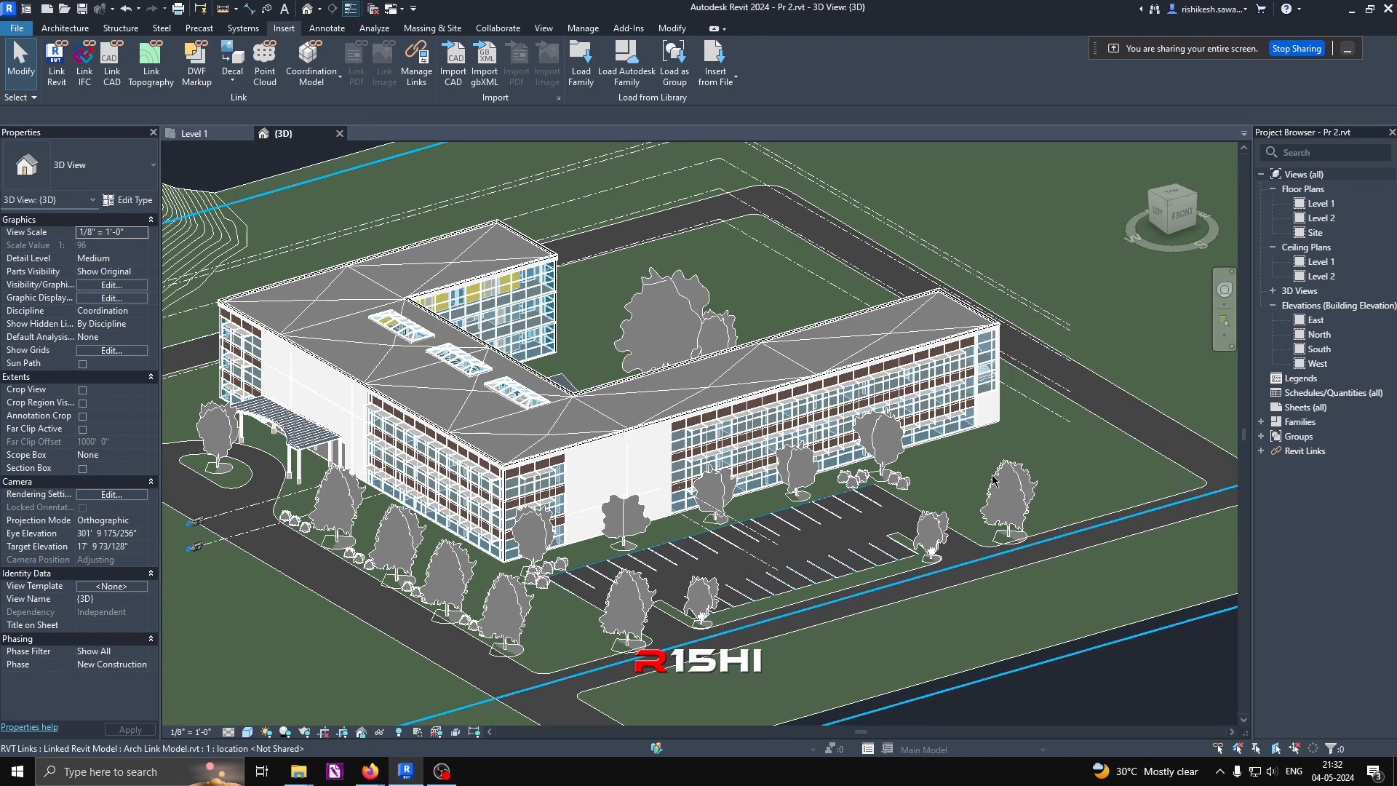
{"action": "scroll", "coordinate": [857, 443], "scroll_direction": "down", "scroll_amount": 3}
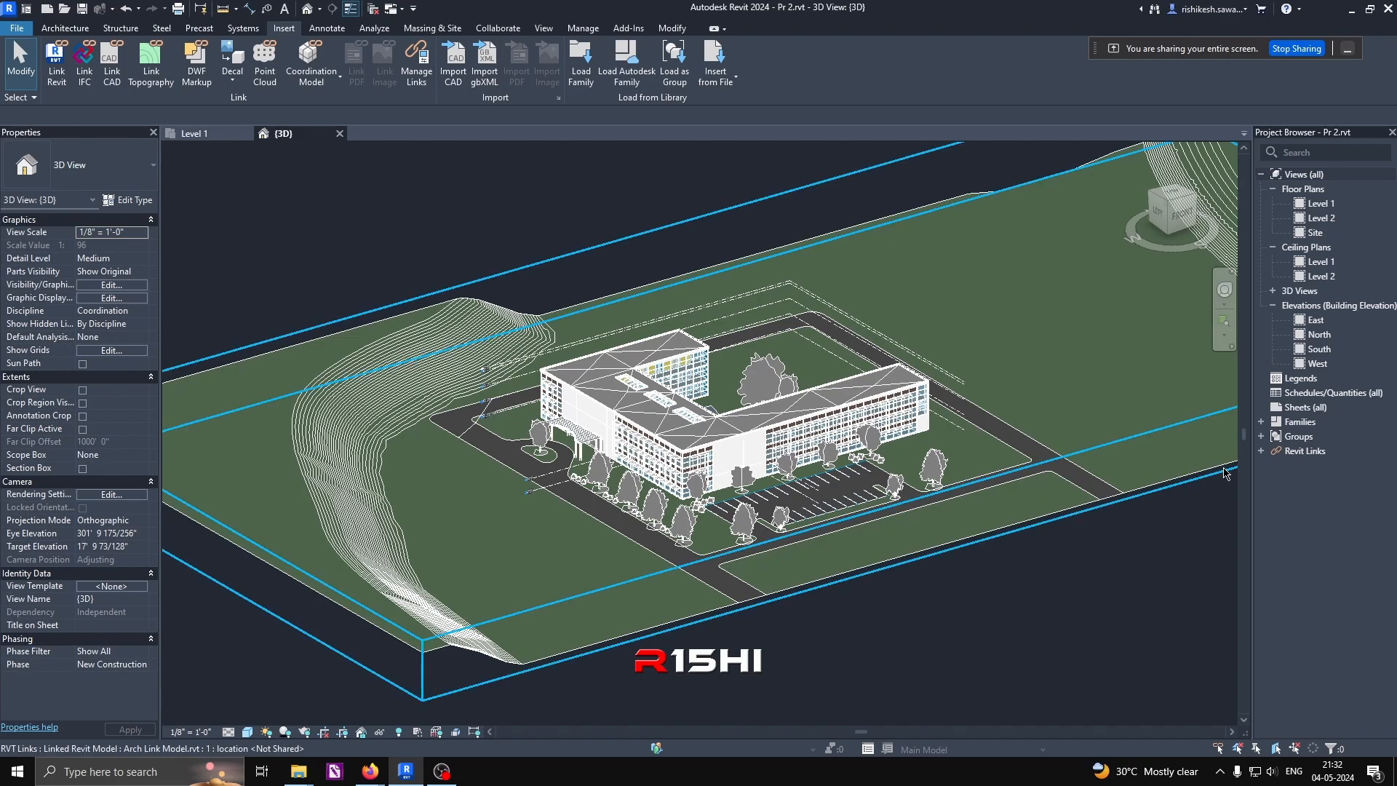
Step: Open the South elevation and check the linked model's level markers beside grid 10 by selecting and deselecting the link
{"action": "double_click", "coordinate": [1318, 350]}
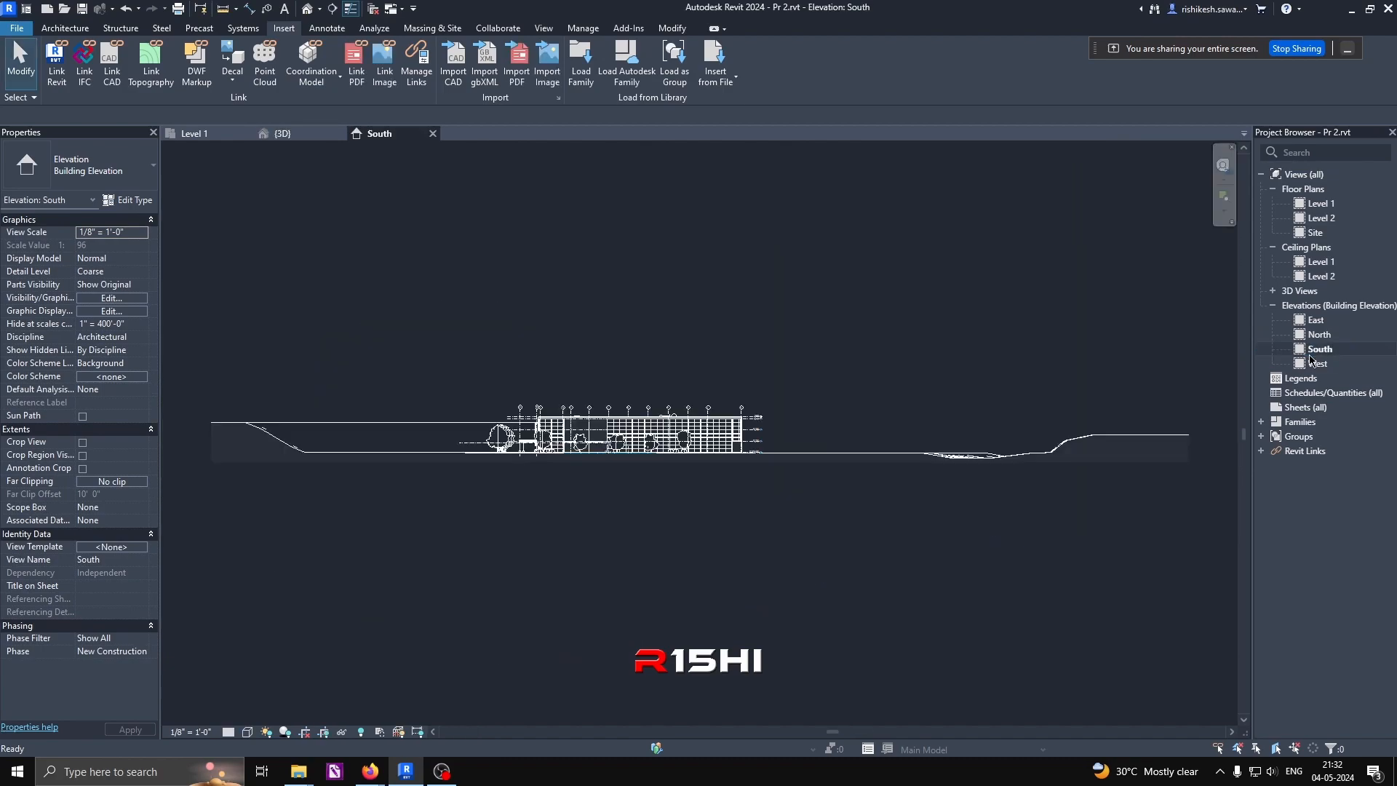
{"action": "scroll", "coordinate": [499, 494], "scroll_direction": "up", "scroll_amount": 5}
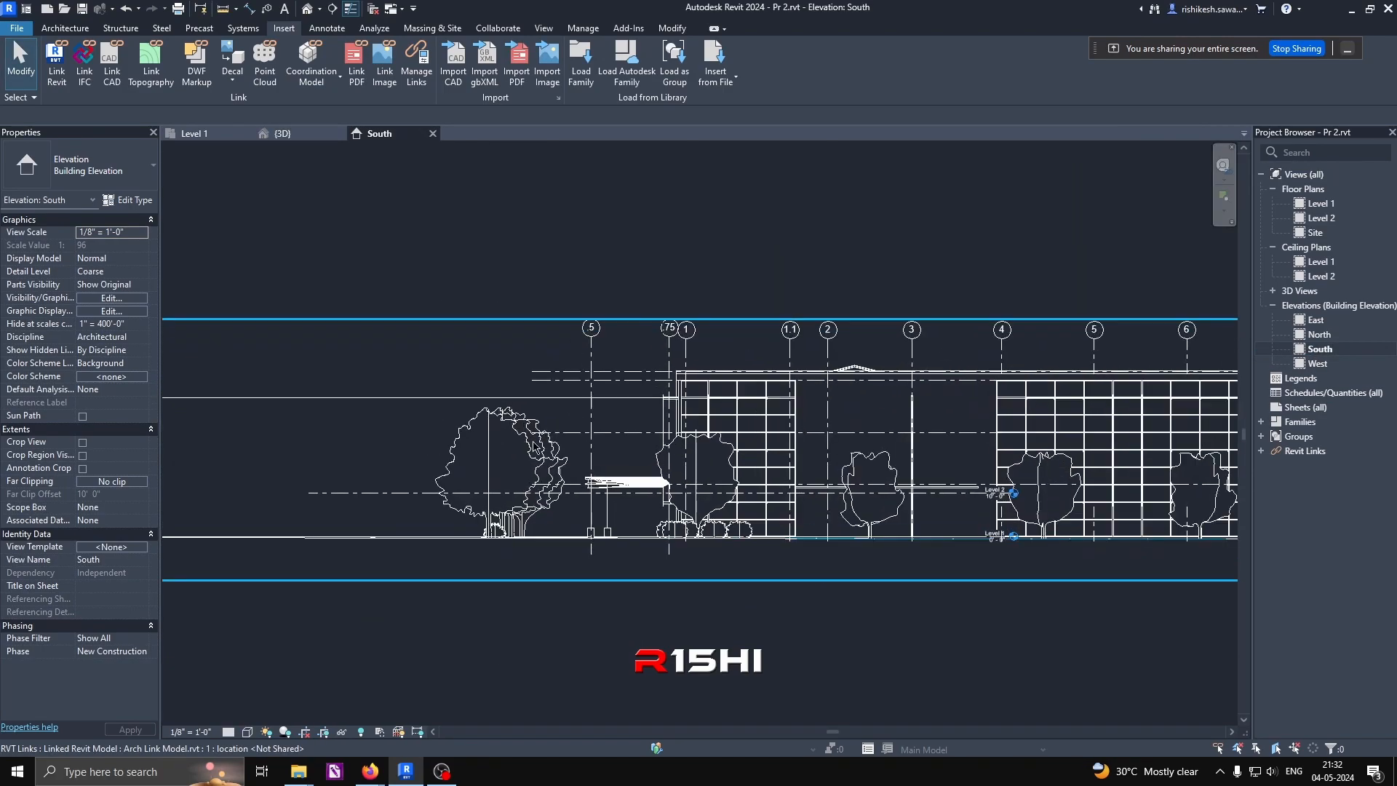
{"action": "middle_click_drag", "start_coordinate": [656, 481], "coordinate": [407, 498]}
{"action": "scroll", "coordinate": [676, 476], "scroll_direction": "up", "scroll_amount": 3}
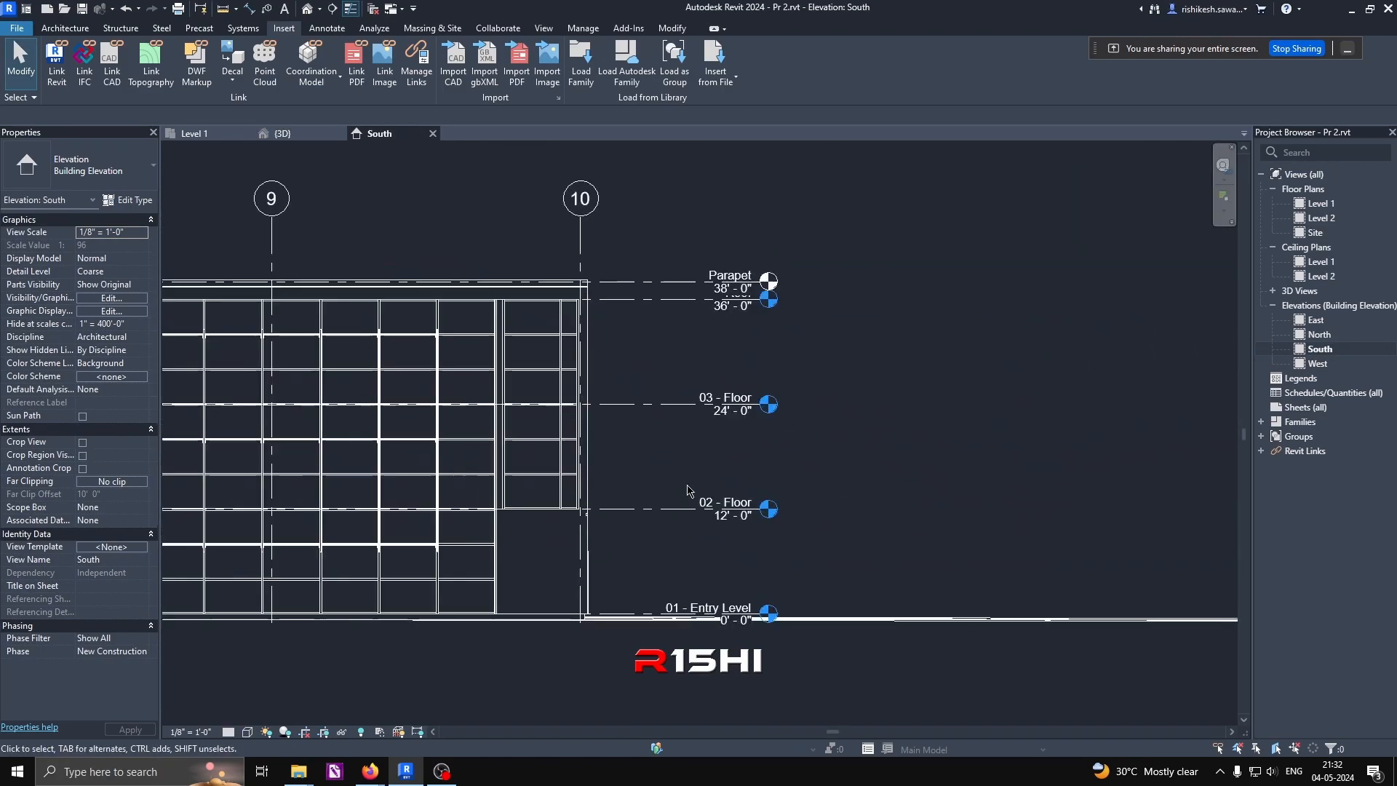
{"action": "left_click", "coordinate": [734, 282]}
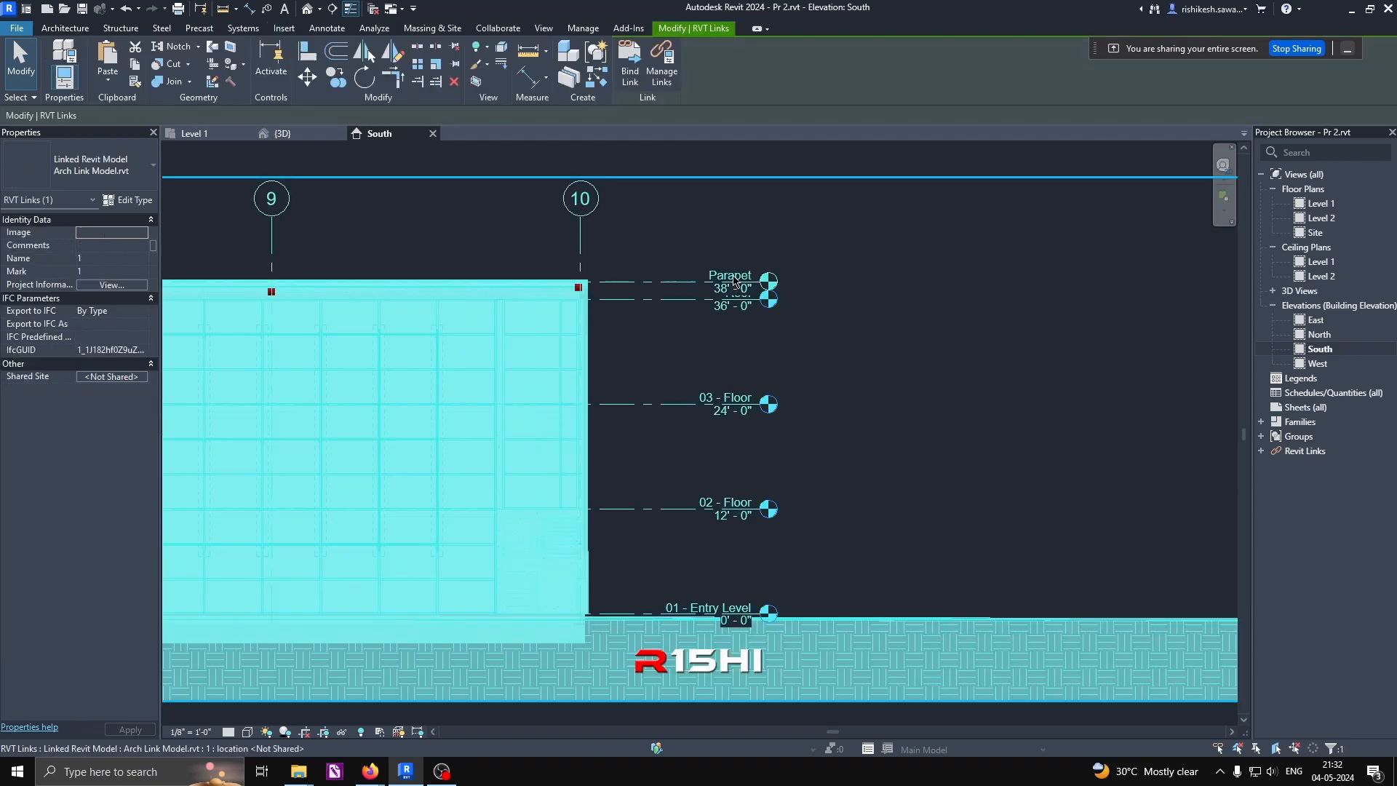
{"action": "scroll", "coordinate": [803, 498], "scroll_direction": "down", "scroll_amount": 5}
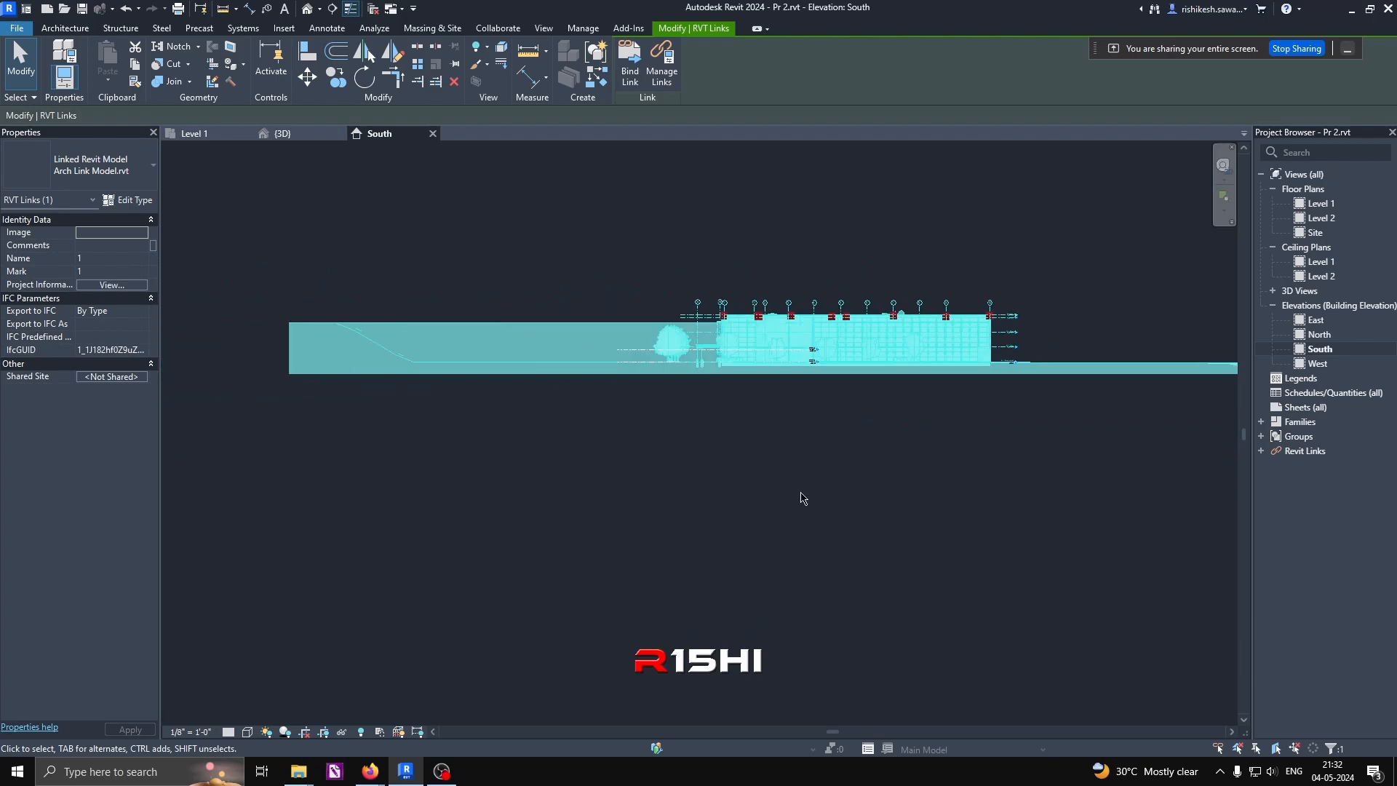
{"action": "left_click", "coordinate": [667, 518]}
Step: Compare the project's own Level 1 and Level 2 with the linked model's floor levels in the South elevation
{"action": "scroll", "coordinate": [673, 465], "scroll_direction": "up", "scroll_amount": 10}
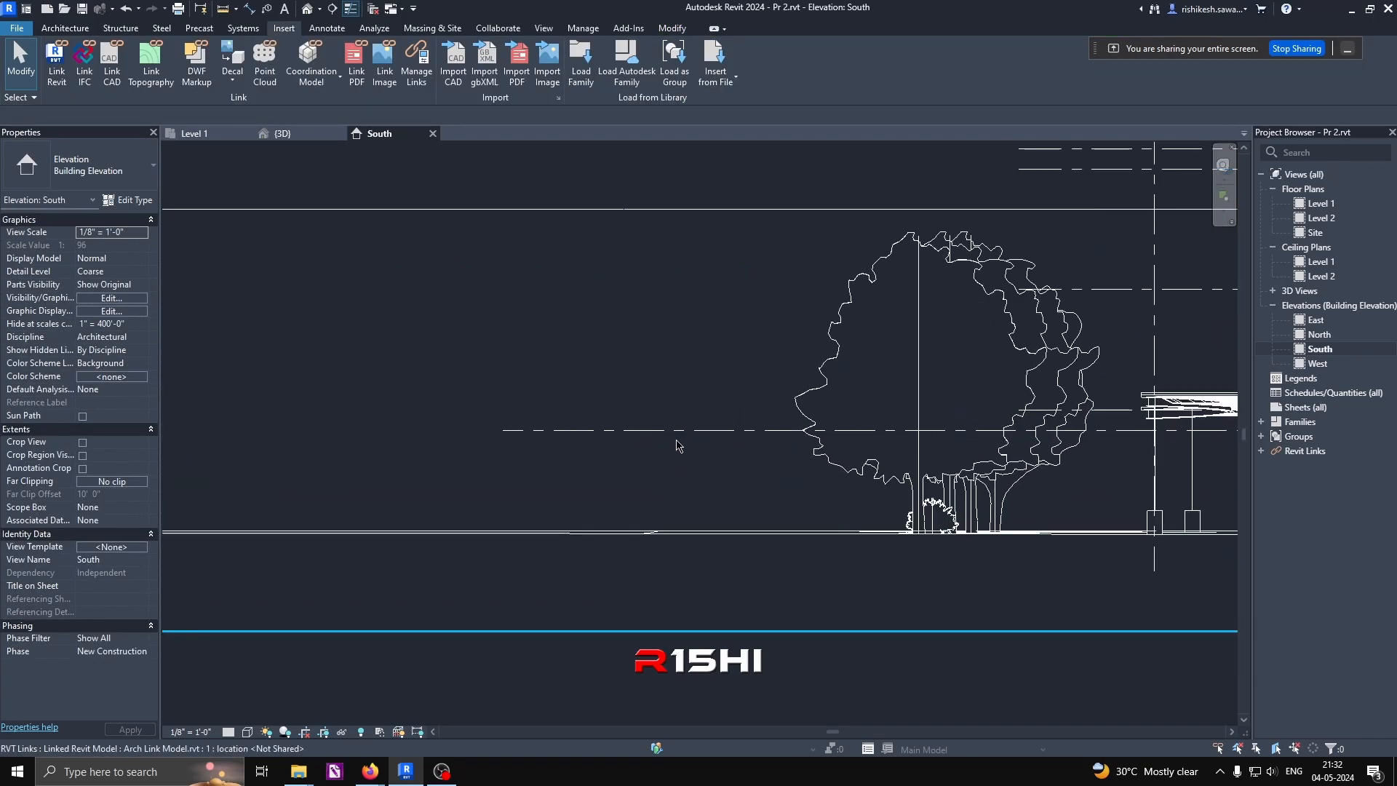
{"action": "left_click", "coordinate": [658, 433]}
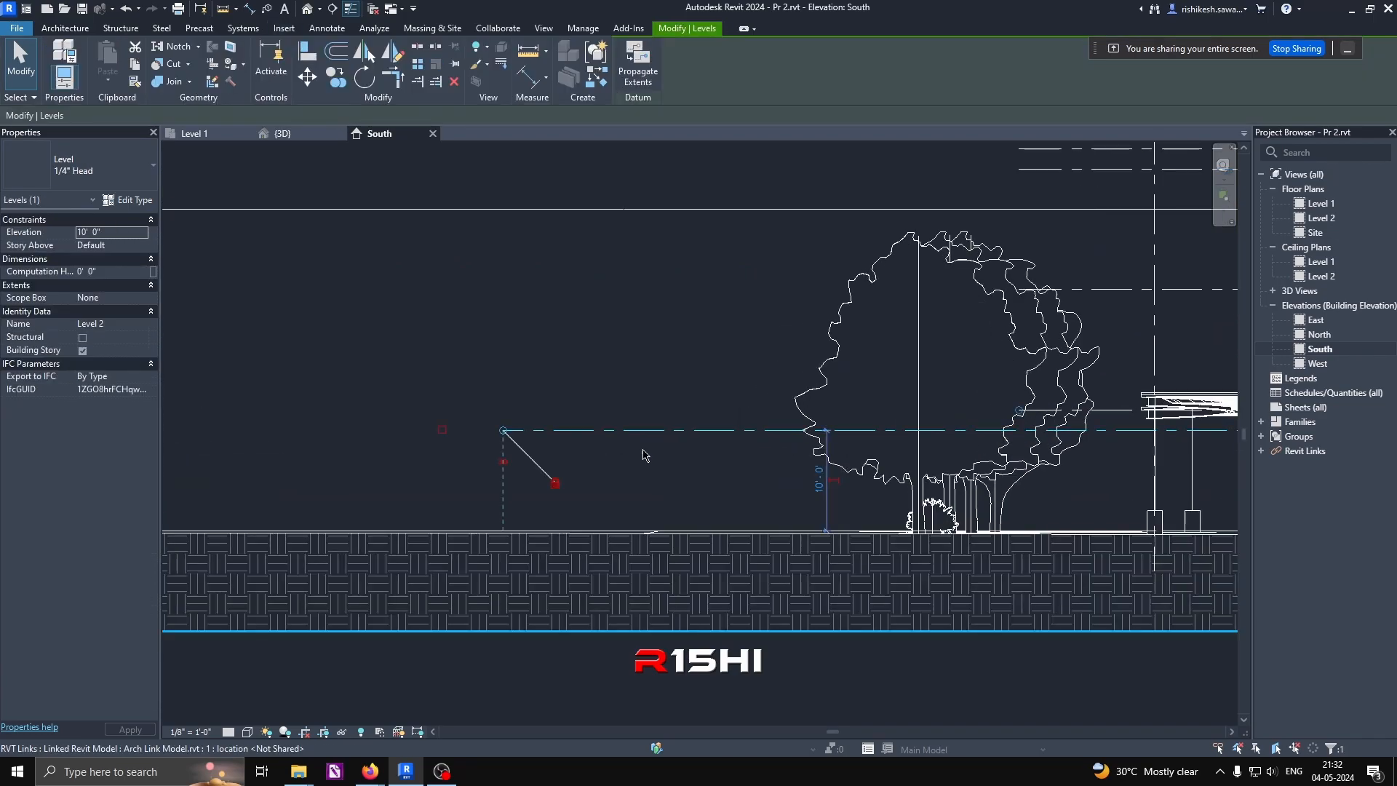
{"action": "left_click", "coordinate": [604, 531]}
{"action": "scroll", "coordinate": [593, 525], "scroll_direction": "down", "scroll_amount": 6}
{"action": "scroll", "coordinate": [1037, 526], "scroll_direction": "up", "scroll_amount": 3}
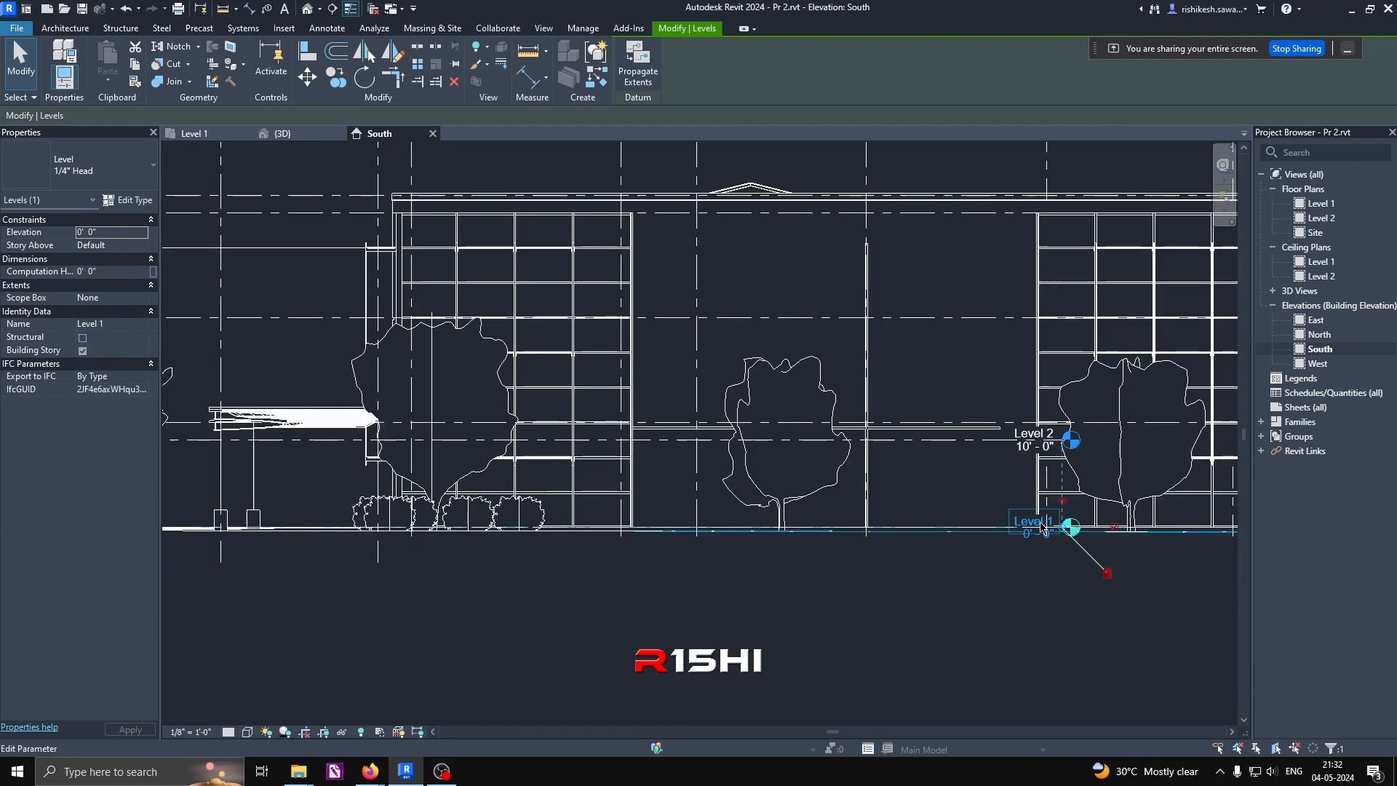
{"action": "scroll", "coordinate": [1037, 526], "scroll_direction": "up", "scroll_amount": 1}
{"action": "left_click", "coordinate": [955, 428]}
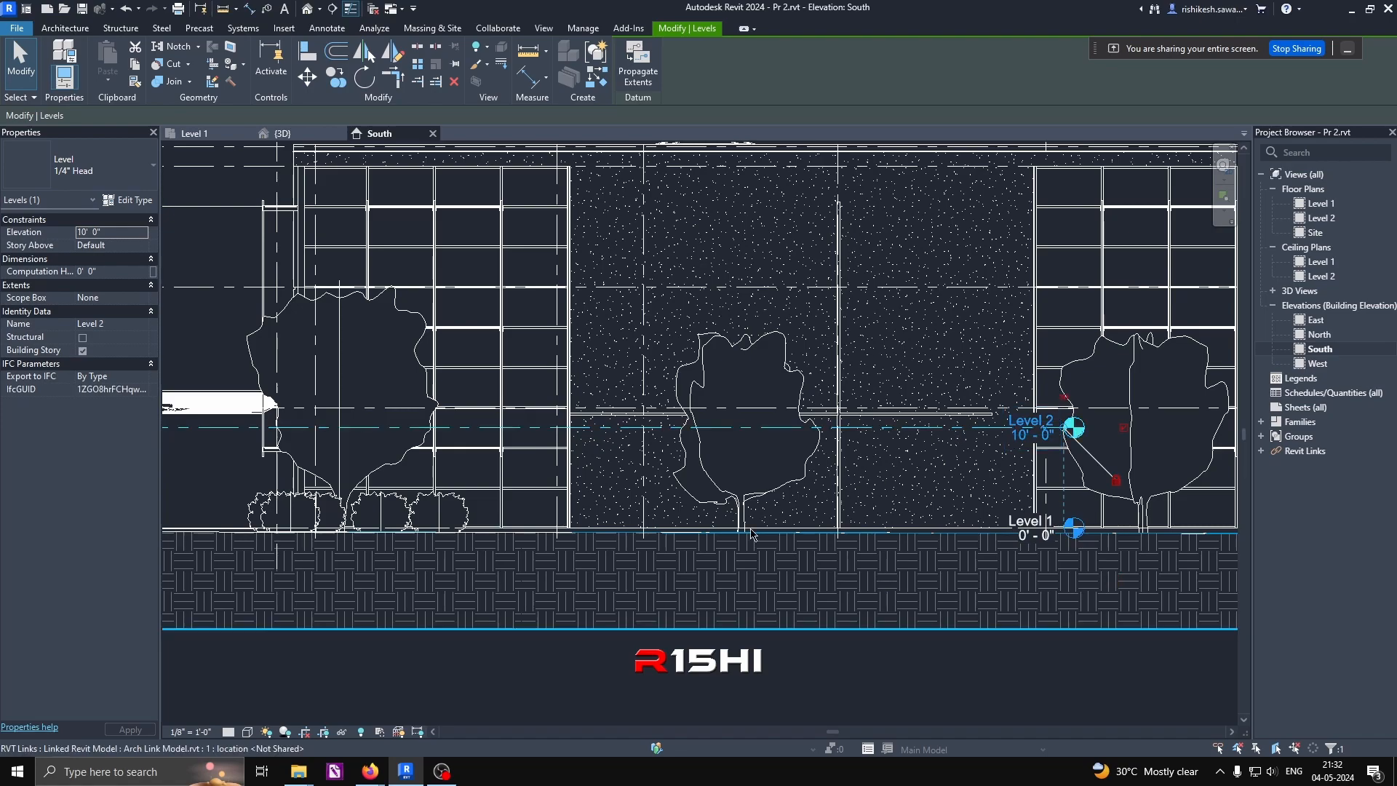
{"action": "scroll", "coordinate": [785, 522], "scroll_direction": "down", "scroll_amount": 5}
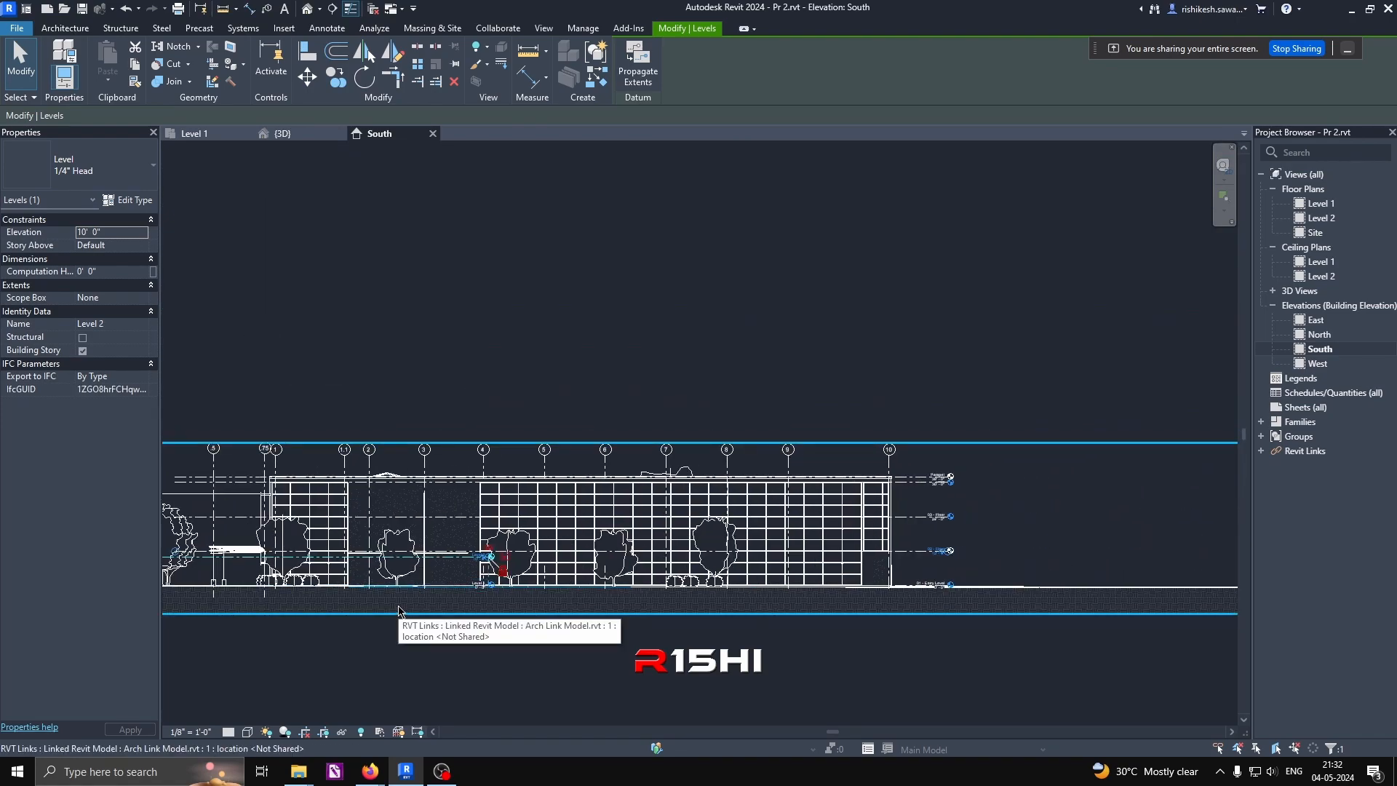
{"action": "scroll", "coordinate": [968, 437], "scroll_direction": "up", "scroll_amount": 2}
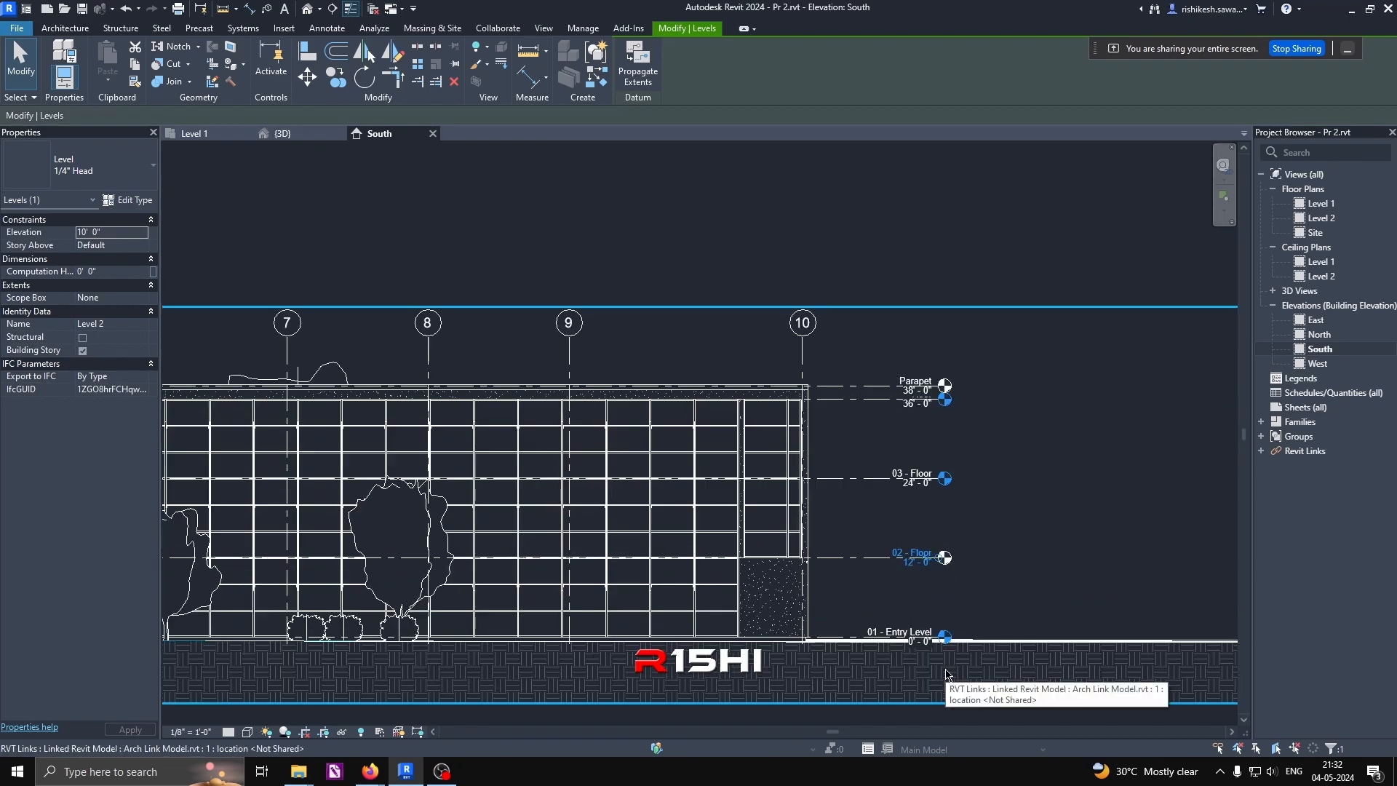
{"action": "scroll", "coordinate": [946, 675], "scroll_direction": "down", "scroll_amount": 3}
{"action": "left_click", "coordinate": [823, 413]}
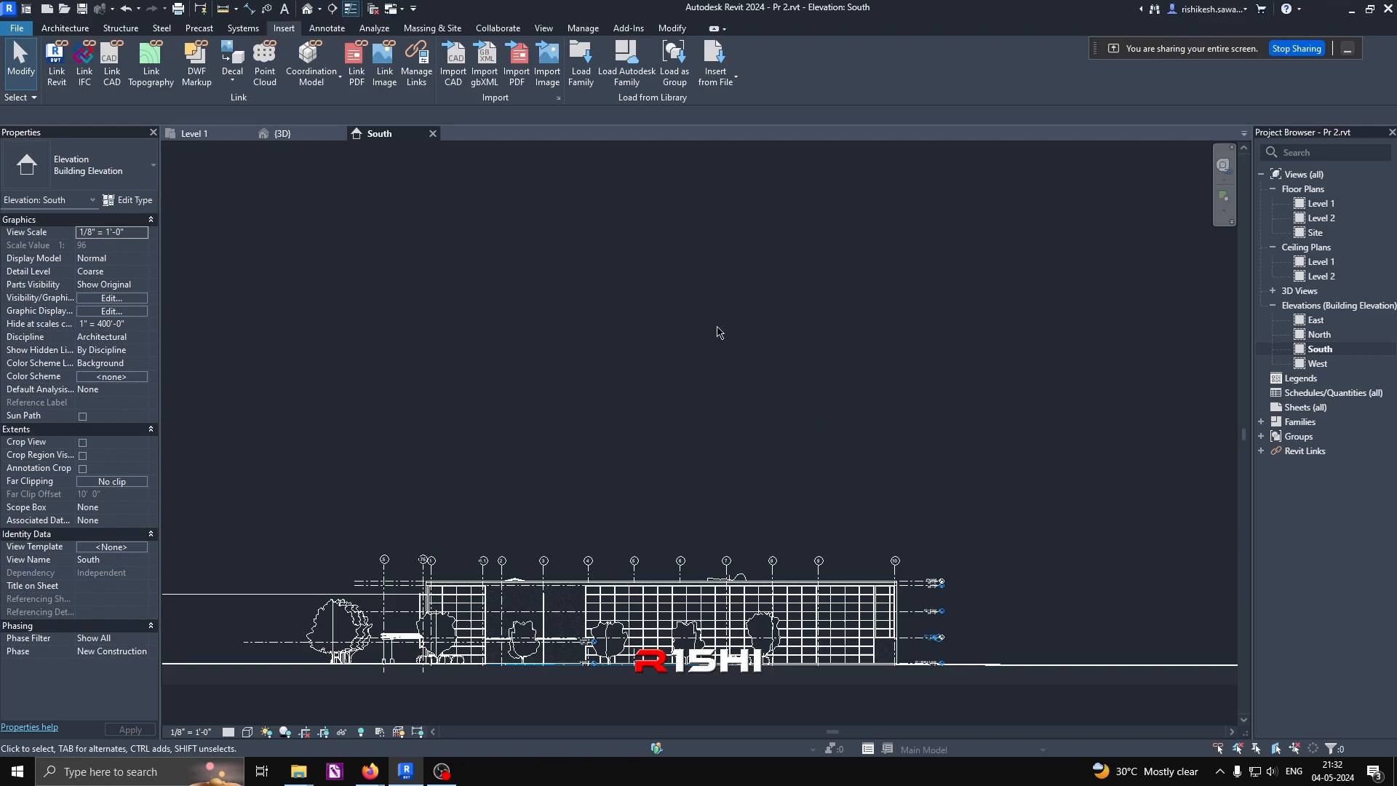
Step: Start Copy/Monitor with the Select Link option on the Arch Link Model link in the South elevation
{"action": "left_click", "coordinate": [497, 27]}
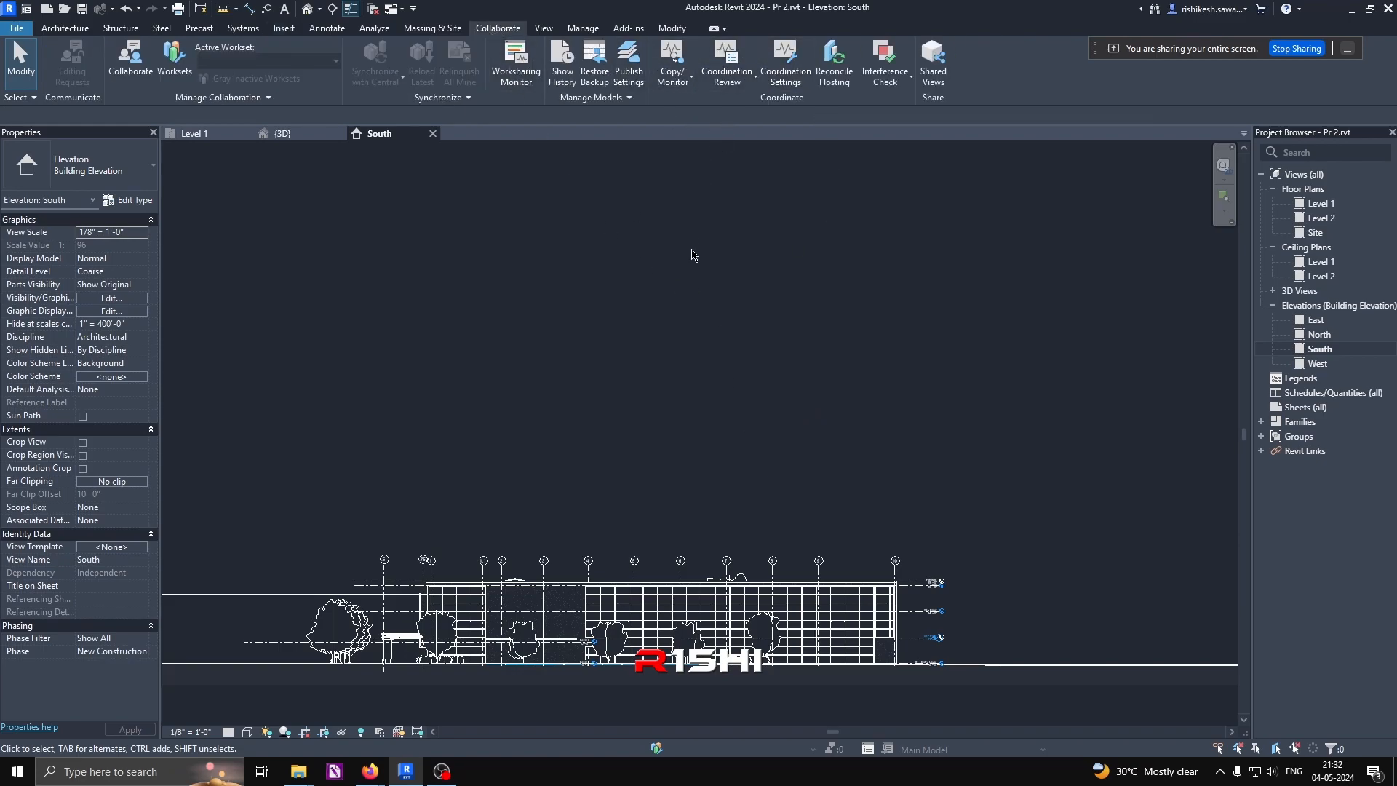
{"action": "left_click", "coordinate": [670, 78]}
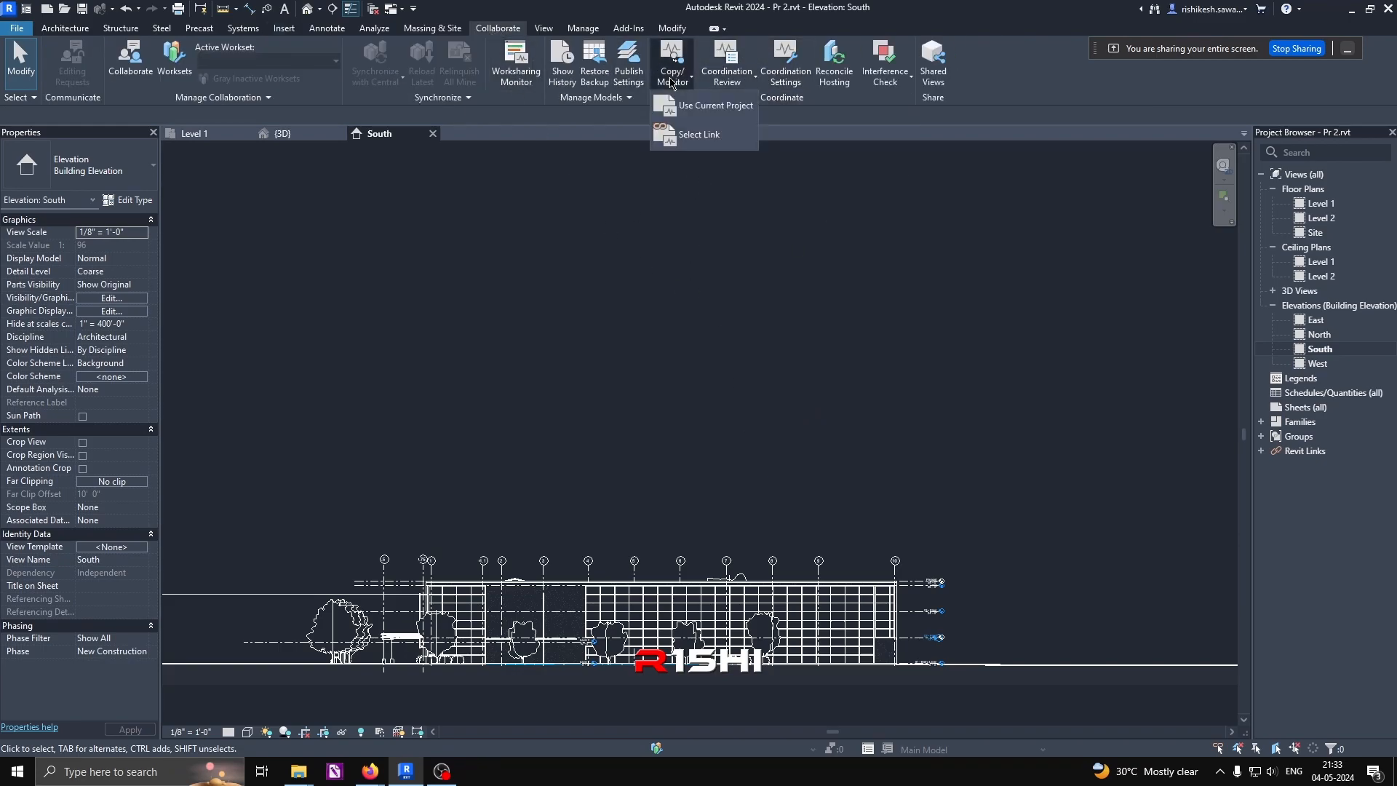
{"action": "left_click", "coordinate": [695, 135]}
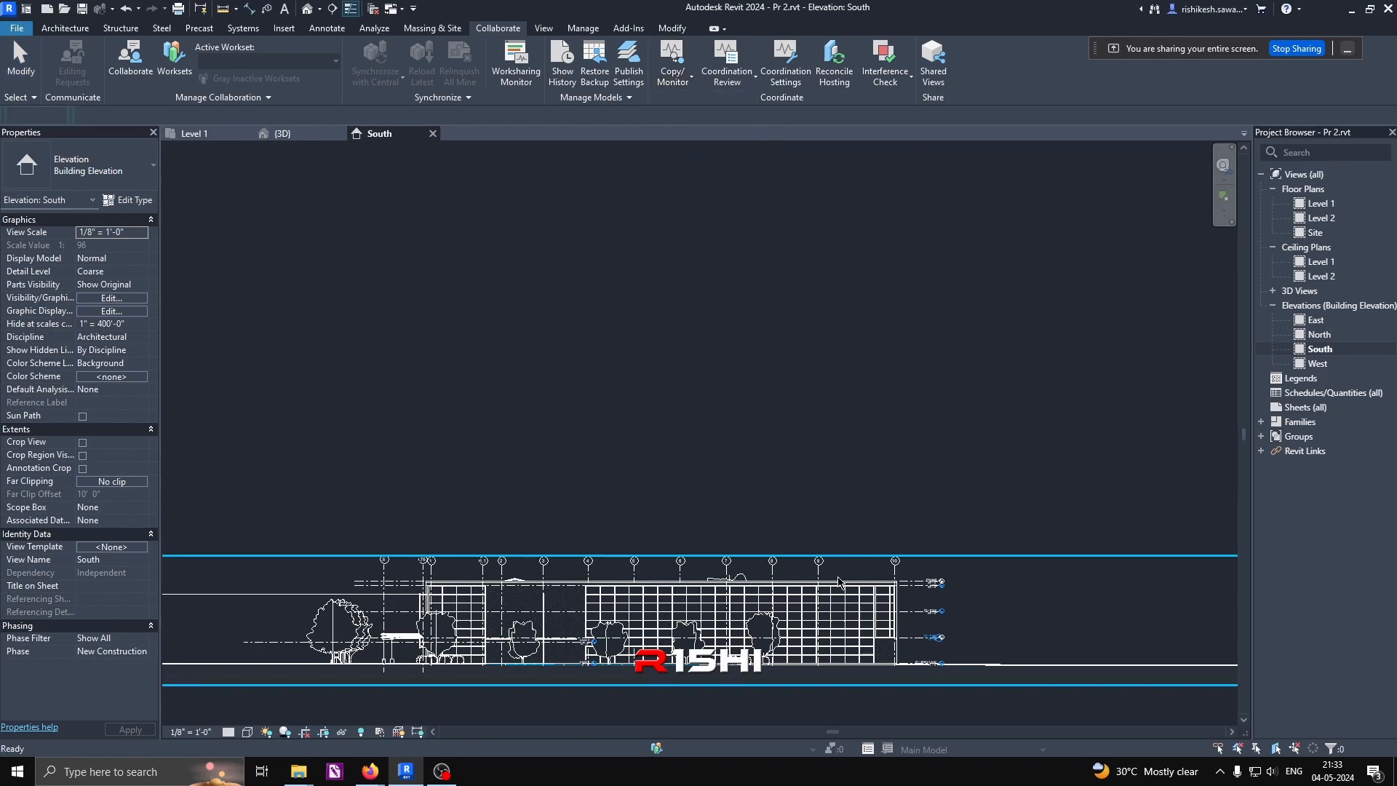
{"action": "left_click", "coordinate": [836, 579]}
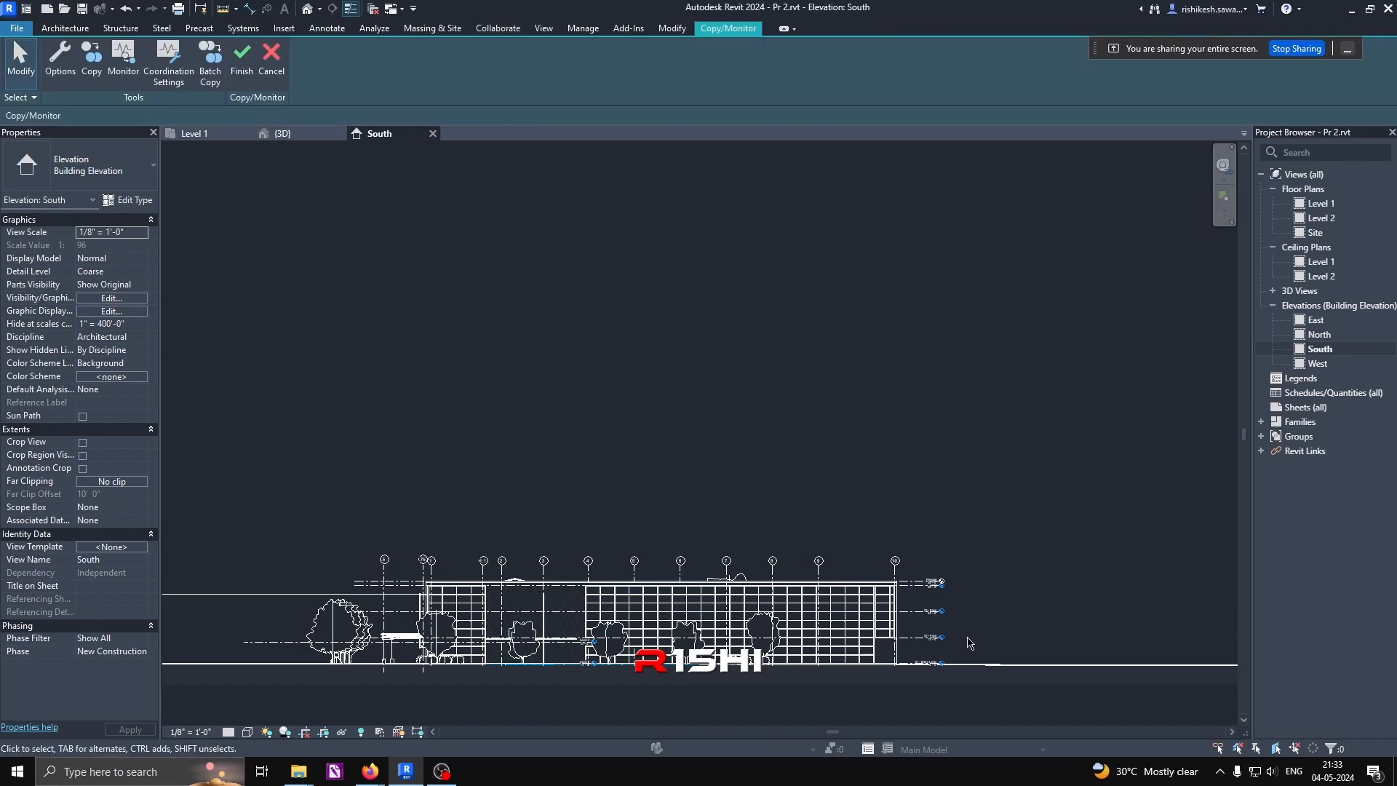
Step: Start the Copy tool with Multiple enabled and select the whole linked building with its grids and levels in the South elevation
{"action": "scroll", "coordinate": [838, 582], "scroll_direction": "up", "scroll_amount": 5}
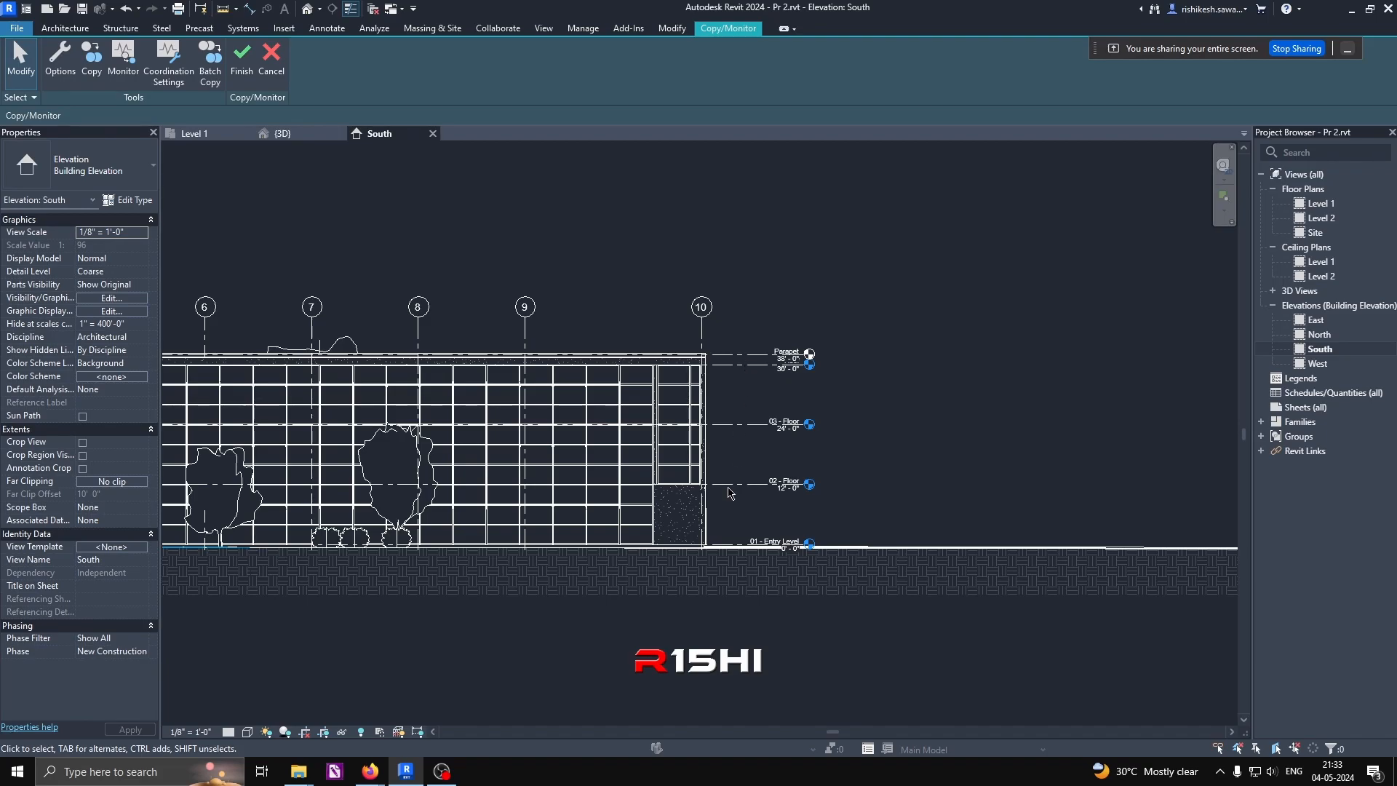
{"action": "scroll", "coordinate": [736, 488], "scroll_direction": "up", "scroll_amount": 3}
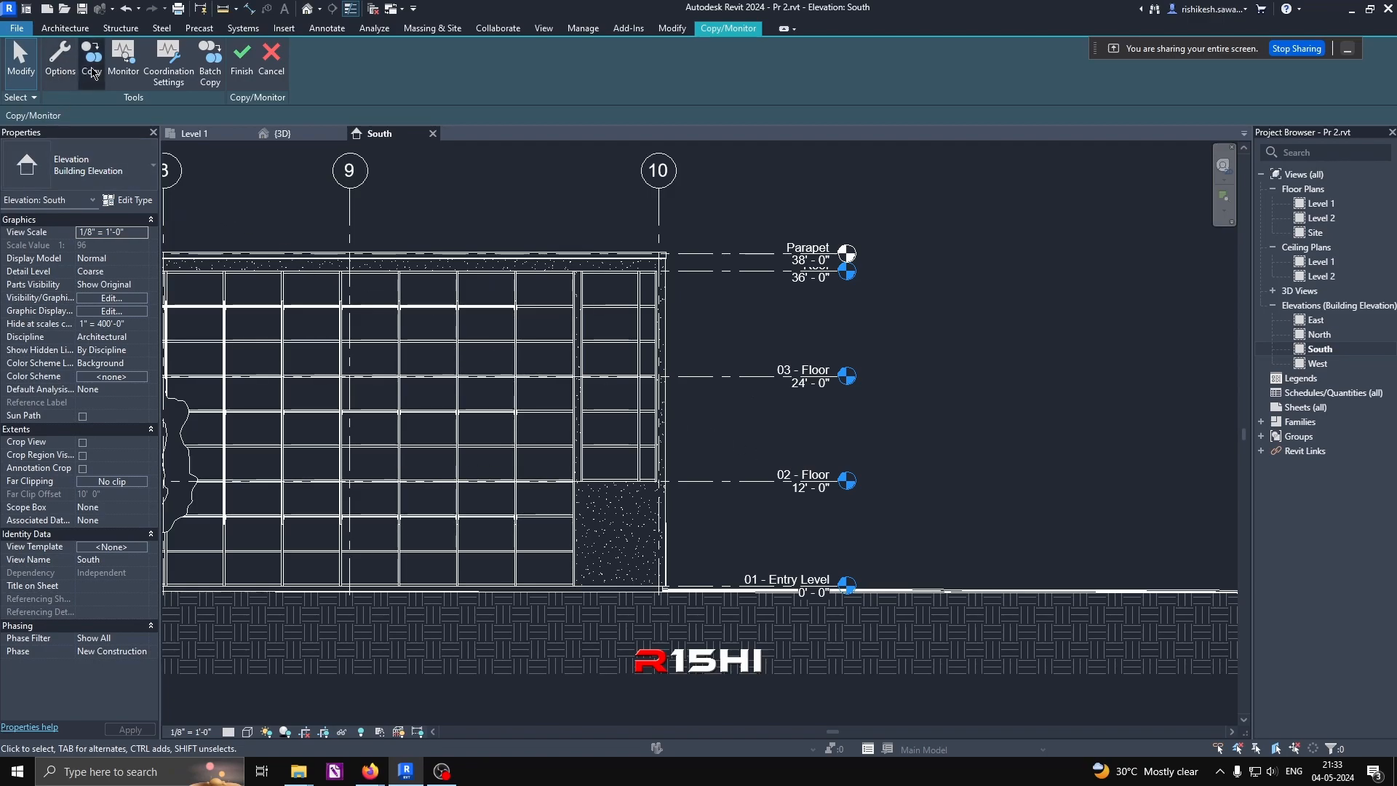
{"action": "left_click", "coordinate": [91, 60]}
{"action": "left_click", "coordinate": [89, 116]}
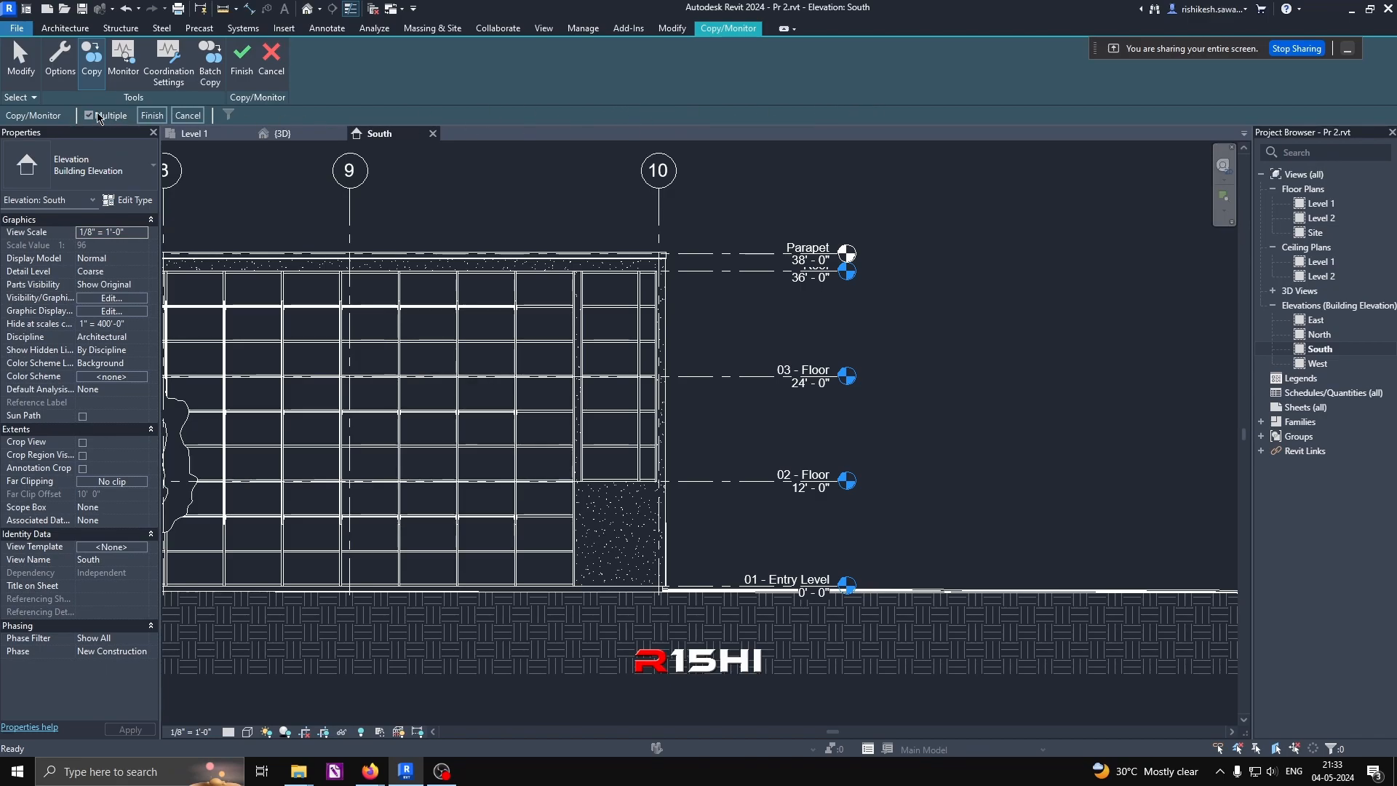
{"action": "left_click_drag", "start_coordinate": [798, 195], "coordinate": [356, 648]}
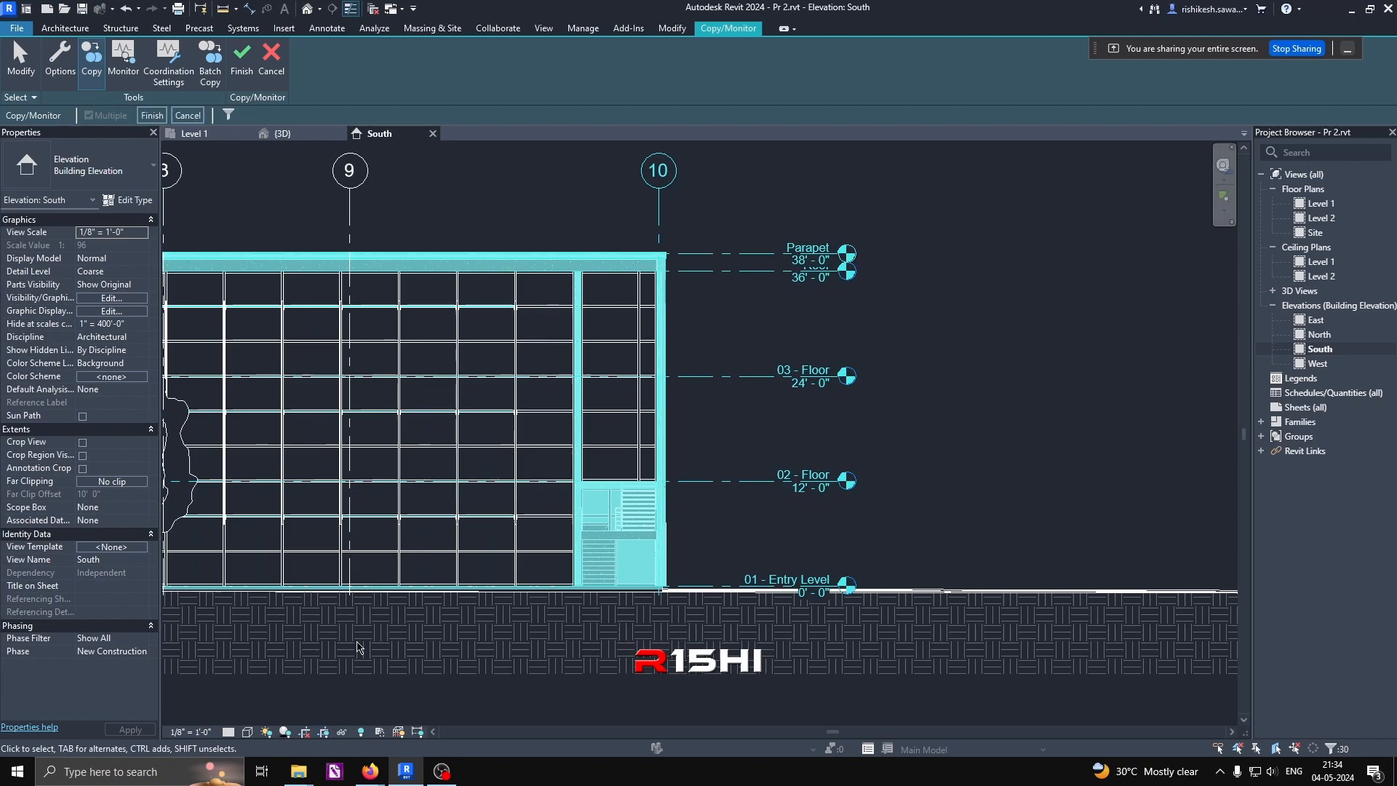
{"action": "scroll", "coordinate": [859, 480], "scroll_direction": "down", "scroll_amount": 2}
{"action": "scroll", "coordinate": [859, 480], "scroll_direction": "down", "scroll_amount": 2}
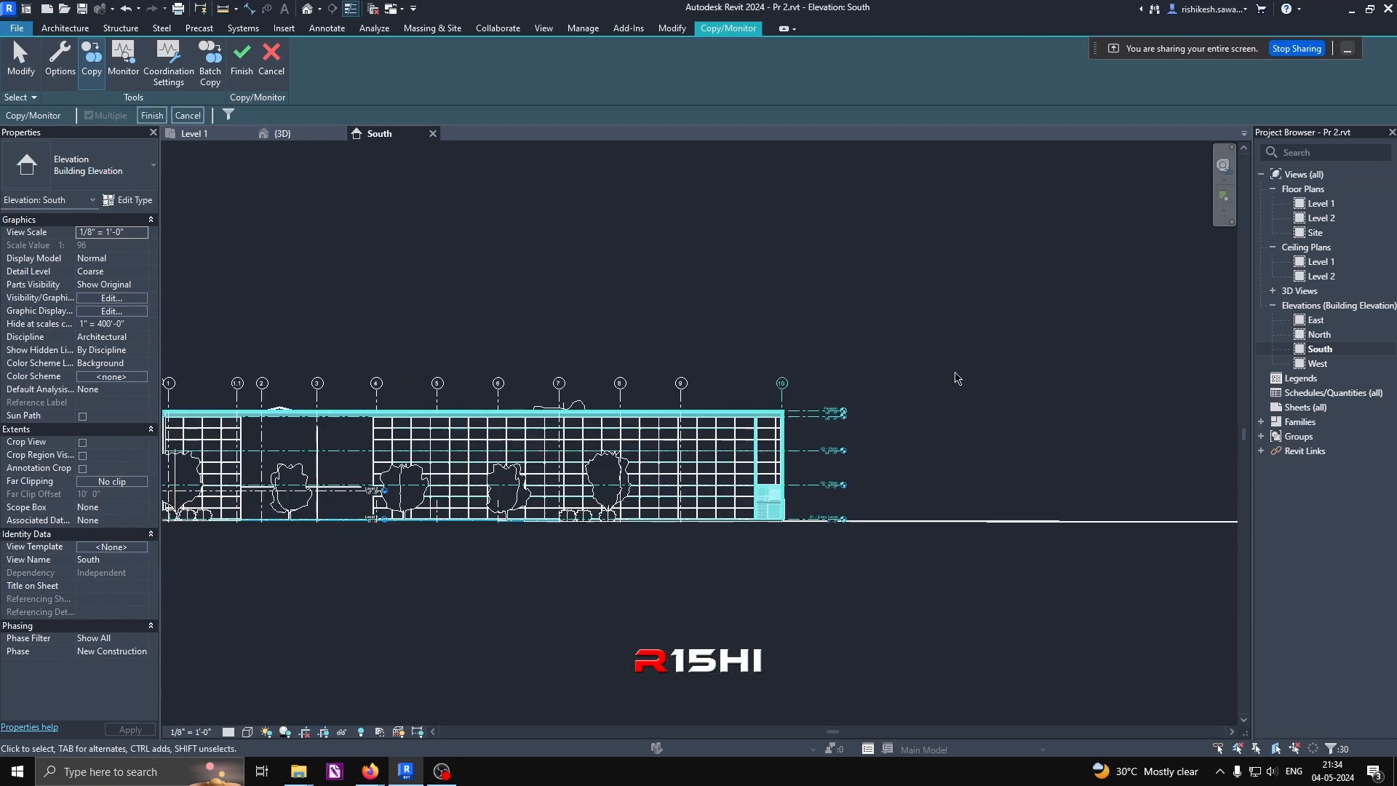
{"action": "scroll", "coordinate": [895, 407], "scroll_direction": "down", "scroll_amount": 2}
{"action": "left_click_drag", "start_coordinate": [866, 352], "coordinate": [316, 569]}
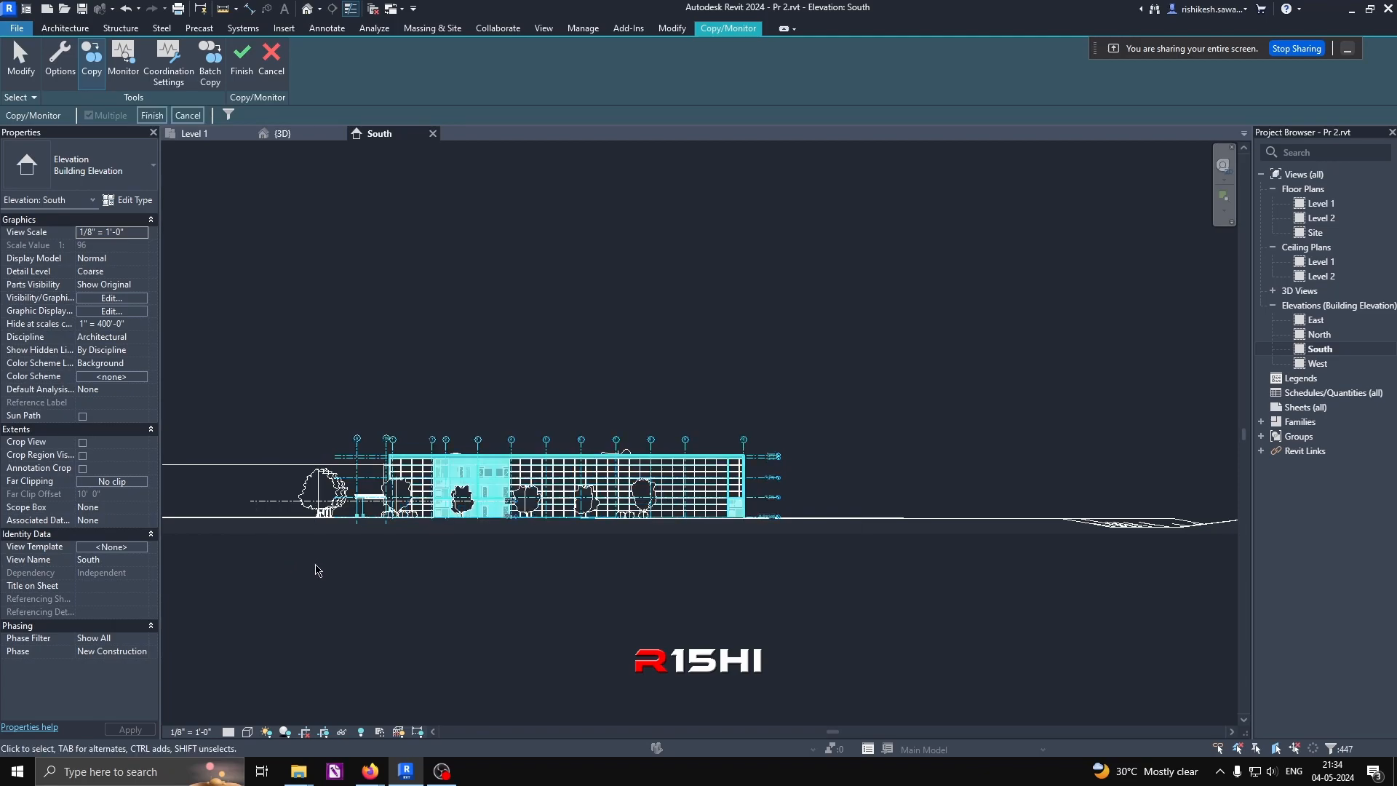
Step: Filter the Copy/Monitor selection so that only the Levels category stays selected
{"action": "left_click", "coordinate": [230, 116]}
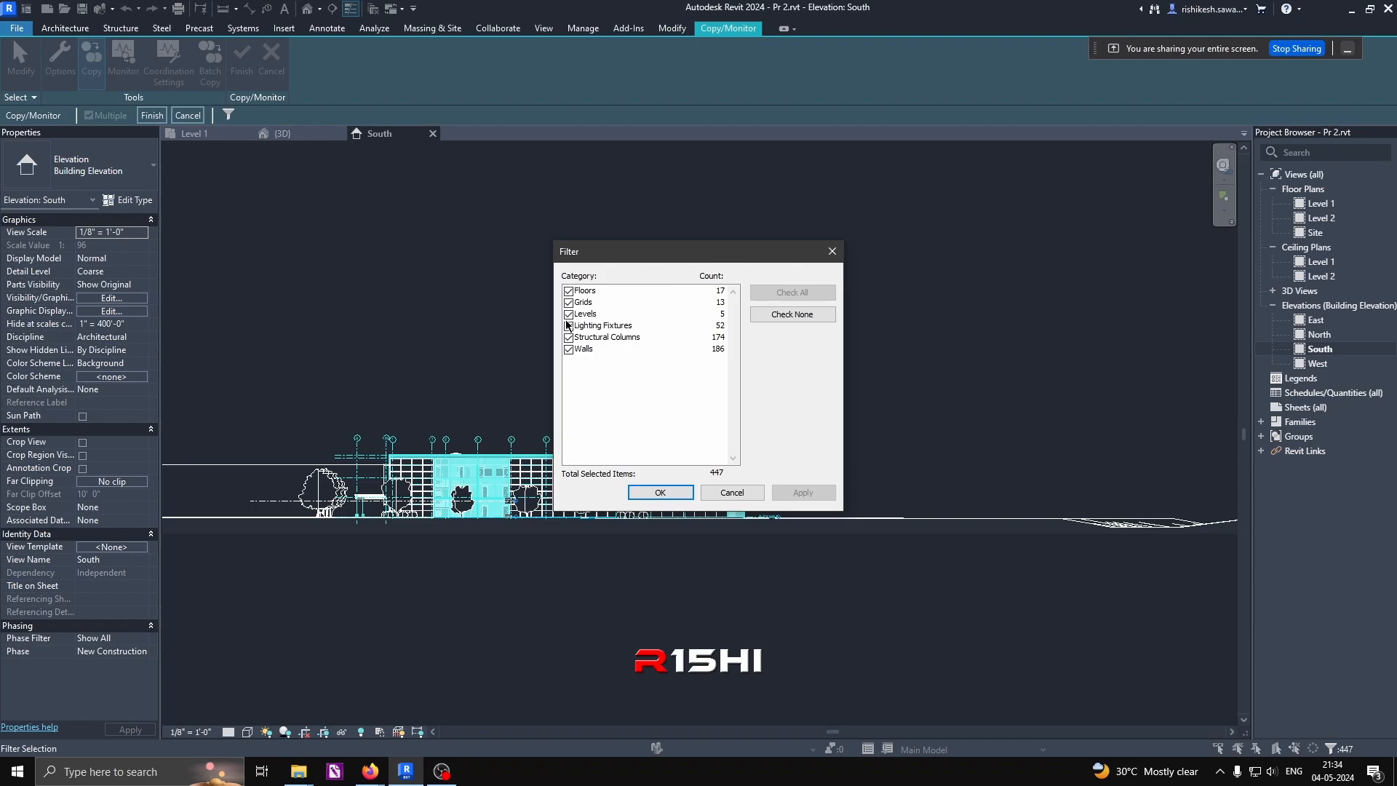
{"action": "left_click", "coordinate": [793, 315]}
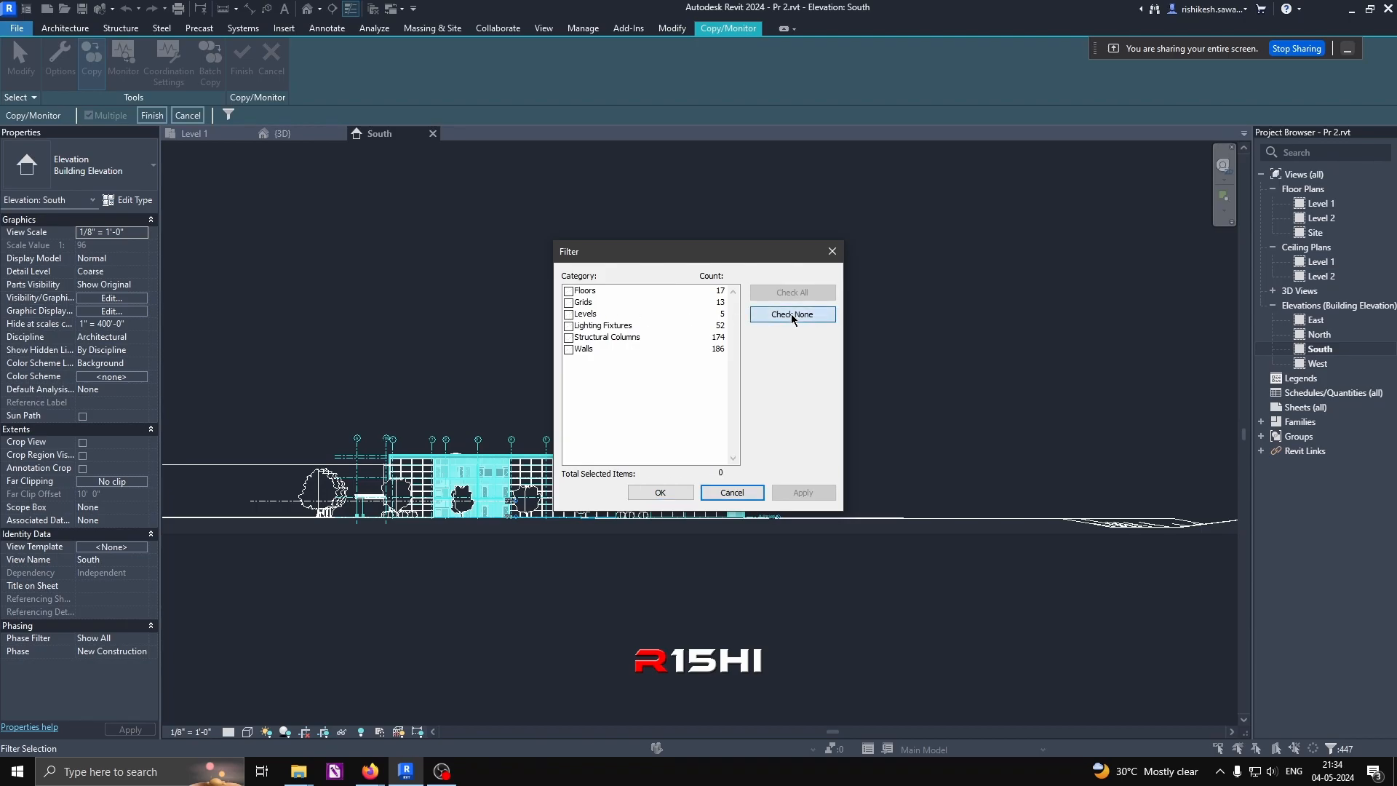
{"action": "left_click", "coordinate": [568, 315]}
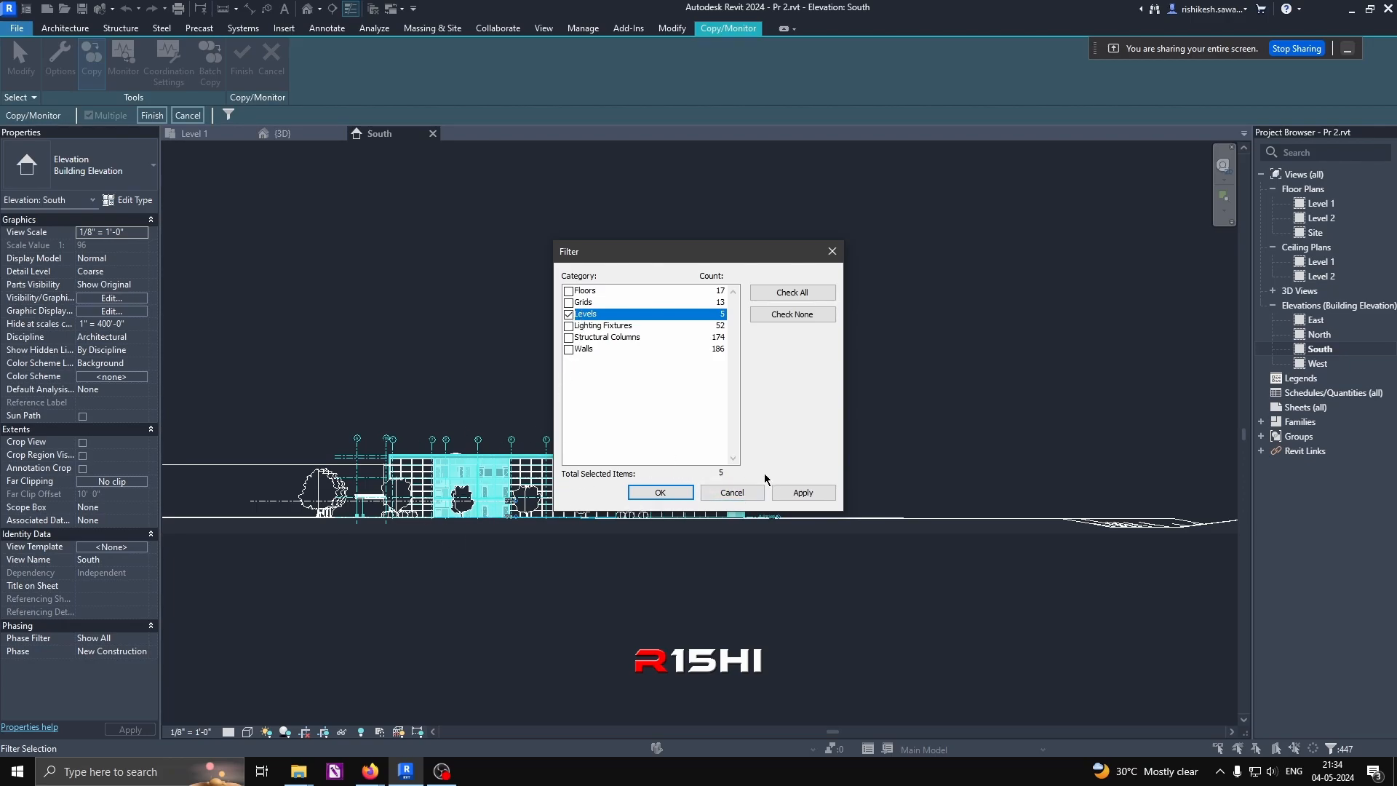
{"action": "left_click", "coordinate": [799, 492]}
{"action": "left_click", "coordinate": [661, 493]}
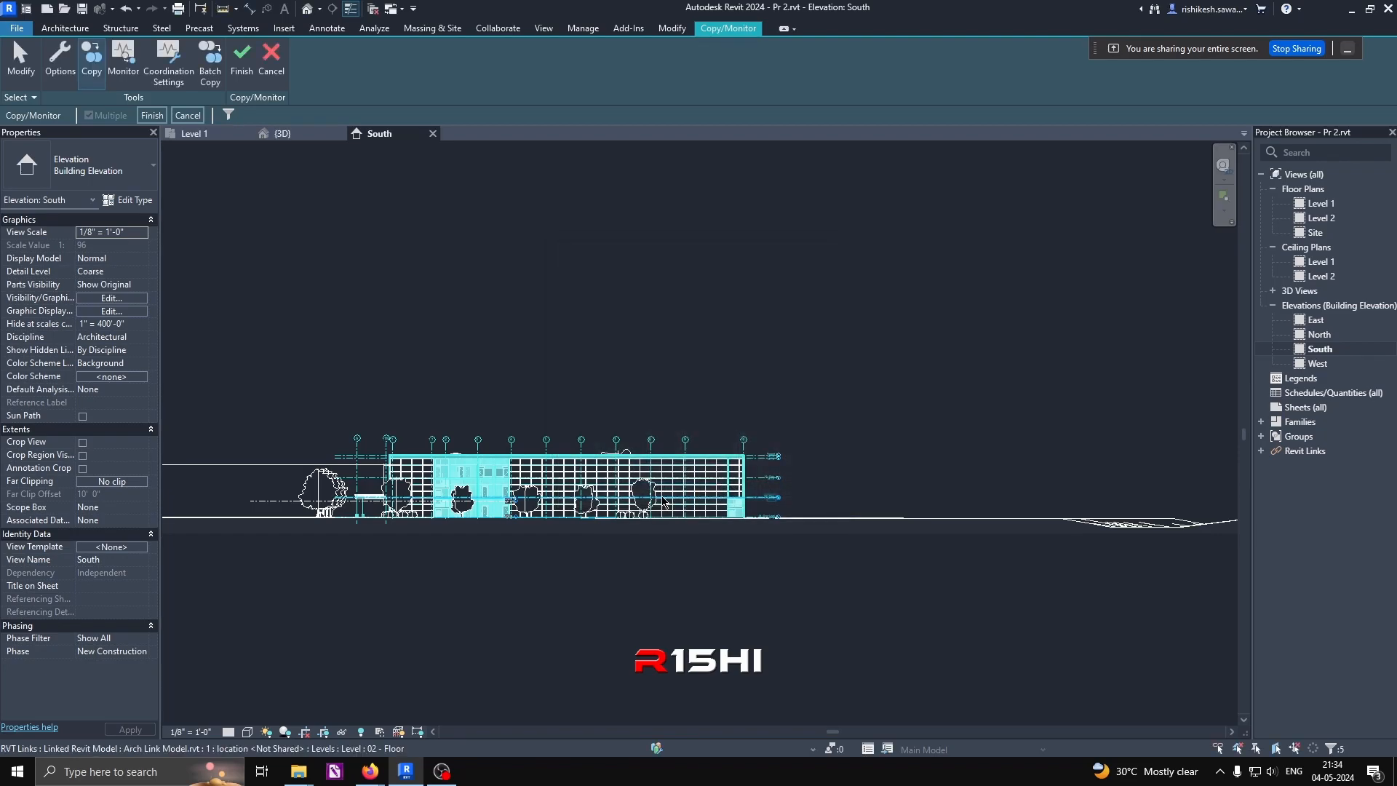
Step: Check the selected level markers beside grid 10 and finish the multiple copy of the linked levels
{"action": "scroll", "coordinate": [792, 529], "scroll_direction": "up", "scroll_amount": 5}
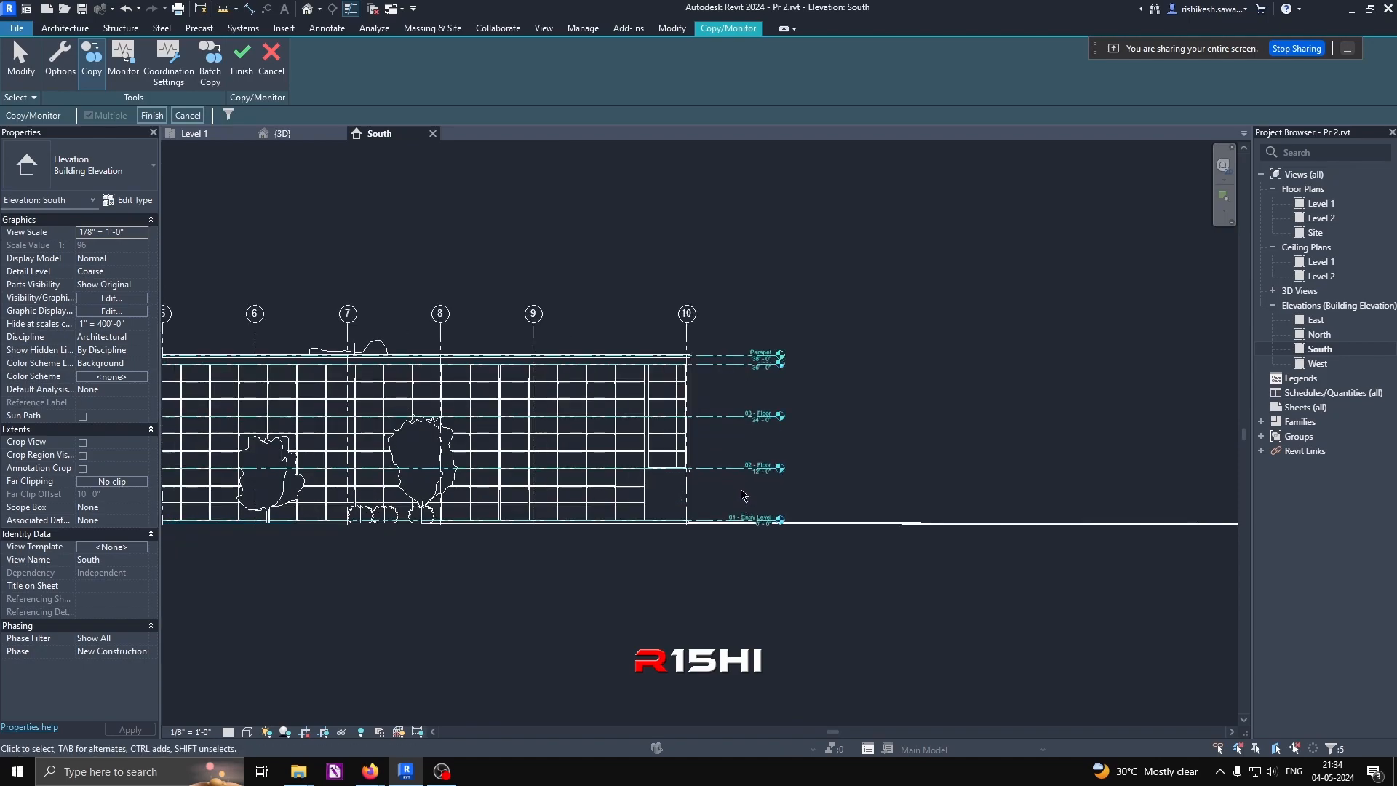
{"action": "scroll", "coordinate": [778, 345], "scroll_direction": "up", "scroll_amount": 3}
{"action": "scroll", "coordinate": [679, 333], "scroll_direction": "down", "scroll_amount": 2}
{"action": "middle_click_drag", "start_coordinate": [589, 355], "coordinate": [1017, 364]}
{"action": "mouse_move", "coordinate": [502, 419]}
{"action": "middle_mouse_down"}
{"action": "mouse_move", "coordinate": [971, 404]}
{"action": "mouse_move", "coordinate": [510, 393]}
{"action": "middle_mouse_up"}
{"action": "scroll", "coordinate": [972, 403], "scroll_direction": "up", "scroll_amount": 2}
{"action": "scroll", "coordinate": [671, 311], "scroll_direction": "up", "scroll_amount": 4}
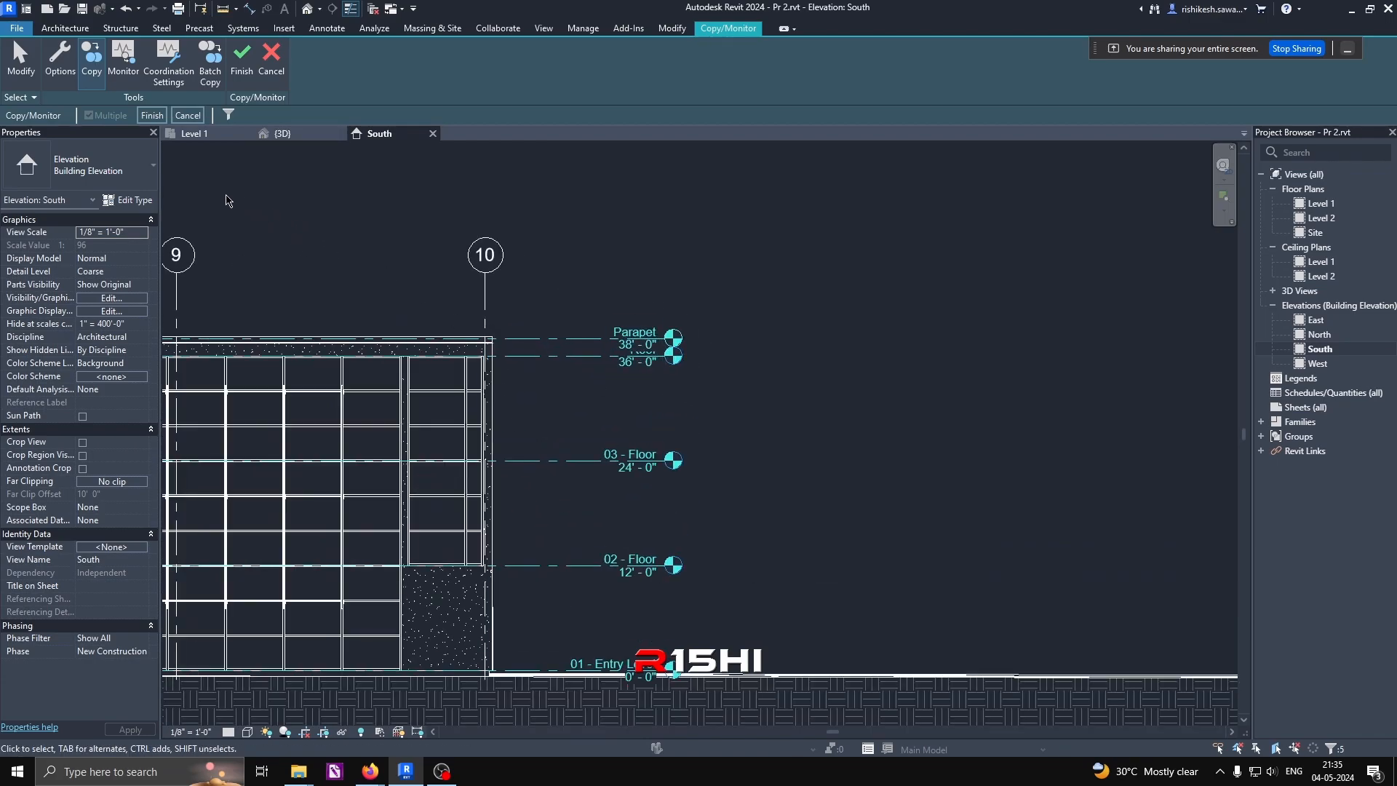
{"action": "left_click", "coordinate": [153, 116]}
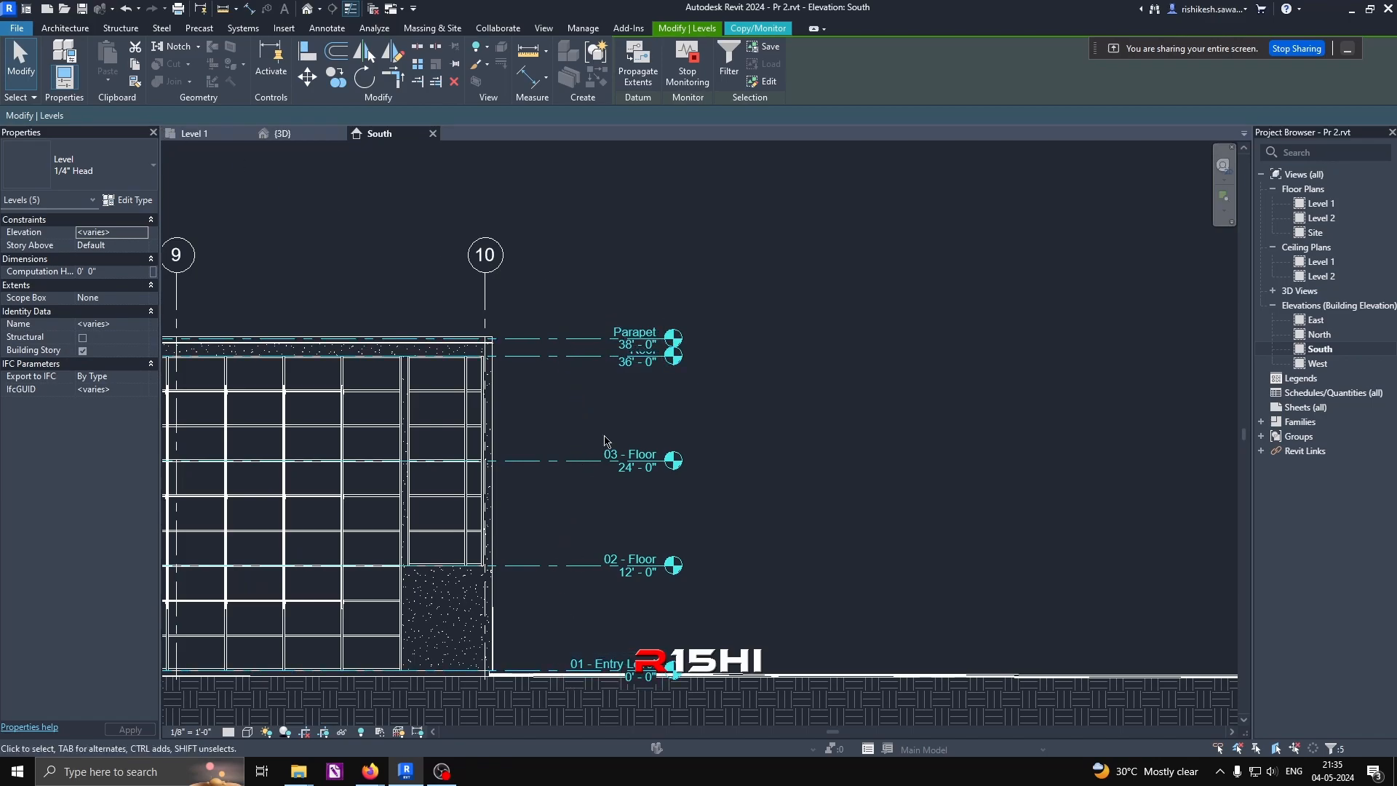
Step: Return to the Copy/Monitor tools and finish the Copy/Monitor session for the copied levels
{"action": "left_click", "coordinate": [758, 28]}
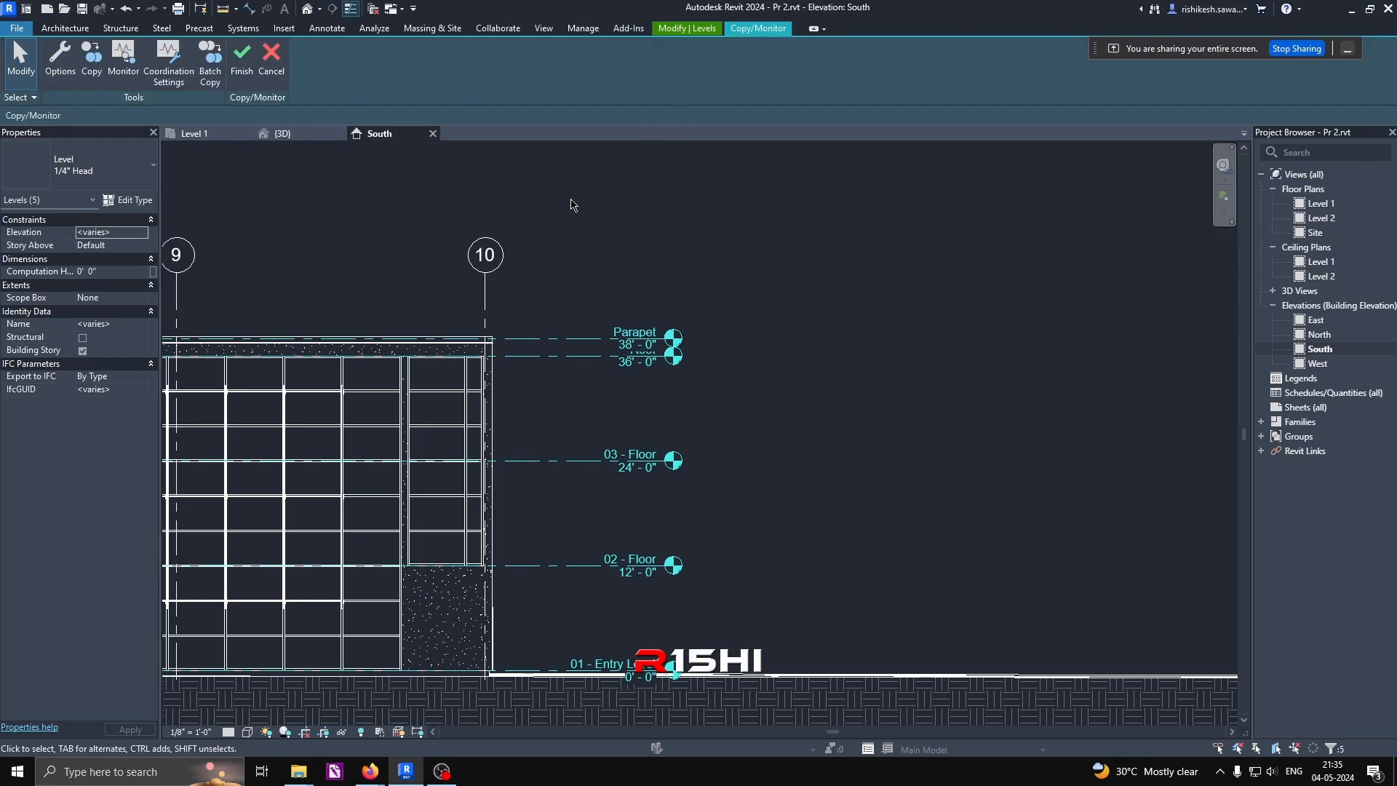
{"action": "scroll", "coordinate": [652, 294], "scroll_direction": "down", "scroll_amount": 2}
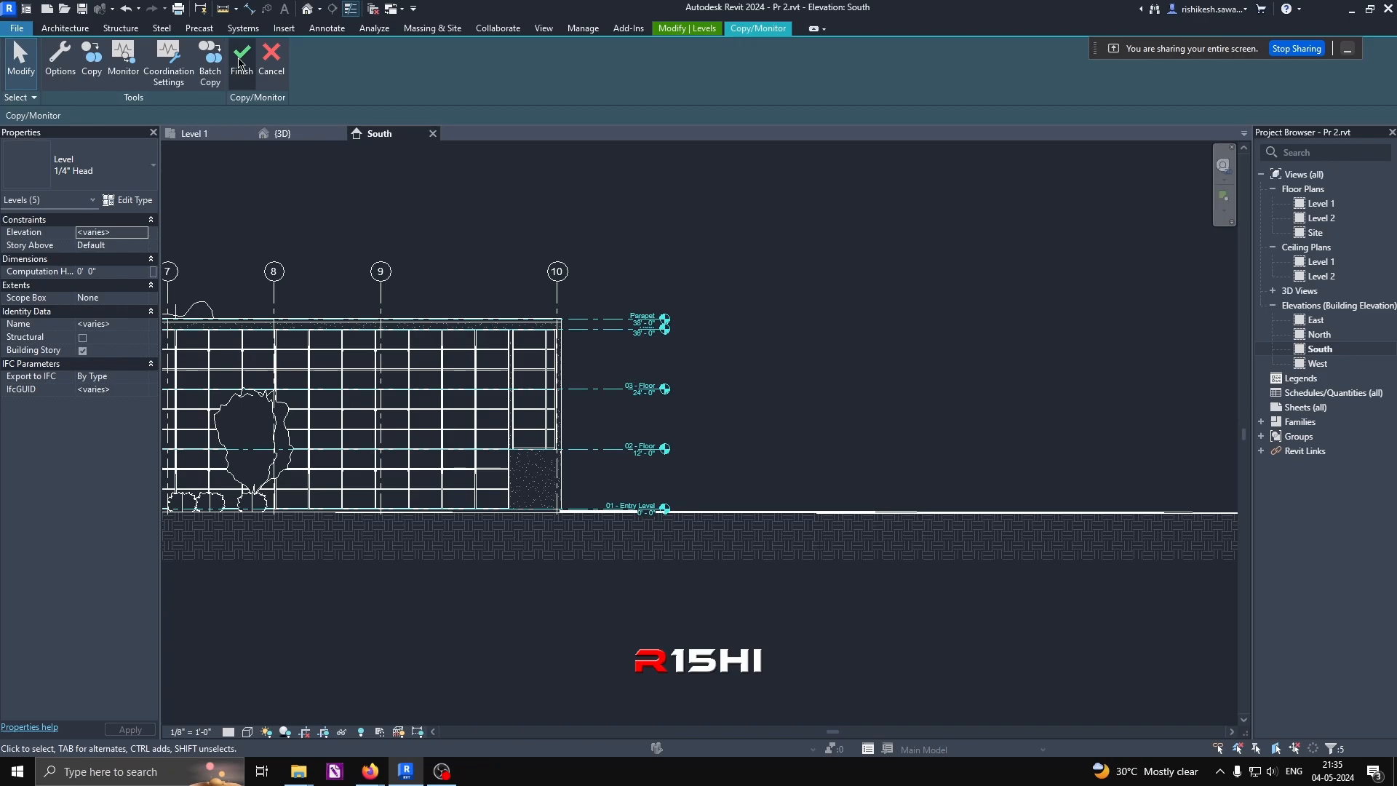
{"action": "scroll", "coordinate": [703, 324], "scroll_direction": "up", "scroll_amount": 2}
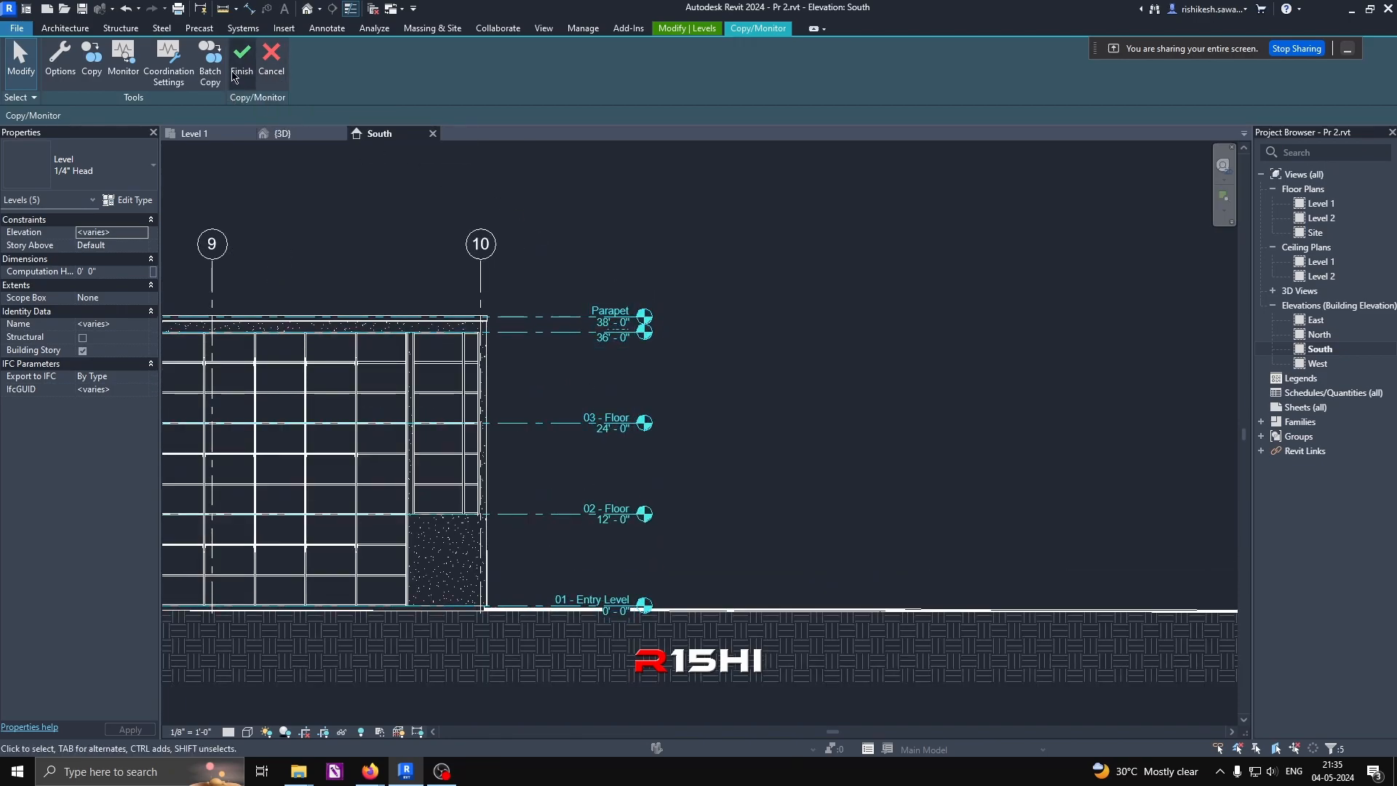
{"action": "left_click", "coordinate": [234, 69]}
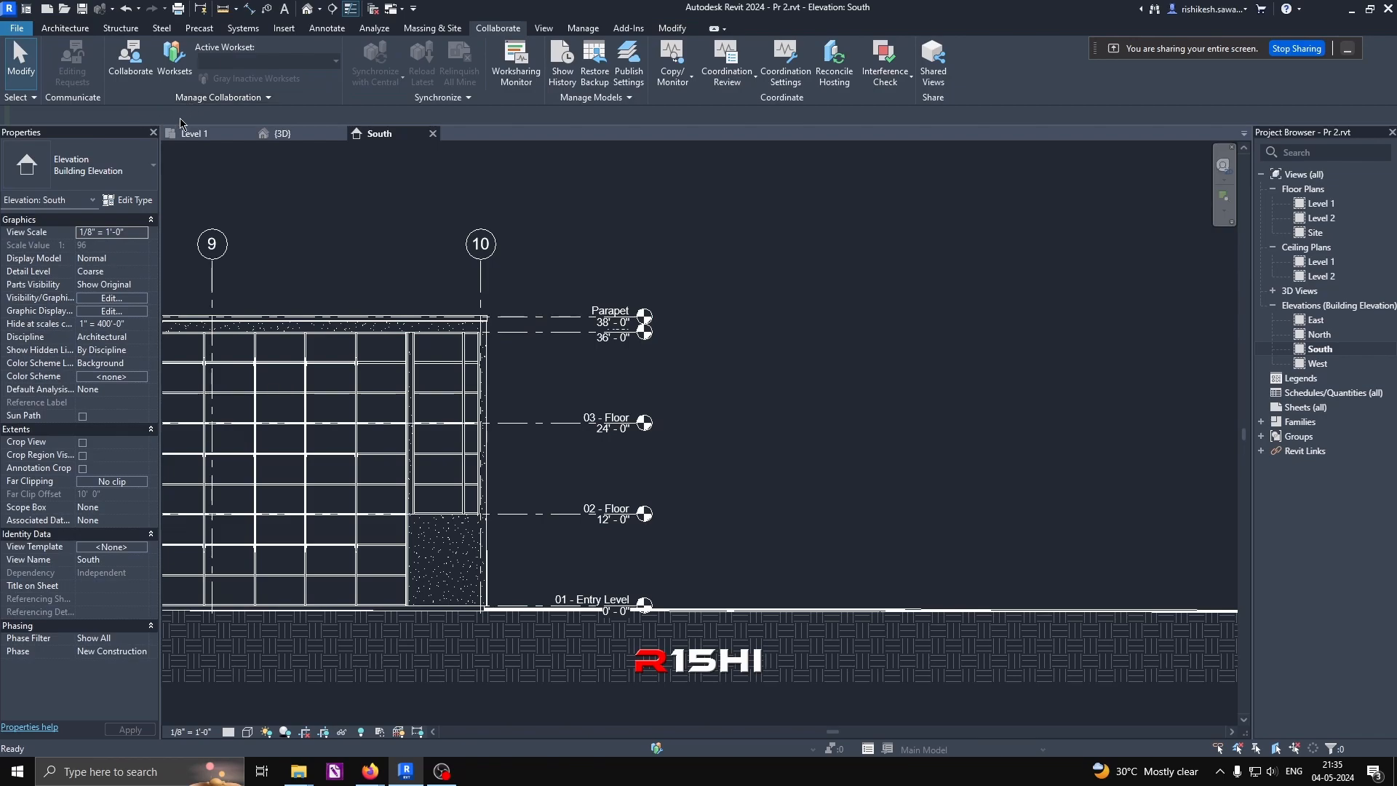
Step: Unload the Arch Link Model.rvt link from the project and accept that unloading cannot be undone
{"action": "scroll", "coordinate": [984, 261], "scroll_direction": "down", "scroll_amount": 3}
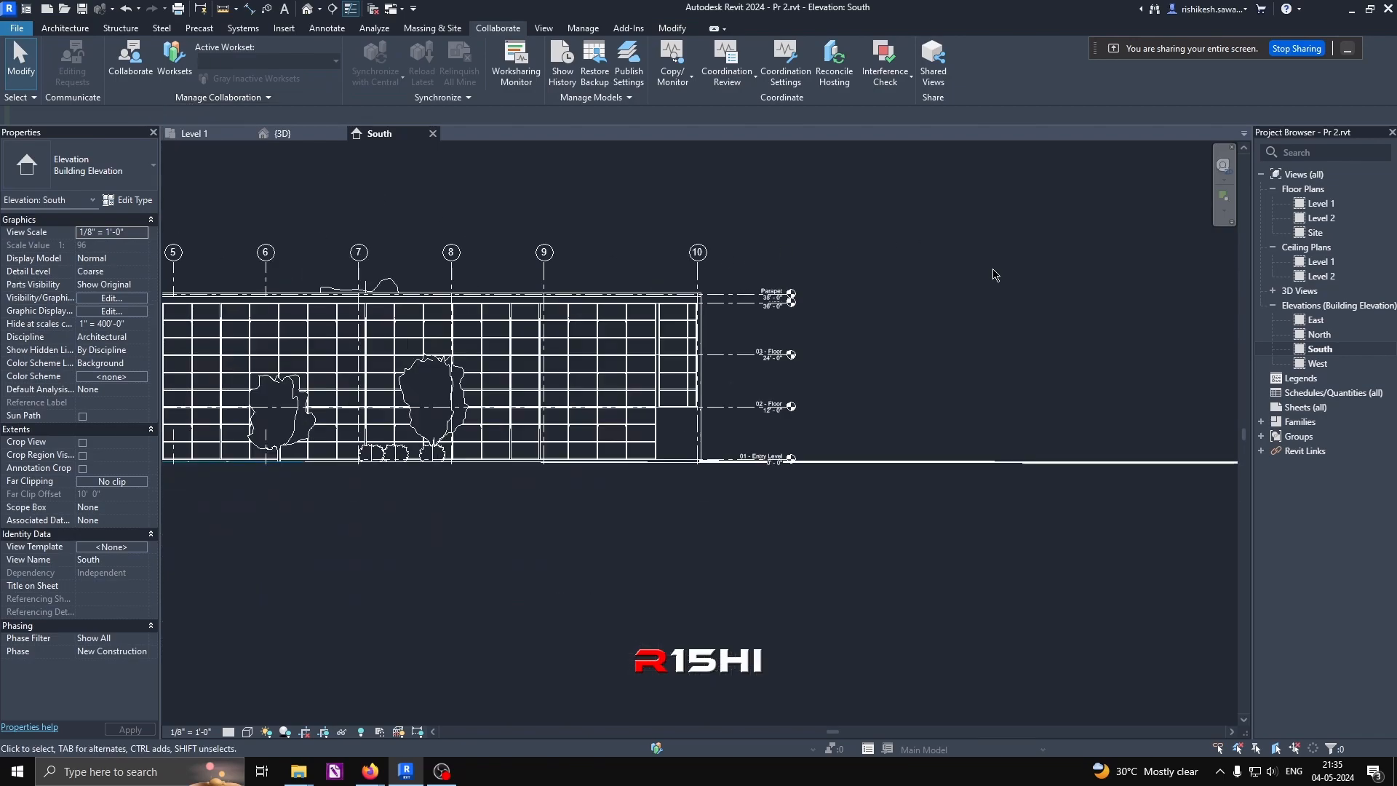
{"action": "middle_click_drag", "start_coordinate": [871, 264], "coordinate": [952, 328]}
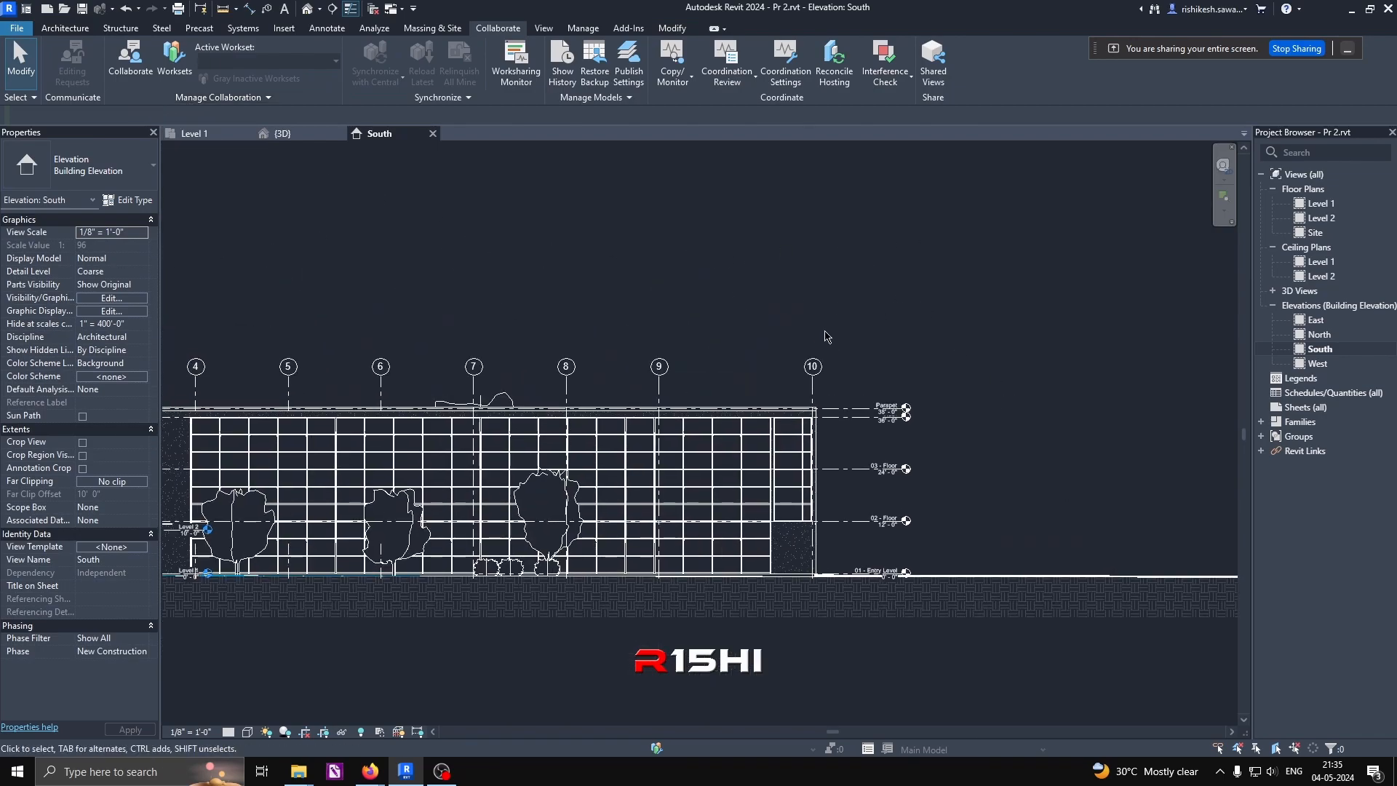
{"action": "scroll", "coordinate": [1045, 318], "scroll_direction": "down", "scroll_amount": 2}
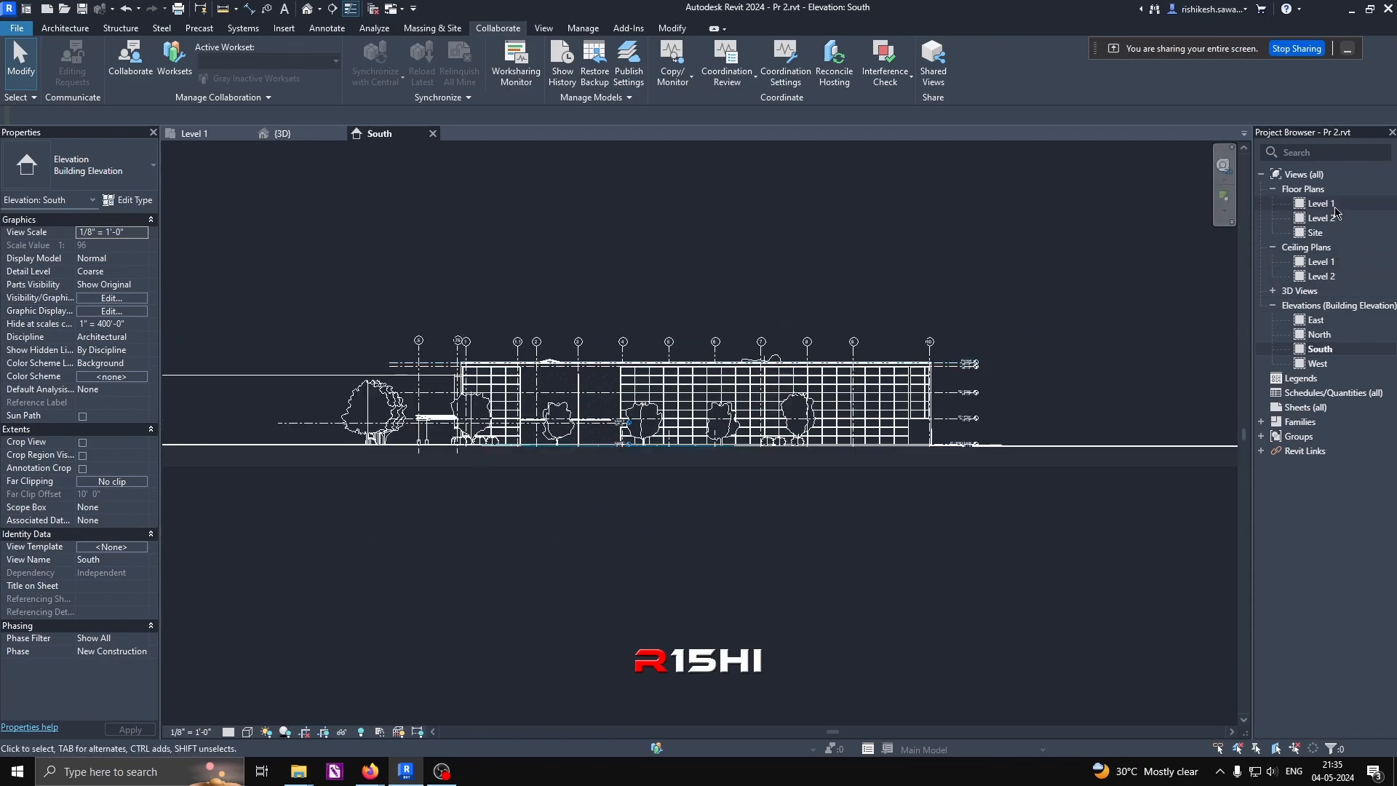
{"action": "scroll", "coordinate": [924, 409], "scroll_direction": "up", "scroll_amount": 4}
{"action": "middle_click_drag", "start_coordinate": [924, 410], "coordinate": [934, 491]}
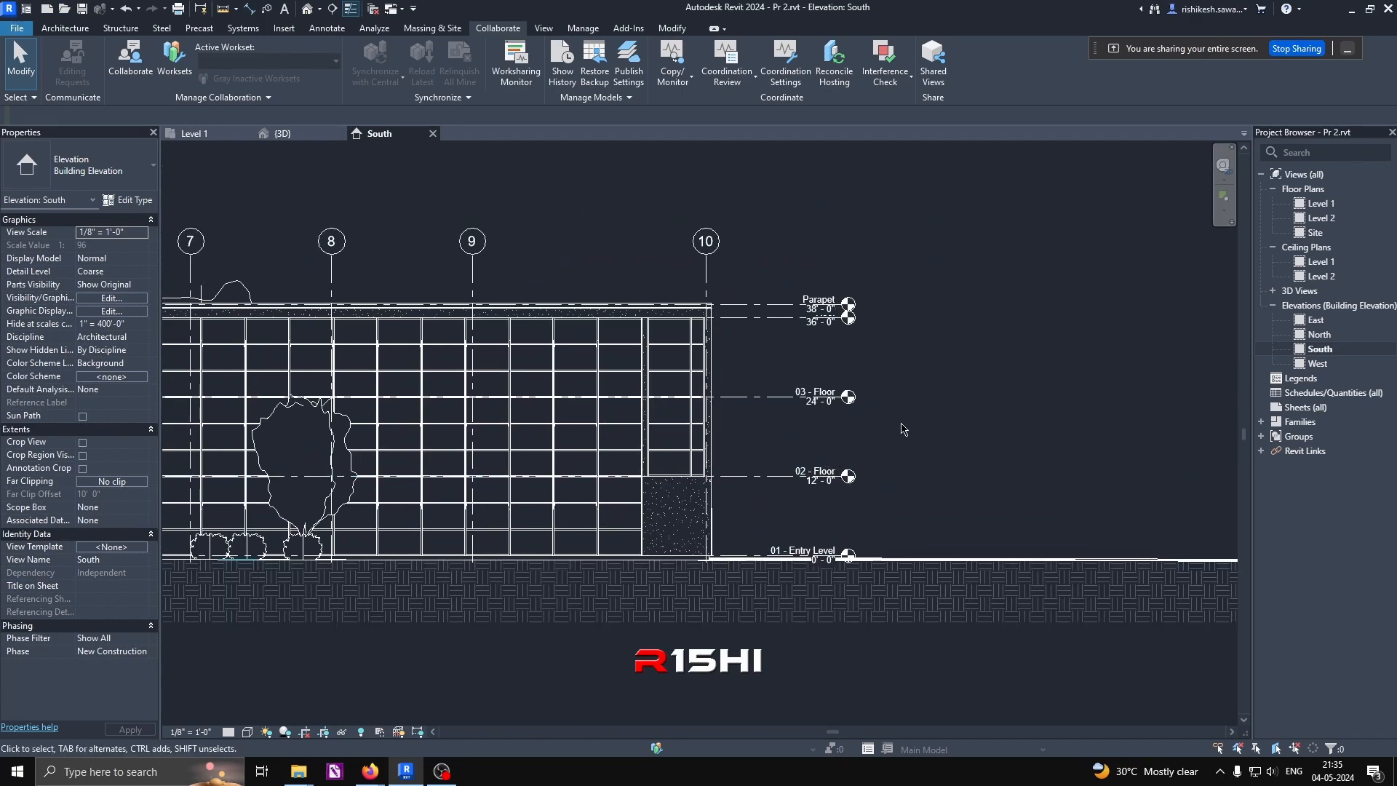
{"action": "left_click", "coordinate": [1262, 452]}
{"action": "left_click", "coordinate": [1311, 467]}
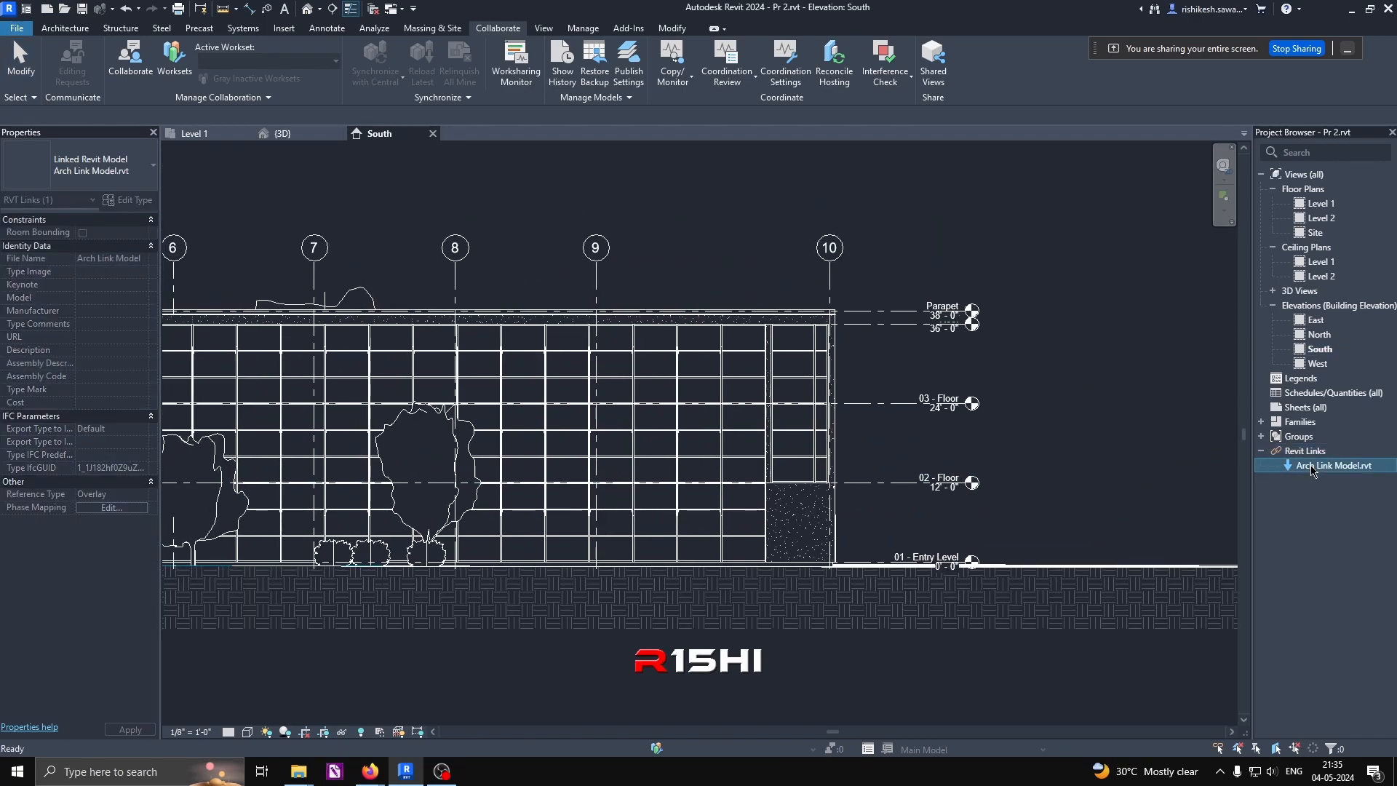
{"action": "right_click", "coordinate": [1311, 469]}
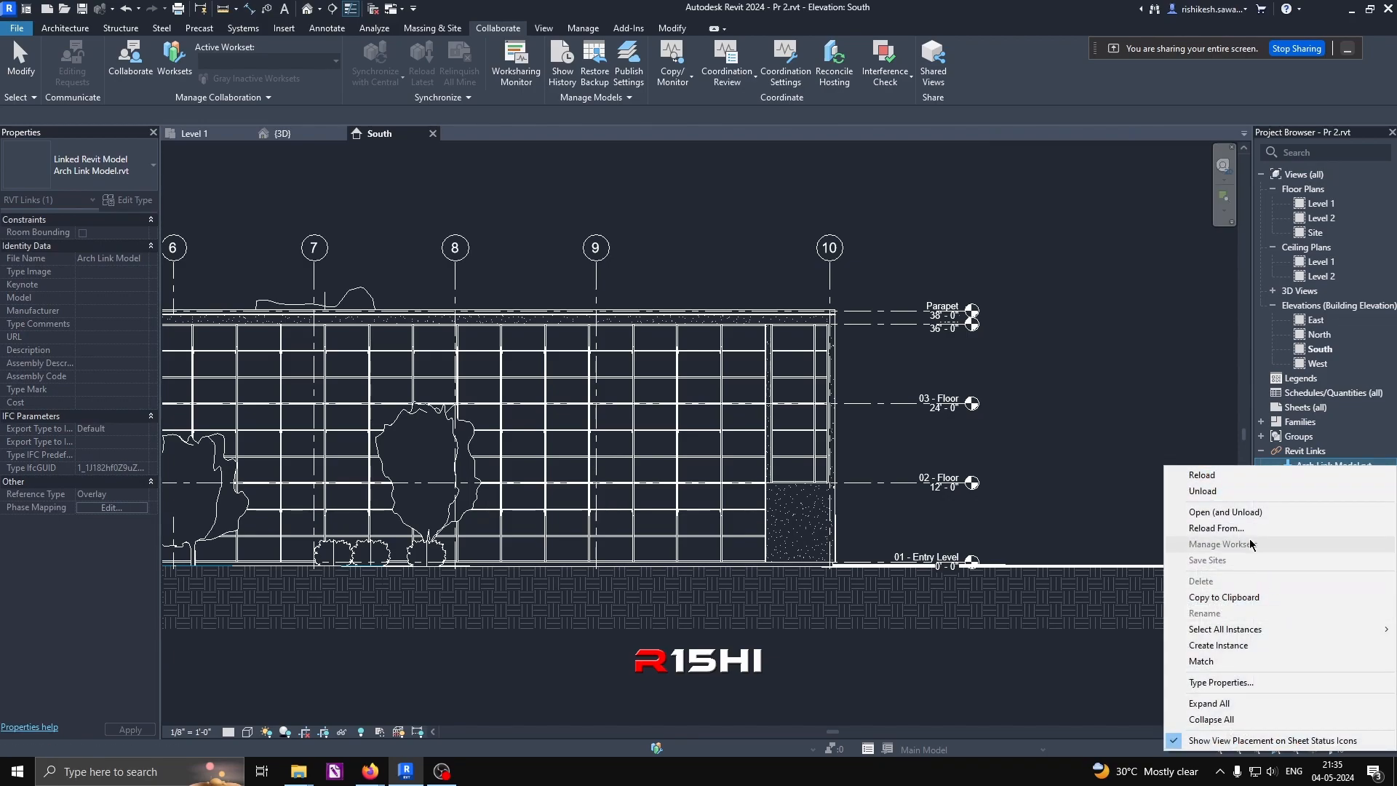
{"action": "left_click", "coordinate": [1223, 493]}
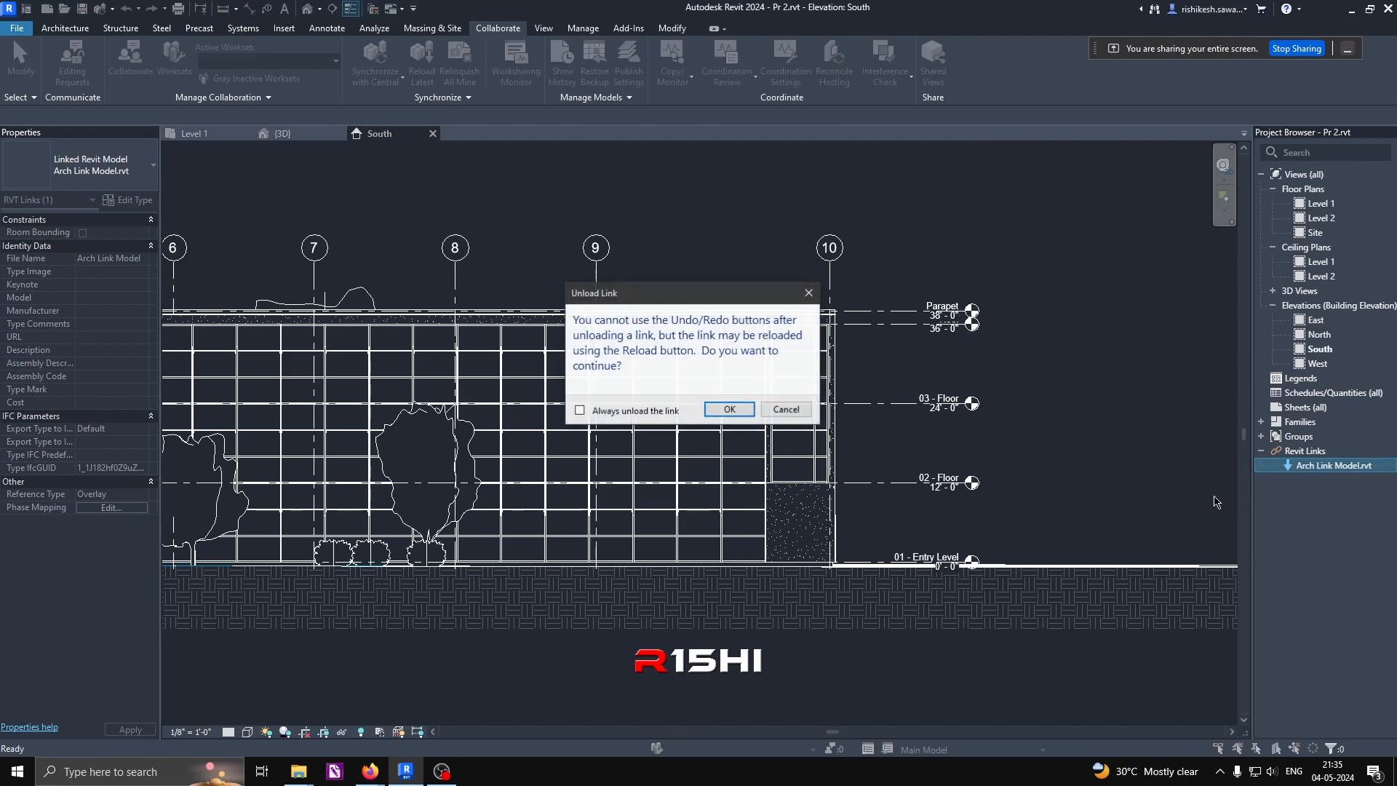
{"action": "left_click", "coordinate": [730, 411]}
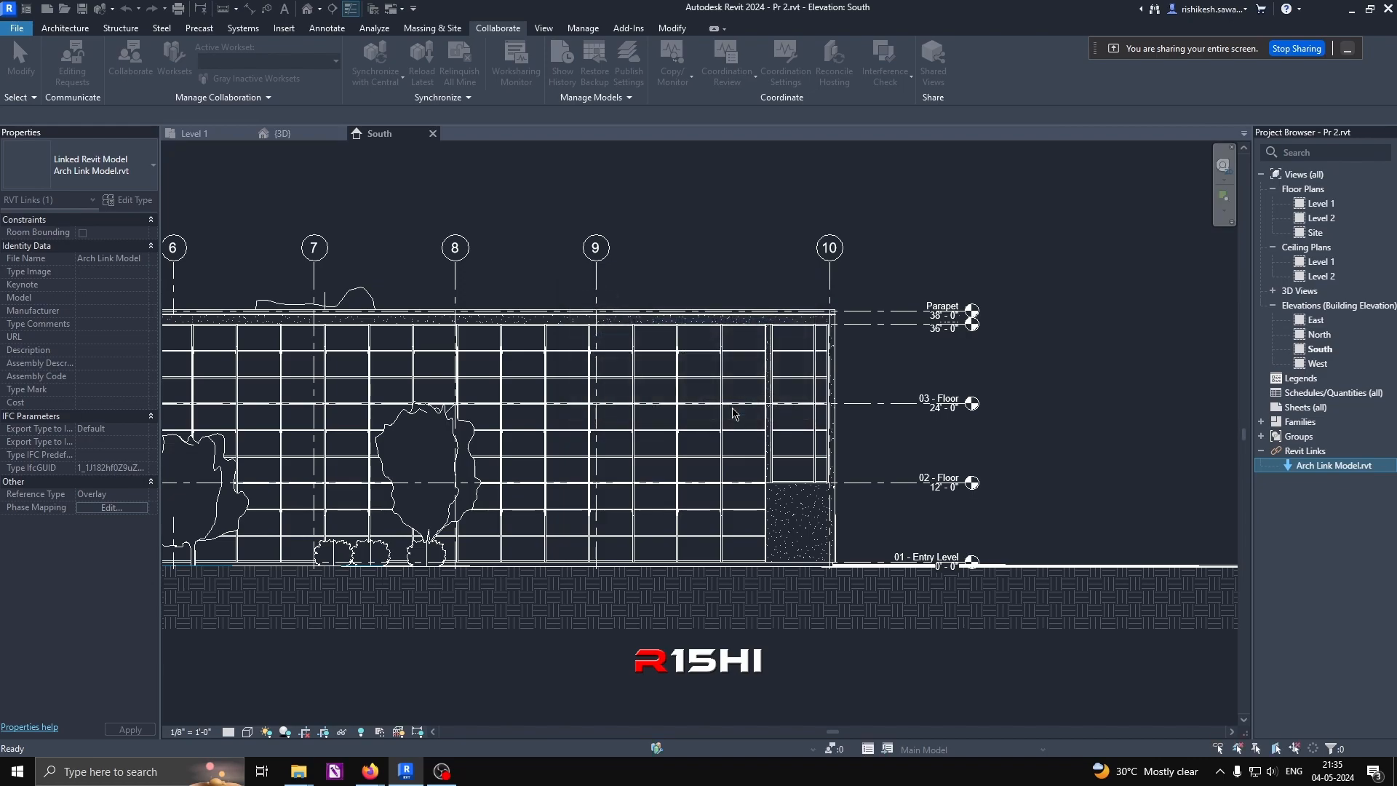
Step: Delete the project's original Level 2 in the South elevation together with its floor and ceiling plan views
{"action": "scroll", "coordinate": [884, 431], "scroll_direction": "down", "scroll_amount": 2}
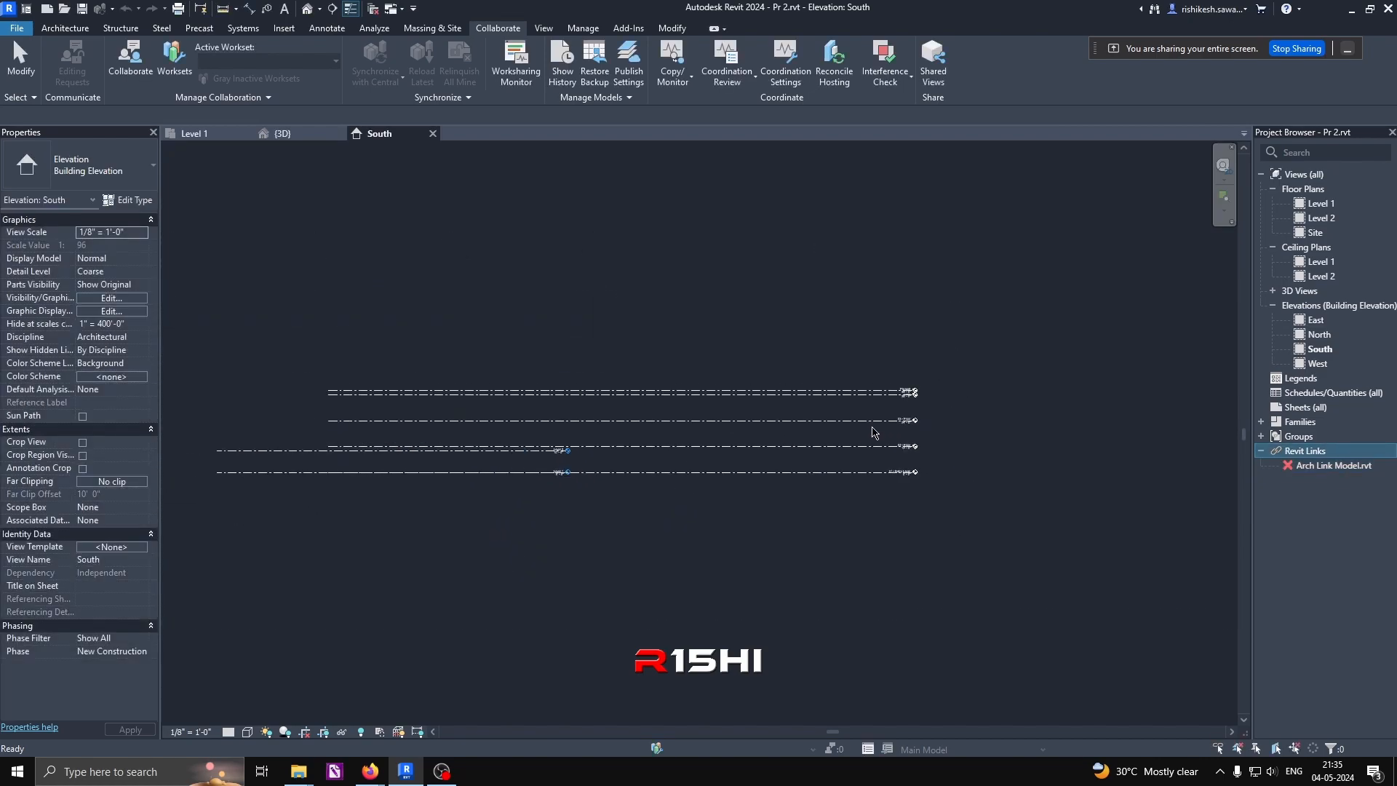
{"action": "left_click", "coordinate": [846, 374]}
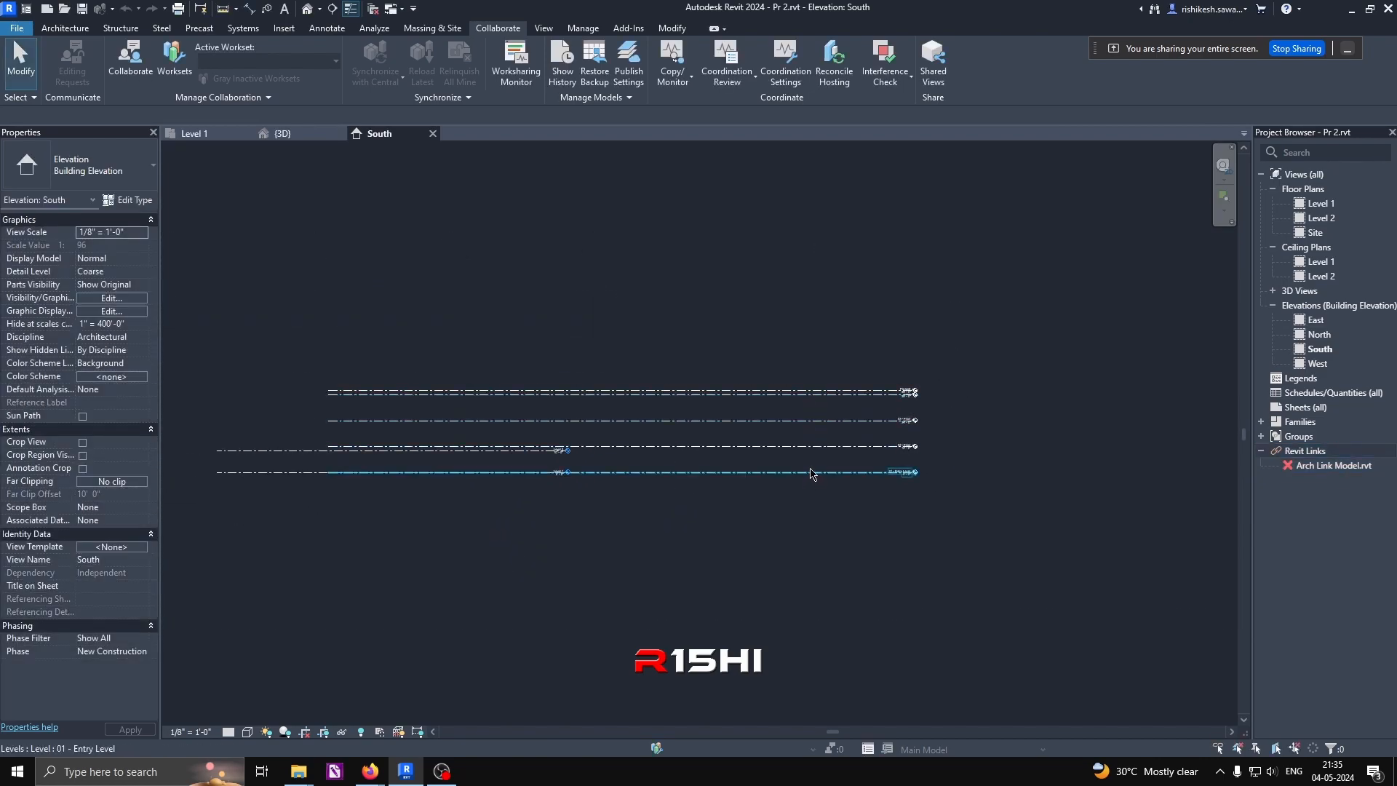
{"action": "scroll", "coordinate": [556, 452], "scroll_direction": "up", "scroll_amount": 5}
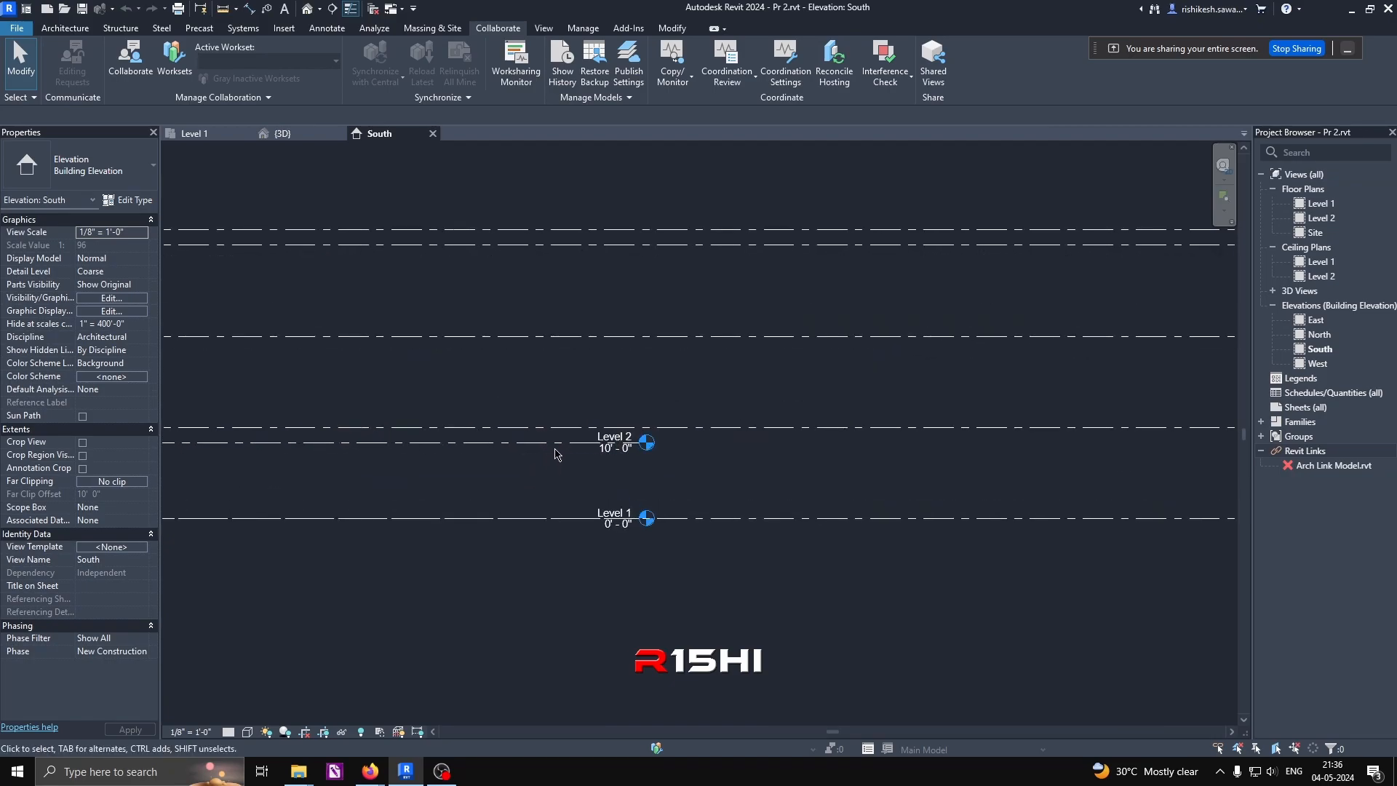
{"action": "left_click", "coordinate": [547, 450]}
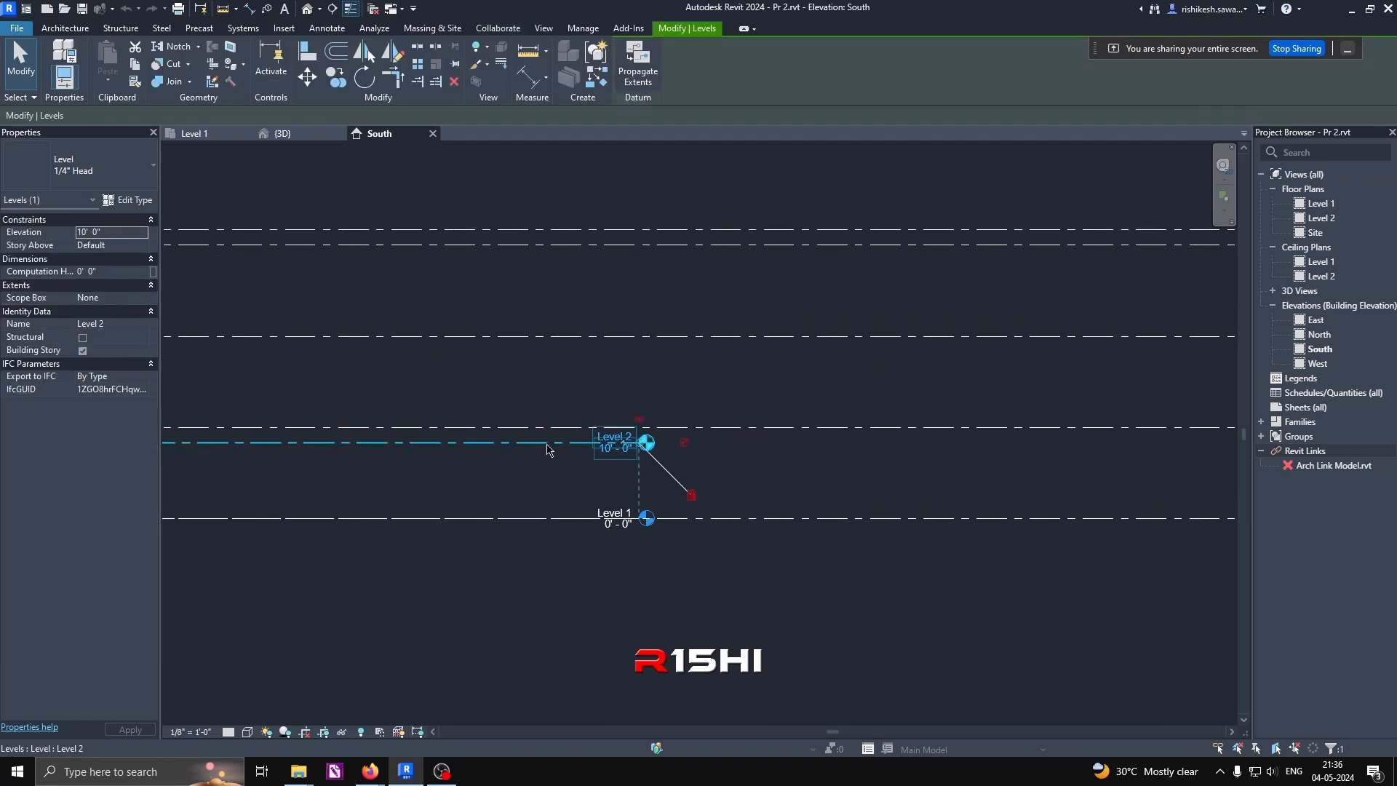
{"action": "key", "text": "Delete"}
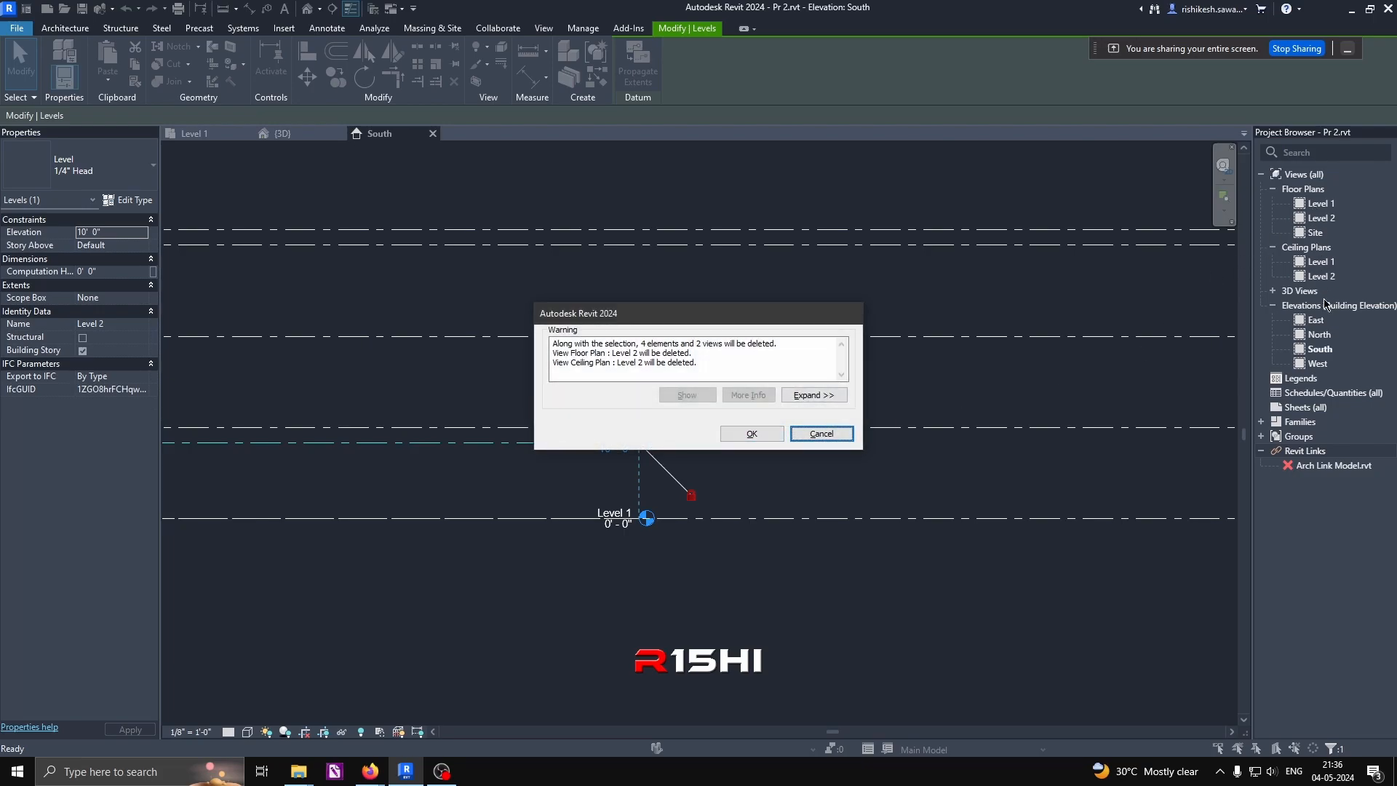
{"action": "left_click", "coordinate": [751, 433]}
Step: Delete the project's original Level 1 along with its dependent views, keeping the levels copied from the link
{"action": "scroll", "coordinate": [641, 454], "scroll_direction": "down", "scroll_amount": 2}
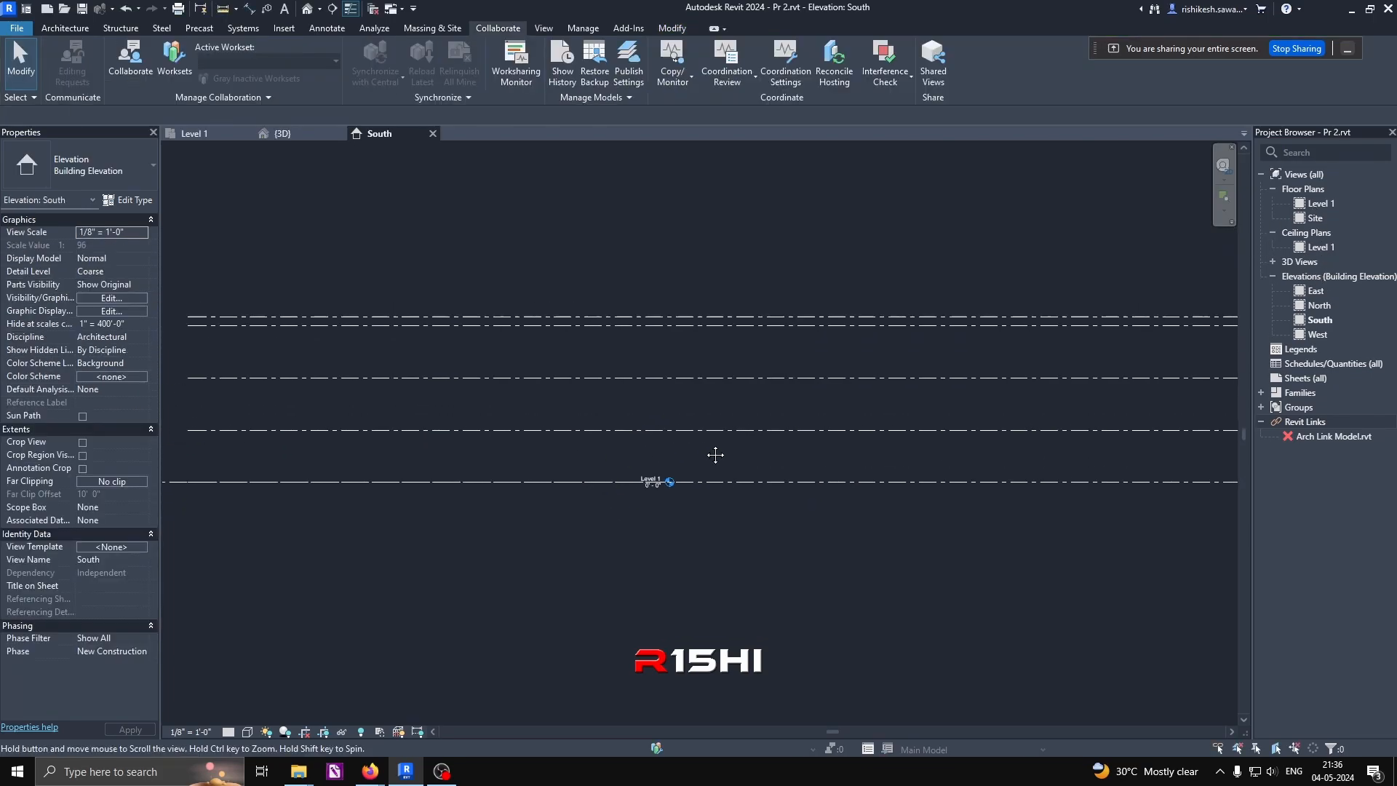
{"action": "left_click", "coordinate": [477, 430]}
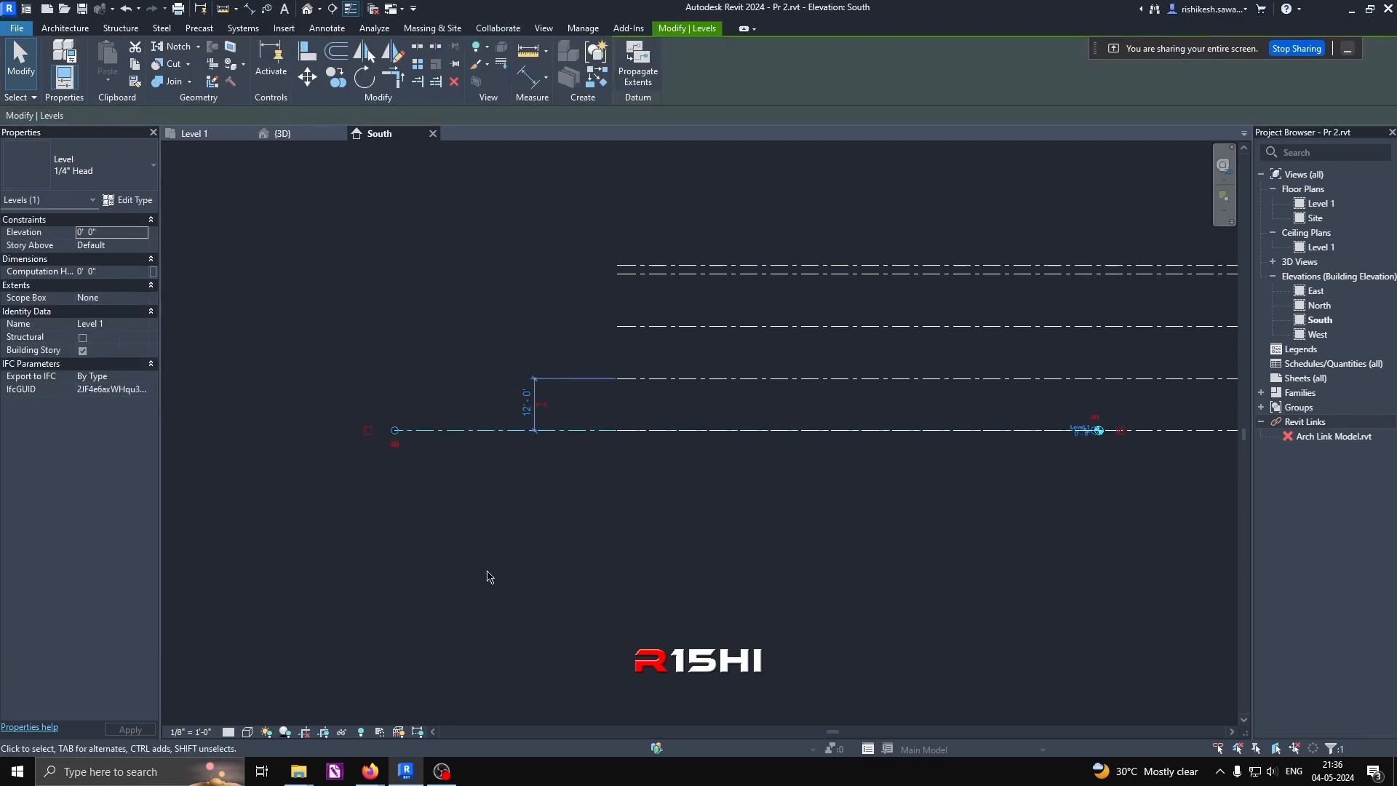
{"action": "key", "text": "Delete"}
{"action": "left_click", "coordinate": [750, 433]}
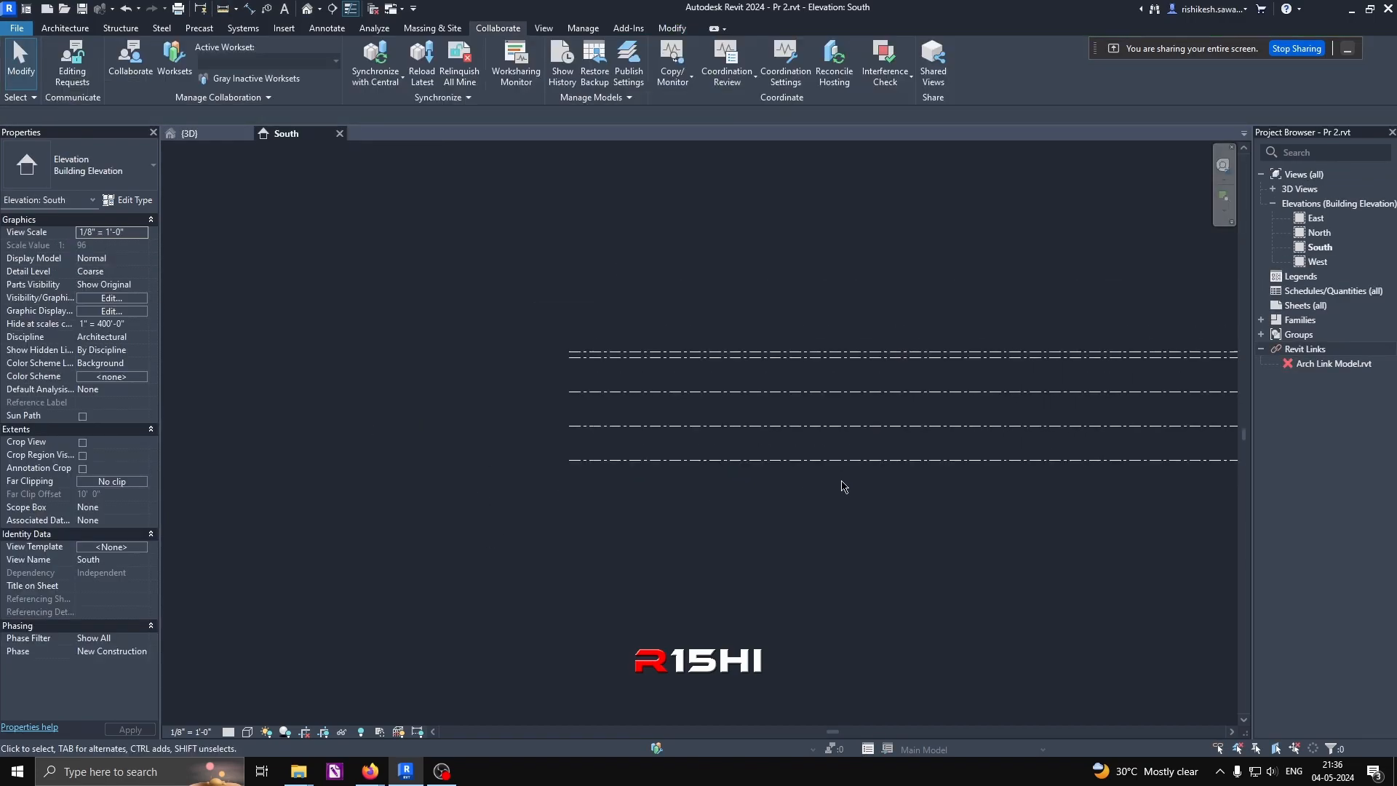
Step: Create floor plan views for the levels 01 - Entry Level, 02 - Floor, 03 - Floor and Roof
{"action": "middle_click_drag", "start_coordinate": [1219, 470], "coordinate": [807, 466]}
{"action": "scroll", "coordinate": [812, 464], "scroll_direction": "up", "scroll_amount": 2}
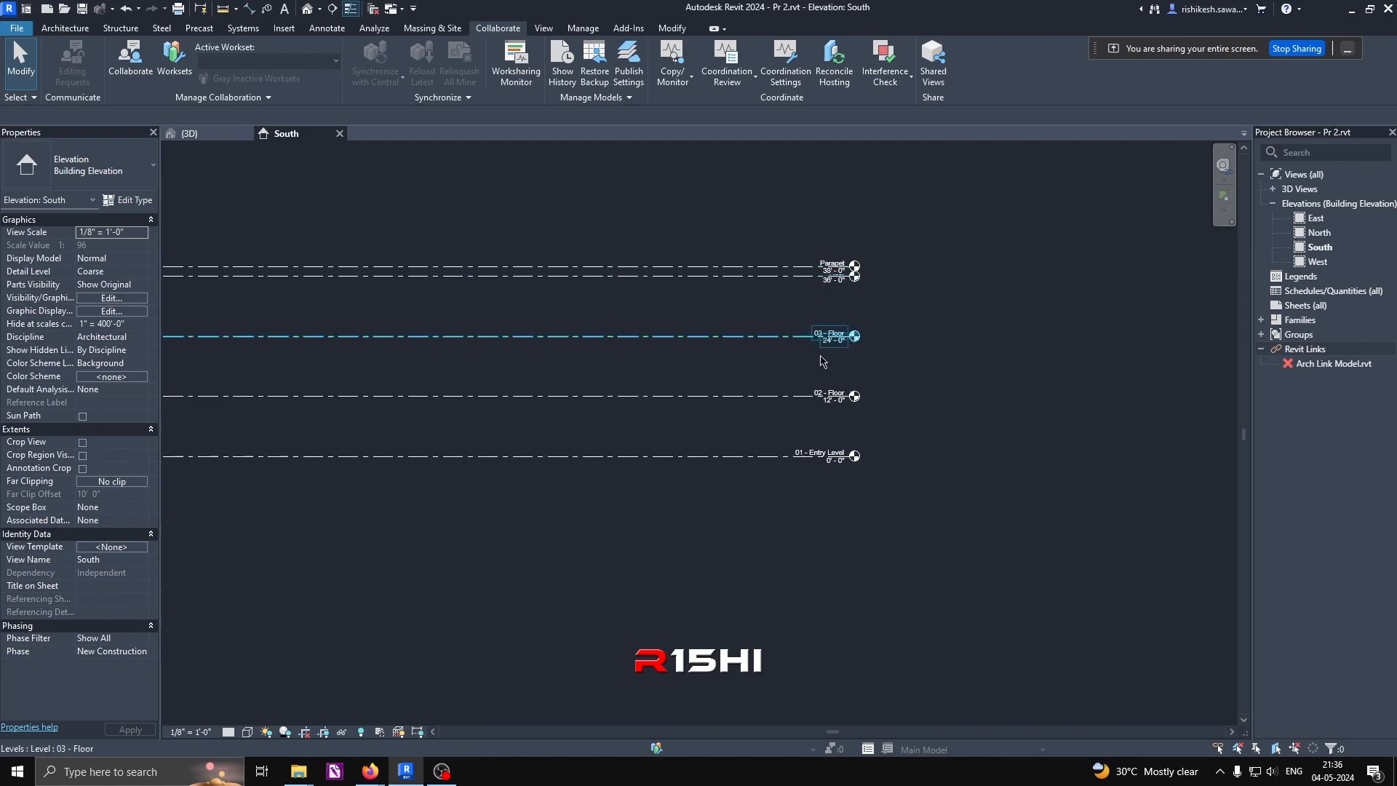
{"action": "scroll", "coordinate": [834, 295], "scroll_direction": "up", "scroll_amount": 2}
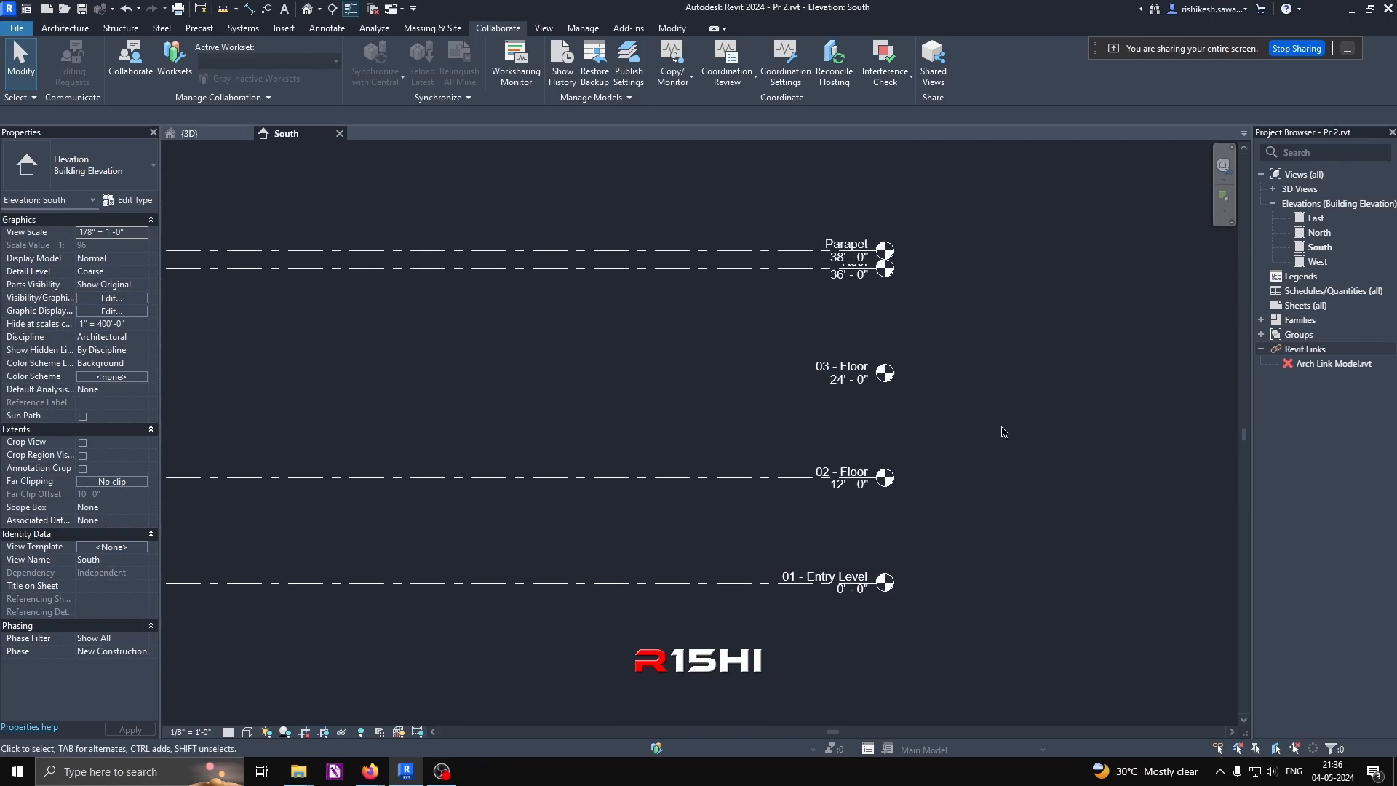
{"action": "left_click", "coordinate": [544, 28]}
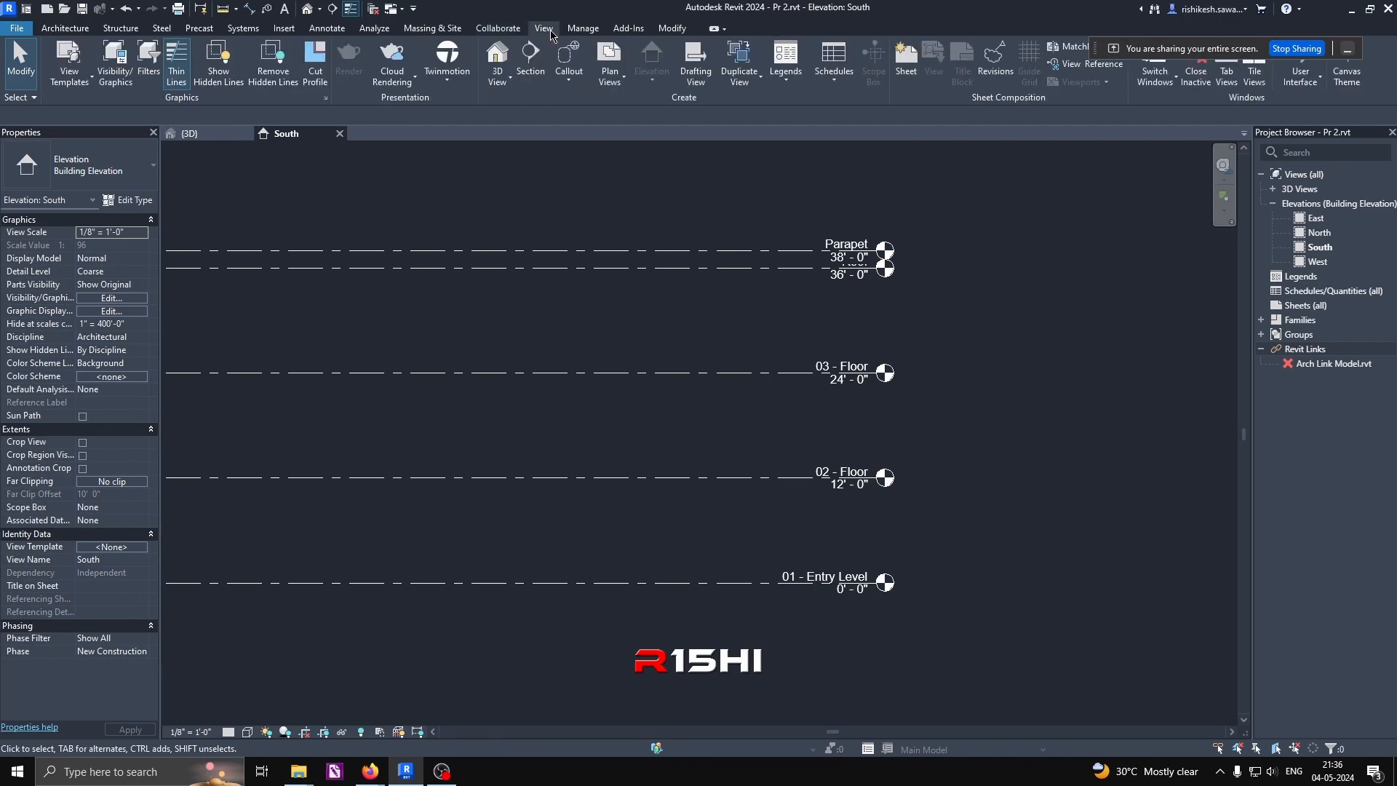
{"action": "left_click", "coordinate": [617, 79]}
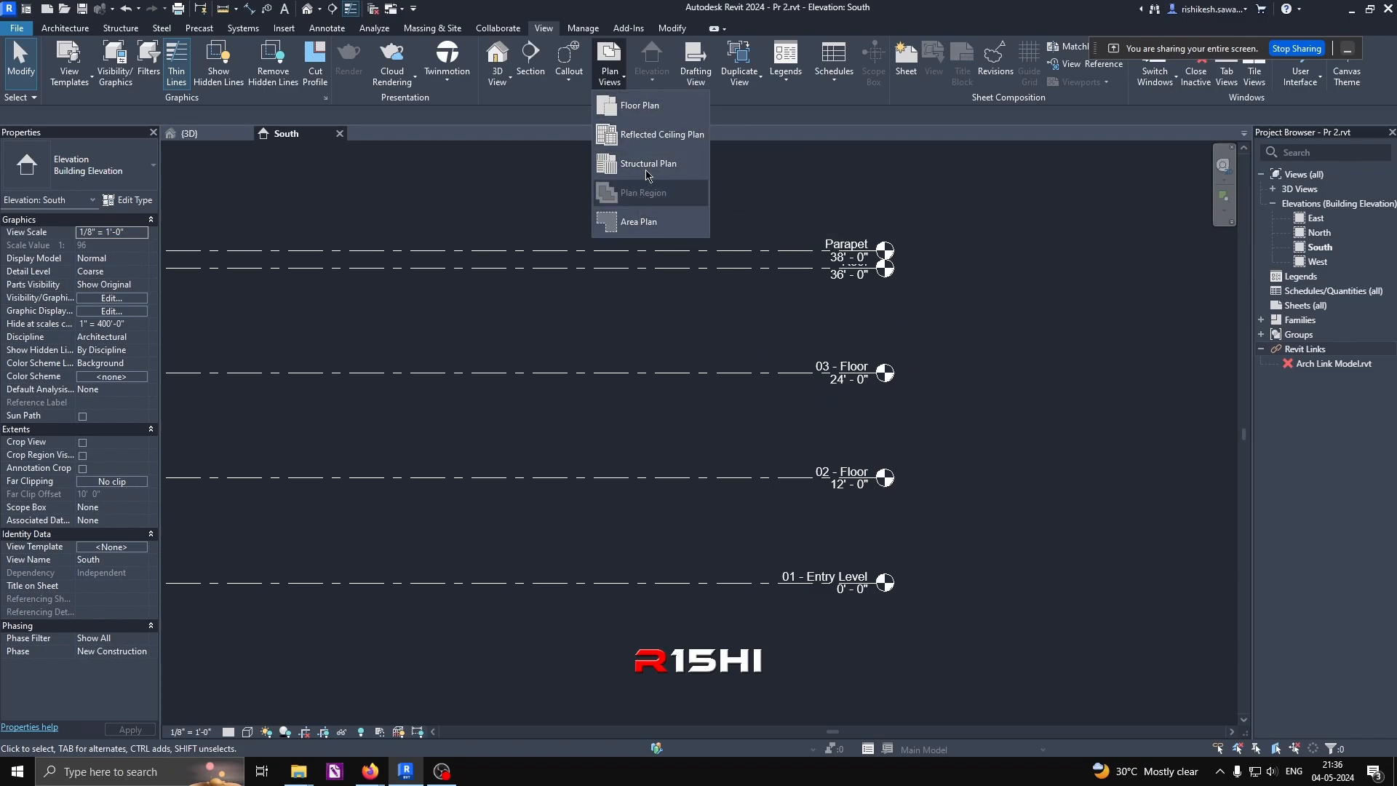
{"action": "left_click", "coordinate": [630, 107]}
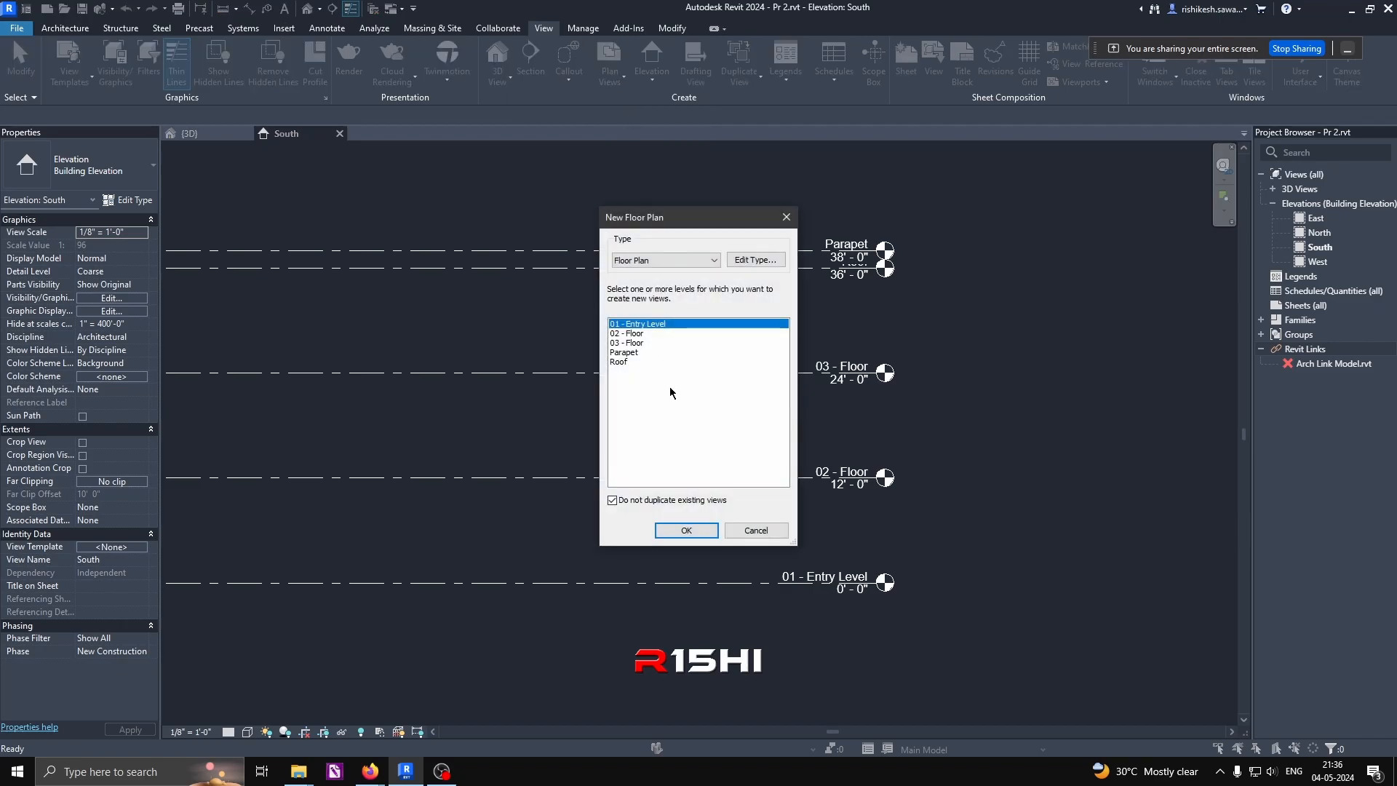
{"action": "left_click", "coordinate": [640, 336], "text": "shift"}
{"action": "left_click", "coordinate": [629, 345], "text": "shift"}
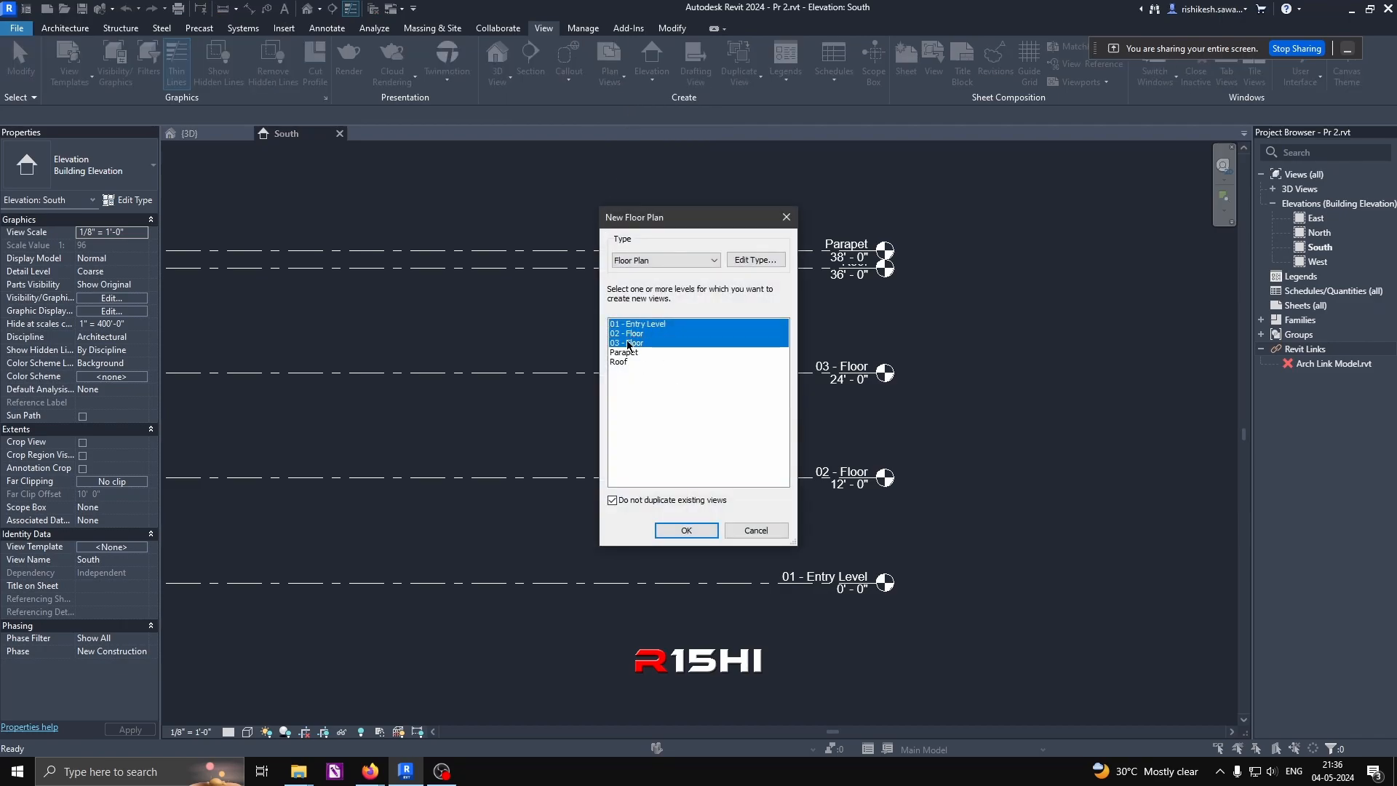
{"action": "left_click", "coordinate": [623, 362], "text": "ctrl"}
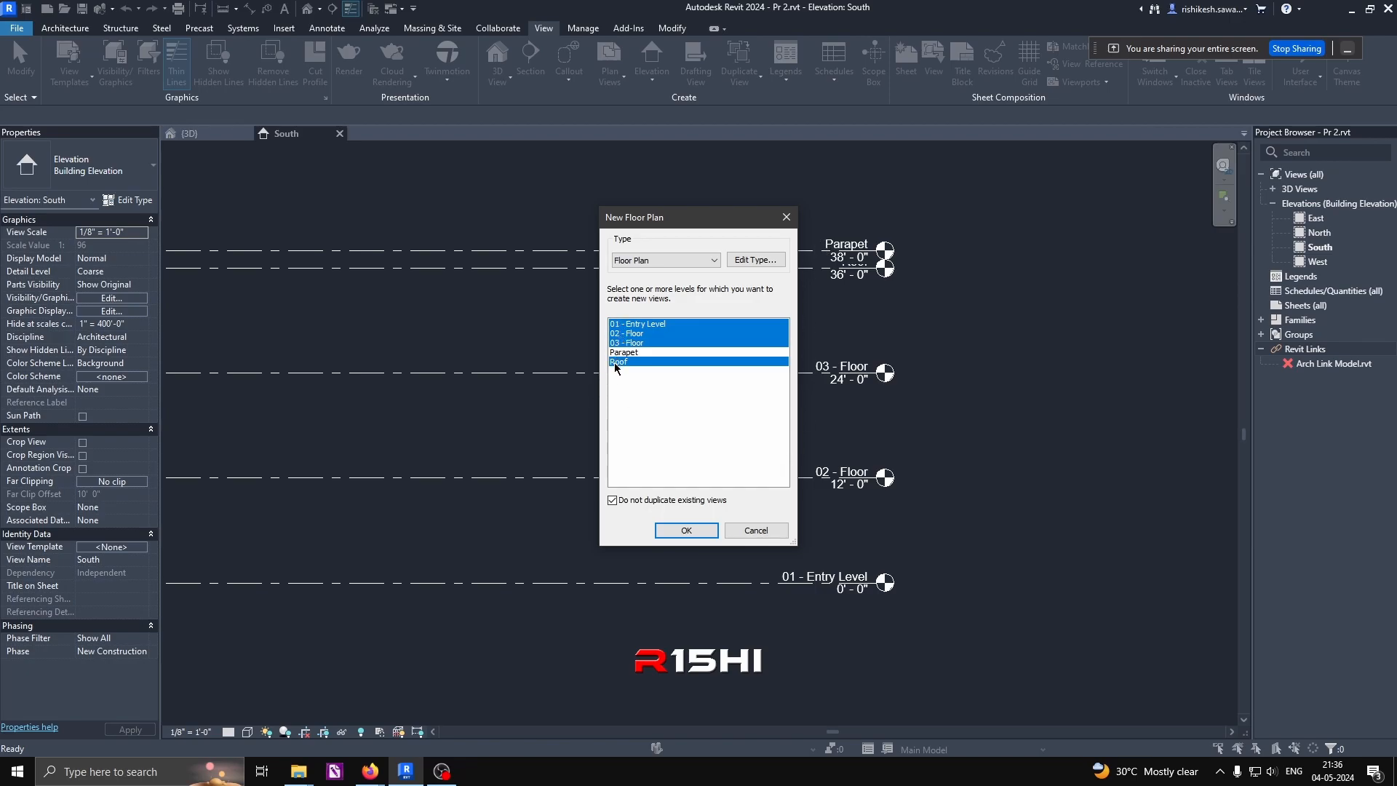
{"action": "left_click", "coordinate": [684, 530]}
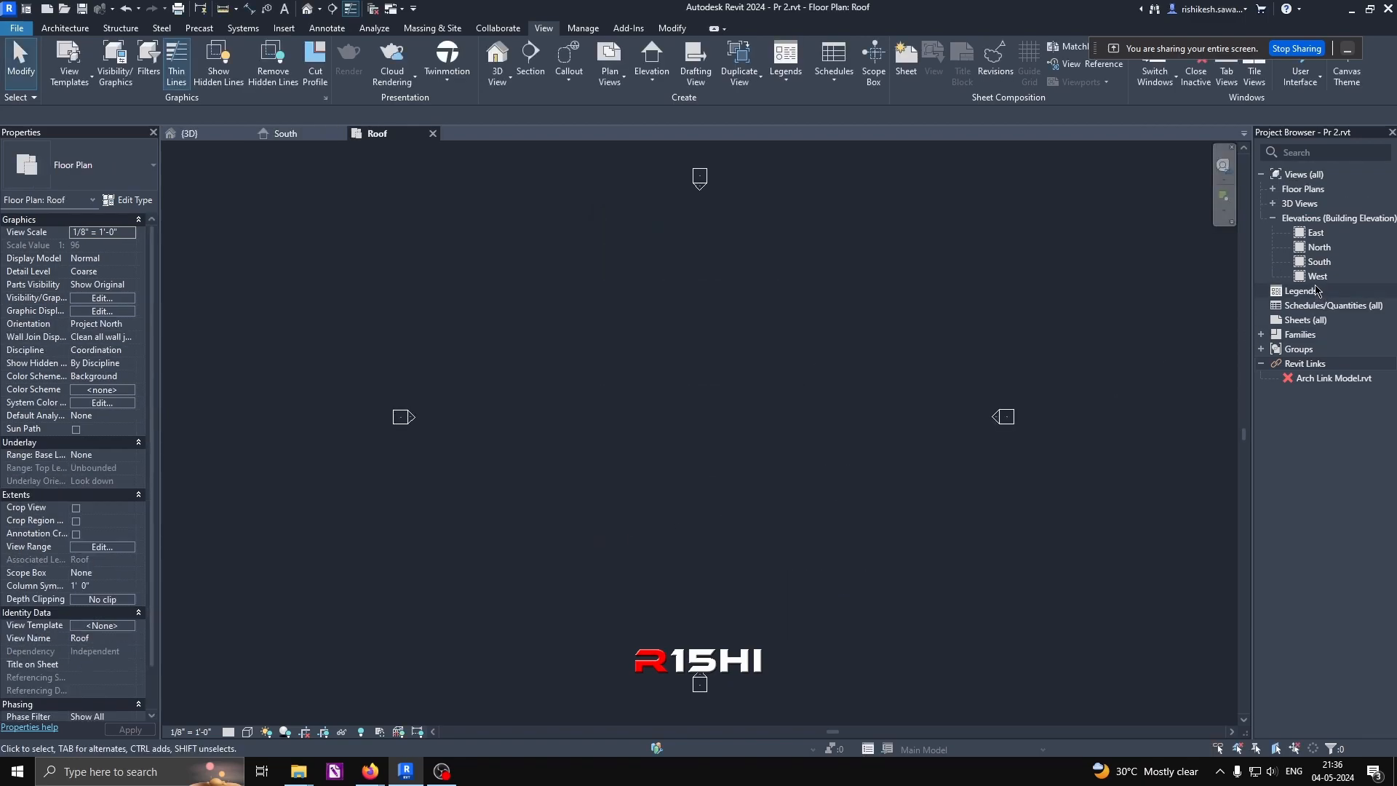
Step: Expand the Floor Plans group in the project browser and check the newly created views
{"action": "double_click", "coordinate": [1299, 188]}
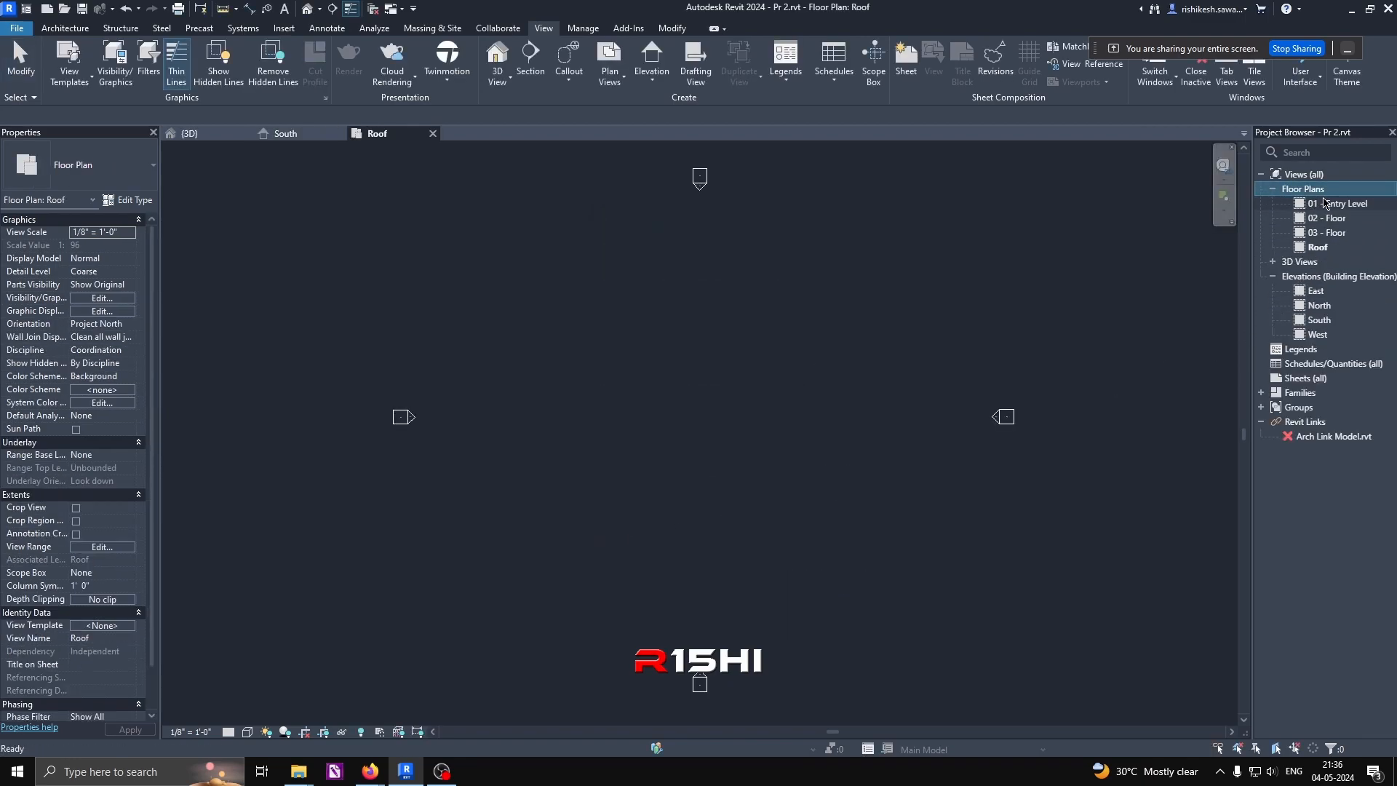
{"action": "left_click", "coordinate": [1324, 203]}
{"action": "left_click", "coordinate": [1328, 248], "text": "shift"}
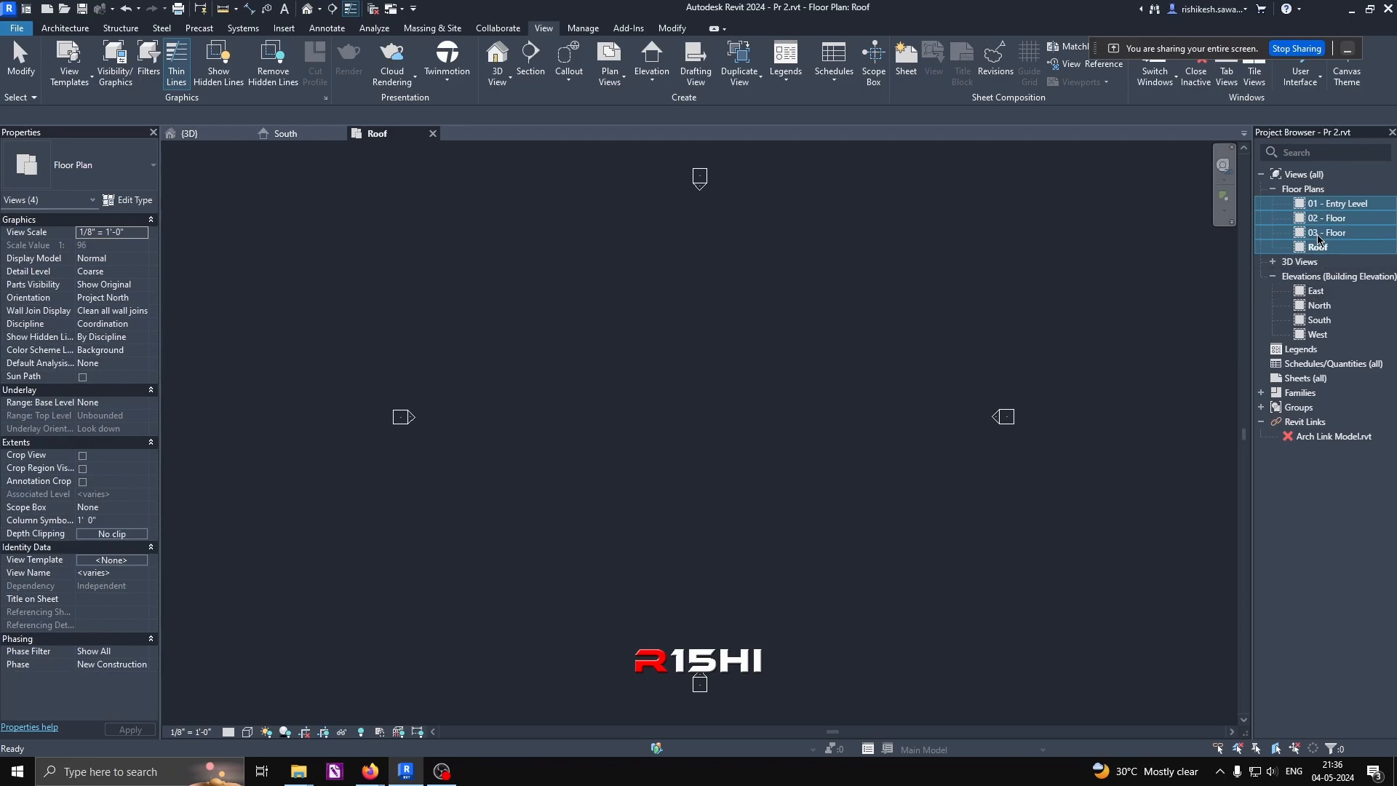
{"action": "left_click", "coordinate": [1327, 206]}
{"action": "left_click", "coordinate": [840, 353]}
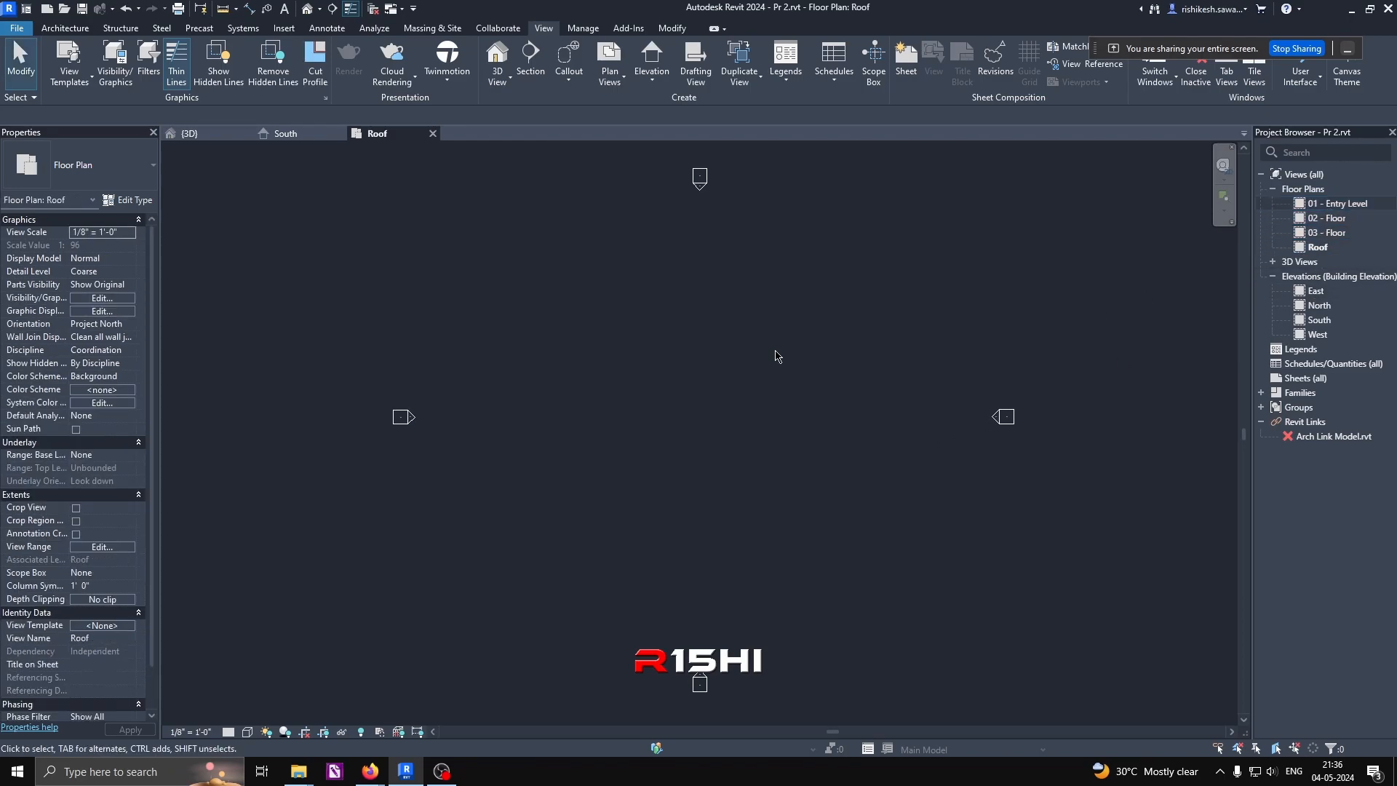
Step: Create reflected ceiling plans for 01 - Entry Level, 02 - Floor, 03 - Floor and Roof, and expand the Ceiling Plans group
{"action": "left_click", "coordinate": [616, 83]}
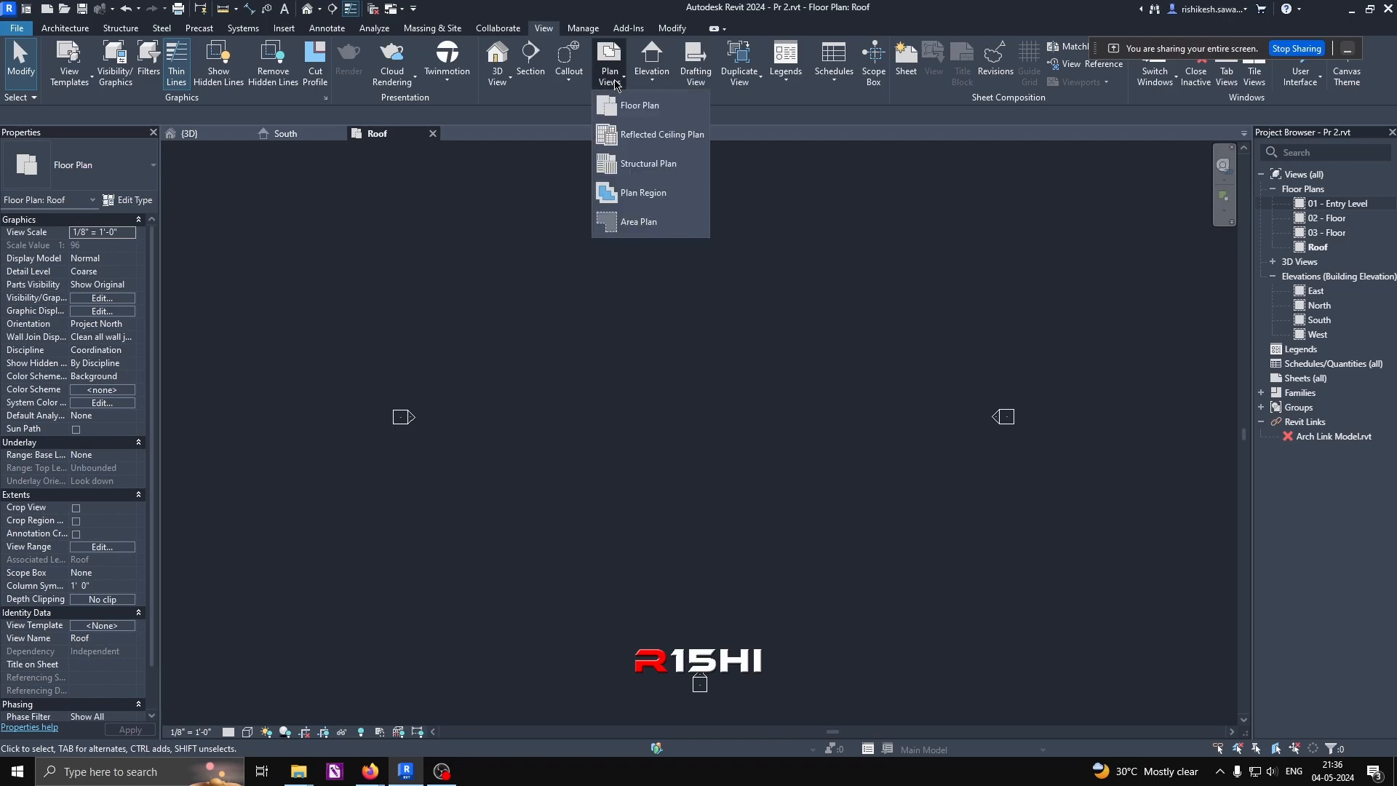
{"action": "left_click", "coordinate": [640, 135]}
{"action": "left_click", "coordinate": [624, 362], "text": "shift"}
{"action": "left_click", "coordinate": [629, 343], "text": "ctrl"}
{"action": "left_click", "coordinate": [625, 353], "text": "ctrl"}
{"action": "left_click", "coordinate": [626, 343], "text": "ctrl"}
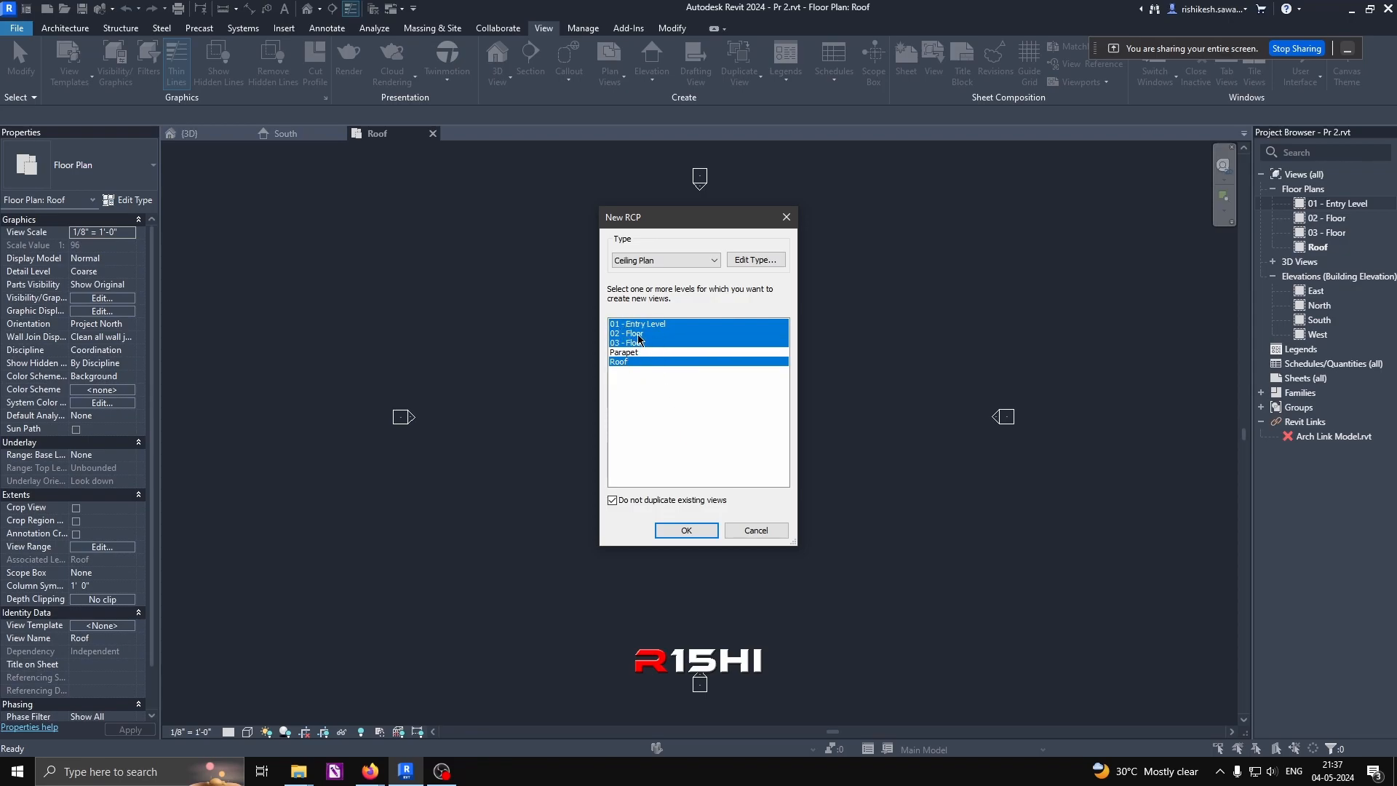
{"action": "left_click", "coordinate": [684, 530]}
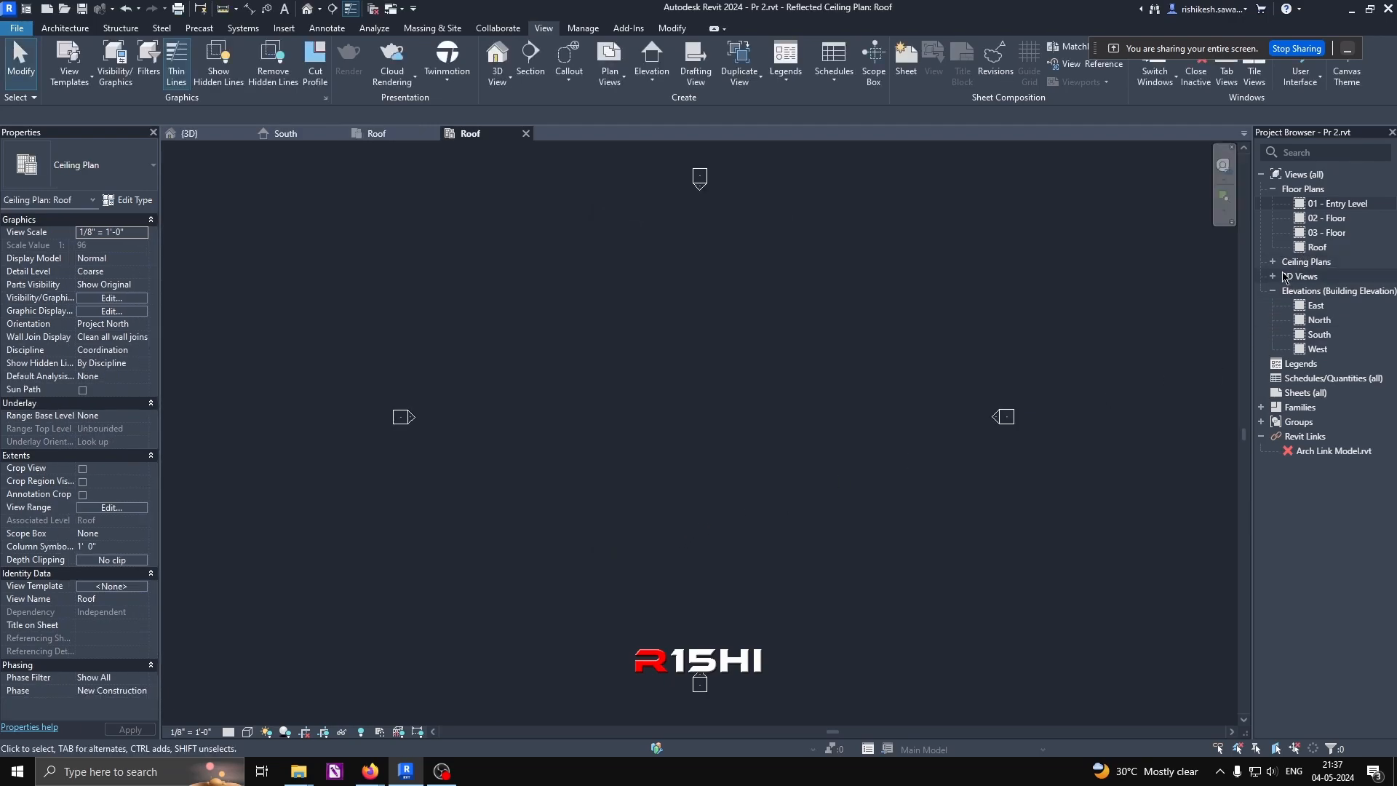
{"action": "double_click", "coordinate": [1303, 261]}
{"action": "left_click", "coordinate": [773, 392]}
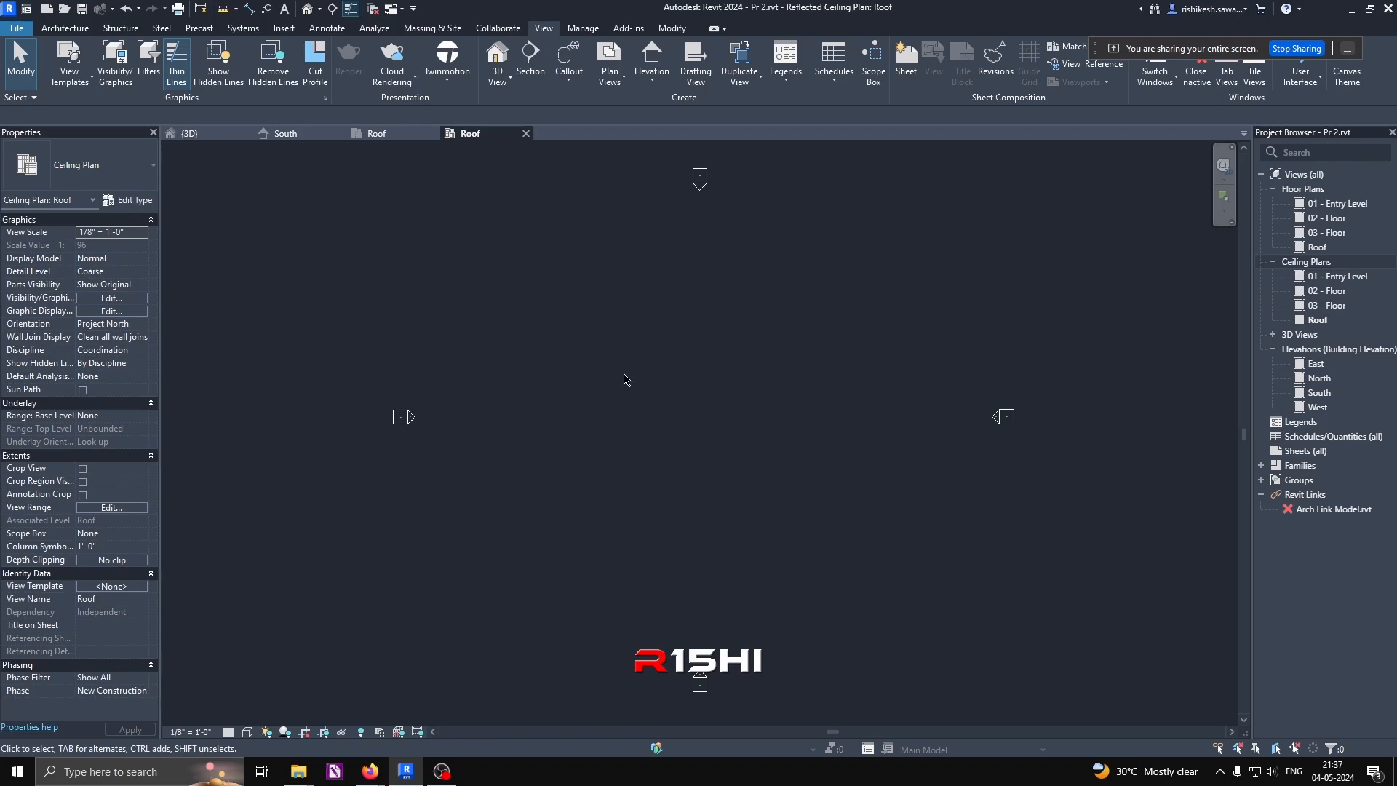
Step: Look through the open Roof plans and the 3D view, and return to the South elevation
{"action": "left_click", "coordinate": [387, 143]}
{"action": "scroll", "coordinate": [758, 377], "scroll_direction": "down", "scroll_amount": 3}
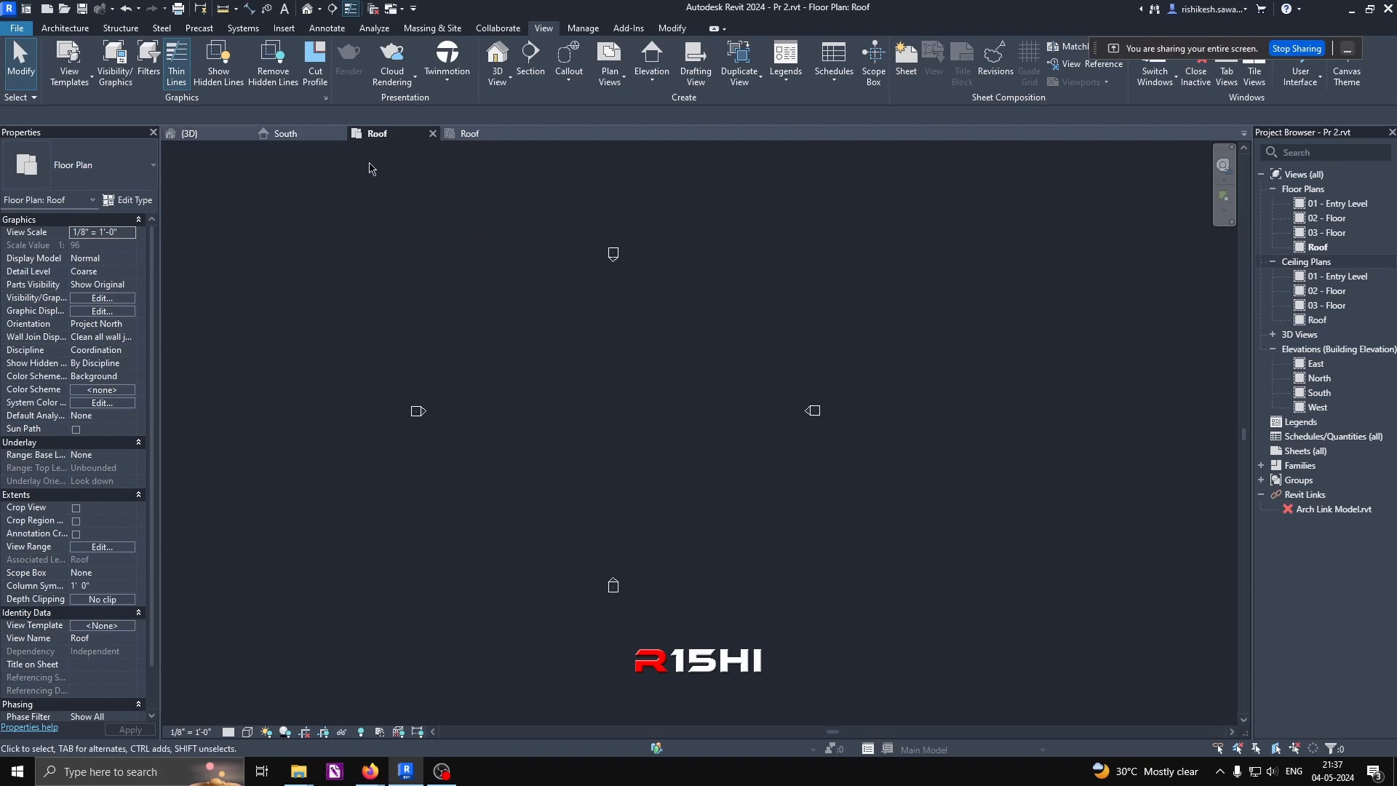
{"action": "left_click", "coordinate": [457, 138]}
{"action": "left_click", "coordinate": [379, 138]}
{"action": "left_click", "coordinate": [279, 139]}
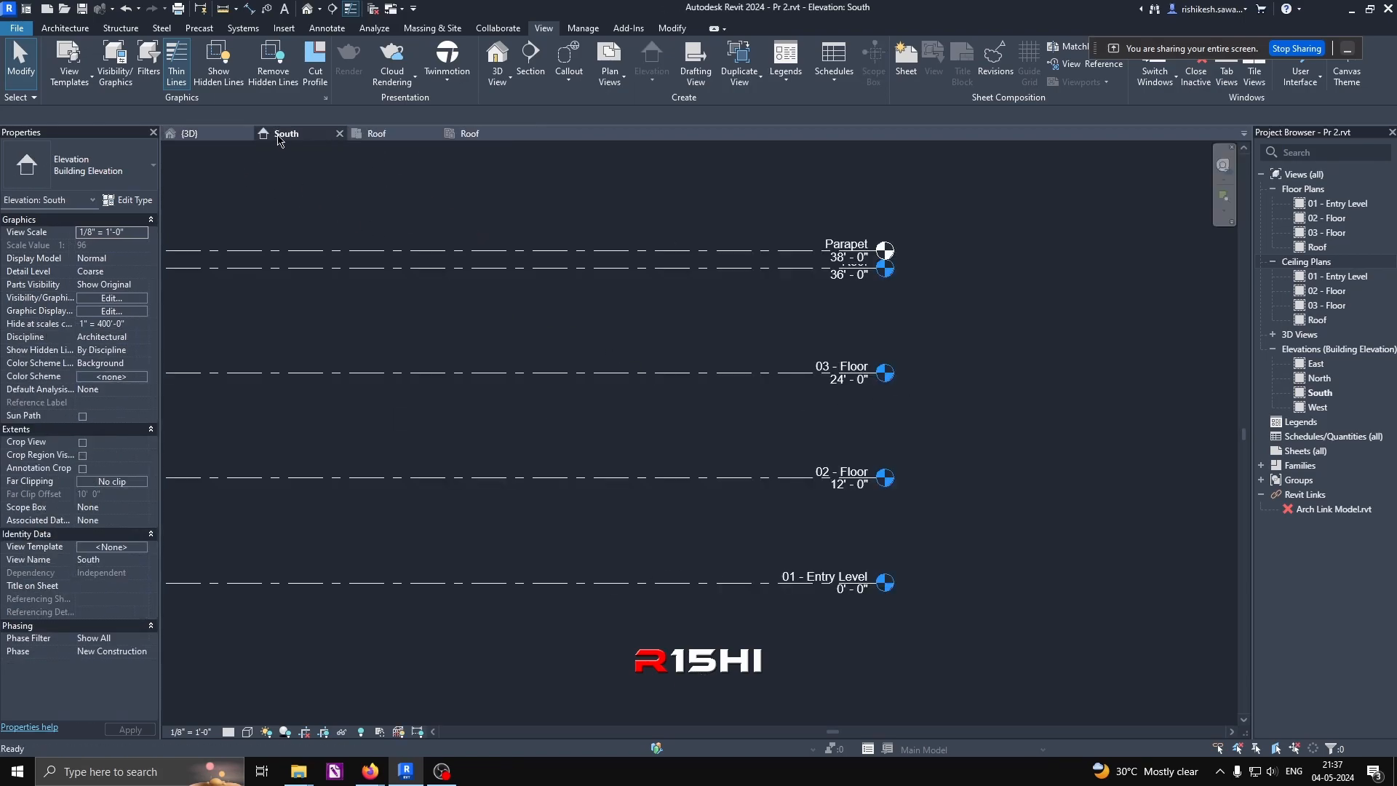
{"action": "left_click", "coordinate": [203, 137]}
{"action": "left_click", "coordinate": [287, 136]}
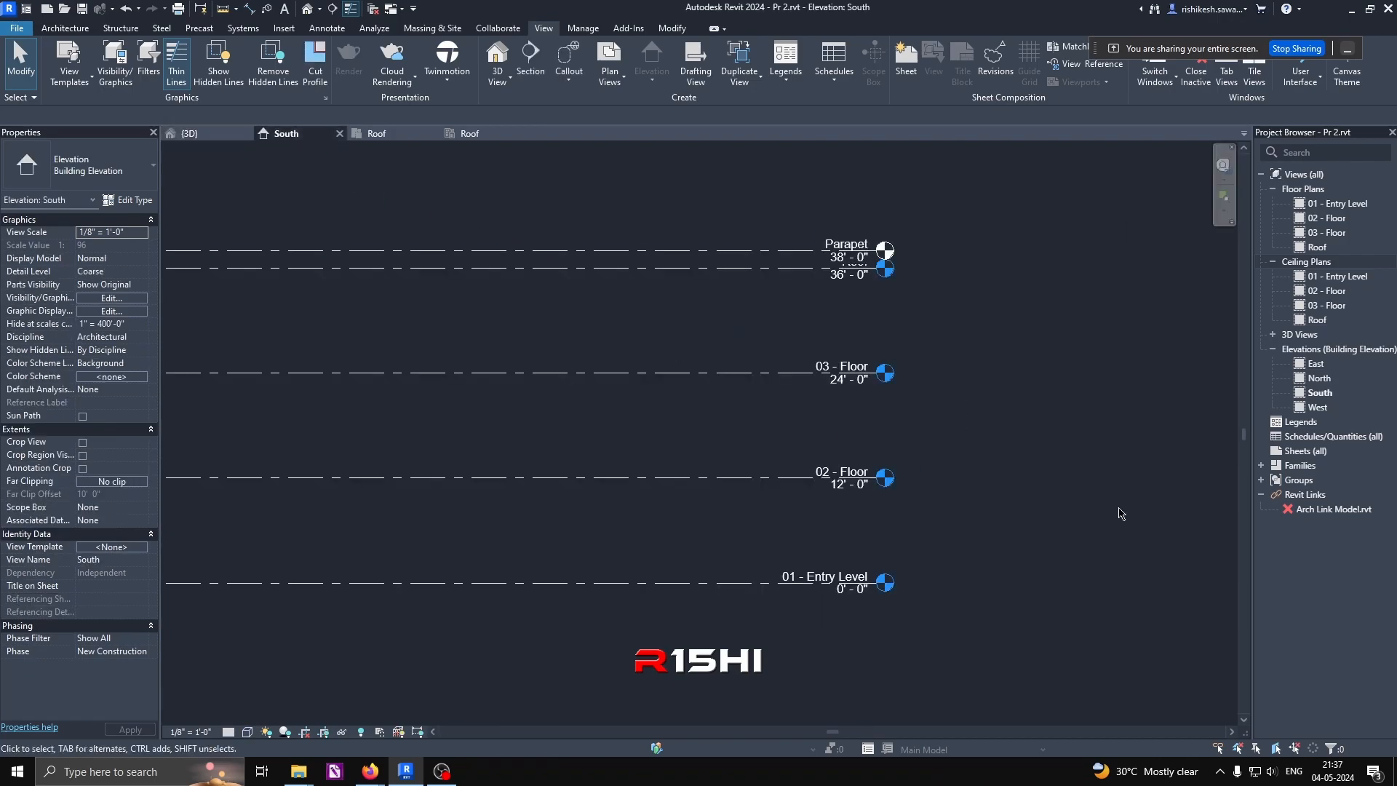
Step: Reload the Arch Link Model.rvt link and inspect the linked building against the levels in the South elevation
{"action": "left_click", "coordinate": [1342, 510]}
{"action": "right_click", "coordinate": [1343, 509]}
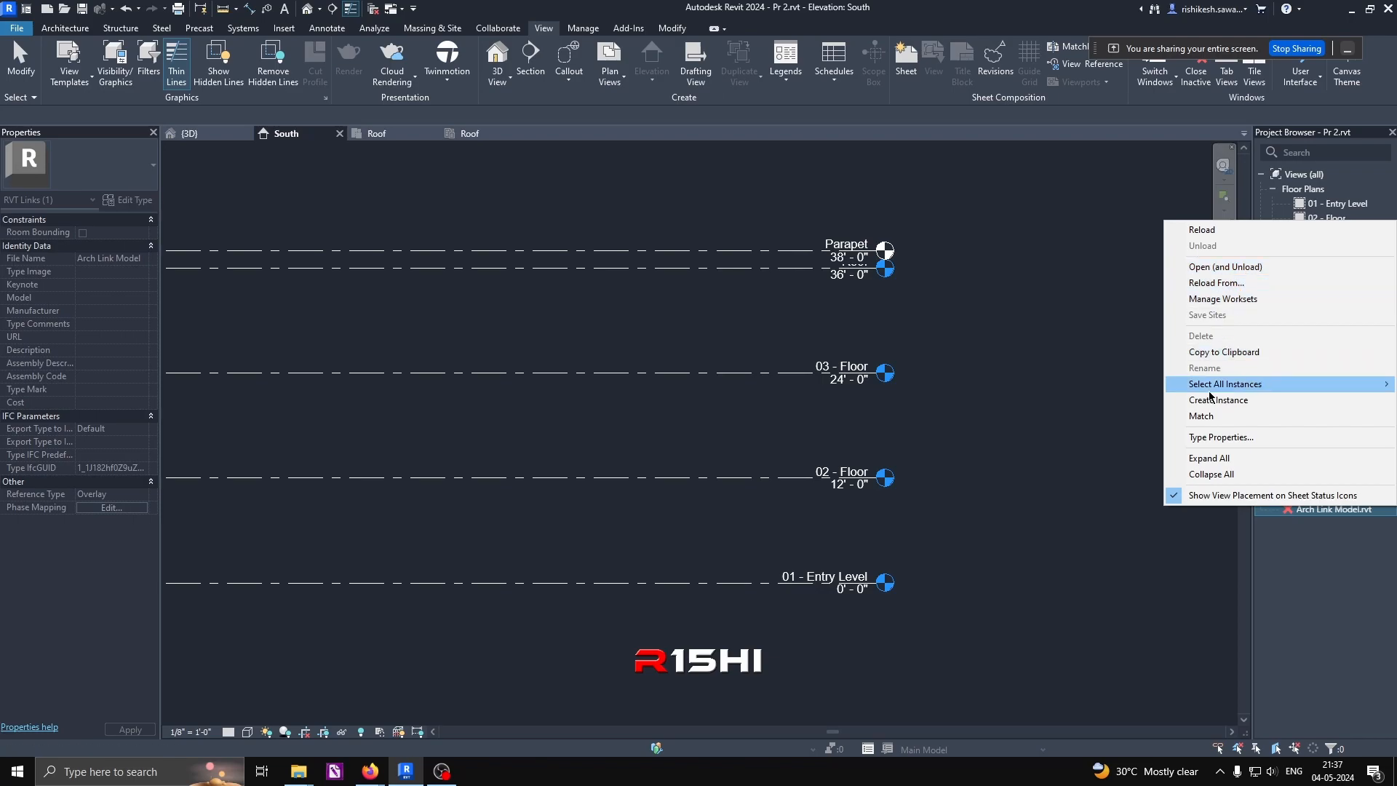
{"action": "left_click", "coordinate": [1226, 231]}
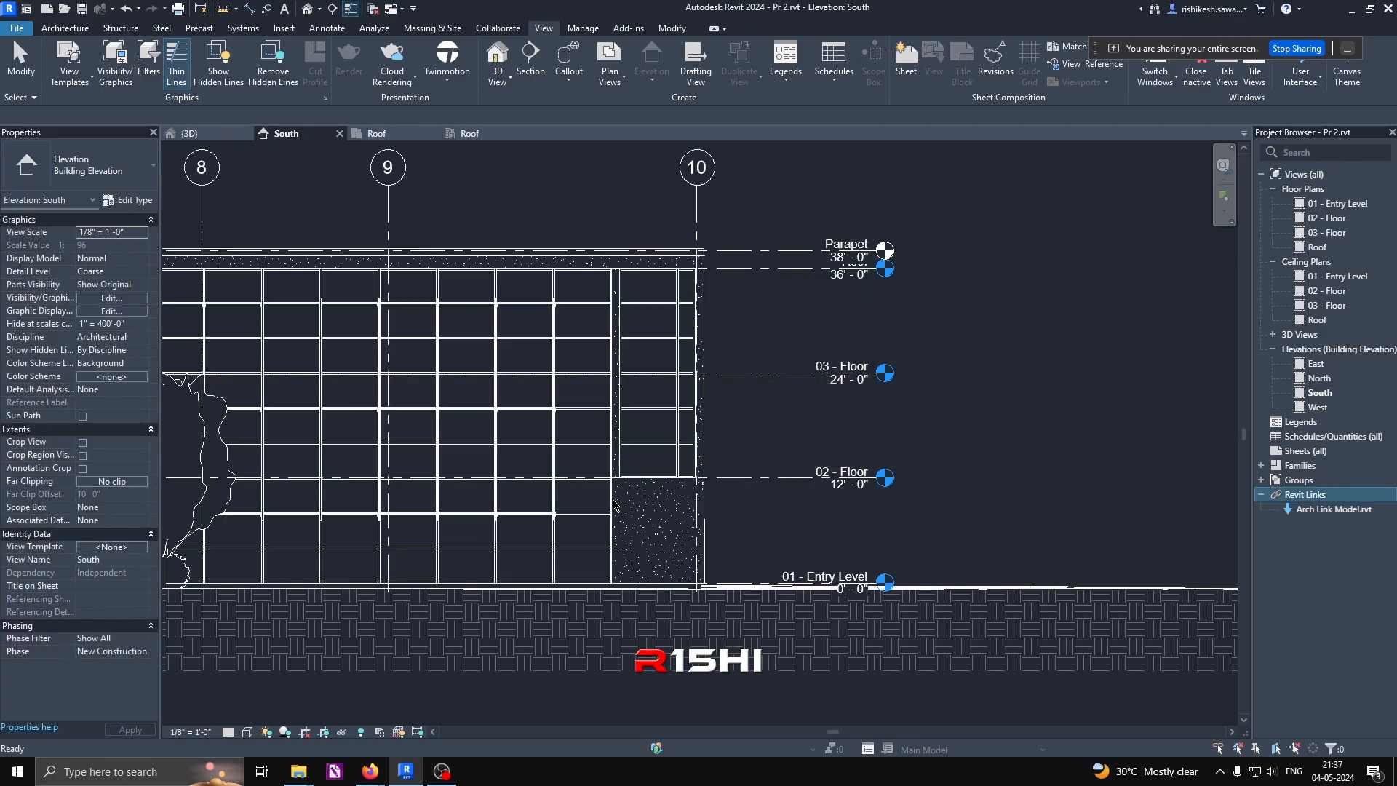
{"action": "scroll", "coordinate": [971, 402], "scroll_direction": "down", "scroll_amount": 3}
{"action": "middle_click_drag", "start_coordinate": [756, 417], "coordinate": [938, 428]}
{"action": "scroll", "coordinate": [1024, 347], "scroll_direction": "down", "scroll_amount": 3}
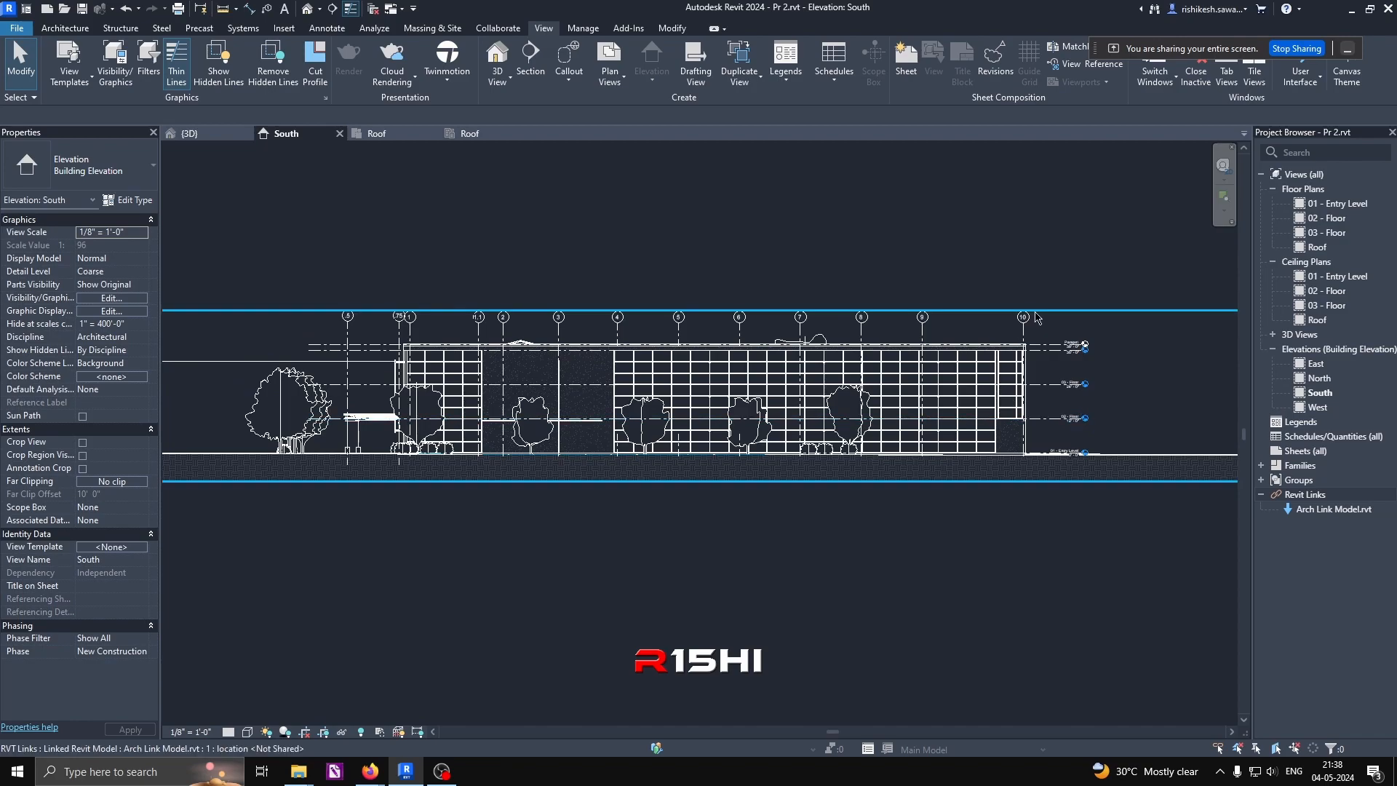
{"action": "scroll", "coordinate": [1091, 339], "scroll_direction": "up", "scroll_amount": 5}
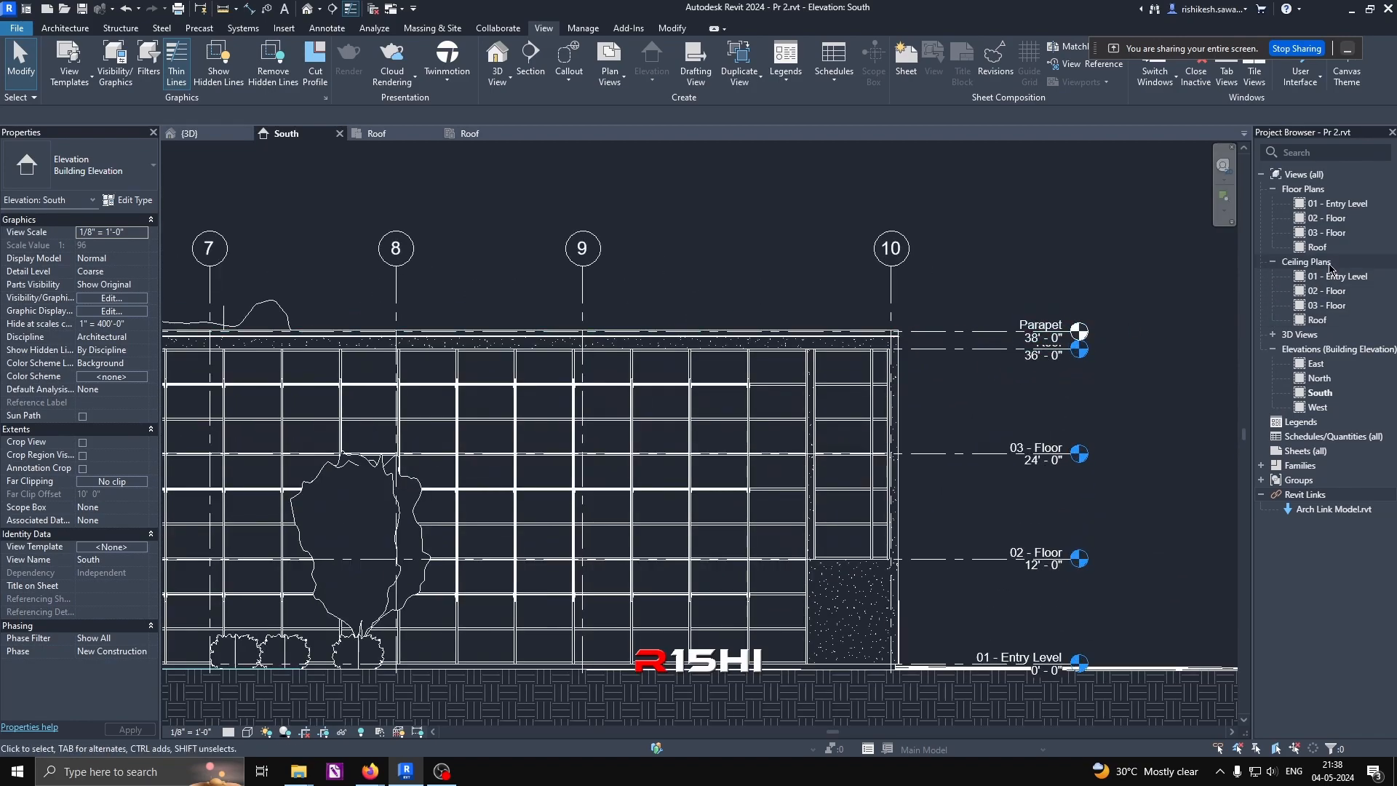
Step: Open the 01 - Entry Level floor plan and bring the whole linked site into view
{"action": "left_click", "coordinate": [1330, 207]}
{"action": "double_click", "coordinate": [1330, 208]}
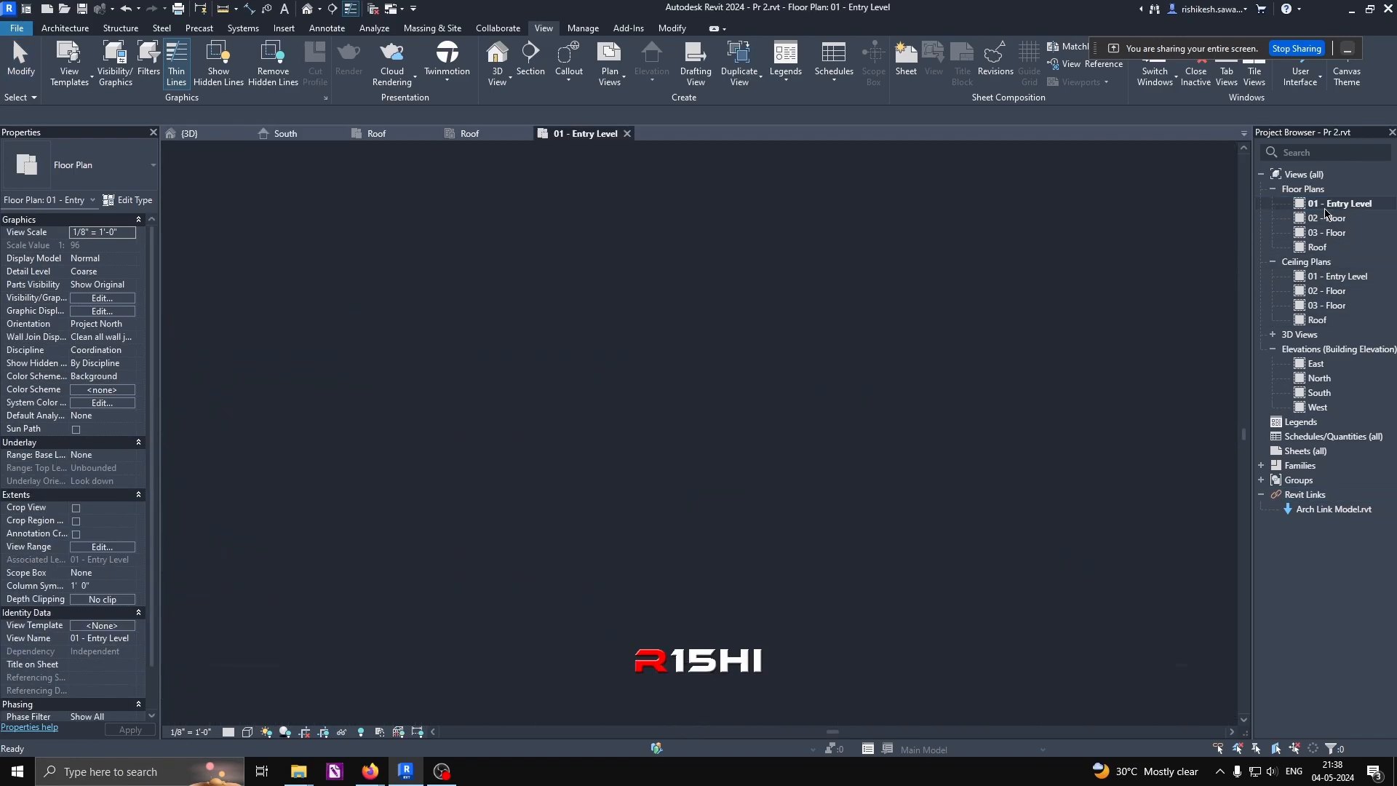
{"action": "scroll", "coordinate": [617, 535], "scroll_direction": "up", "scroll_amount": 5}
{"action": "scroll", "coordinate": [617, 535], "scroll_direction": "down", "scroll_amount": 8}
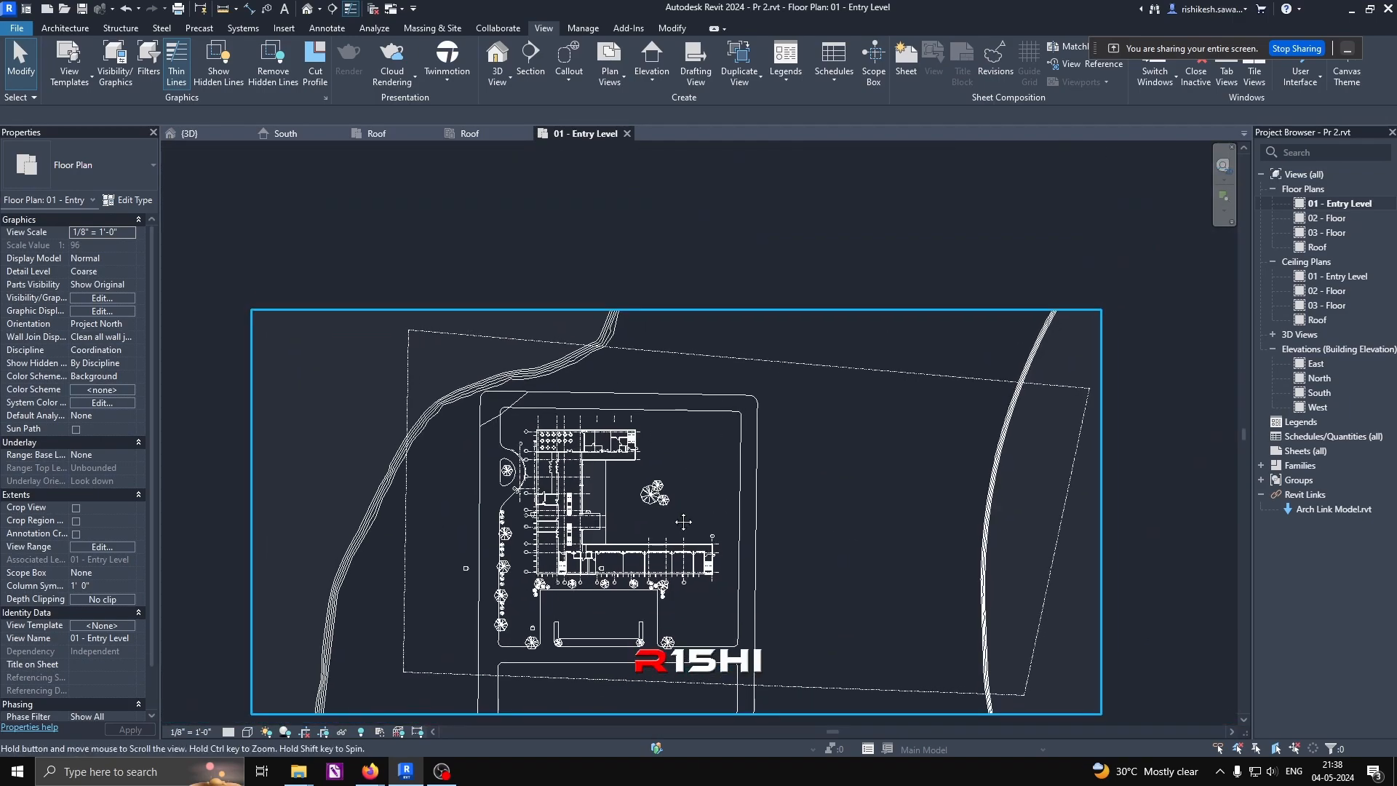
{"action": "middle_click_drag", "start_coordinate": [680, 521], "coordinate": [774, 453]}
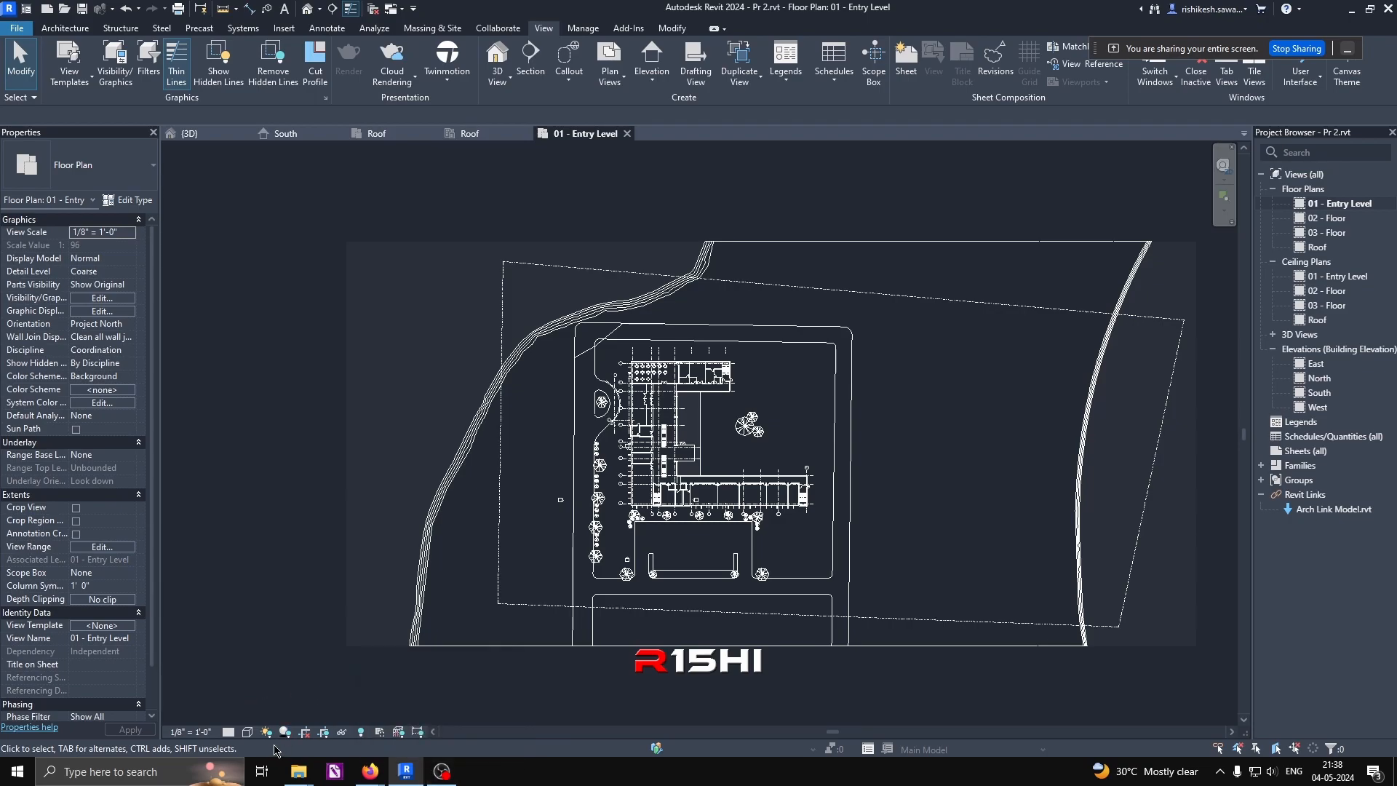
Step: Show the crop region of the floor plan and pull its left and right edges in close to the building
{"action": "left_click", "coordinate": [324, 733]}
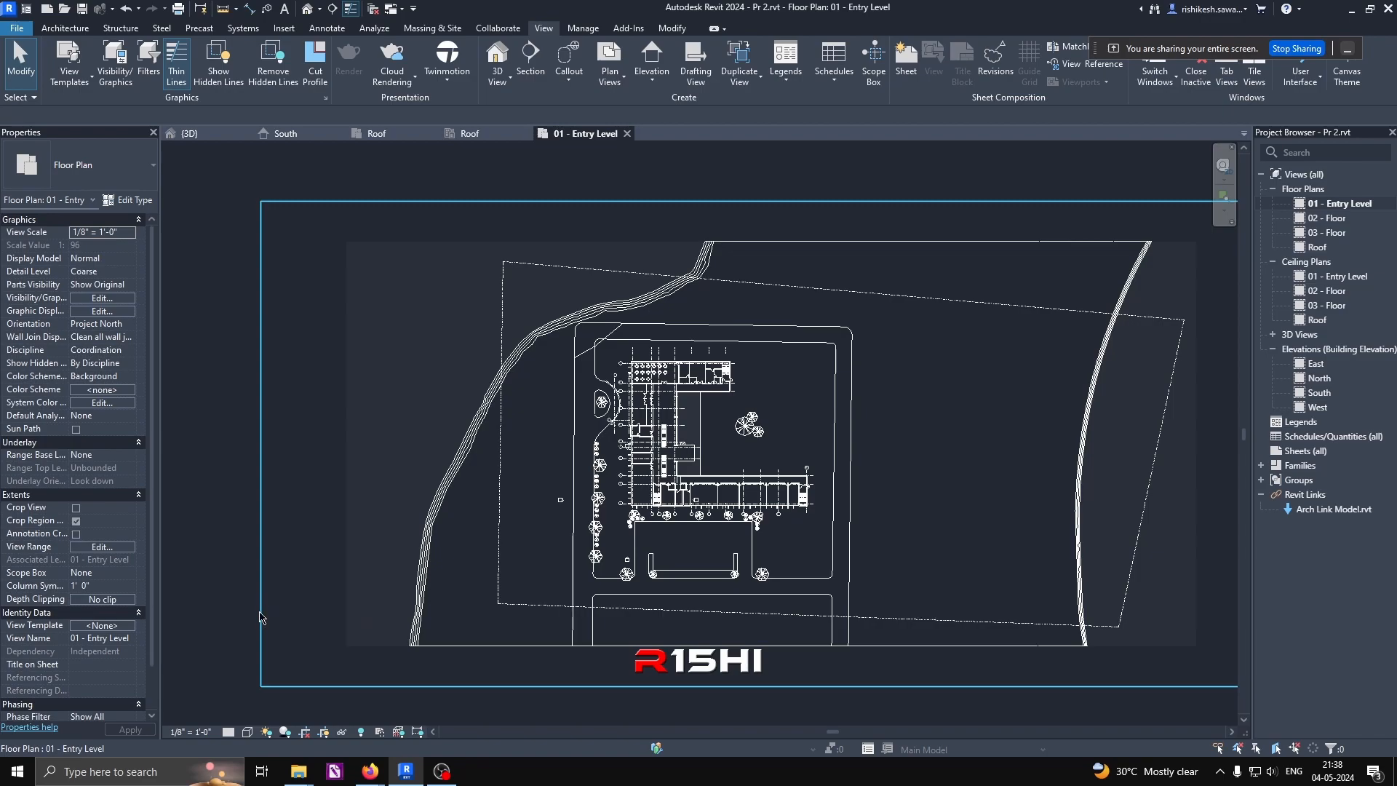
{"action": "left_click", "coordinate": [260, 509]}
{"action": "left_click_drag", "start_coordinate": [262, 455], "coordinate": [612, 453]}
{"action": "middle_click_drag", "start_coordinate": [1212, 454], "coordinate": [955, 452]}
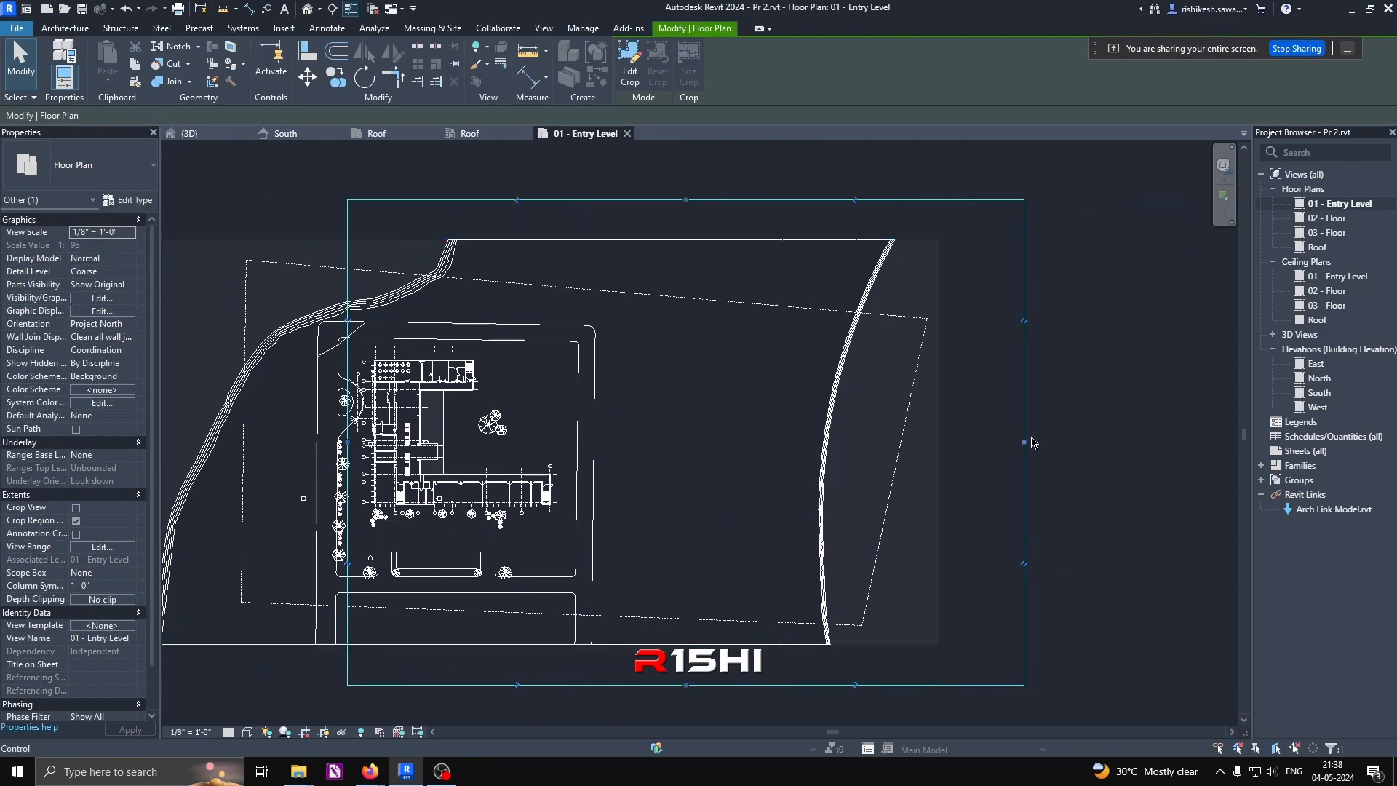
{"action": "left_click_drag", "start_coordinate": [1029, 447], "coordinate": [567, 447]}
Step: Pull the crop region's bottom and top edges in around the building and turn on Crop View
{"action": "middle_click_drag", "start_coordinate": [625, 547], "coordinate": [872, 494]}
{"action": "left_click_drag", "start_coordinate": [705, 632], "coordinate": [702, 489]}
{"action": "middle_click_drag", "start_coordinate": [700, 551], "coordinate": [676, 633]}
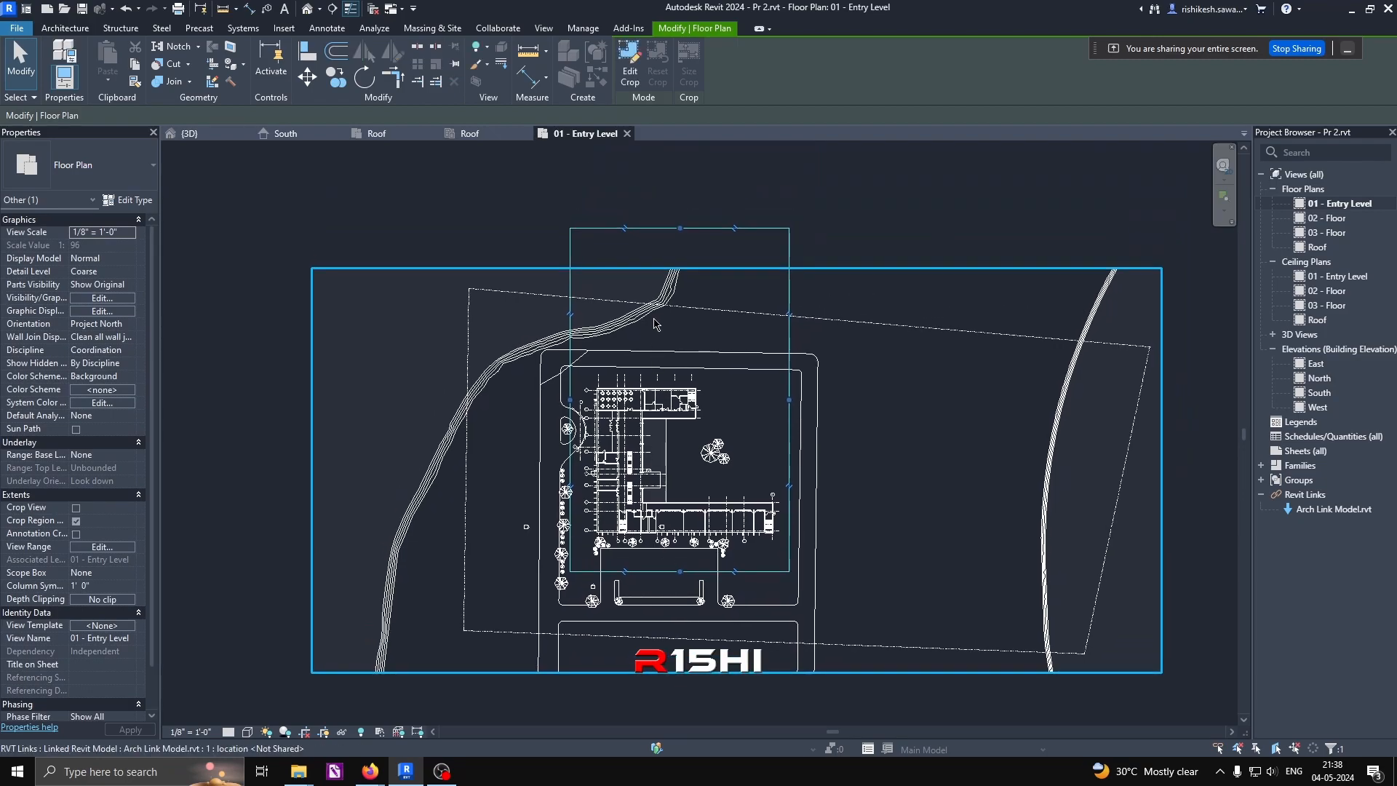
{"action": "left_click_drag", "start_coordinate": [673, 226], "coordinate": [668, 370]}
{"action": "scroll", "coordinate": [662, 448], "scroll_direction": "up", "scroll_amount": 2}
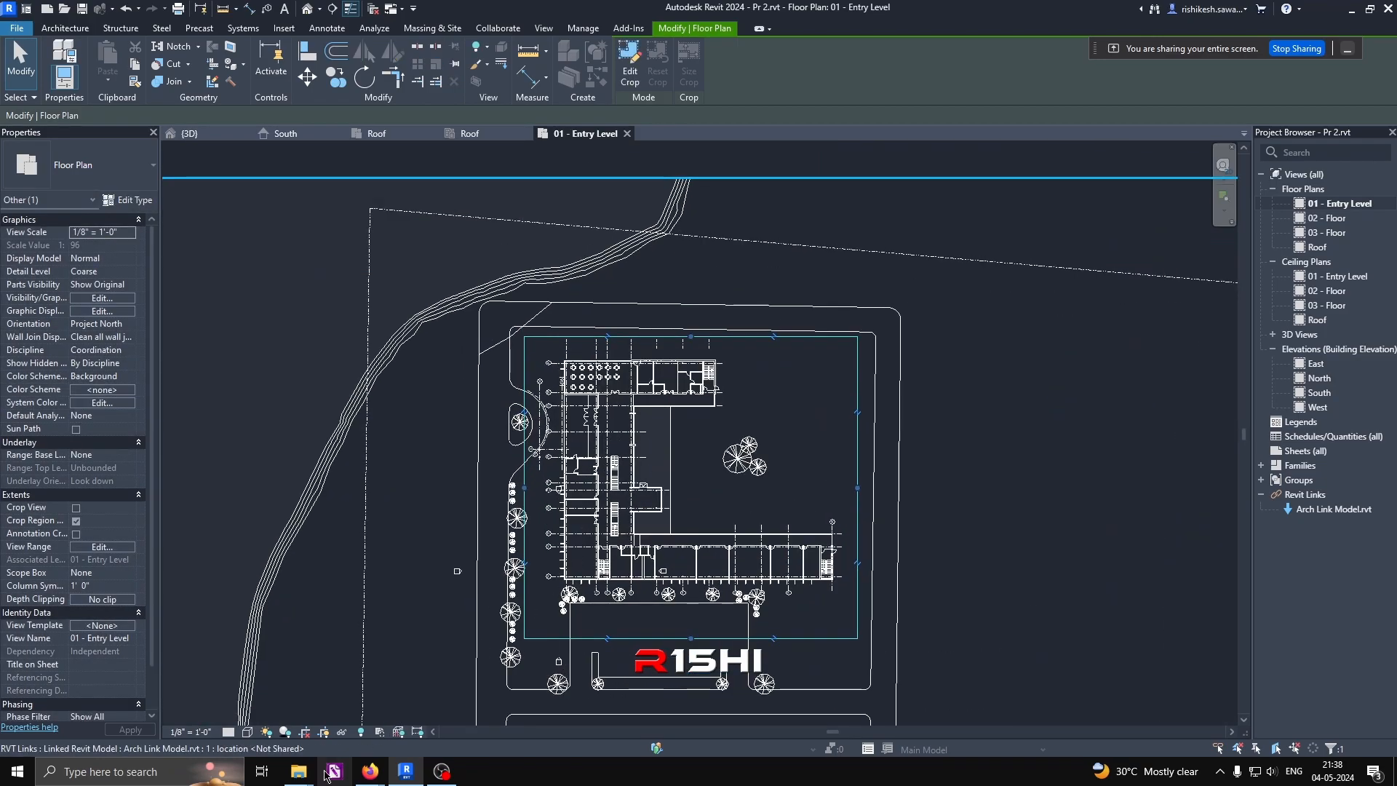
{"action": "left_click", "coordinate": [304, 732]}
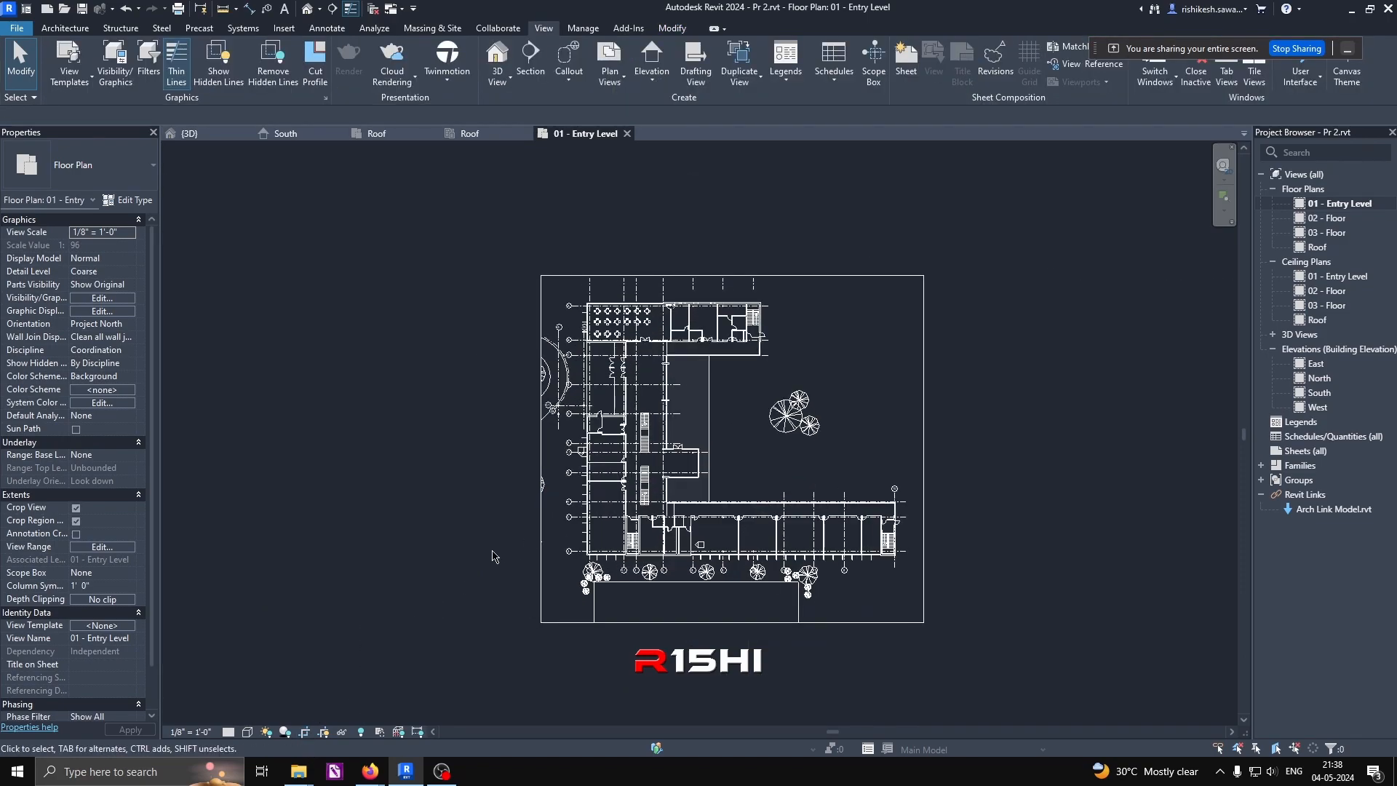
{"action": "scroll", "coordinate": [615, 365], "scroll_direction": "up", "scroll_amount": 3}
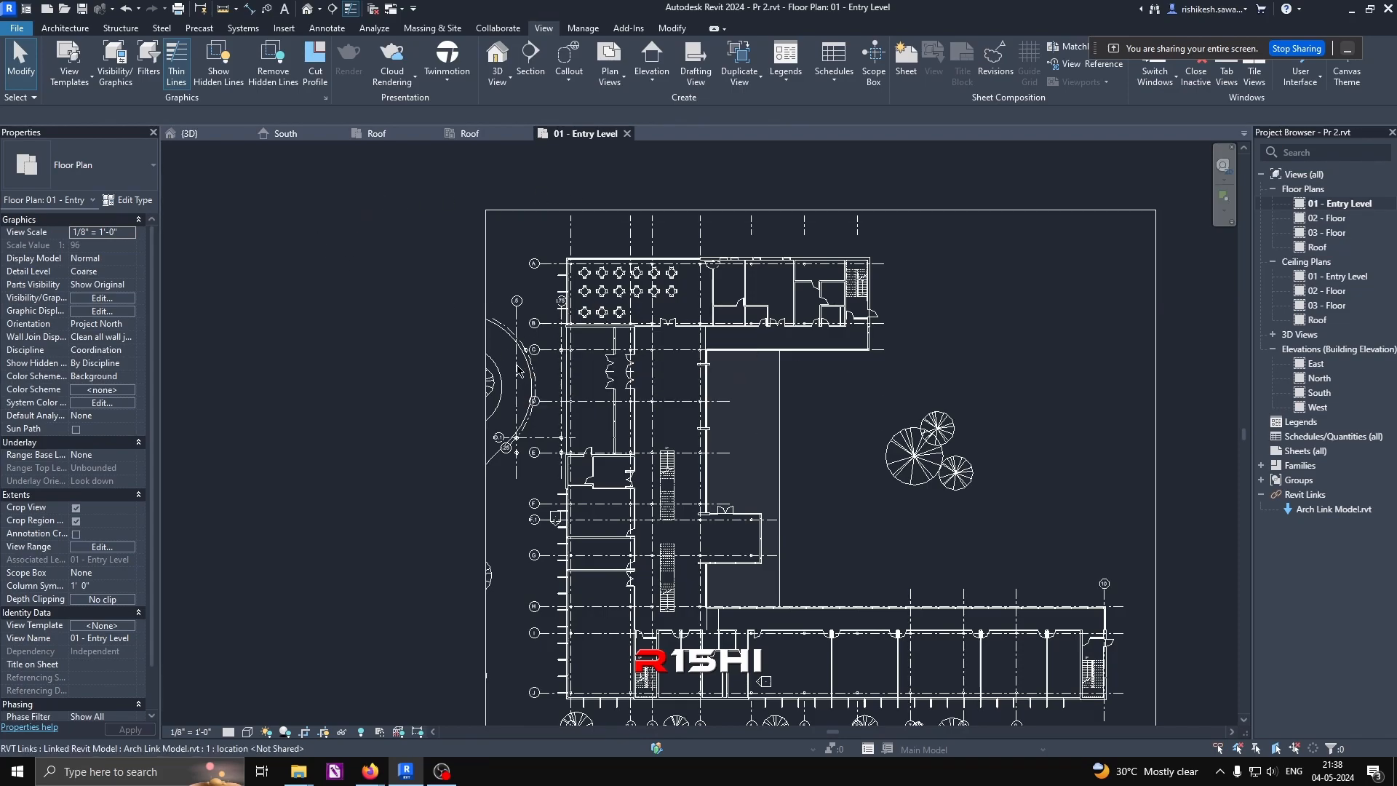
Step: Open the Arch Link Model.rvt project from the Samples folder, agreeing to unload it as a link
{"action": "left_click", "coordinate": [64, 9]}
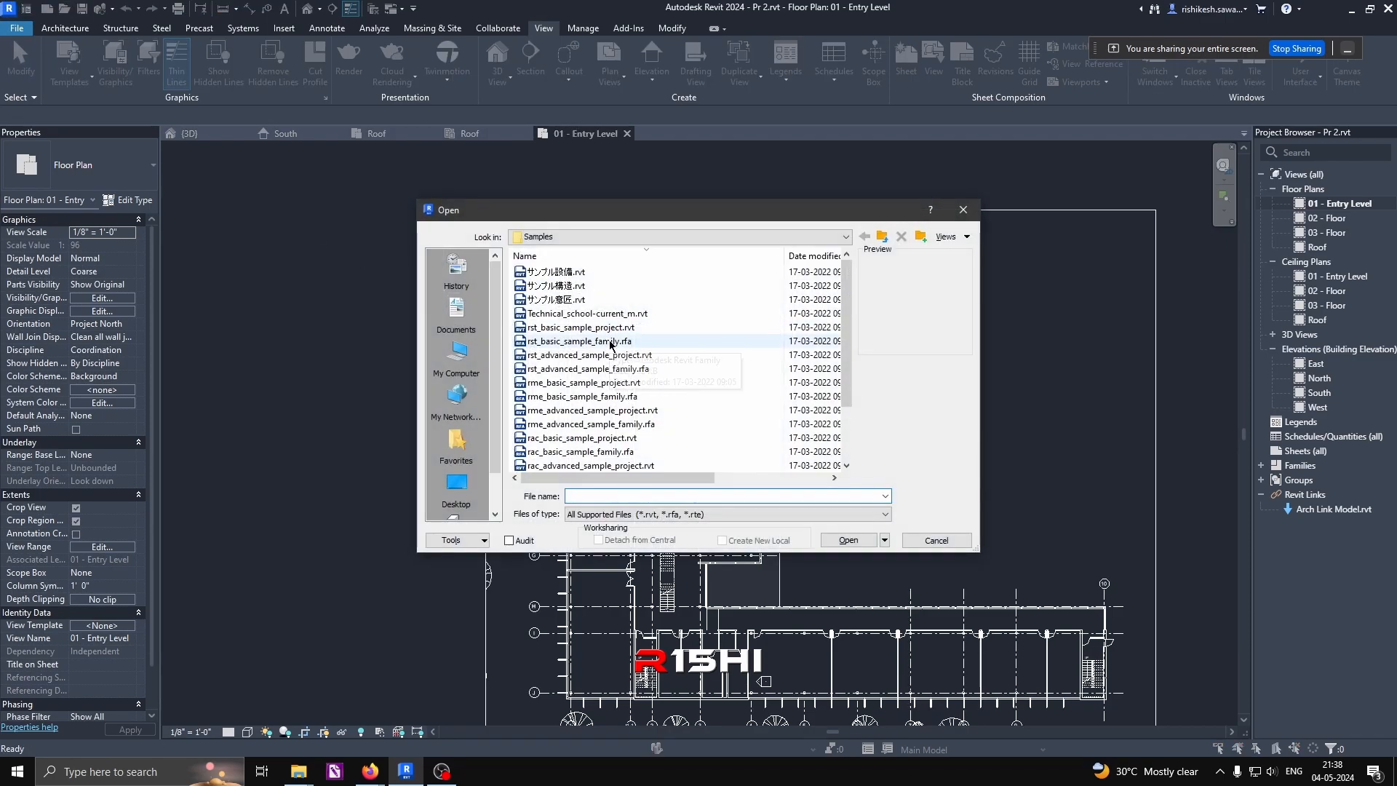
{"action": "scroll", "coordinate": [609, 345], "scroll_direction": "down", "scroll_amount": 2}
{"action": "left_click", "coordinate": [565, 451]}
{"action": "left_click", "coordinate": [848, 539]}
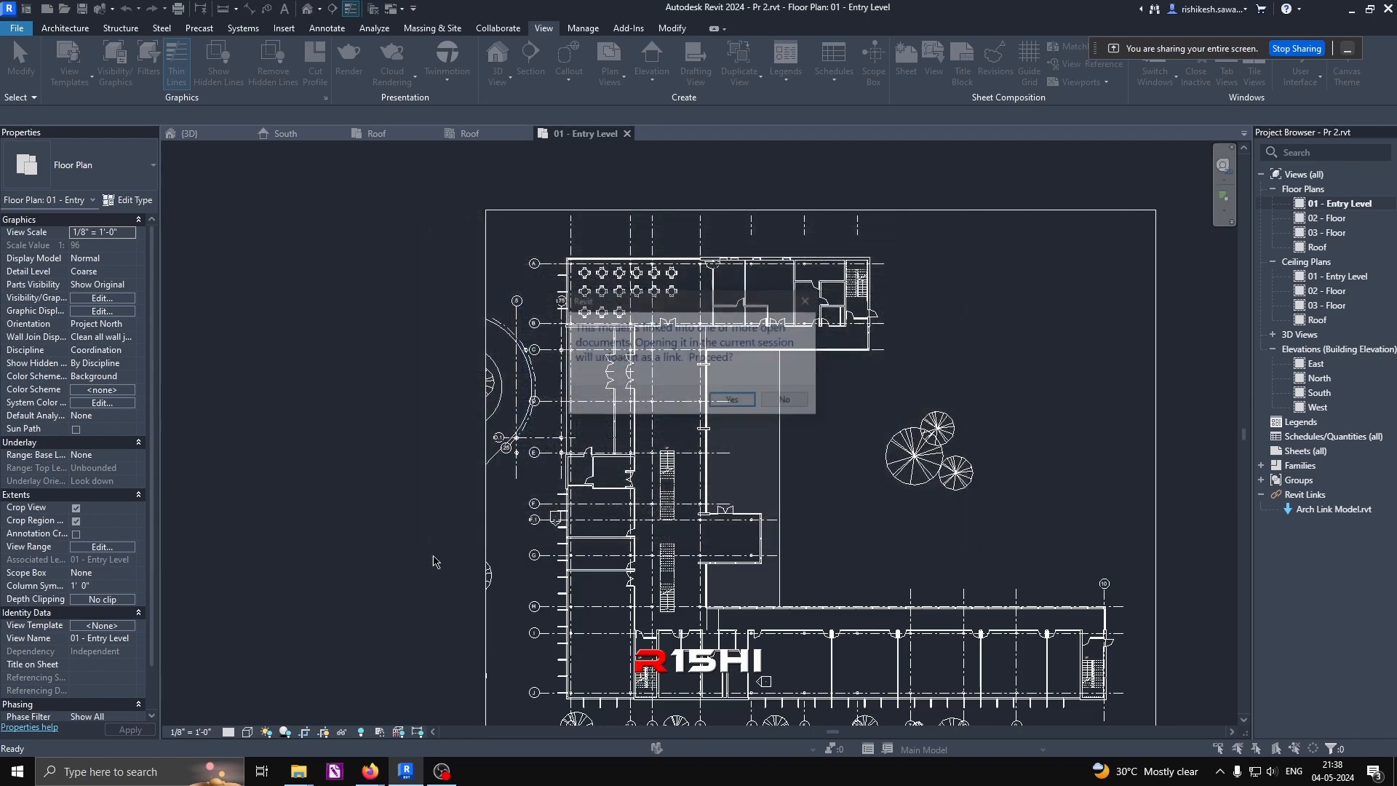
{"action": "left_click", "coordinate": [732, 402]}
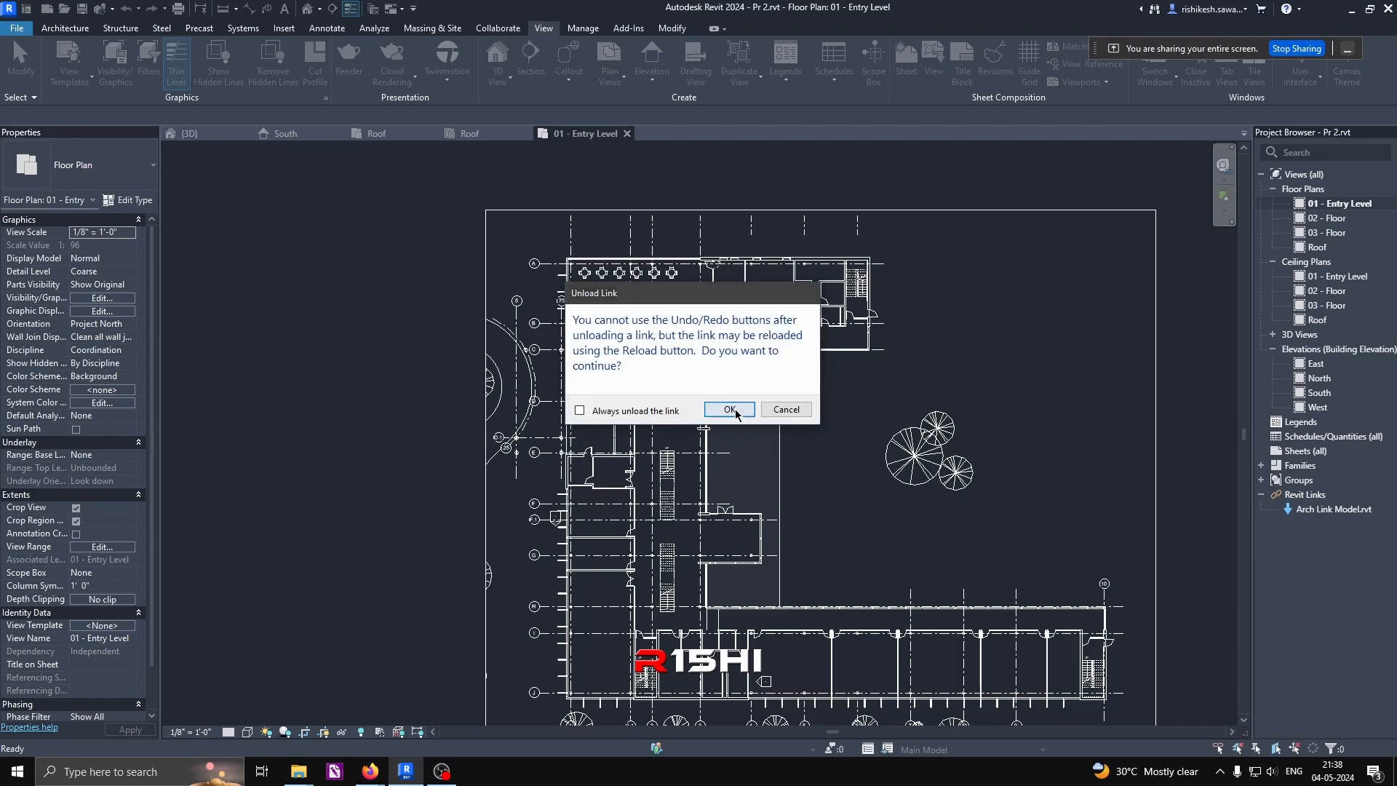
{"action": "left_click", "coordinate": [728, 409]}
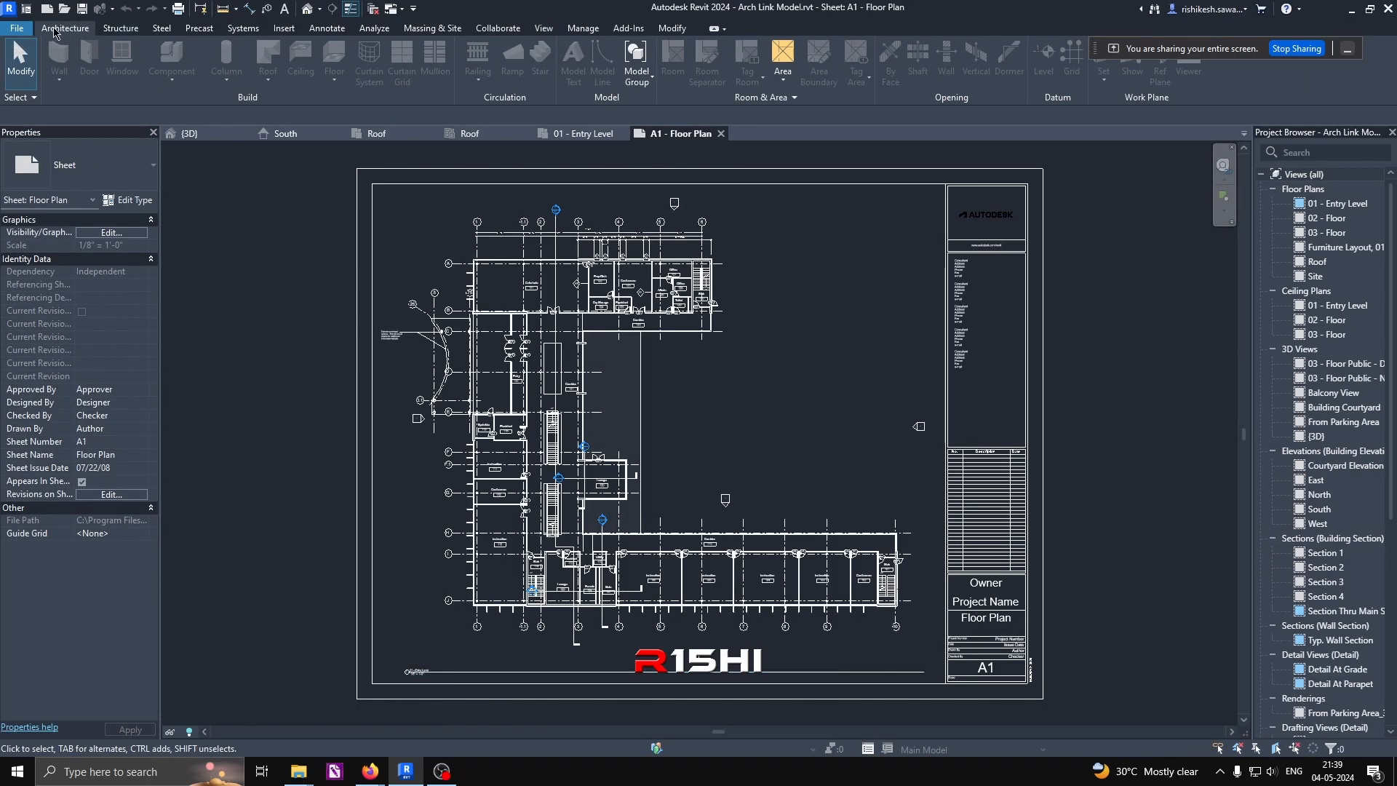
Step: Save a copy of the open project as Arch Link Model.rvt on the Practice (P:) drive, keeping the default save options
{"action": "left_click", "coordinate": [29, 30]}
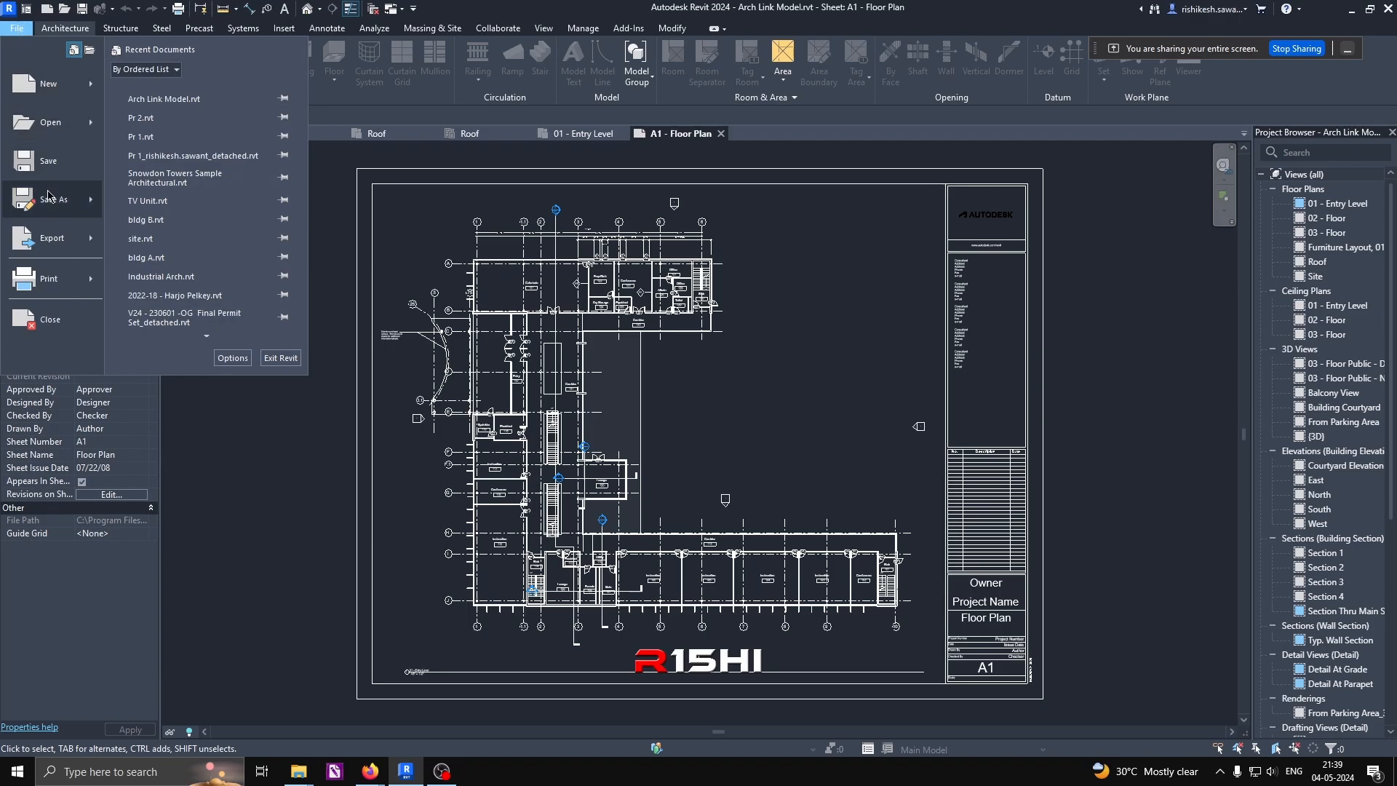
{"action": "mouse_move", "coordinate": [92, 202]}
{"action": "left_click", "coordinate": [178, 166]}
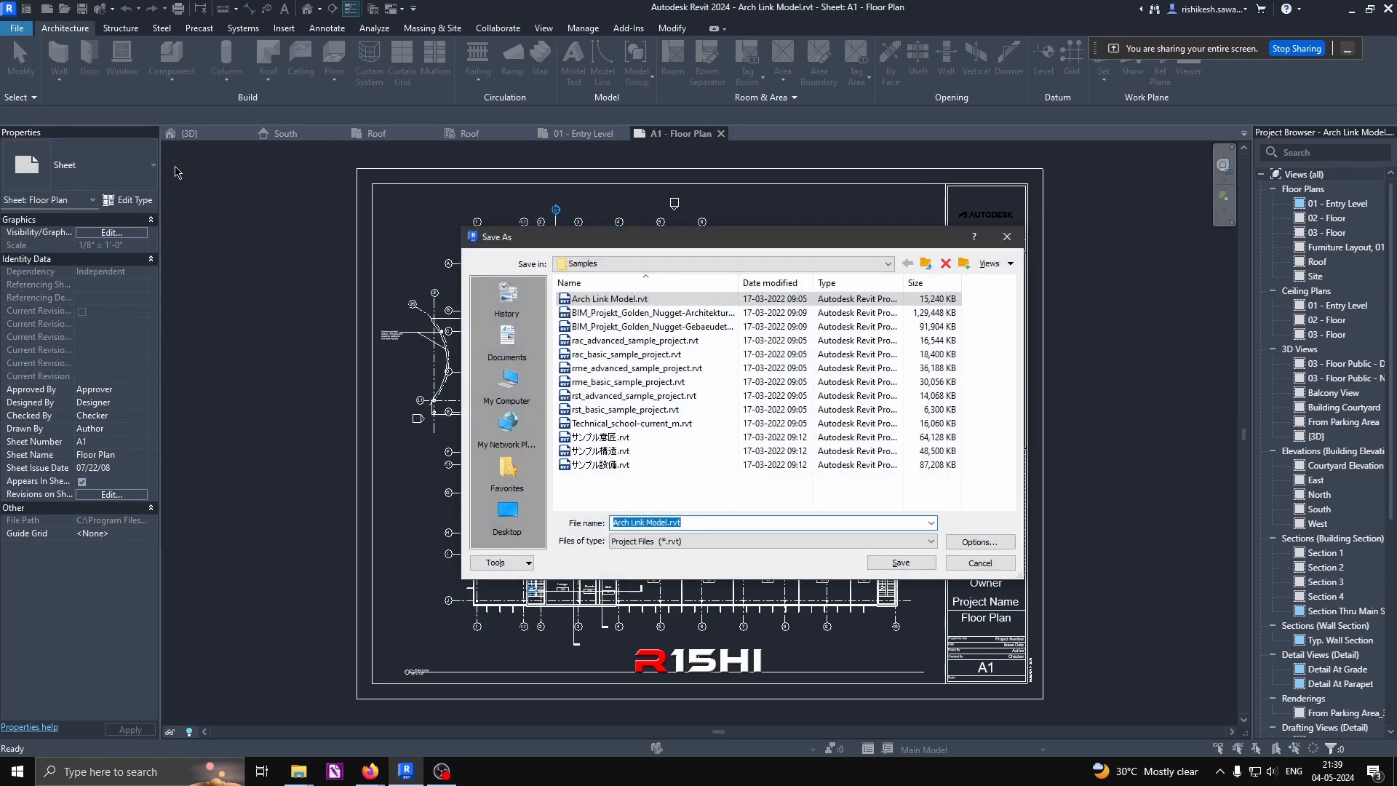
{"action": "left_click", "coordinate": [507, 382]}
{"action": "scroll", "coordinate": [642, 488], "scroll_direction": "down", "scroll_amount": 1}
{"action": "double_click", "coordinate": [642, 485]}
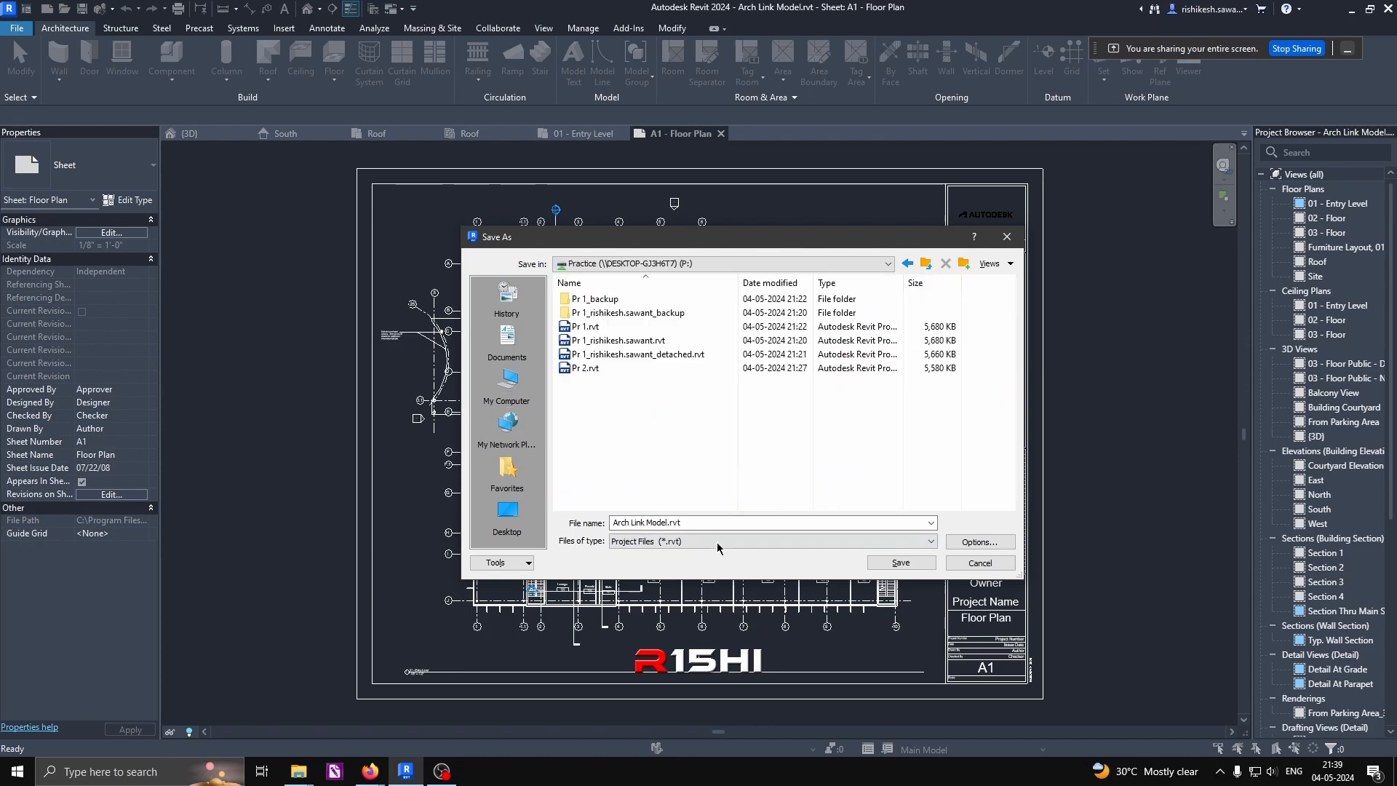
{"action": "left_click", "coordinate": [968, 542]}
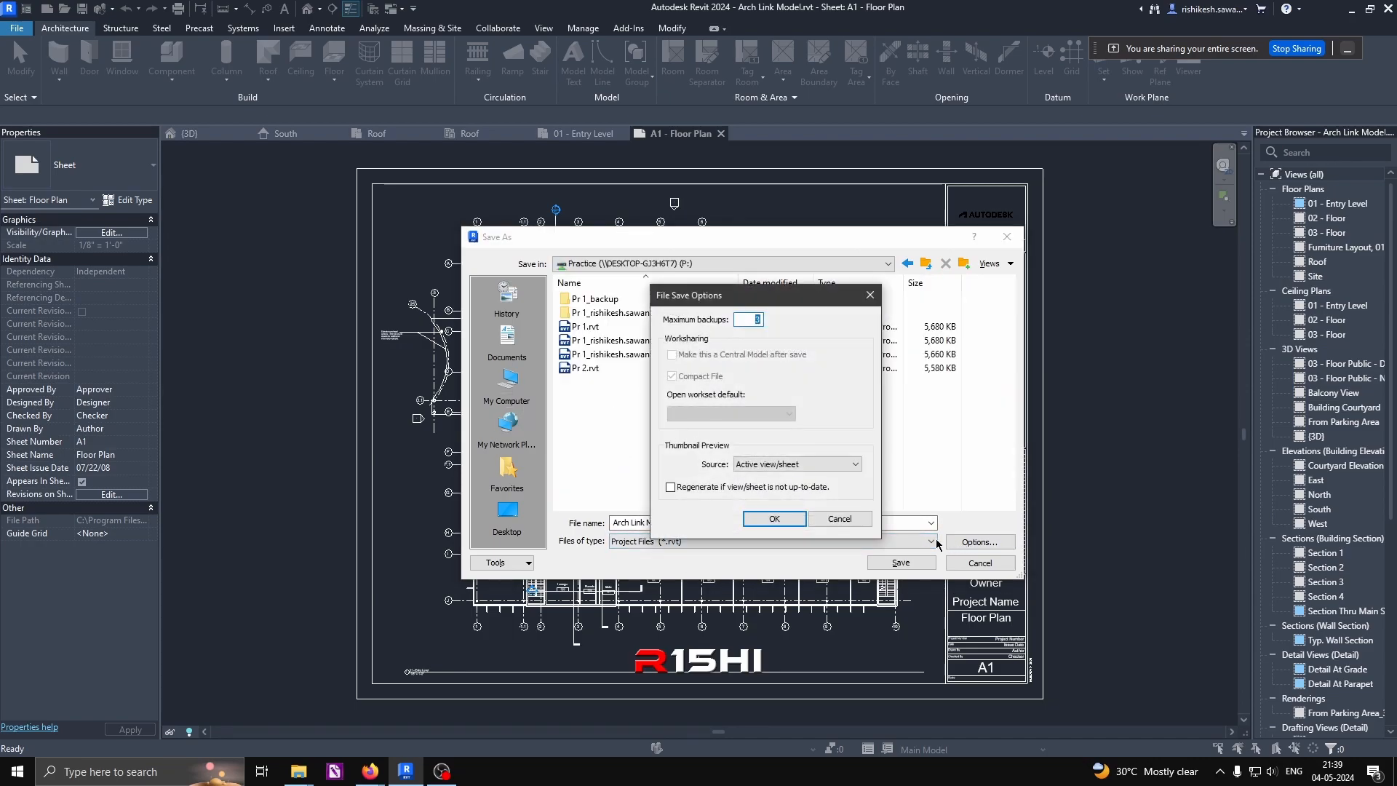
{"action": "left_click", "coordinate": [774, 518]}
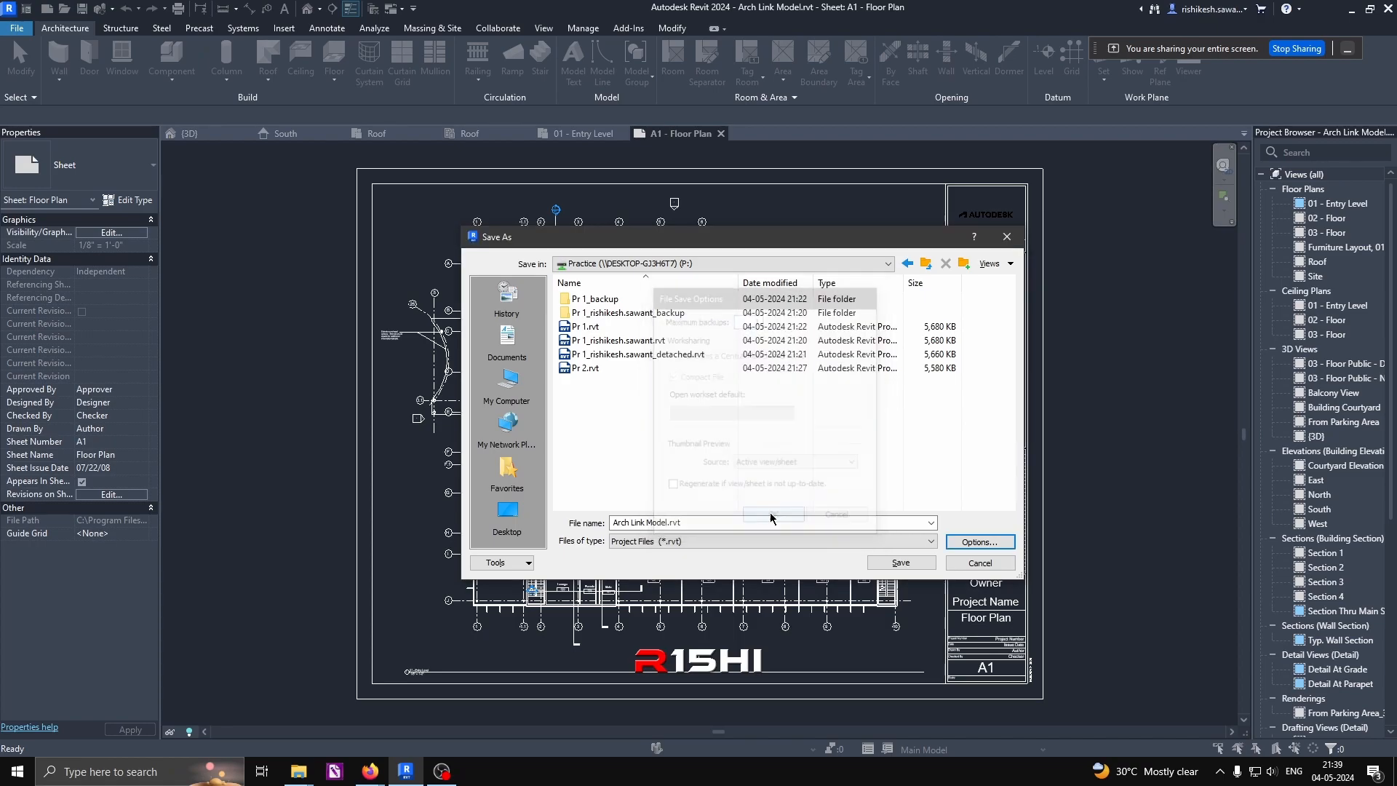
{"action": "left_click", "coordinate": [902, 564]}
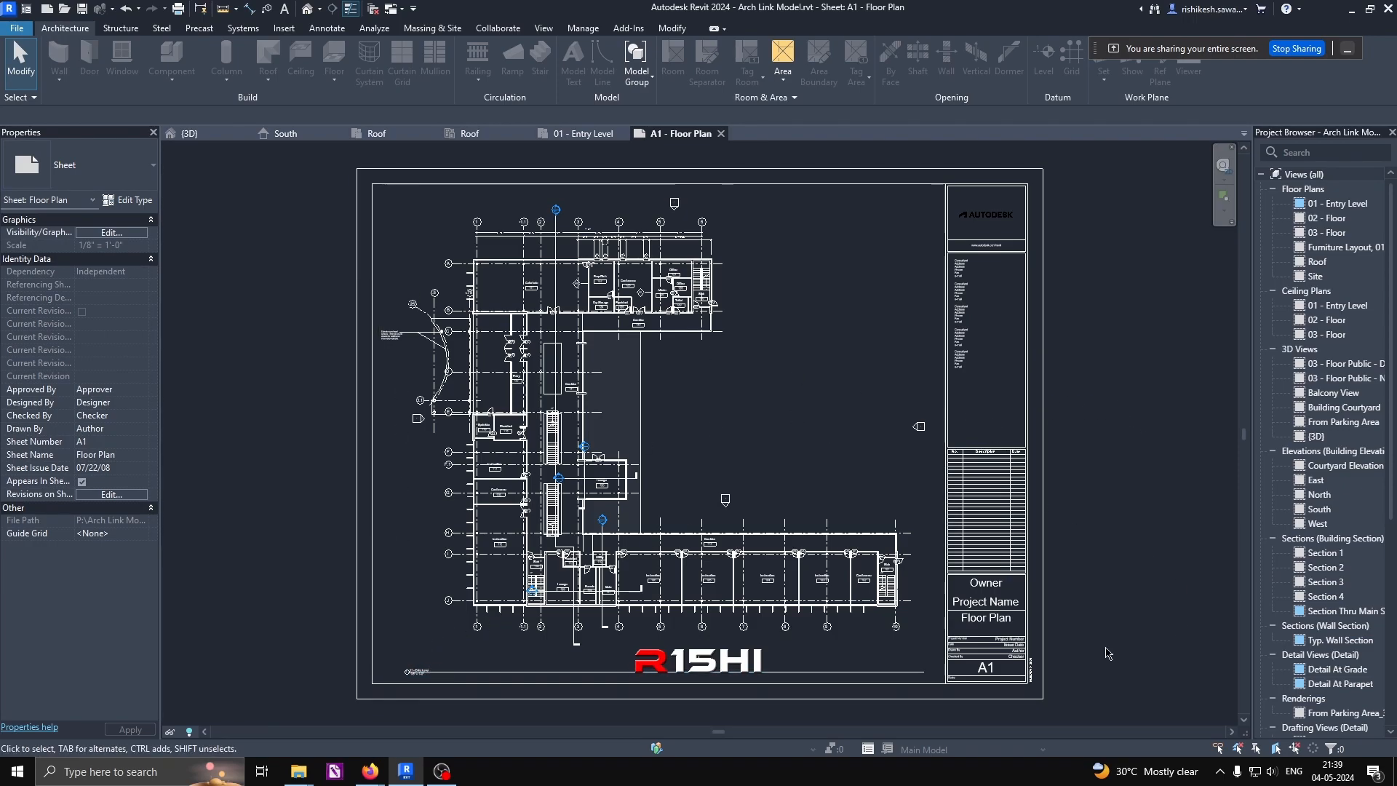
{"action": "left_click", "coordinate": [588, 136]}
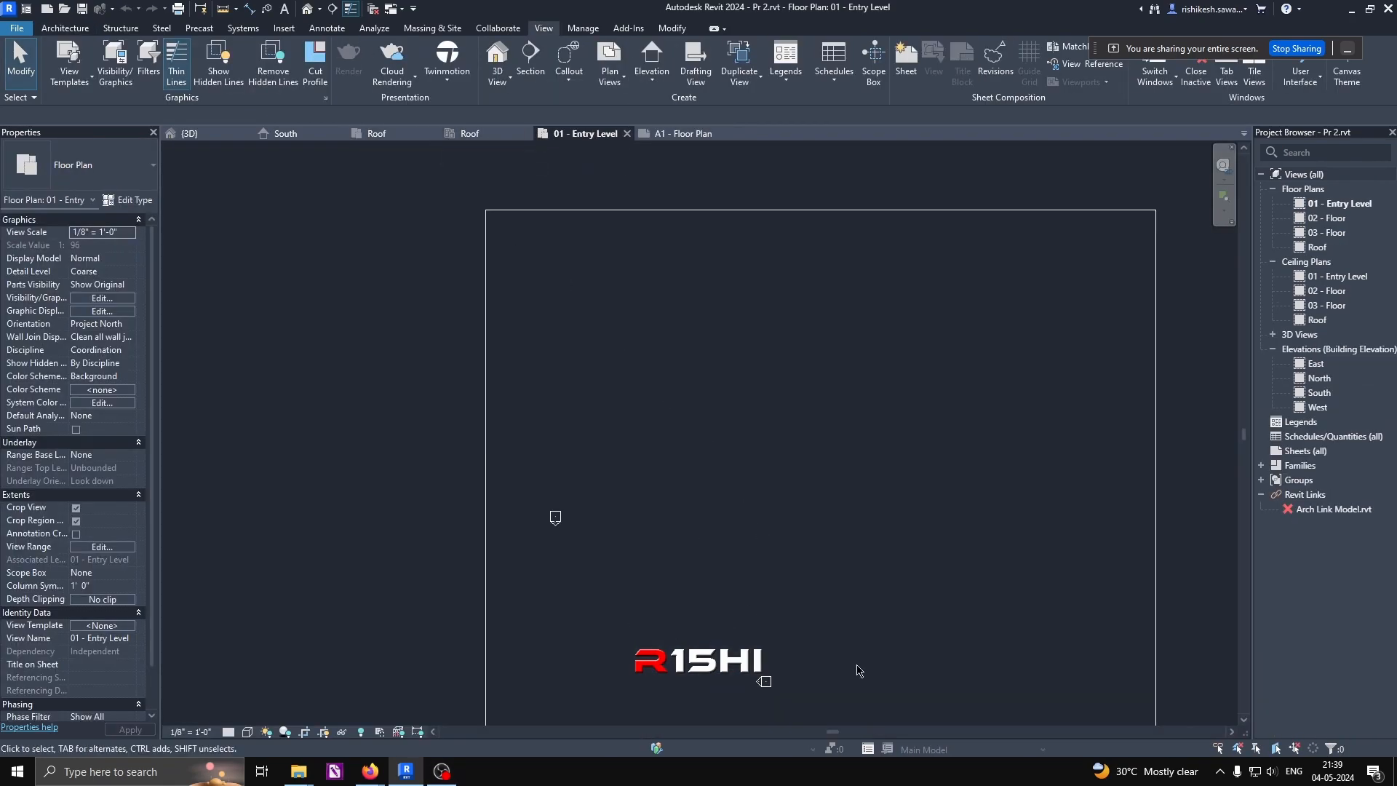
{"action": "scroll", "coordinate": [563, 497], "scroll_direction": "down", "scroll_amount": 2}
{"action": "scroll", "coordinate": [563, 495], "scroll_direction": "down", "scroll_amount": 1}
{"action": "scroll", "coordinate": [559, 499], "scroll_direction": "up", "scroll_amount": 2}
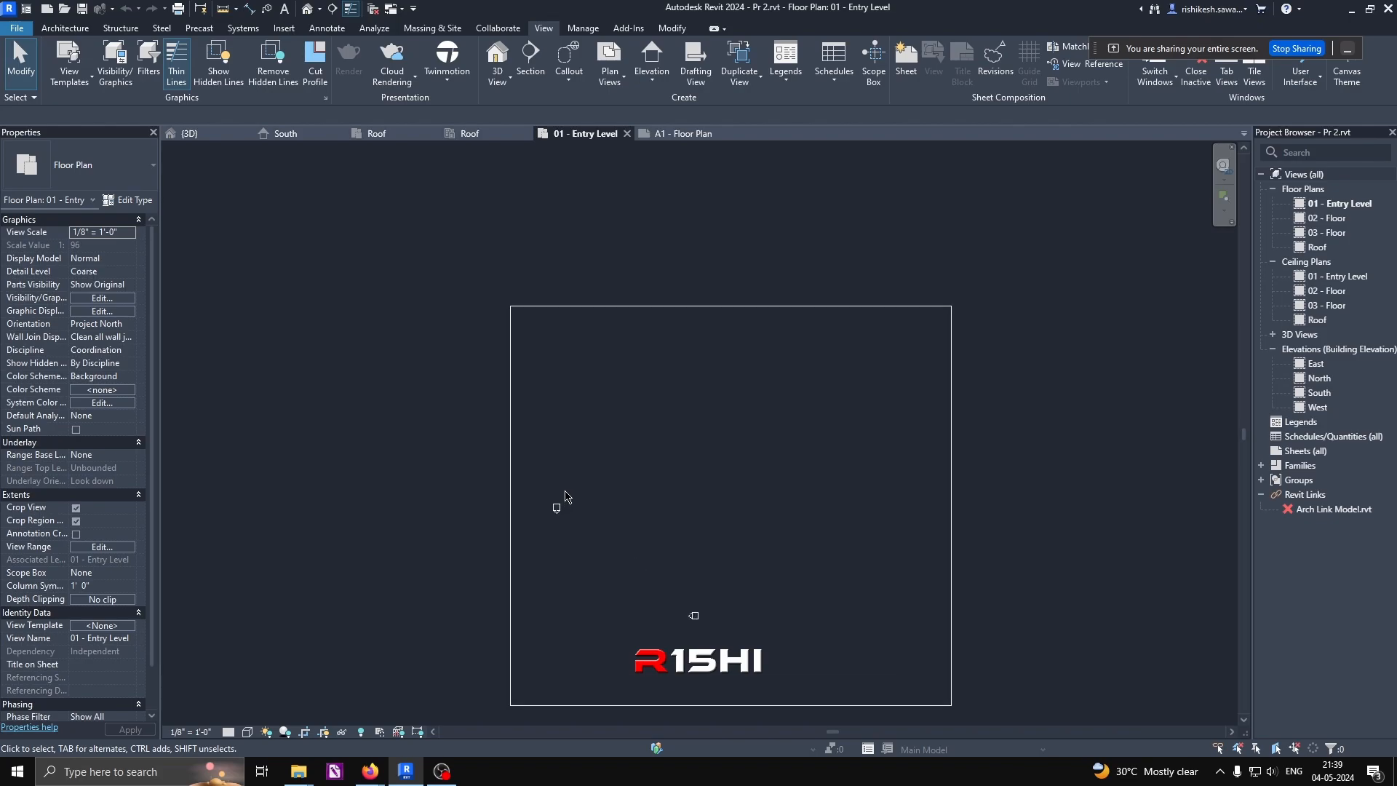
Step: Open the South elevation of Arch Link Model.rvt and set the Parapet level's elevation to 38' 6"
{"action": "left_click", "coordinate": [670, 137]}
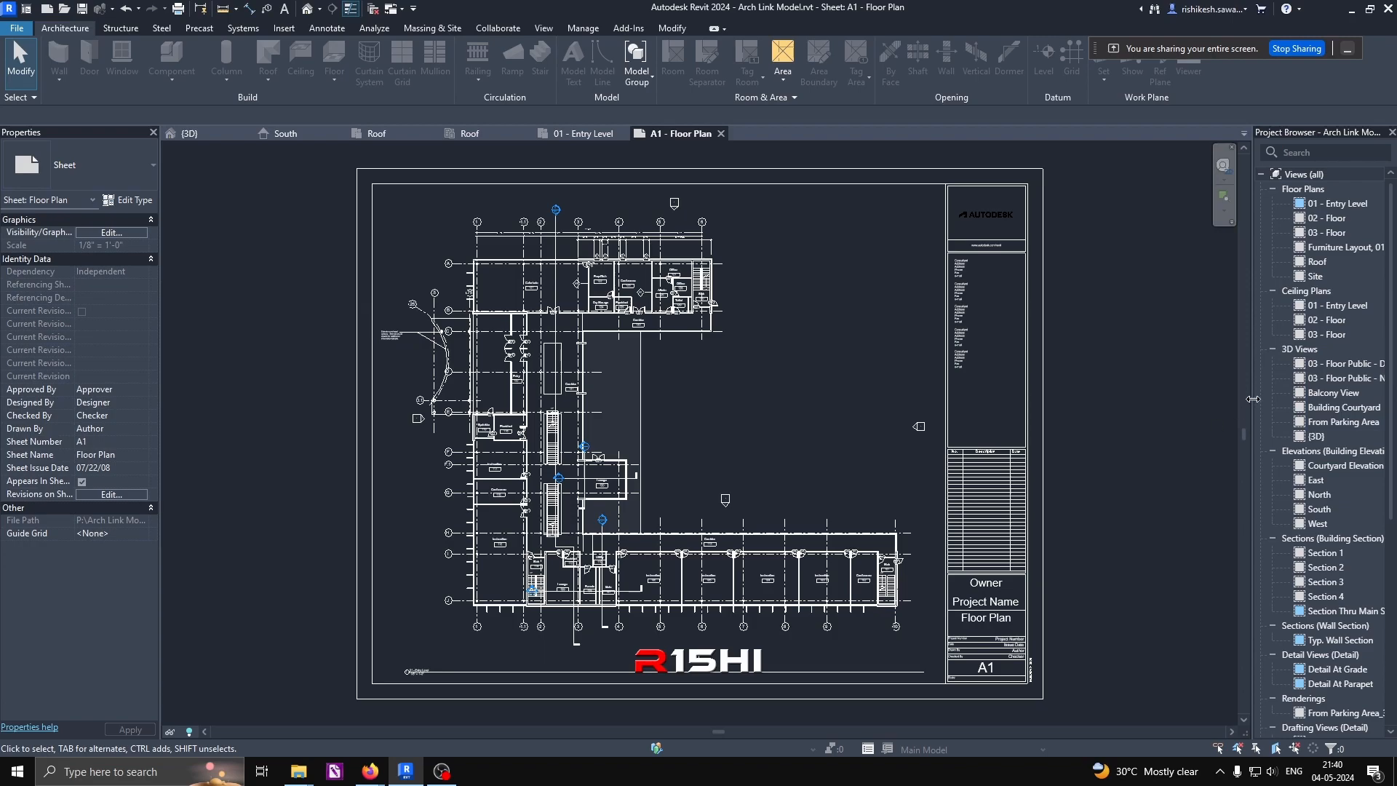
{"action": "double_click", "coordinate": [1319, 509]}
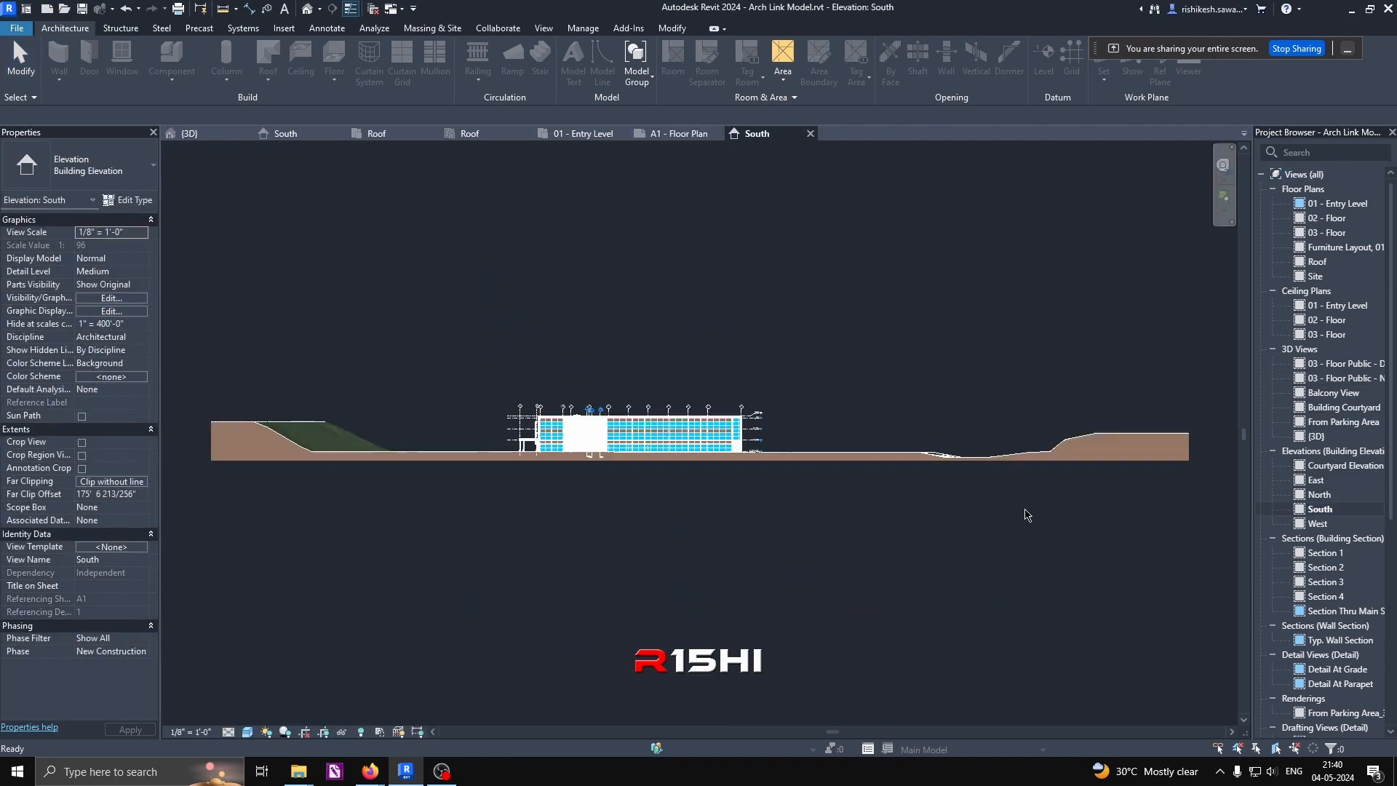
{"action": "scroll", "coordinate": [741, 414], "scroll_direction": "up", "scroll_amount": 5}
{"action": "scroll", "coordinate": [764, 411], "scroll_direction": "up", "scroll_amount": 5}
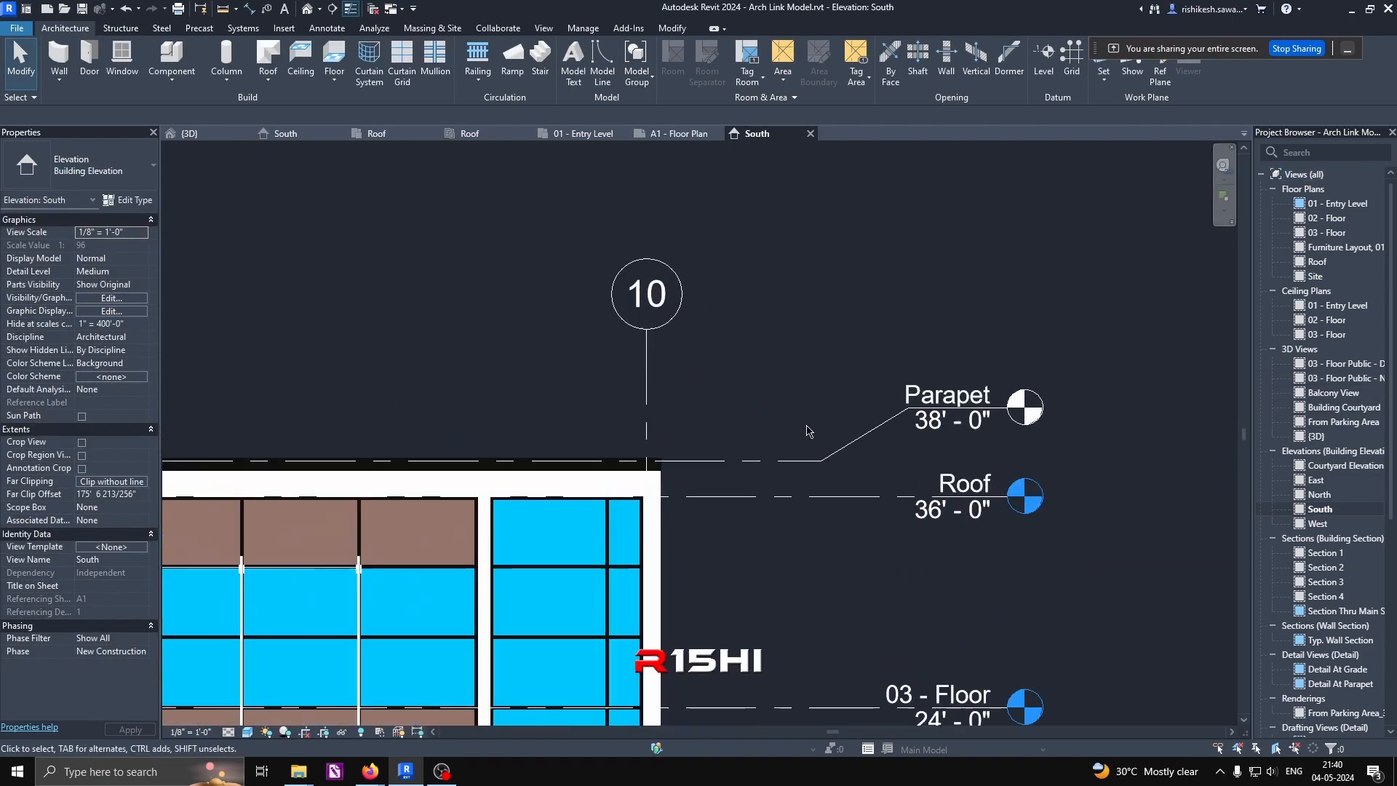
{"action": "left_click", "coordinate": [938, 435]}
{"action": "left_click", "coordinate": [936, 434]}
{"action": "left_click", "coordinate": [937, 420]}
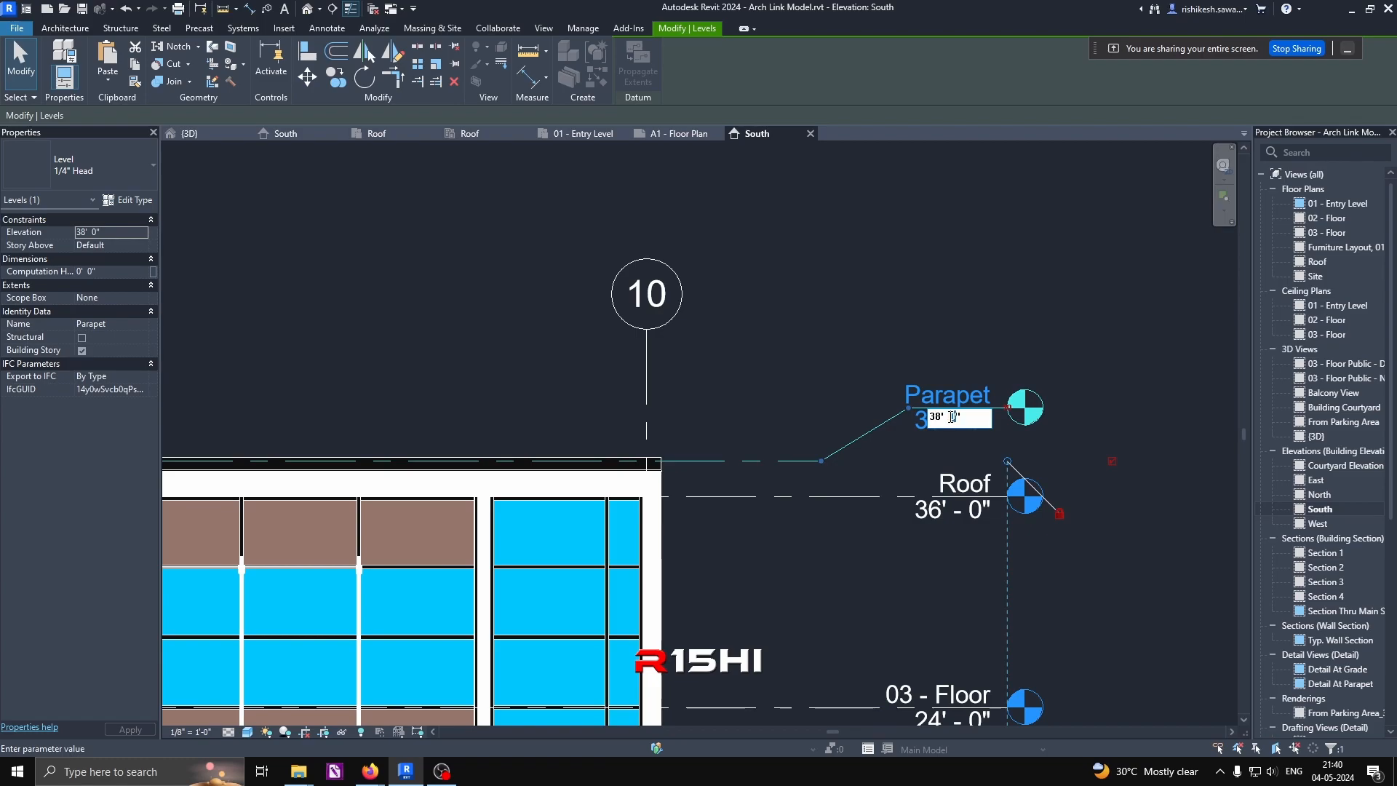
{"action": "type", "text": "6"}
{"action": "key", "text": "Return"}
{"action": "left_click", "coordinate": [936, 277]}
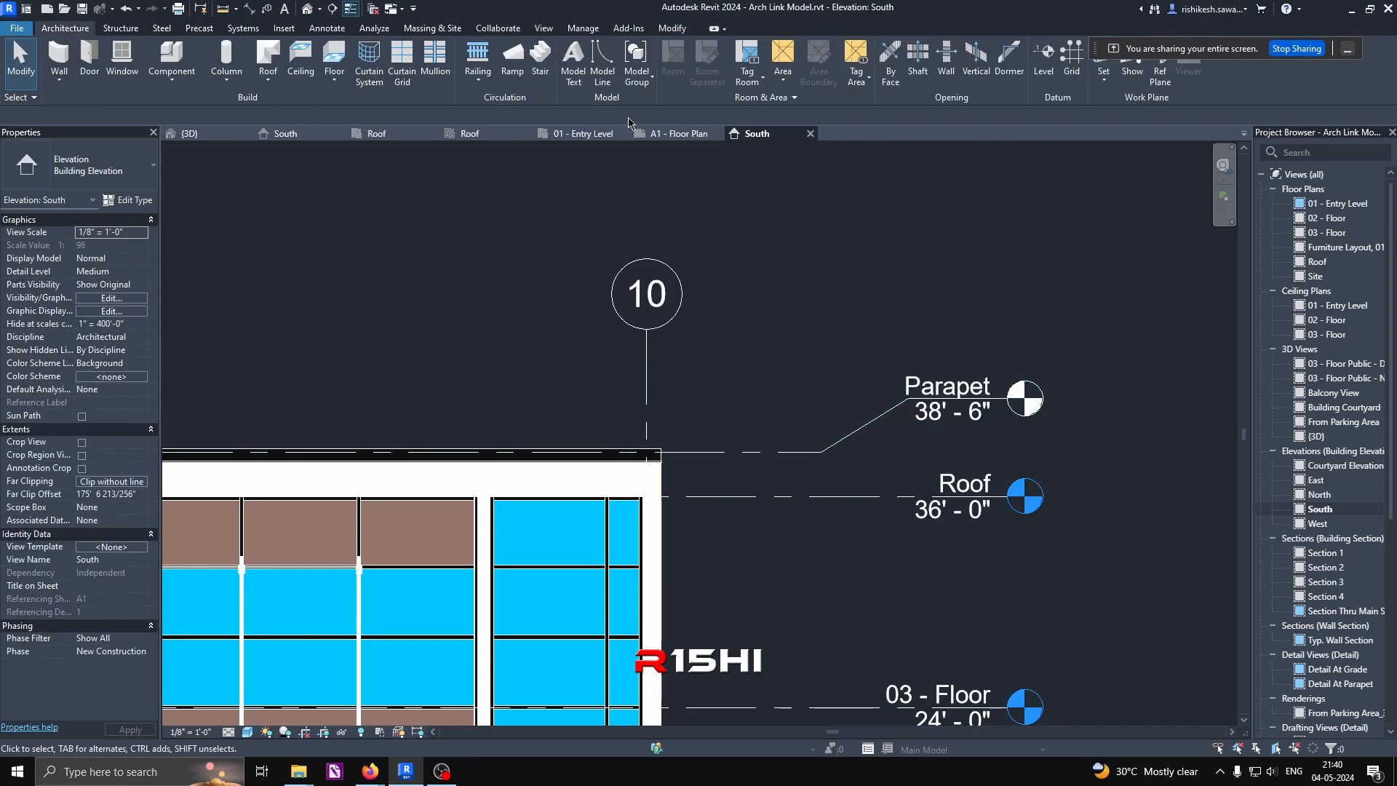
Step: Close the inactive views and the architectural model's South elevation, saving the changes to Arch Link Model.rvt
{"action": "left_click", "coordinate": [372, 8]}
{"action": "left_click", "coordinate": [343, 134]}
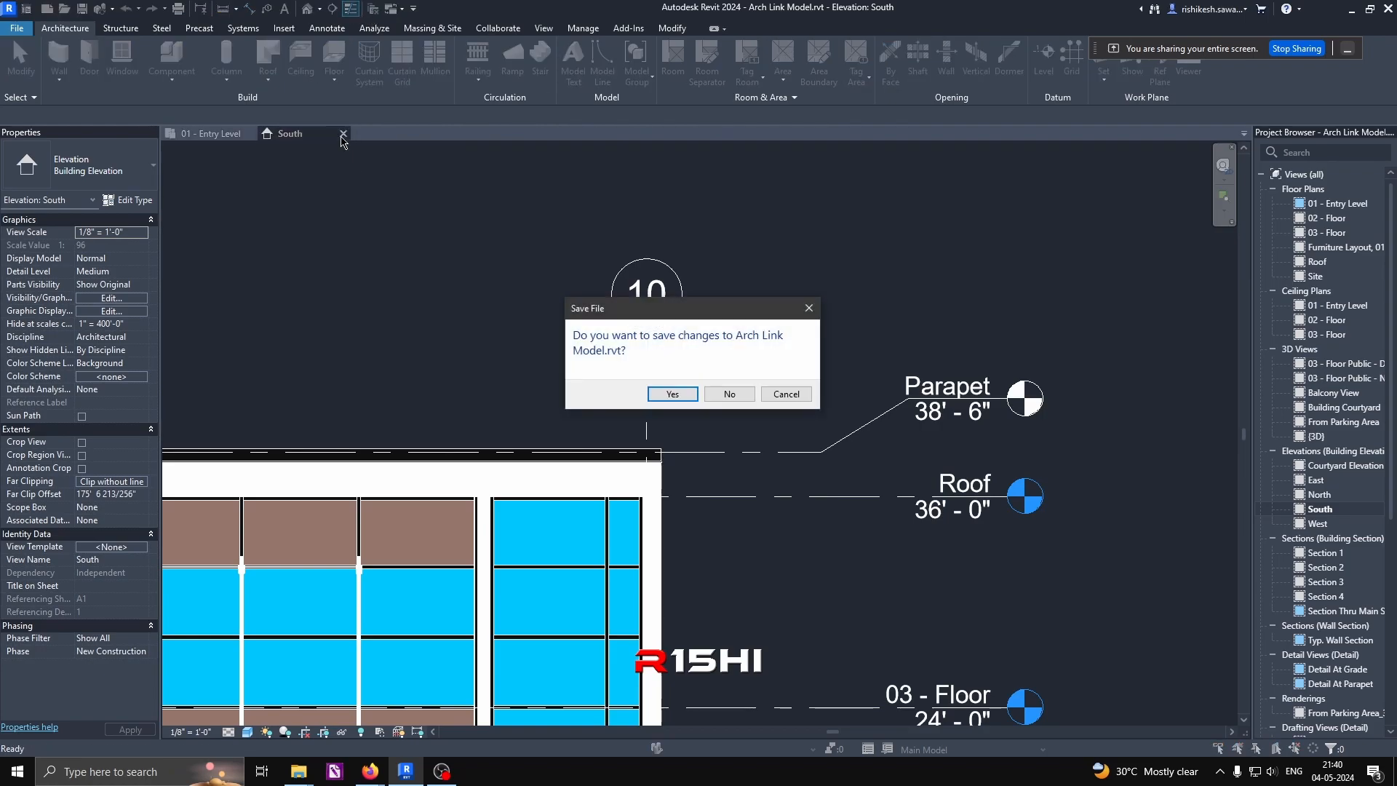
{"action": "left_click", "coordinate": [669, 394]}
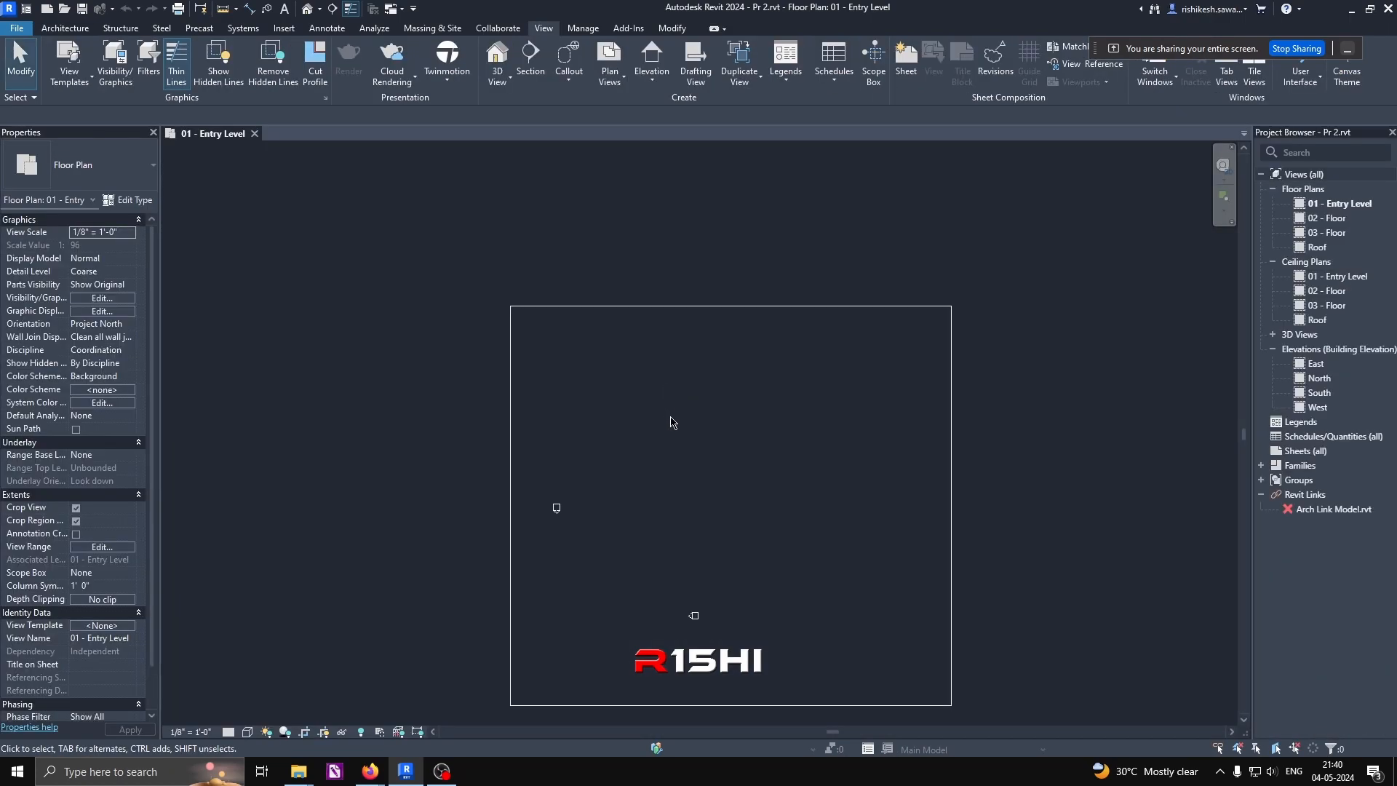
Step: Reload the Arch Link Model.rvt link in Pr 2.rvt
{"action": "right_click", "coordinate": [1317, 509]}
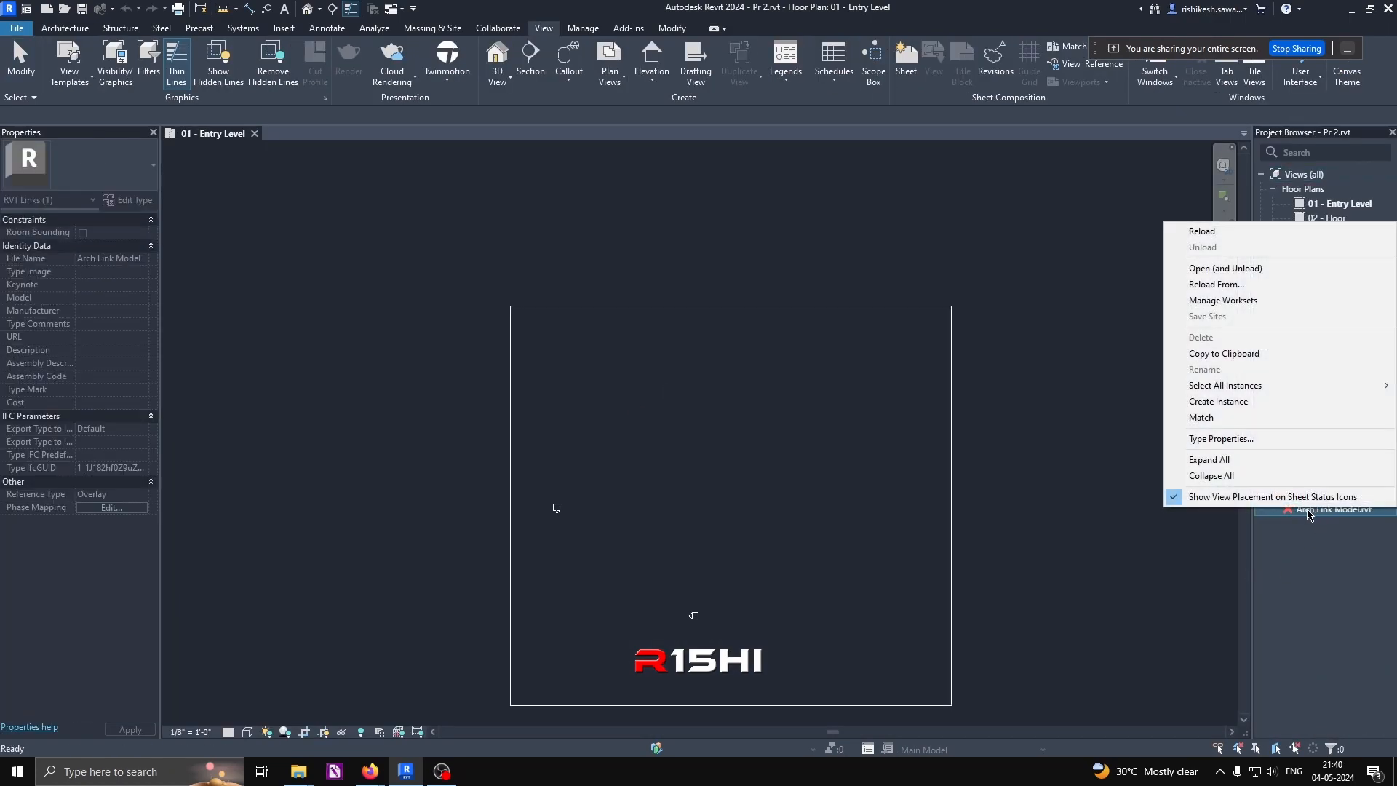
{"action": "left_click", "coordinate": [1205, 231]}
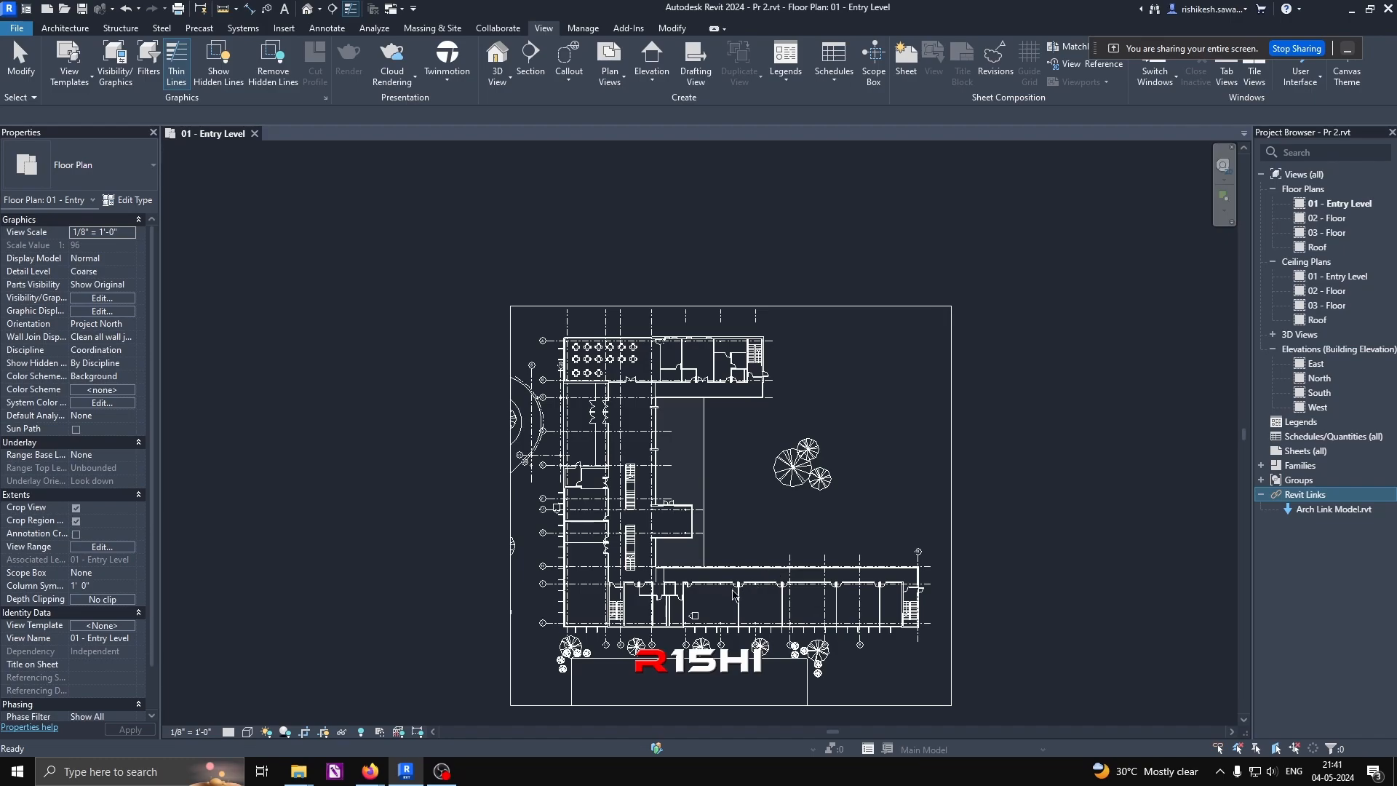
{"action": "left_click", "coordinate": [389, 386]}
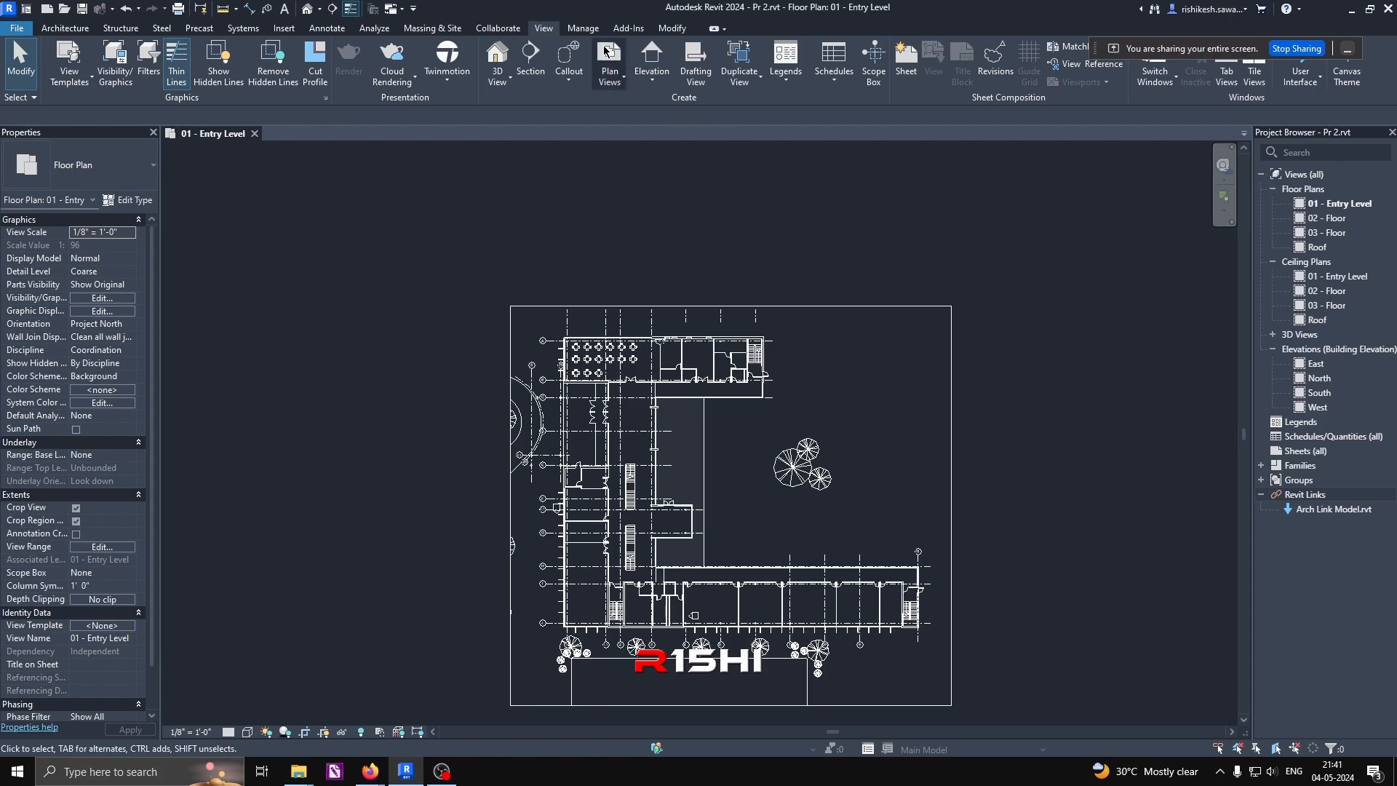
Step: Reload the Arch Link Model.rvt link from its copy on the Practice (P:) drive, accepting the Coordination Review warning
{"action": "left_click", "coordinate": [583, 28]}
{"action": "left_click", "coordinate": [978, 62]}
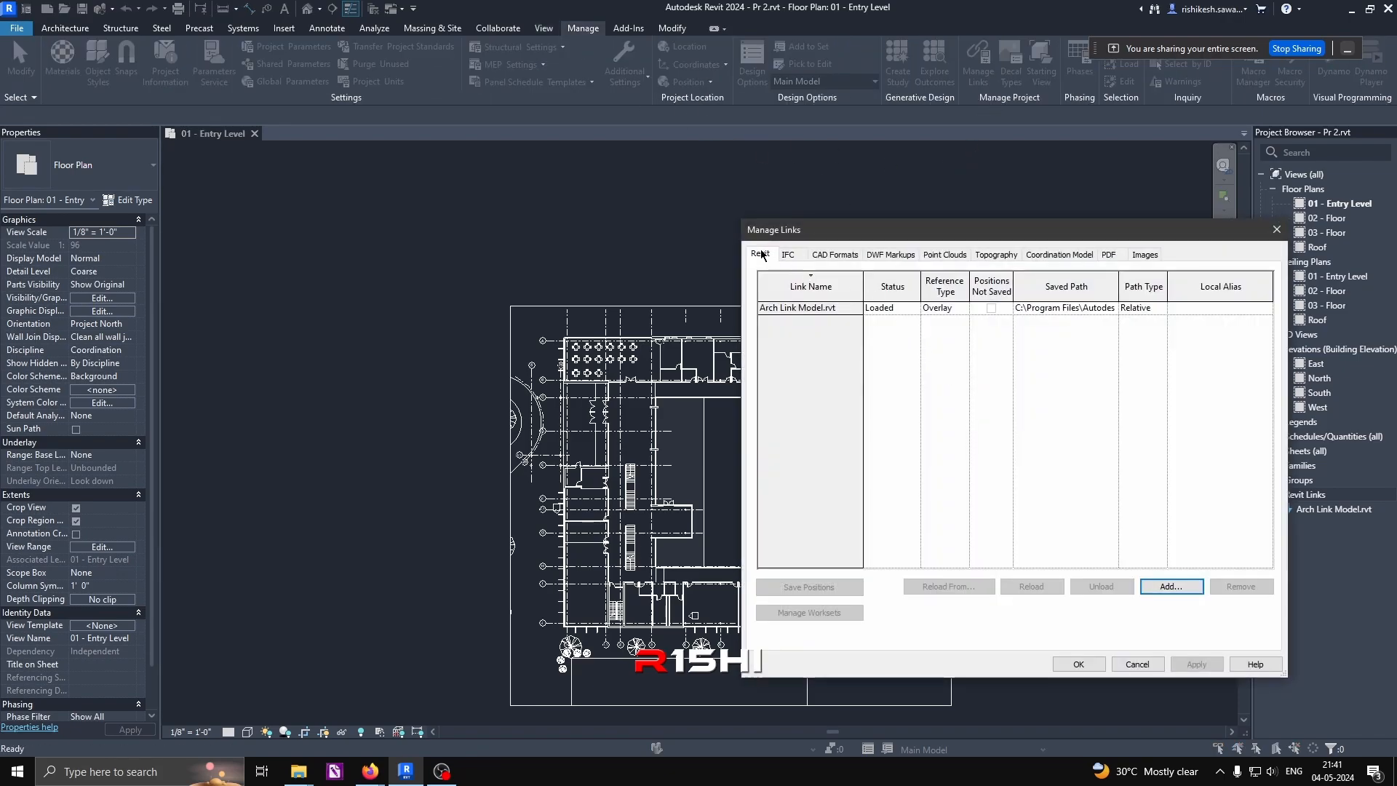
{"action": "left_click", "coordinate": [778, 308]}
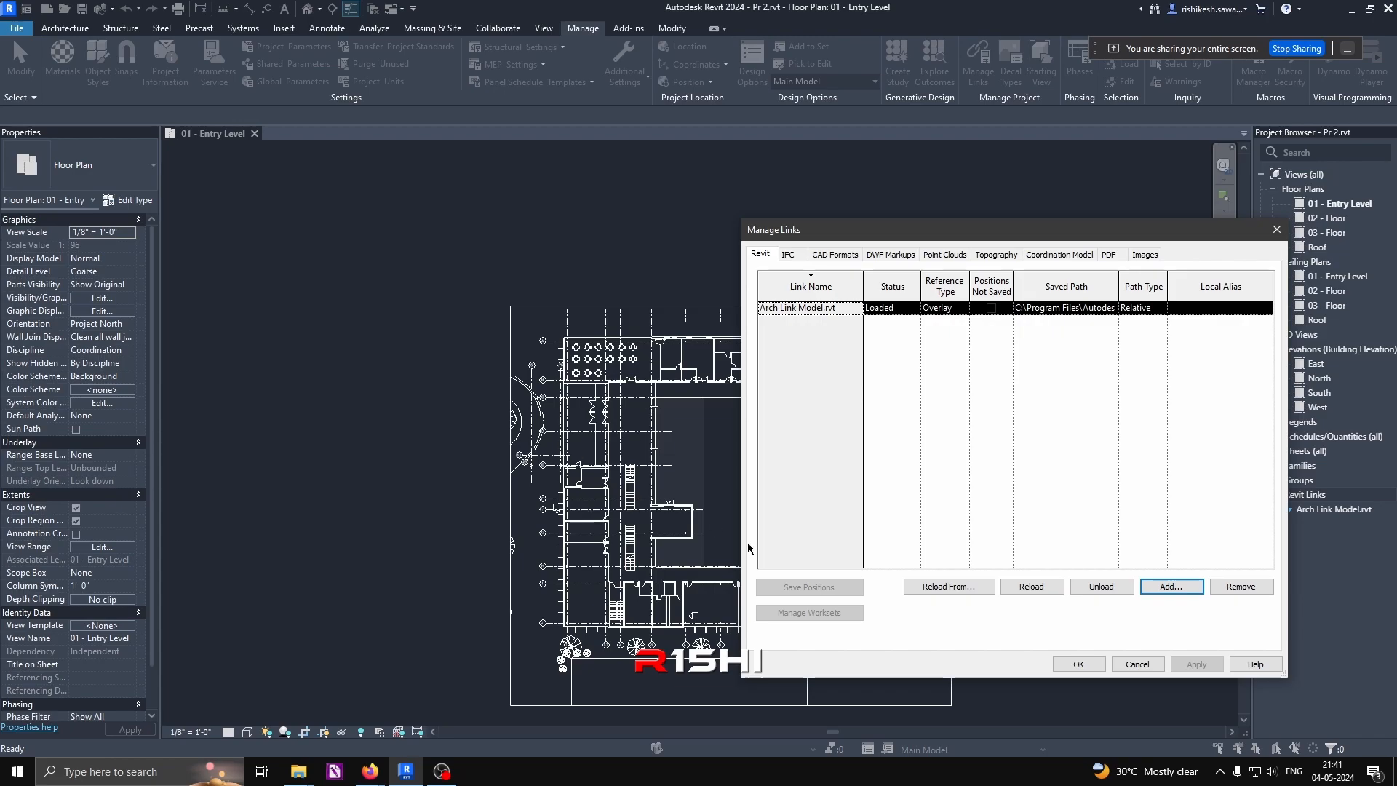
{"action": "left_click", "coordinate": [949, 587]}
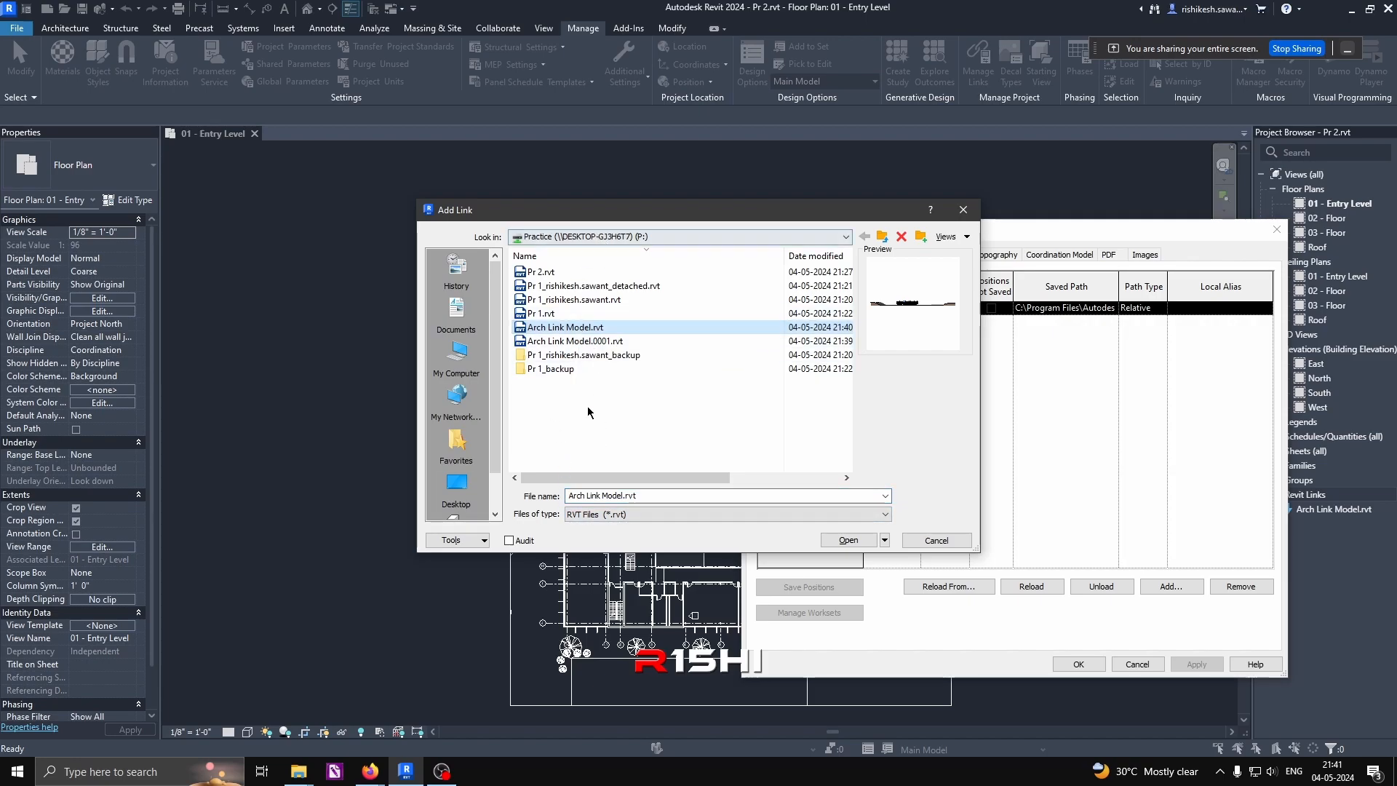
{"action": "left_click", "coordinate": [838, 541]}
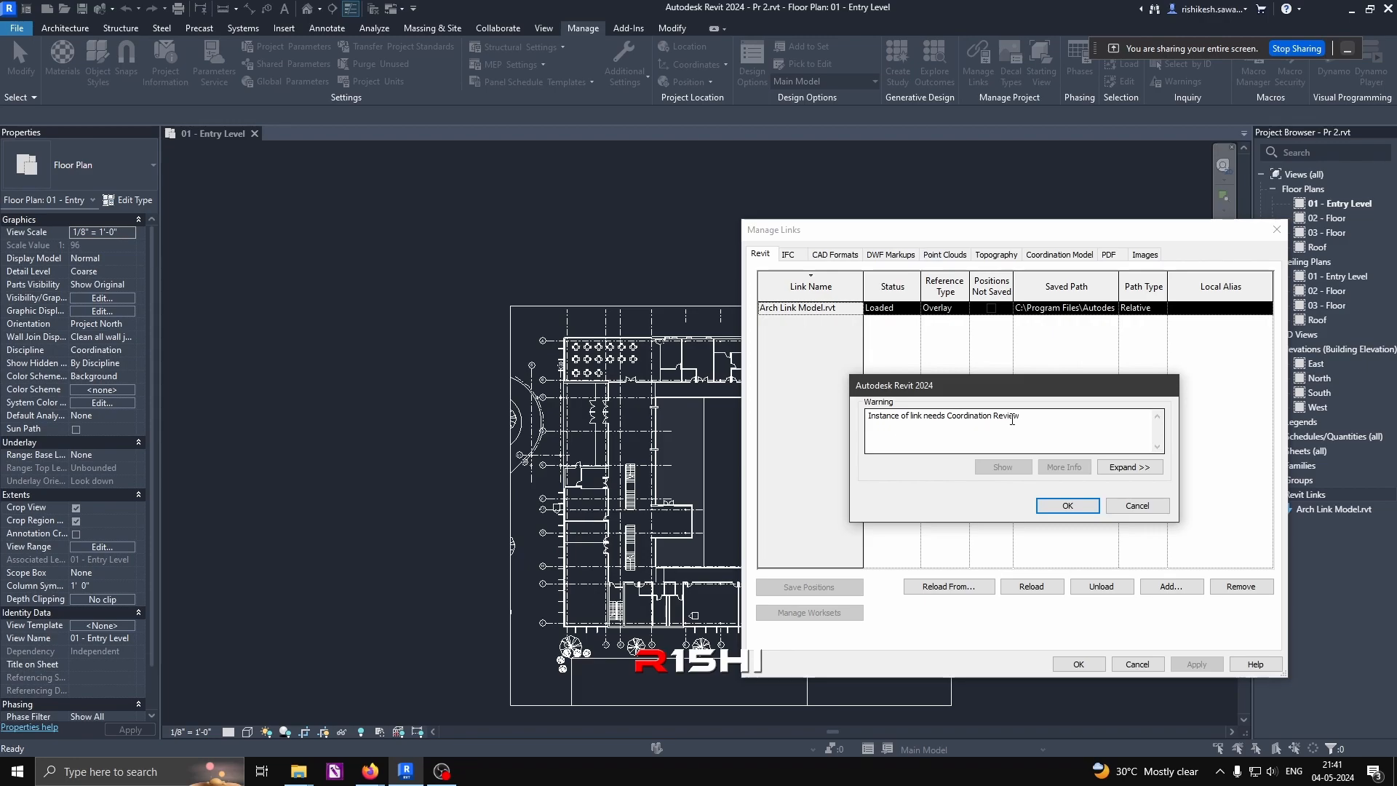
{"action": "left_click_drag", "start_coordinate": [1006, 385], "coordinate": [375, 447]}
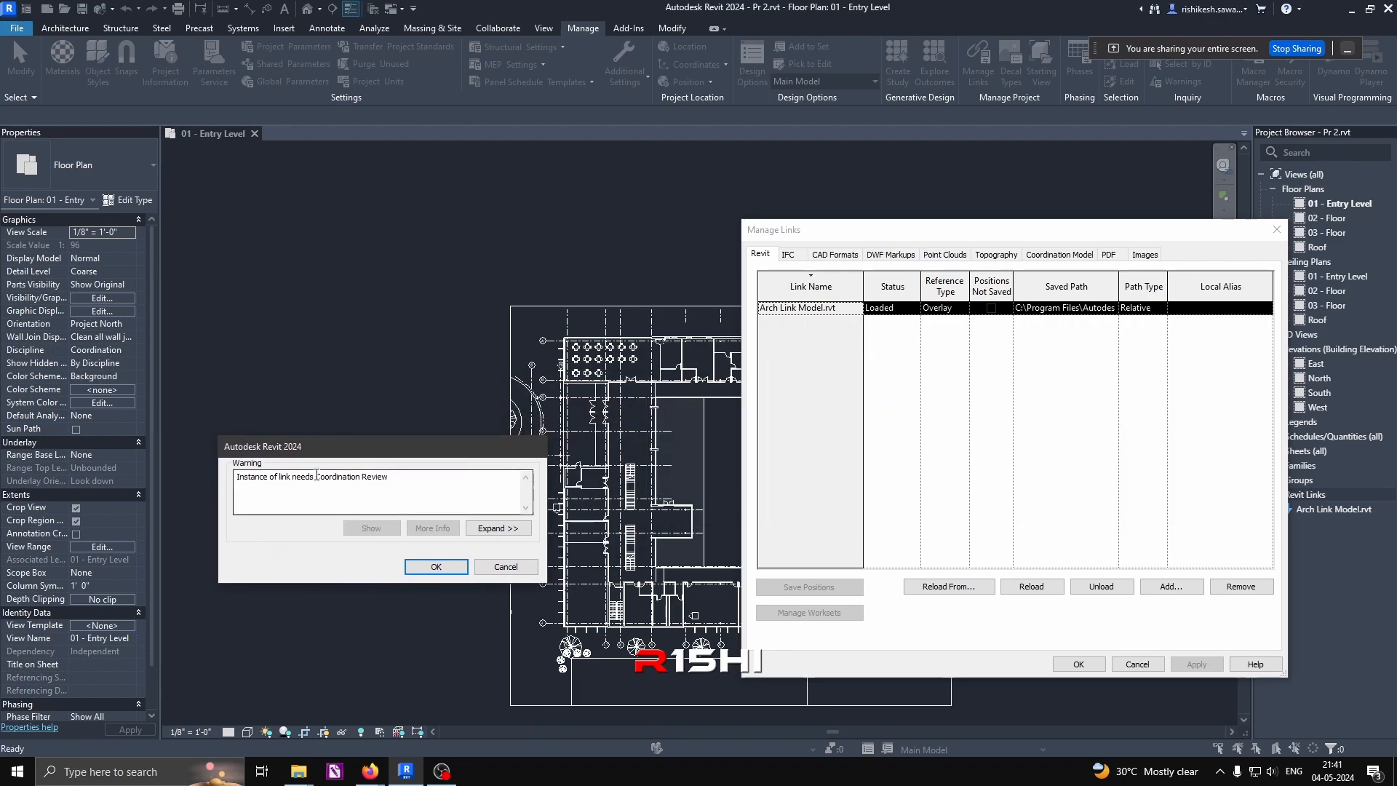
{"action": "left_click", "coordinate": [434, 572]}
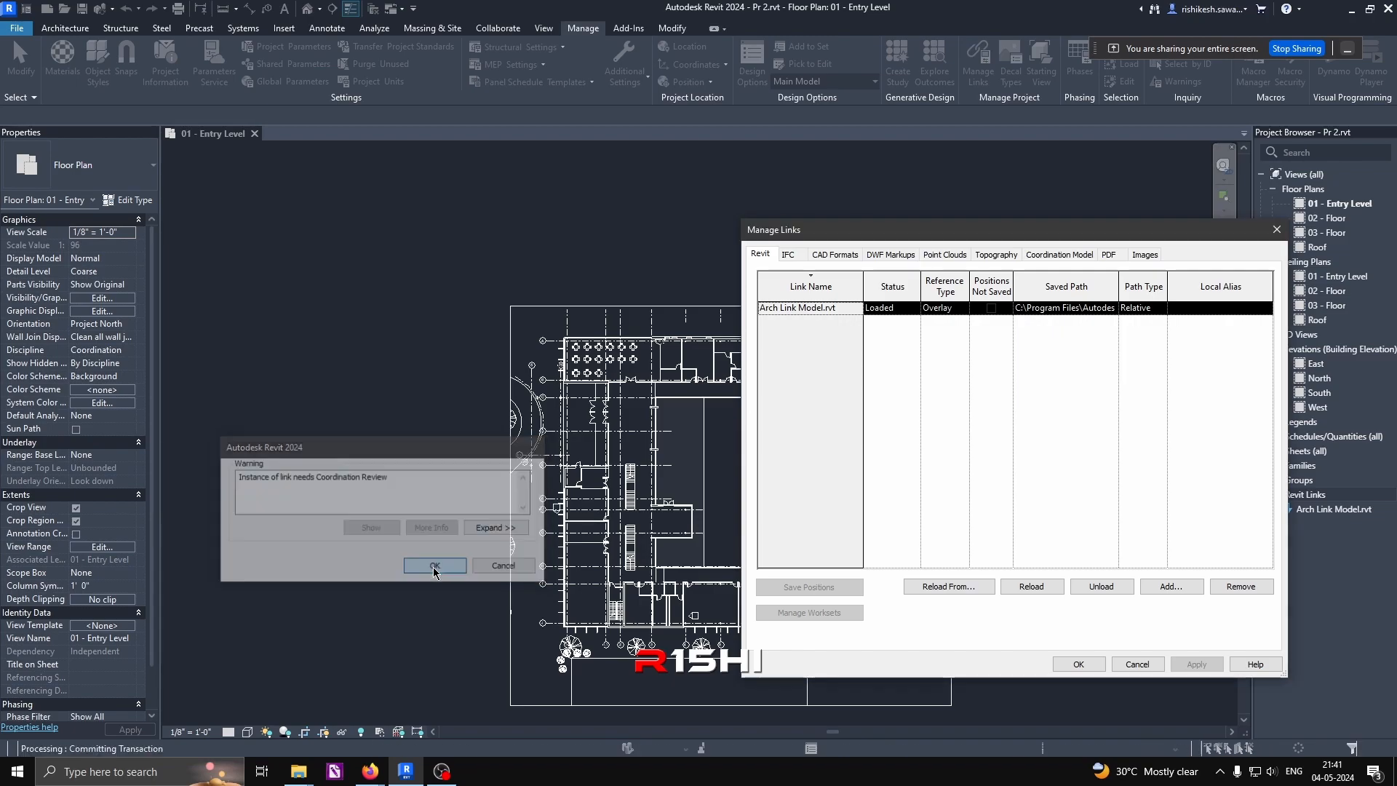
{"action": "left_click", "coordinate": [1079, 664]}
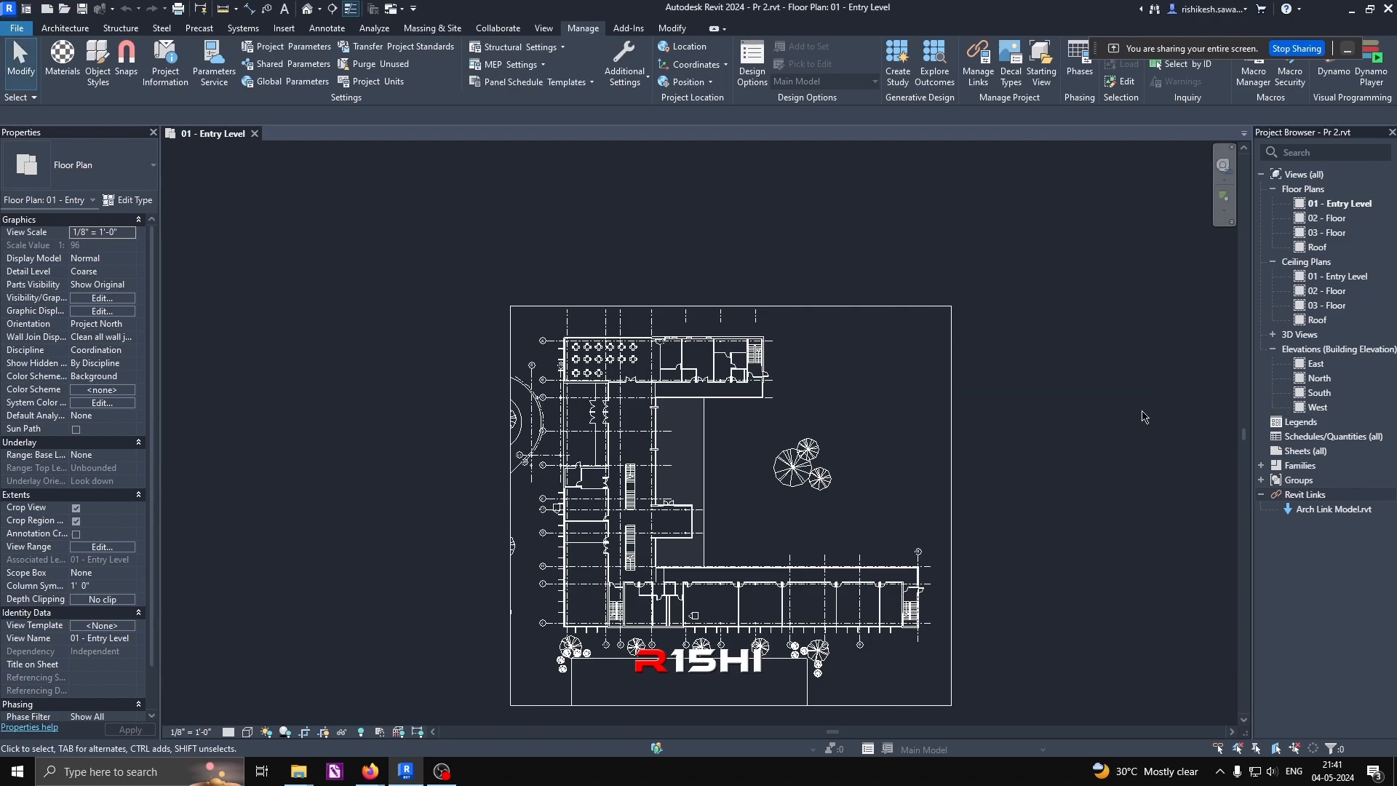
Step: Open the South elevation and add an elbow to the host's 38' - 0" Parapet level, moving its head above the overlapping linked level
{"action": "double_click", "coordinate": [1309, 396]}
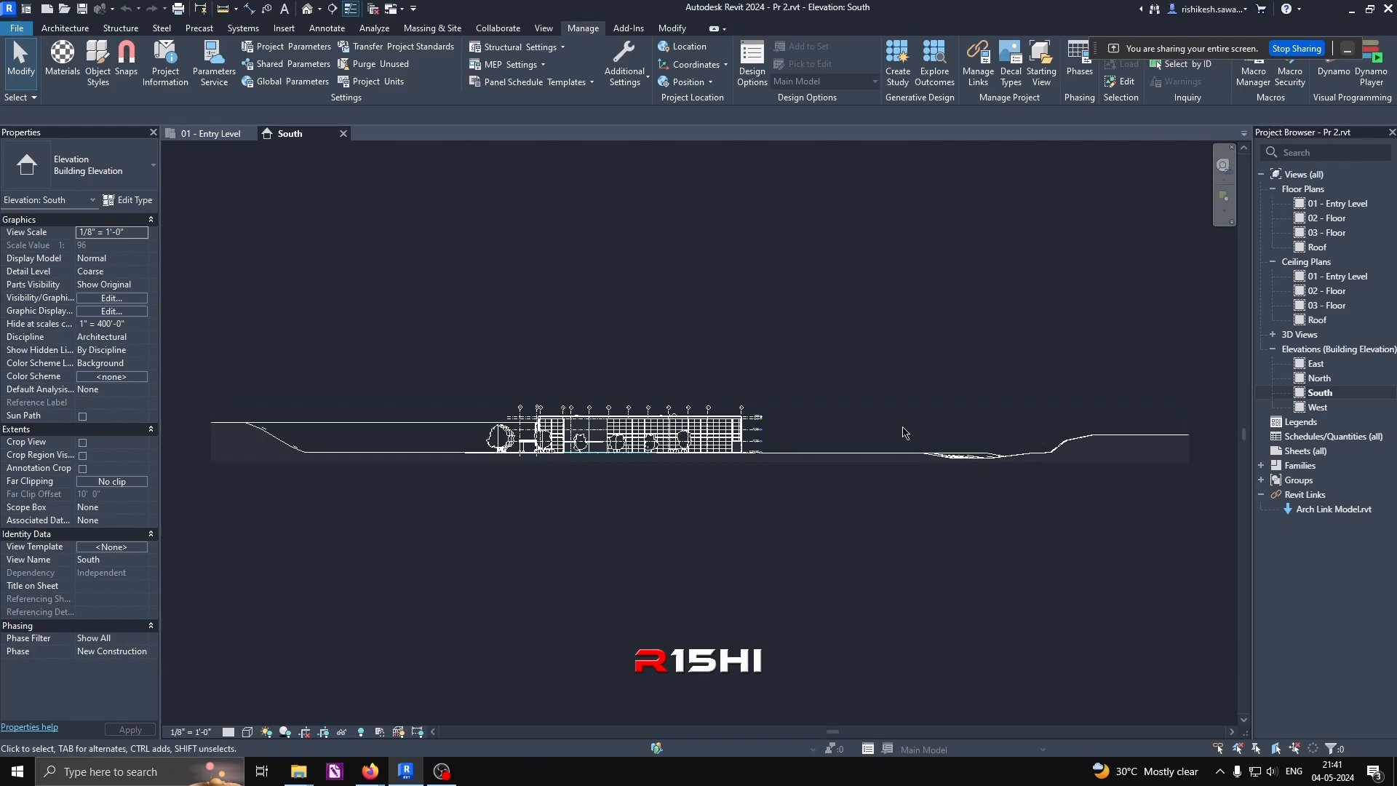
{"action": "scroll", "coordinate": [743, 428], "scroll_direction": "up", "scroll_amount": 2}
{"action": "scroll", "coordinate": [743, 428], "scroll_direction": "up", "scroll_amount": 10}
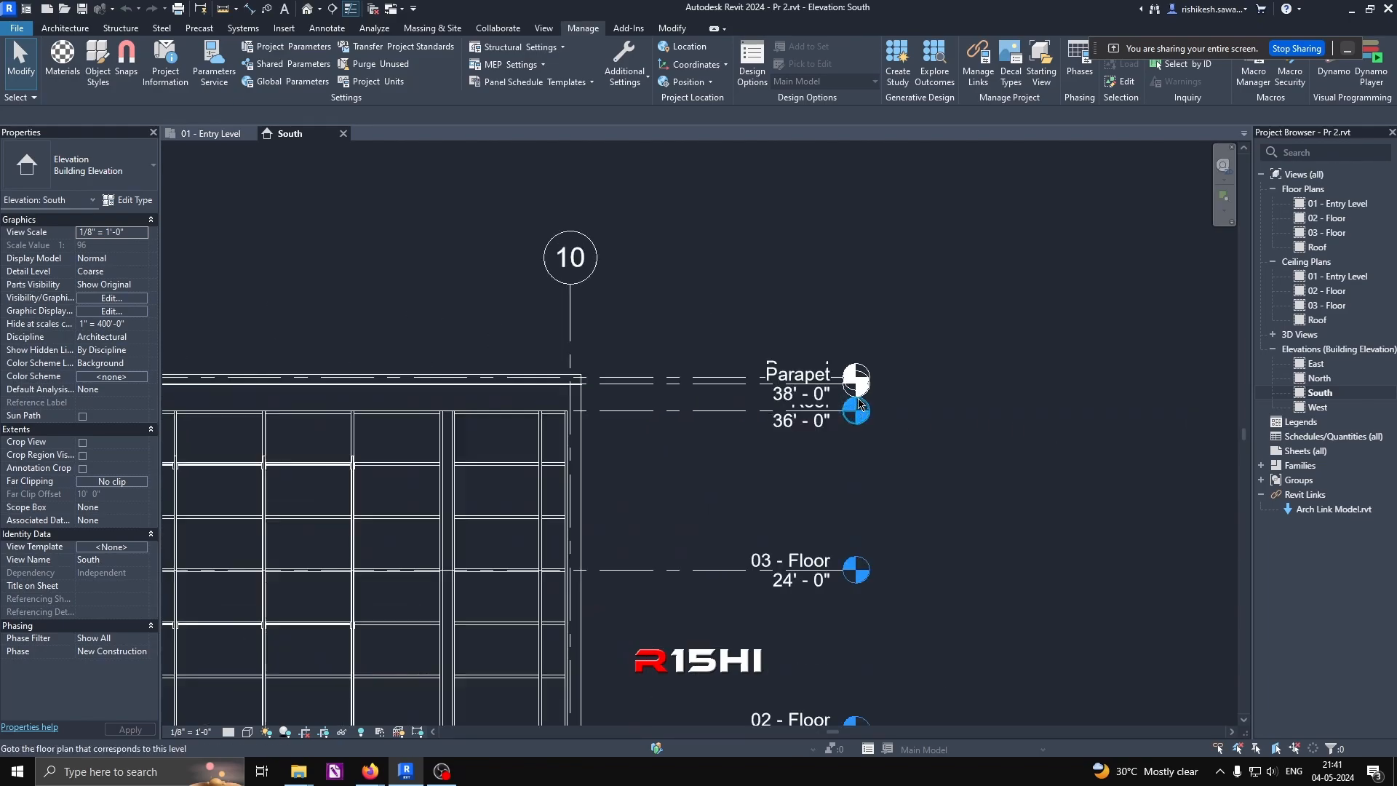
{"action": "middle_click_drag", "start_coordinate": [744, 487], "coordinate": [822, 545]}
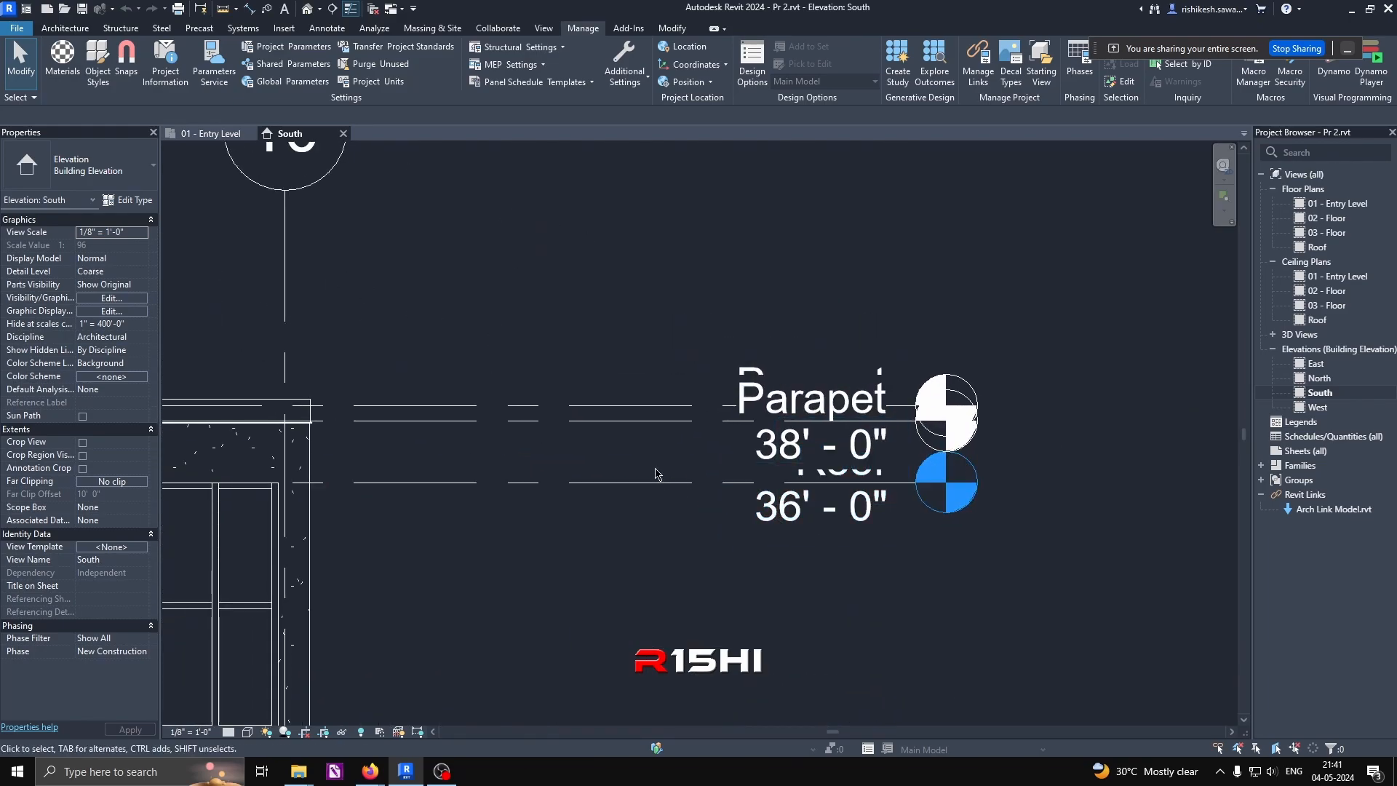
{"action": "left_click", "coordinate": [614, 427]}
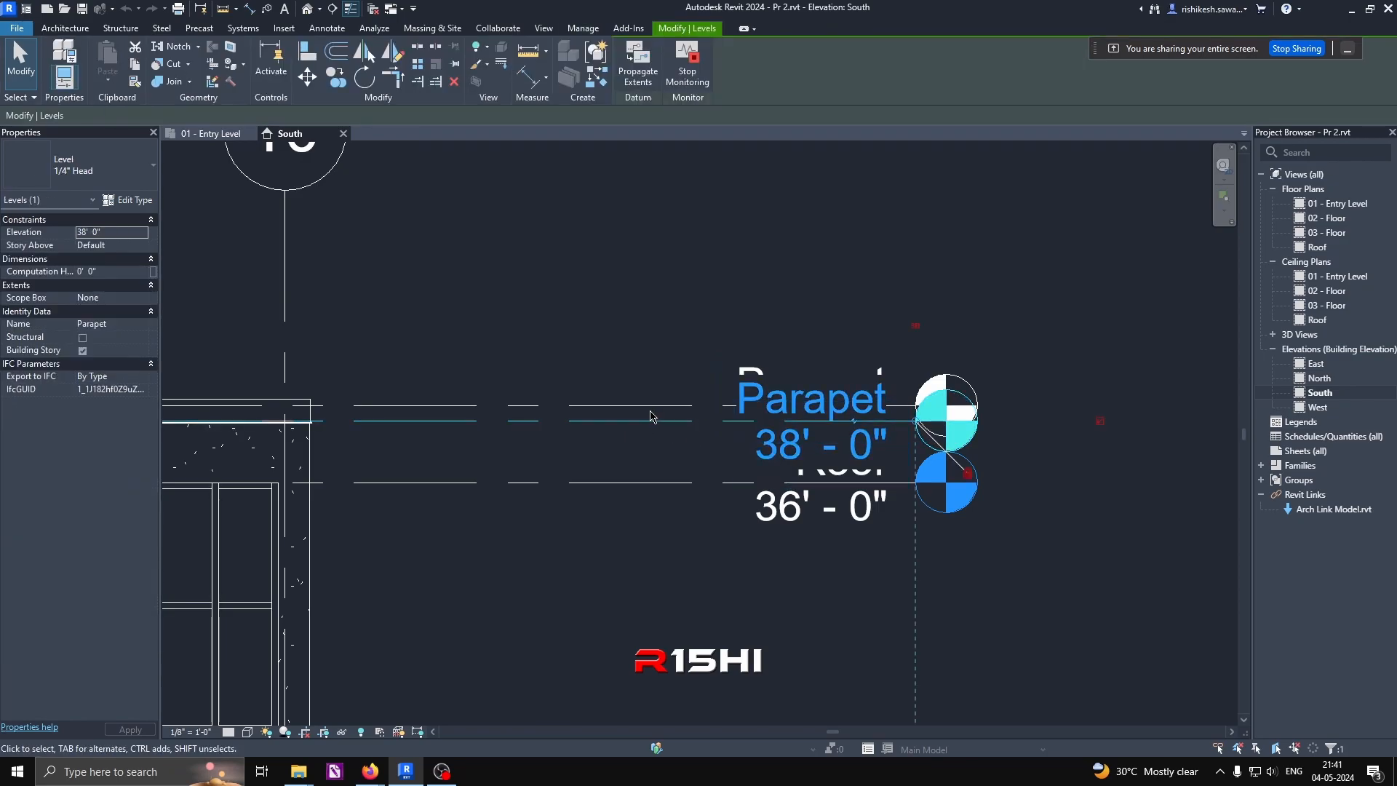
{"action": "left_click", "coordinate": [854, 420]}
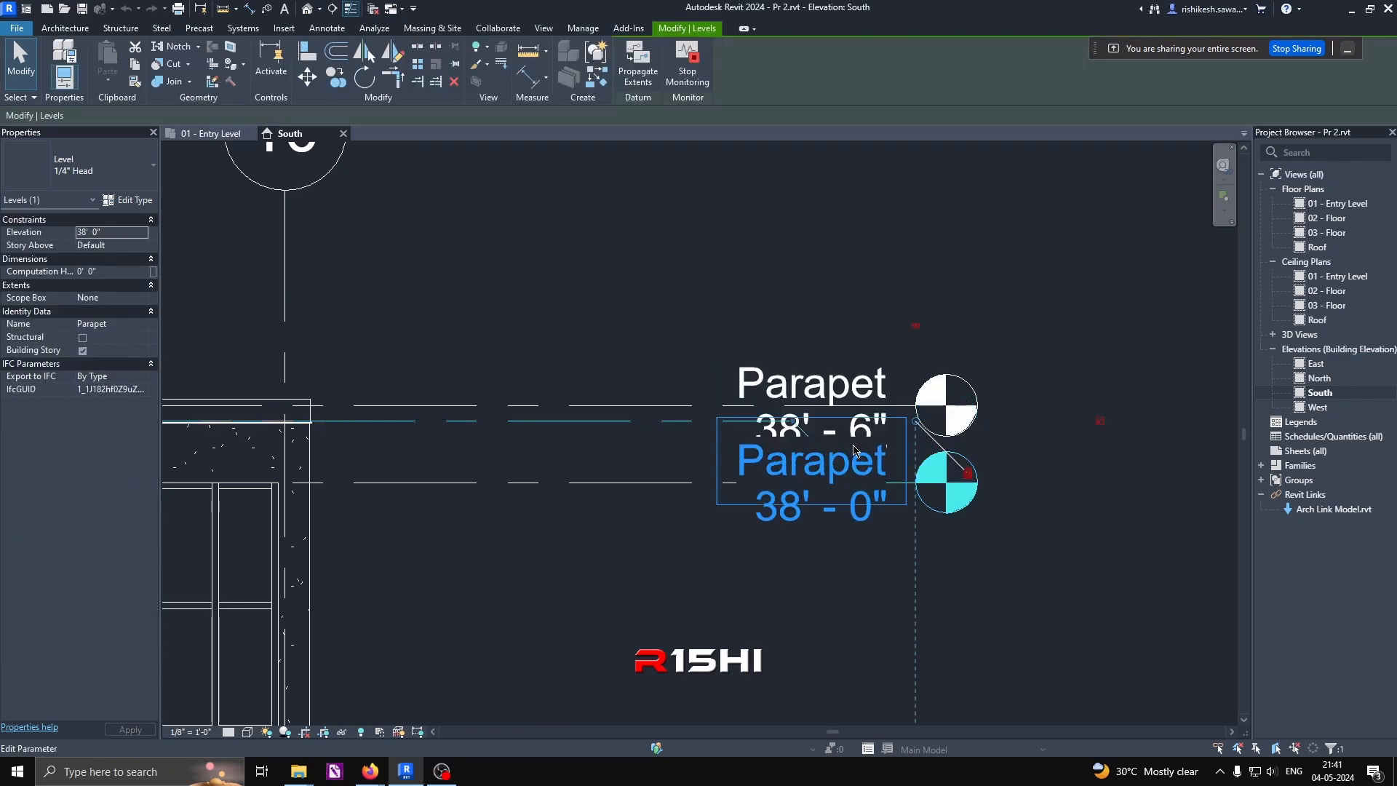
{"action": "left_click_drag", "start_coordinate": [854, 482], "coordinate": [663, 316]}
{"action": "left_click", "coordinate": [671, 369]}
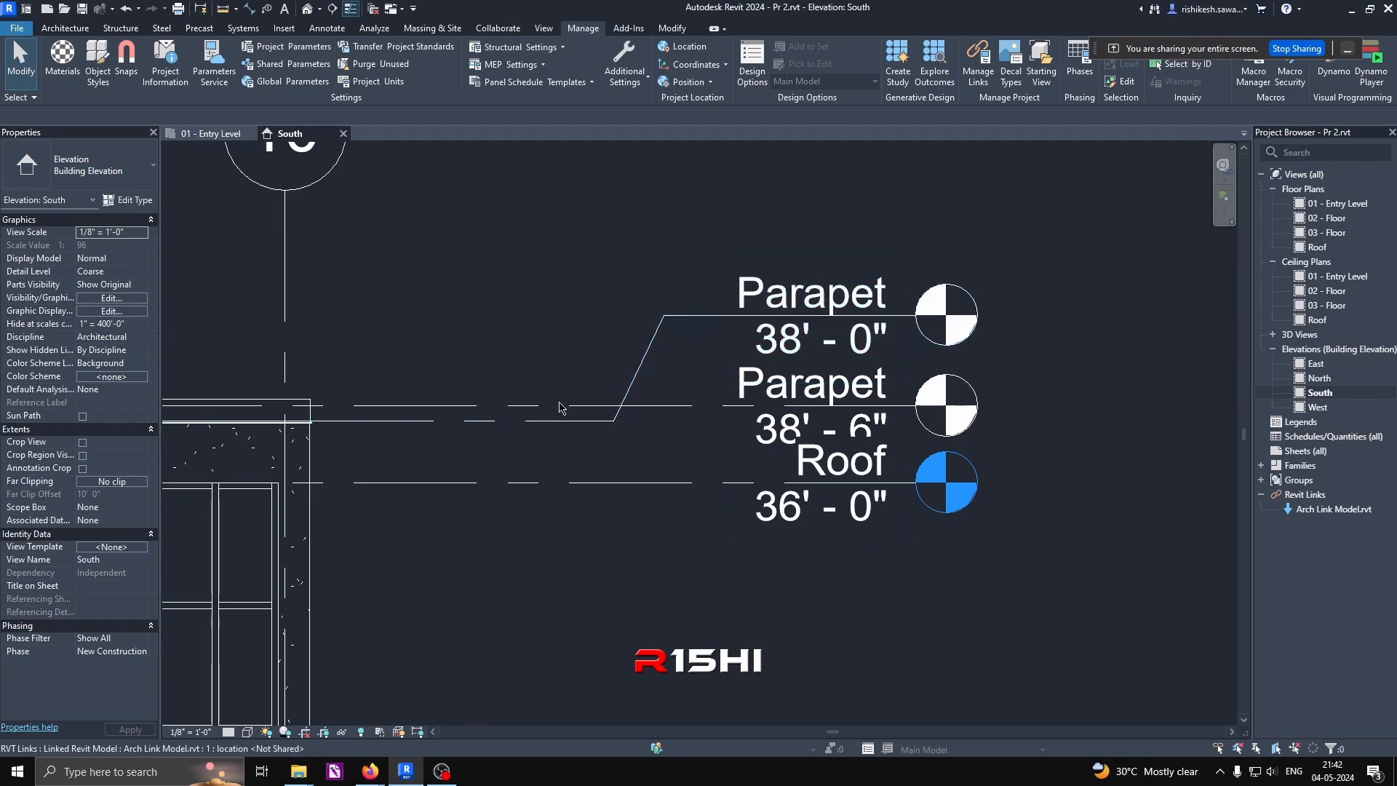
{"action": "scroll", "coordinate": [604, 414], "scroll_direction": "down", "scroll_amount": 3}
{"action": "scroll", "coordinate": [645, 423], "scroll_direction": "down", "scroll_amount": 2}
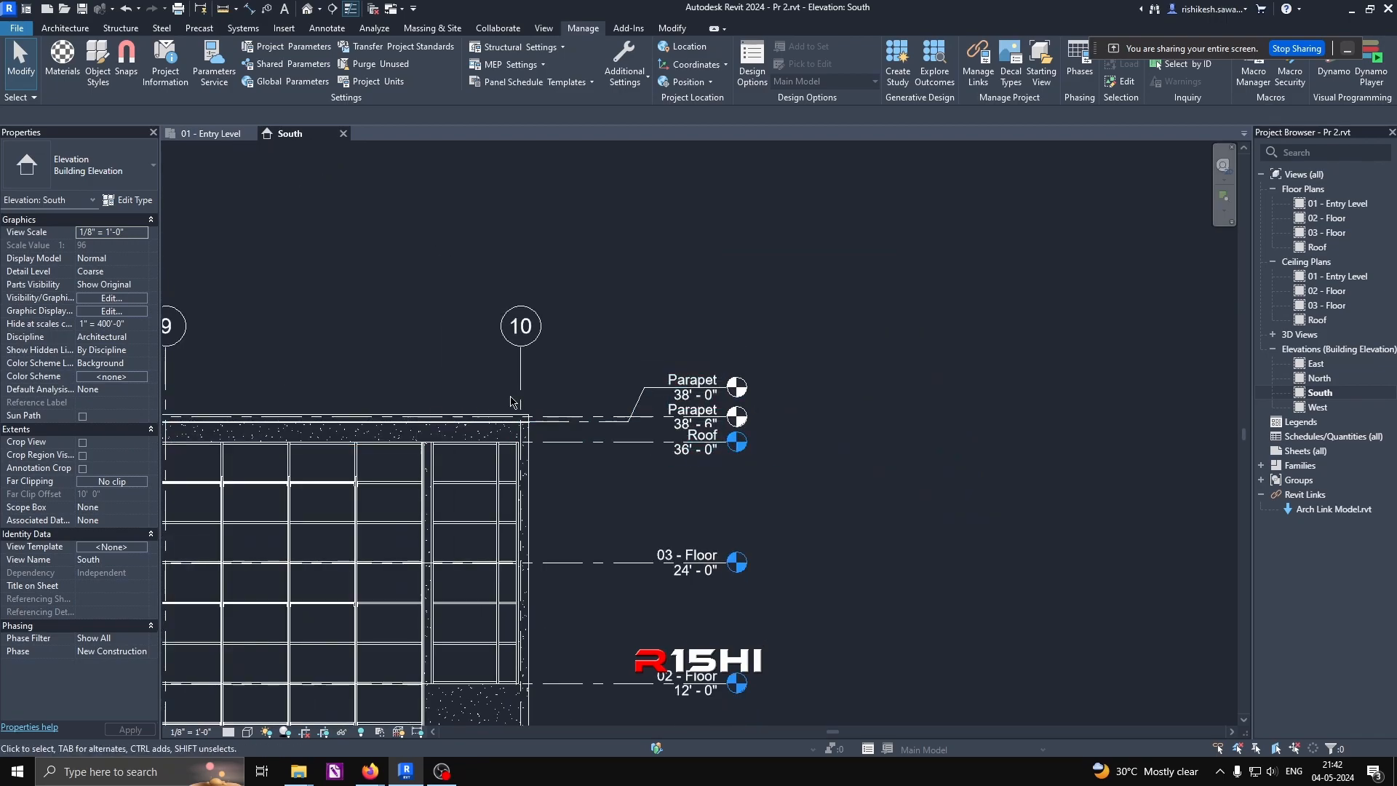
{"action": "middle_click_drag", "start_coordinate": [344, 450], "coordinate": [533, 422]}
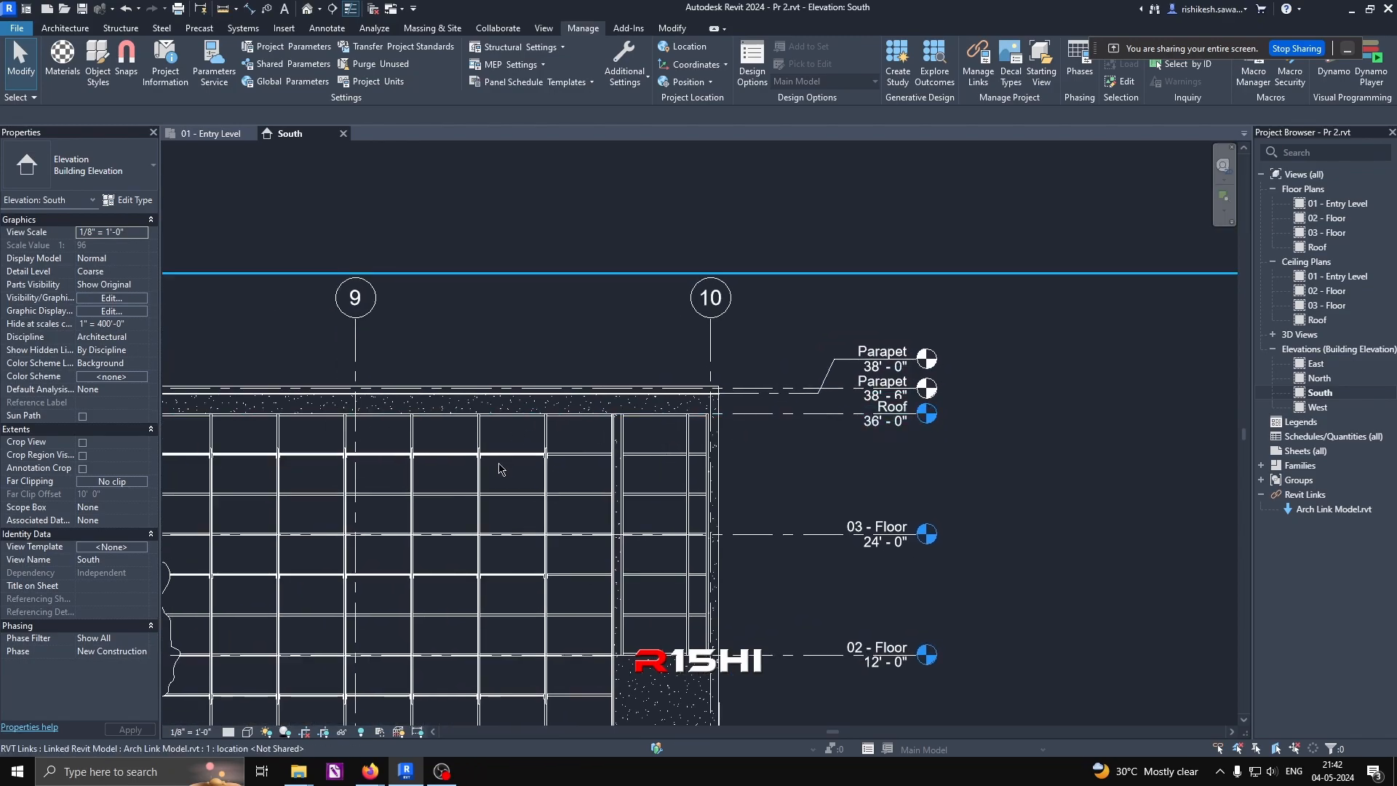
{"action": "scroll", "coordinate": [763, 398], "scroll_direction": "up", "scroll_amount": 2}
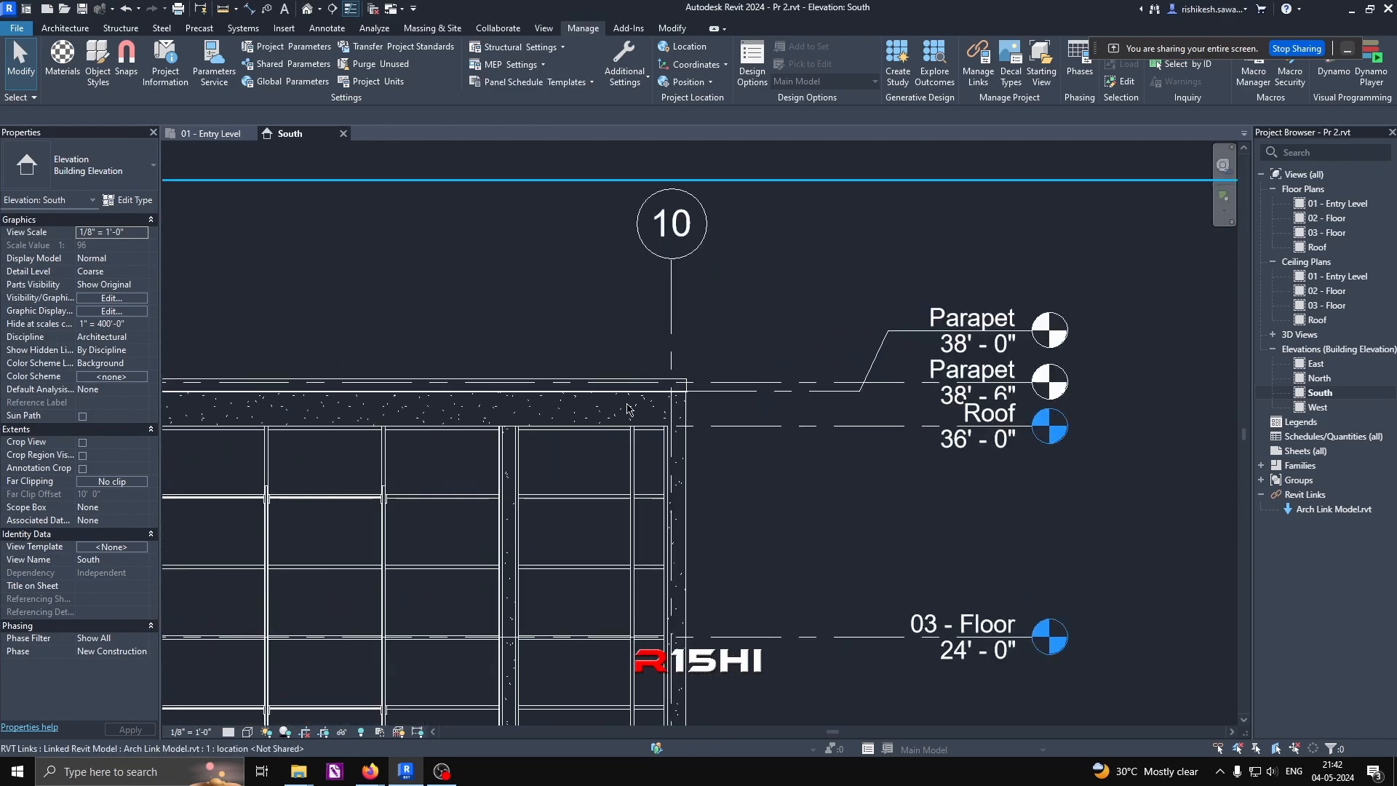
{"action": "middle_click_drag", "start_coordinate": [705, 509], "coordinate": [546, 507]}
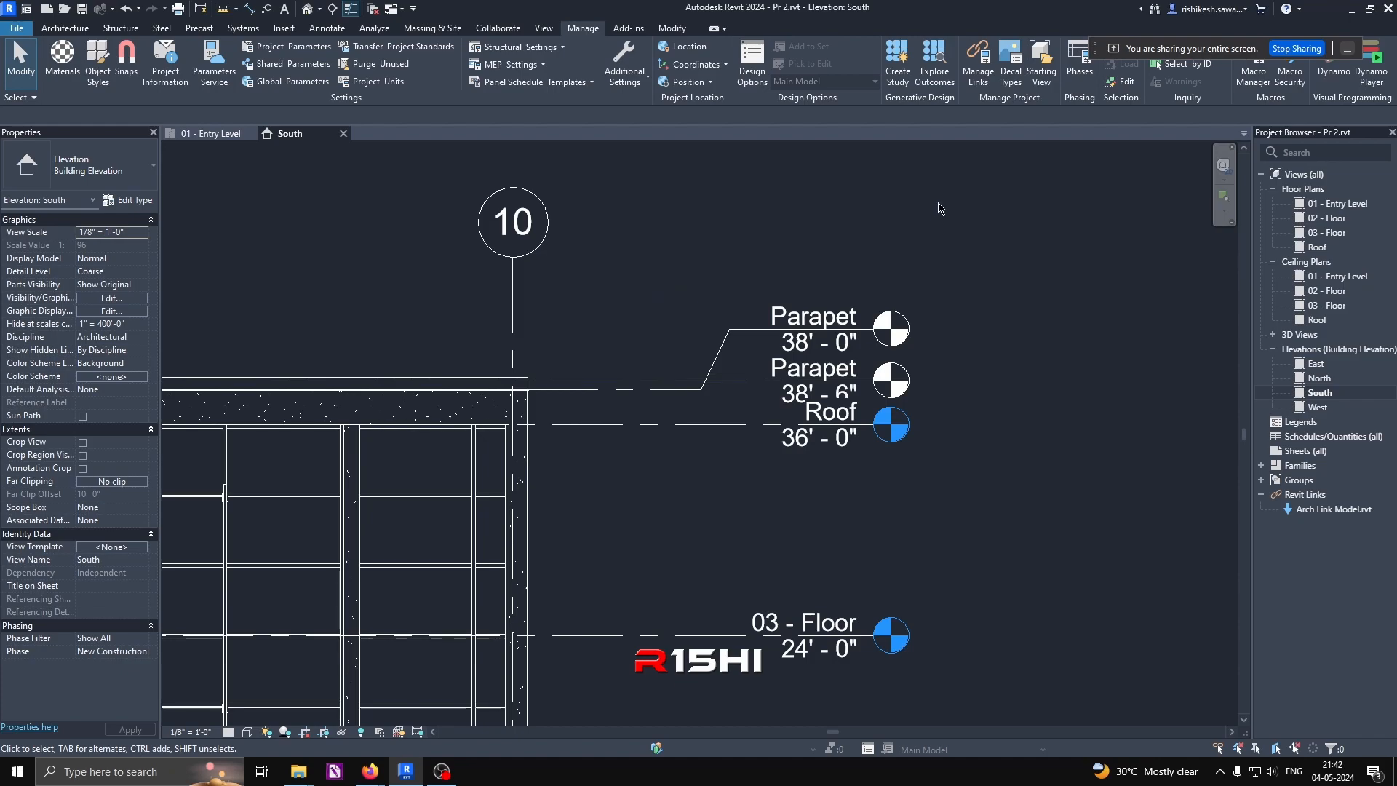
Step: Start a Coordination Review of the linked architectural model and enlarge the review window beside the South elevation
{"action": "left_click", "coordinate": [498, 27]}
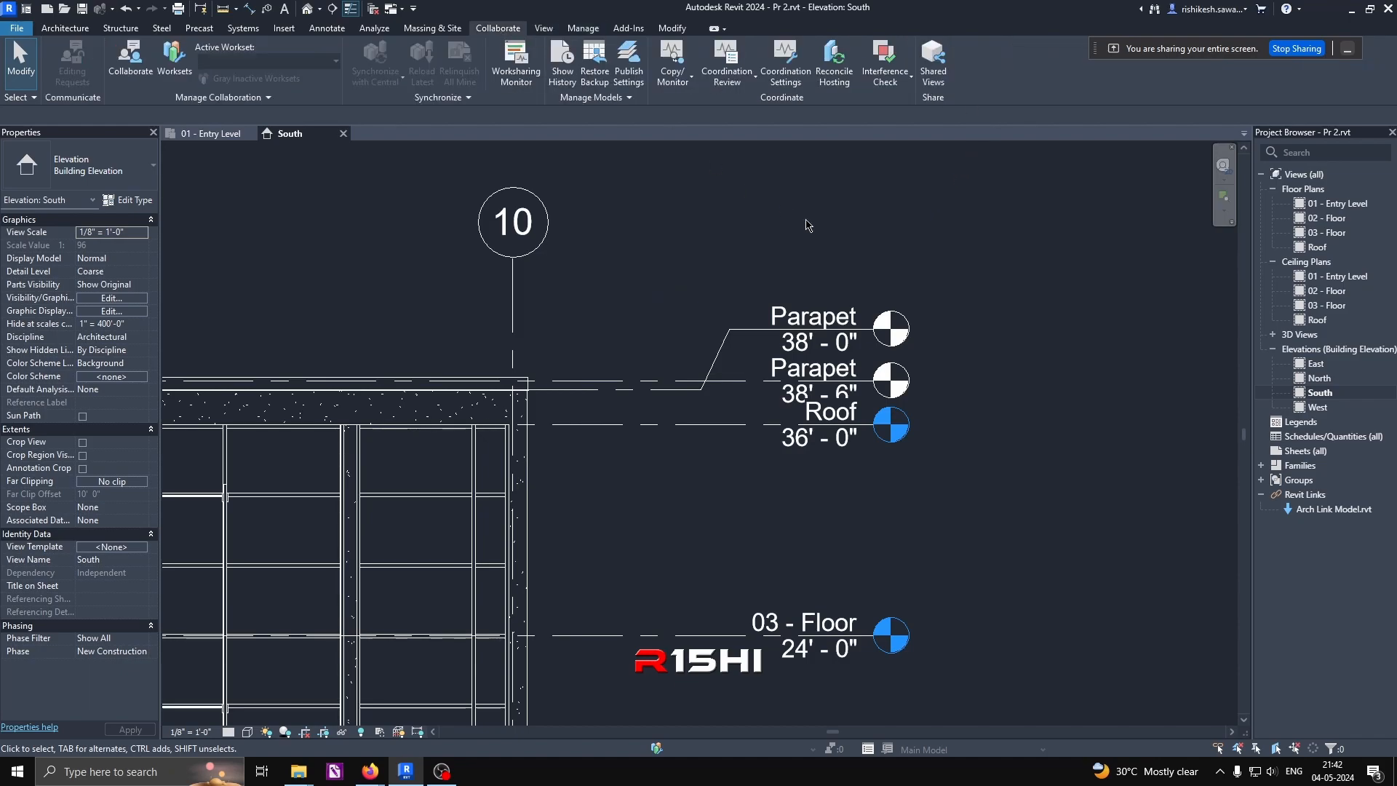
{"action": "left_click", "coordinate": [726, 62]}
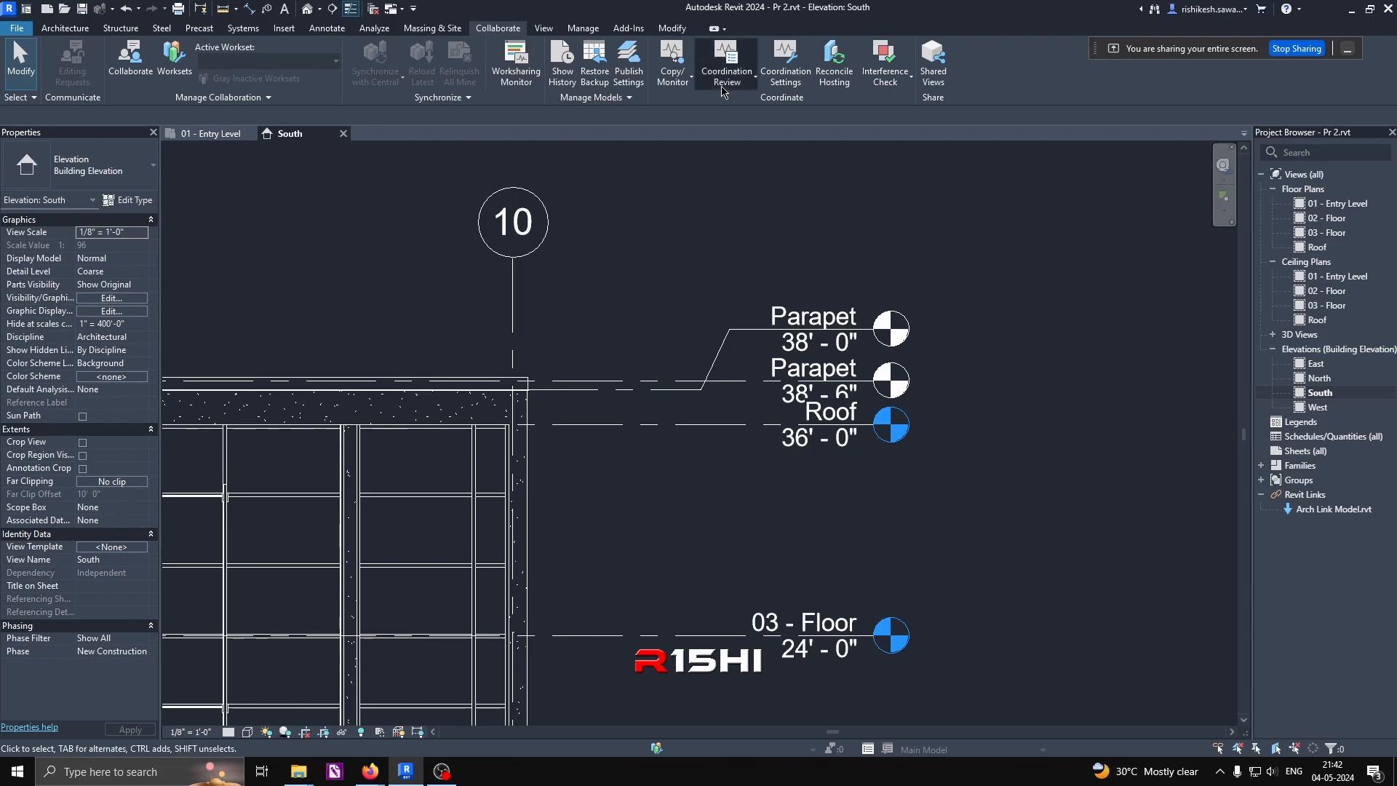
{"action": "left_click", "coordinate": [726, 136]}
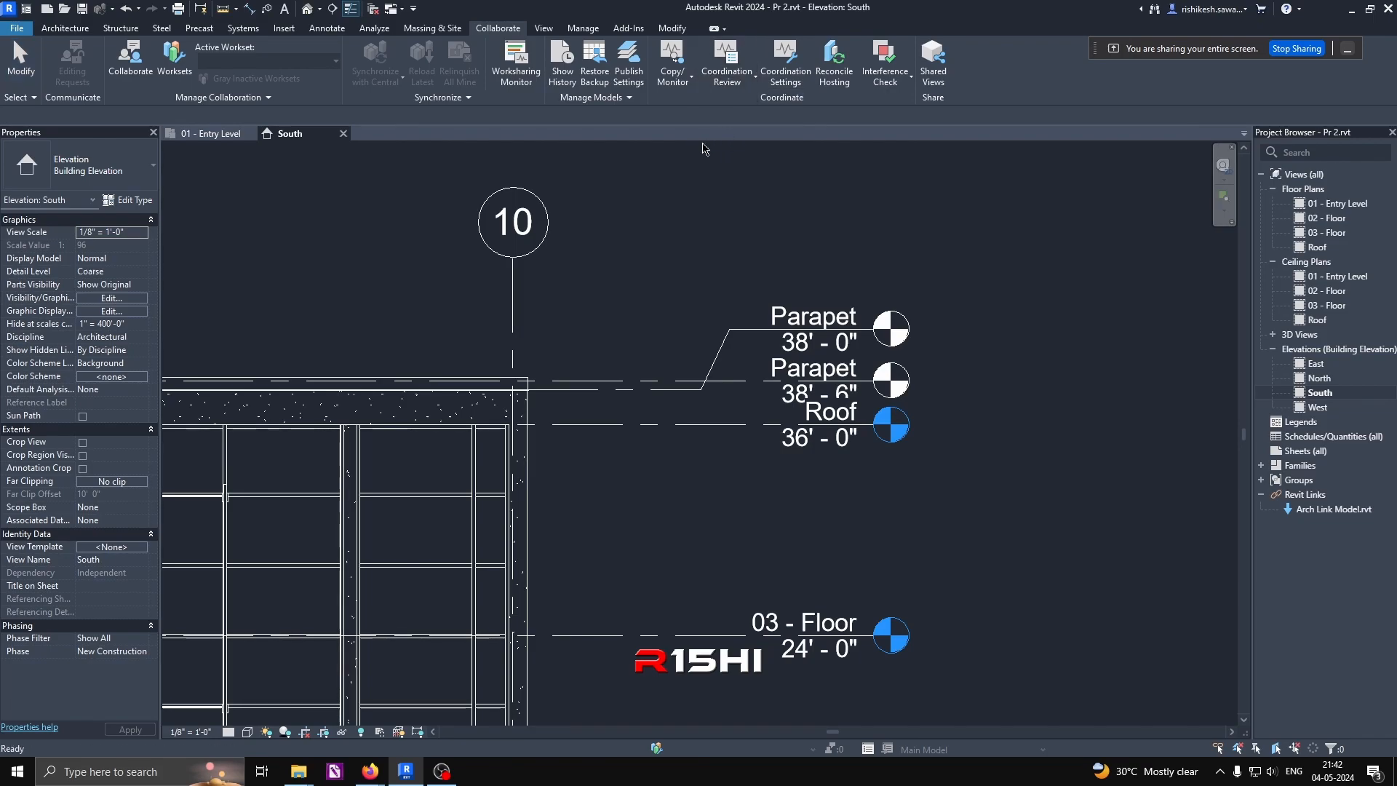
{"action": "scroll", "coordinate": [840, 299], "scroll_direction": "down", "scroll_amount": 4}
{"action": "left_click", "coordinate": [837, 316]}
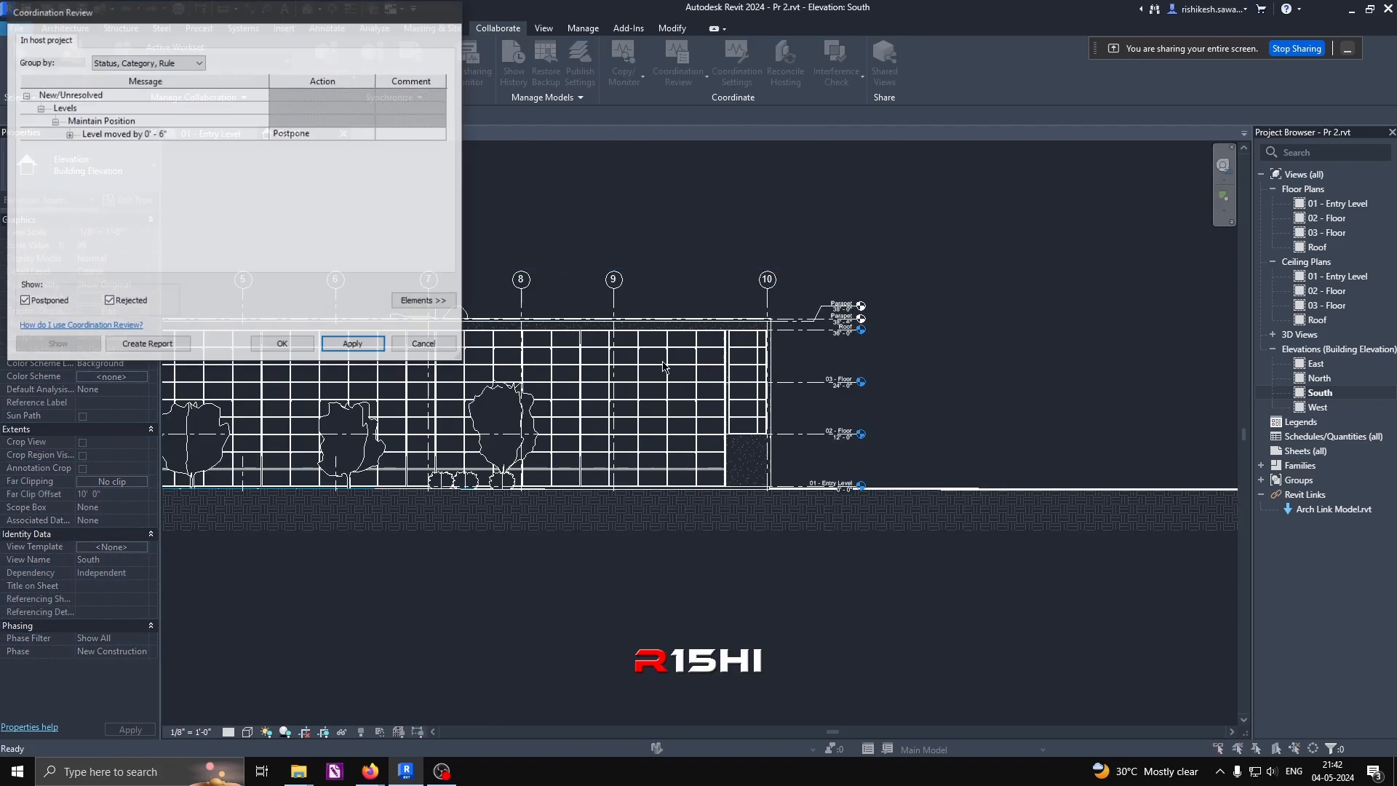
{"action": "left_click_drag", "start_coordinate": [225, 19], "coordinate": [954, 164]}
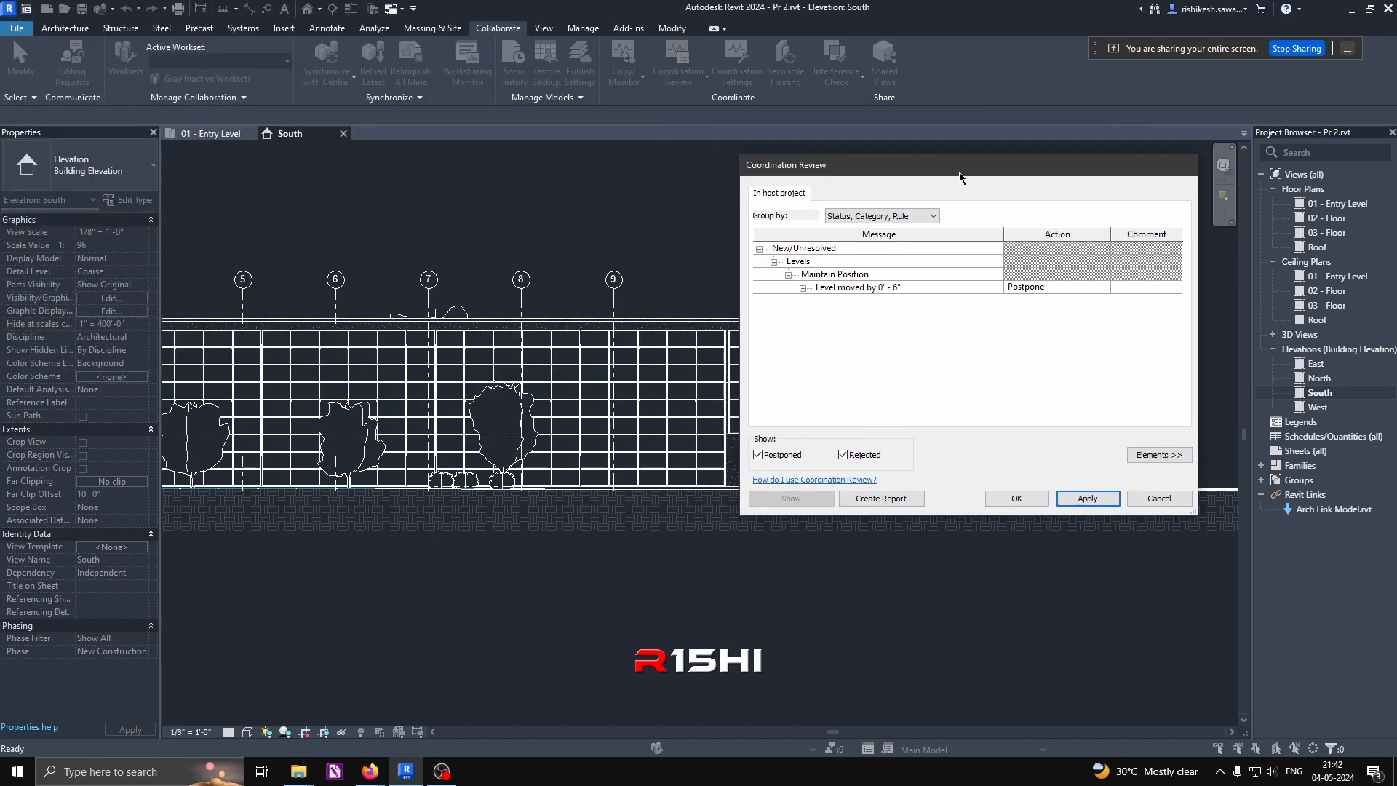
{"action": "left_click_drag", "start_coordinate": [1200, 518], "coordinate": [1284, 635]}
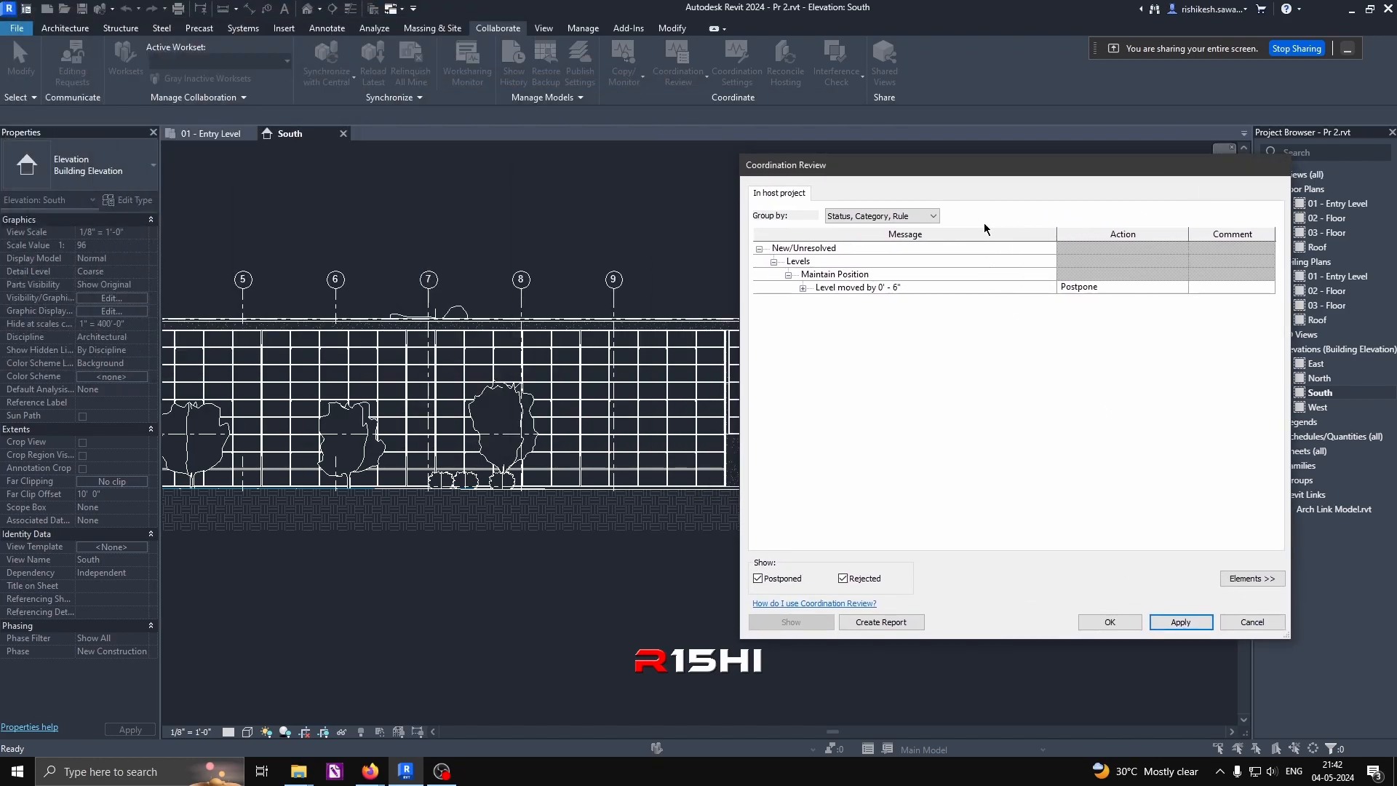
{"action": "left_click_drag", "start_coordinate": [983, 166], "coordinate": [865, 160]}
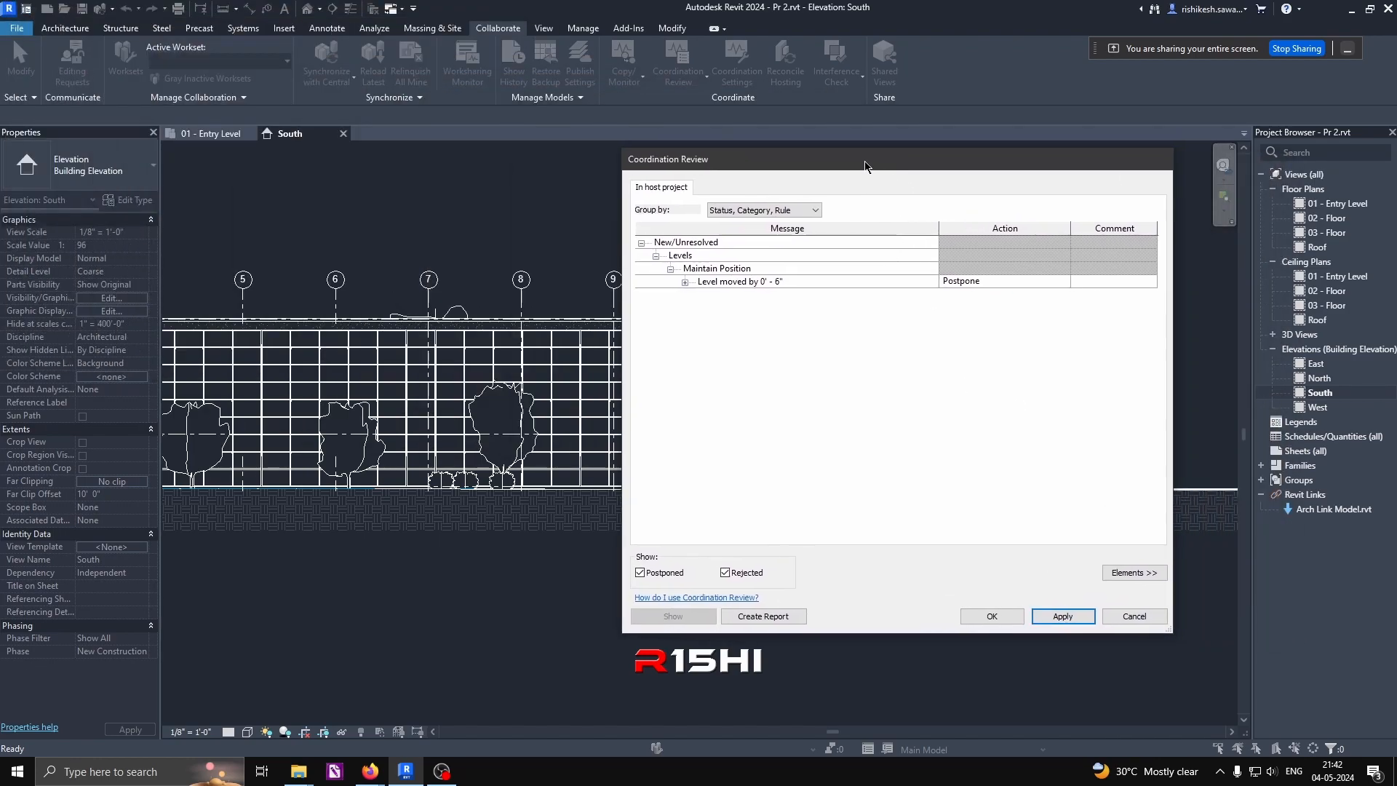
Step: Expand the "Level moved by 0' - 6"" message and examine the linked and host Parapet levels it refers to
{"action": "left_click", "coordinate": [685, 282]}
{"action": "left_click", "coordinate": [685, 282]}
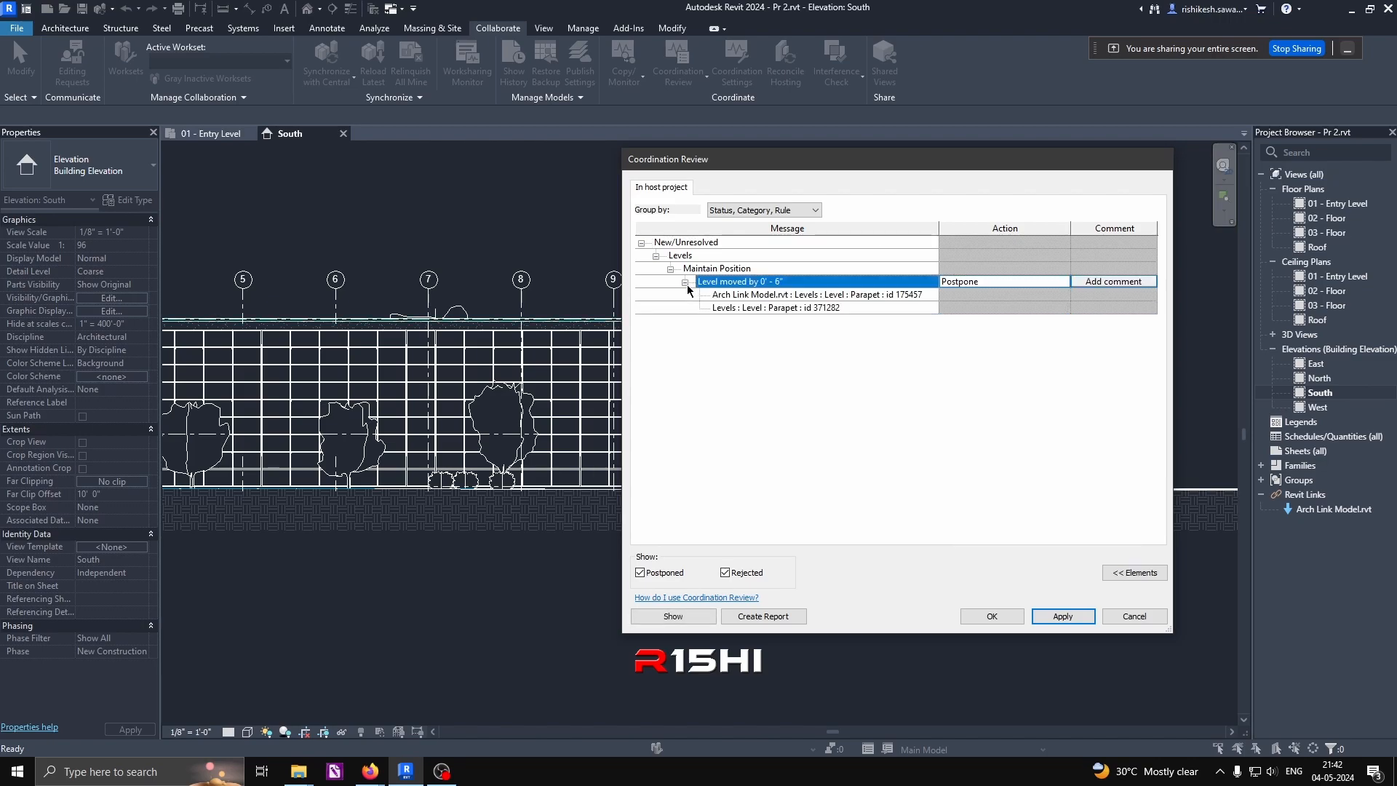
{"action": "left_click", "coordinate": [775, 296]}
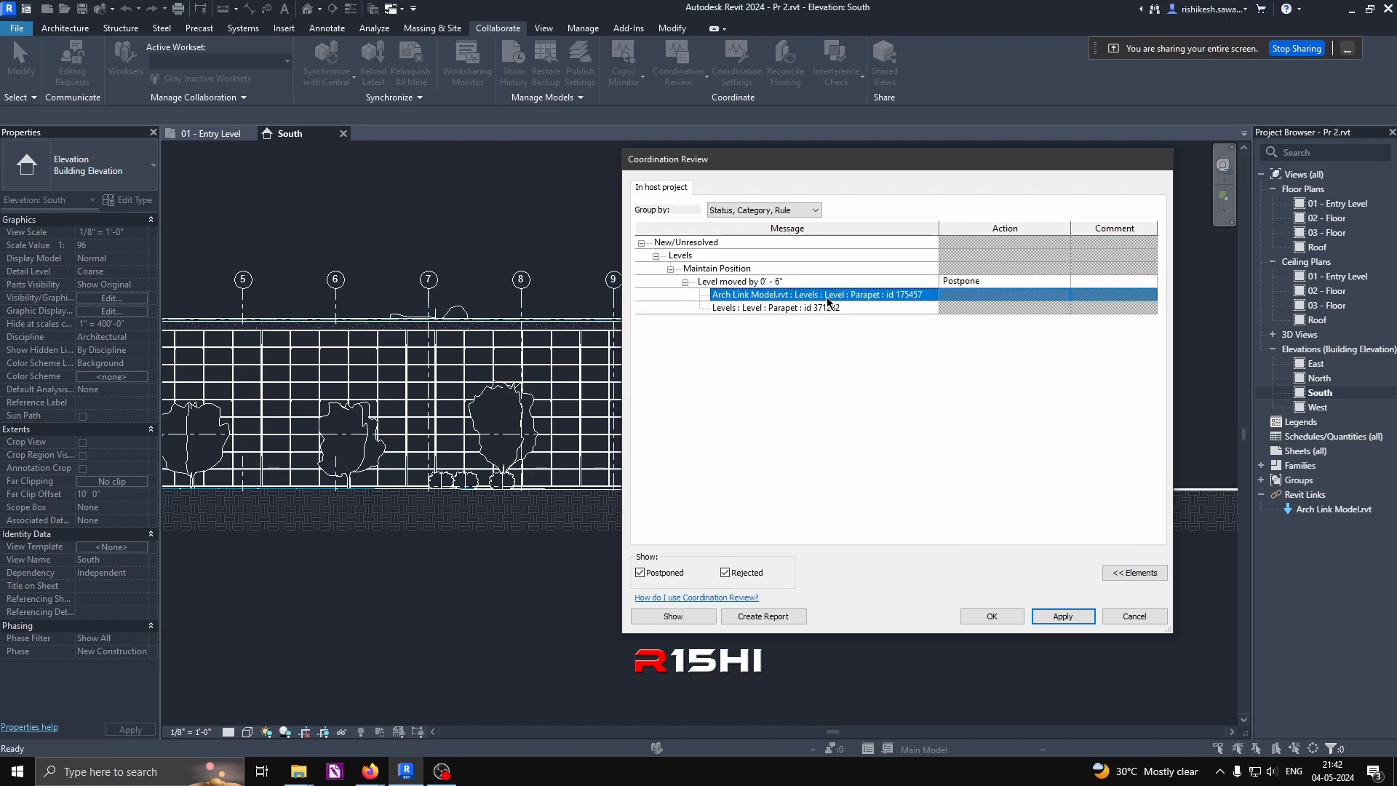
{"action": "left_click", "coordinate": [802, 308]}
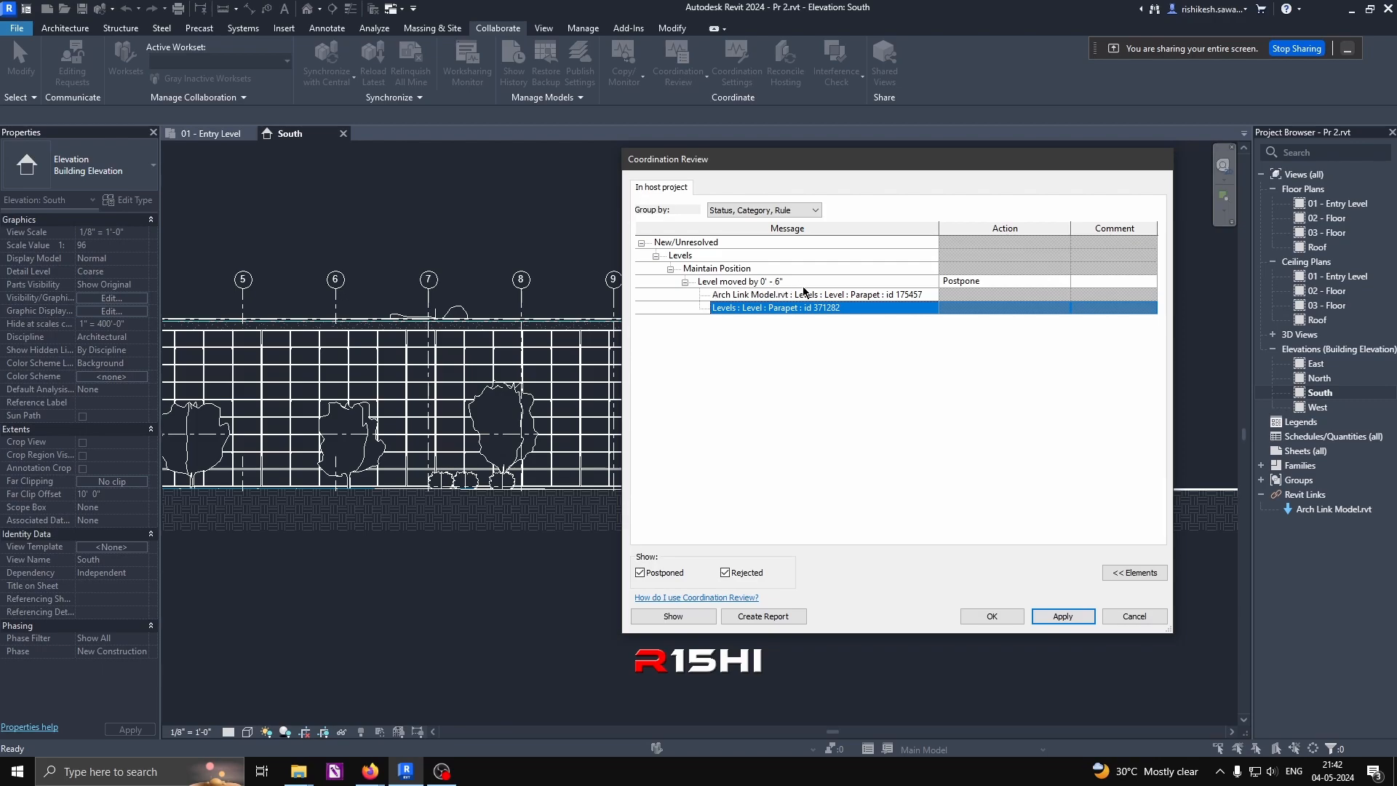
{"action": "left_click_drag", "start_coordinate": [847, 165], "coordinate": [623, 299]}
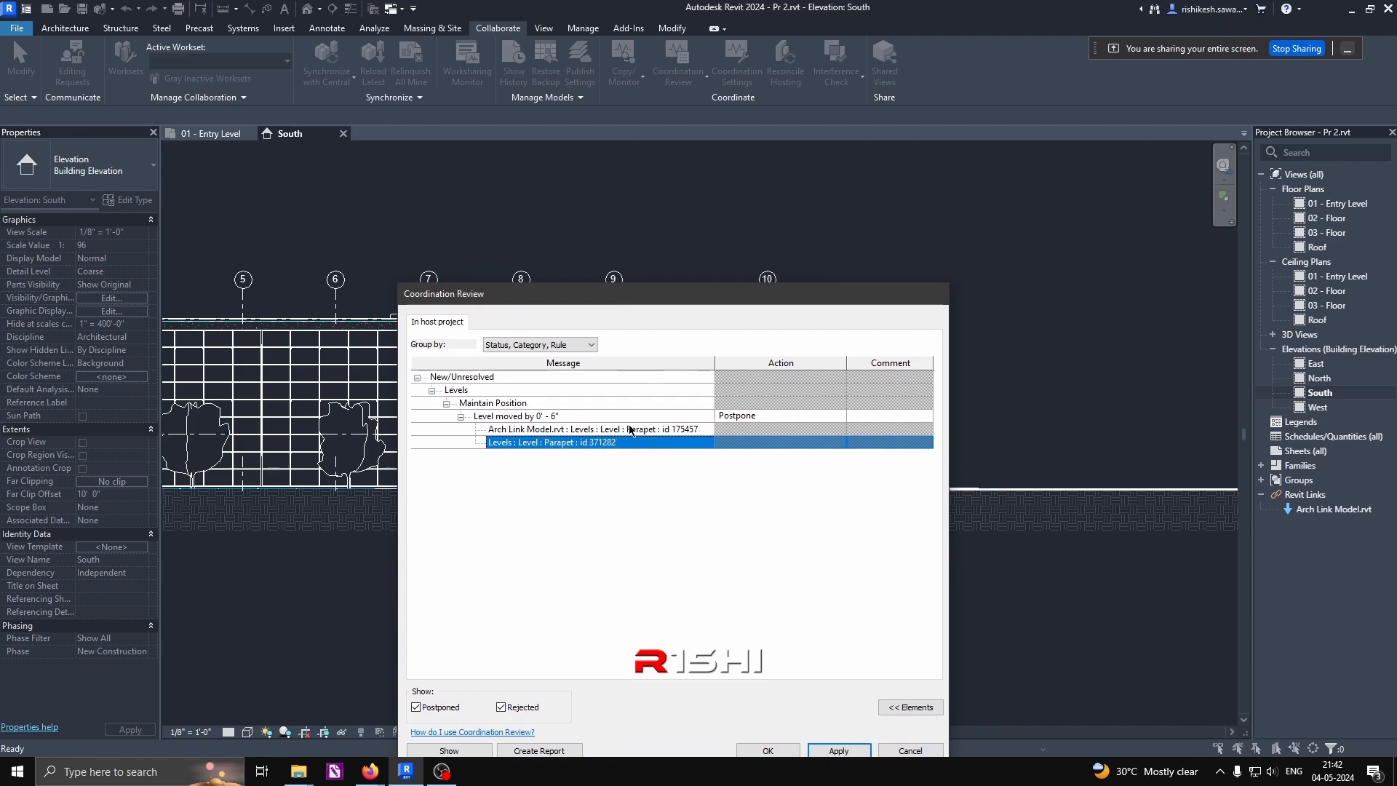
Step: Examine the action and comment entries for the moved-level message, cancelling the blank comment
{"action": "left_click", "coordinate": [821, 412]}
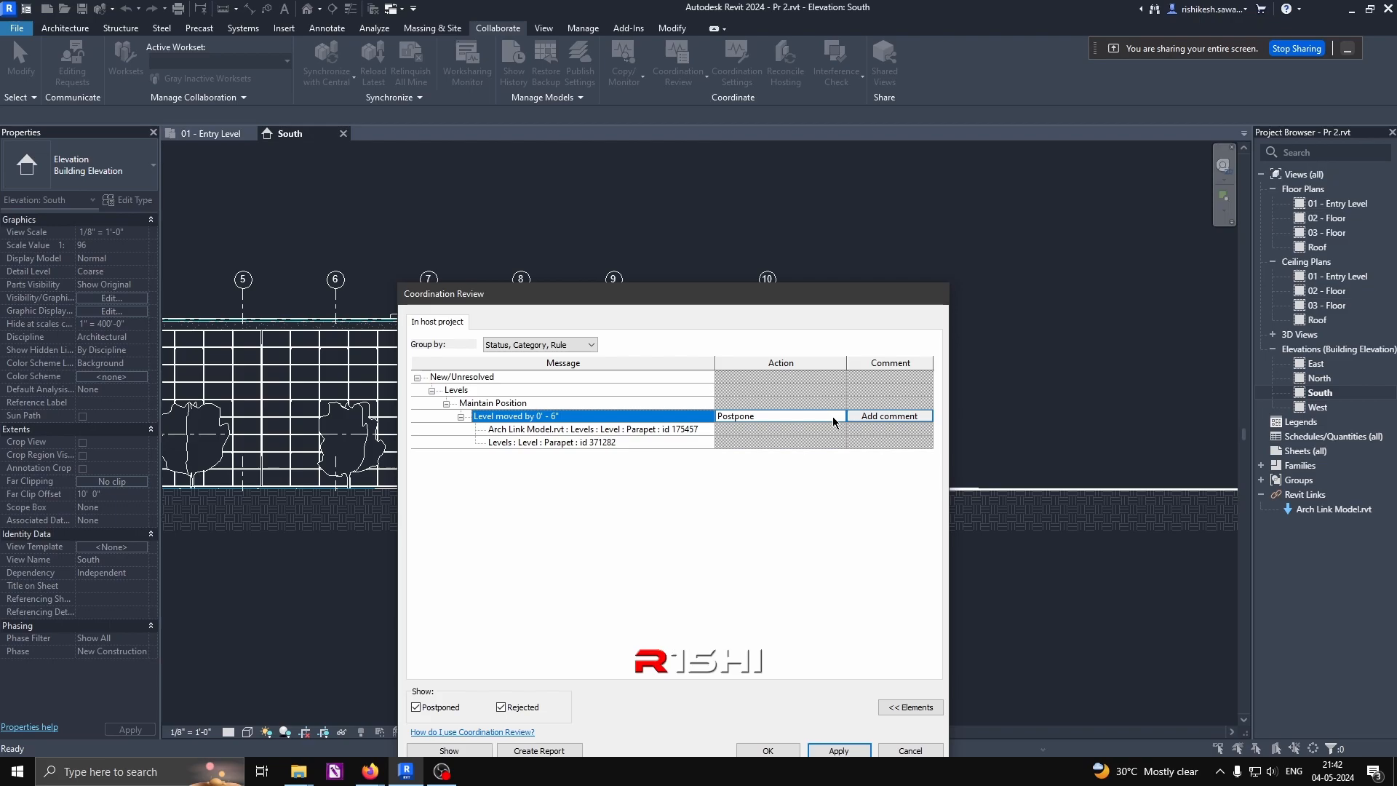
{"action": "left_click", "coordinate": [834, 416]}
{"action": "left_click", "coordinate": [839, 750]}
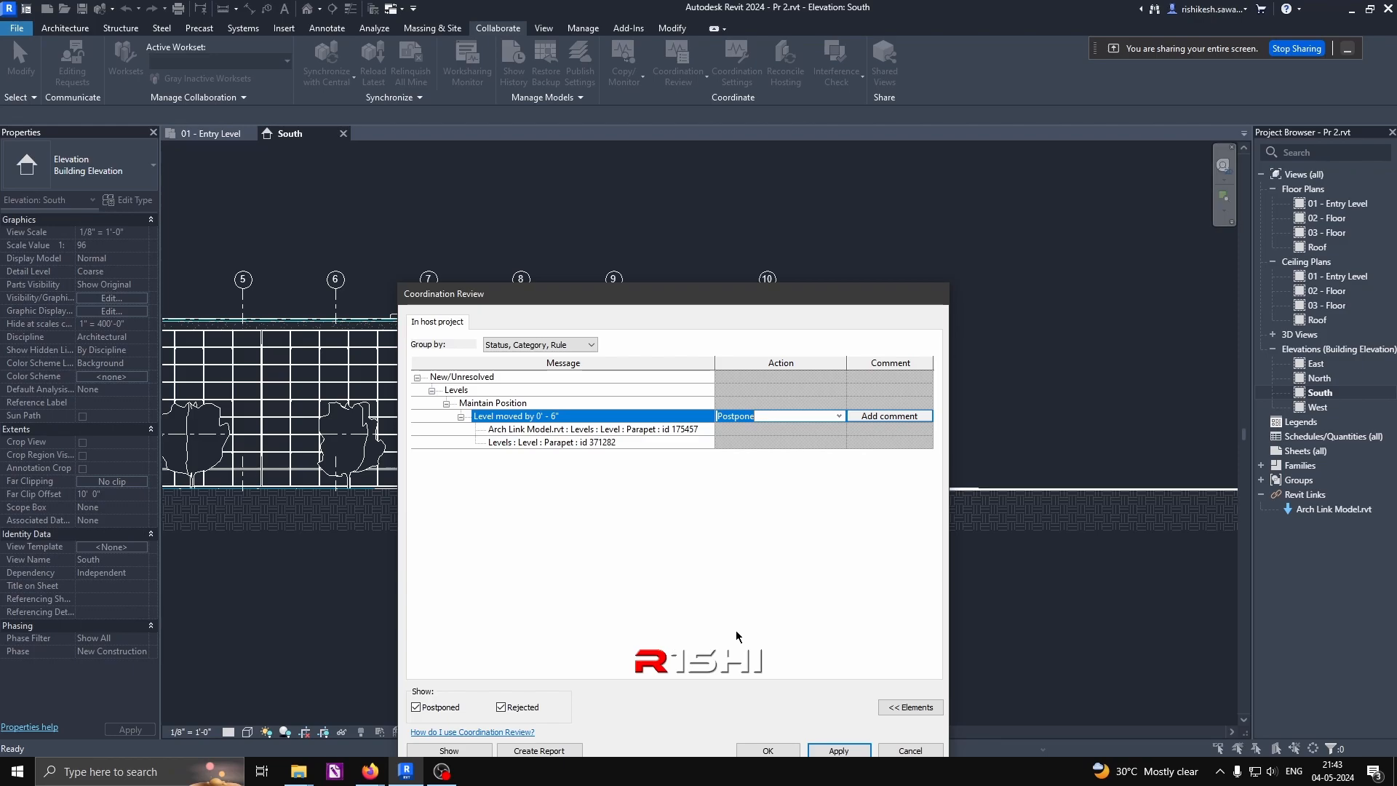
{"action": "left_click", "coordinate": [852, 418]}
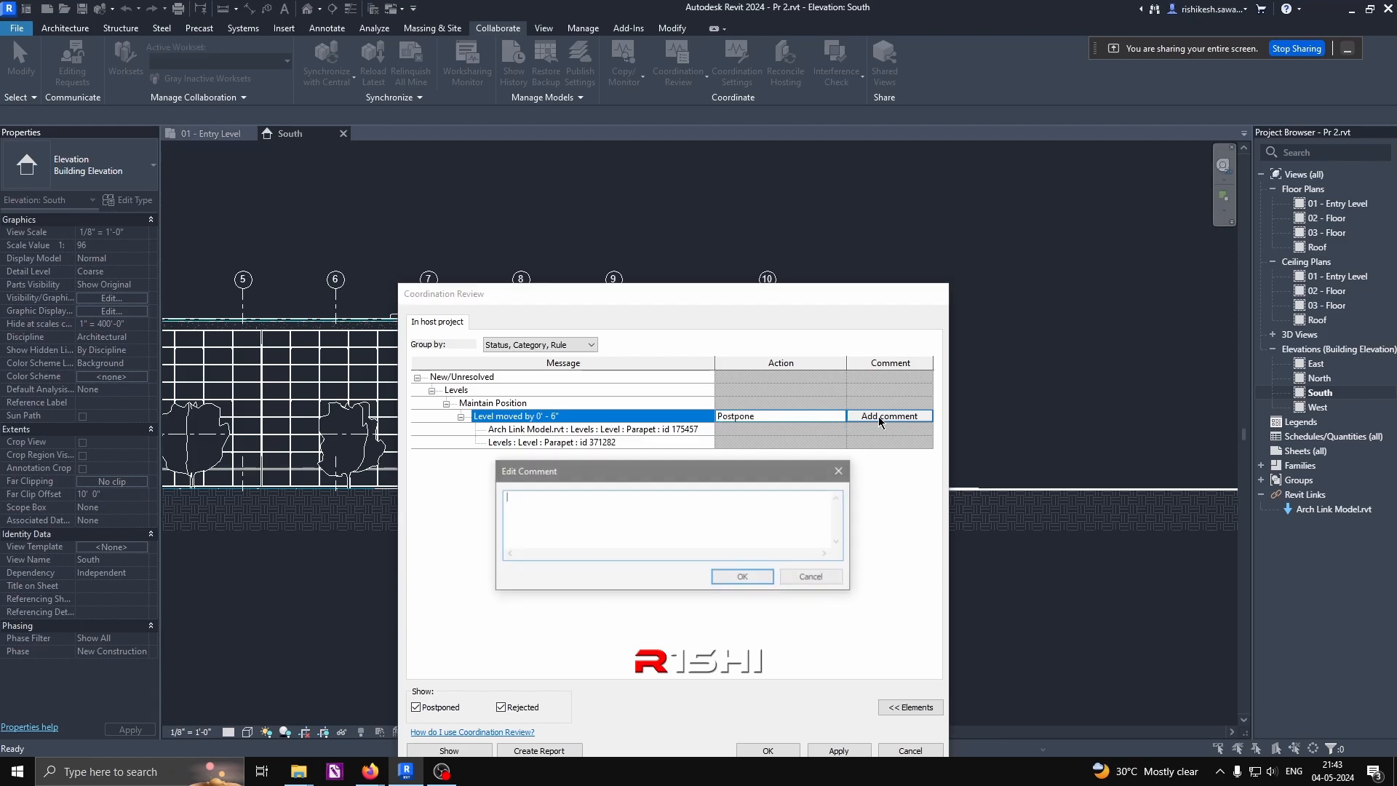
{"action": "left_click", "coordinate": [813, 577]}
{"action": "left_click", "coordinate": [840, 416]}
{"action": "left_click", "coordinate": [779, 304]}
Step: Compare the available review actions against the two Parapet levels near grid 10 in the South elevation
{"action": "left_click_drag", "start_coordinate": [775, 300], "coordinate": [959, 526]}
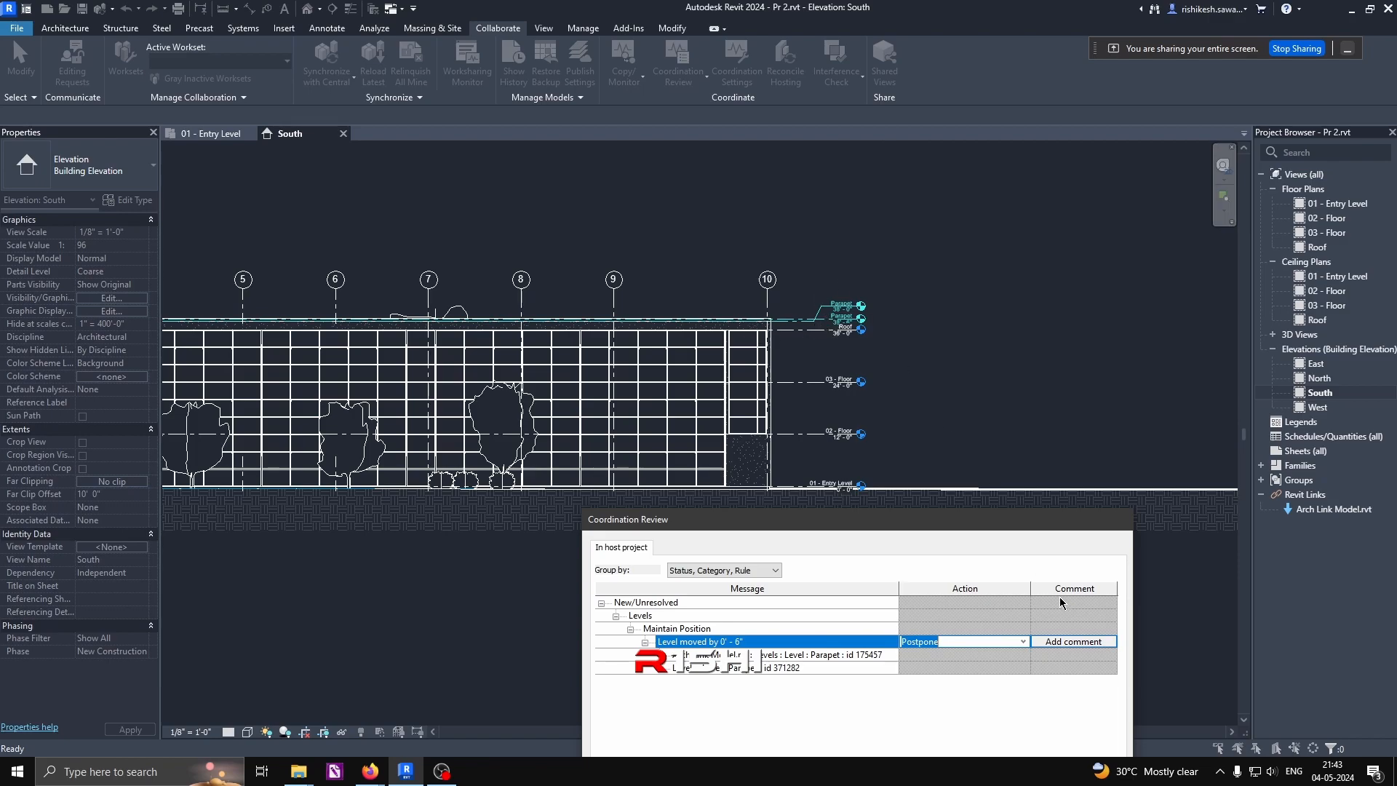
{"action": "left_click", "coordinate": [1023, 642]}
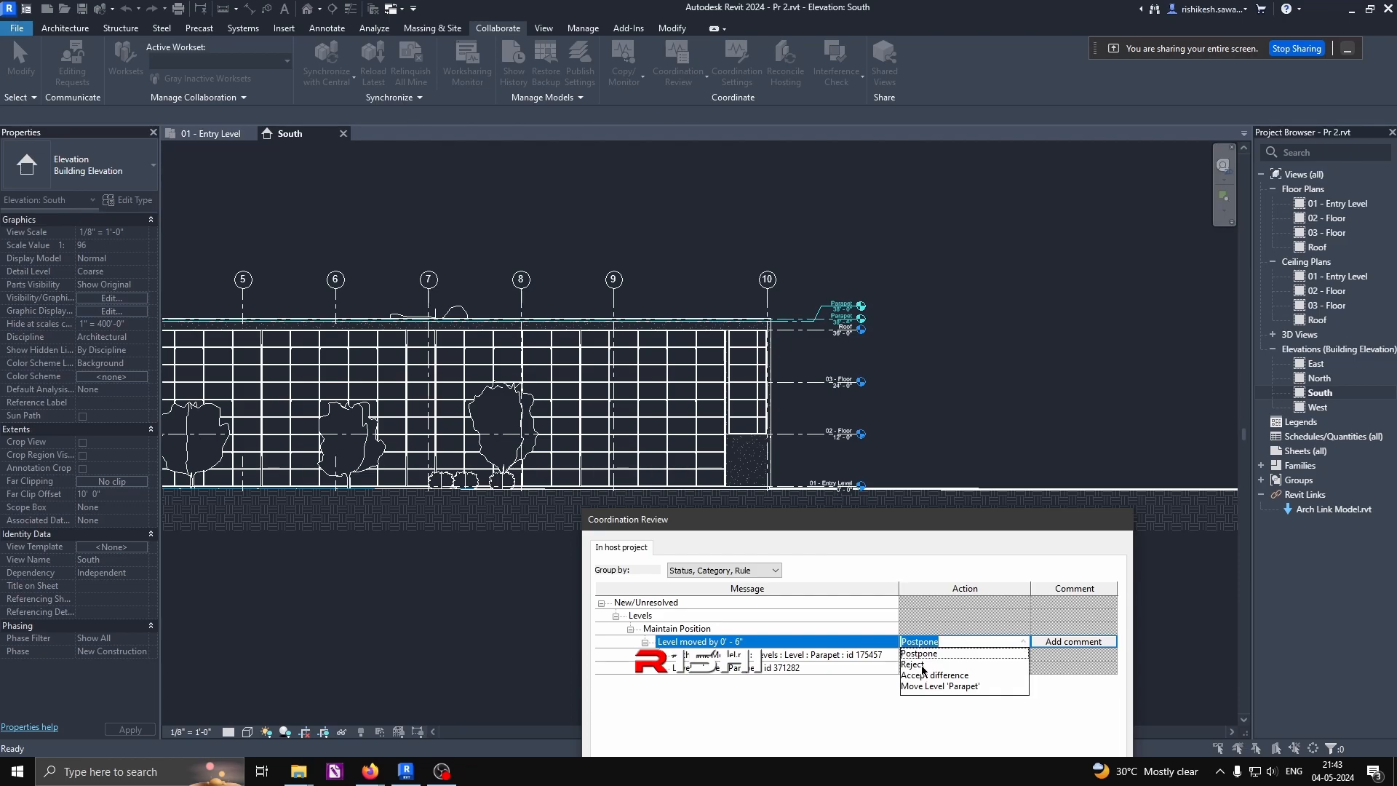
{"action": "left_click", "coordinate": [936, 538]}
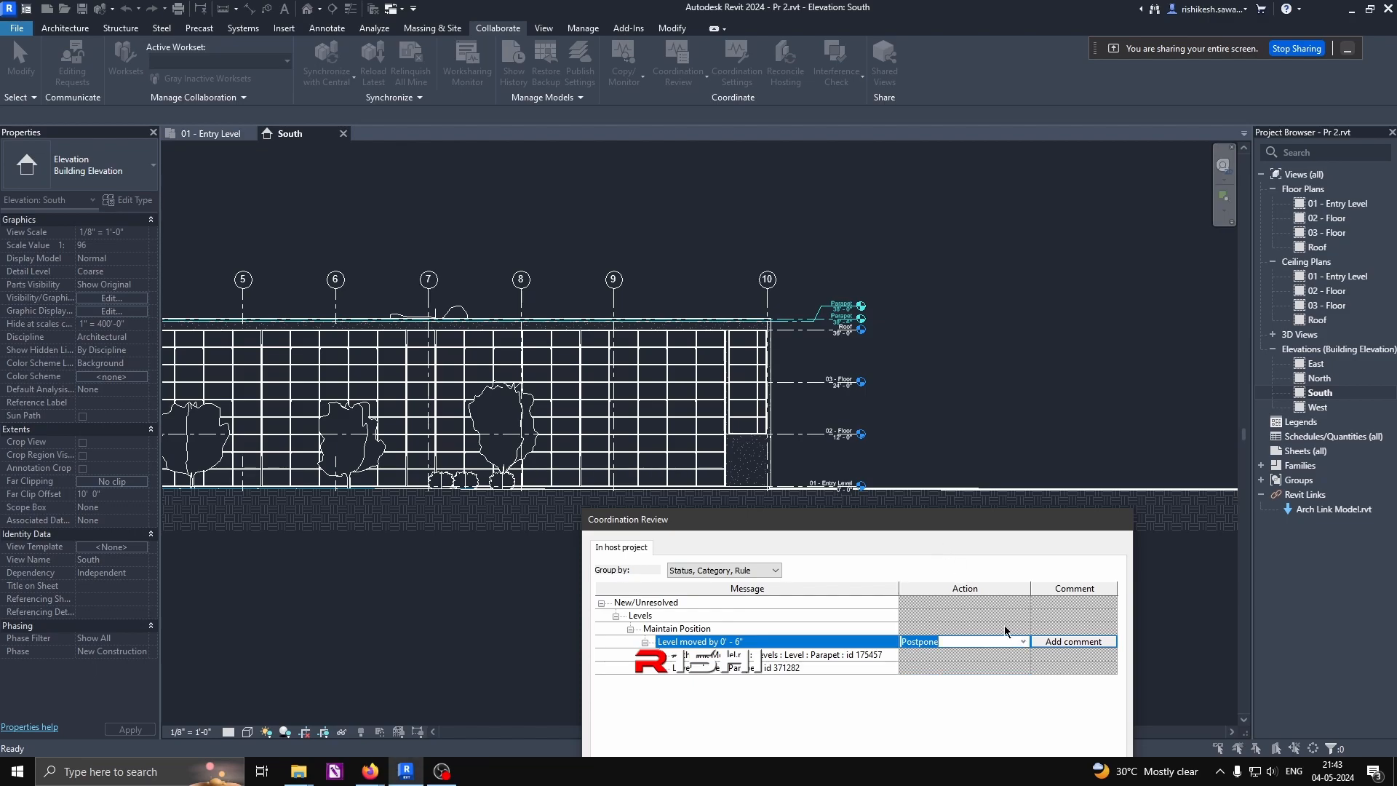
{"action": "left_click_drag", "start_coordinate": [897, 530], "coordinate": [812, 388]}
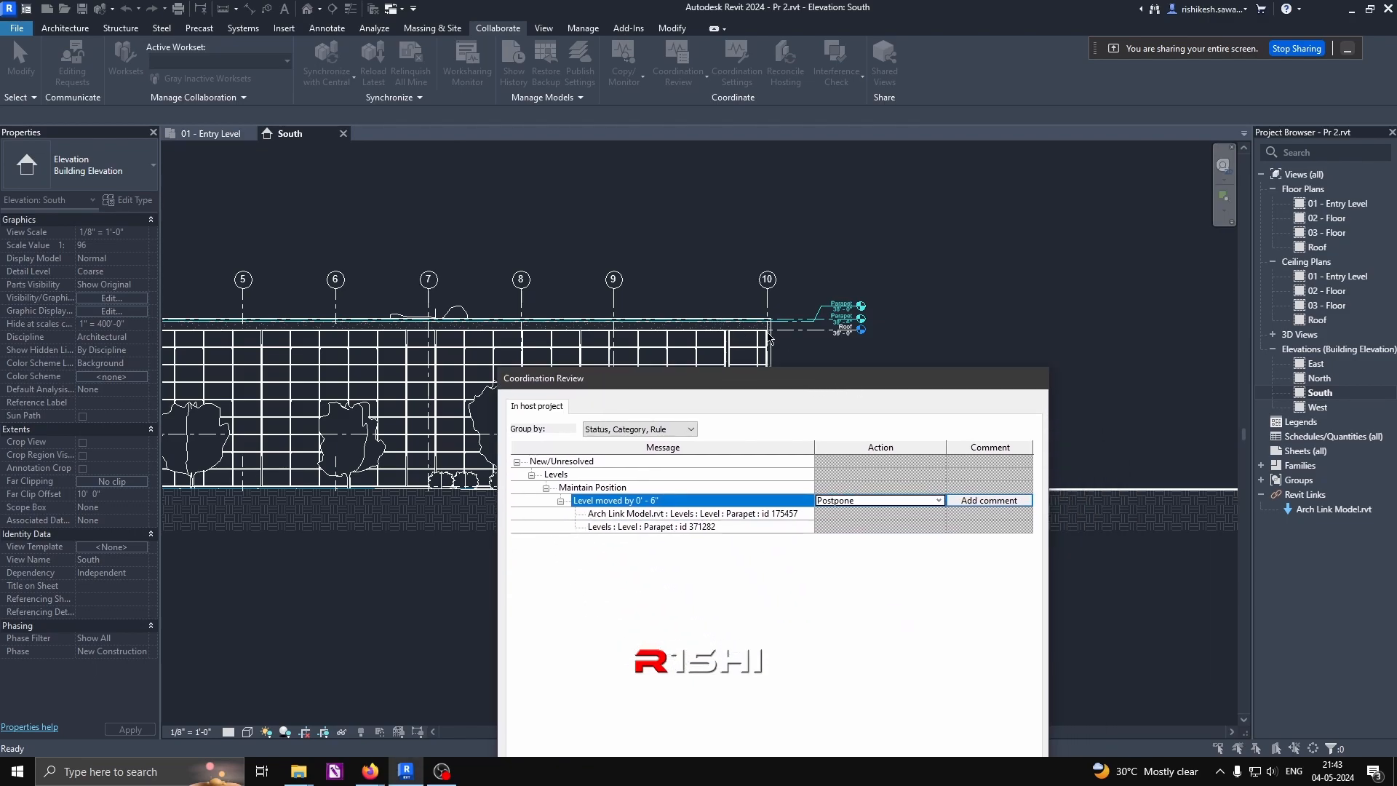
{"action": "scroll", "coordinate": [827, 320], "scroll_direction": "up", "scroll_amount": 5}
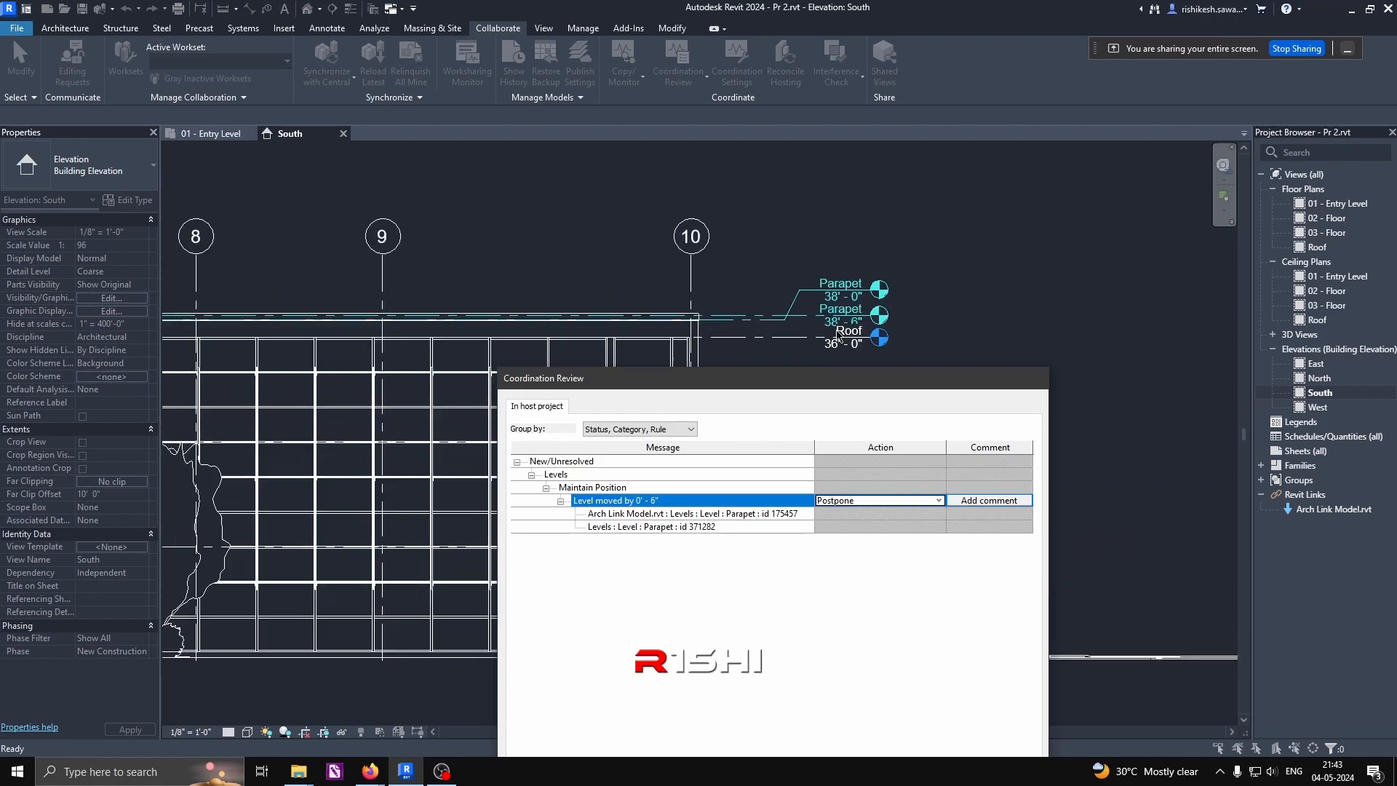
{"action": "left_click", "coordinate": [942, 499]}
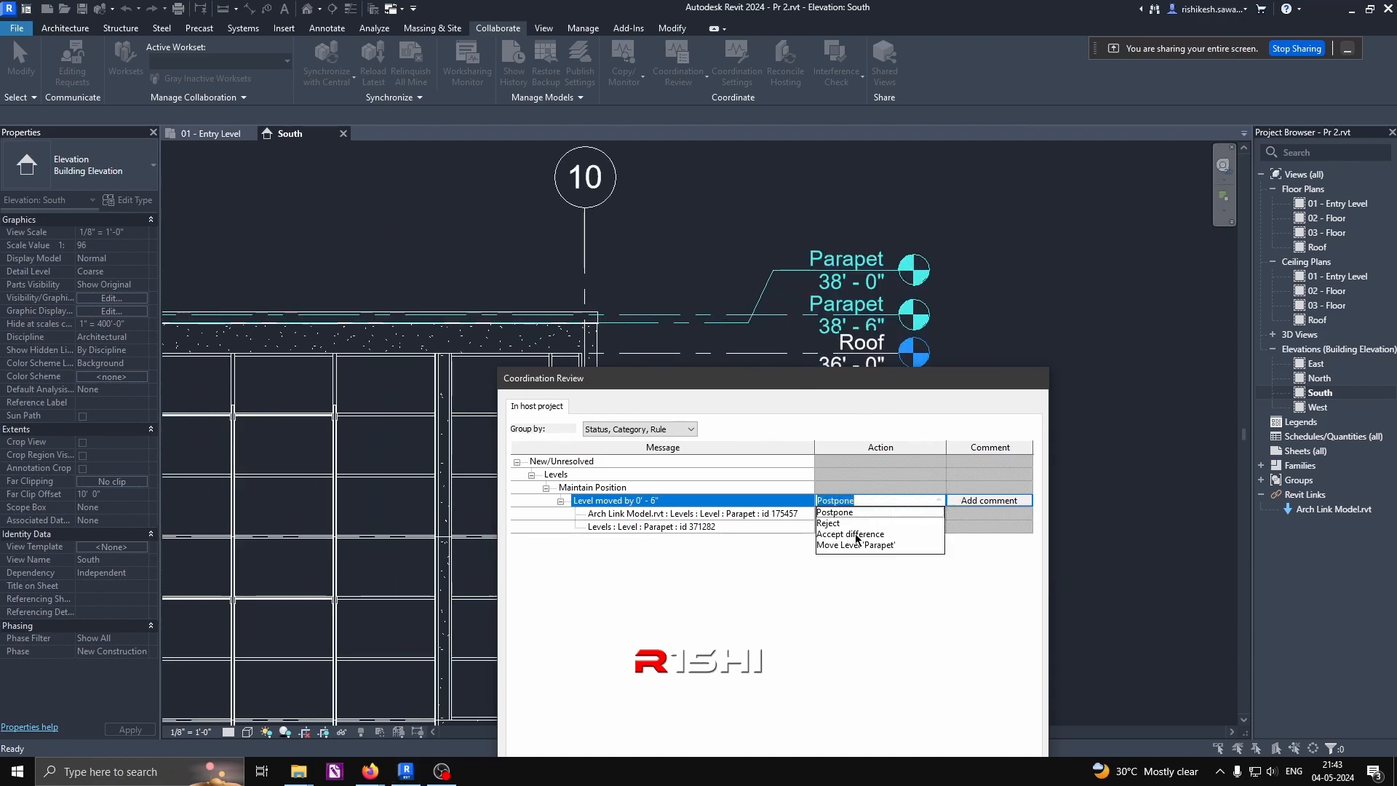
{"action": "left_click", "coordinate": [750, 430]}
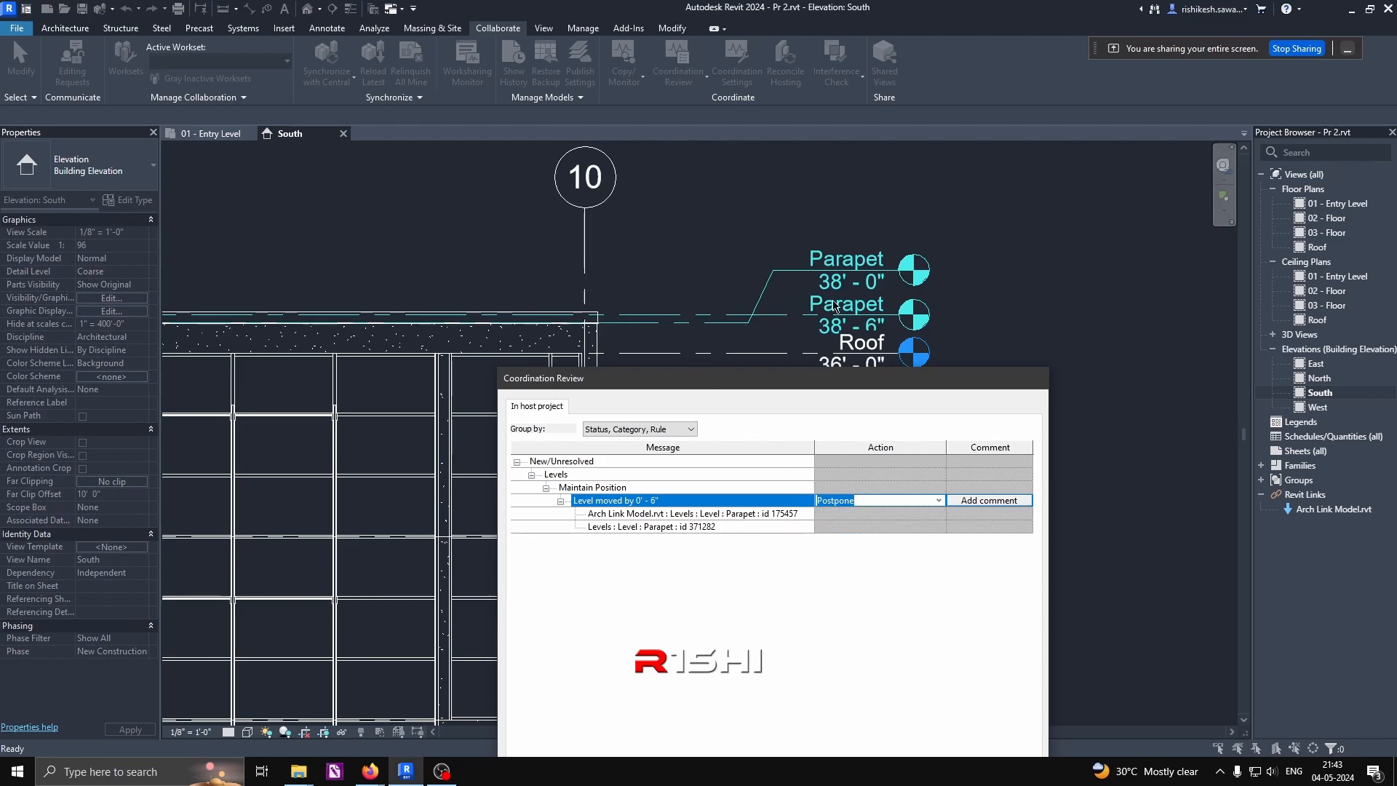
Step: Resolve the moved-level message with the Move Level 'Parapet' action, apply it and close the Coordination Review
{"action": "left_click", "coordinate": [941, 501]}
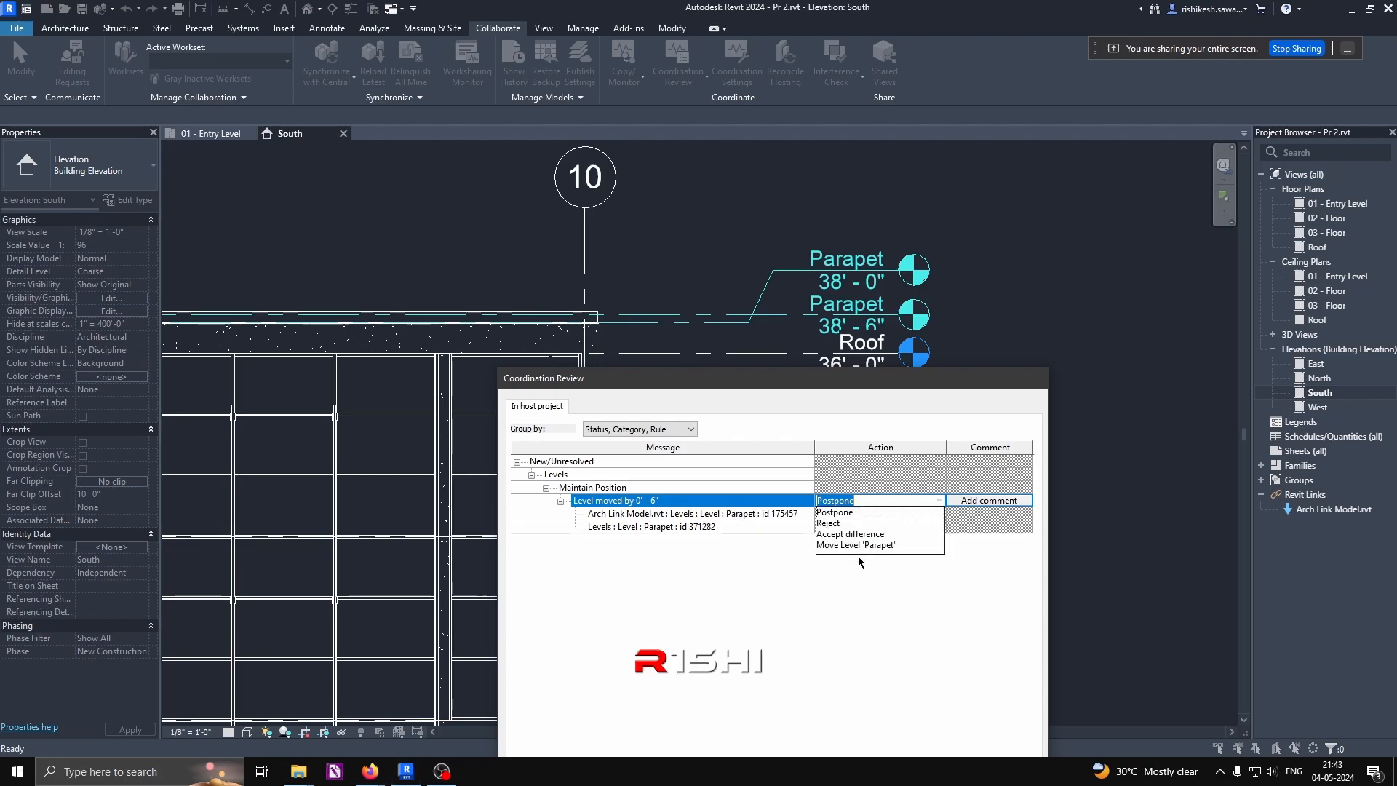
{"action": "left_click", "coordinate": [847, 546]}
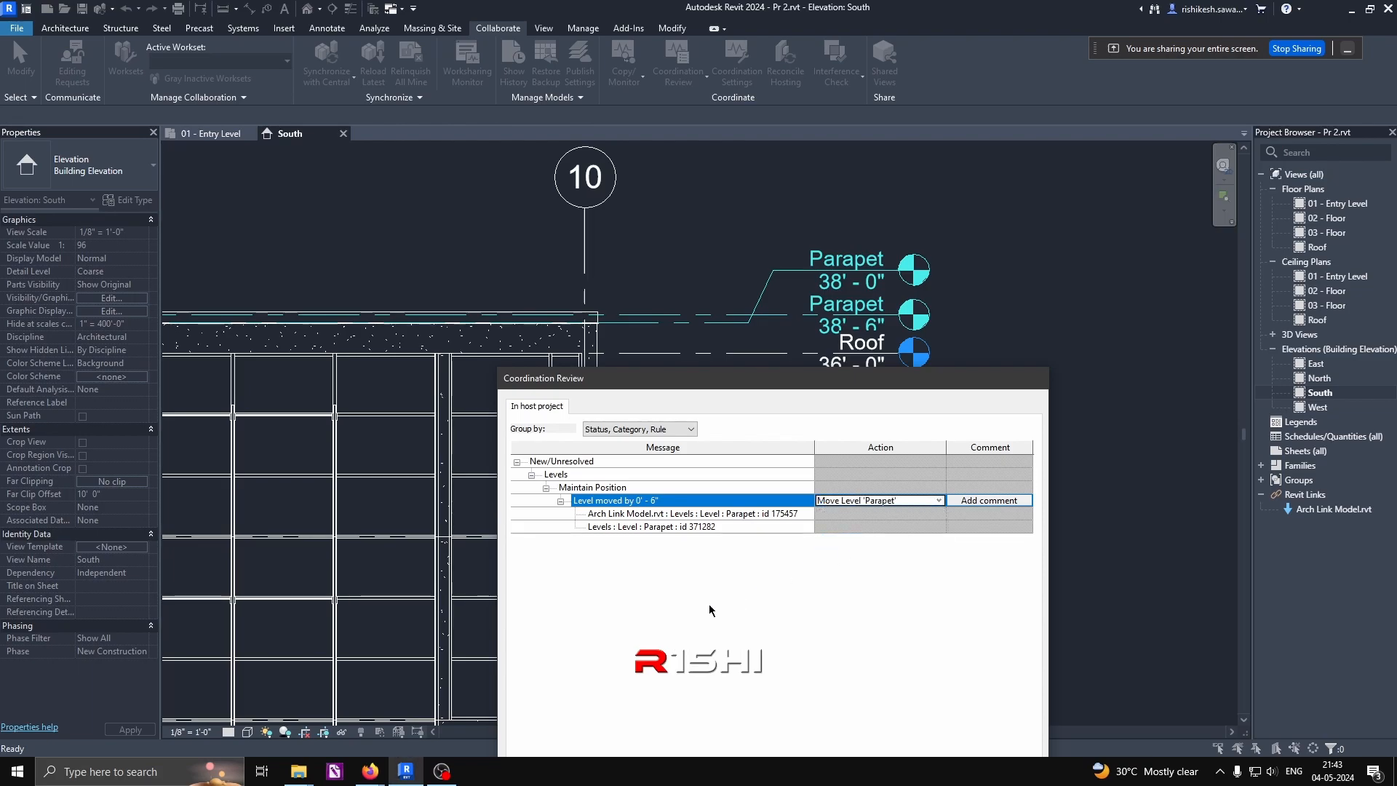
{"action": "left_click_drag", "start_coordinate": [852, 383], "coordinate": [831, 184]}
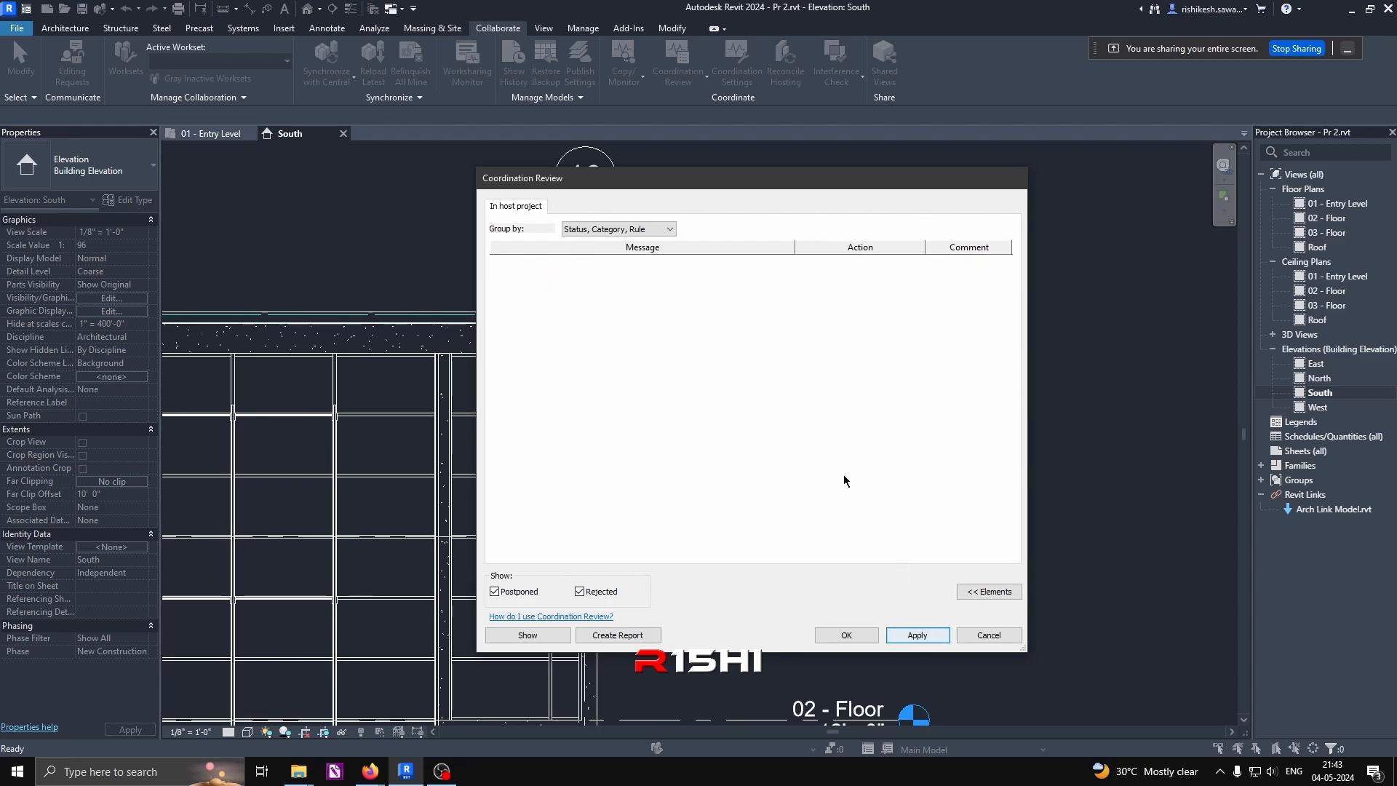
{"action": "left_click_drag", "start_coordinate": [774, 186], "coordinate": [860, 178]}
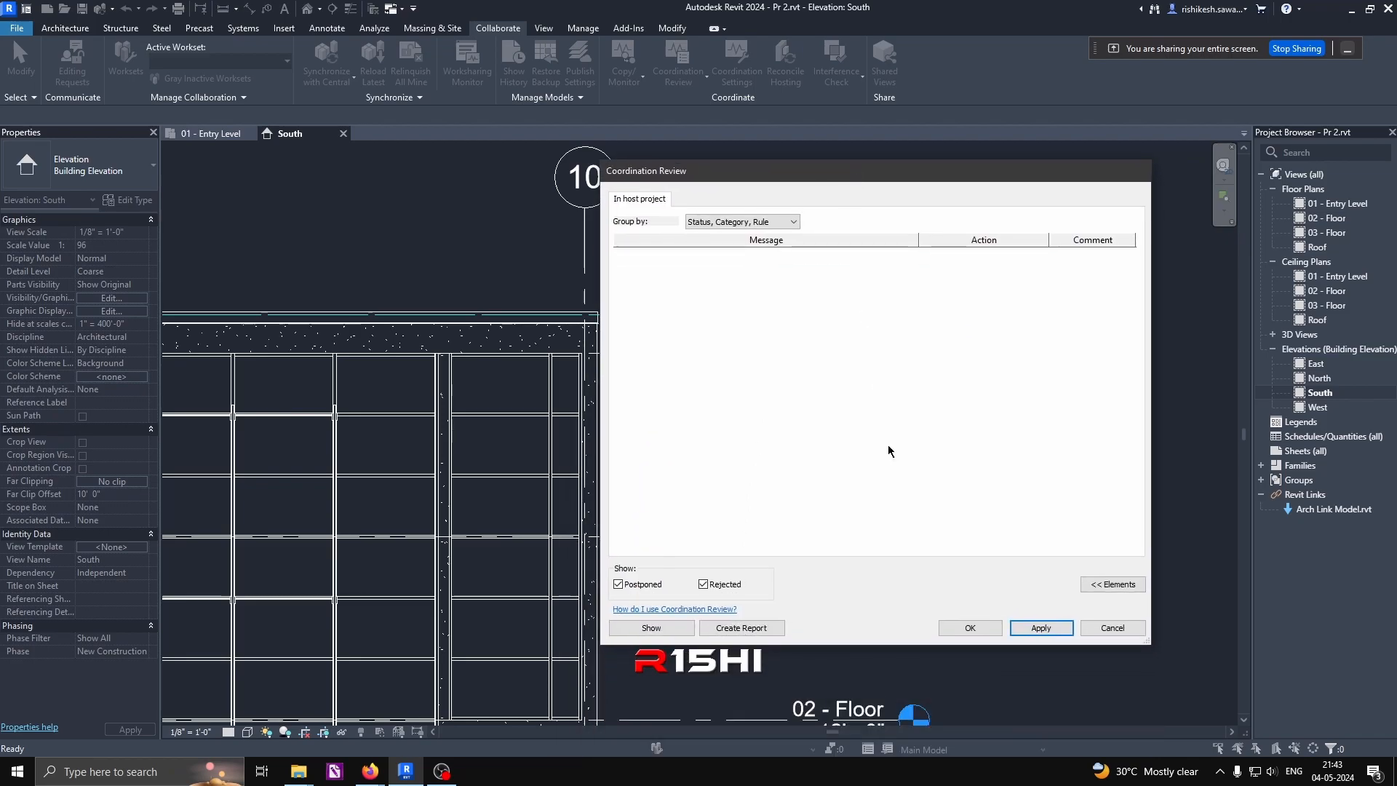
{"action": "left_click", "coordinate": [968, 629]}
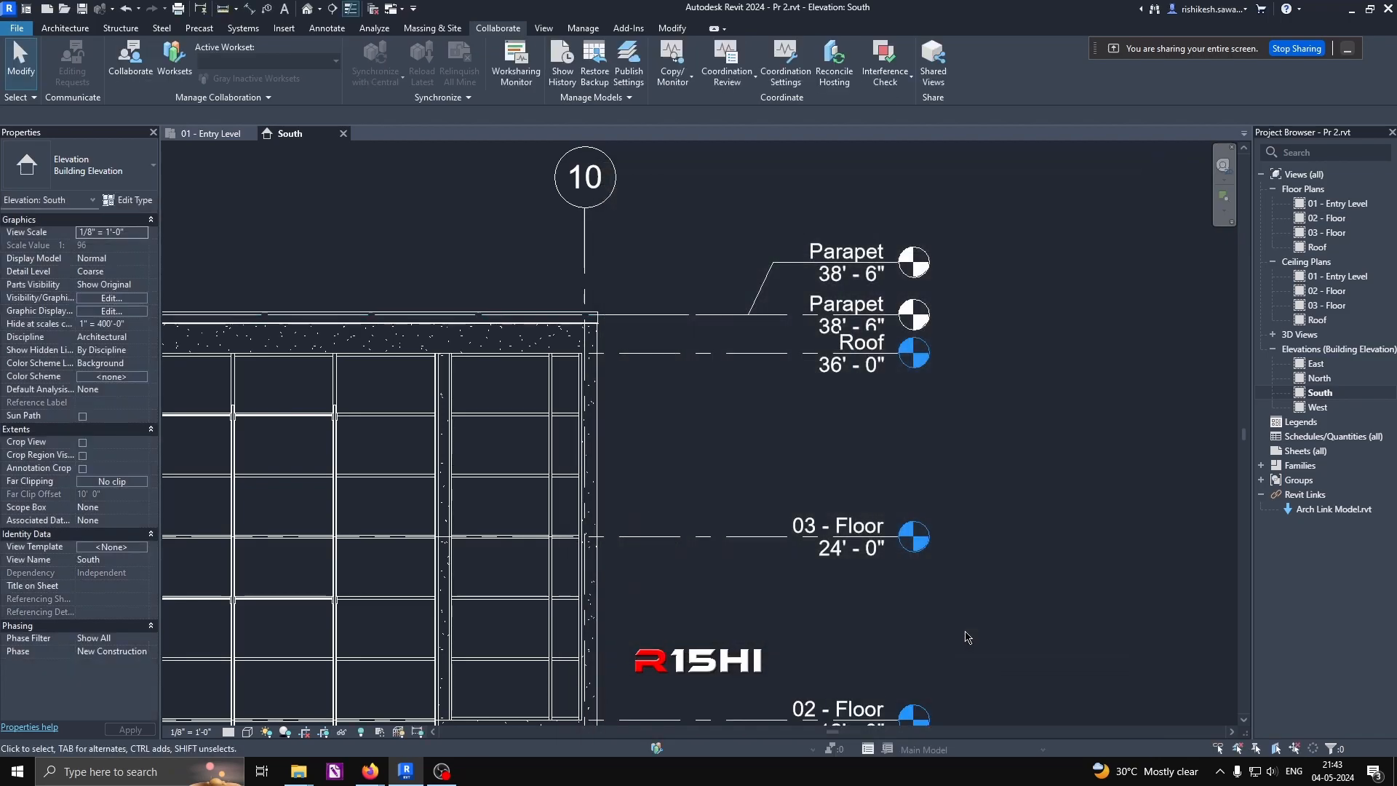
{"action": "scroll", "coordinate": [547, 397], "scroll_direction": "down", "scroll_amount": 3}
{"action": "scroll", "coordinate": [736, 427], "scroll_direction": "down", "scroll_amount": 2}
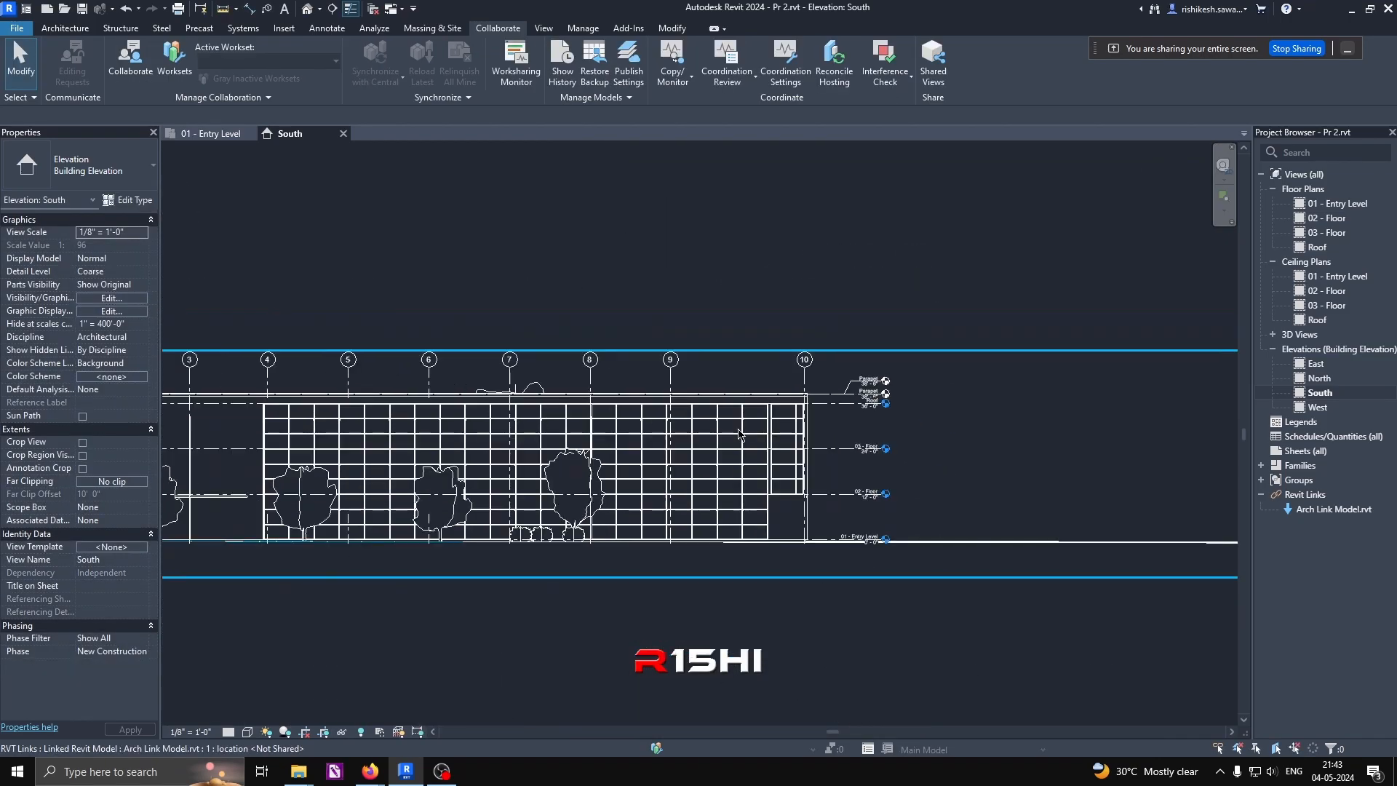
{"action": "scroll", "coordinate": [709, 442], "scroll_direction": "up", "scroll_amount": 2}
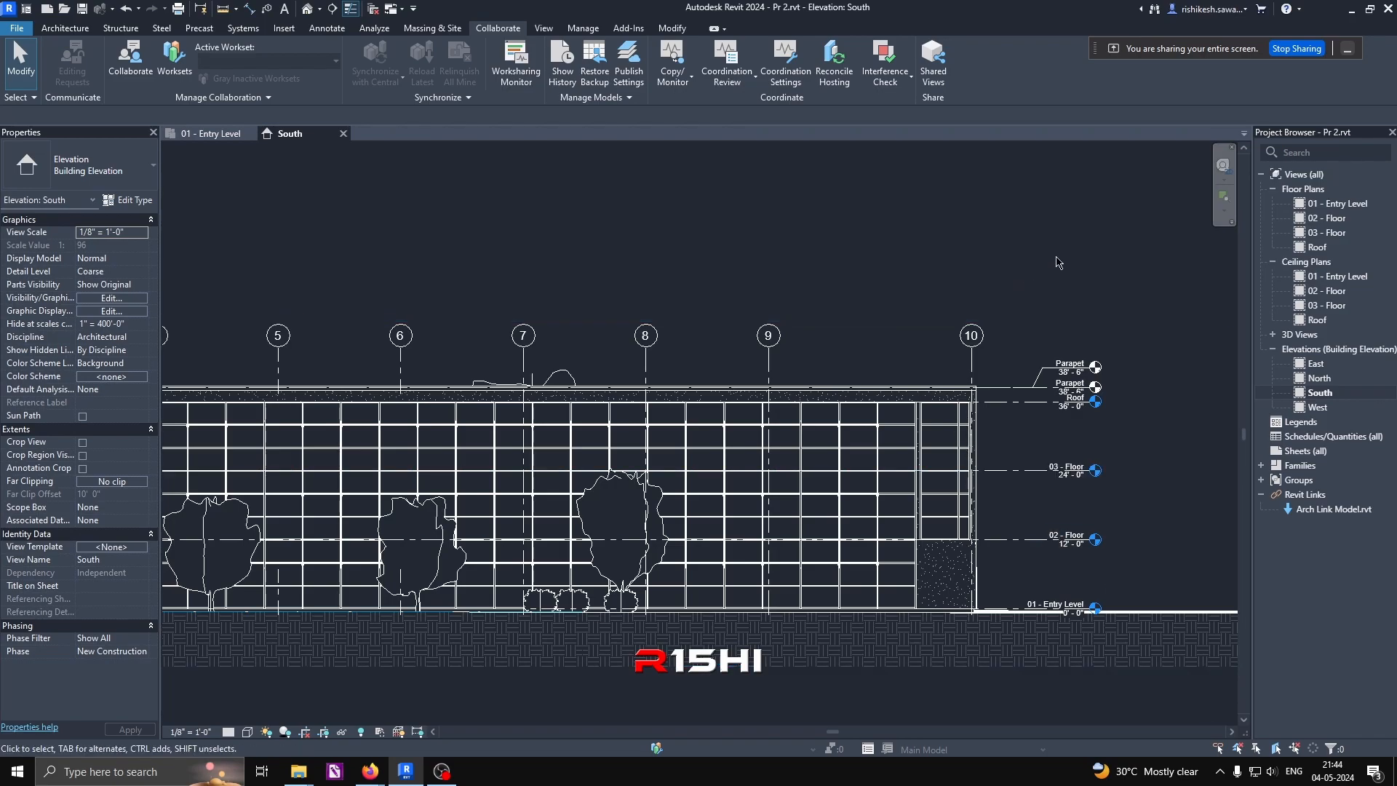
Step: Open the 01 - Entry Level floor plan and start Copy/Monitor on the linked architectural model
{"action": "double_click", "coordinate": [1338, 204]}
{"action": "scroll", "coordinate": [702, 430], "scroll_direction": "up", "scroll_amount": 2}
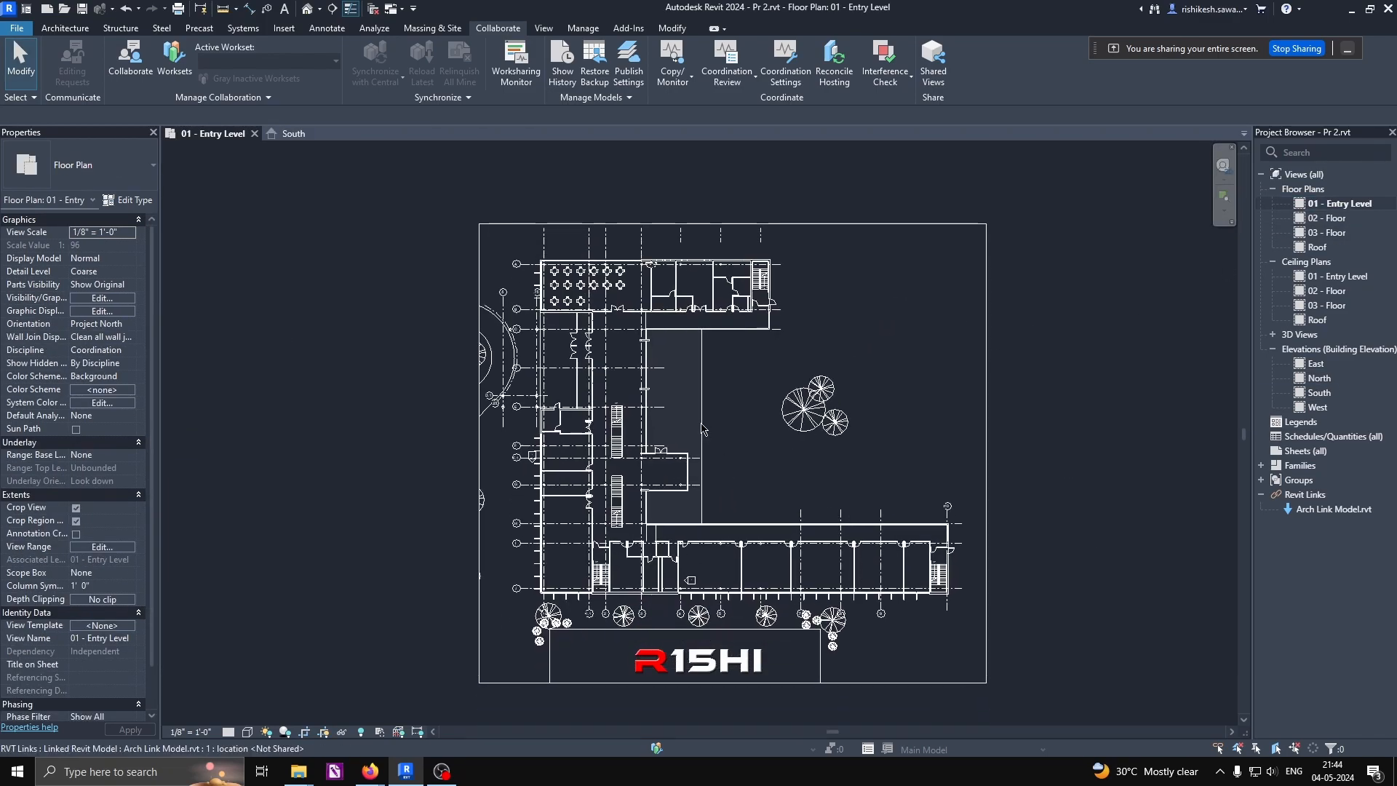
{"action": "left_click", "coordinate": [690, 77]}
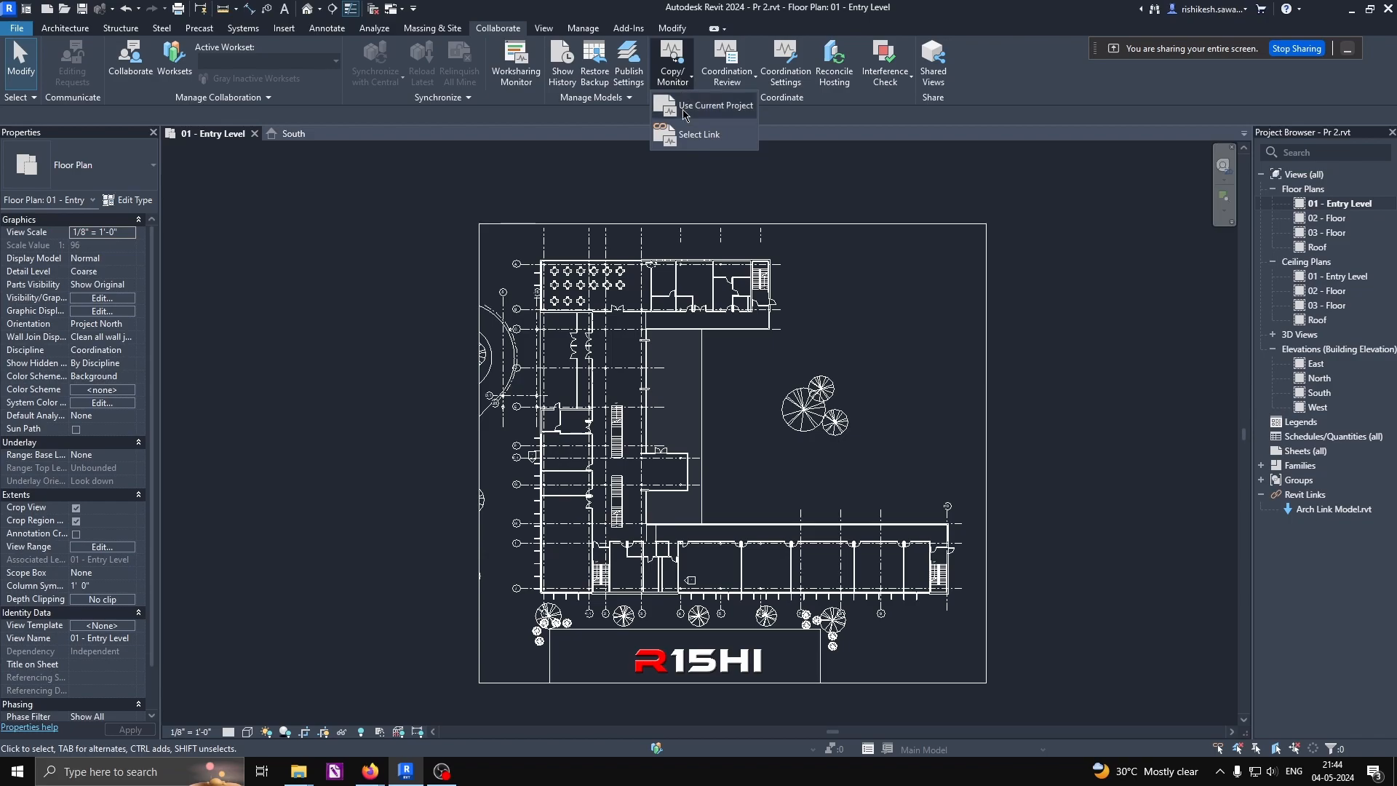
{"action": "left_click", "coordinate": [683, 127]}
{"action": "left_click", "coordinate": [653, 295]}
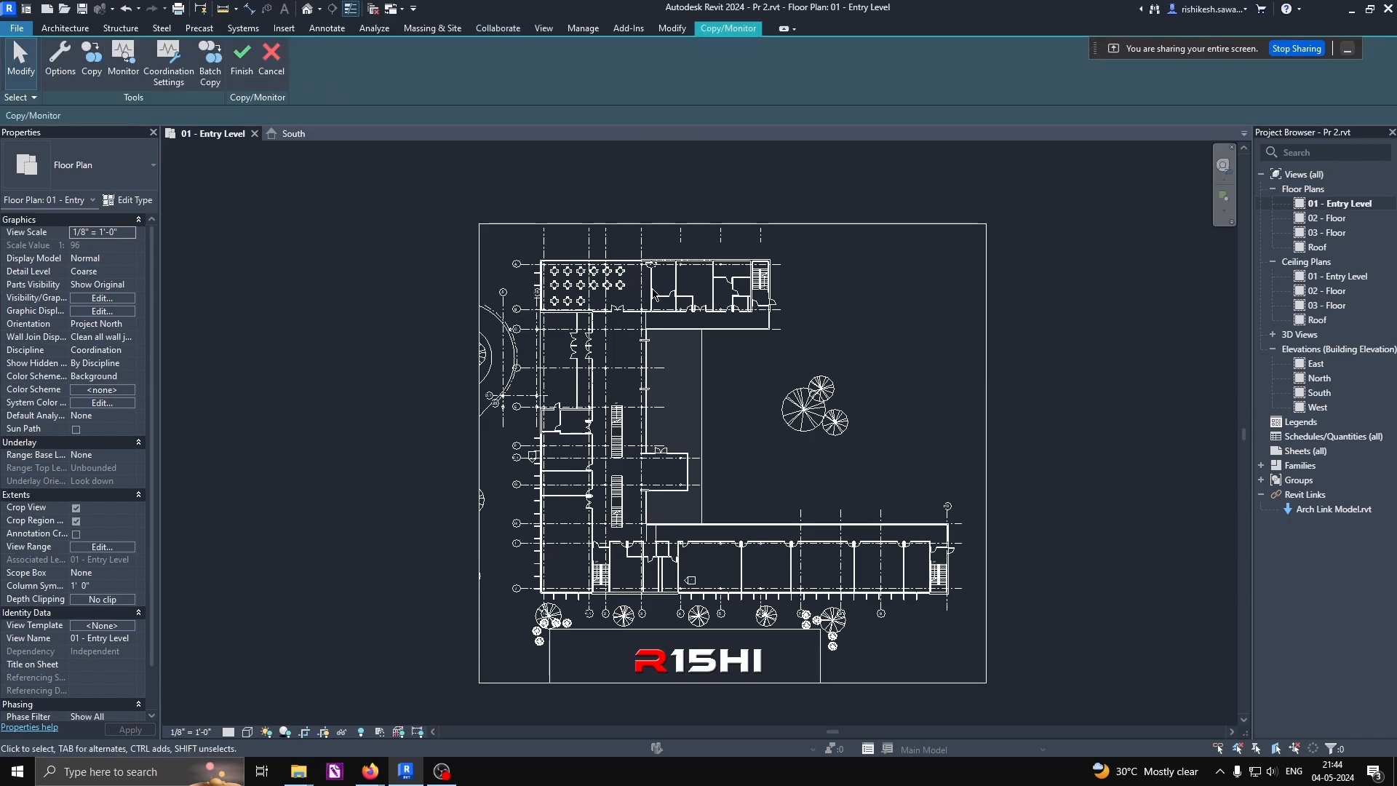
Step: Copy and monitor all of the link's grids with Multiple enabled, filtering the selection to Grids only, and finish Copy/Monitor
{"action": "left_click", "coordinate": [91, 62]}
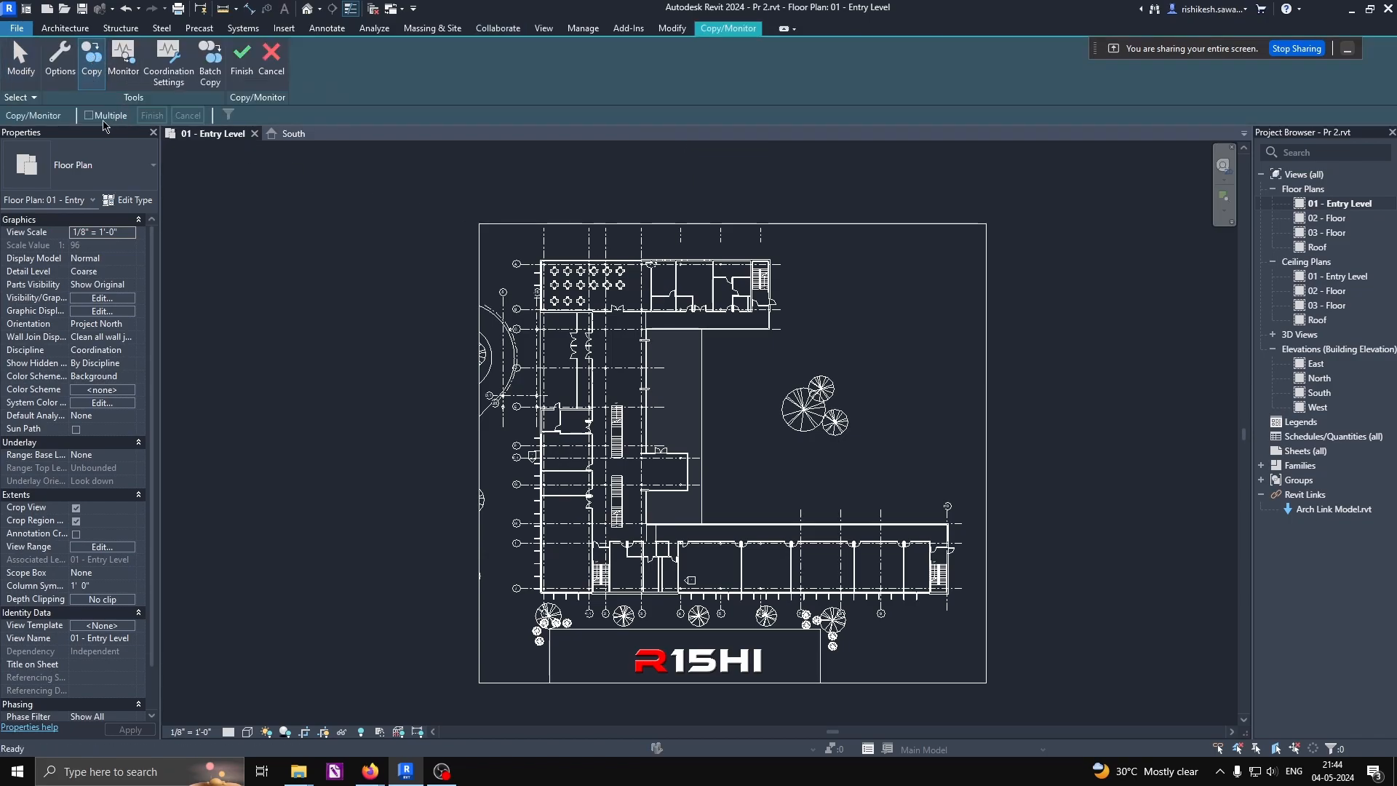
{"action": "scroll", "coordinate": [924, 306], "scroll_direction": "down", "scroll_amount": 1}
{"action": "left_click_drag", "start_coordinate": [961, 626], "coordinate": [455, 184]}
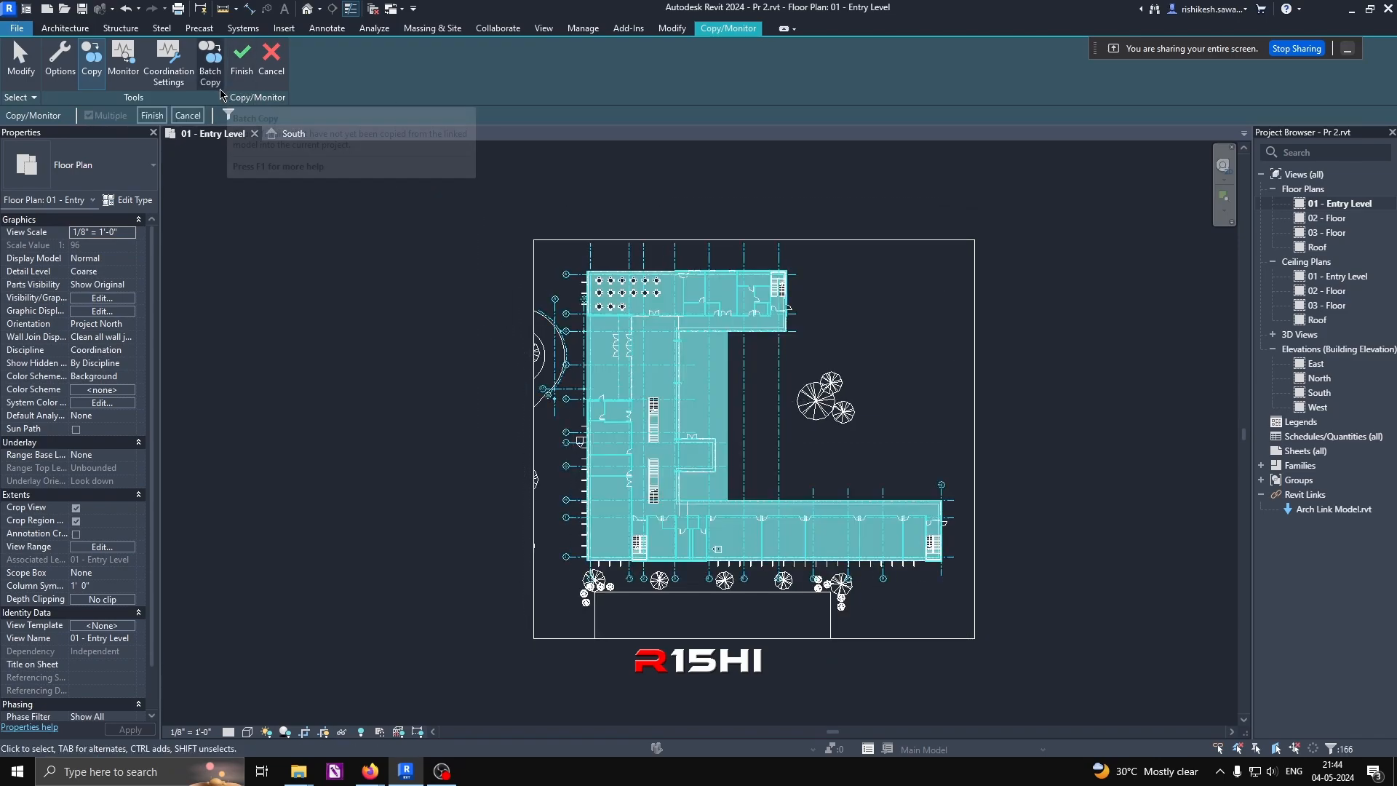
{"action": "left_click", "coordinate": [228, 115]}
{"action": "left_click", "coordinate": [787, 313]}
{"action": "left_click", "coordinate": [568, 302]}
{"action": "left_click", "coordinate": [655, 492]}
{"action": "left_click", "coordinate": [151, 116]}
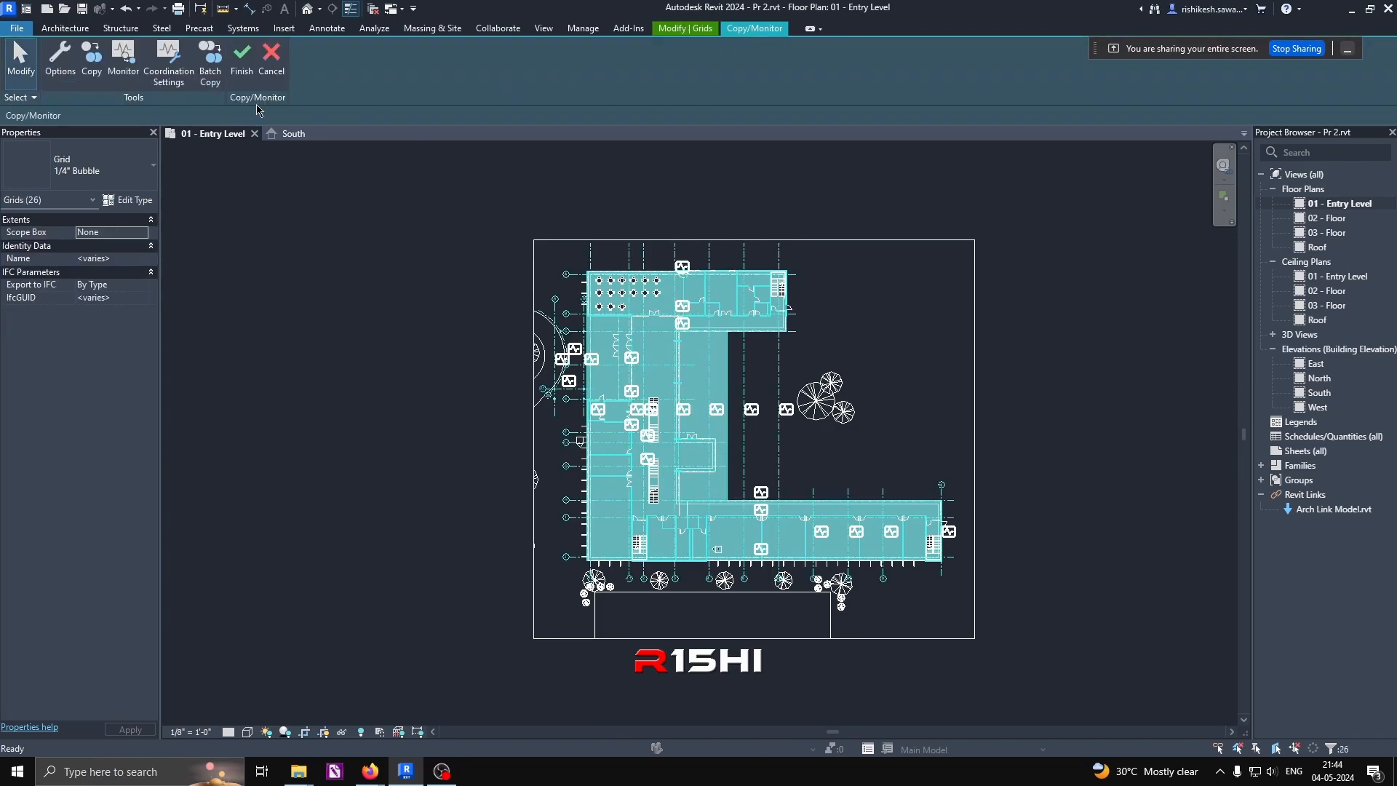
{"action": "left_click", "coordinate": [242, 58]}
{"action": "scroll", "coordinate": [655, 256], "scroll_direction": "up", "scroll_amount": 2}
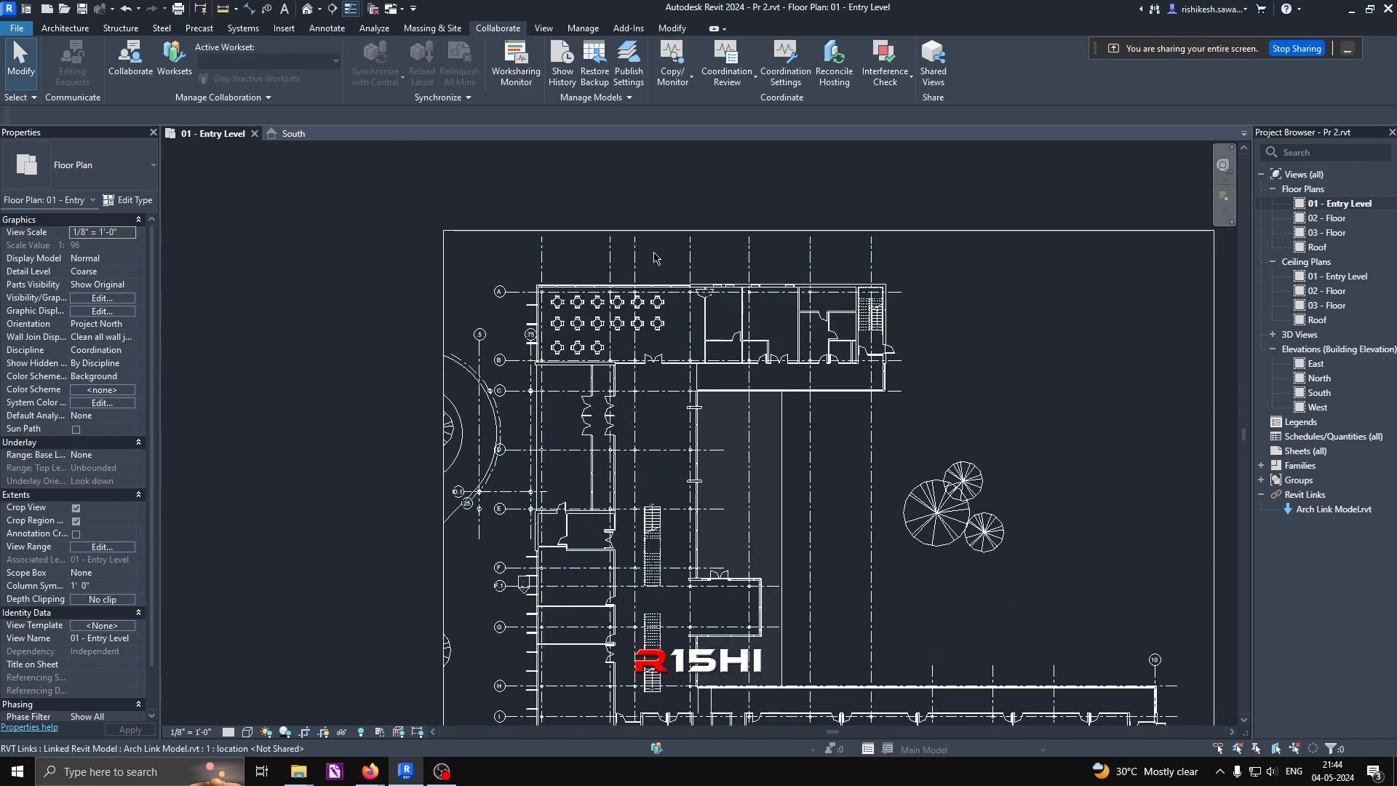
{"action": "scroll", "coordinate": [655, 256], "scroll_direction": "up", "scroll_amount": 1}
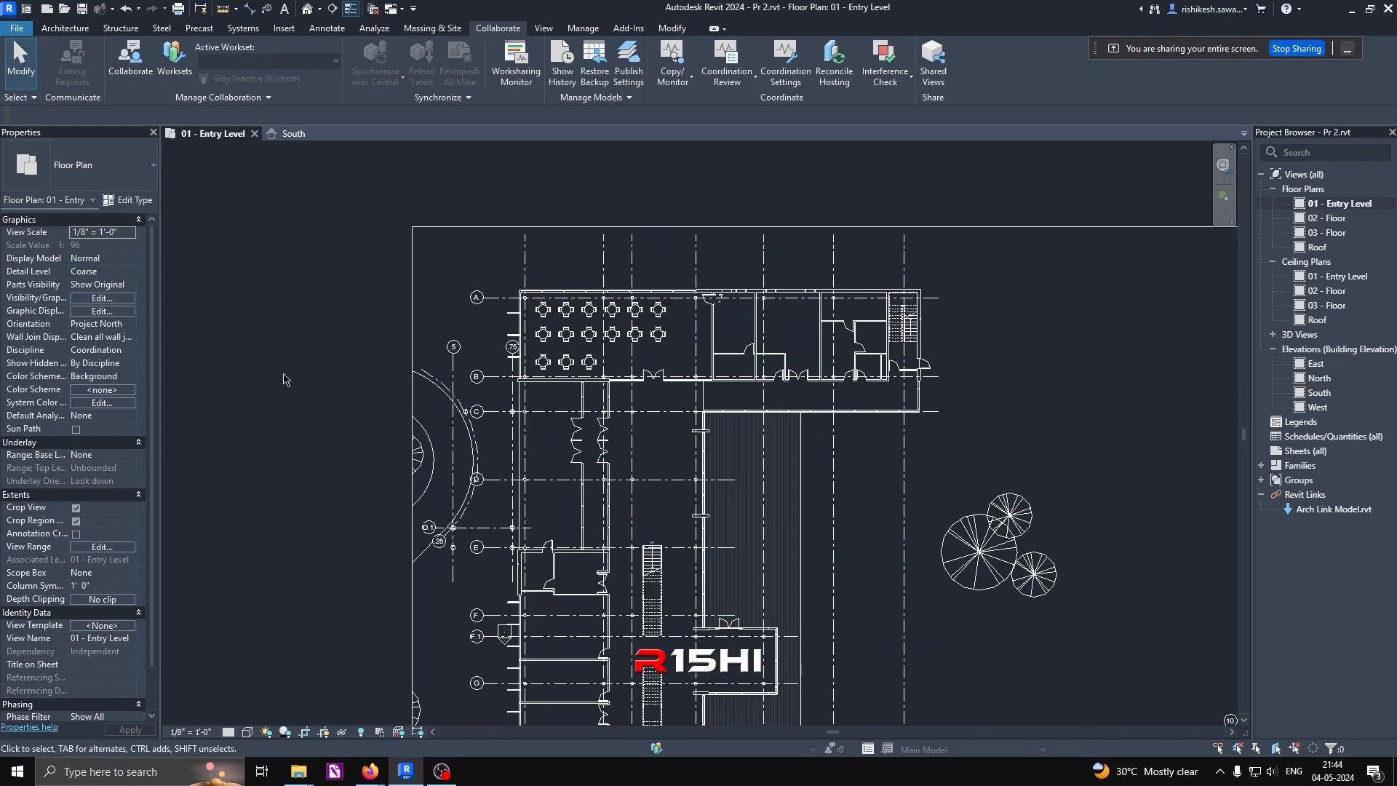
{"action": "middle_click_drag", "start_coordinate": [229, 395], "coordinate": [251, 326]}
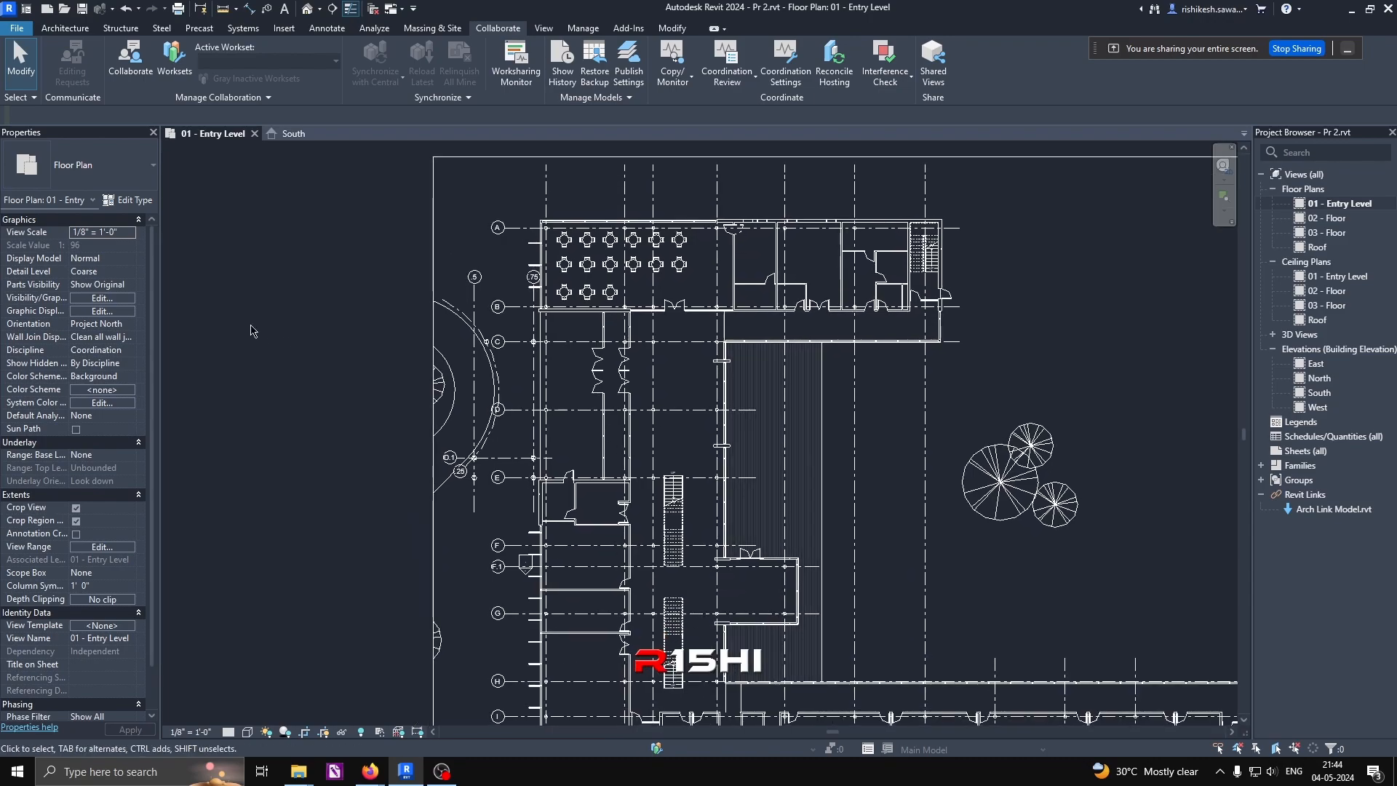
{"action": "left_click", "coordinate": [292, 133]}
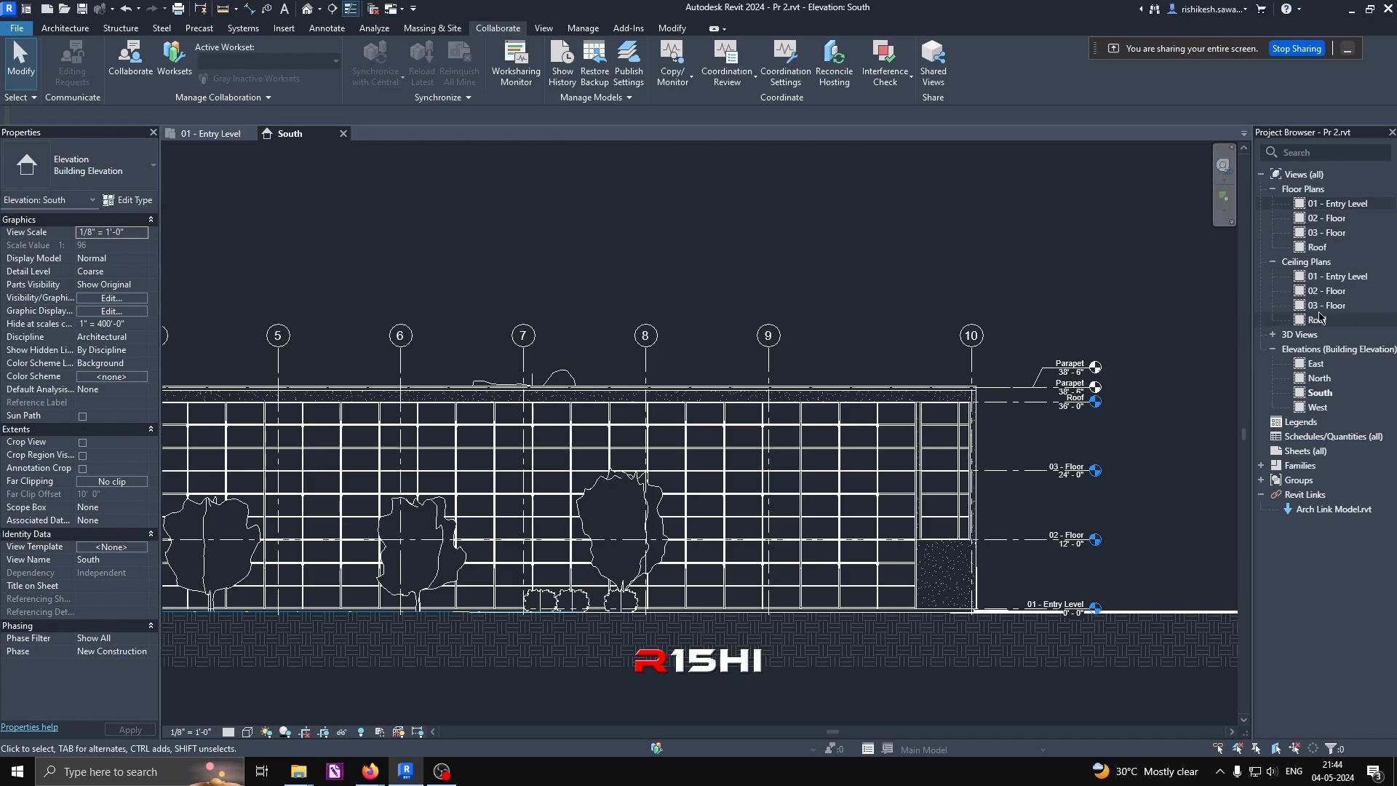
{"action": "double_click", "coordinate": [1329, 206]}
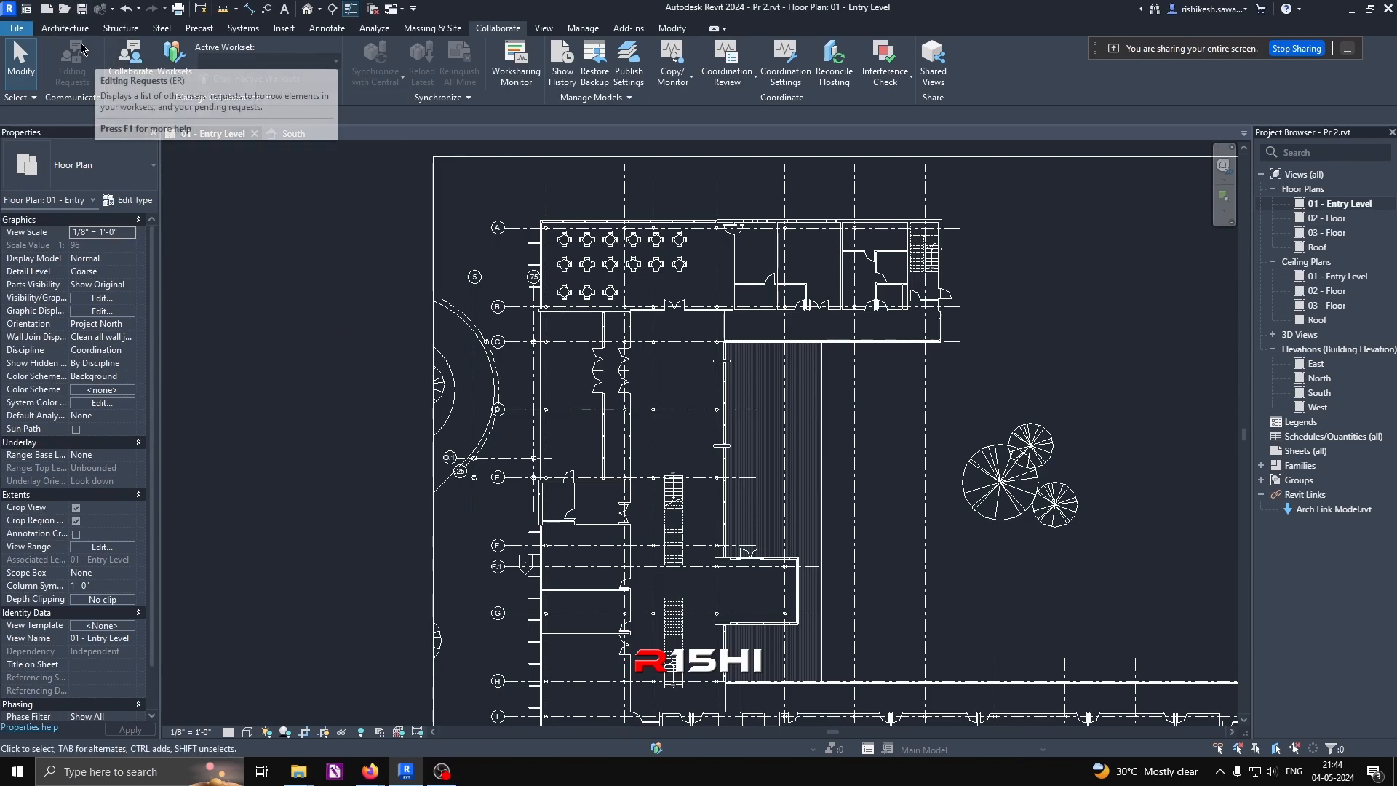
Step: Open Arch Link Model.rvt for editing and accept unloading it as a link from the current project
{"action": "left_click", "coordinate": [64, 9]}
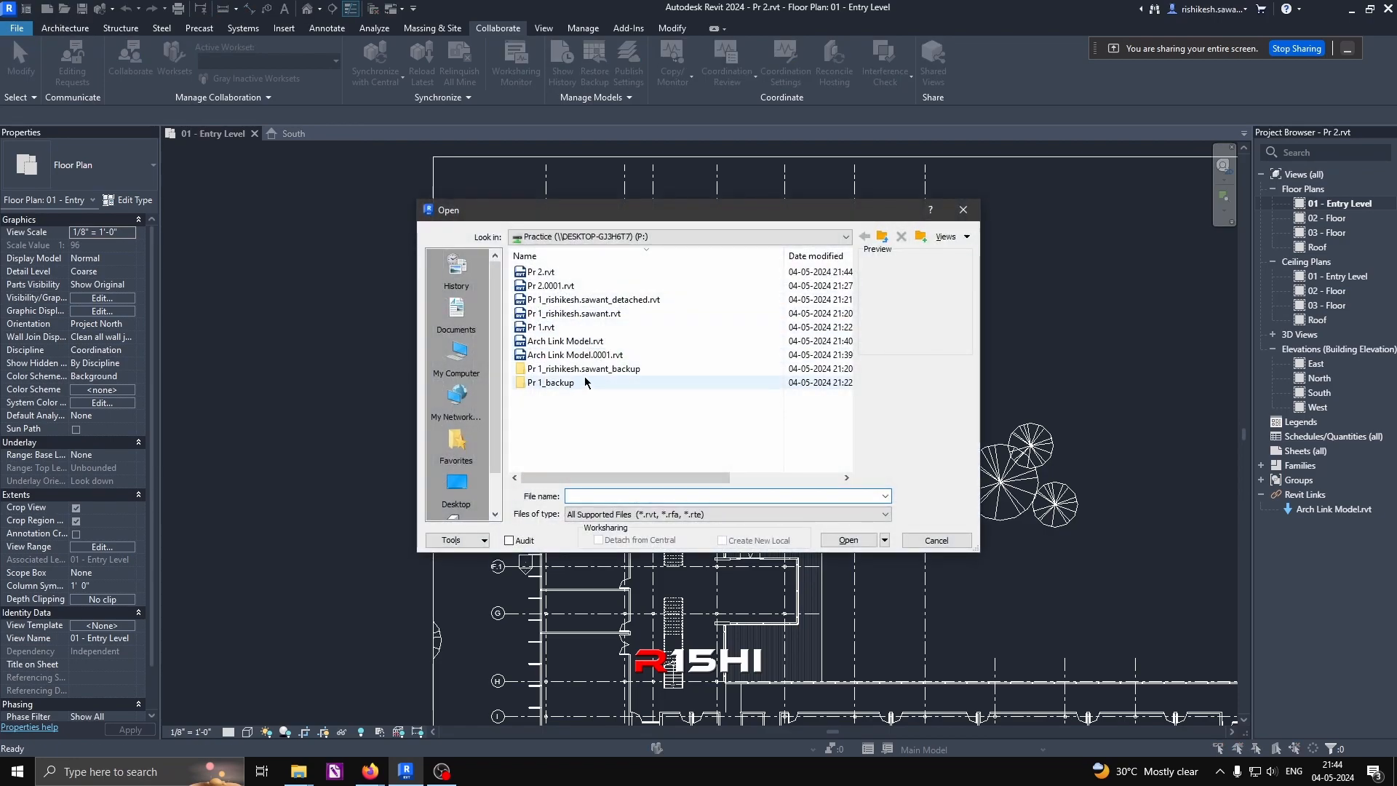
{"action": "left_click", "coordinate": [572, 343]}
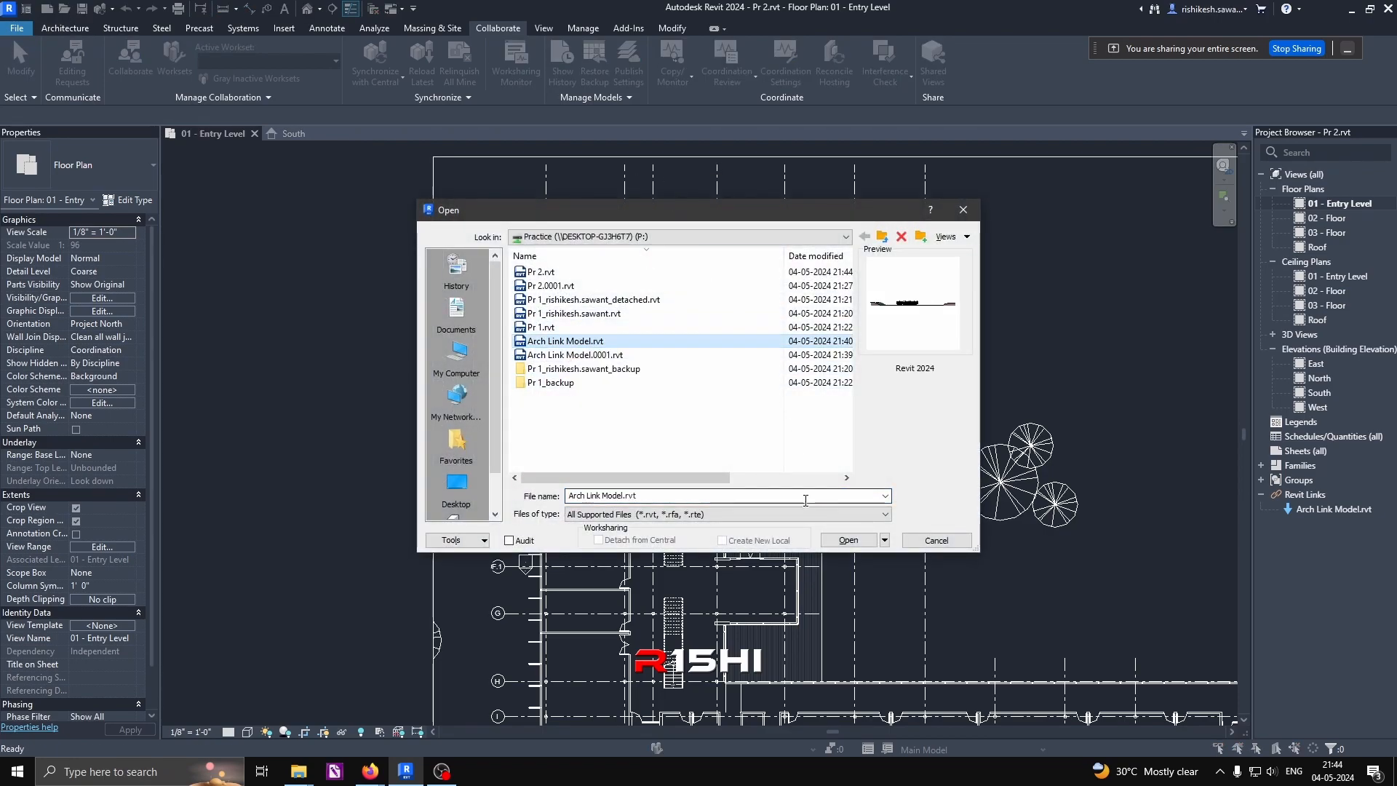
{"action": "left_click", "coordinate": [848, 541]}
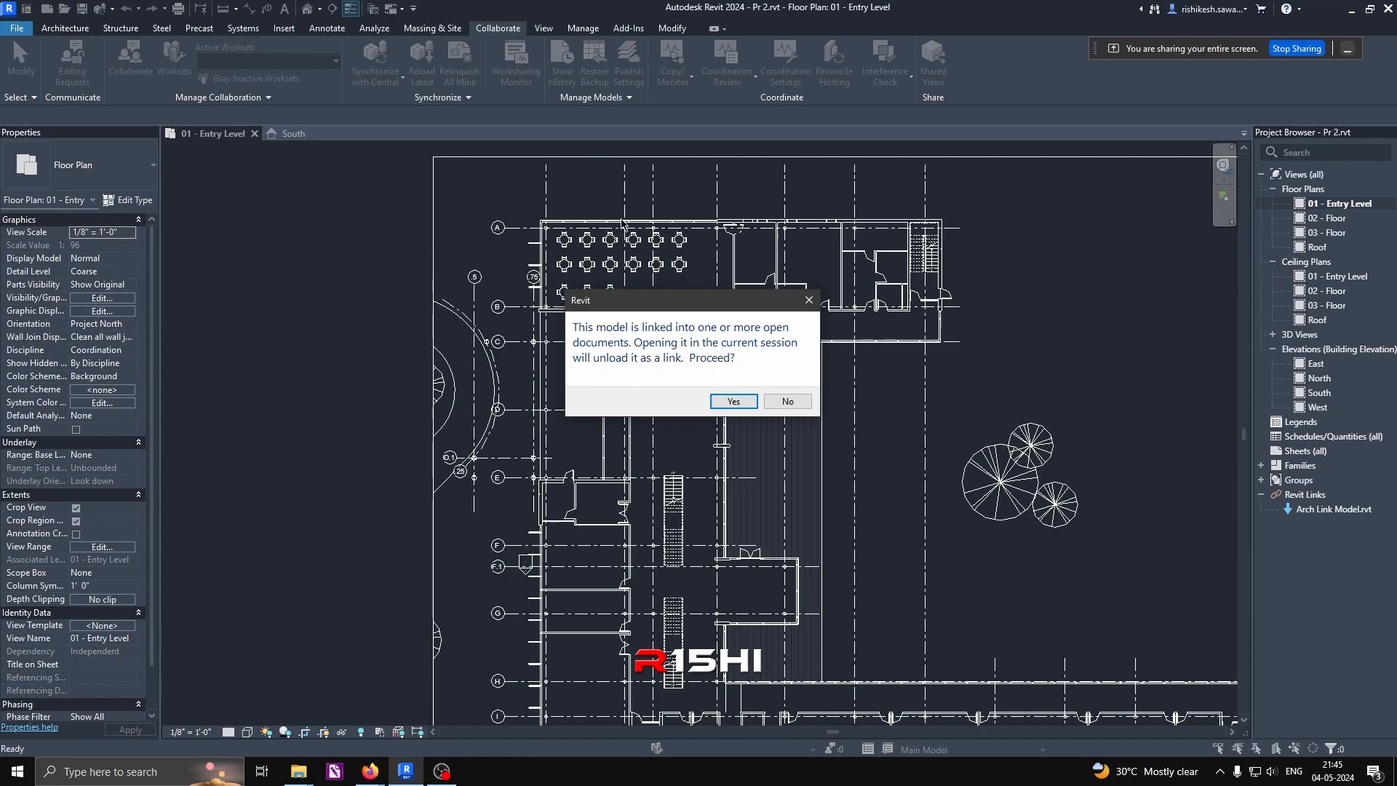
{"action": "left_click", "coordinate": [733, 399]}
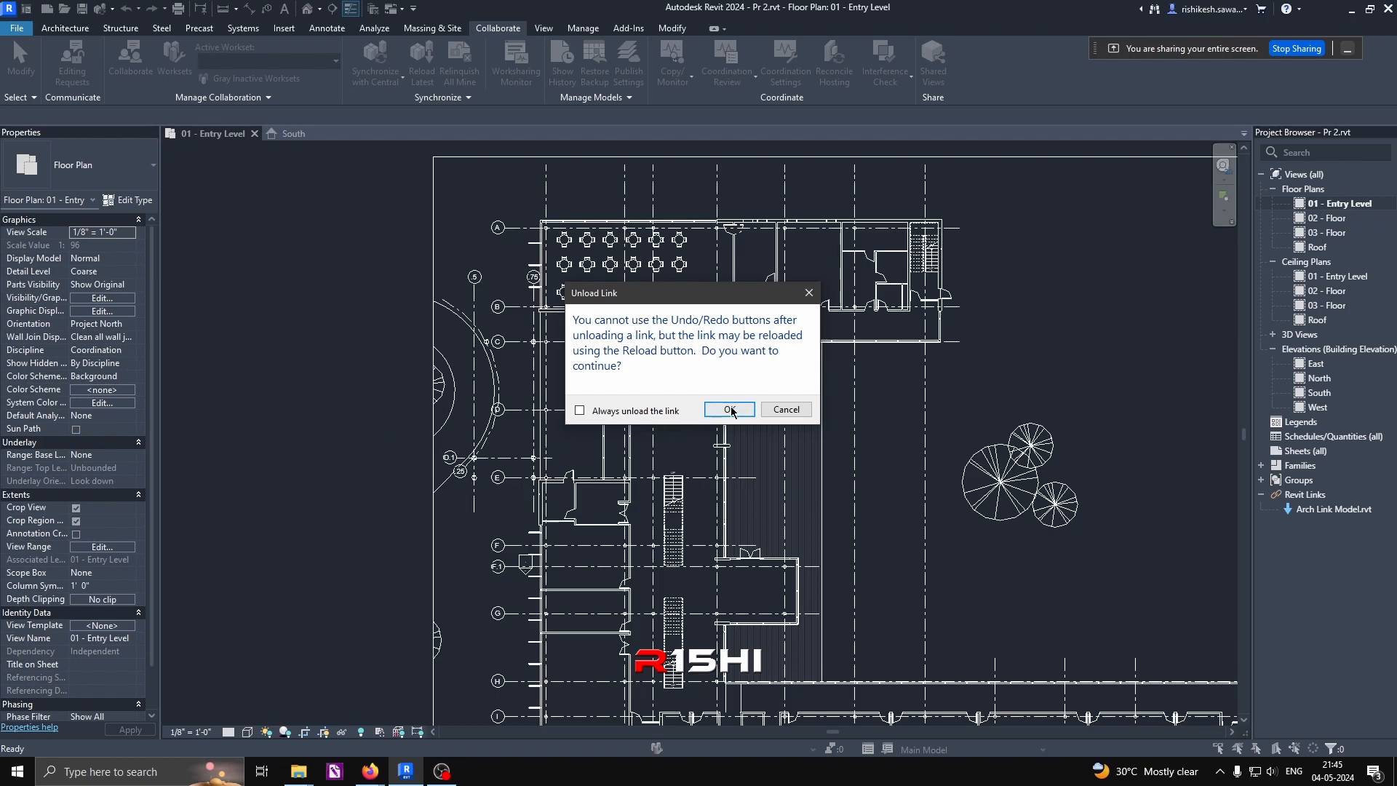
{"action": "key", "text": "Return"}
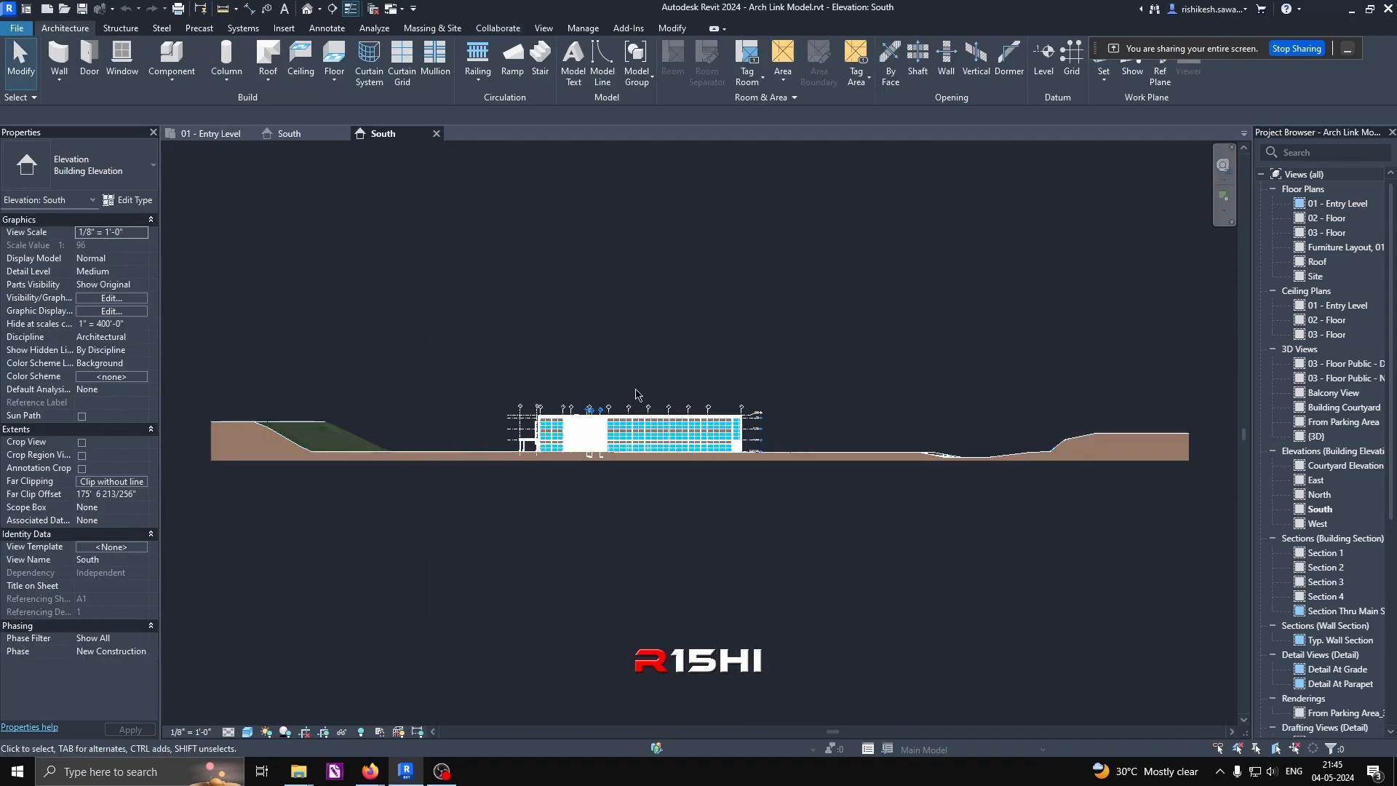
Step: Open the link model's 01 - Entry Level floor plan at grids 5 and 6 above the stair
{"action": "left_click", "coordinate": [1342, 205]}
{"action": "double_click", "coordinate": [1342, 205]}
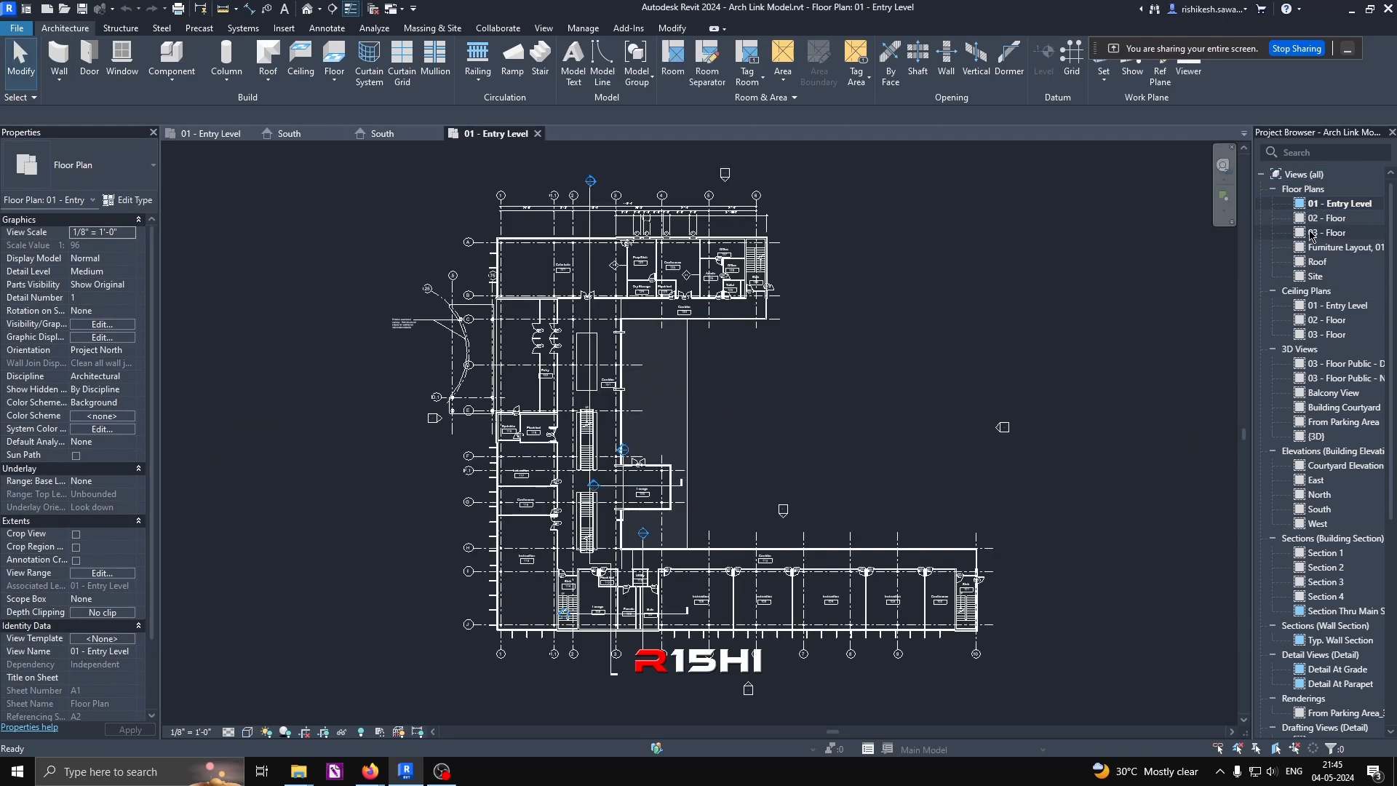
{"action": "scroll", "coordinate": [663, 192], "scroll_direction": "up", "scroll_amount": 4}
{"action": "middle_click_drag", "start_coordinate": [1029, 279], "coordinate": [864, 312]}
{"action": "scroll", "coordinate": [820, 275], "scroll_direction": "up", "scroll_amount": 2}
{"action": "middle_click_drag", "start_coordinate": [855, 253], "coordinate": [907, 332]}
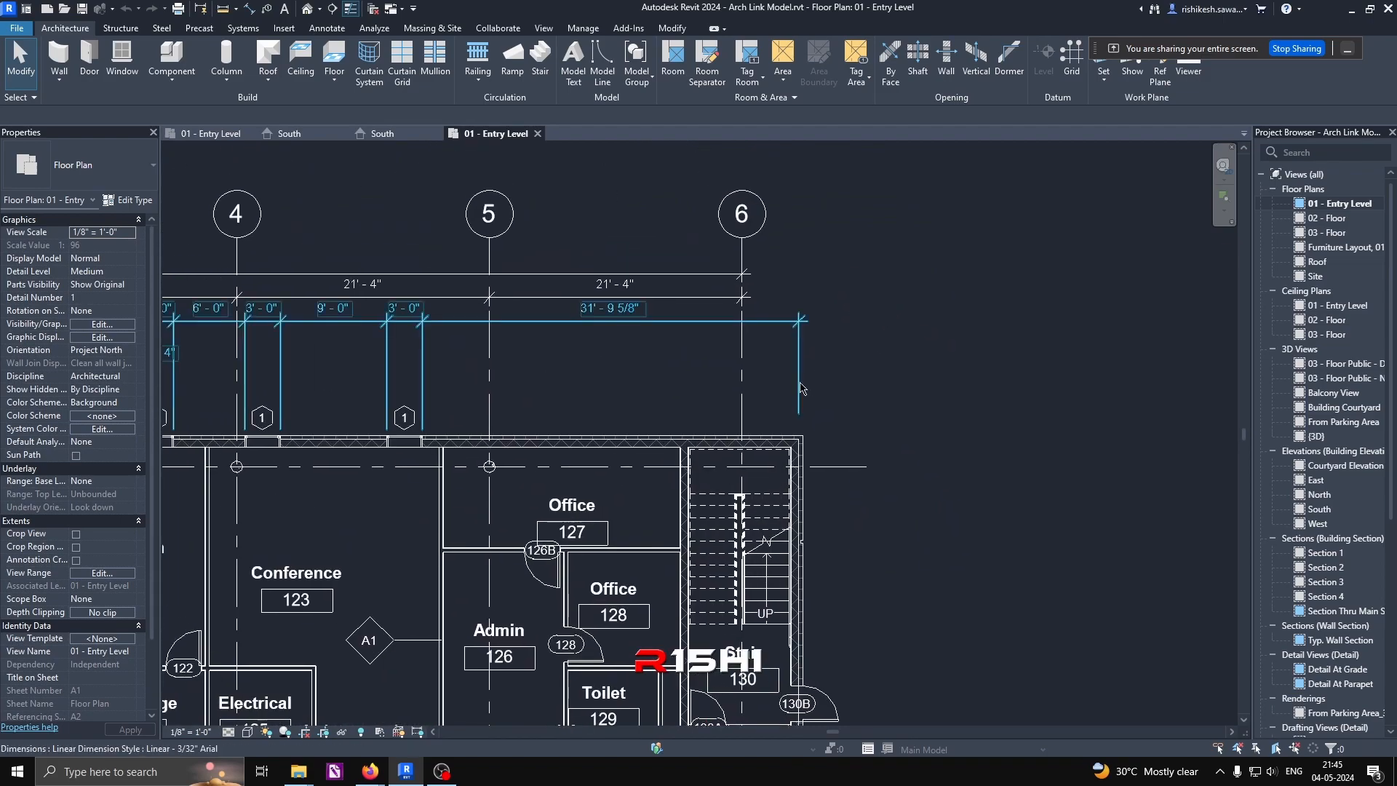
Step: Move grid 6 by setting its distance from grid 5 to 21' 10"
{"action": "left_click", "coordinate": [743, 373]}
{"action": "scroll", "coordinate": [570, 261], "scroll_direction": "up", "scroll_amount": 3}
{"action": "left_click", "coordinate": [668, 323]}
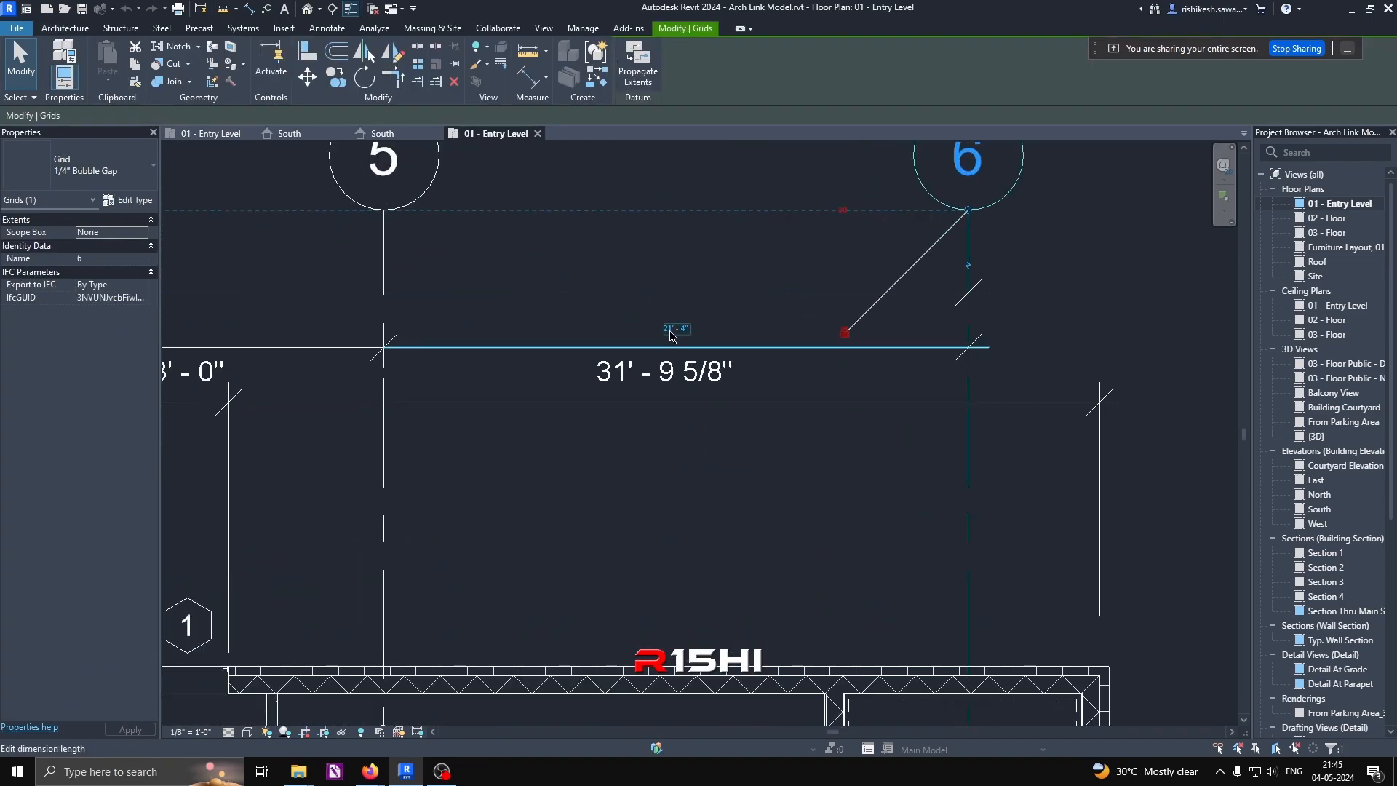
{"action": "left_click", "coordinate": [670, 323]}
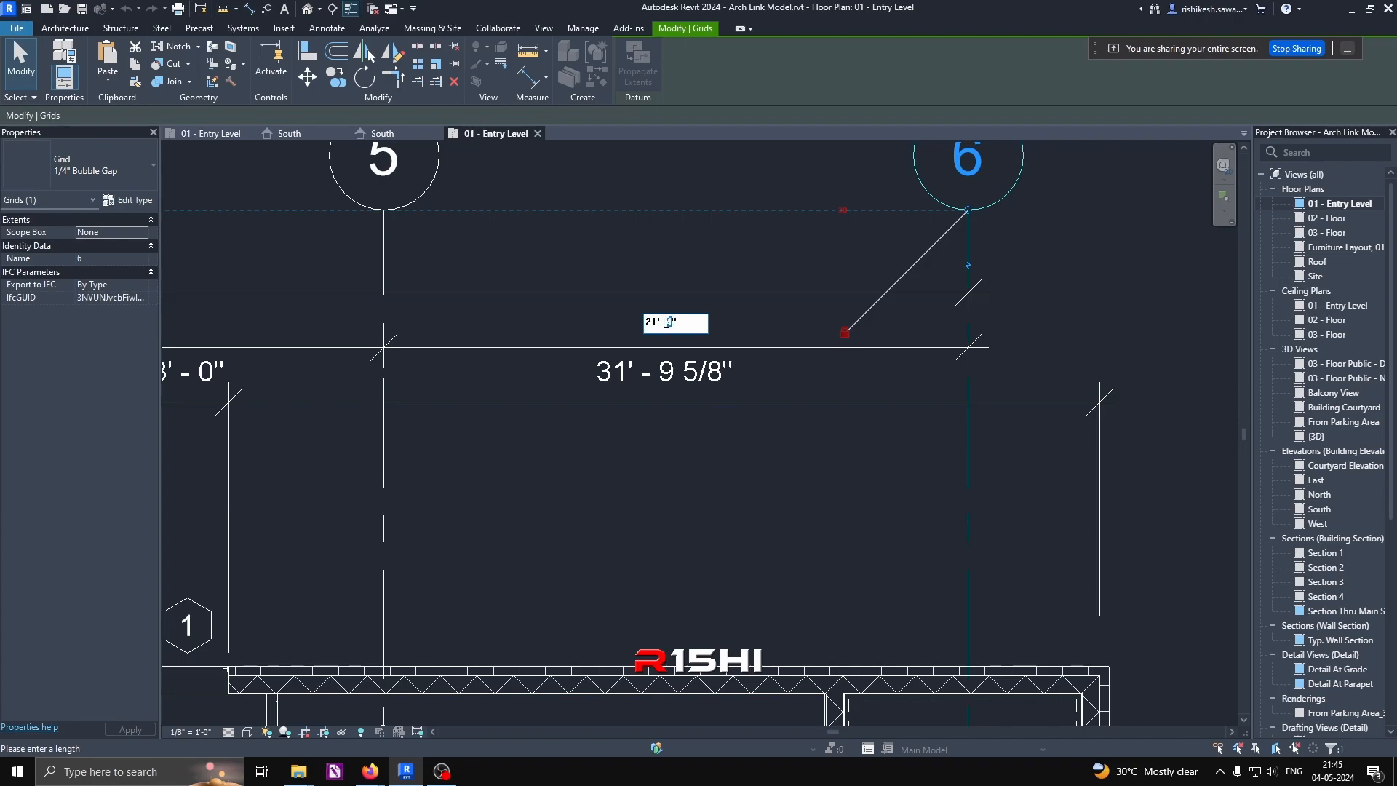
{"action": "type", "text": "10"}
{"action": "key", "text": "Return"}
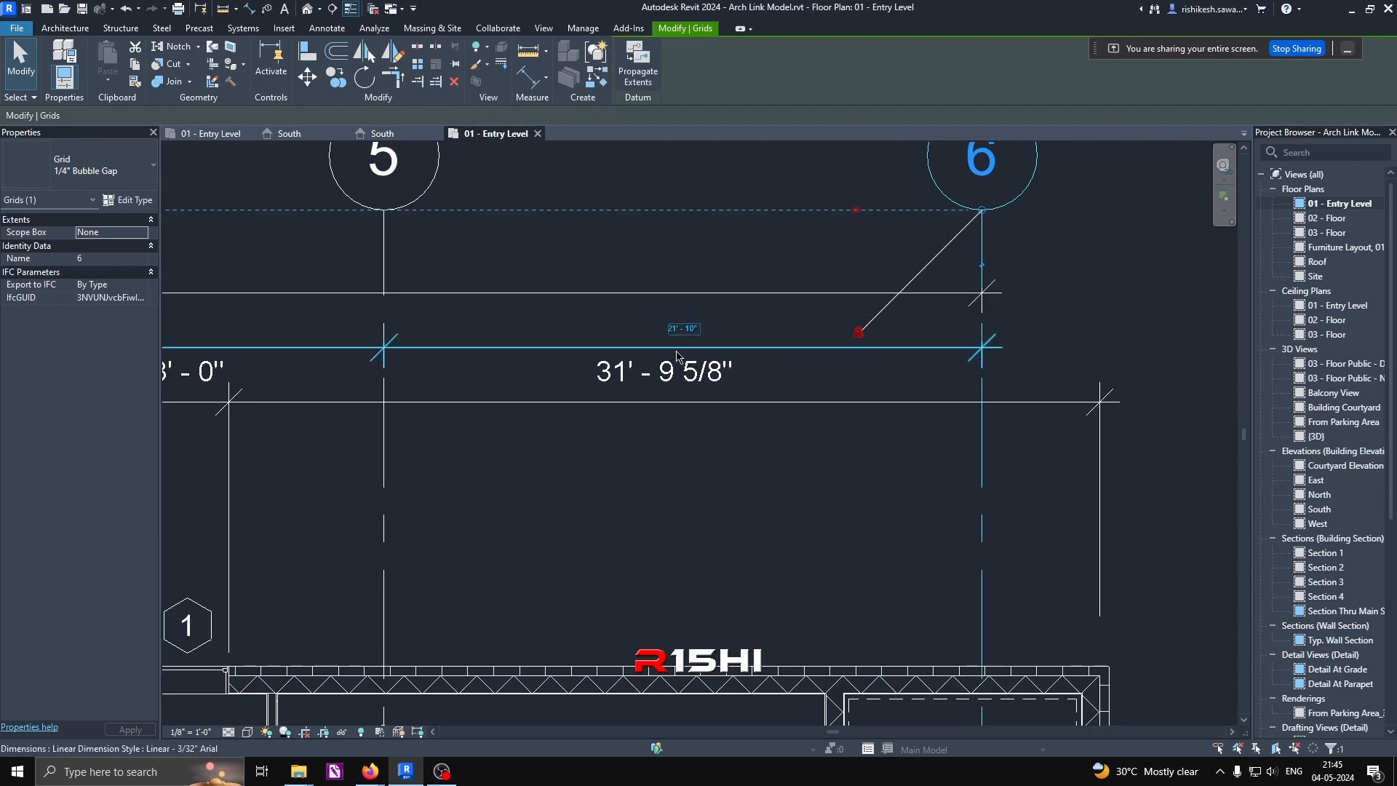
{"action": "left_click", "coordinate": [721, 484]}
{"action": "scroll", "coordinate": [702, 448], "scroll_direction": "down", "scroll_amount": 4}
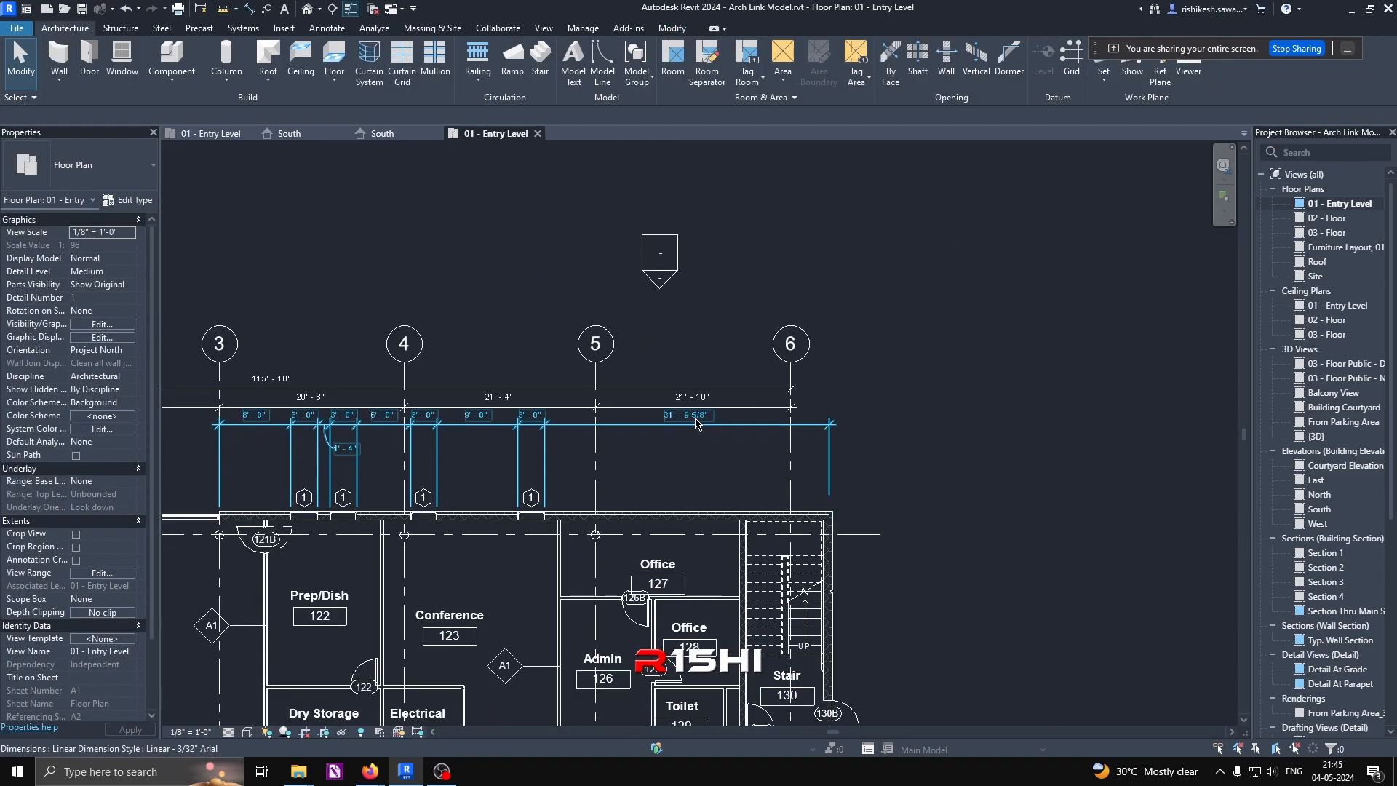
{"action": "middle_click_drag", "start_coordinate": [726, 565], "coordinate": [763, 425]}
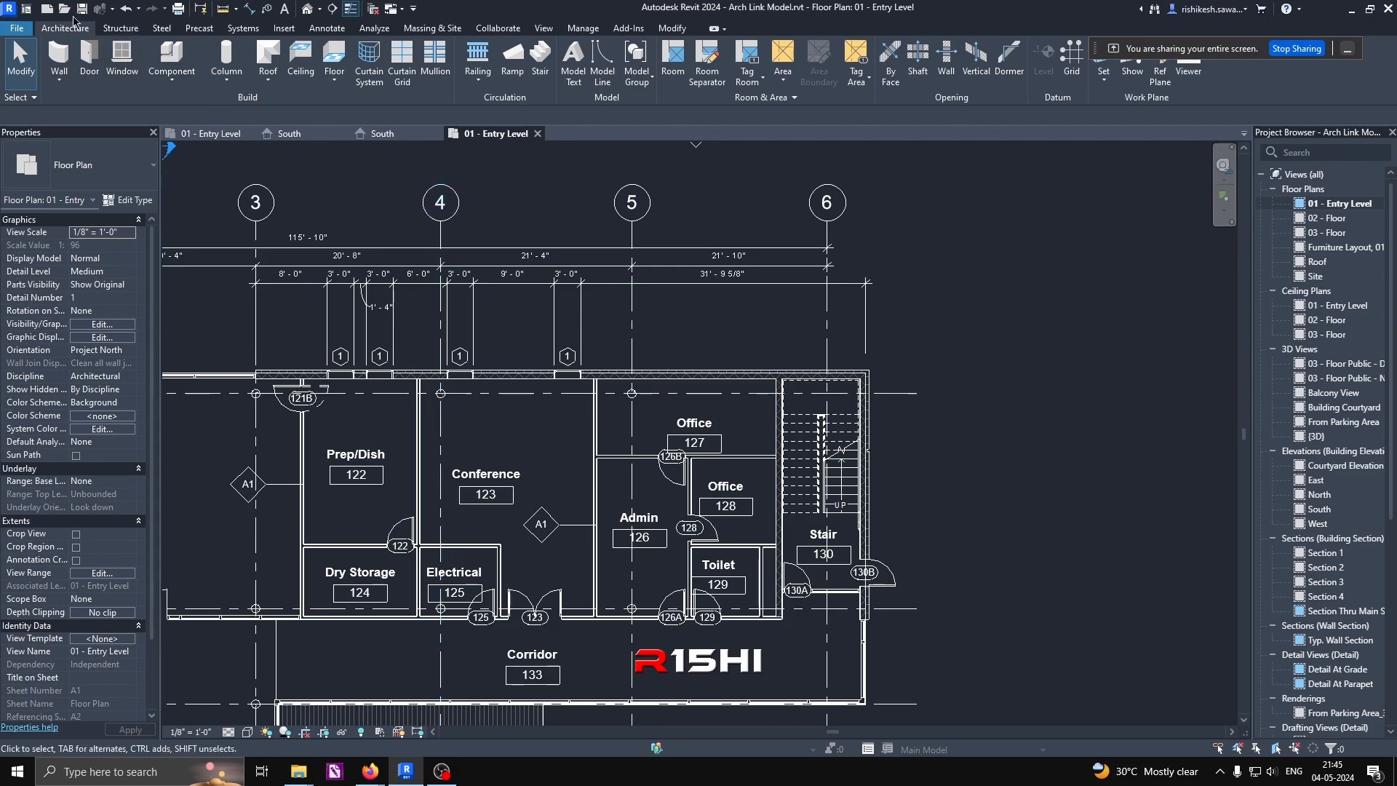
Step: Close both open views of the link model and reload Arch Link Model.rvt in Pr 2.rvt
{"action": "left_click", "coordinate": [539, 133]}
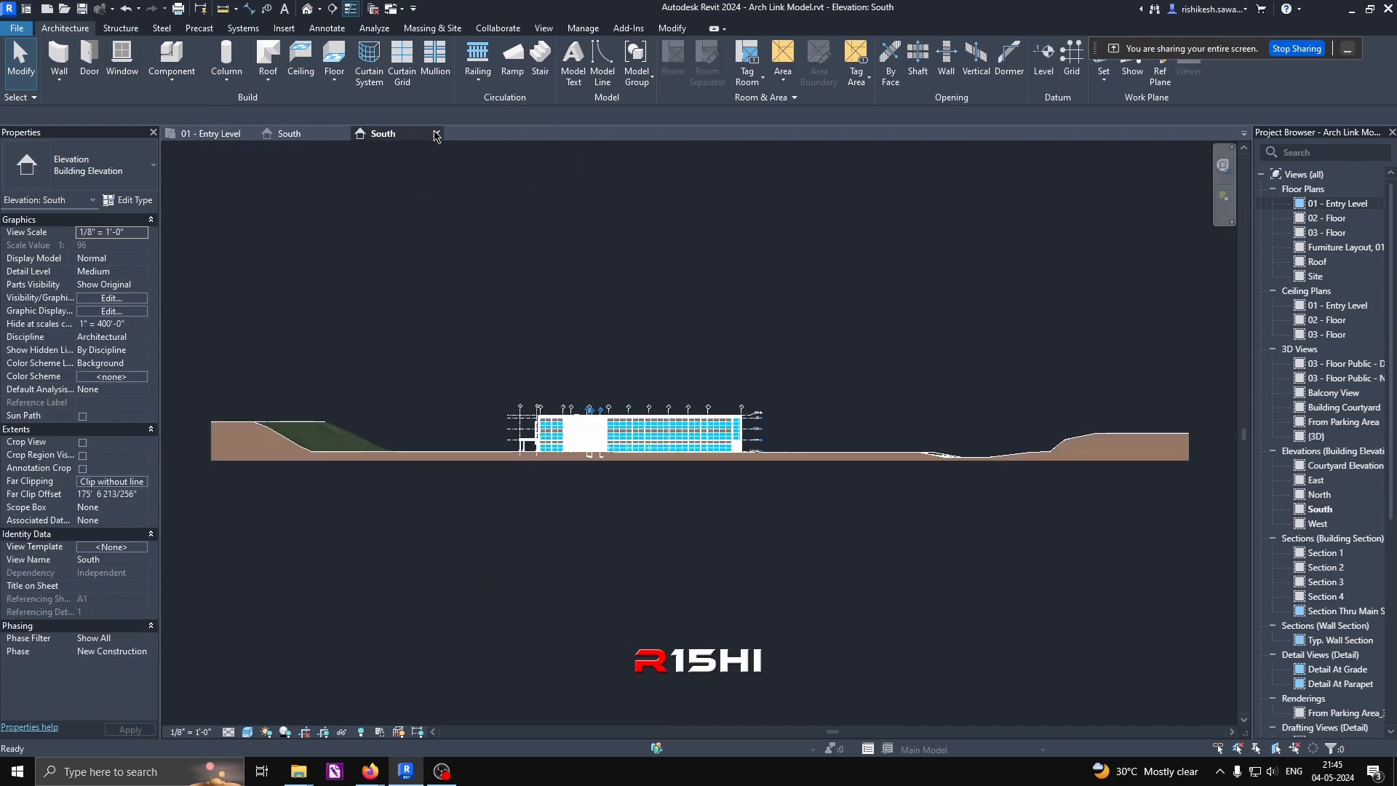
{"action": "left_click", "coordinate": [436, 134]}
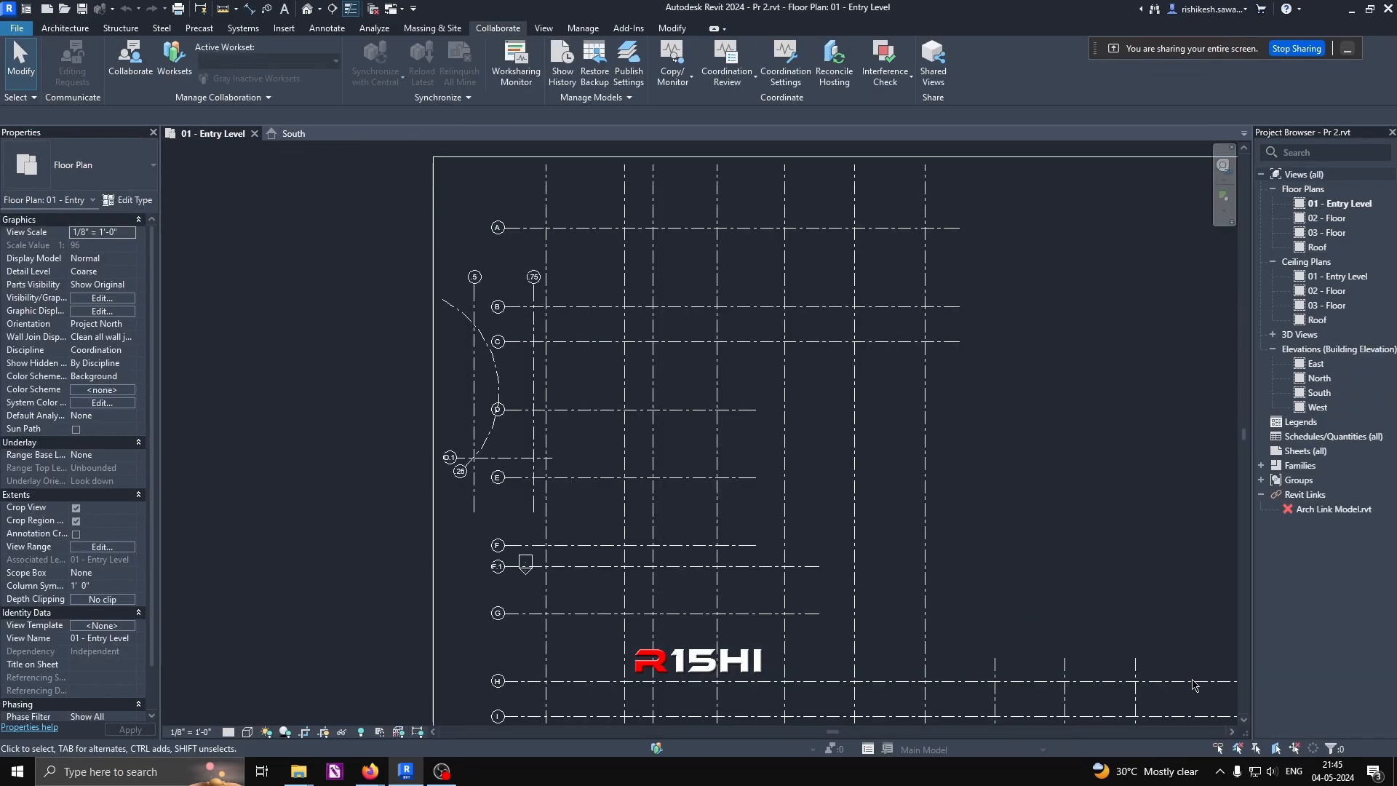
{"action": "right_click", "coordinate": [1303, 510]}
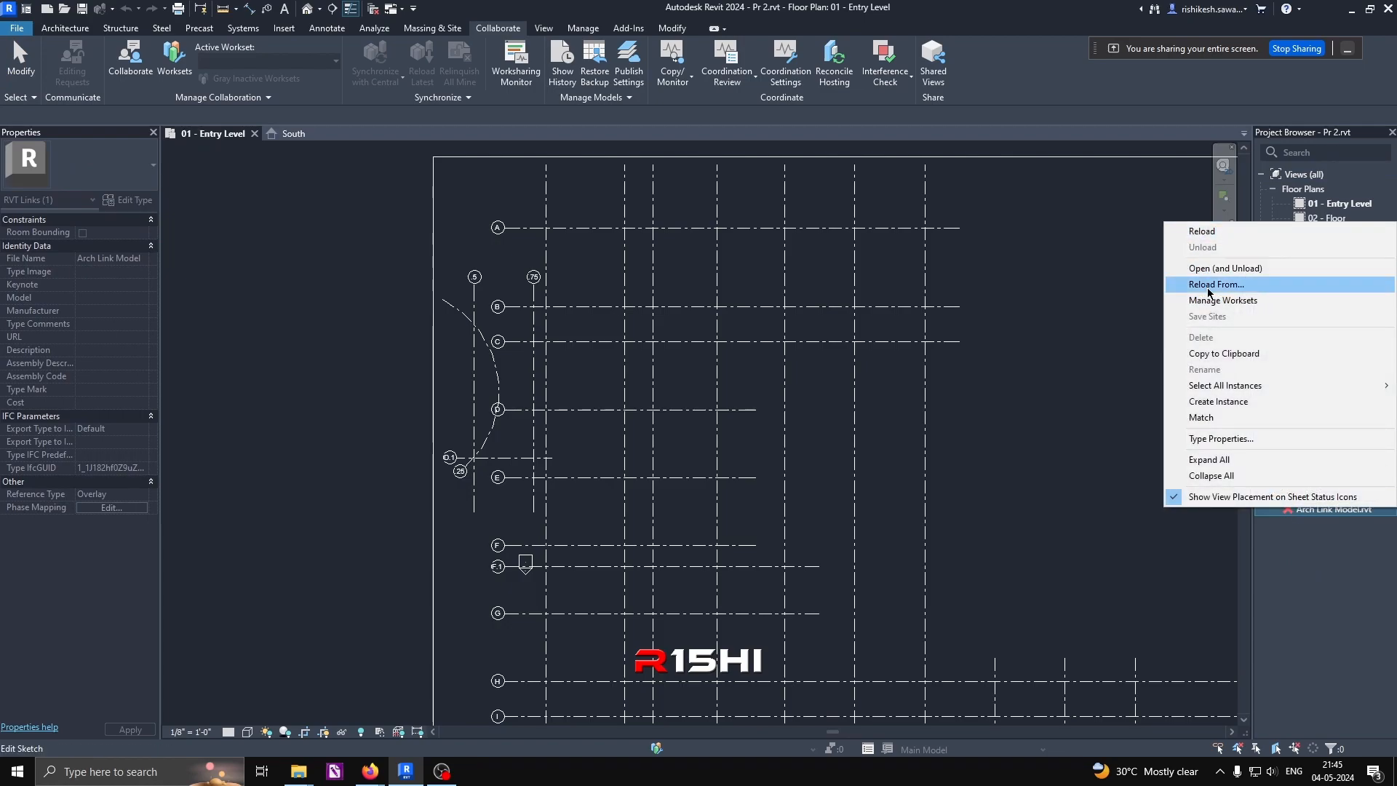
{"action": "left_click", "coordinate": [1224, 231]}
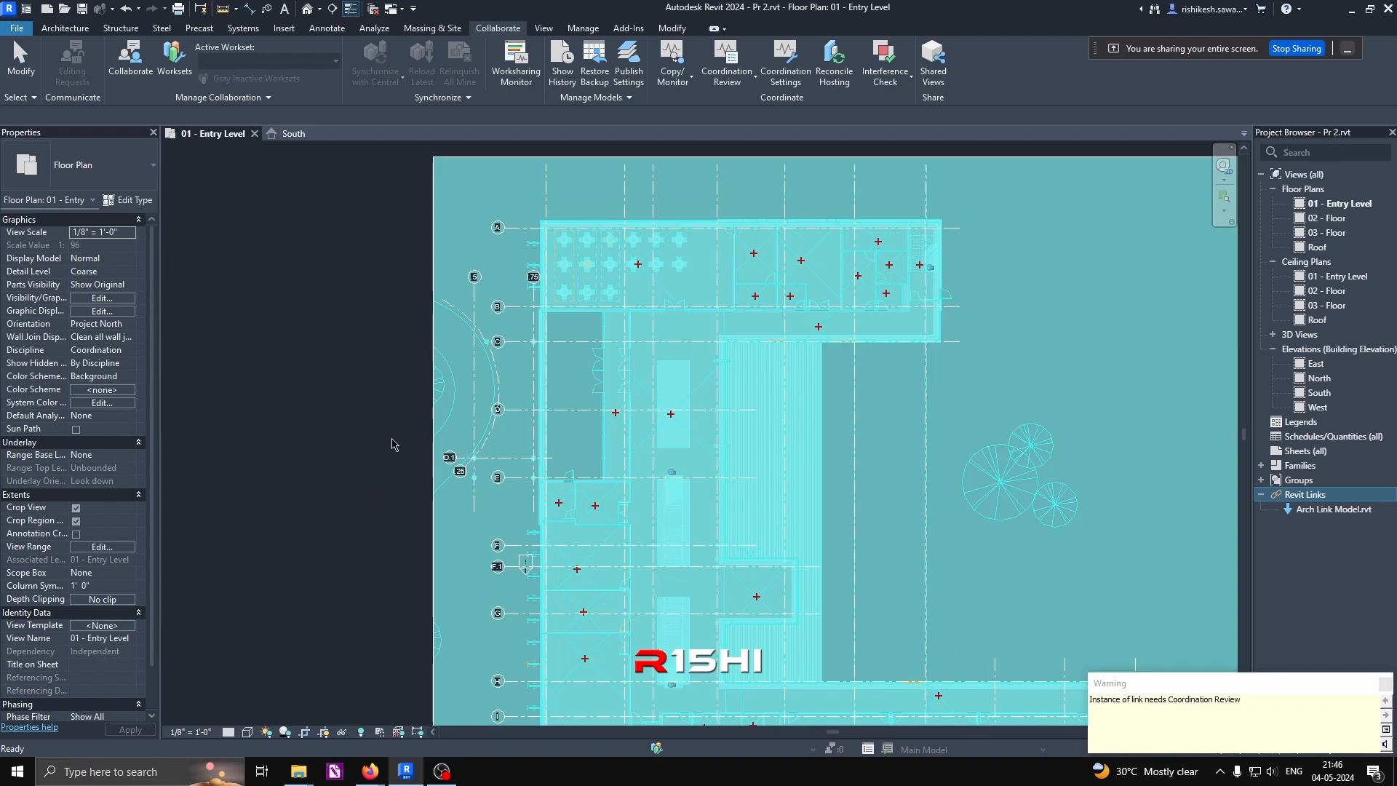
{"action": "left_click", "coordinate": [316, 427]}
{"action": "middle_click_drag", "start_coordinate": [757, 362], "coordinate": [567, 367]}
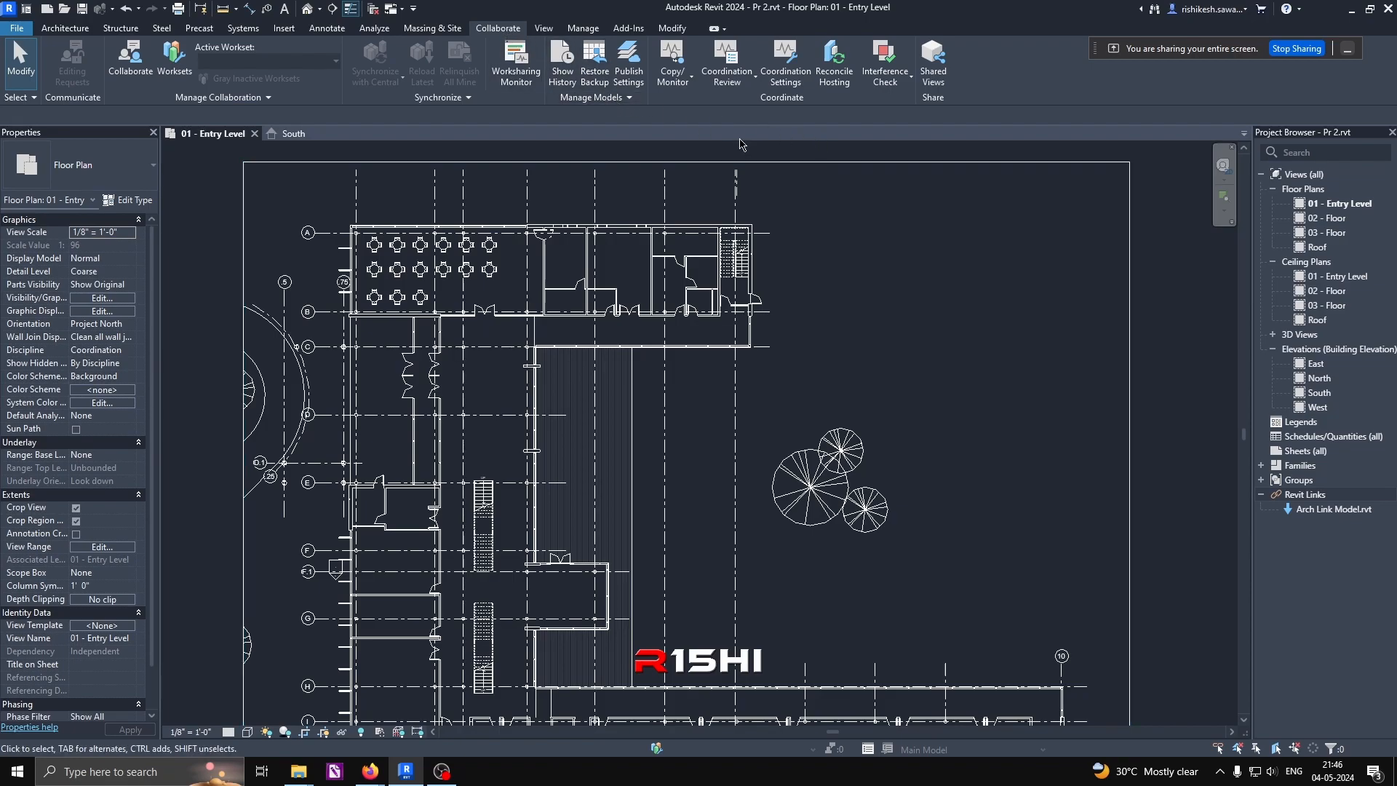
{"action": "left_click", "coordinate": [727, 77]}
{"action": "left_click", "coordinate": [736, 124]}
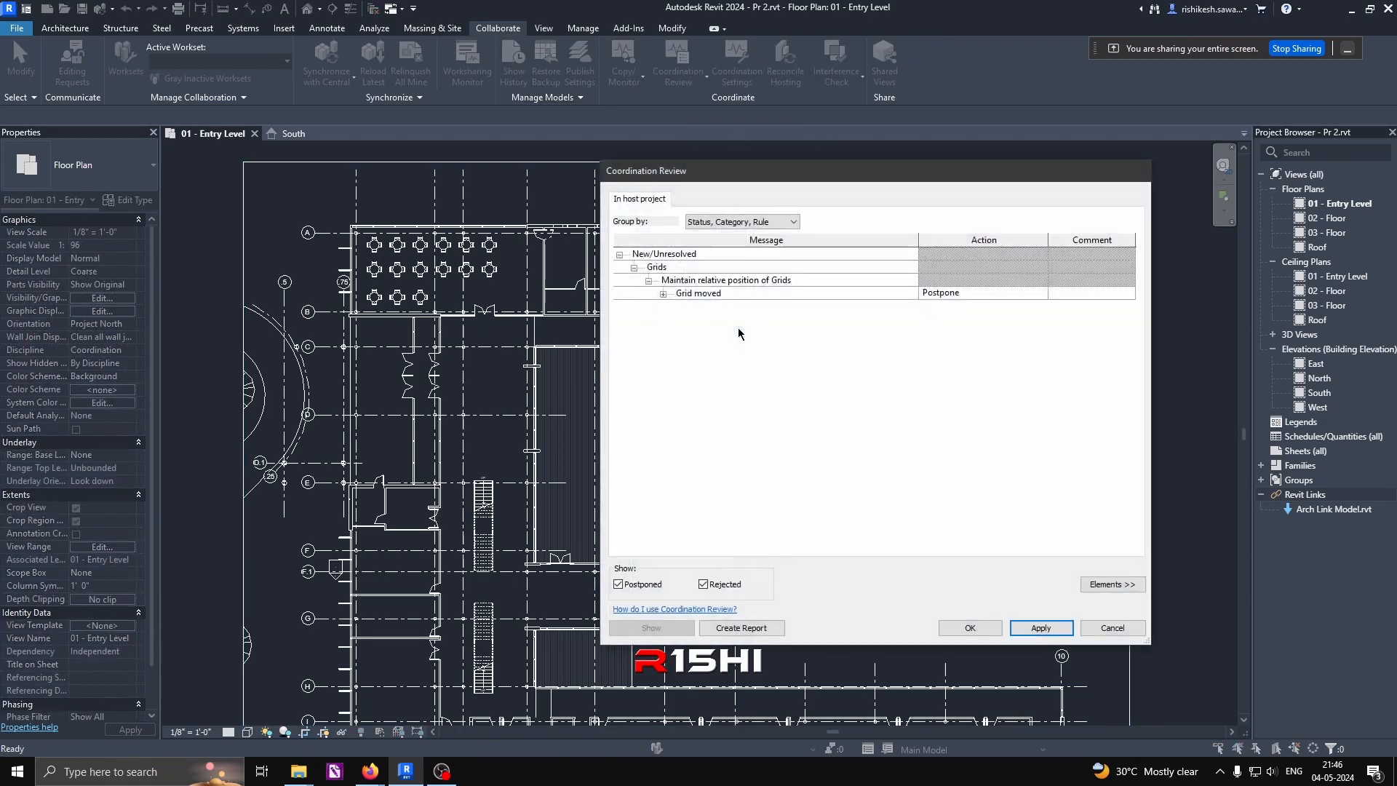
{"action": "left_click_drag", "start_coordinate": [813, 176], "coordinate": [271, 165]}
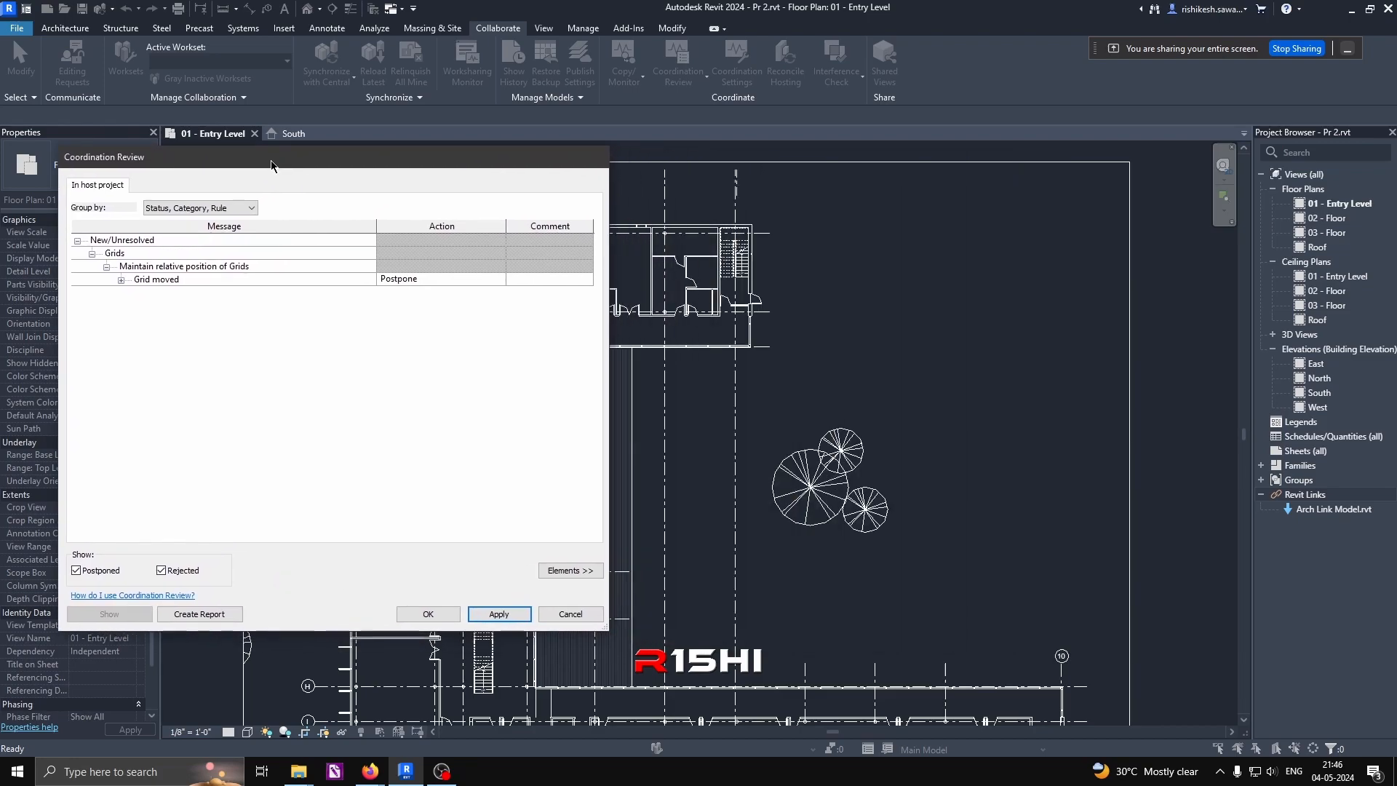
{"action": "scroll", "coordinate": [936, 374], "scroll_direction": "down", "scroll_amount": 3}
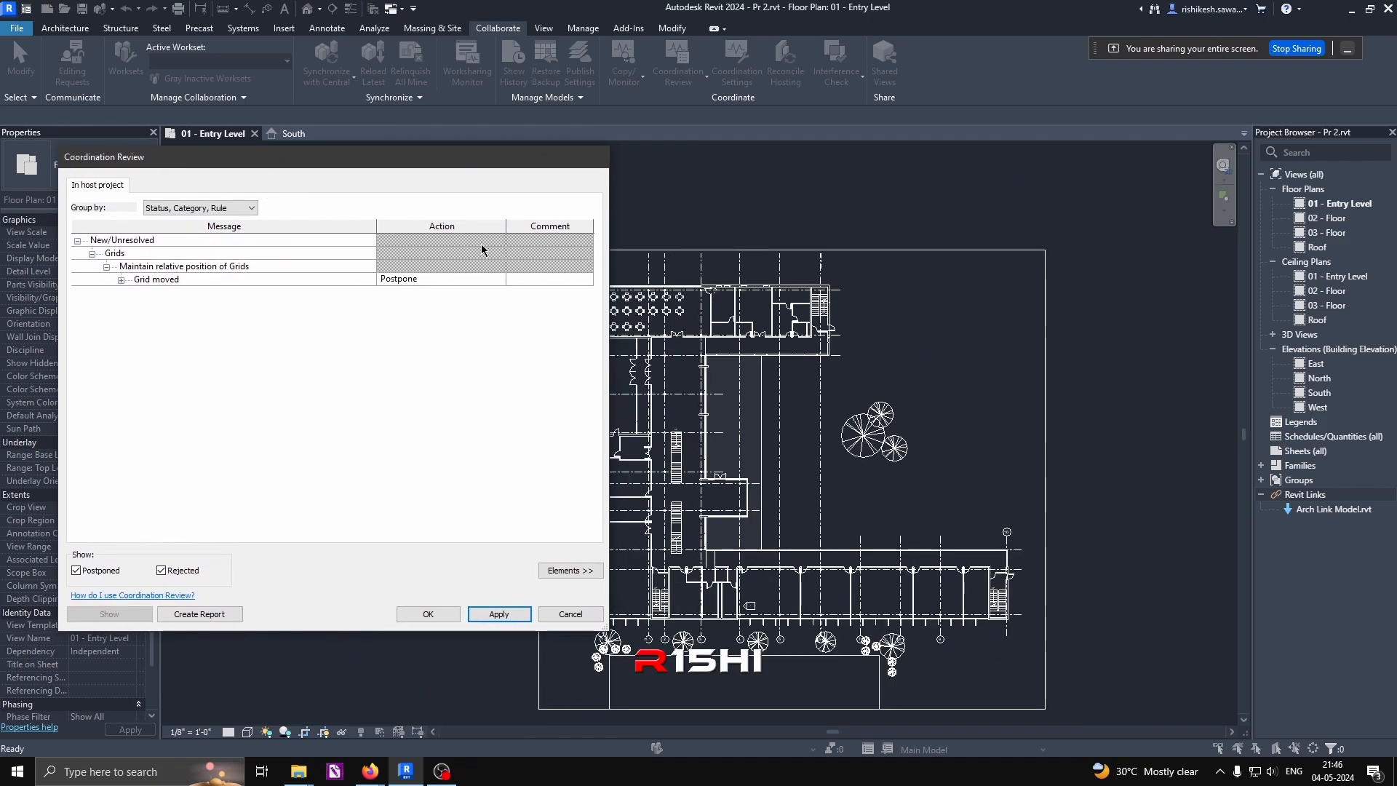
{"action": "scroll", "coordinate": [812, 282], "scroll_direction": "up", "scroll_amount": 4}
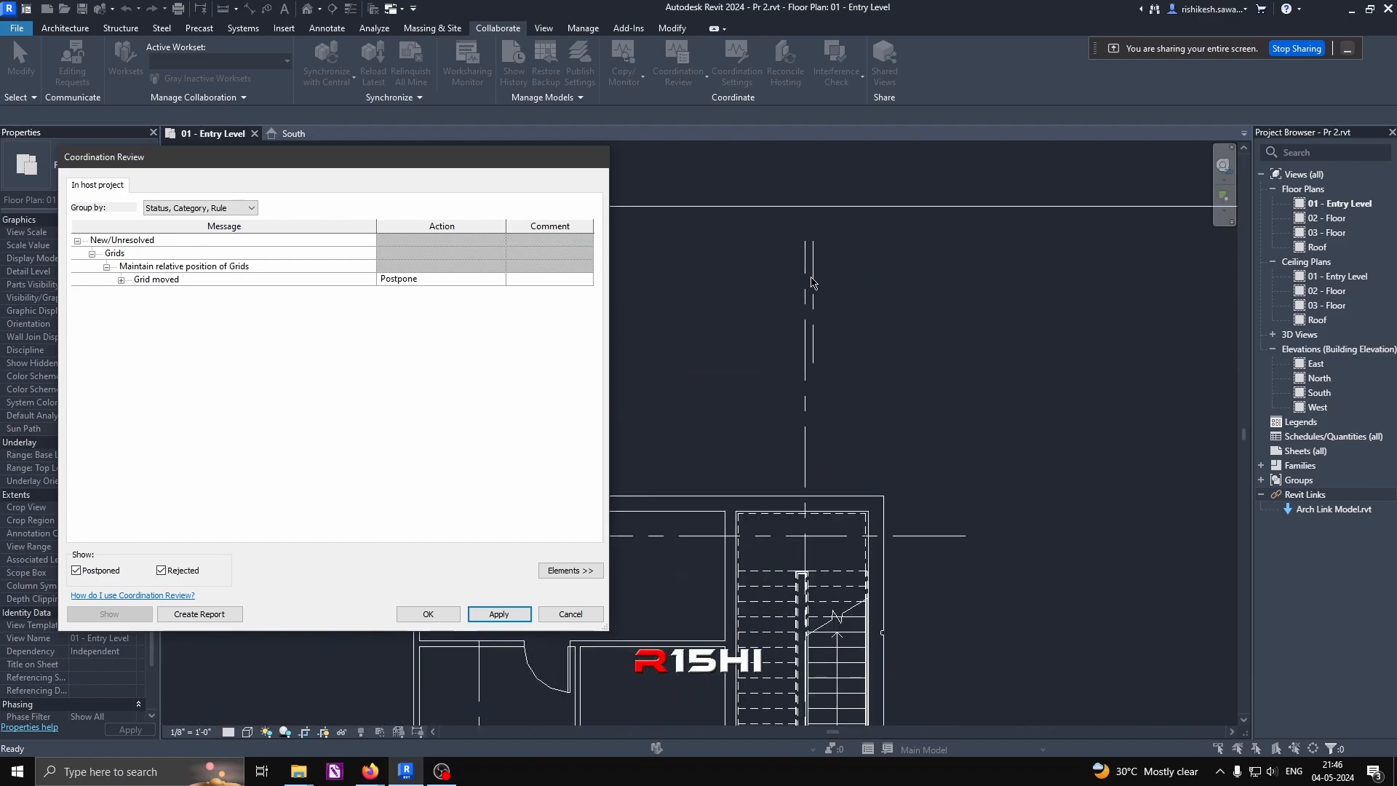
{"action": "scroll", "coordinate": [812, 282], "scroll_direction": "down", "scroll_amount": 4}
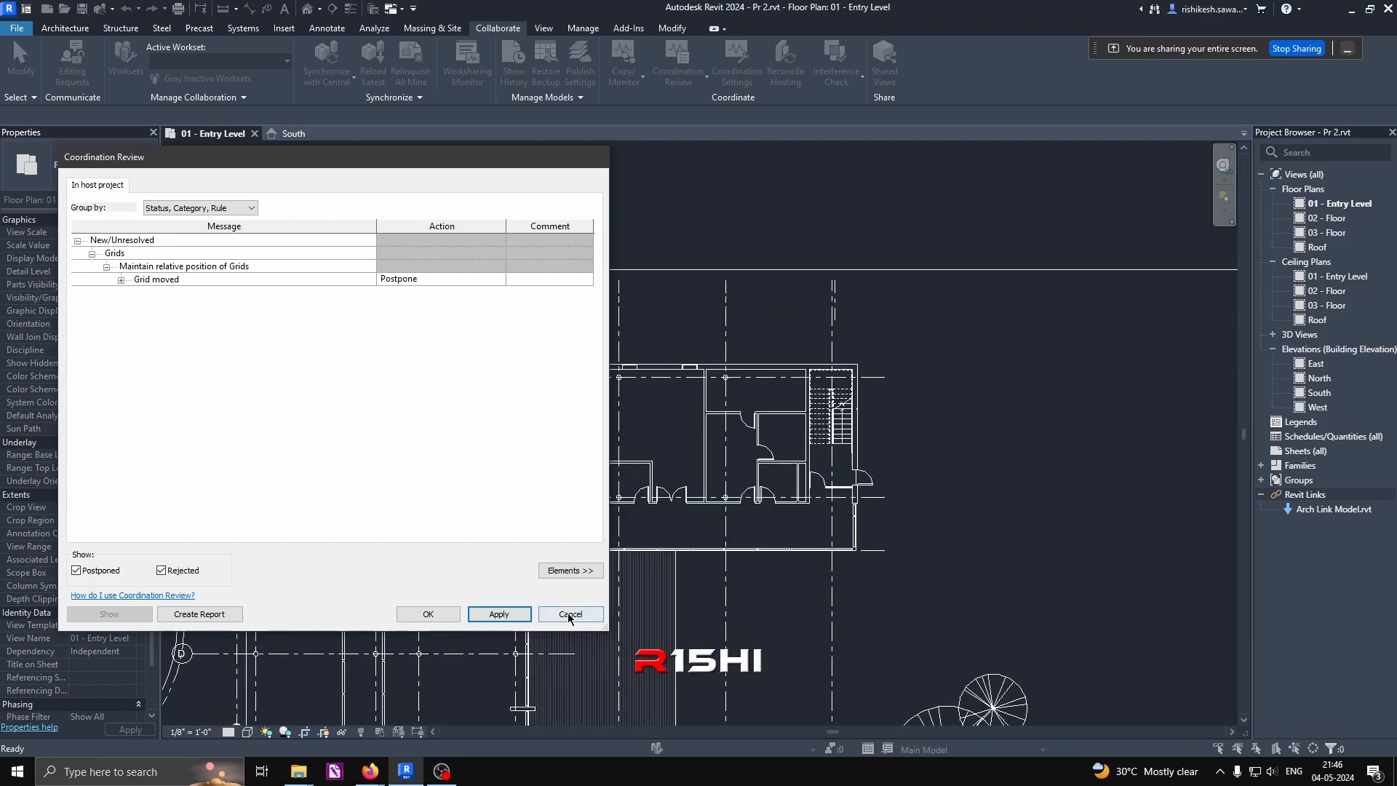
{"action": "left_click", "coordinate": [569, 614]}
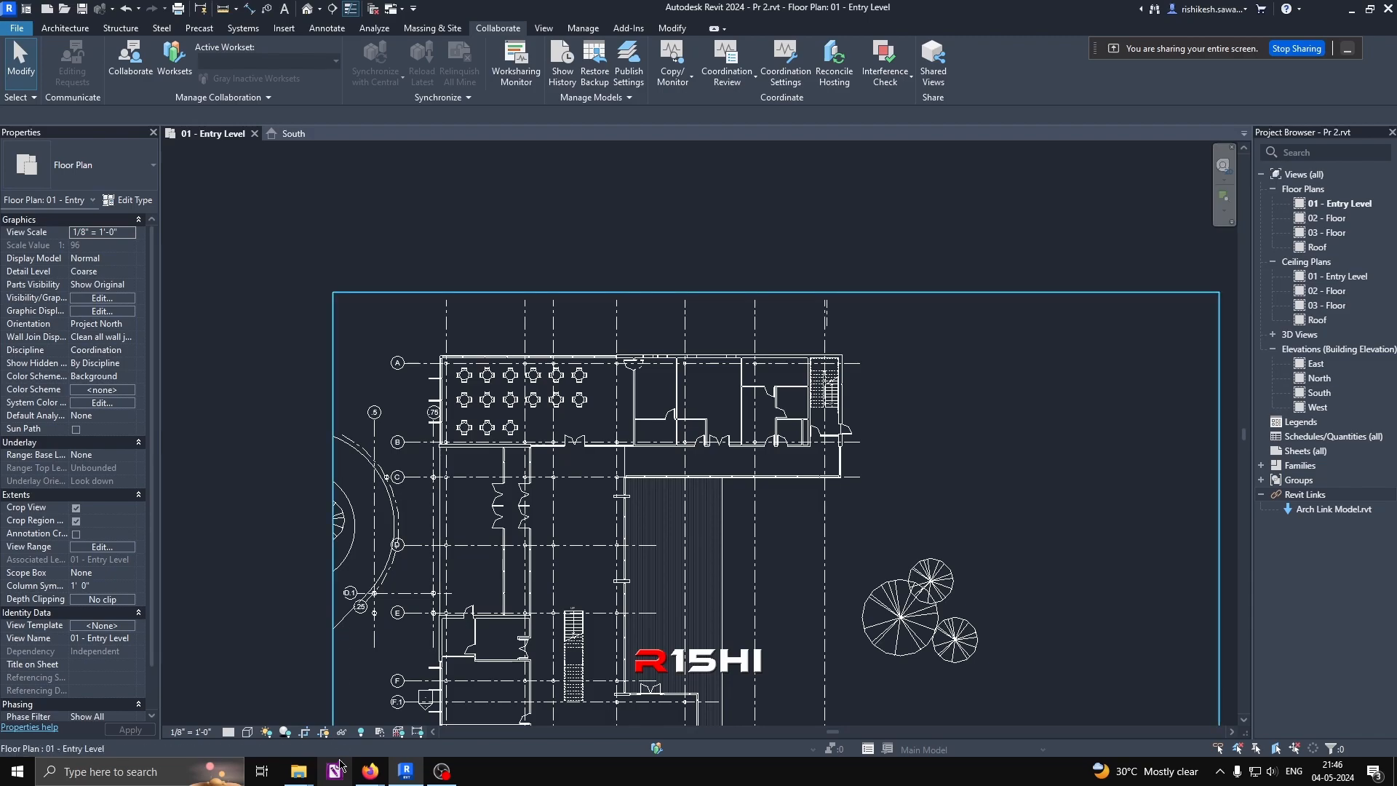
Step: Turn off cropping in the 01 - Entry Level plan and bring the overlapping grid 6 bubbles into close view
{"action": "left_click", "coordinate": [324, 732]}
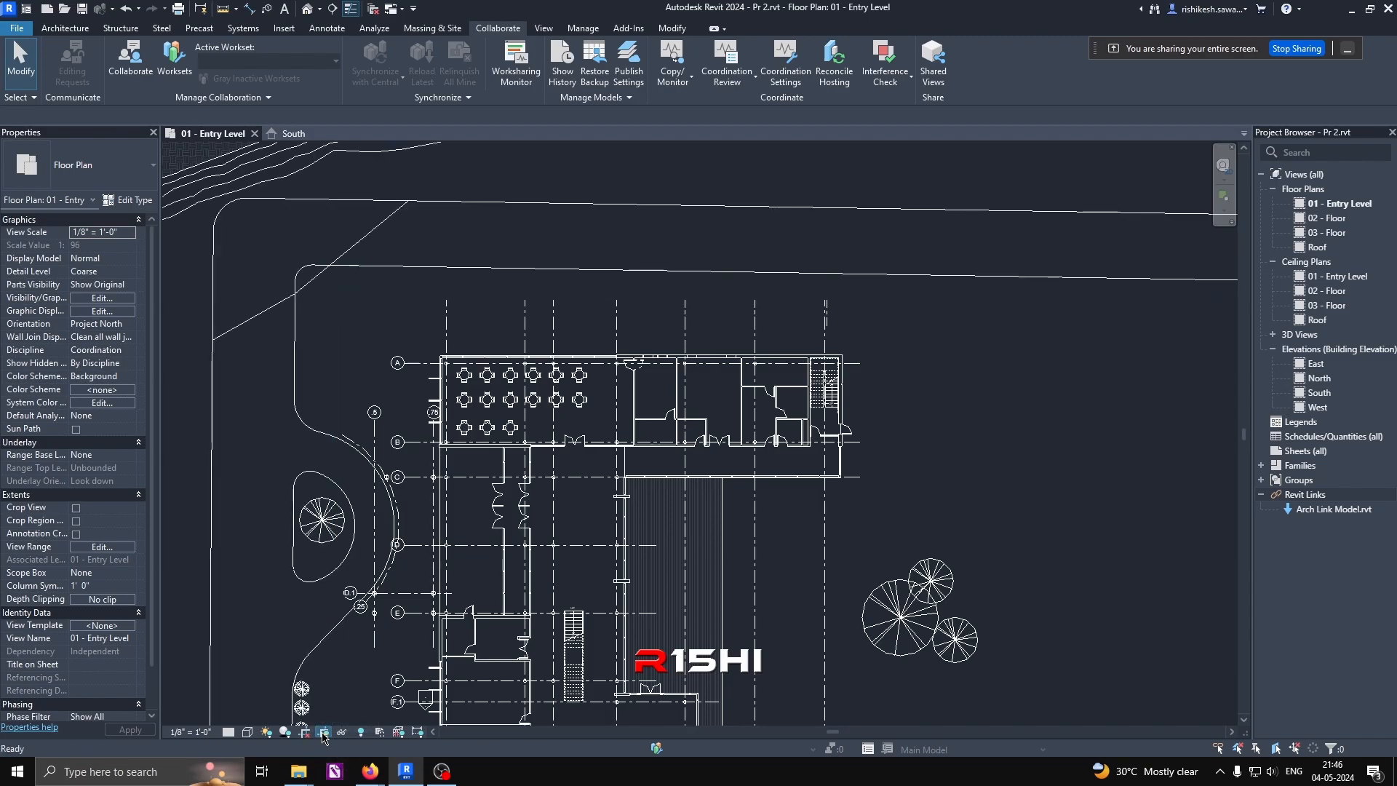
{"action": "scroll", "coordinate": [613, 471], "scroll_direction": "down", "scroll_amount": 2}
{"action": "middle_click_drag", "start_coordinate": [722, 687], "coordinate": [731, 489]}
{"action": "scroll", "coordinate": [731, 488], "scroll_direction": "up", "scroll_amount": 6}
{"action": "scroll", "coordinate": [744, 544], "scroll_direction": "up", "scroll_amount": 3}
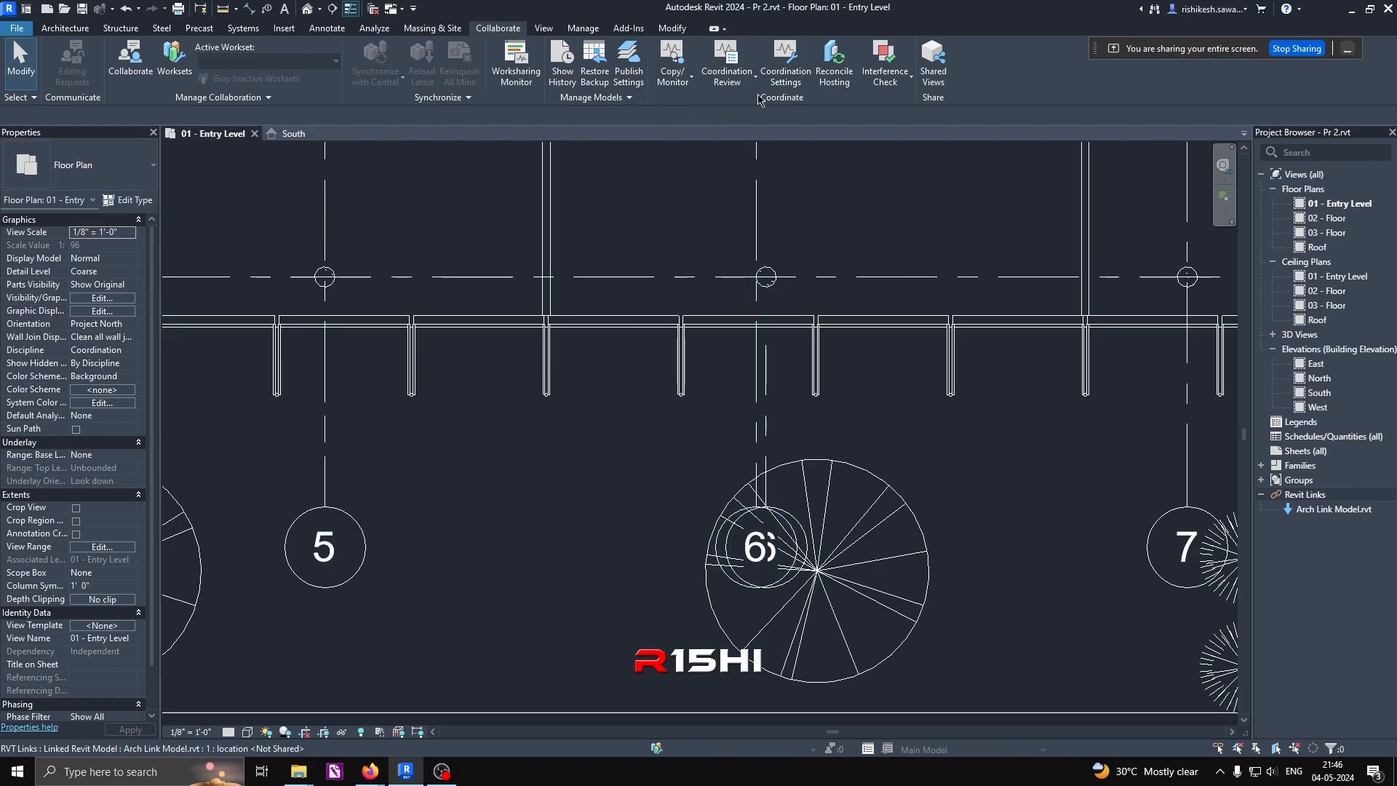
Step: Run Coordination Review on the current project, set the grid 6 'Grid moved' message to Reject, apply it and expand the rejected message's elements
{"action": "left_click", "coordinate": [740, 73]}
{"action": "left_click", "coordinate": [732, 133]}
{"action": "left_click", "coordinate": [731, 325]}
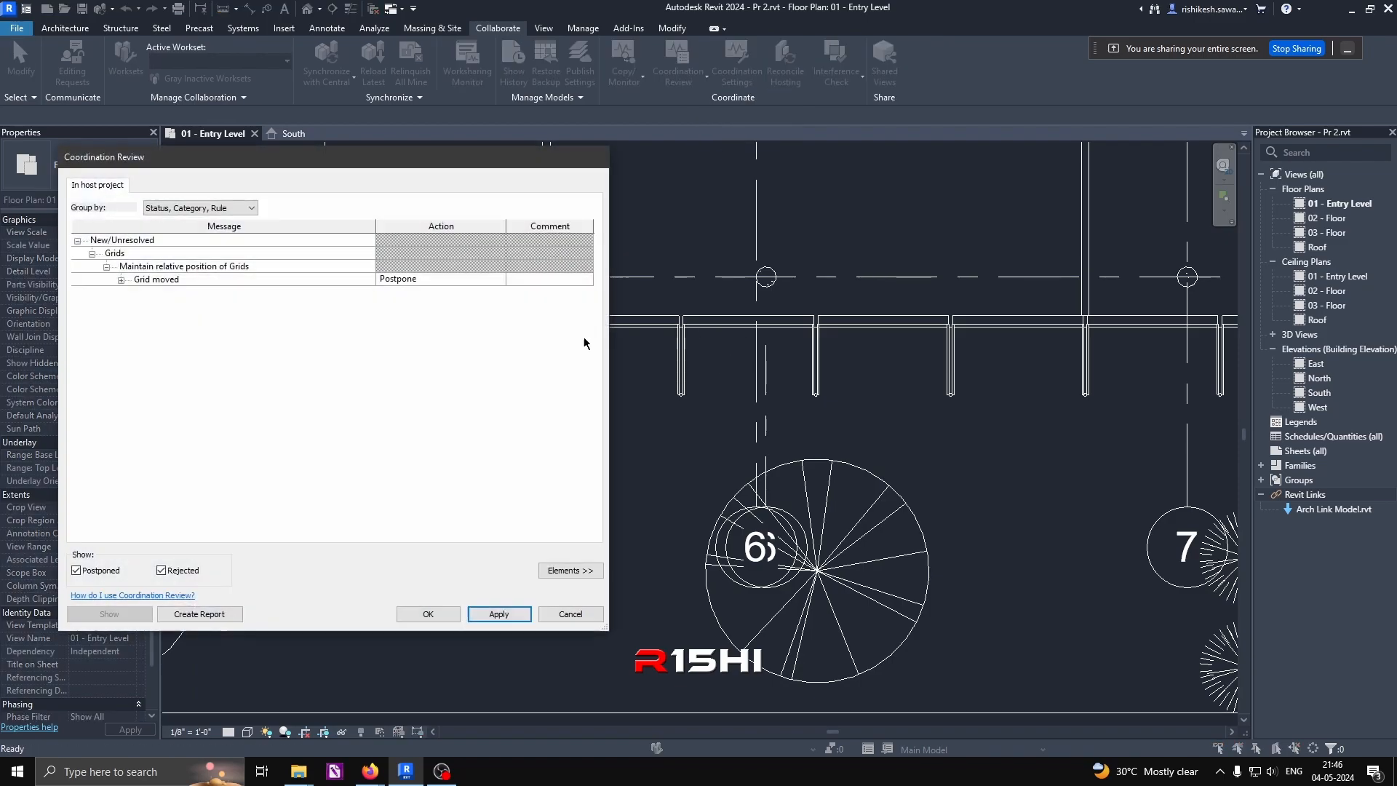
{"action": "left_click", "coordinate": [156, 281]}
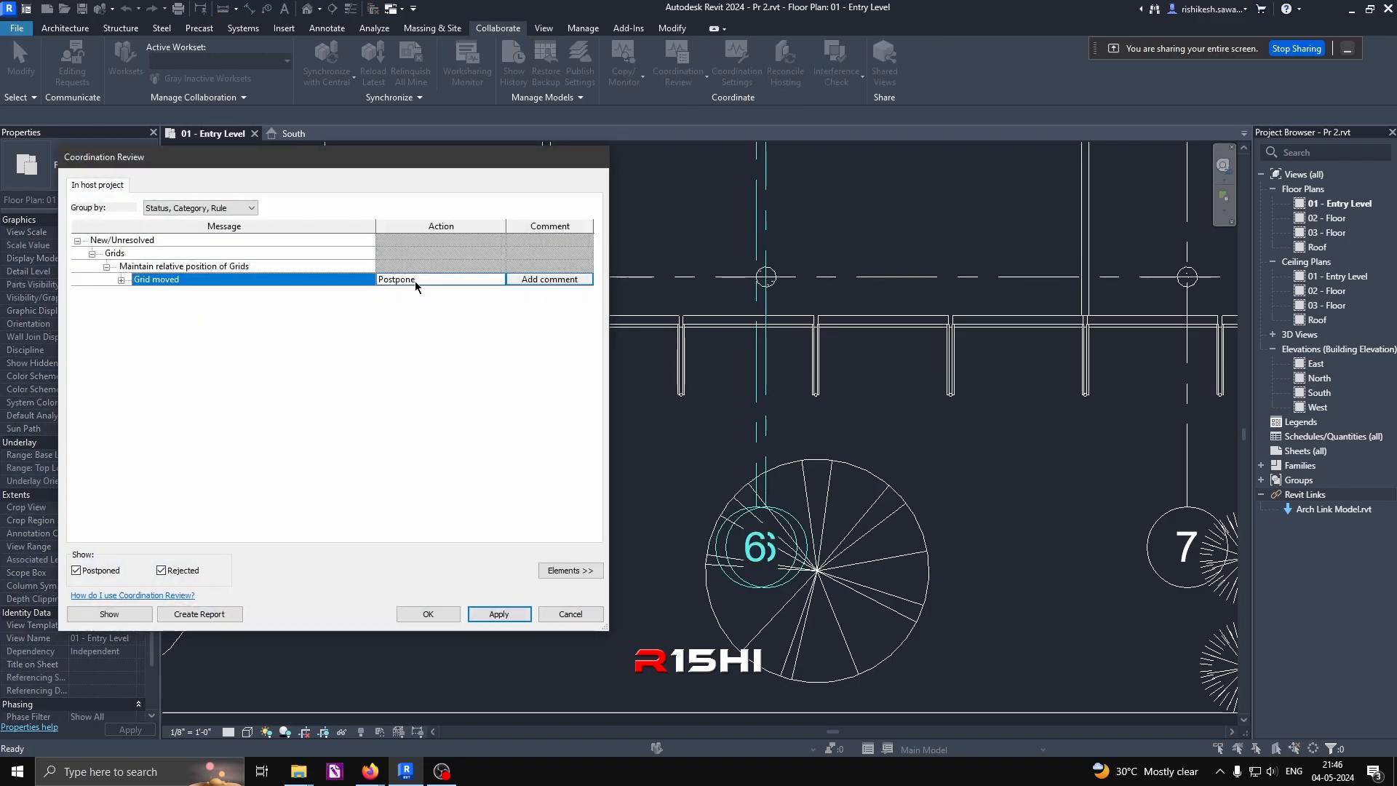
{"action": "left_click", "coordinate": [120, 280]}
{"action": "left_click", "coordinate": [502, 280]}
{"action": "left_click", "coordinate": [503, 282]}
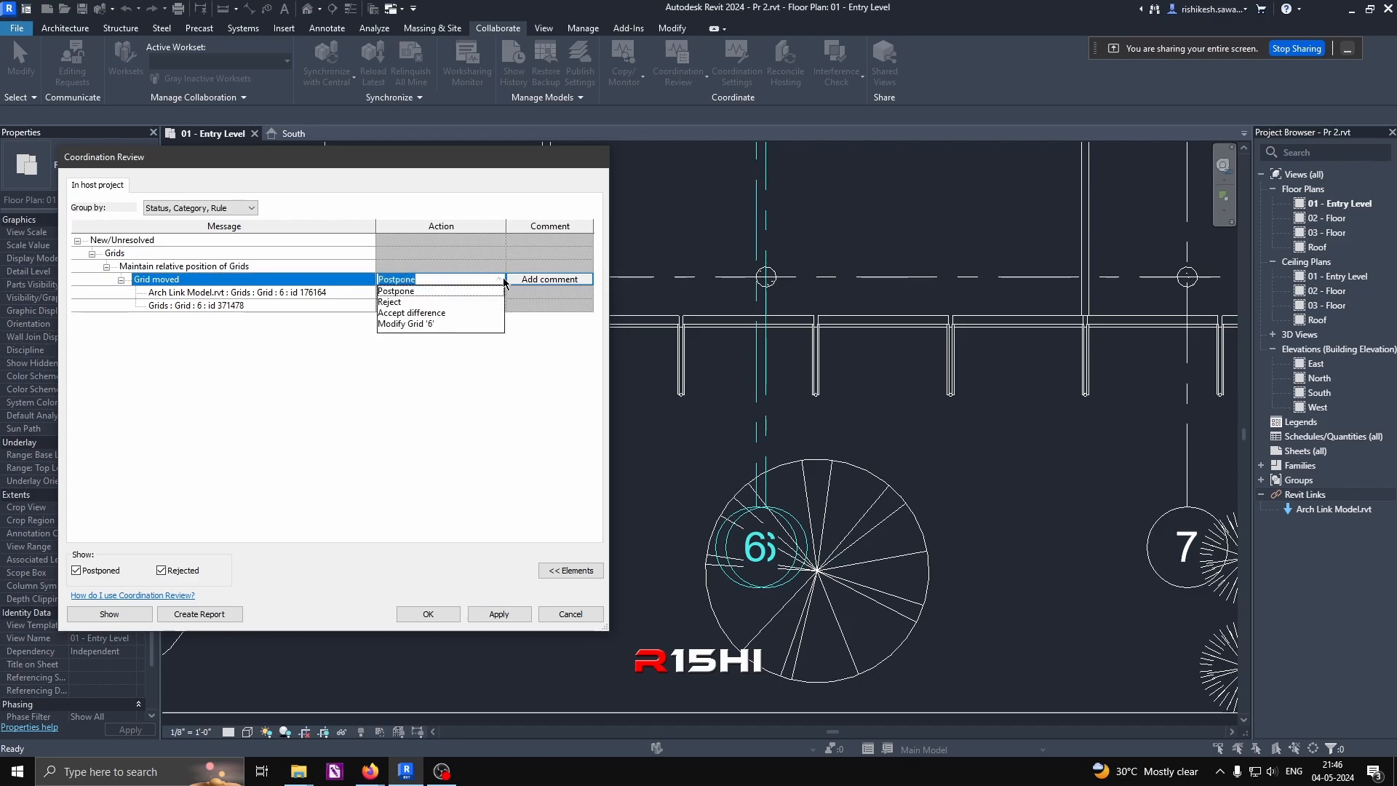
{"action": "left_click", "coordinate": [396, 303]}
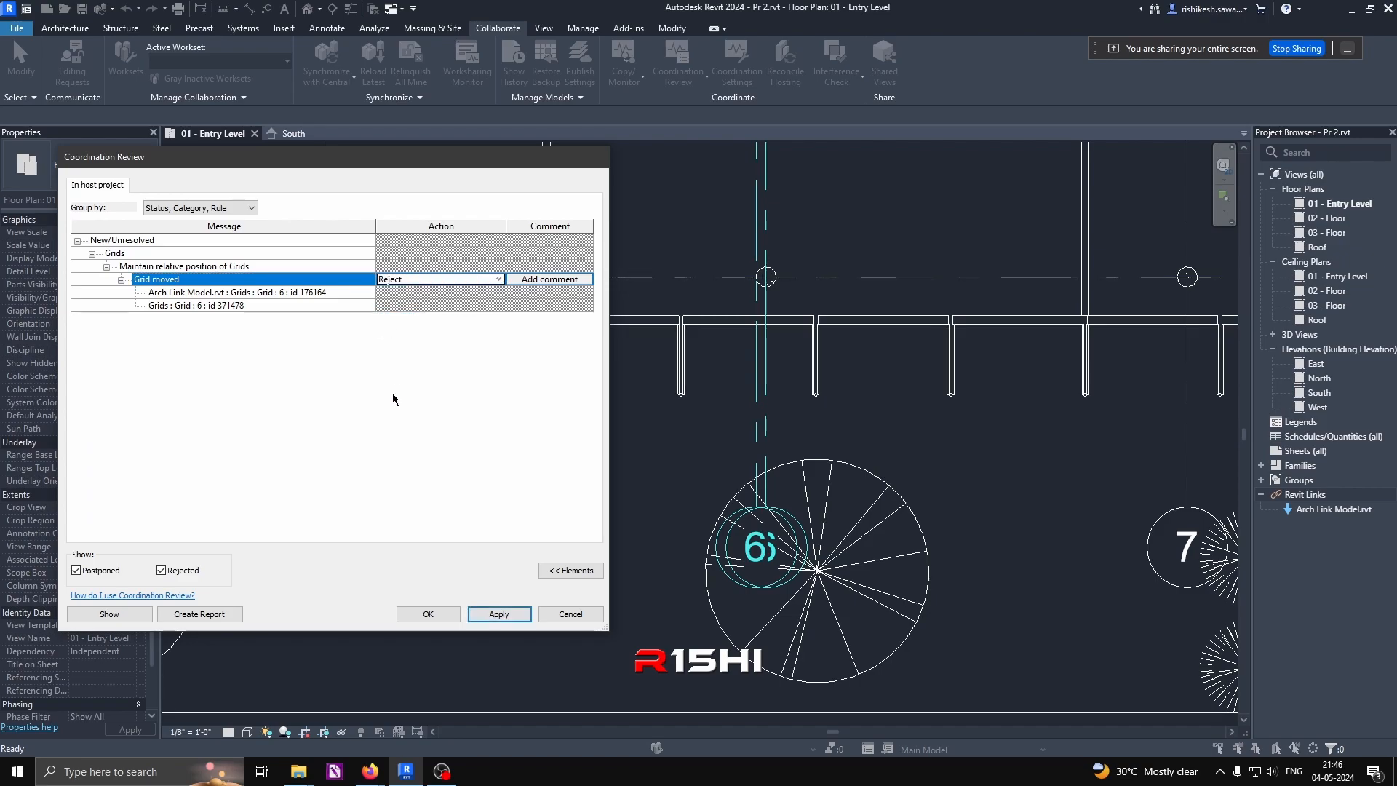
{"action": "left_click", "coordinate": [502, 615]}
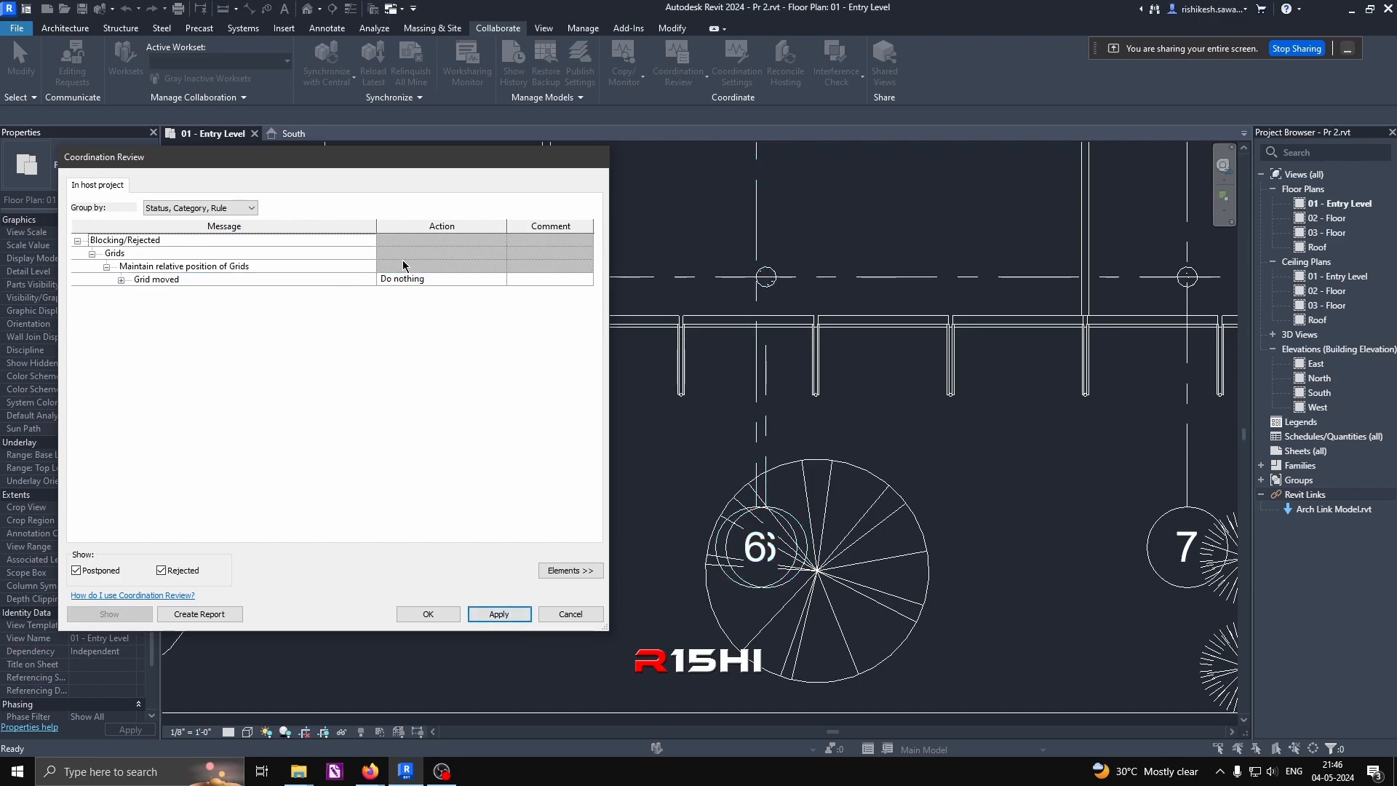
{"action": "left_click", "coordinate": [121, 280]}
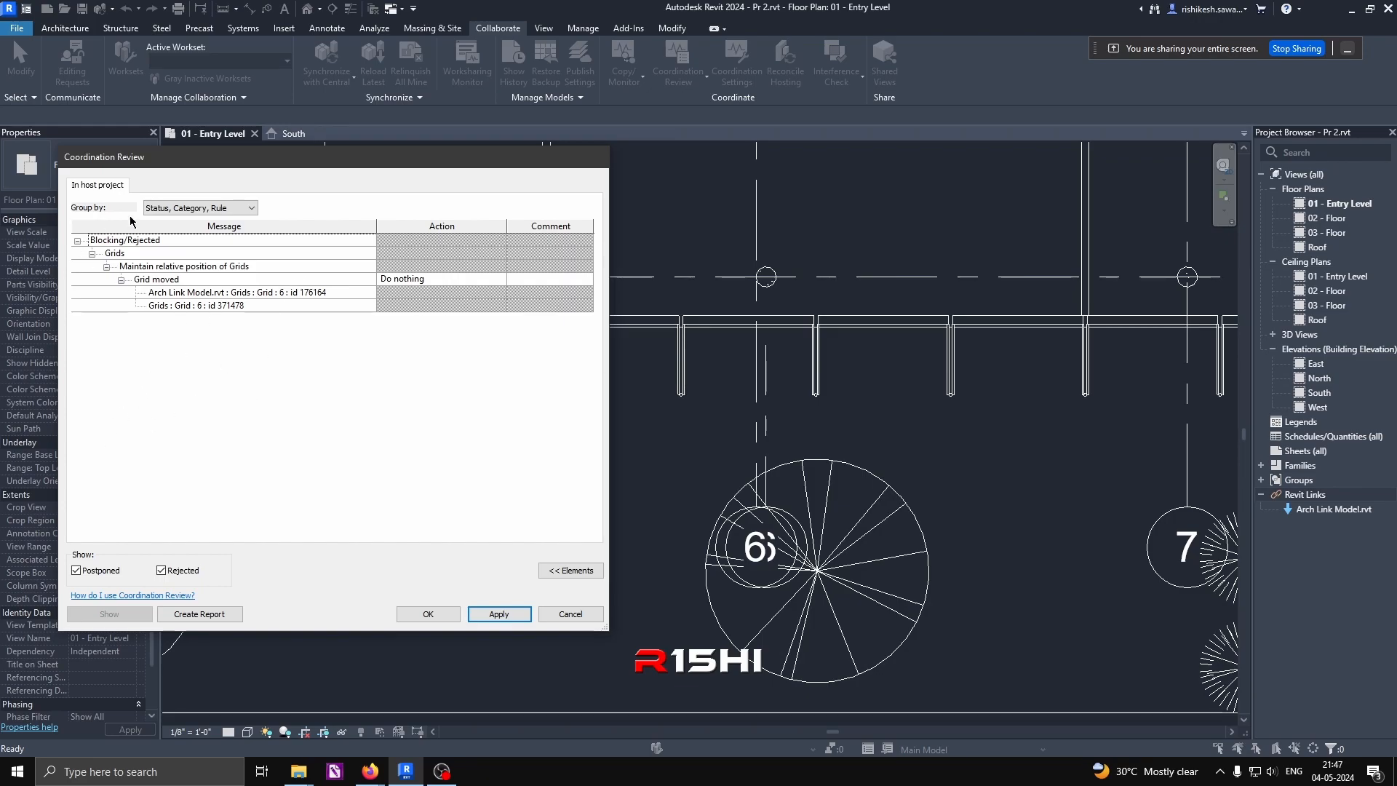
Step: Export the coordination report as an HTML file named 'Pr 2_ Grid 6 Conflict - Moved by 6 in' and close Coordination Review
{"action": "left_click", "coordinate": [200, 614]}
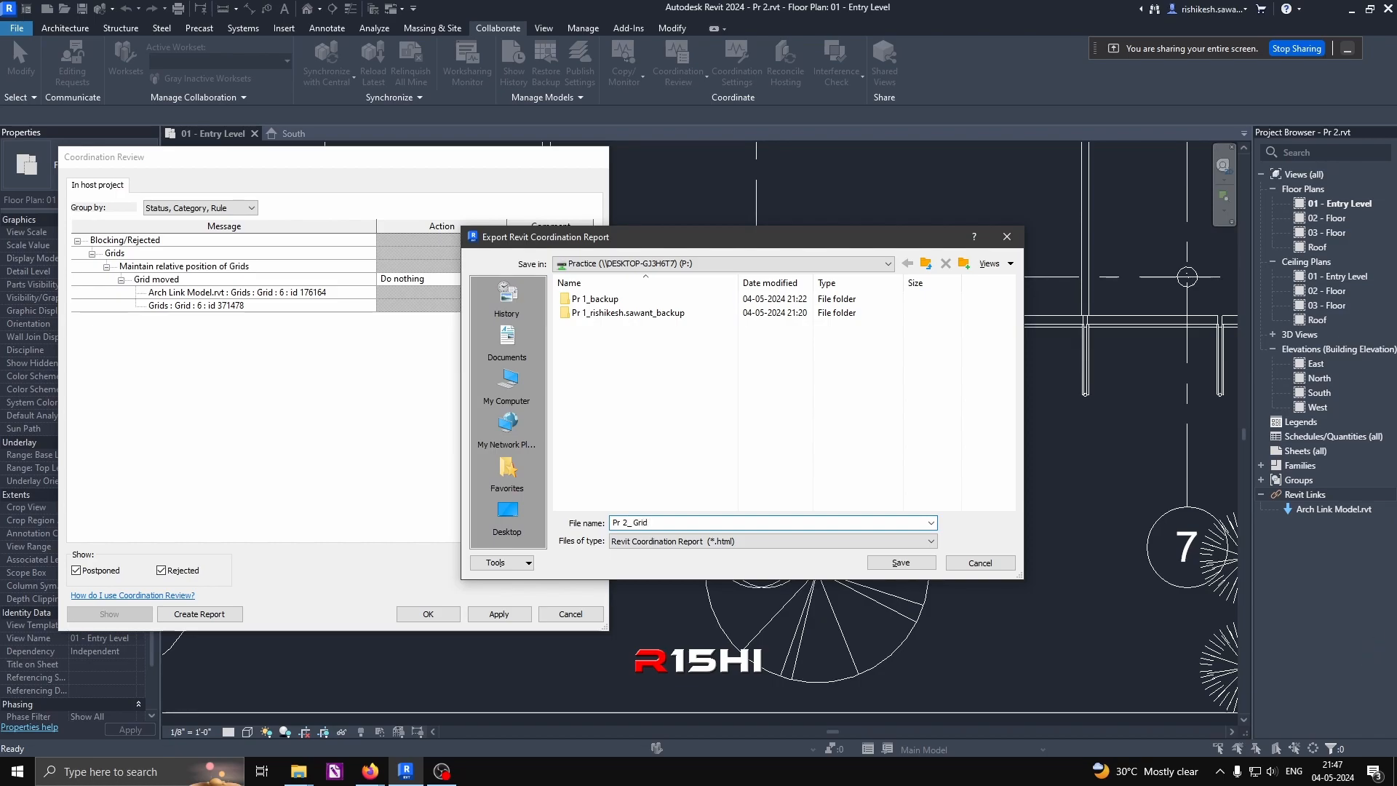
{"action": "type", "text": "lict - Moved by 6 in"}
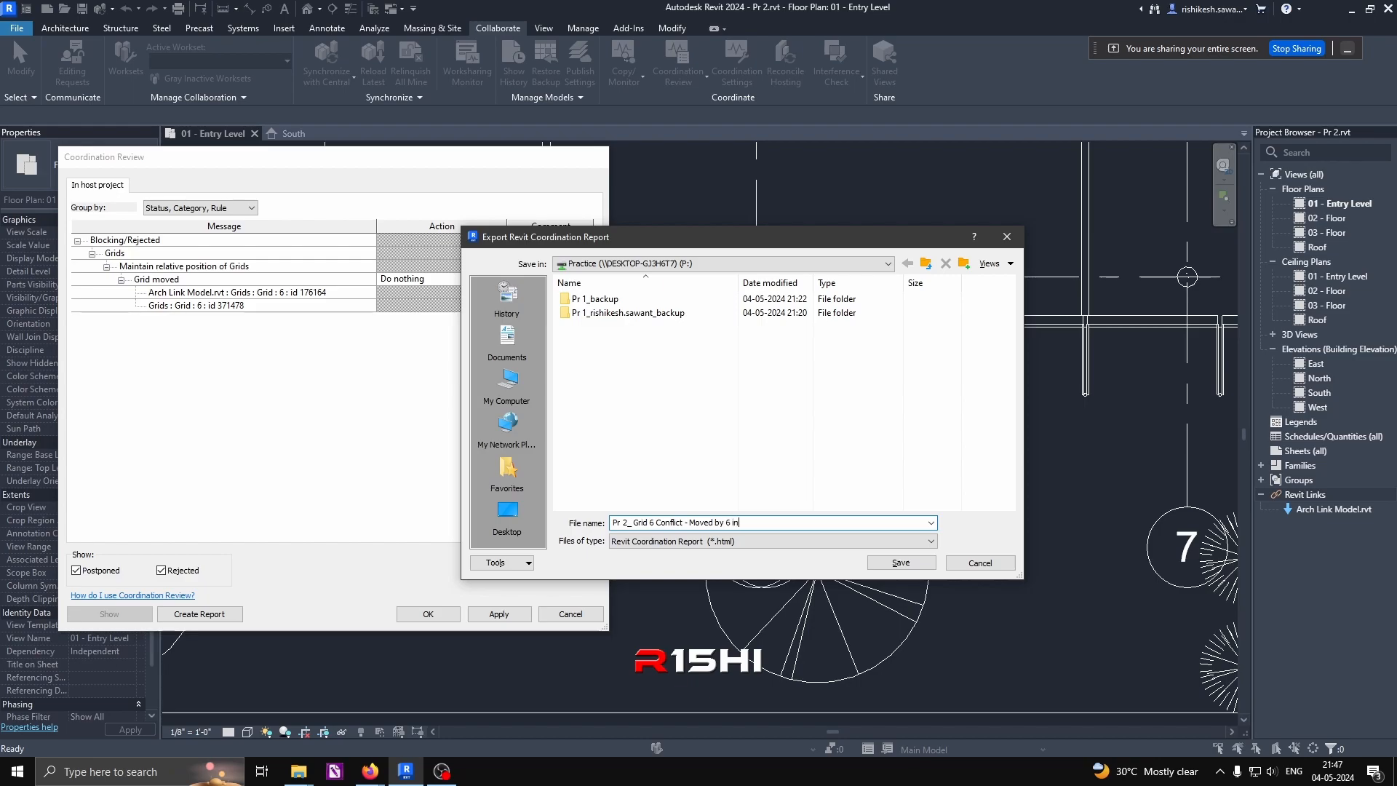
{"action": "left_click", "coordinate": [784, 545]}
{"action": "left_click", "coordinate": [785, 553]}
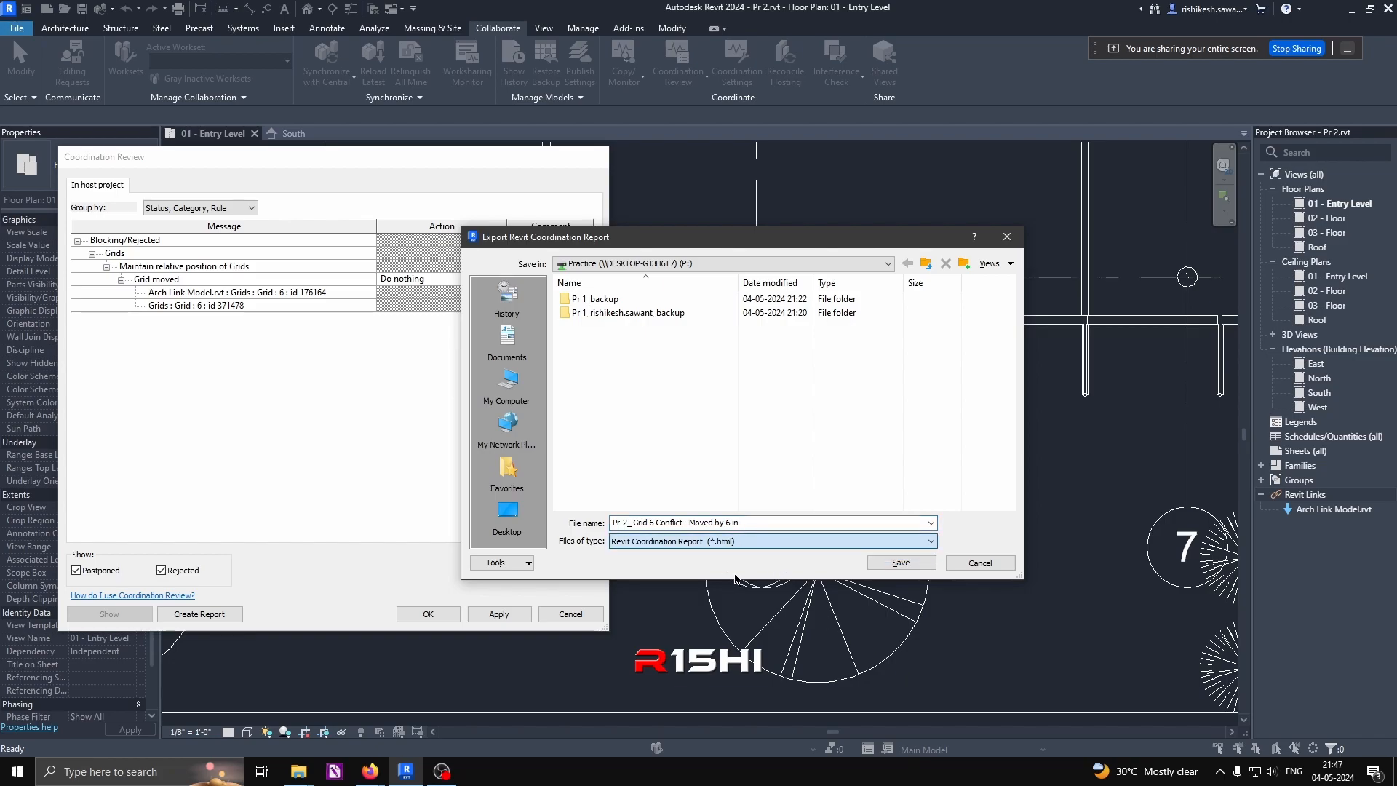
{"action": "left_click", "coordinate": [901, 564]}
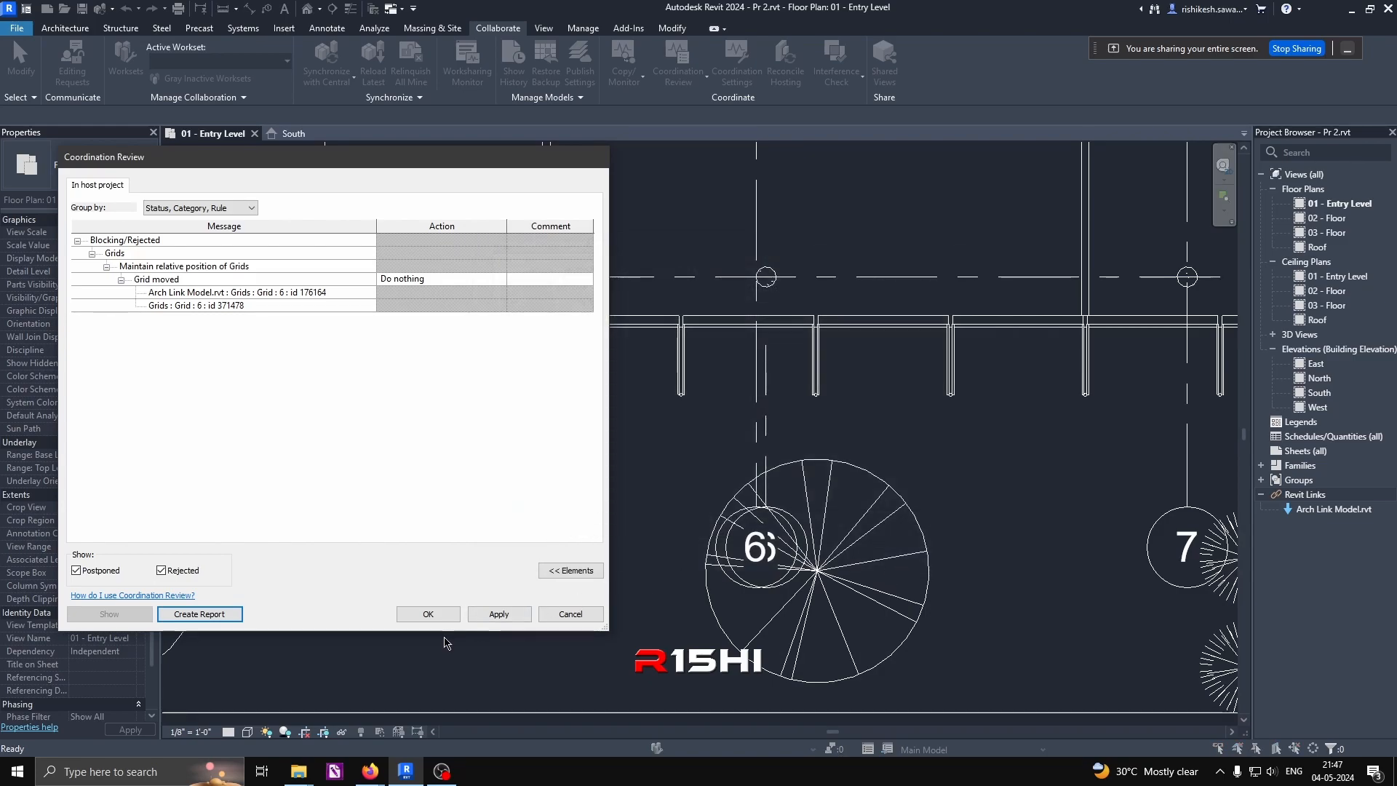
{"action": "left_click", "coordinate": [428, 613]}
Step: Compare the two grid 6 bubbles, clear the link selection and turn on Crop View and the visible crop region in the 01 - Entry Level plan
{"action": "left_click", "coordinate": [524, 573]}
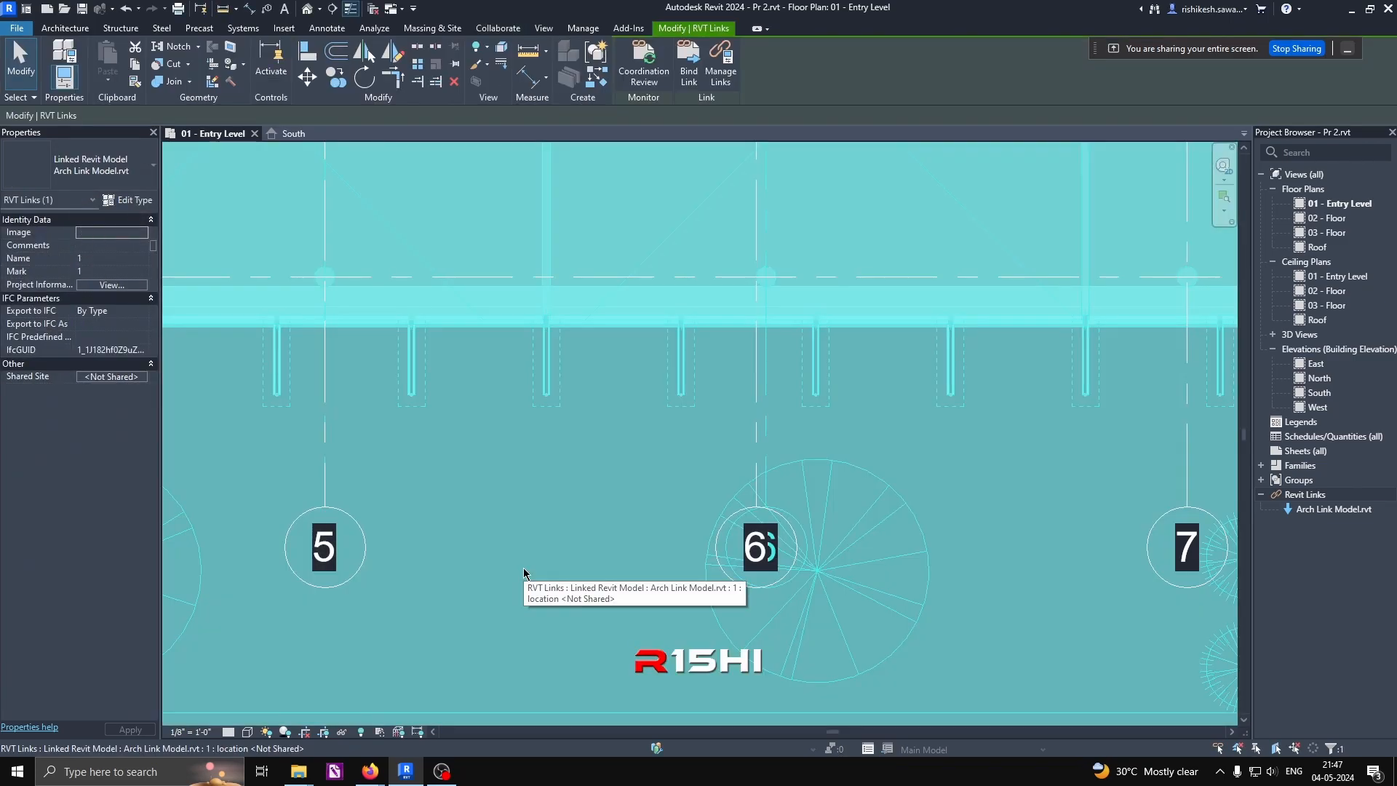
{"action": "scroll", "coordinate": [524, 573], "scroll_direction": "down", "scroll_amount": 6}
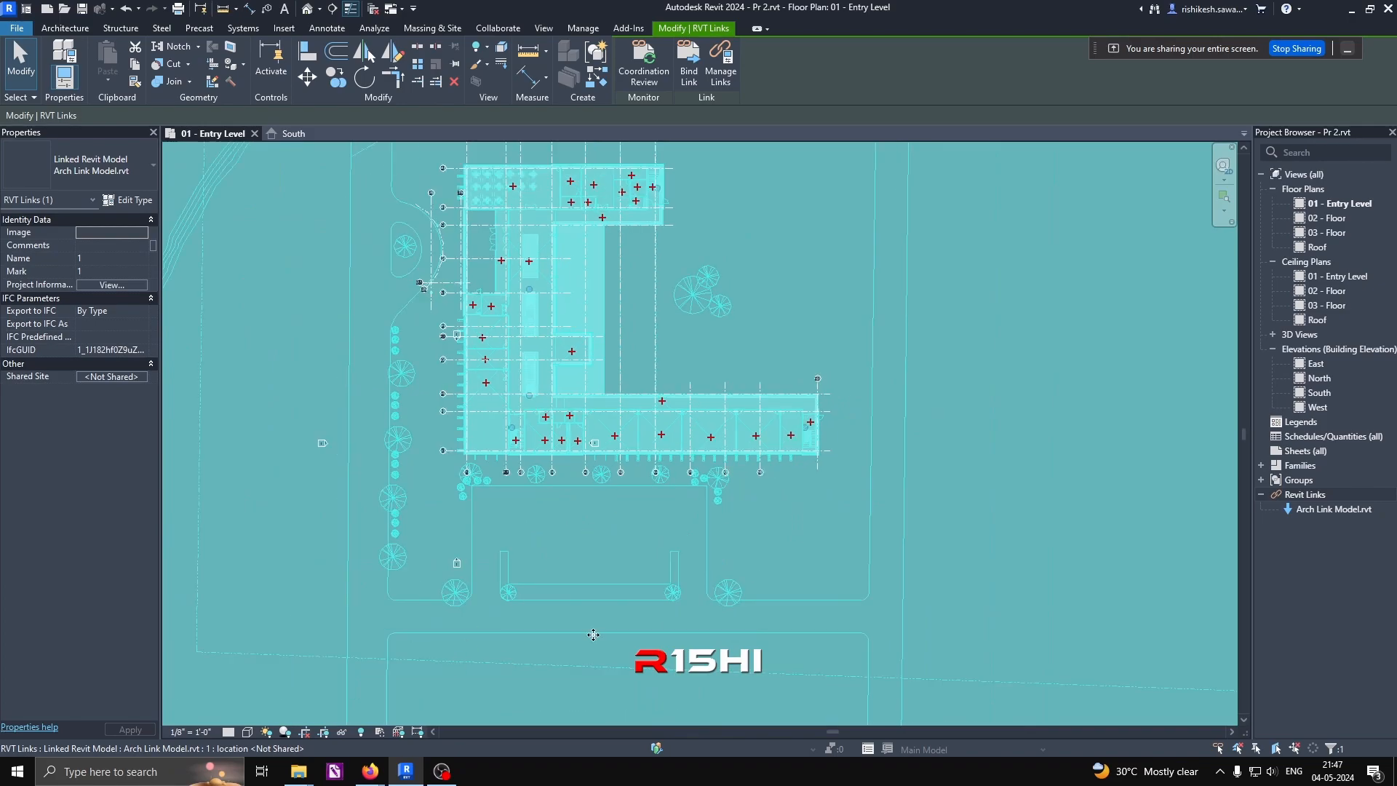
{"action": "scroll", "coordinate": [720, 386], "scroll_direction": "up", "scroll_amount": 7}
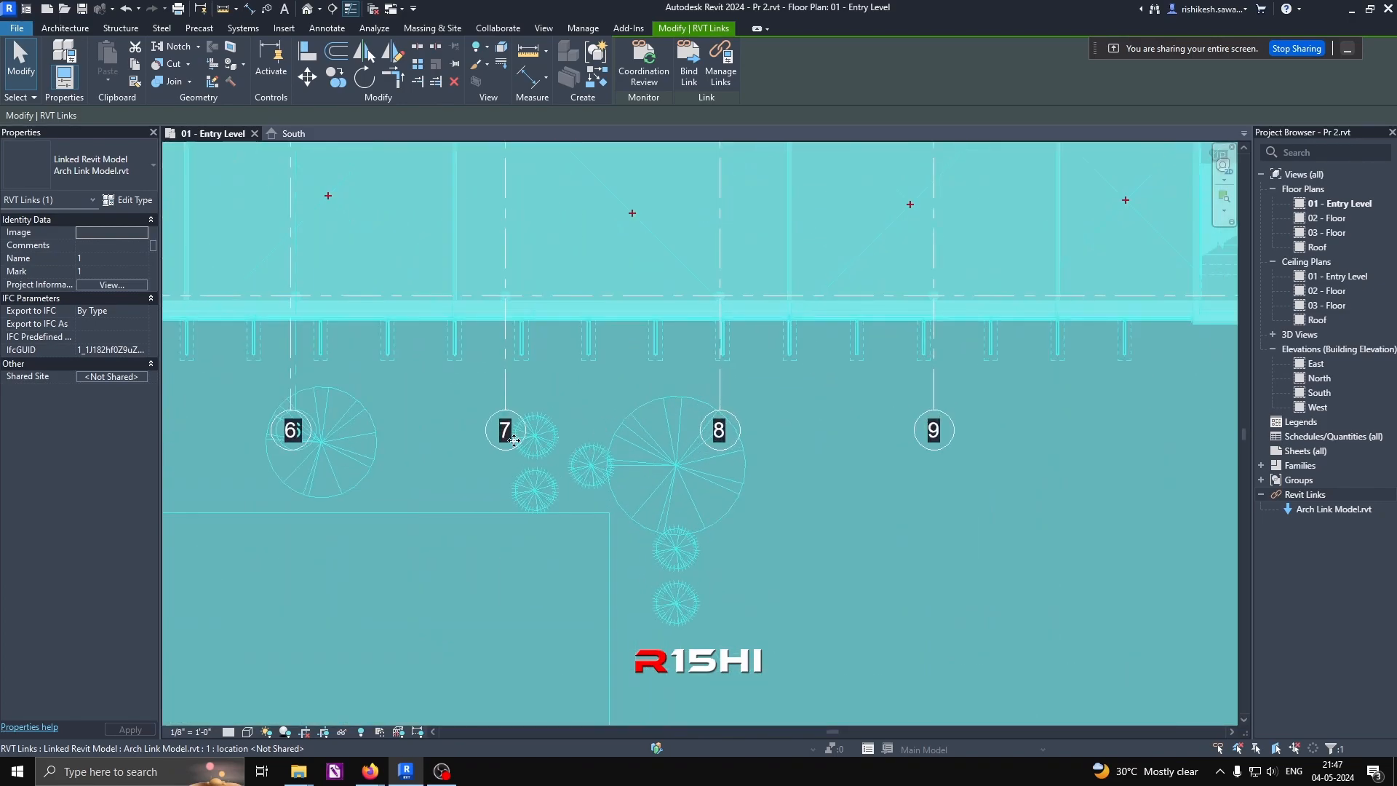
{"action": "scroll", "coordinate": [529, 441], "scroll_direction": "up", "scroll_amount": 2}
{"action": "scroll", "coordinate": [492, 439], "scroll_direction": "down", "scroll_amount": 2}
{"action": "scroll", "coordinate": [371, 456], "scroll_direction": "up", "scroll_amount": 5}
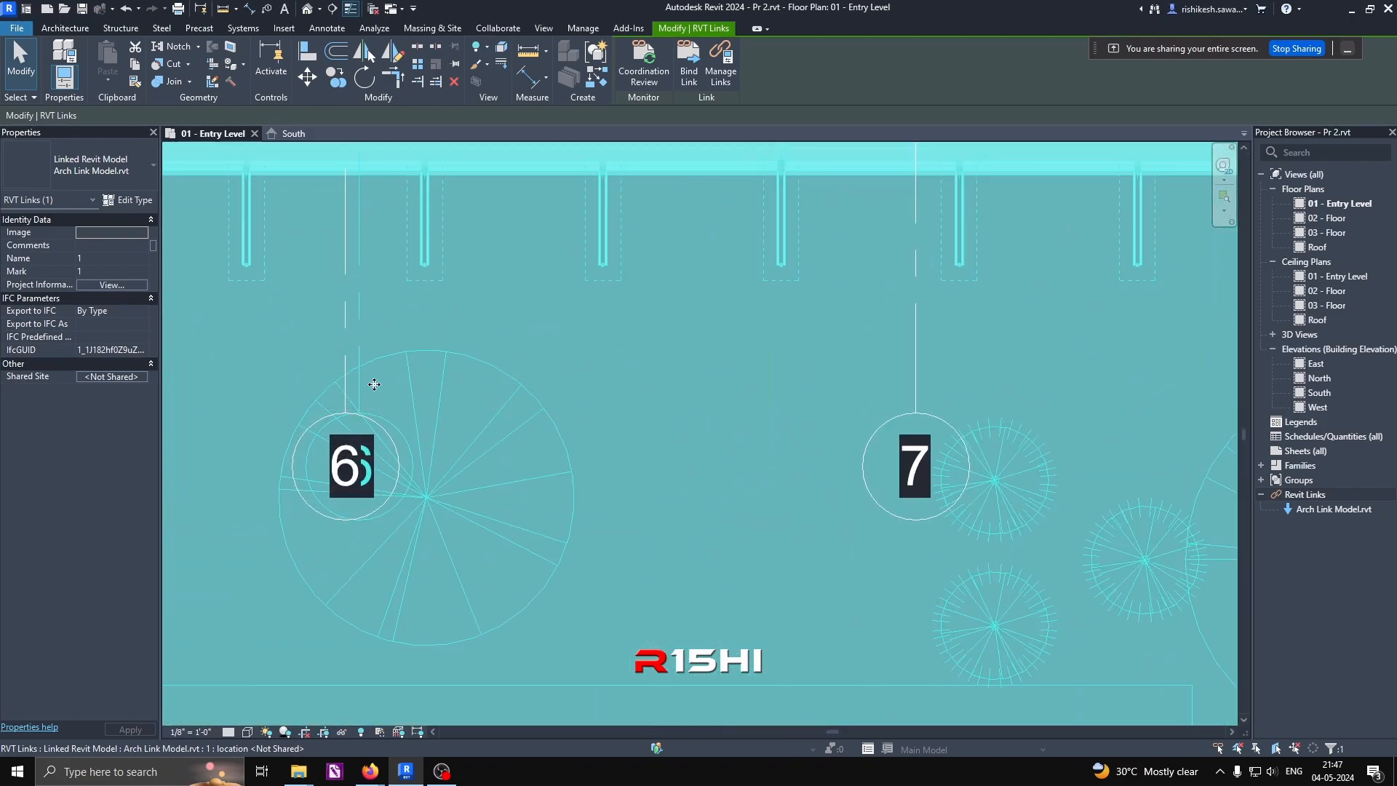
{"action": "scroll", "coordinate": [374, 384], "scroll_direction": "down", "scroll_amount": 8}
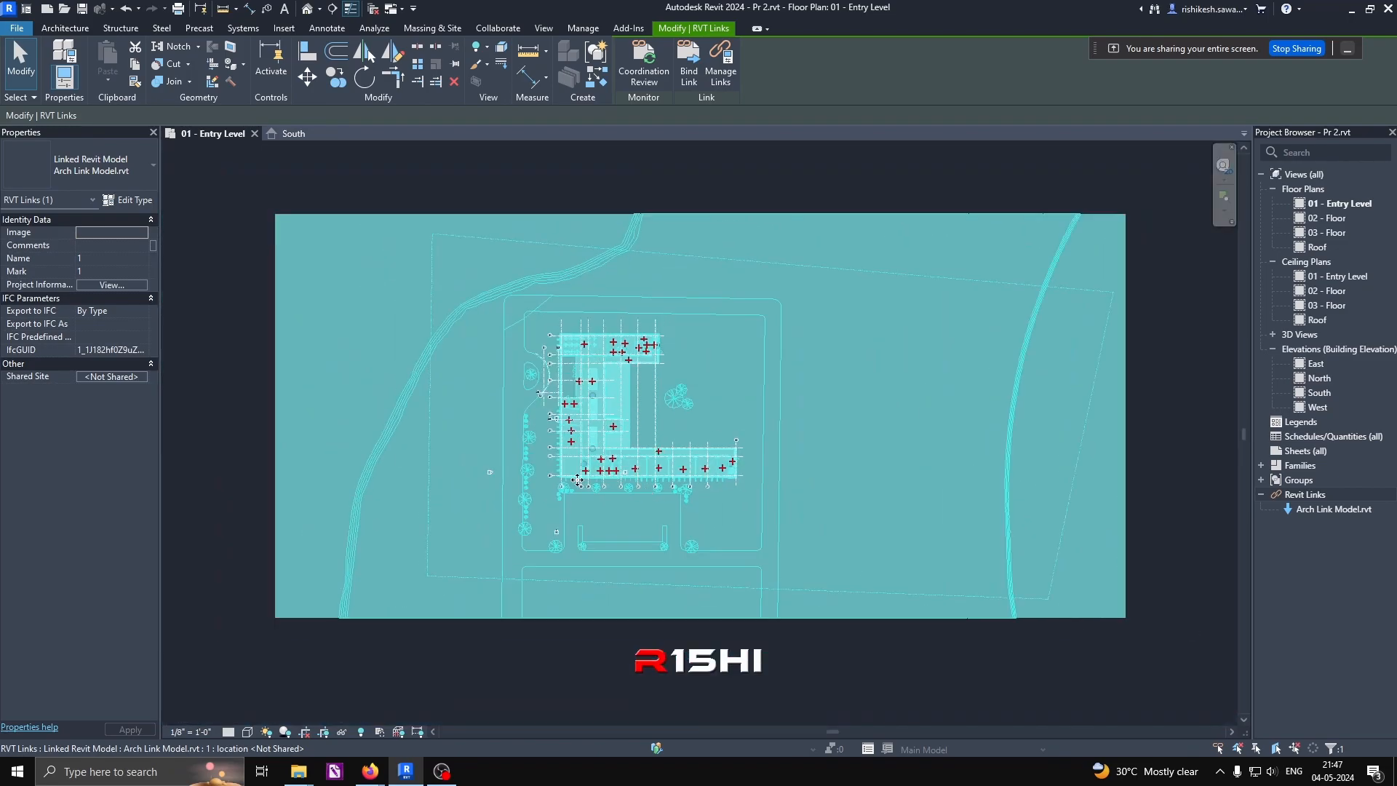
{"action": "right_click", "coordinate": [219, 313]}
{"action": "left_click", "coordinate": [232, 324]}
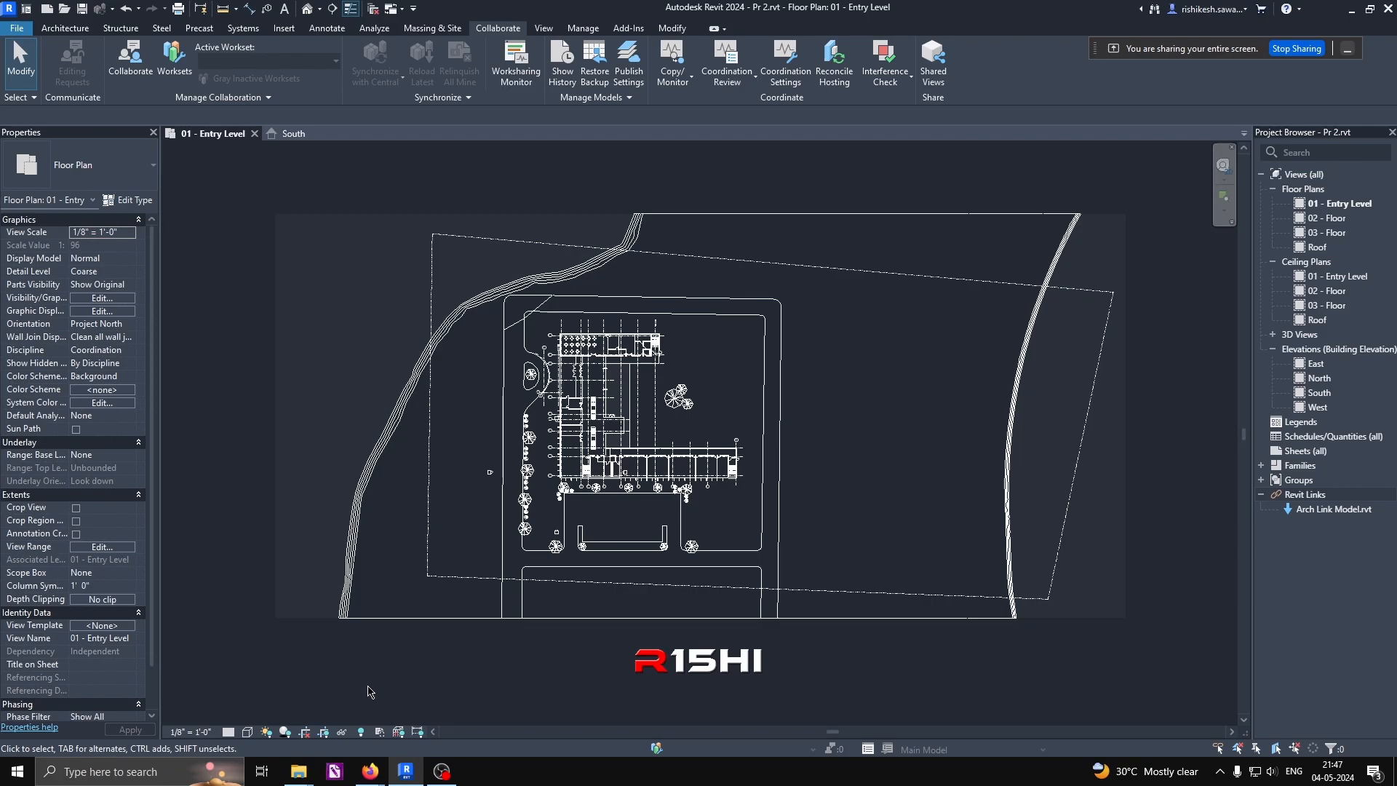
{"action": "left_click", "coordinate": [325, 733]}
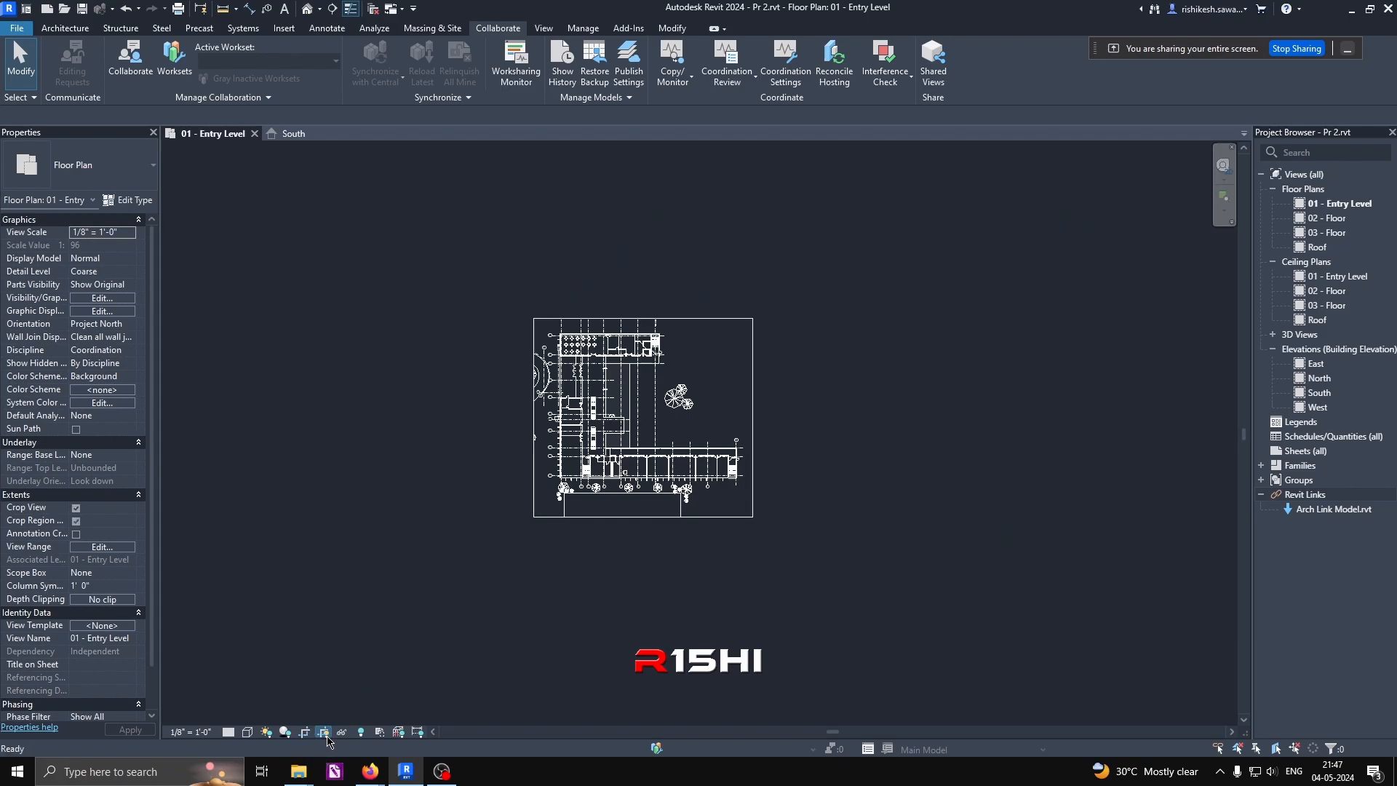
Step: Open the exported report 'Pr 2_ Grid 6 Conflict - Moved by 6 in.html' from the Practice (P:) drive in Firefox
{"action": "mouse_move", "coordinate": [312, 782]}
{"action": "left_click", "coordinate": [614, 717]}
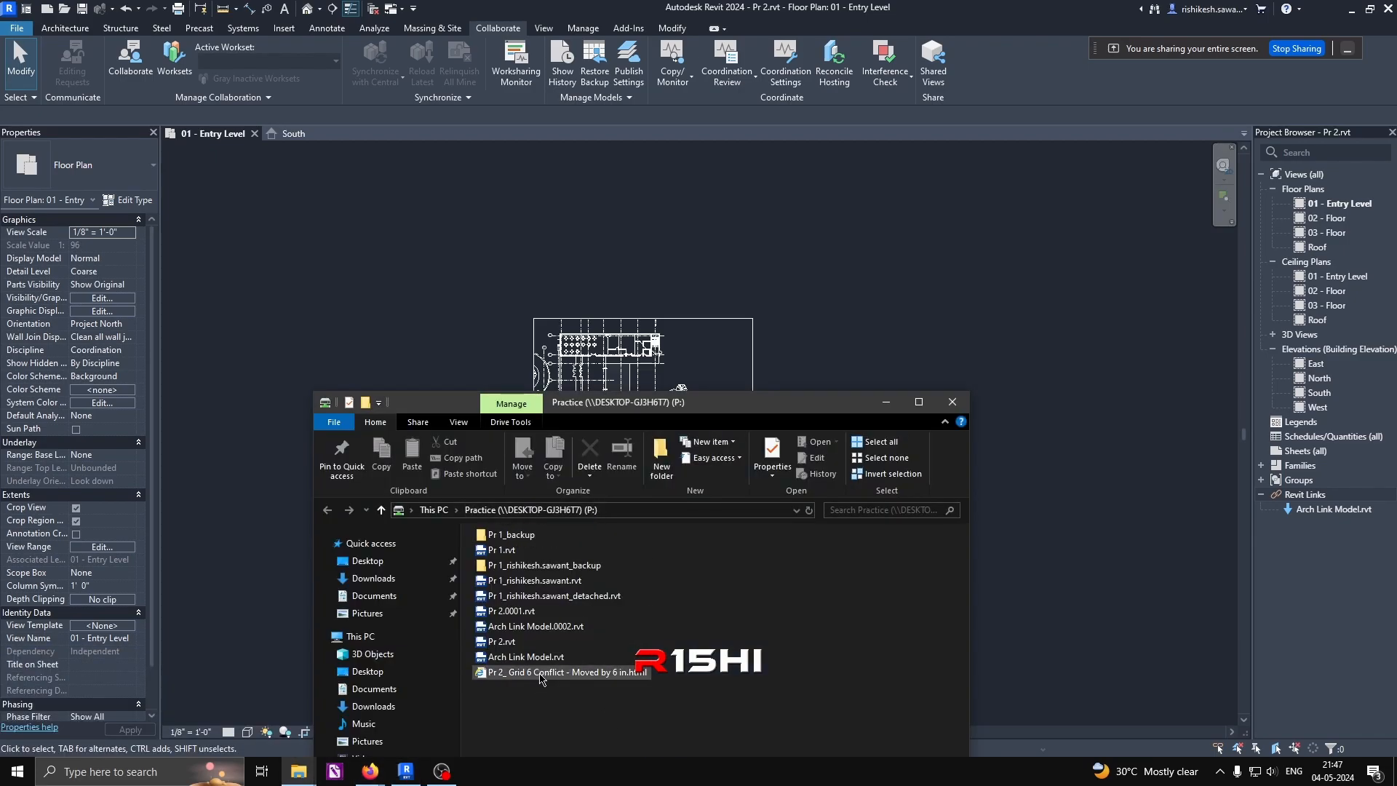
{"action": "left_click", "coordinate": [540, 675]}
{"action": "right_click", "coordinate": [541, 676]}
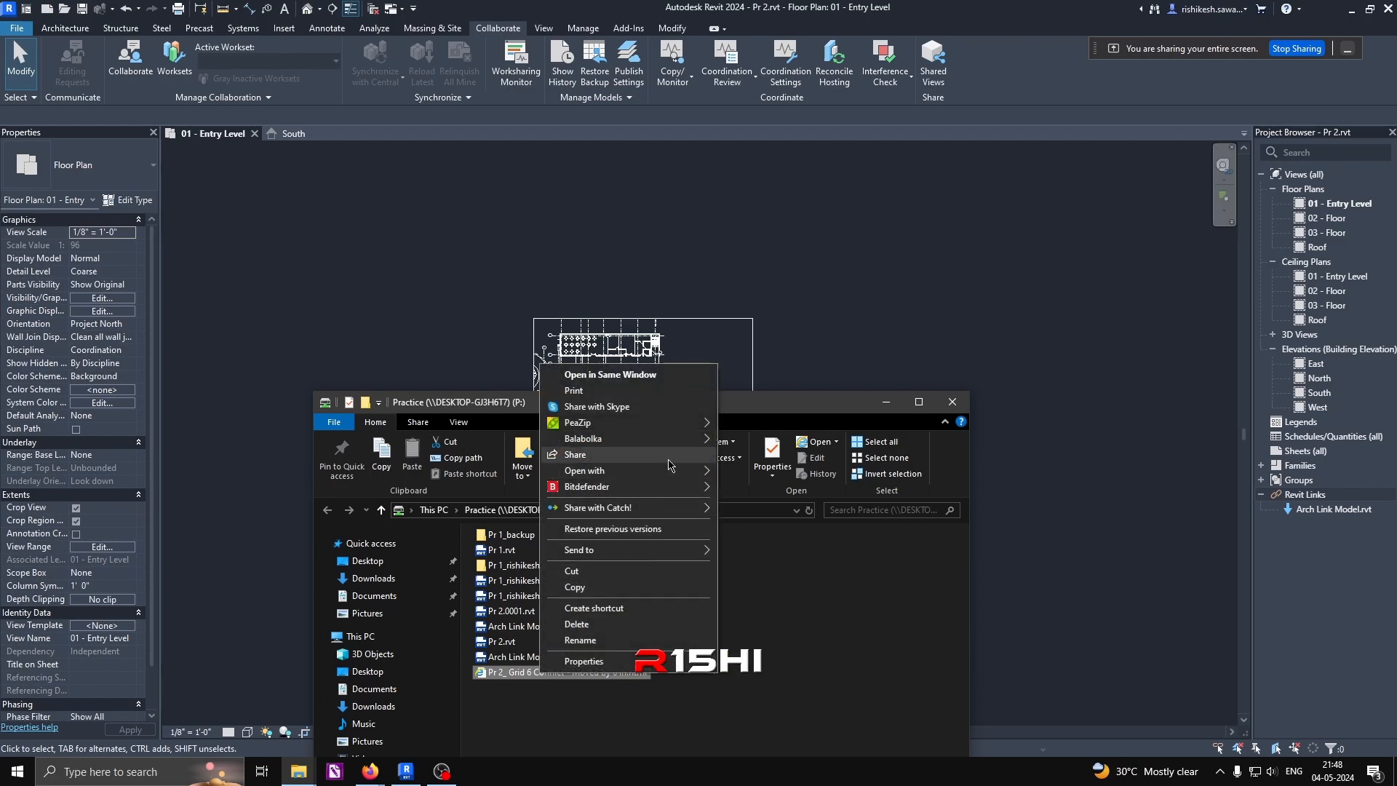
{"action": "mouse_move", "coordinate": [677, 474]}
{"action": "left_click", "coordinate": [755, 473]}
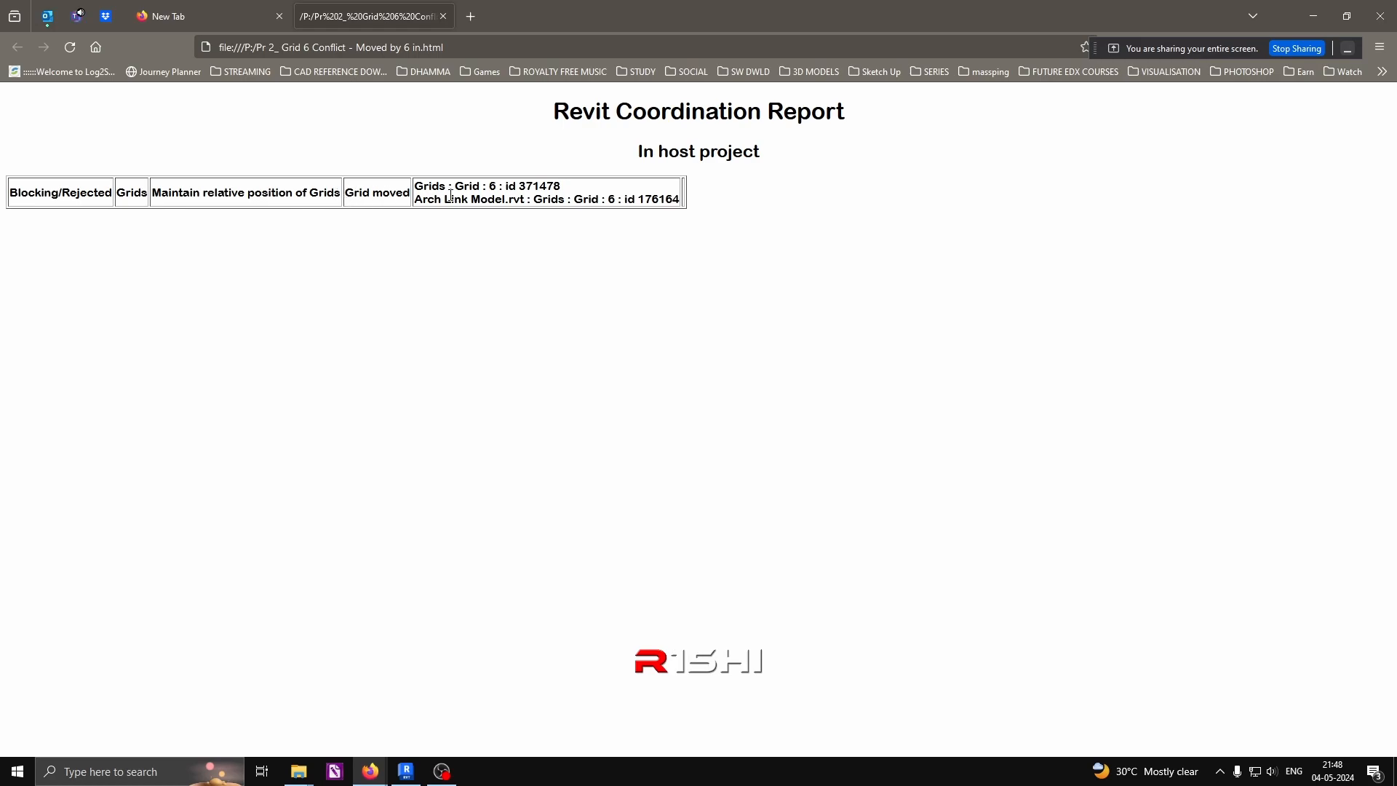
Step: Examine the two grid 6 elements and their IDs in the coordination report, close the report and switch back to Revit
{"action": "left_click_drag", "start_coordinate": [414, 187], "coordinate": [564, 186]}
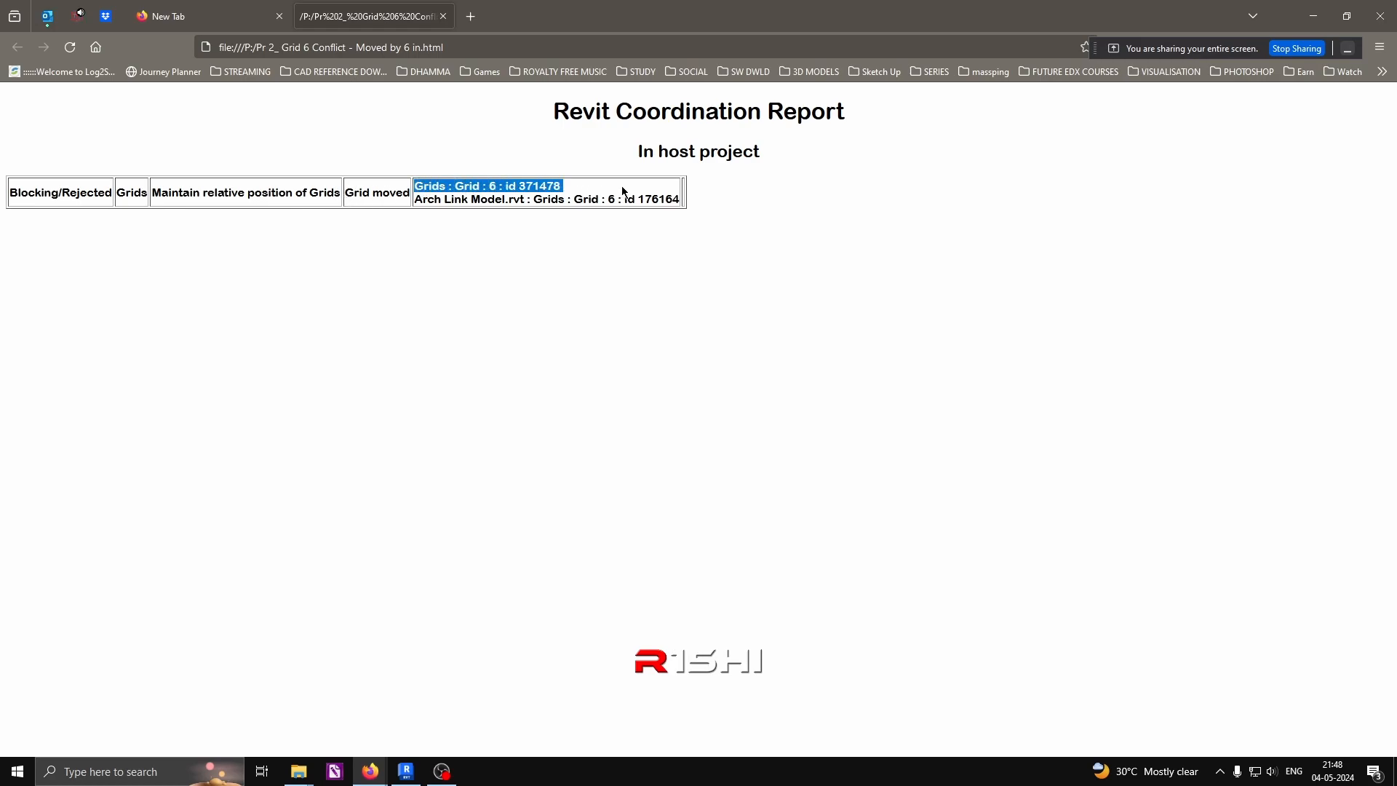
{"action": "left_click_drag", "start_coordinate": [423, 199], "coordinate": [719, 211]}
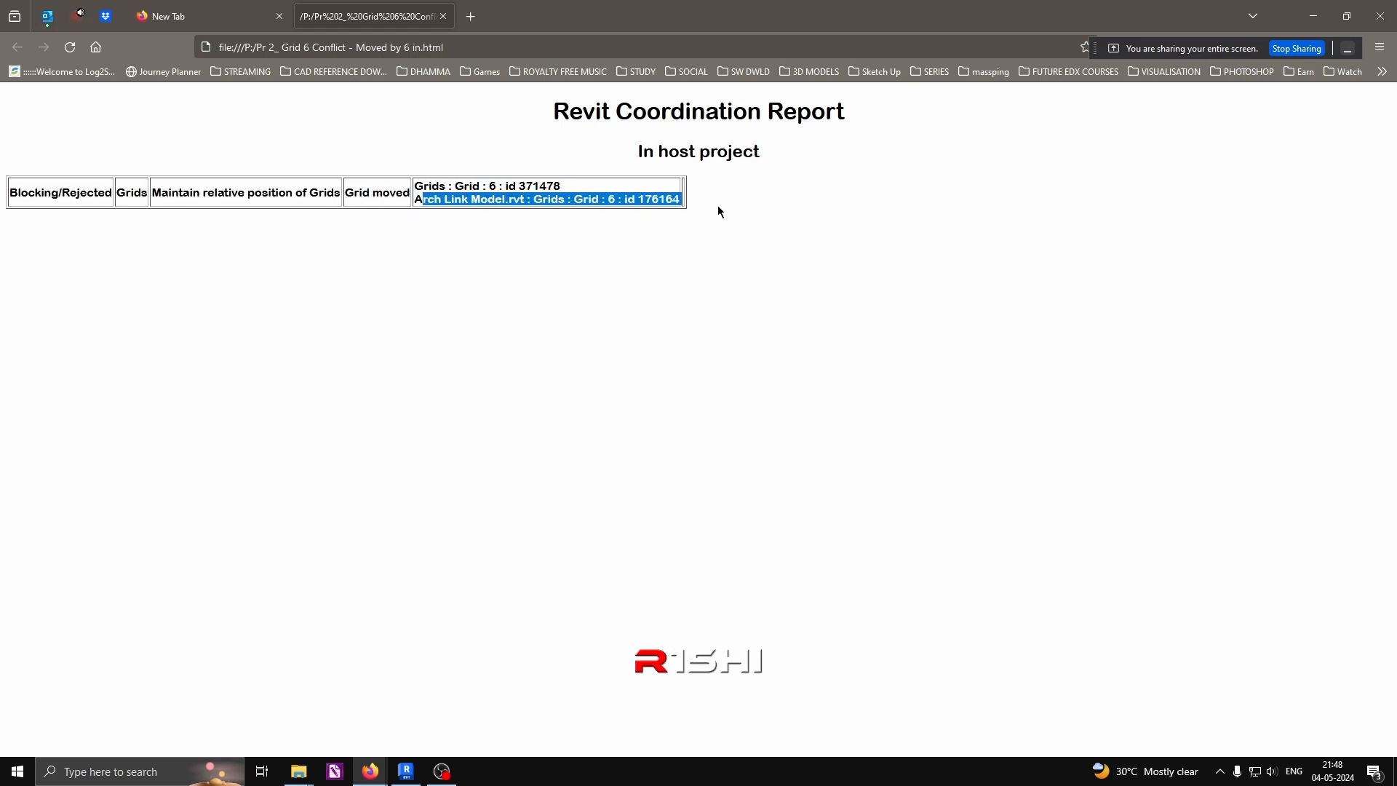
{"action": "left_click_drag", "start_coordinate": [520, 201], "coordinate": [390, 208]}
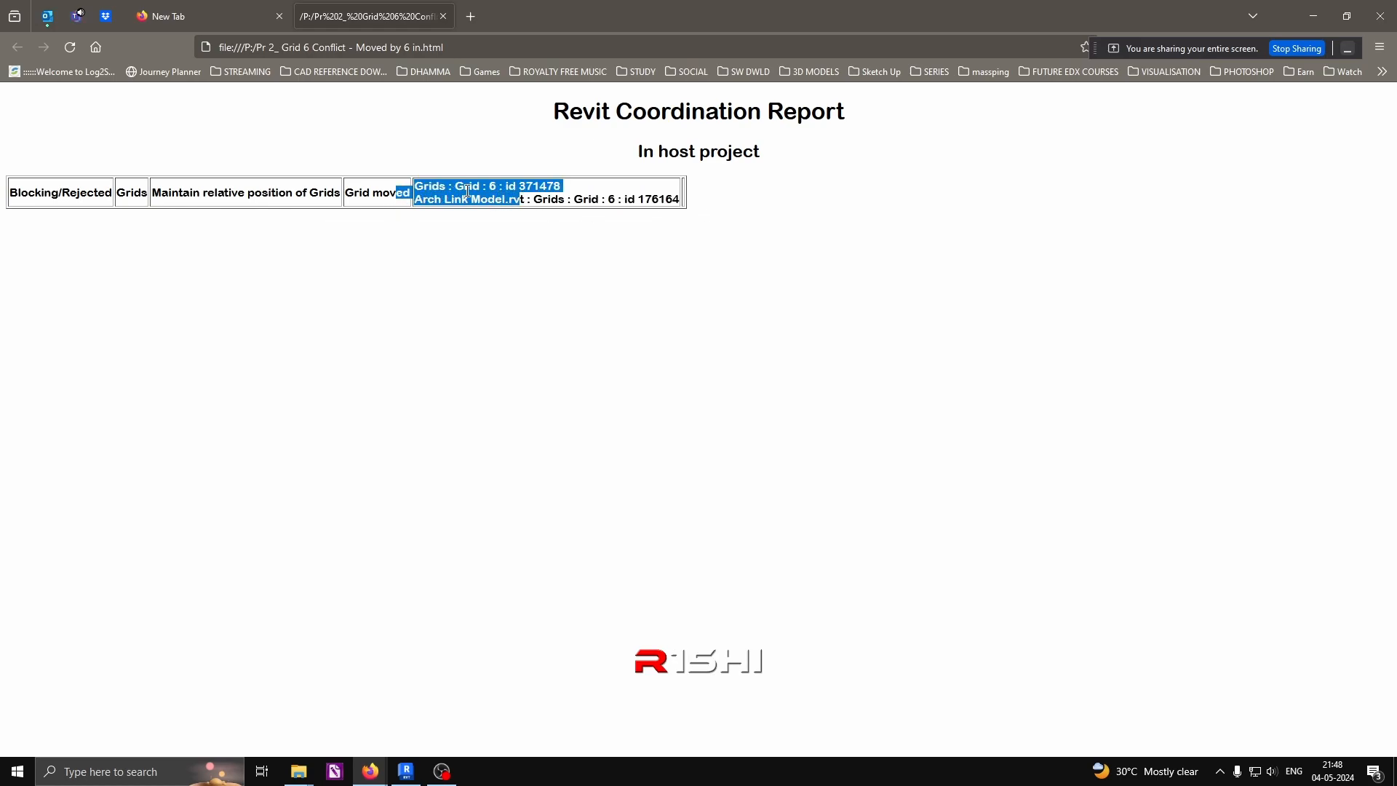
{"action": "left_click", "coordinate": [437, 193]}
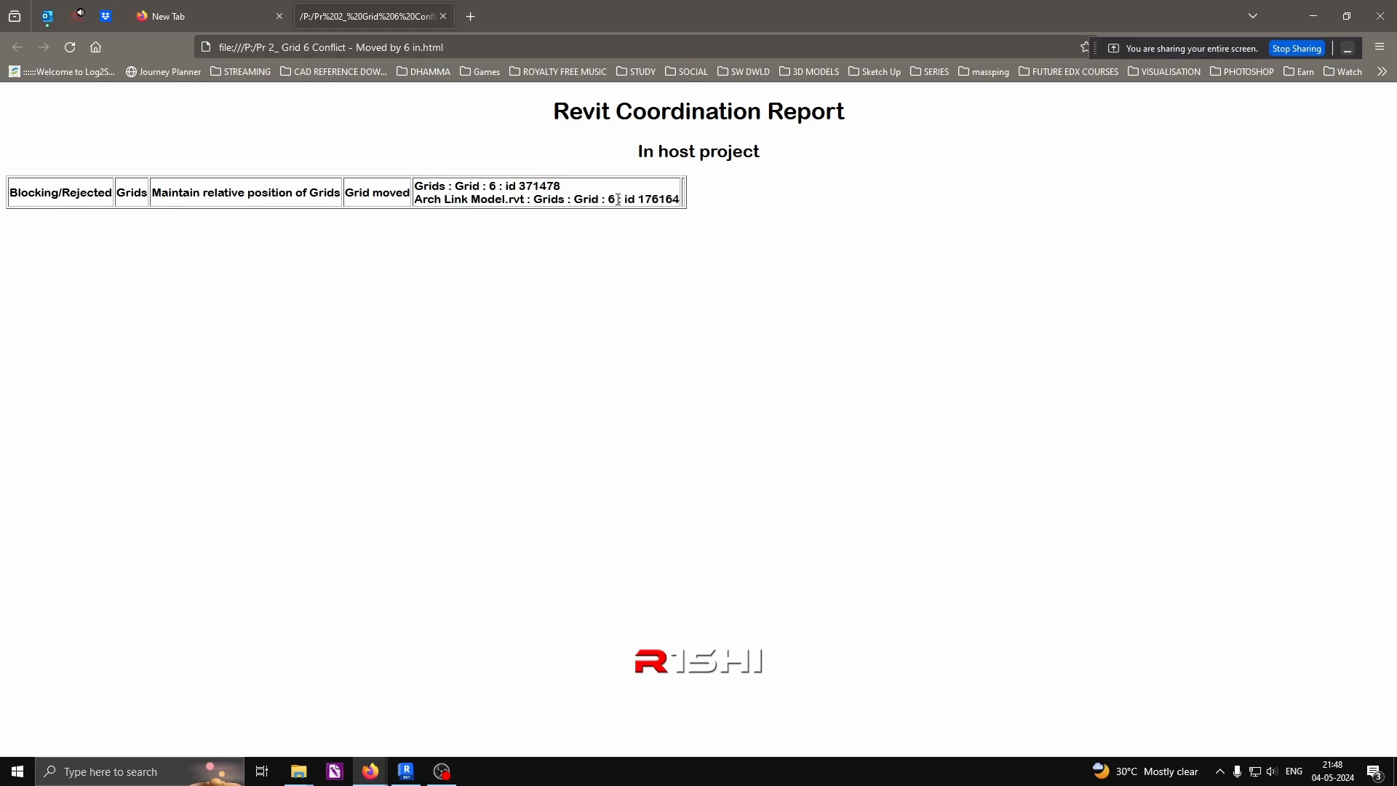
{"action": "left_click_drag", "start_coordinate": [645, 199], "coordinate": [700, 202]}
{"action": "left_click", "coordinate": [656, 252]}
{"action": "left_click", "coordinate": [442, 12]}
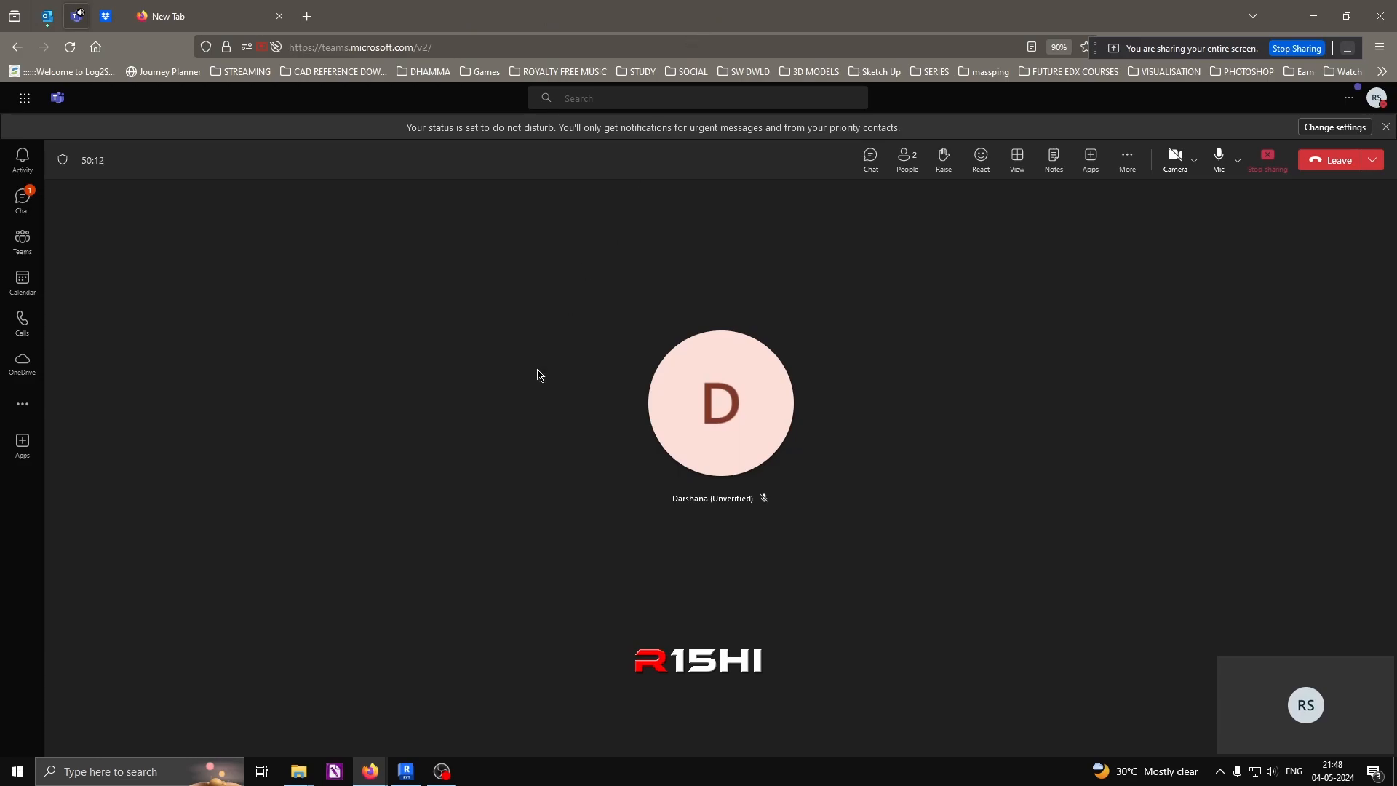
{"action": "left_click", "coordinate": [405, 772]}
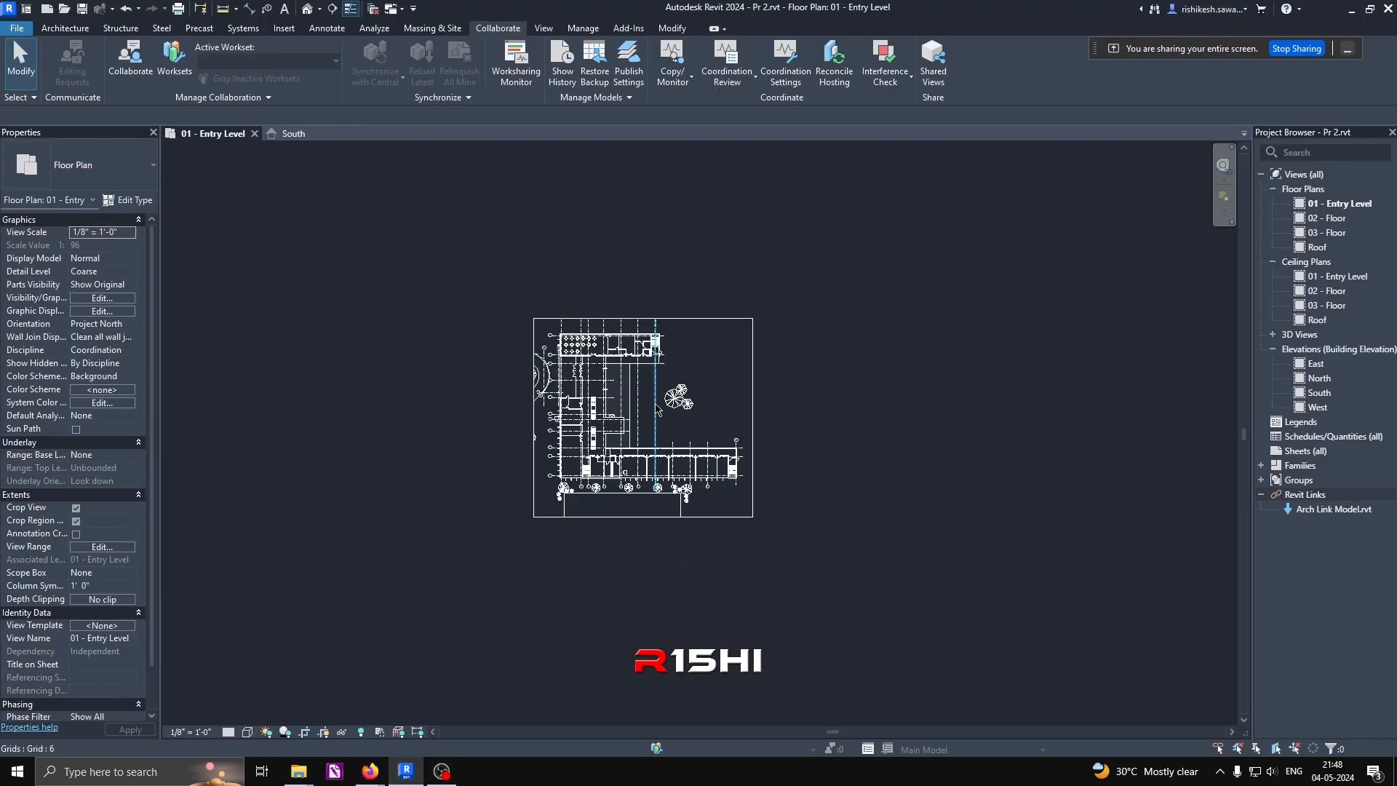
Step: Open Coordination Settings for new links and examine the copy behavior options of the Communication Devices category
{"action": "scroll", "coordinate": [657, 409], "scroll_direction": "up", "scroll_amount": 3}
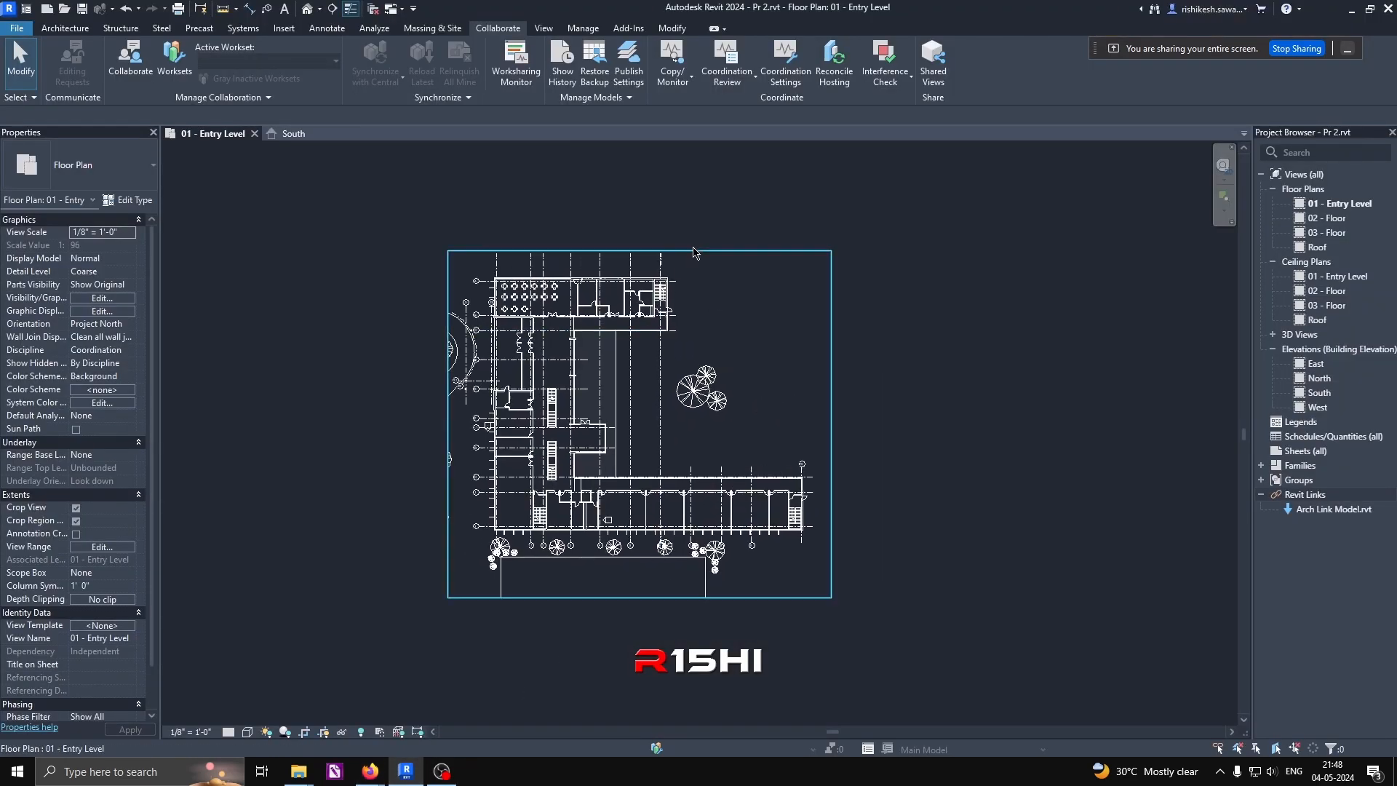
{"action": "scroll", "coordinate": [633, 413], "scroll_direction": "up", "scroll_amount": 3}
{"action": "middle_click_drag", "start_coordinate": [633, 409], "coordinate": [579, 375]}
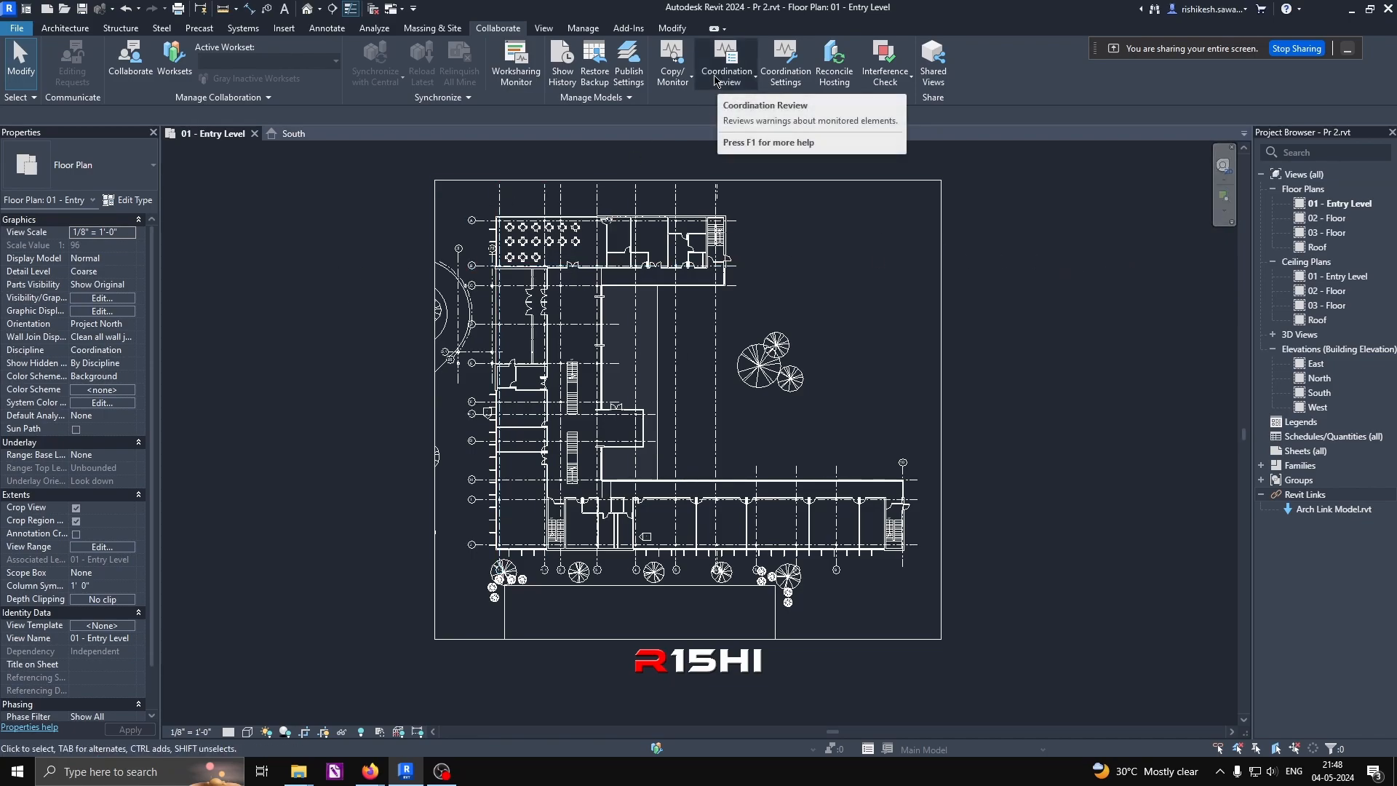
{"action": "left_click", "coordinate": [794, 74]}
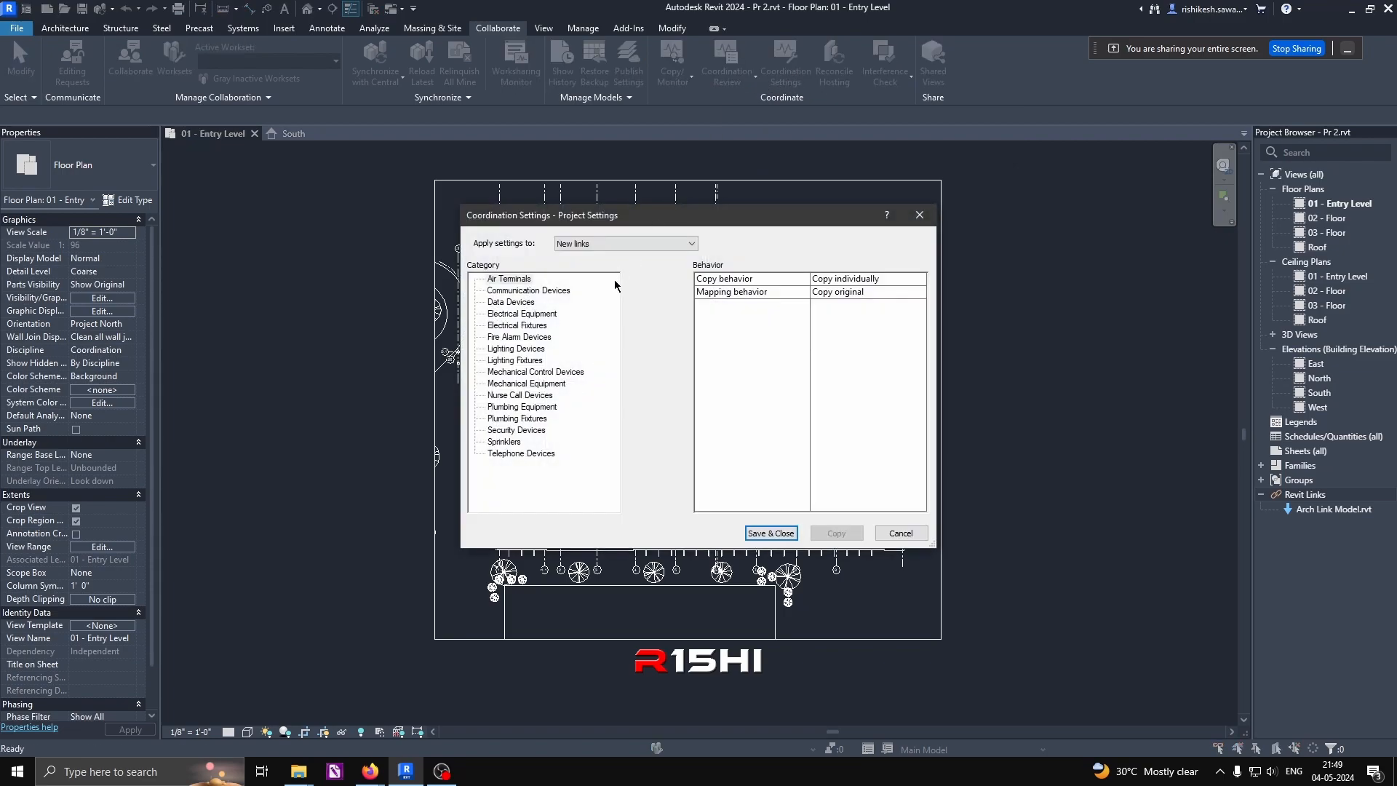
{"action": "left_click", "coordinate": [635, 244]}
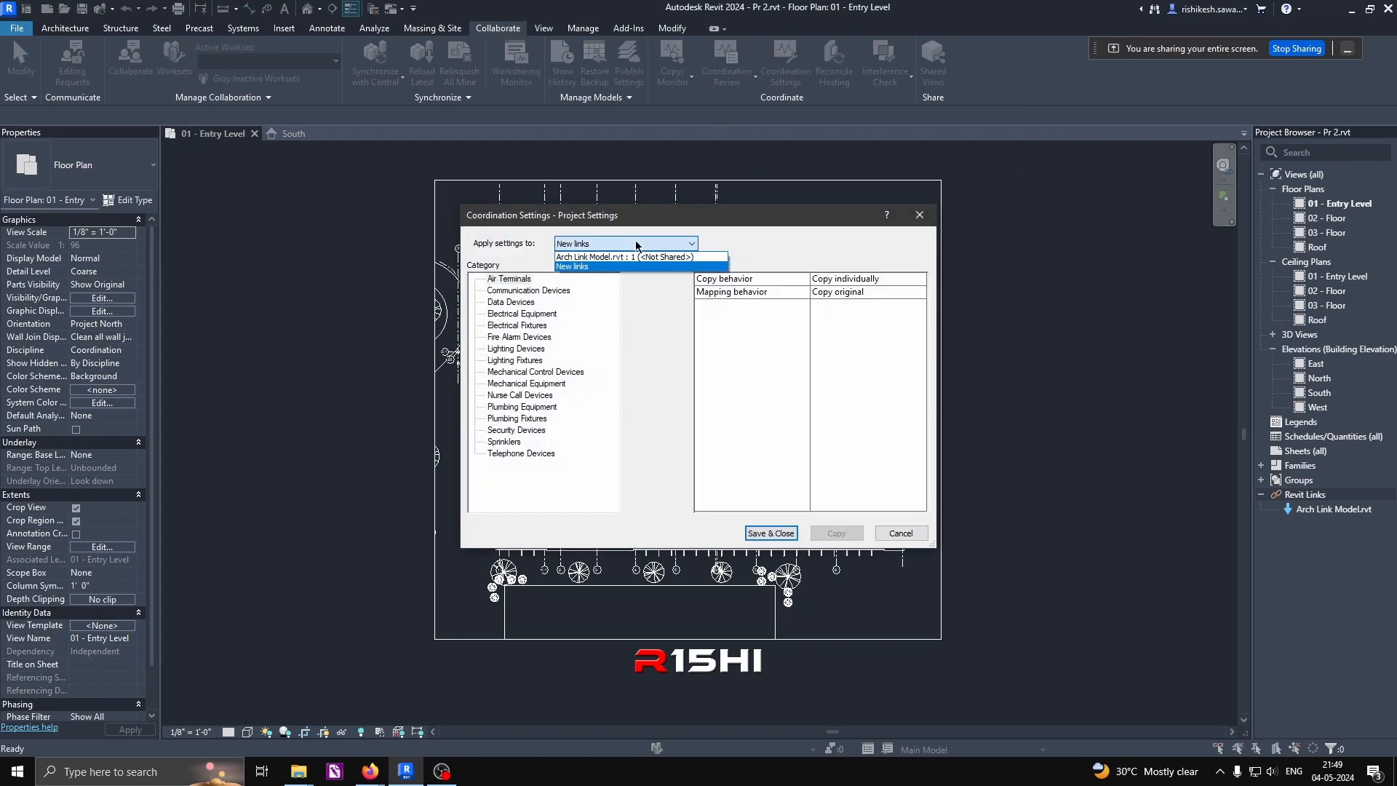
{"action": "left_click", "coordinate": [636, 245]}
{"action": "left_click", "coordinate": [507, 281]}
{"action": "left_click", "coordinate": [510, 291]}
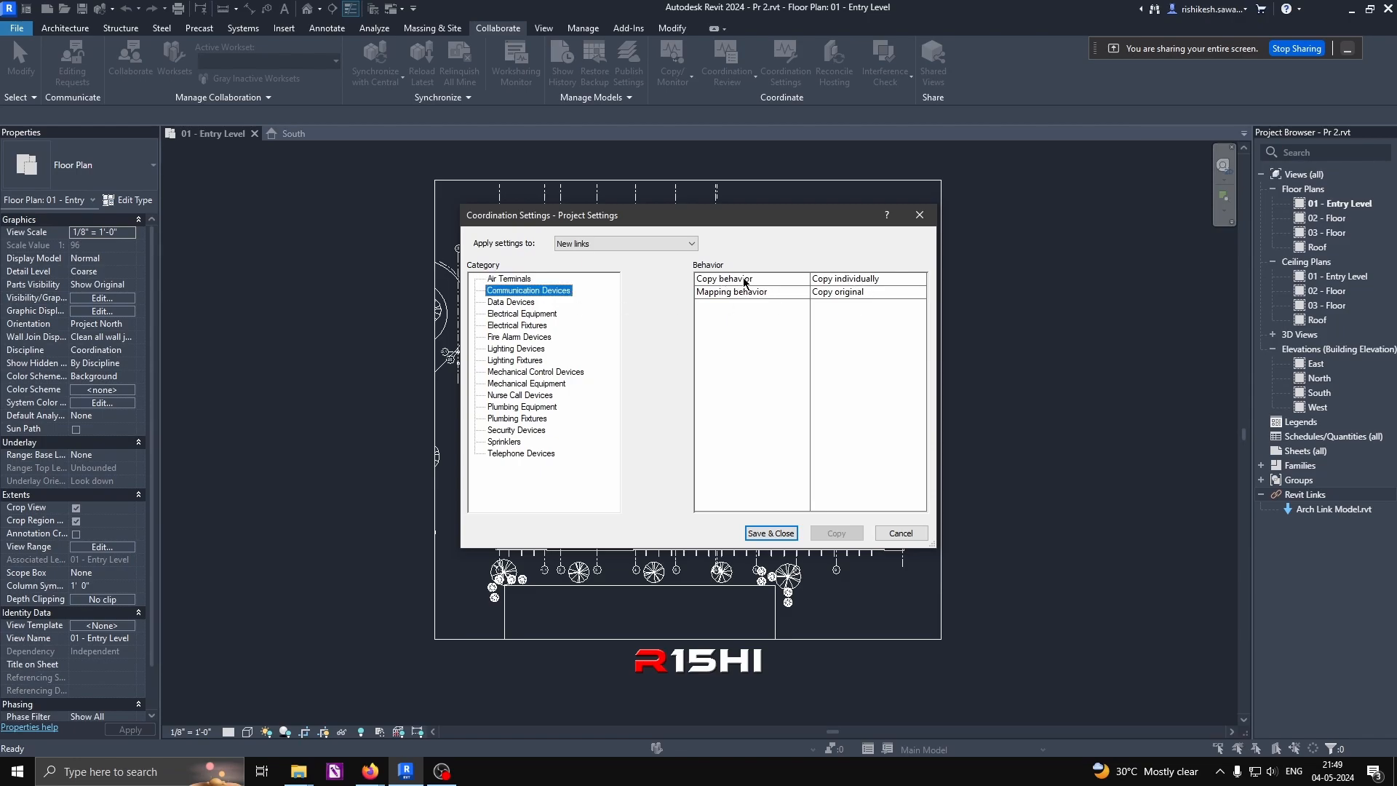
{"action": "left_click", "coordinate": [892, 283]}
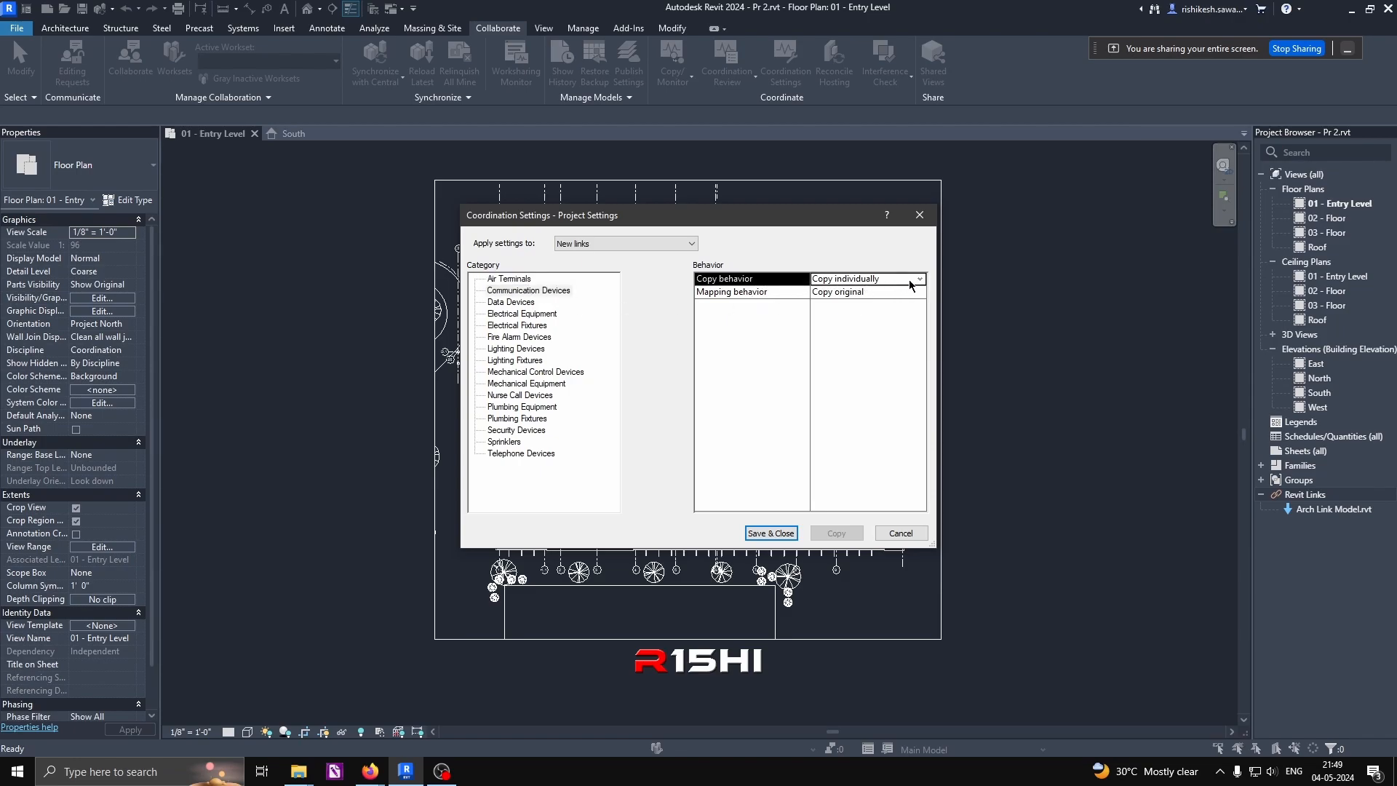
{"action": "left_click", "coordinate": [916, 279]}
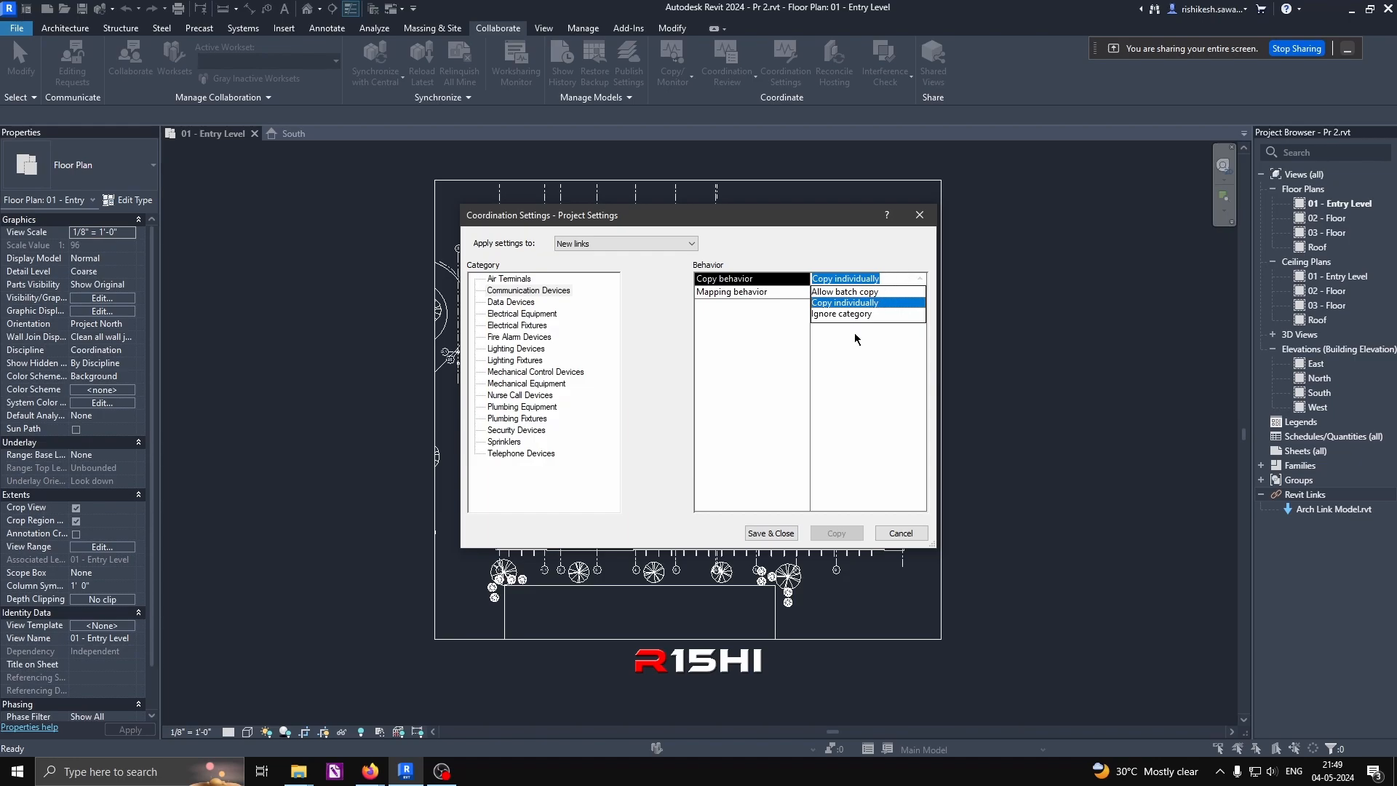
{"action": "left_click", "coordinate": [850, 354]}
Step: Examine the copy and mapping behavior of further categories, from Data Devices through Security Devices
{"action": "left_click", "coordinate": [509, 303]}
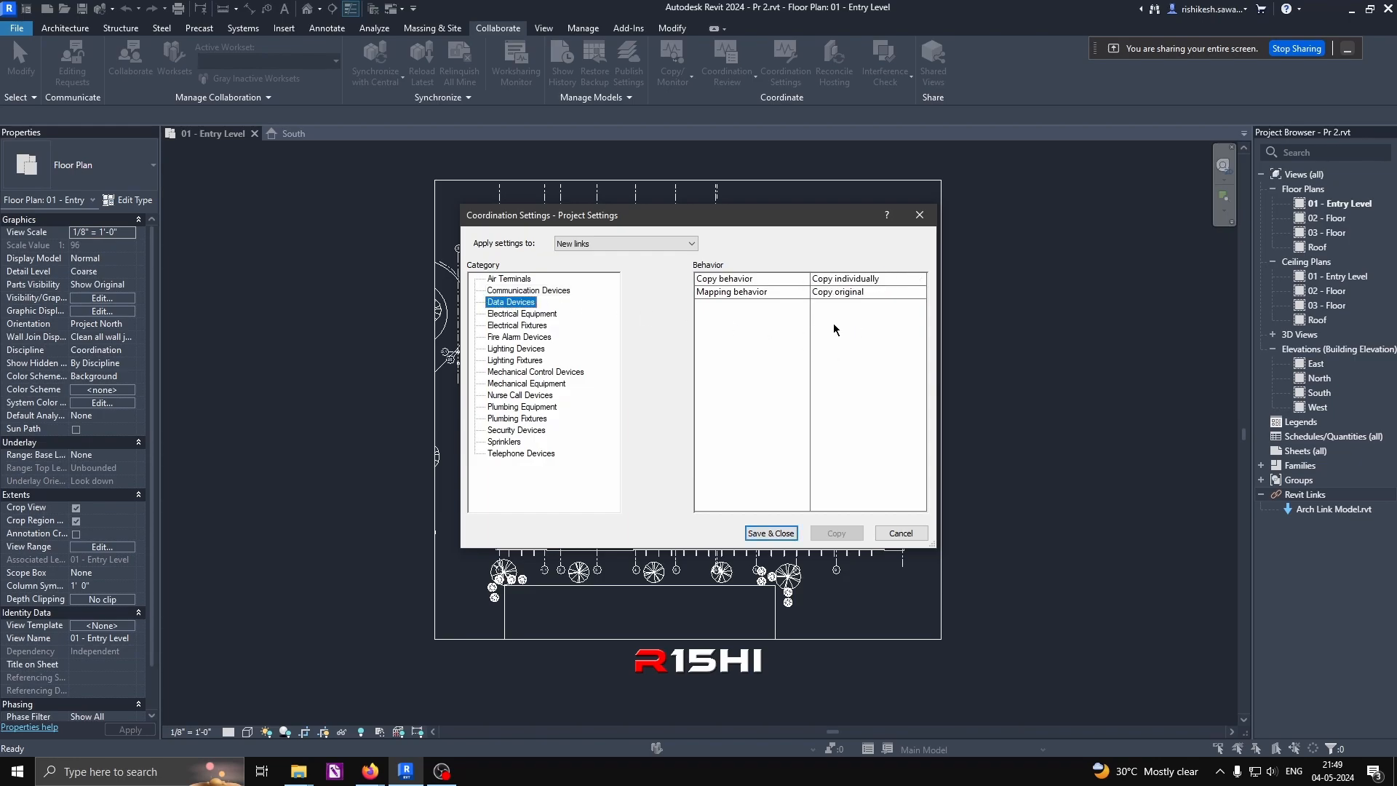
{"action": "left_click", "coordinate": [543, 315]}
{"action": "left_click", "coordinate": [541, 326]}
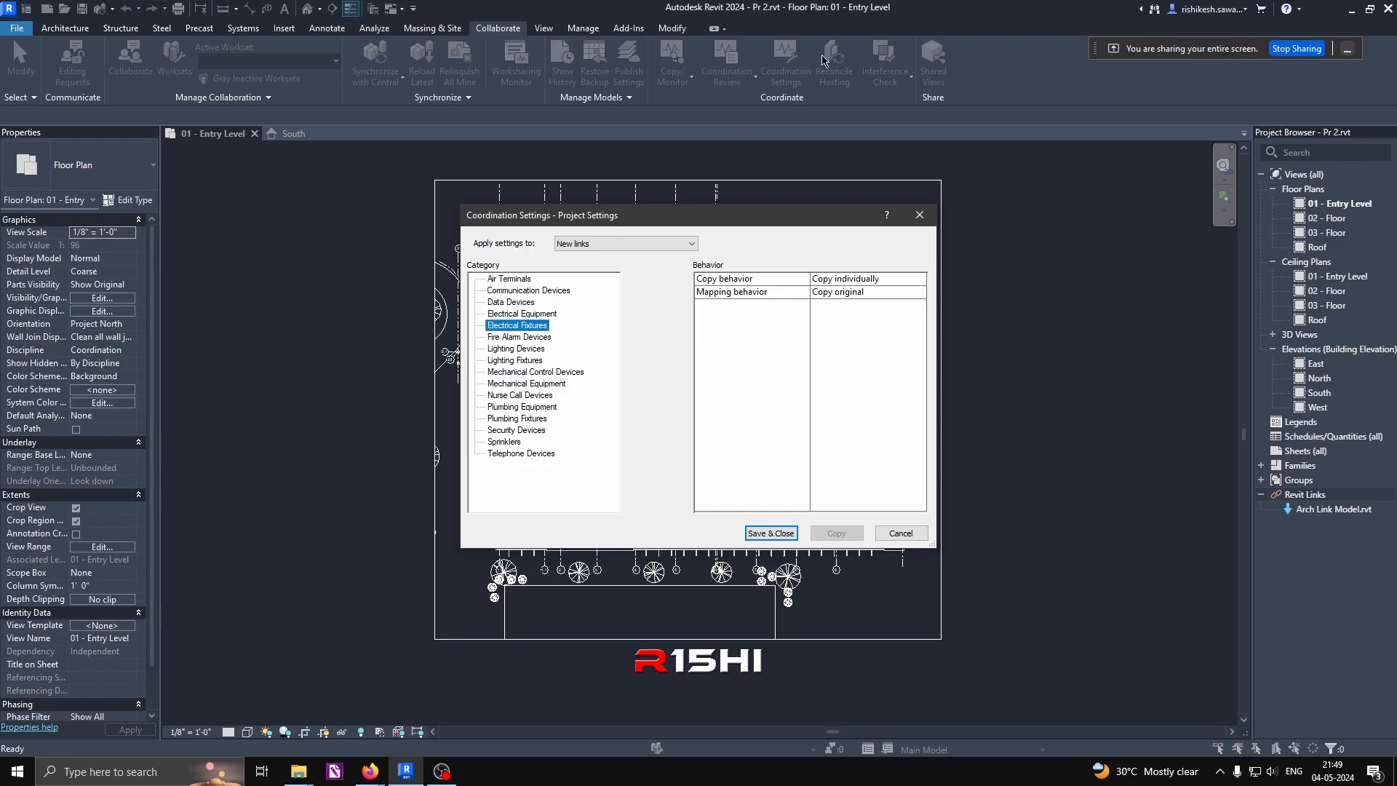
{"action": "left_click", "coordinate": [515, 338]}
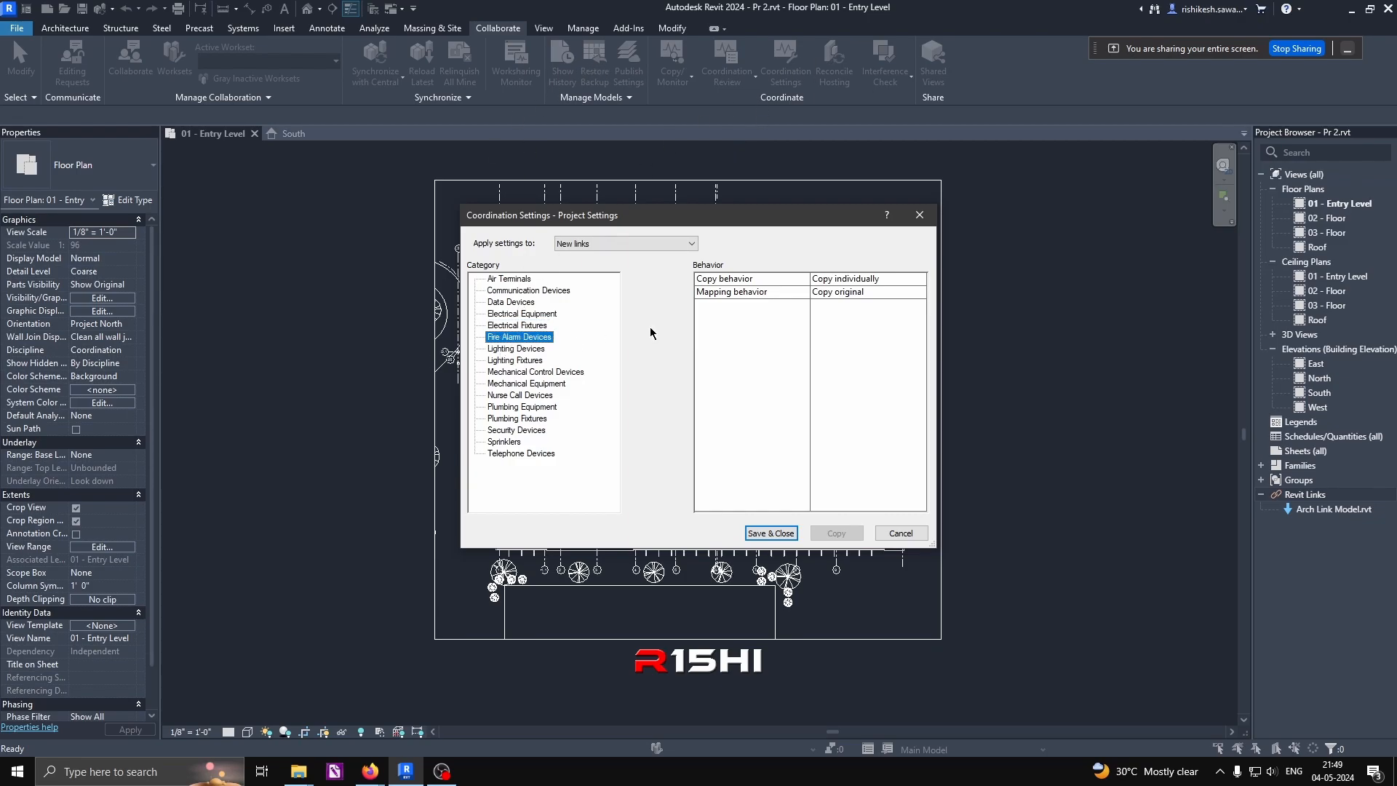
{"action": "left_click", "coordinate": [517, 349]}
{"action": "left_click", "coordinate": [917, 295]}
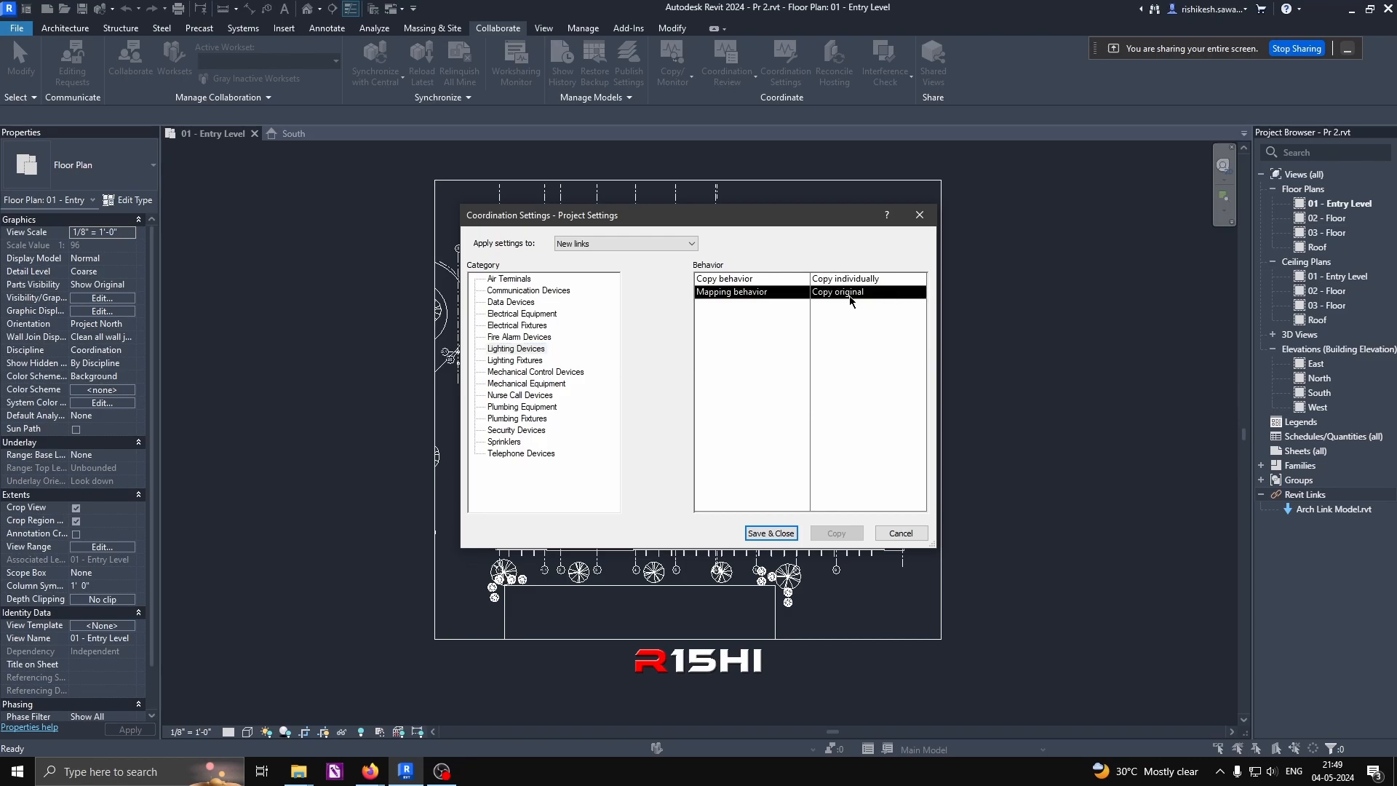
{"action": "left_click", "coordinate": [517, 361]}
{"action": "left_click", "coordinate": [507, 384]}
{"action": "left_click", "coordinate": [509, 429]}
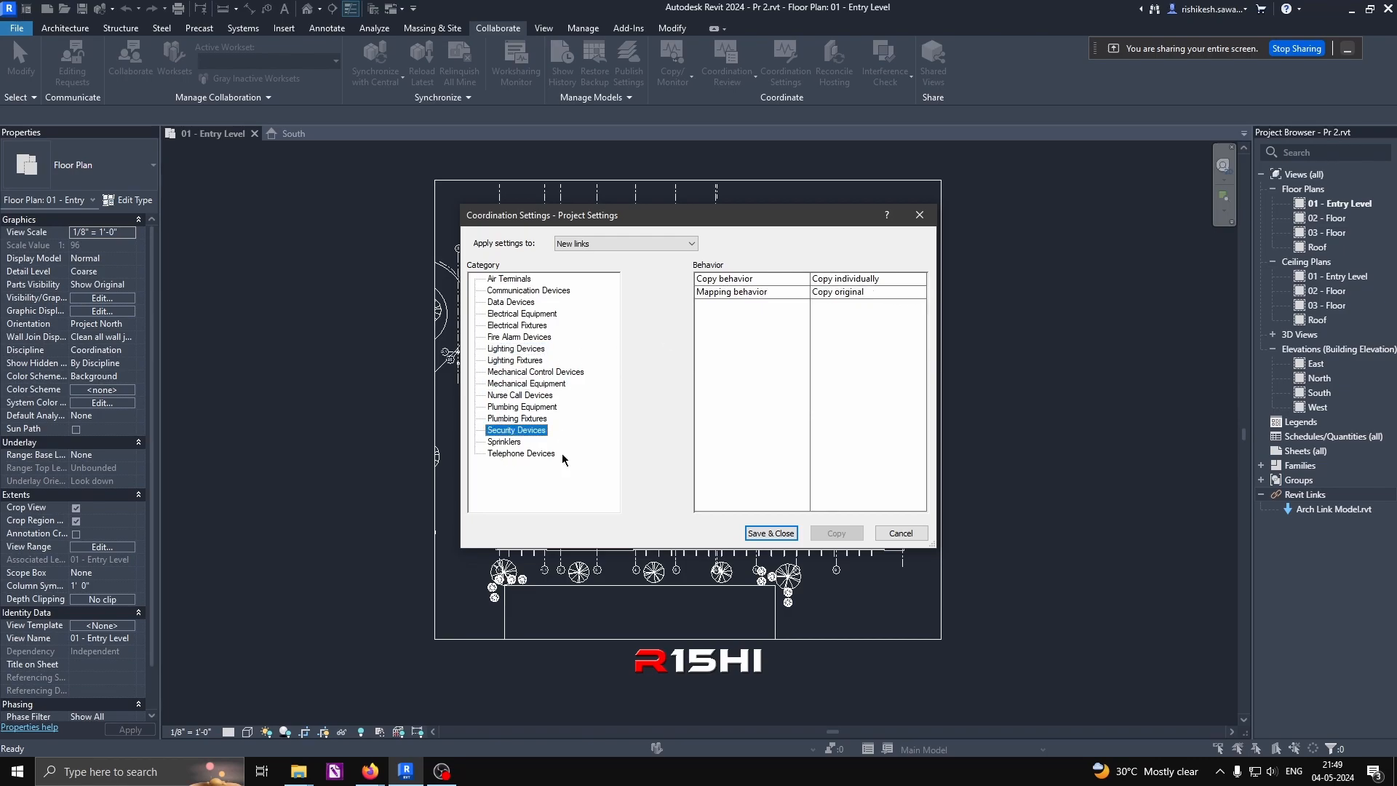
Step: View the coordination settings for Arch Link Model.rvt and close them without saving
{"action": "left_click", "coordinate": [573, 244]}
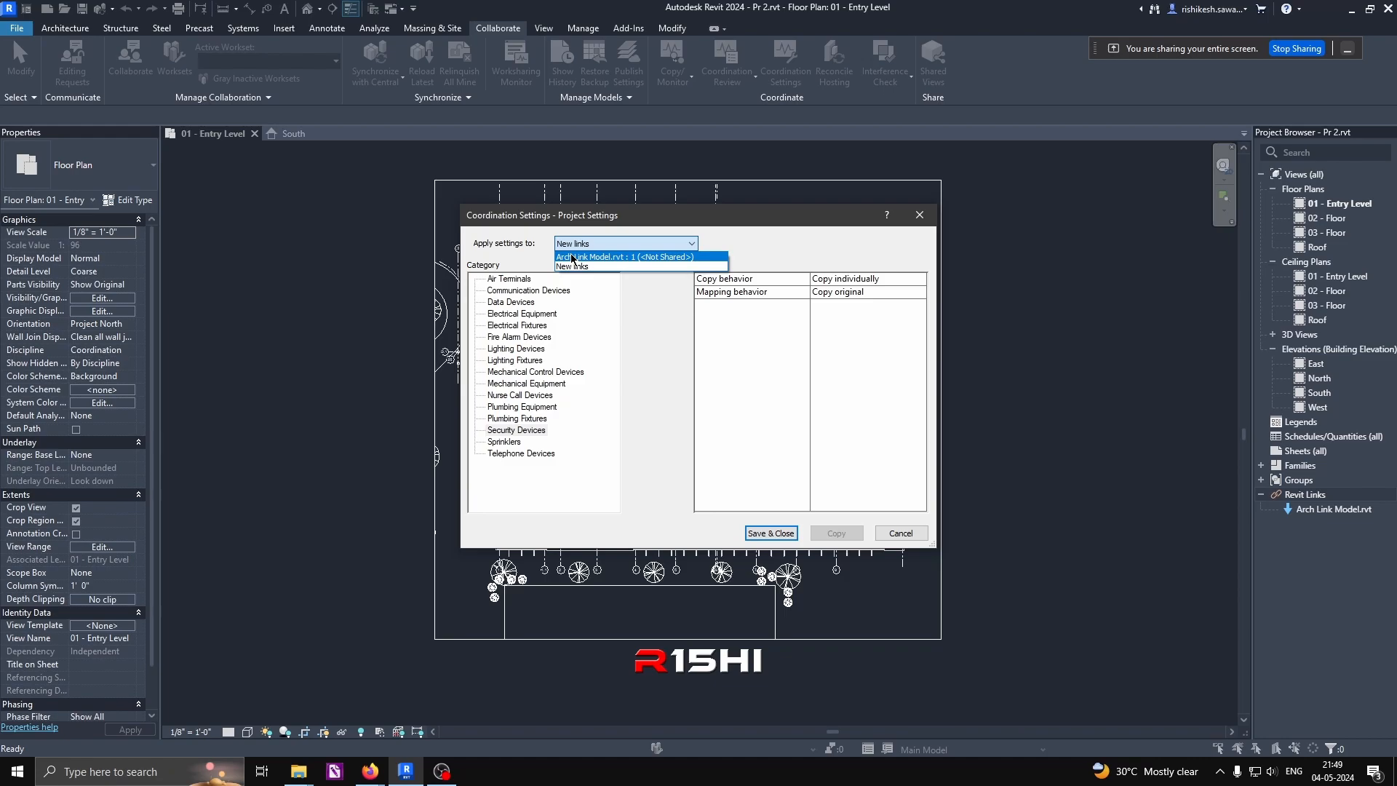
{"action": "left_click", "coordinate": [575, 264]}
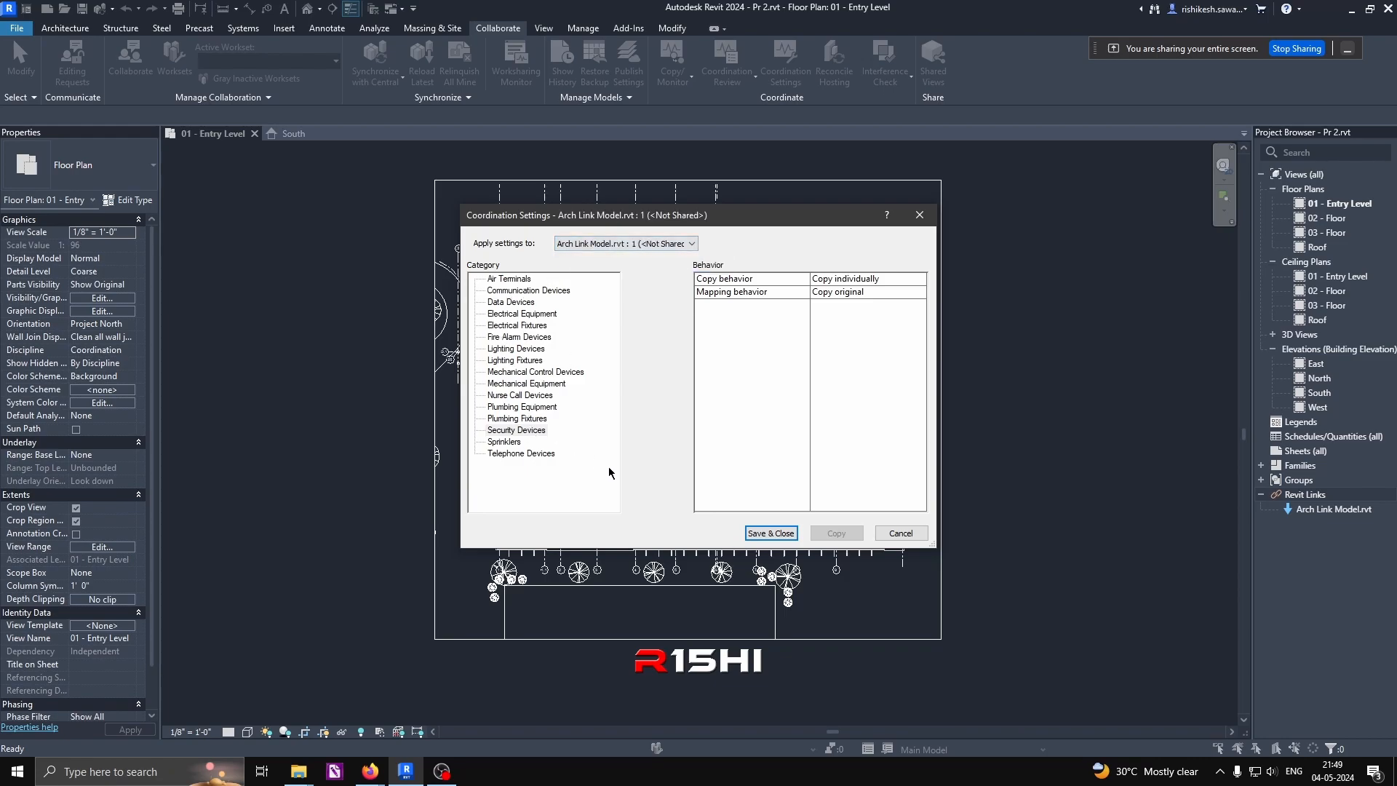
{"action": "left_click", "coordinate": [902, 534]}
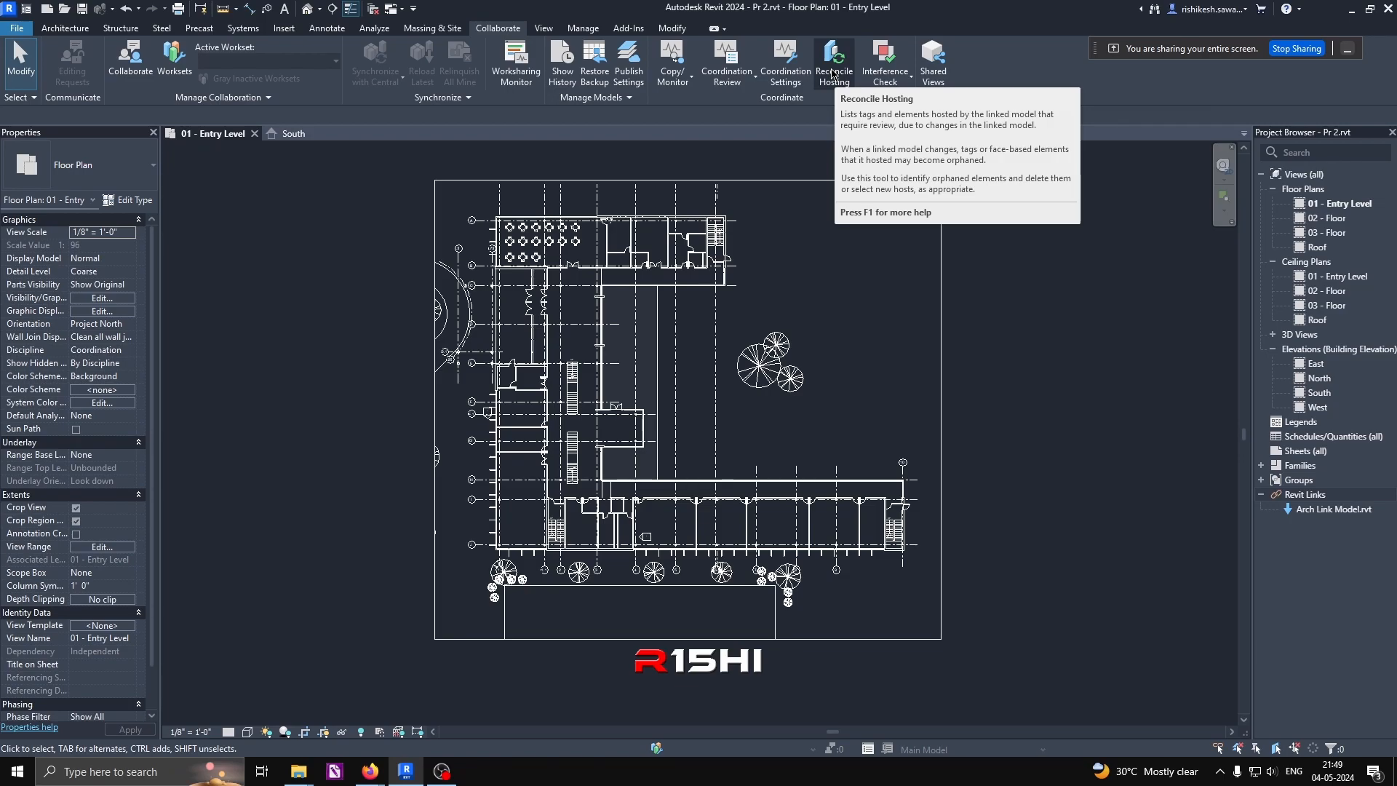
{"action": "left_click", "coordinate": [615, 256]}
{"action": "scroll", "coordinate": [614, 256], "scroll_direction": "up", "scroll_amount": 3}
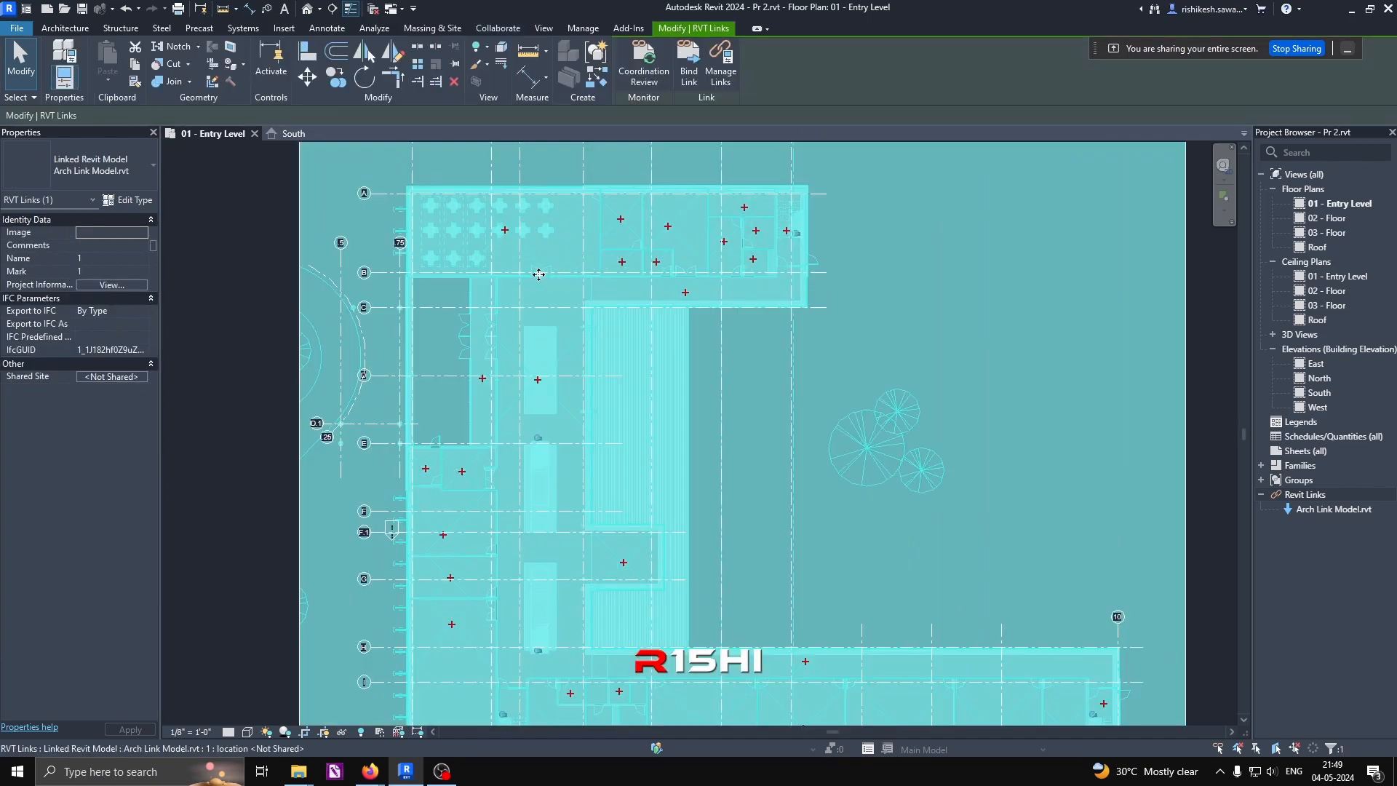
{"action": "scroll", "coordinate": [533, 221], "scroll_direction": "up", "scroll_amount": 2}
{"action": "middle_click_drag", "start_coordinate": [537, 301], "coordinate": [571, 468]}
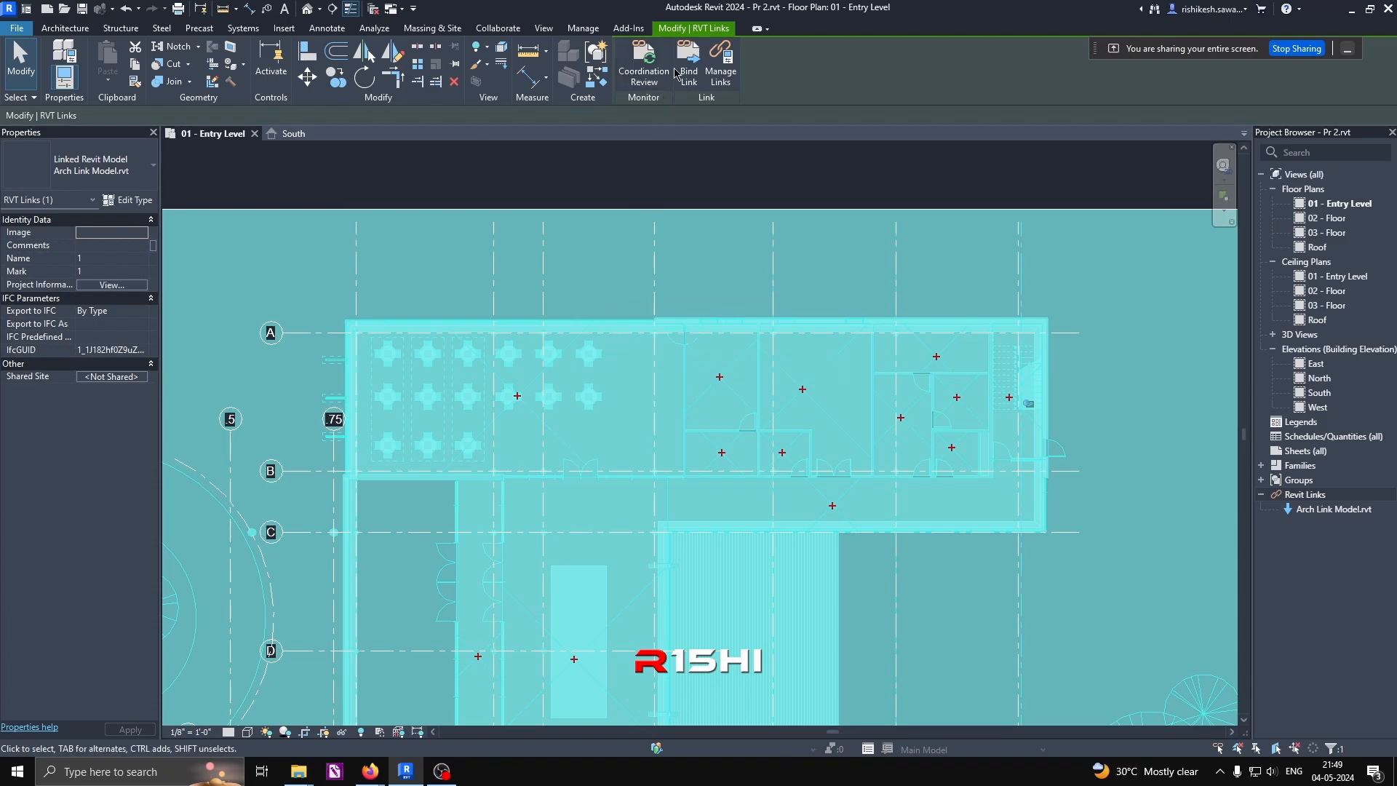
{"action": "right_click", "coordinate": [798, 182]}
{"action": "left_click", "coordinate": [815, 190]}
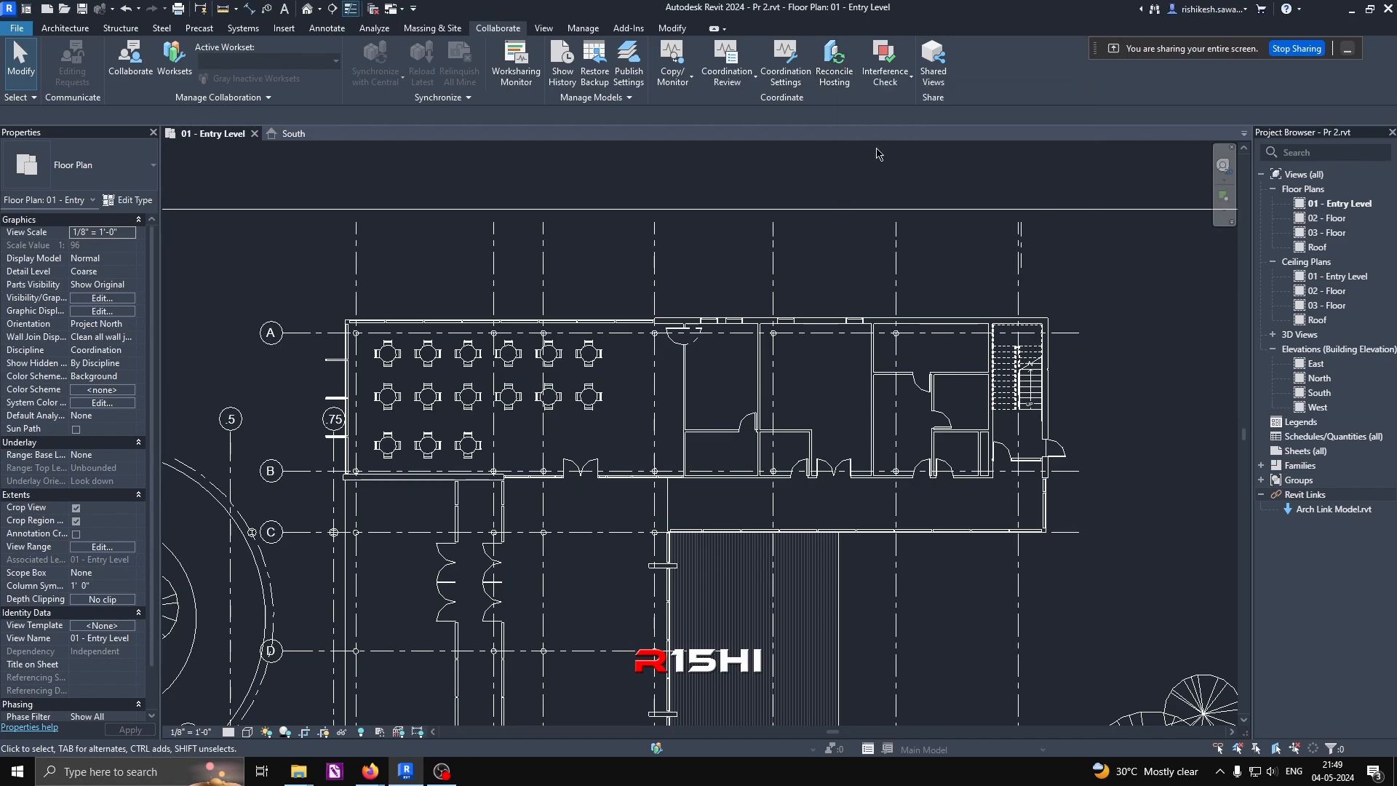
Step: Inspect the entry-level plan along the lower exterior walls, from the stair beside grid 9 back to the section between grids 2 and 4
{"action": "scroll", "coordinate": [809, 182], "scroll_direction": "down", "scroll_amount": 2}
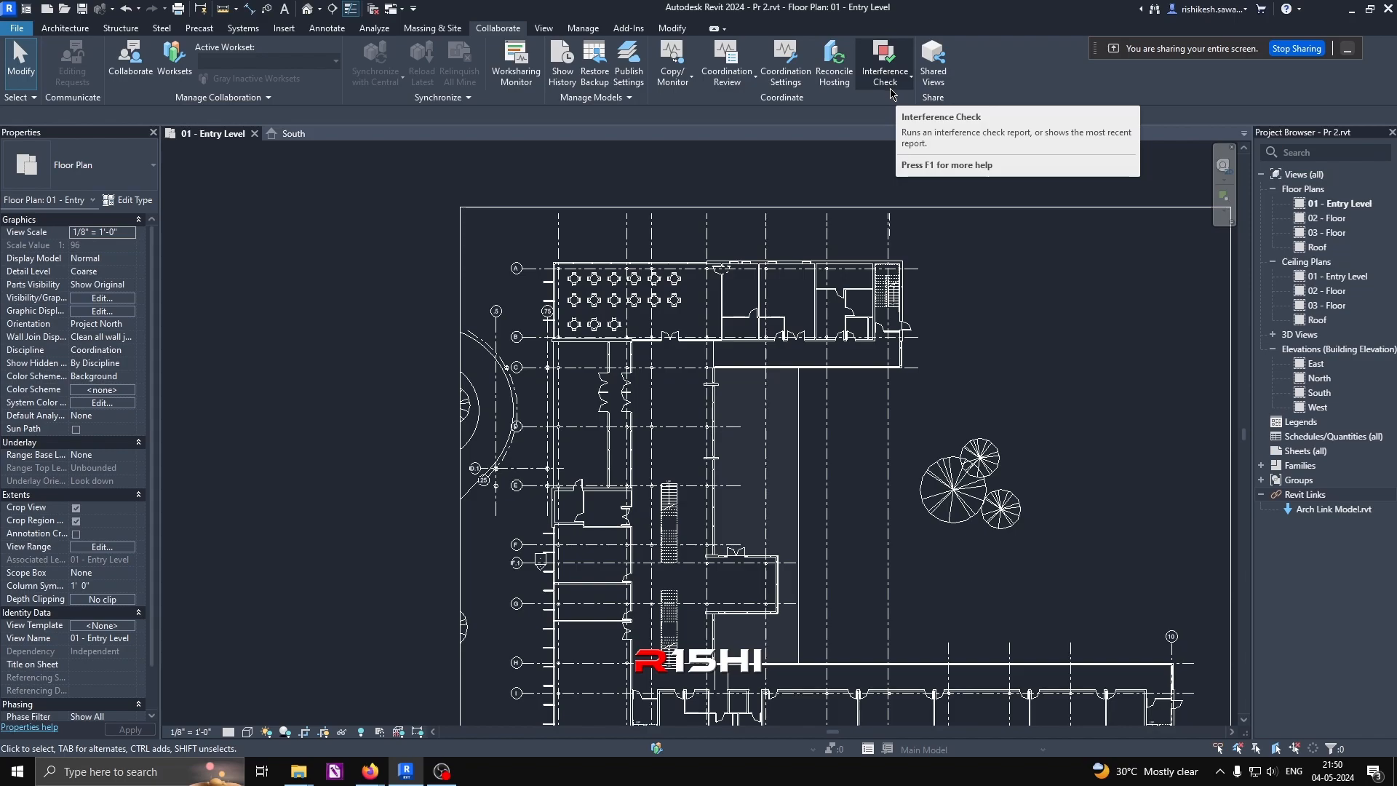
{"action": "mouse_move", "coordinate": [728, 465]}
{"action": "middle_mouse_down"}
{"action": "mouse_move", "coordinate": [713, 377]}
{"action": "mouse_move", "coordinate": [652, 306]}
{"action": "mouse_move", "coordinate": [614, 195]}
{"action": "middle_mouse_up"}
{"action": "scroll", "coordinate": [647, 373], "scroll_direction": "up", "scroll_amount": 3}
{"action": "middle_click_drag", "start_coordinate": [749, 441], "coordinate": [636, 239]}
{"action": "middle_click_drag", "start_coordinate": [967, 452], "coordinate": [709, 361]}
{"action": "middle_click_drag", "start_coordinate": [1092, 466], "coordinate": [855, 455]}
{"action": "scroll", "coordinate": [854, 473], "scroll_direction": "up", "scroll_amount": 7}
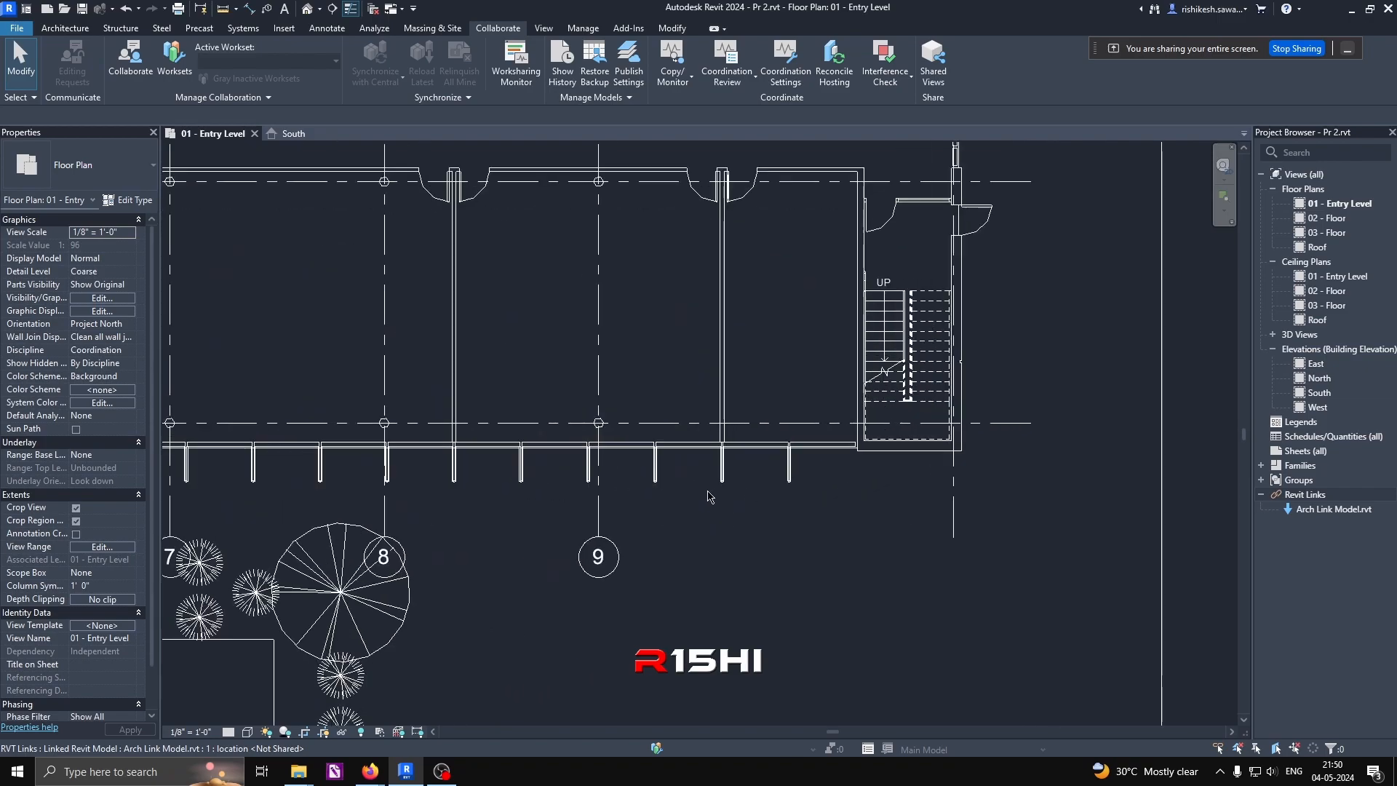
{"action": "left_click", "coordinate": [49, 29]}
{"action": "middle_click_drag", "start_coordinate": [820, 466], "coordinate": [1193, 477]}
{"action": "scroll", "coordinate": [1077, 478], "scroll_direction": "down", "scroll_amount": 3}
{"action": "middle_click_drag", "start_coordinate": [771, 480], "coordinate": [1135, 481]}
{"action": "middle_click_drag", "start_coordinate": [555, 509], "coordinate": [914, 511]}
{"action": "scroll", "coordinate": [565, 460], "scroll_direction": "up", "scroll_amount": 3}
{"action": "scroll", "coordinate": [566, 464], "scroll_direction": "up", "scroll_amount": 3}
{"action": "middle_click_drag", "start_coordinate": [741, 486], "coordinate": [740, 525]}
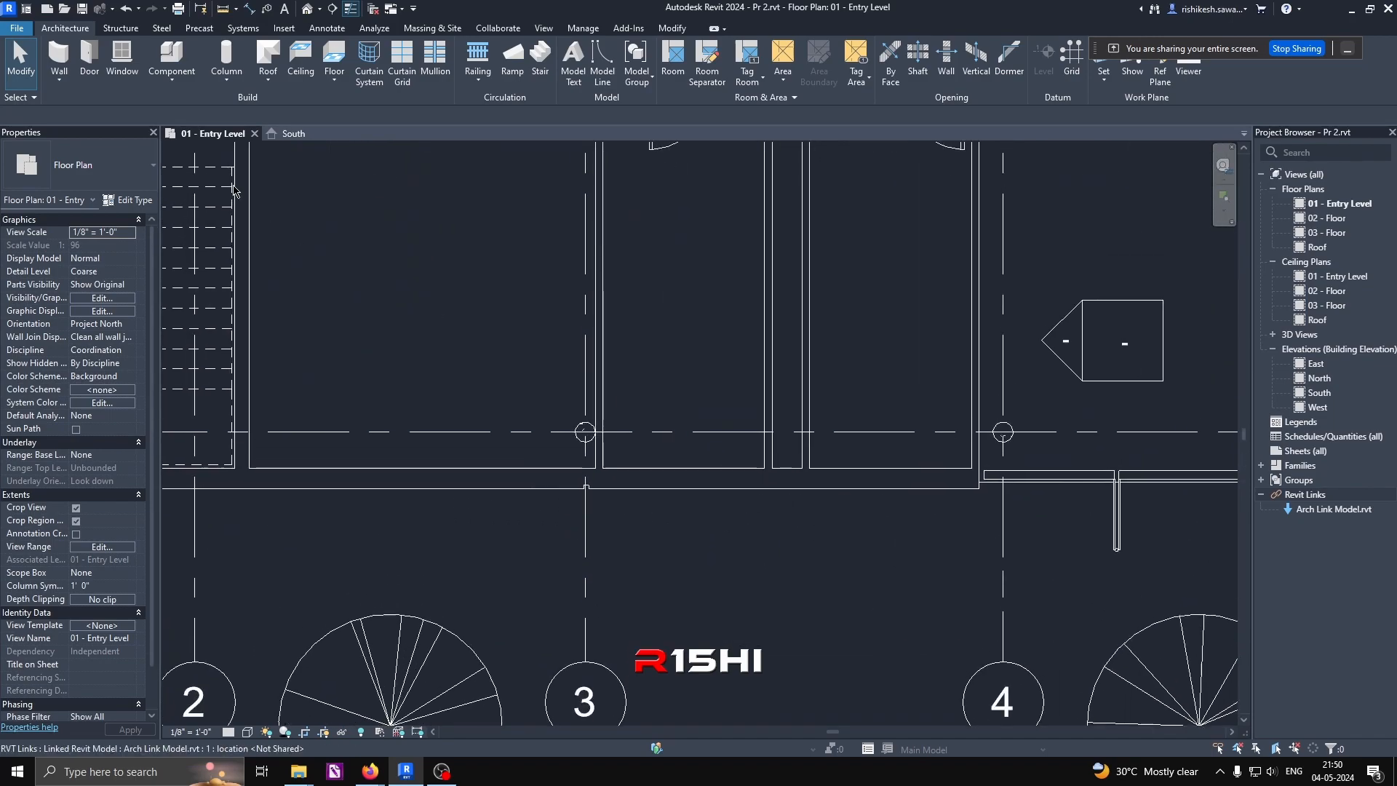
Step: Start a new wall and duplicate the Generic - 4" Brick wall type as Brick Veneer
{"action": "left_click", "coordinate": [61, 62]}
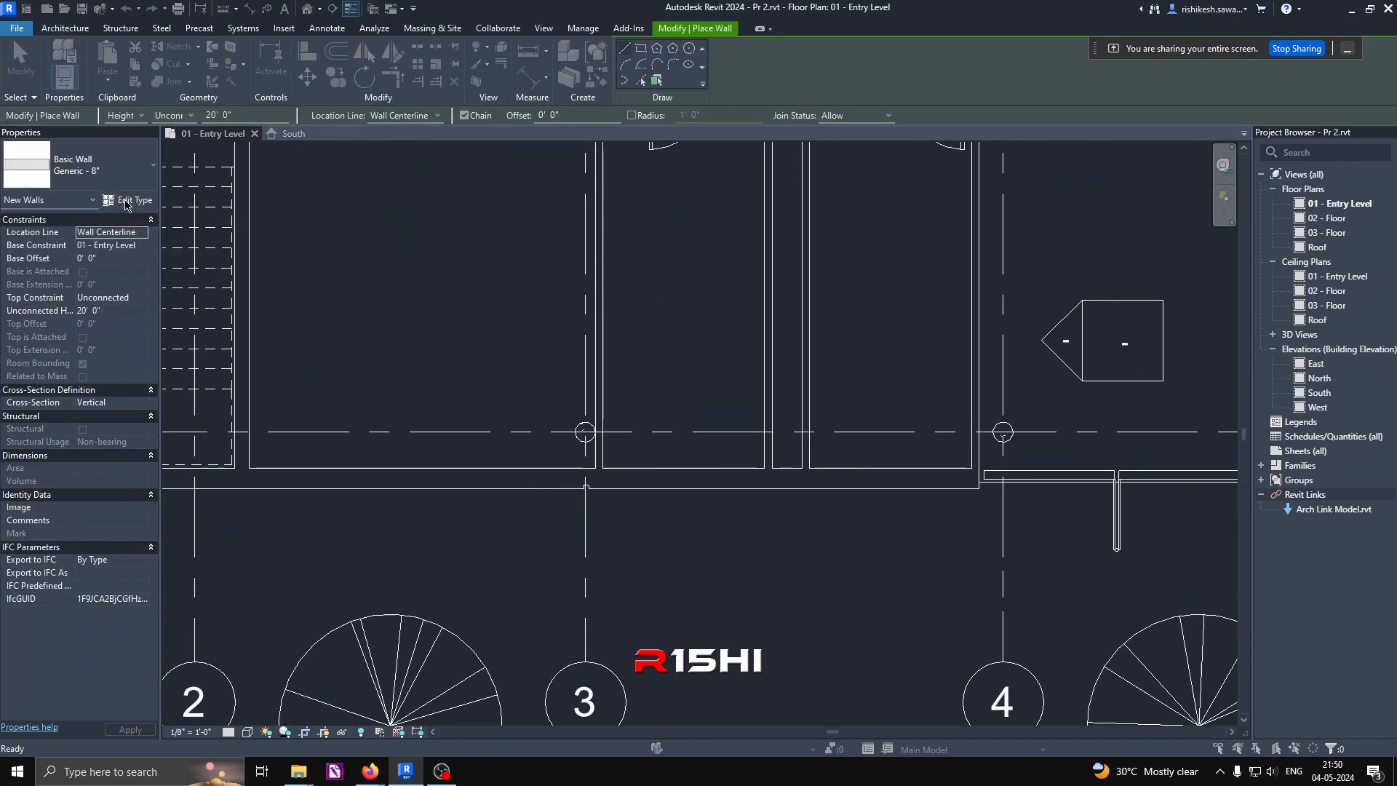
{"action": "left_click", "coordinate": [128, 200]}
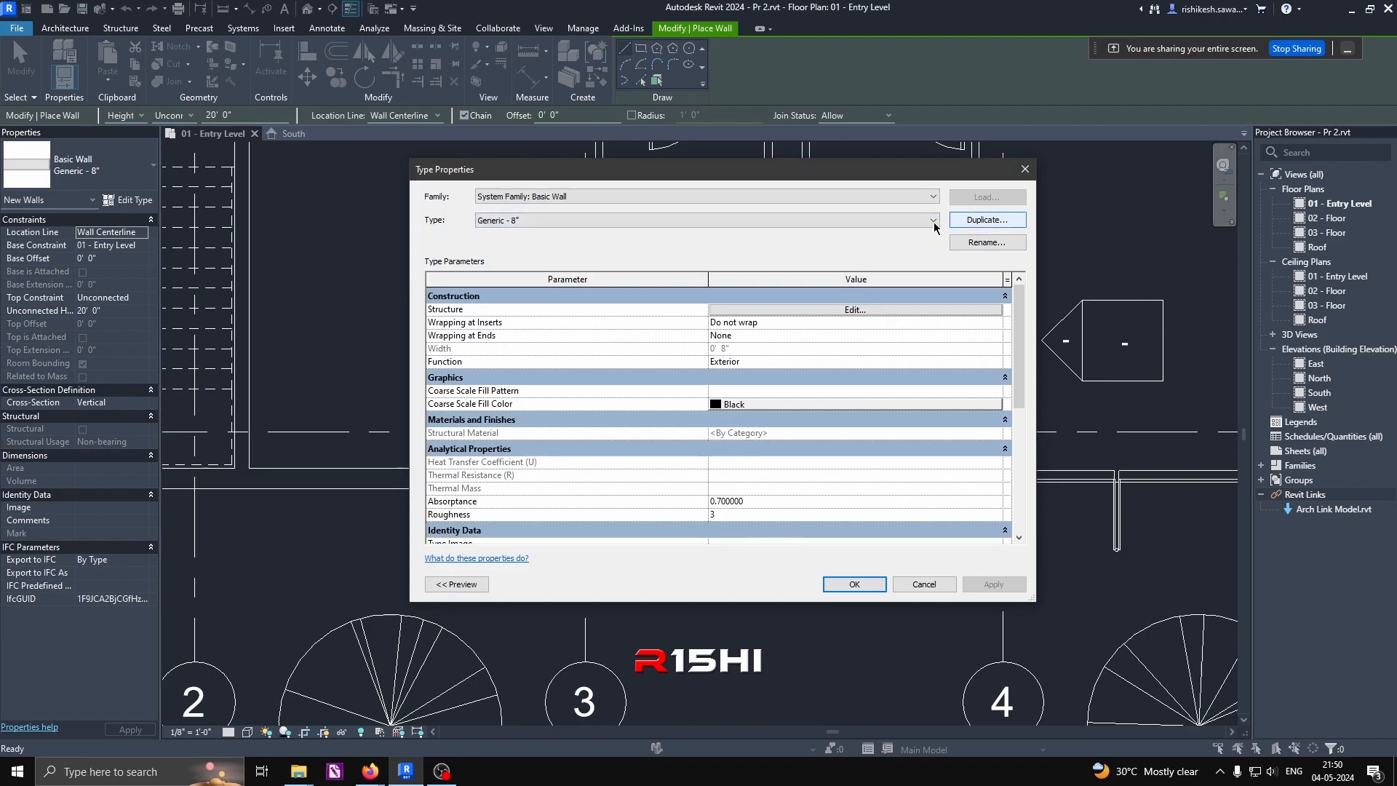
{"action": "left_click", "coordinate": [844, 220]}
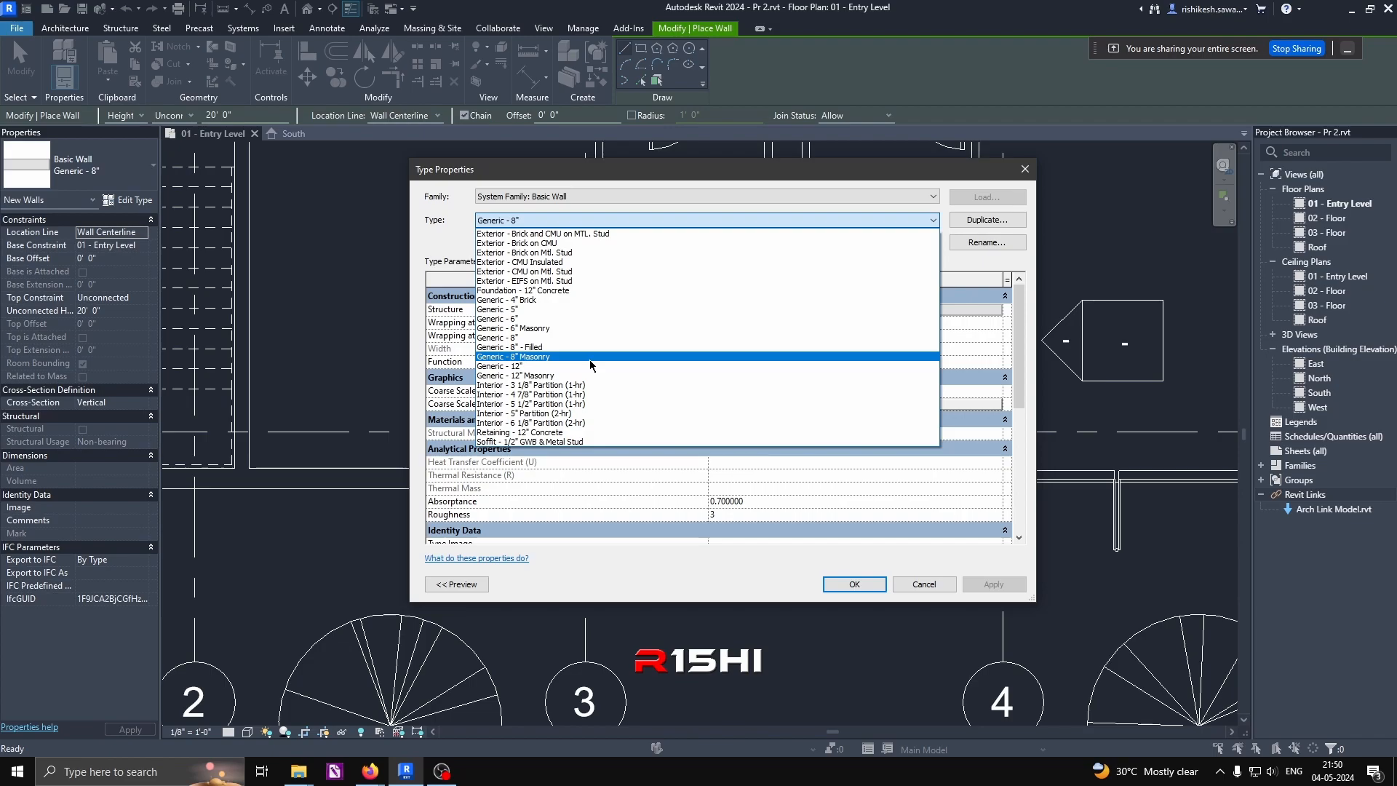
{"action": "left_click", "coordinate": [578, 300]}
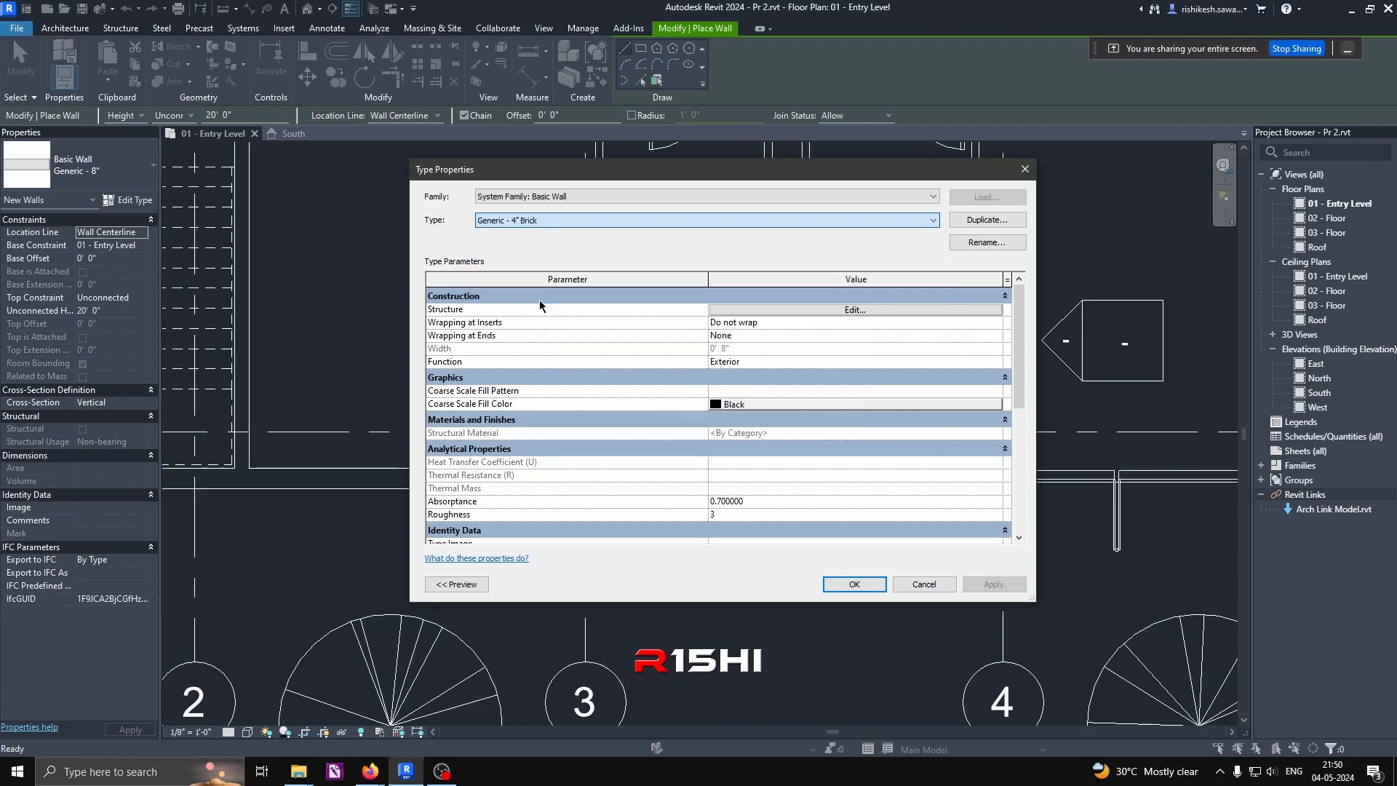
{"action": "left_click", "coordinate": [976, 222]}
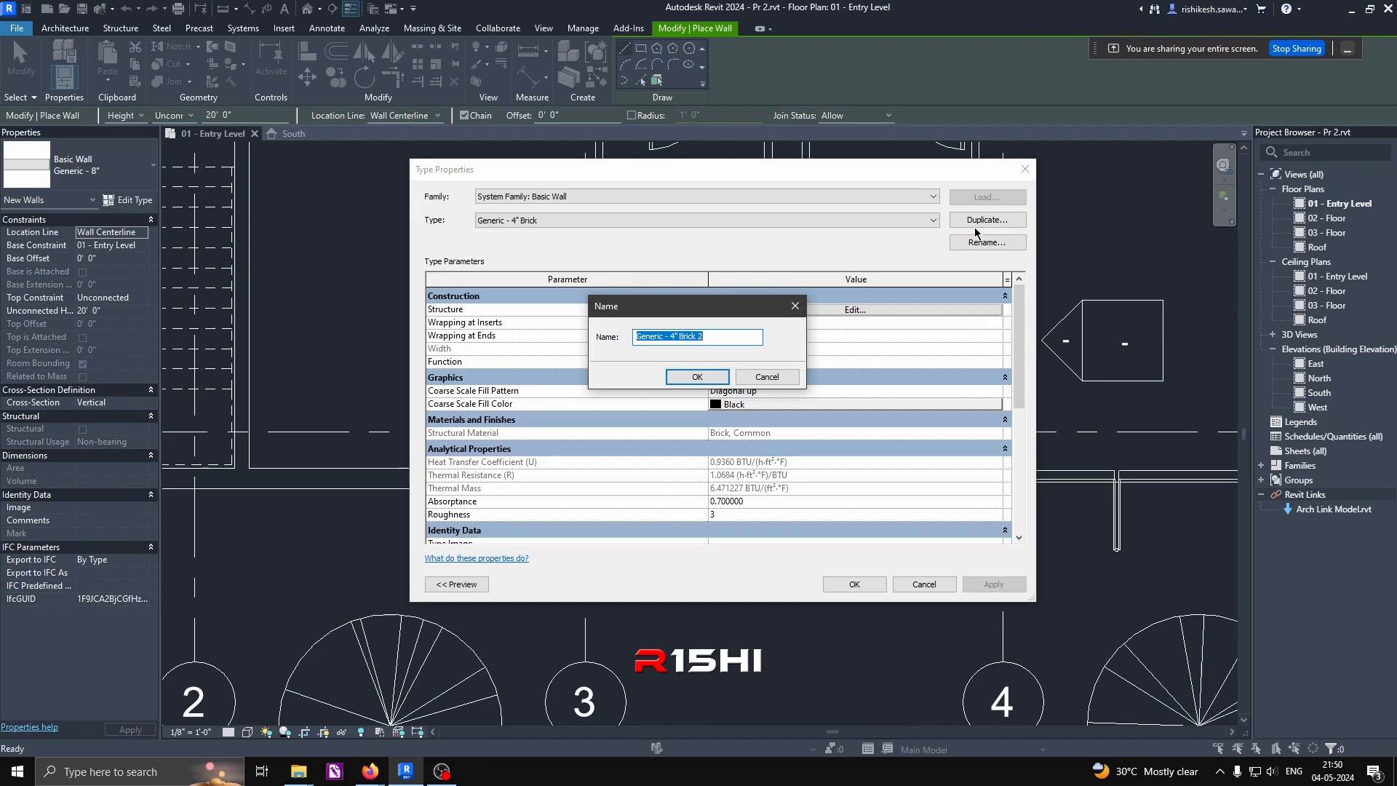
{"action": "type", "text": "Brick Veneer"}
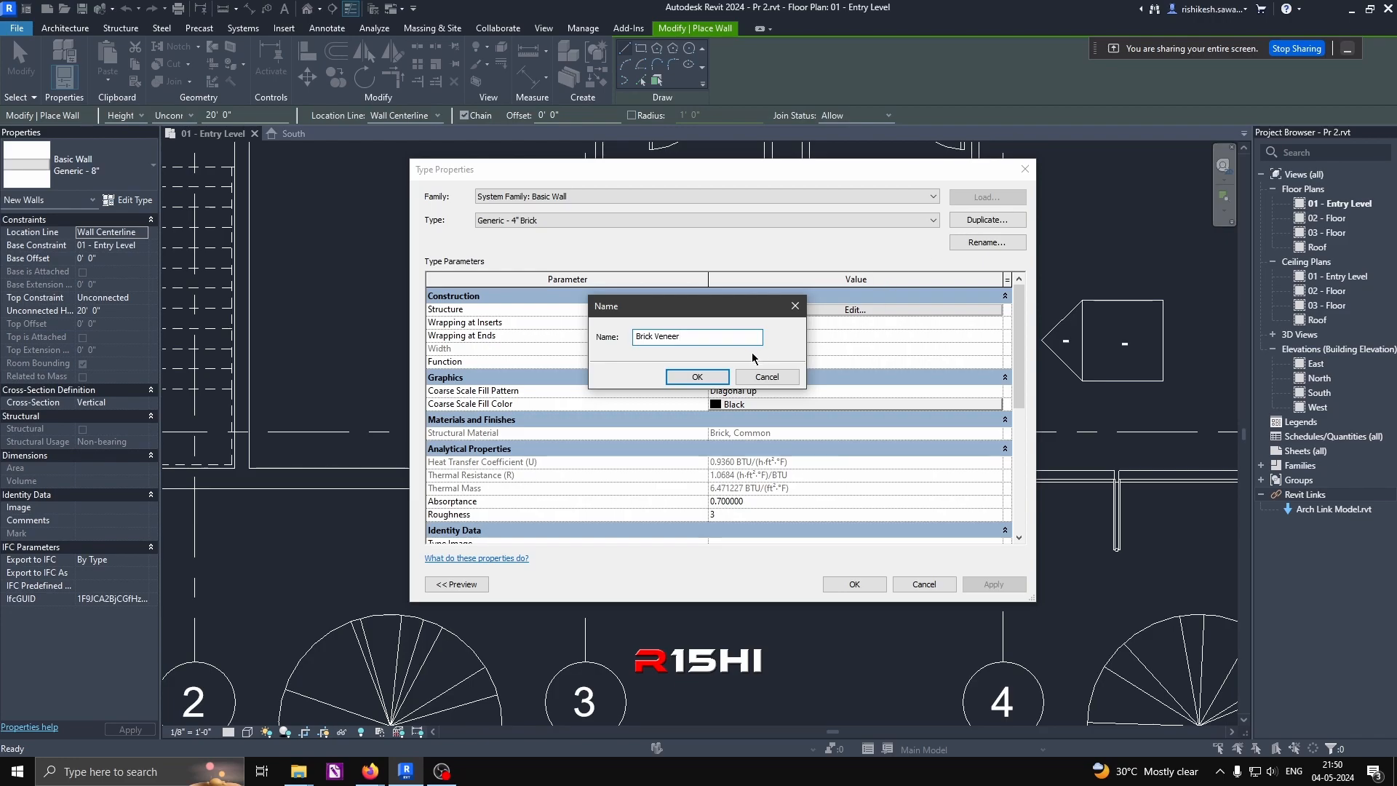
{"action": "left_click", "coordinate": [697, 376]}
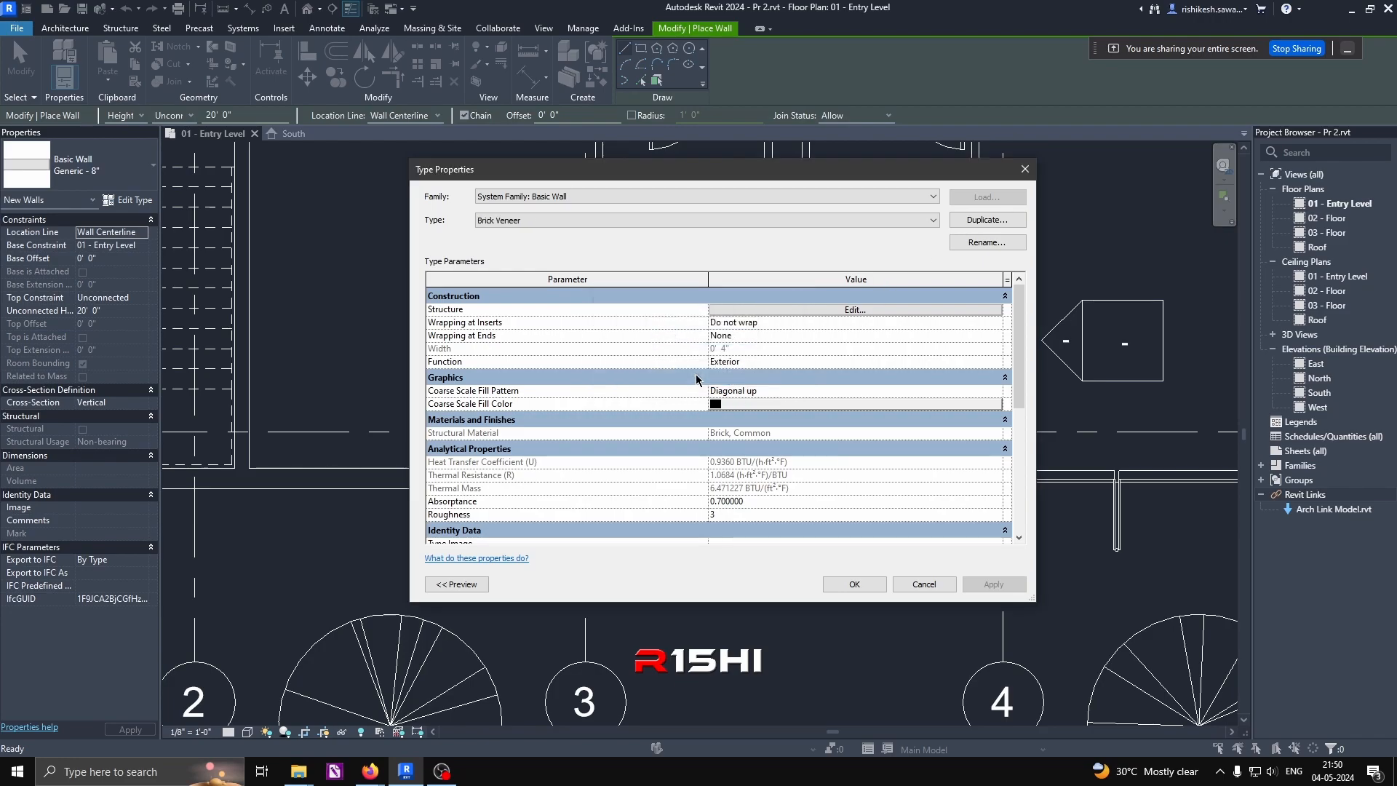
Step: Insert a layer on the exterior side of the Brick Veneer wall structure and set its function to Substrate [2]
{"action": "left_click", "coordinate": [833, 310]}
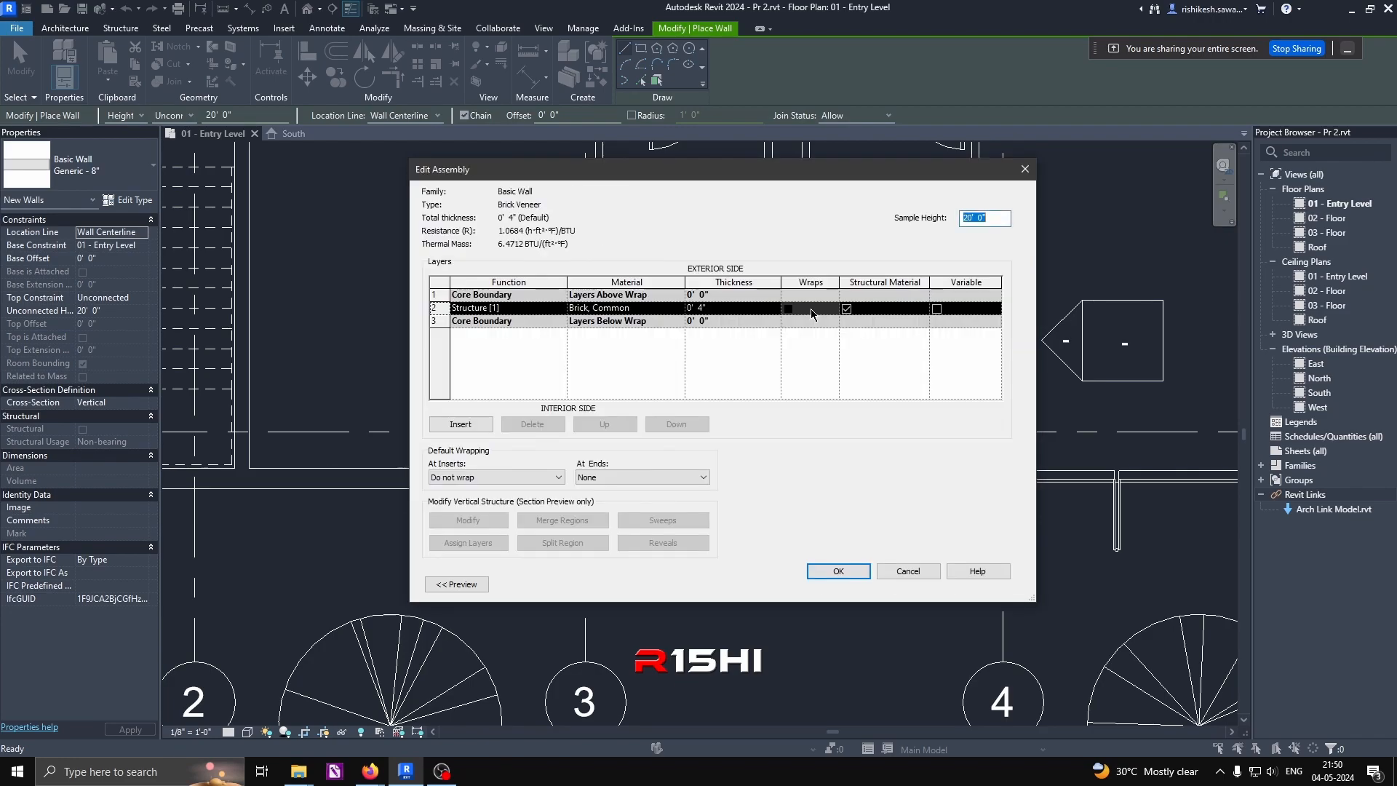
{"action": "left_click", "coordinate": [843, 572]}
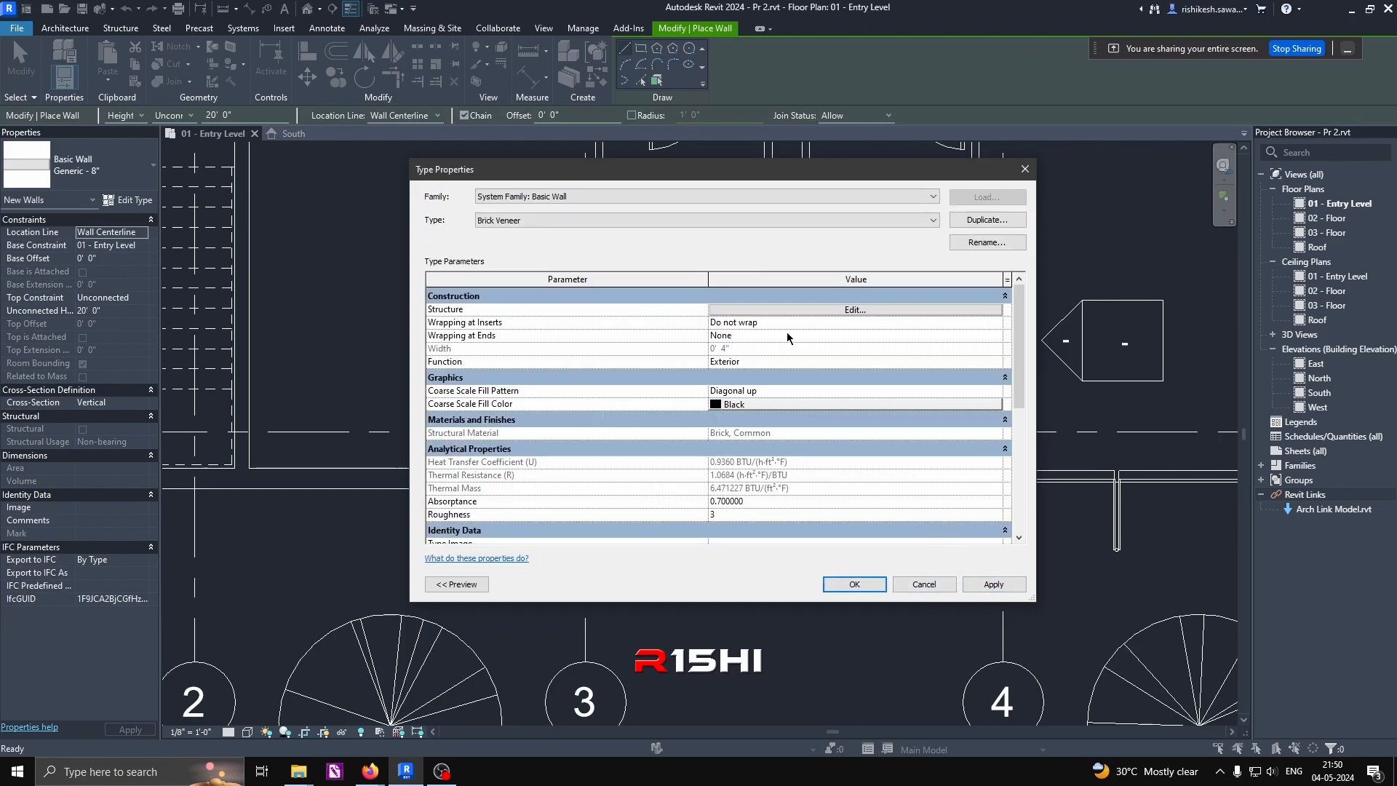
{"action": "left_click", "coordinate": [855, 310]}
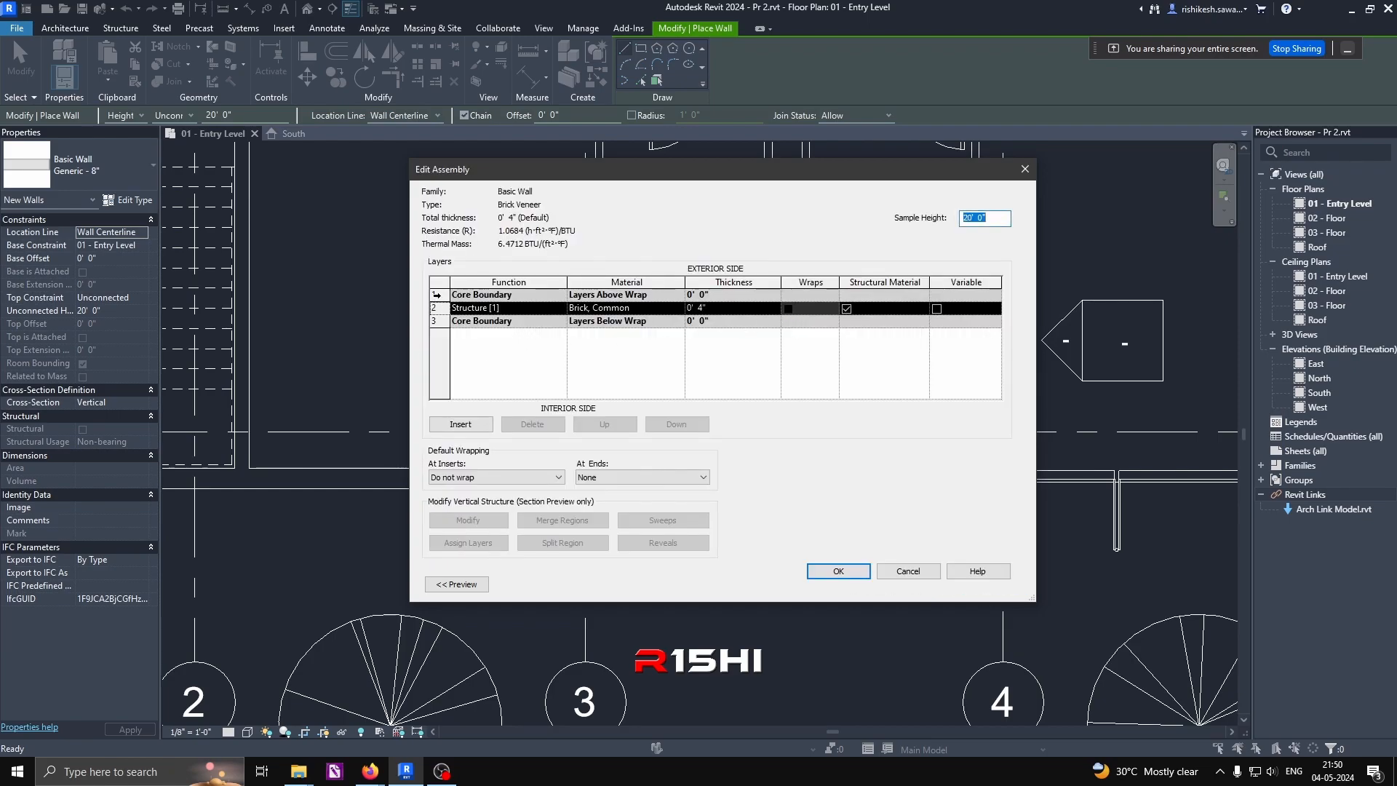
{"action": "left_click", "coordinate": [435, 294]}
{"action": "left_click", "coordinate": [460, 424]}
{"action": "left_click", "coordinate": [554, 295]}
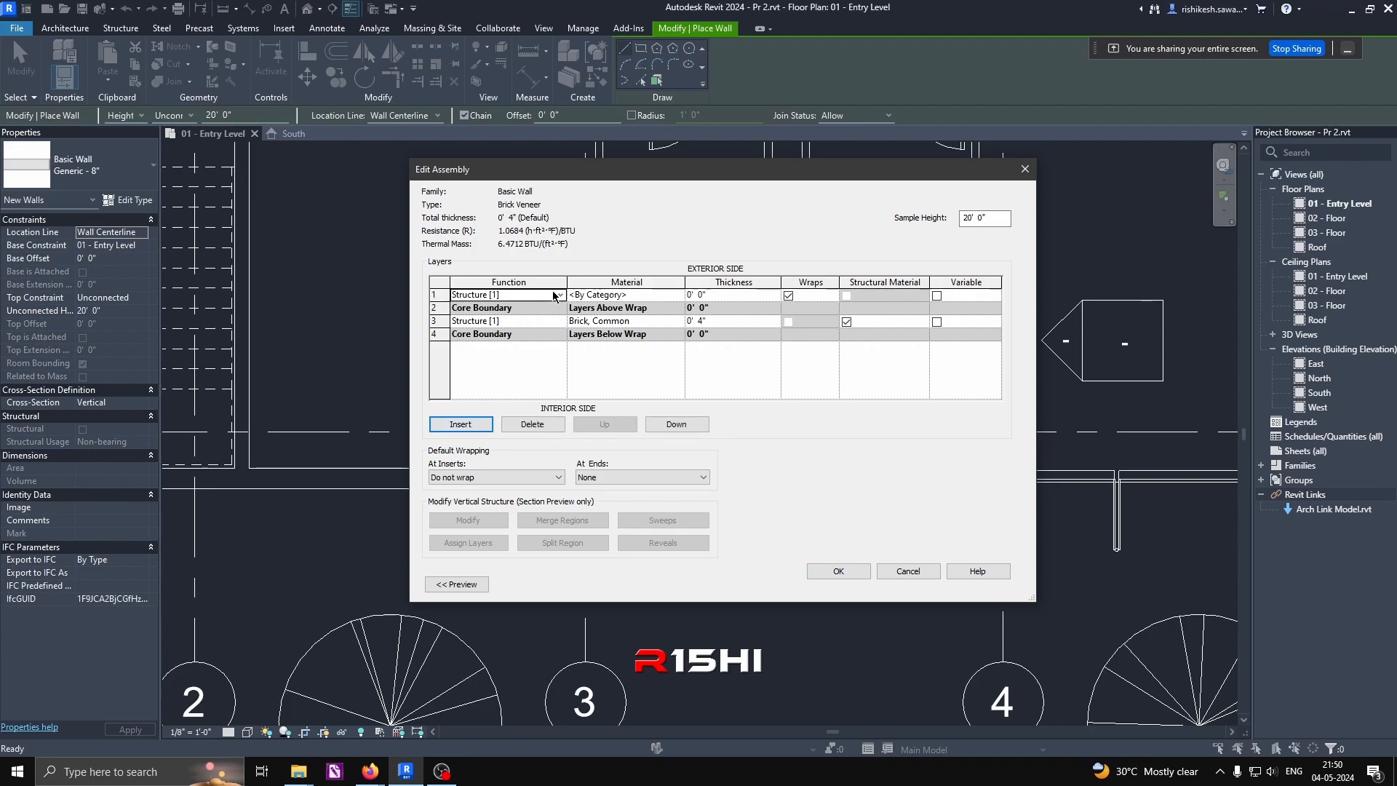
{"action": "left_click", "coordinate": [558, 296]}
{"action": "left_click", "coordinate": [509, 321]}
Step: Assign the Air material and a 1" thickness to the substrate layer, and accept the Brick Veneer type
{"action": "left_click", "coordinate": [670, 294]}
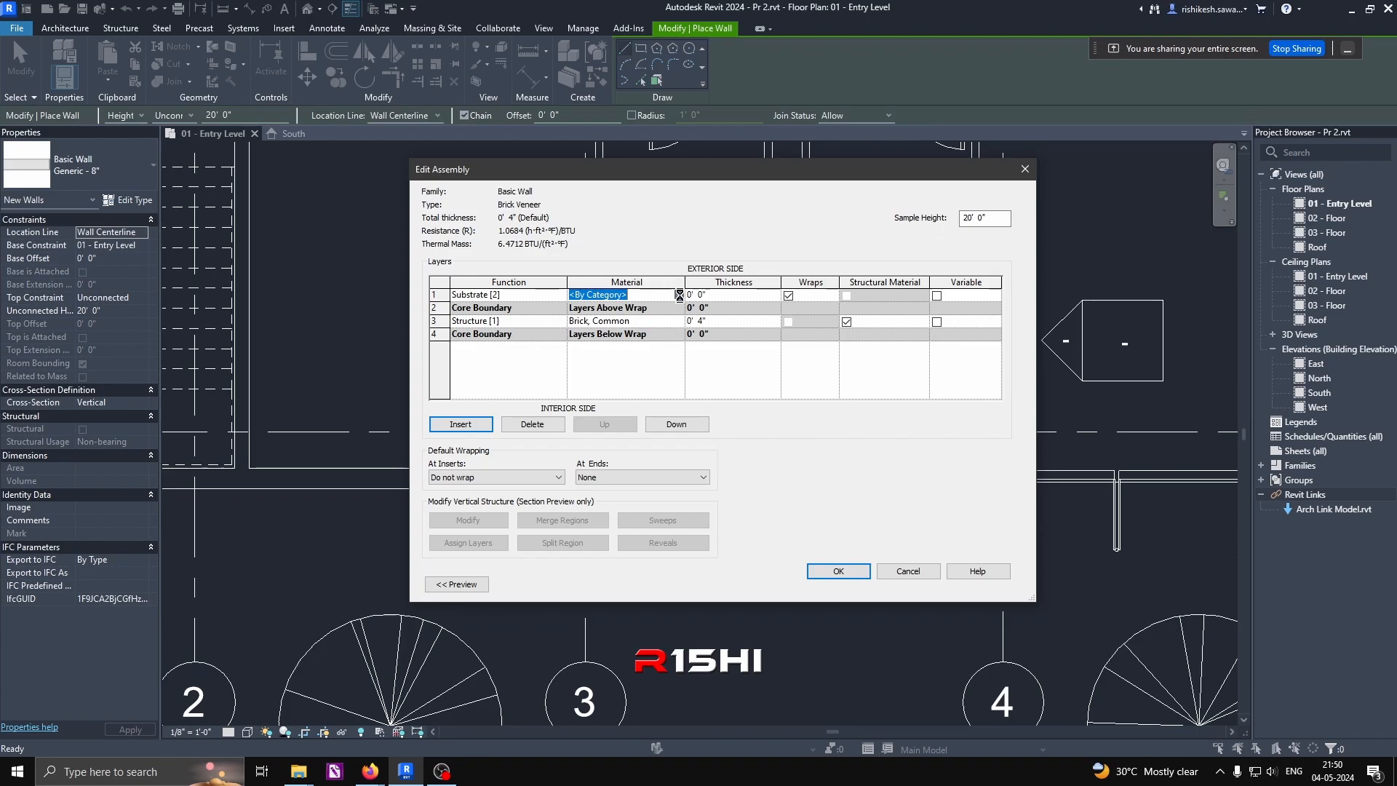
{"action": "left_click", "coordinate": [678, 294]}
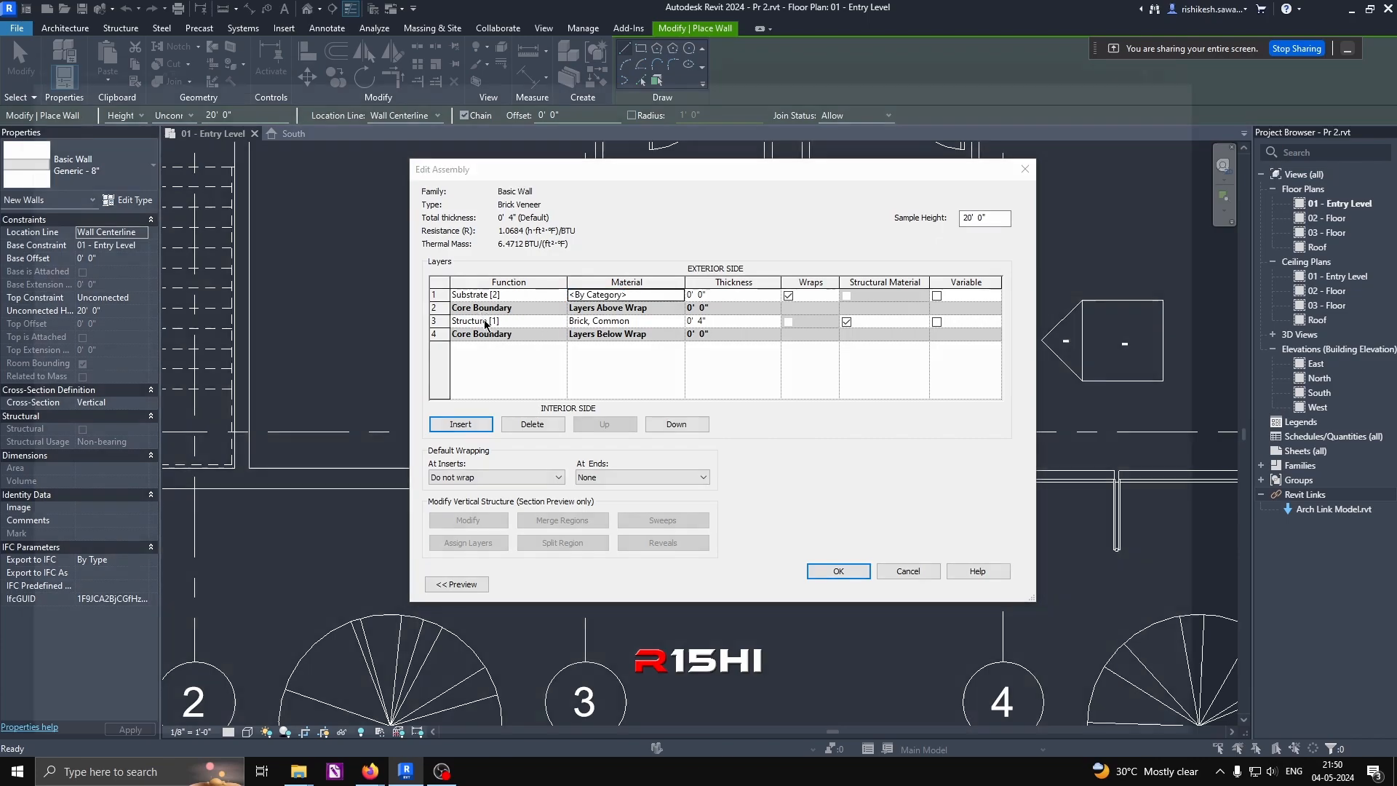
{"action": "left_click", "coordinate": [117, 221]}
{"action": "left_click", "coordinate": [1100, 734]}
{"action": "left_click", "coordinate": [719, 294]}
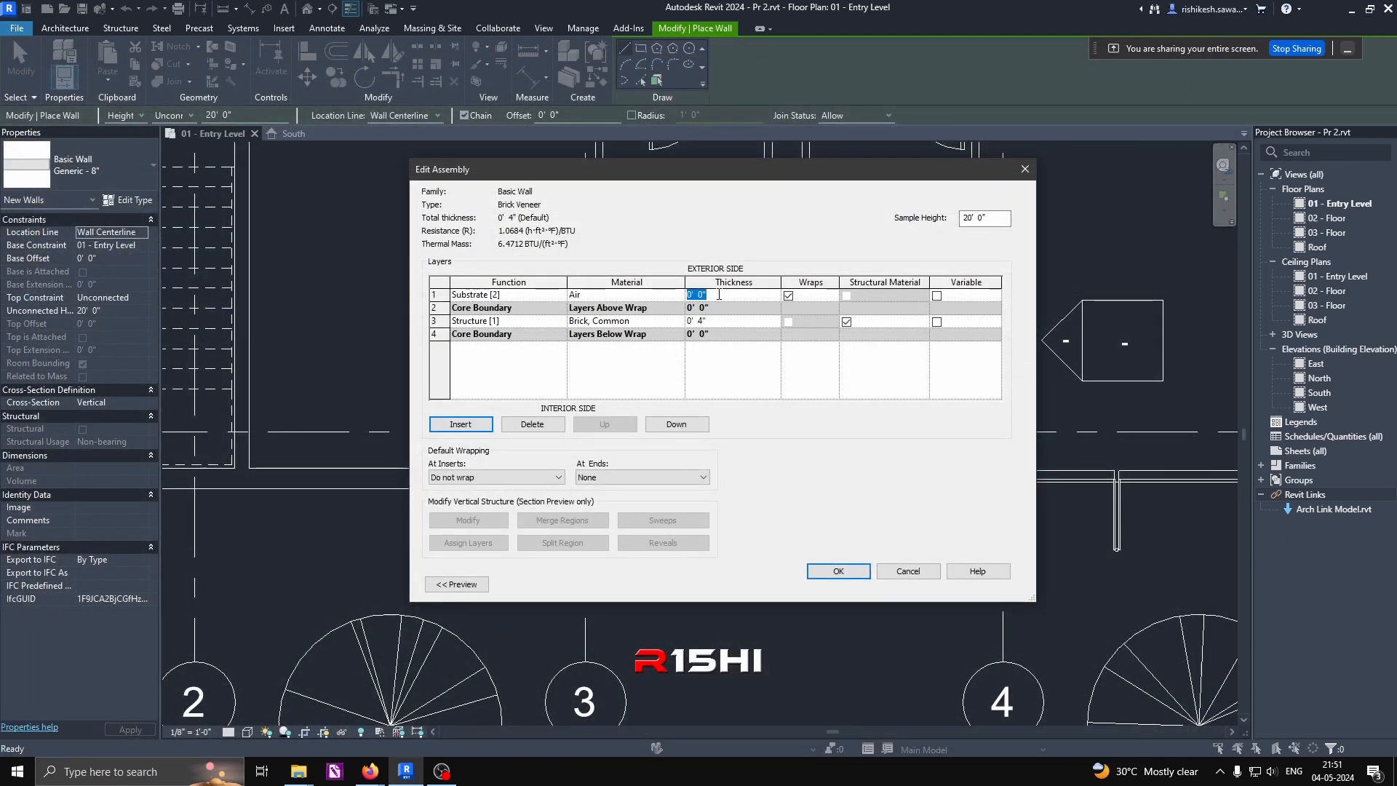
{"action": "type", "text": "1"}
{"action": "key", "text": "Return"}
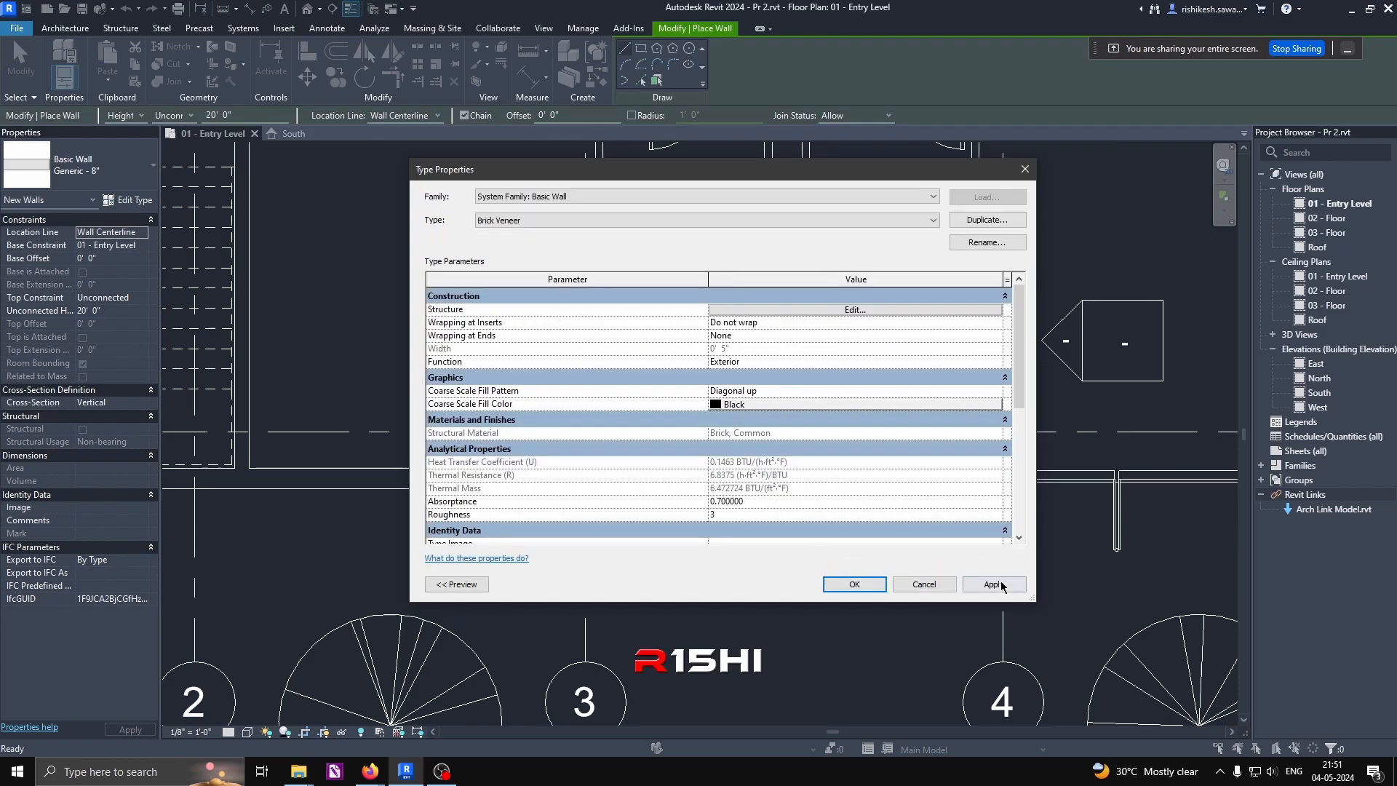
{"action": "left_click", "coordinate": [854, 585]}
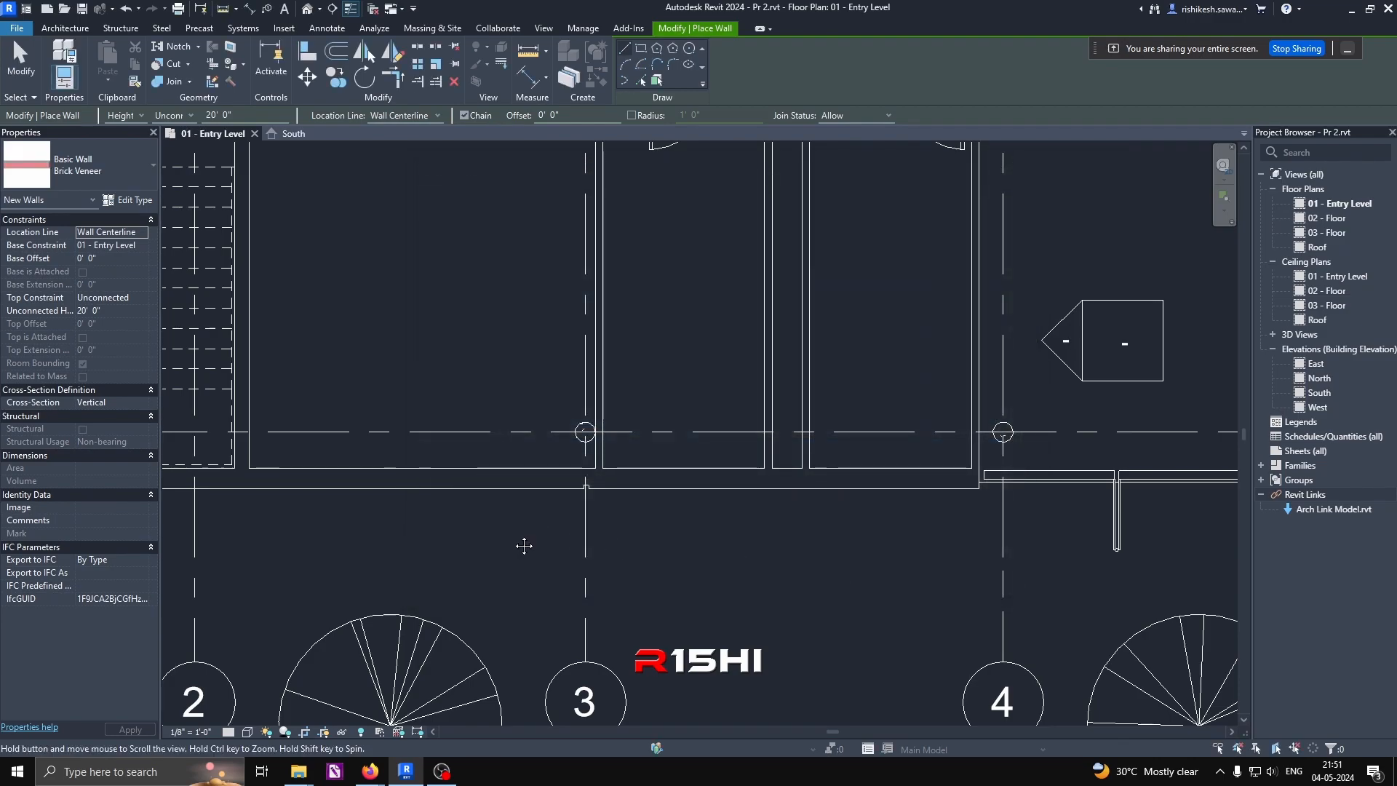
Step: Move the Air substrate layer of the Brick Veneer structure below the core to the interior side and accept the type
{"action": "middle_click_drag", "start_coordinate": [523, 545], "coordinate": [800, 498]}
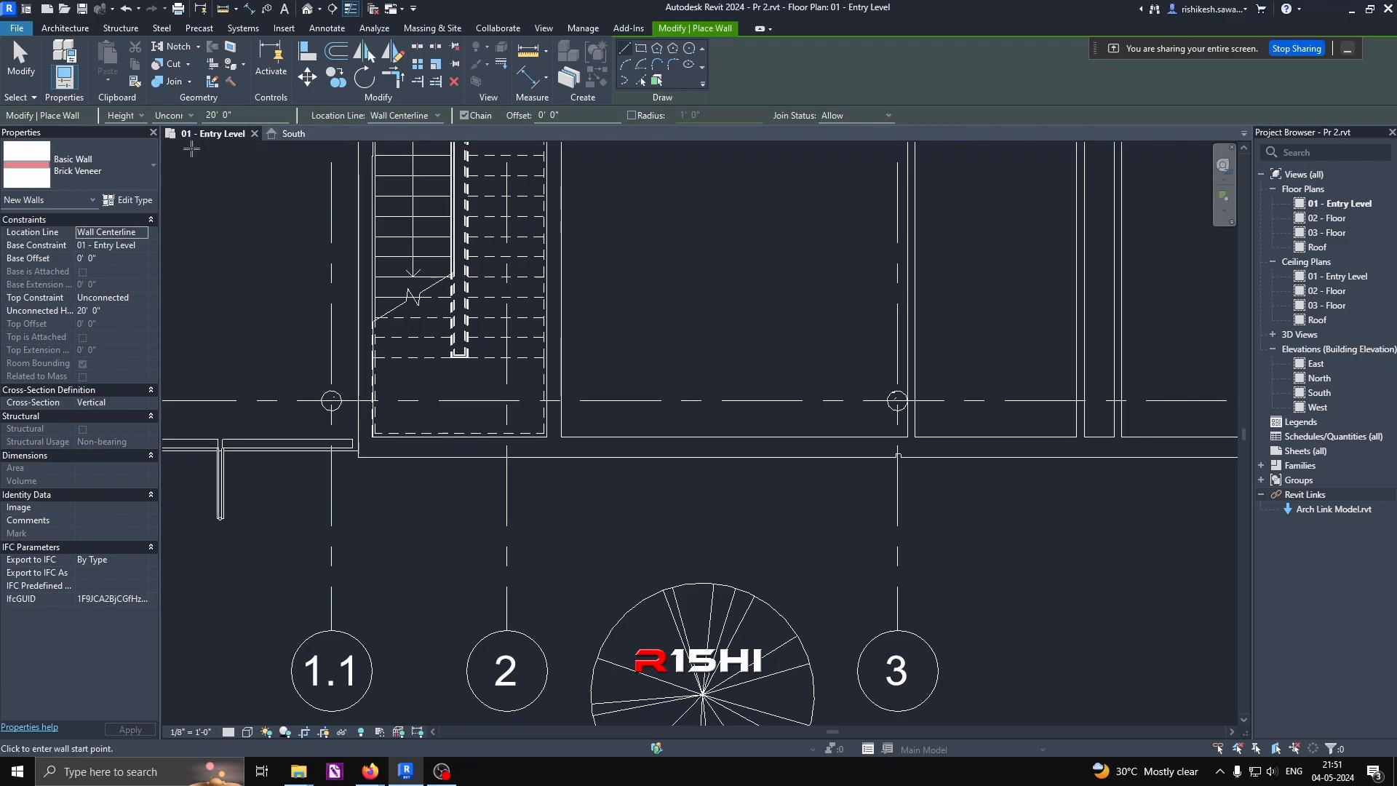
{"action": "left_click", "coordinate": [142, 208]}
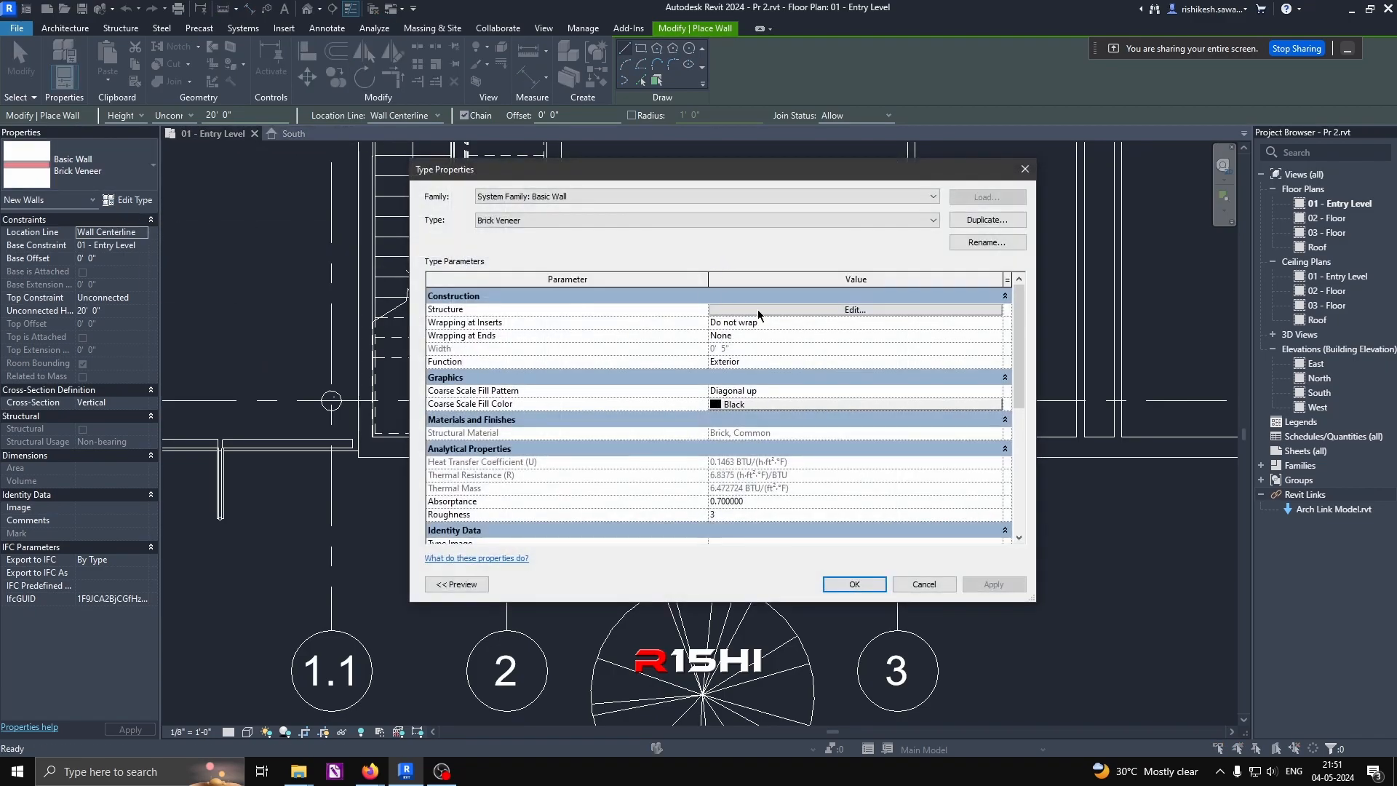
{"action": "left_click", "coordinate": [760, 309]}
{"action": "left_click", "coordinate": [445, 292]}
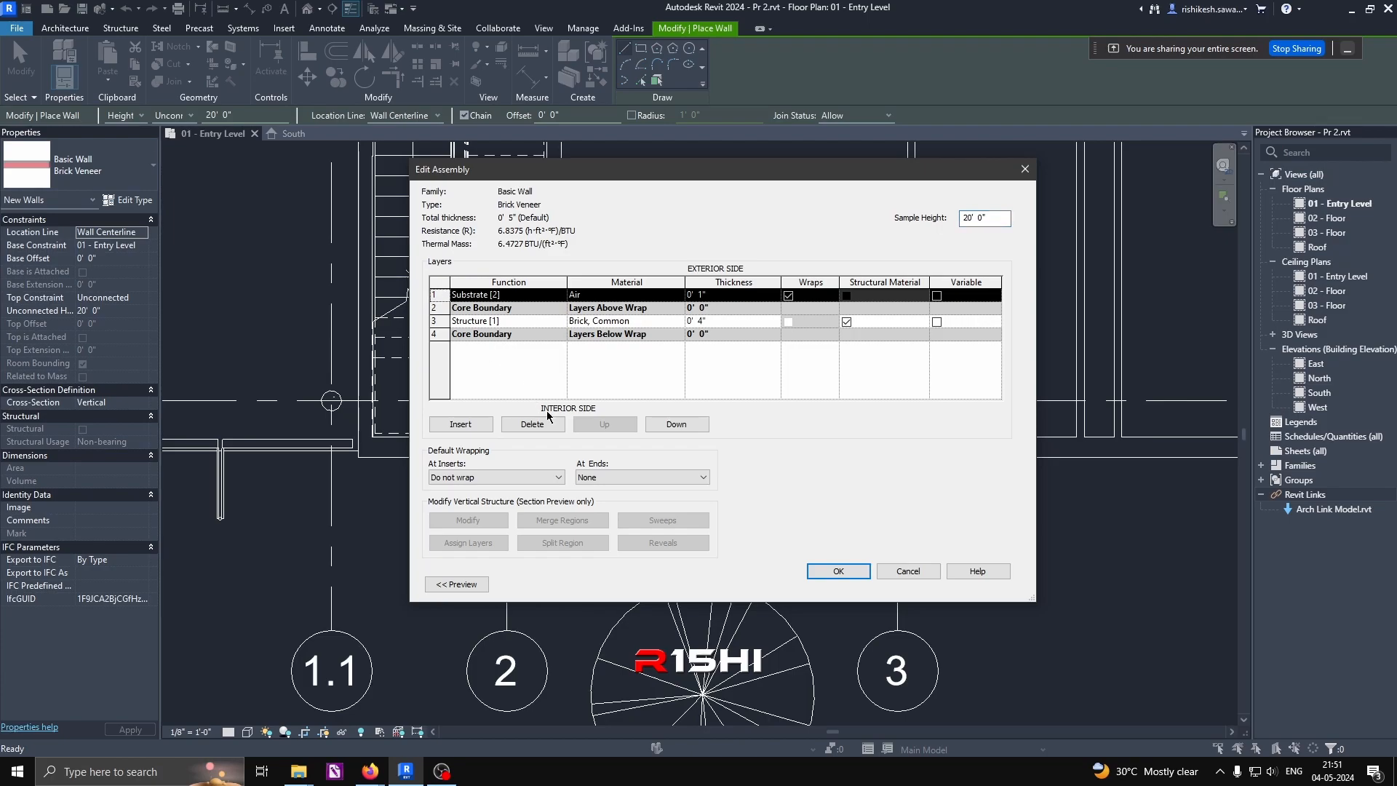
{"action": "left_click", "coordinate": [667, 427]}
{"action": "left_click", "coordinate": [667, 428]}
{"action": "left_click", "coordinate": [667, 428]}
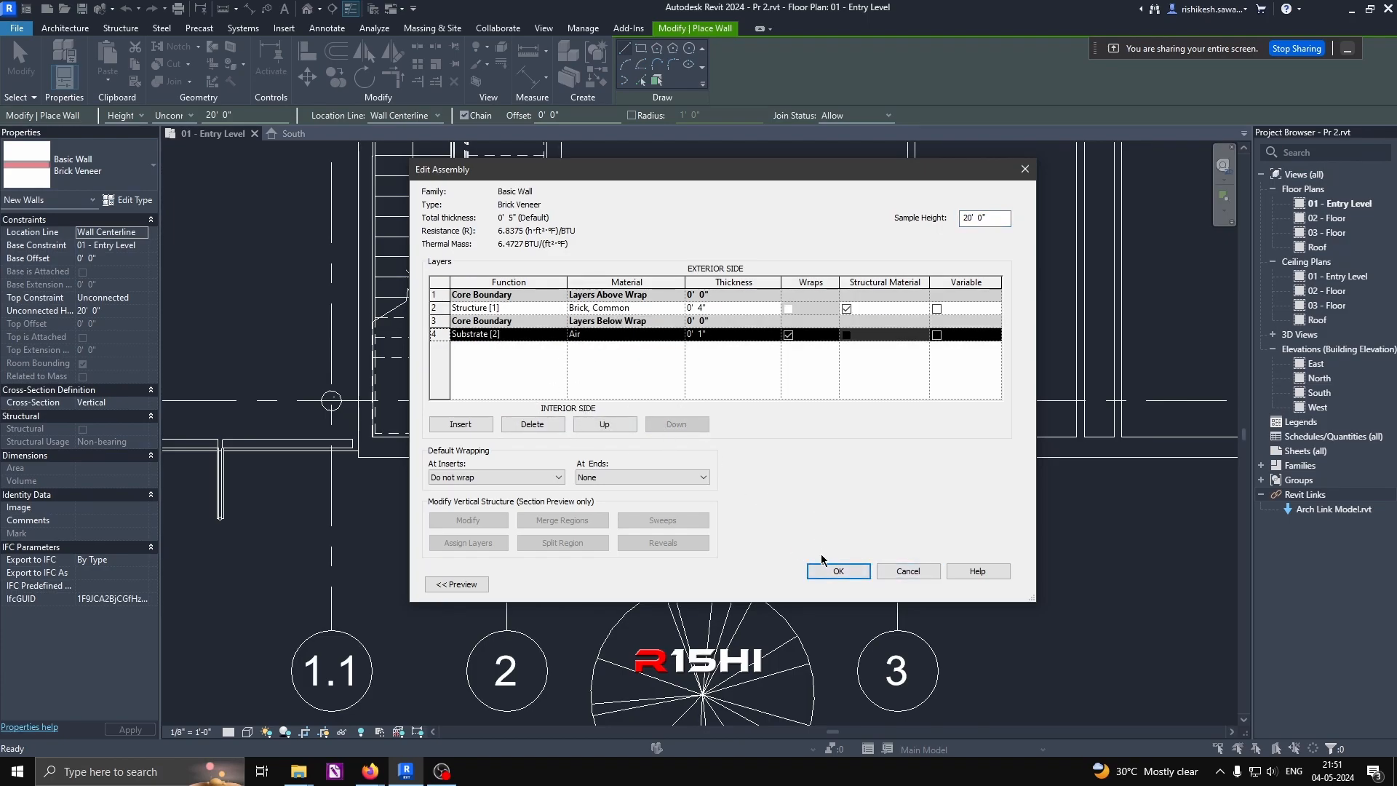
{"action": "left_click", "coordinate": [837, 572]}
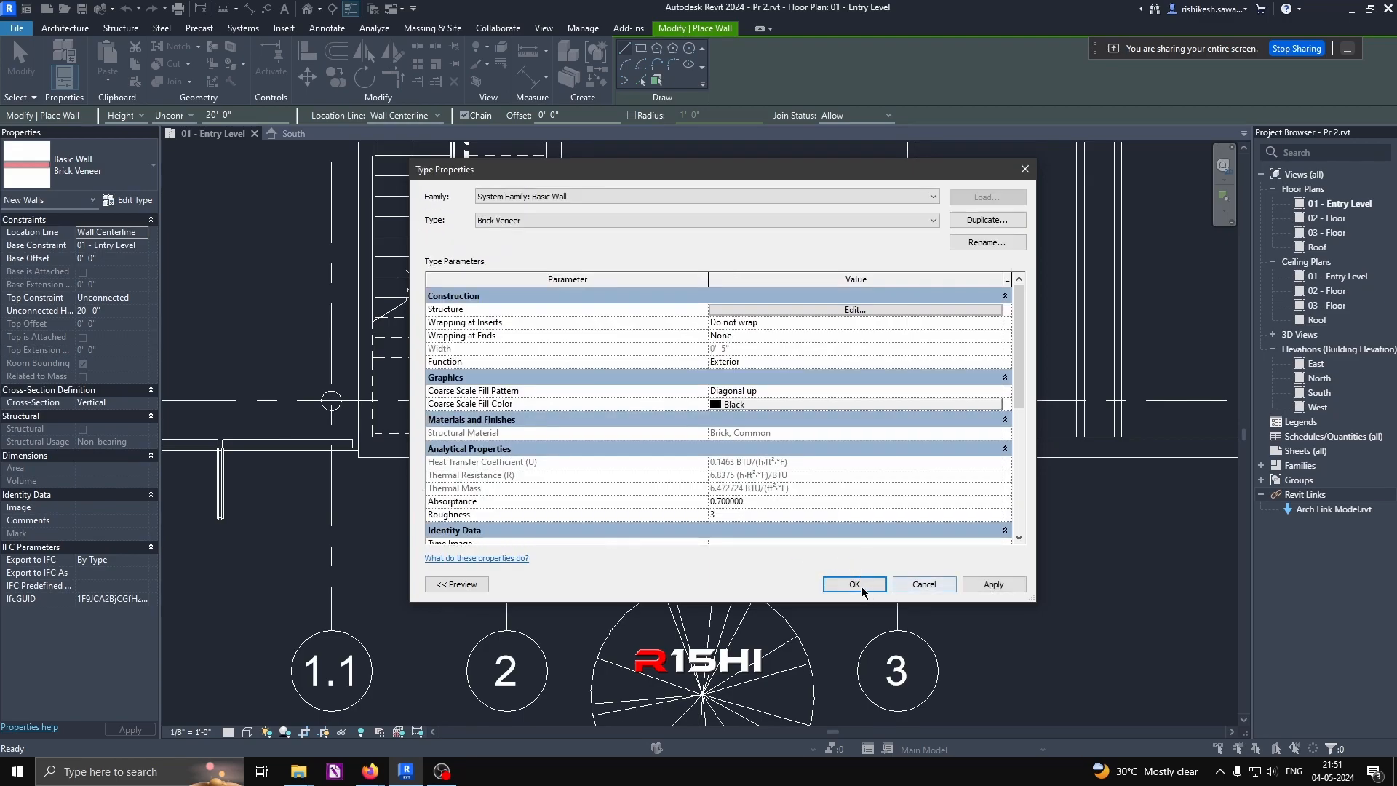
{"action": "left_click", "coordinate": [922, 585]}
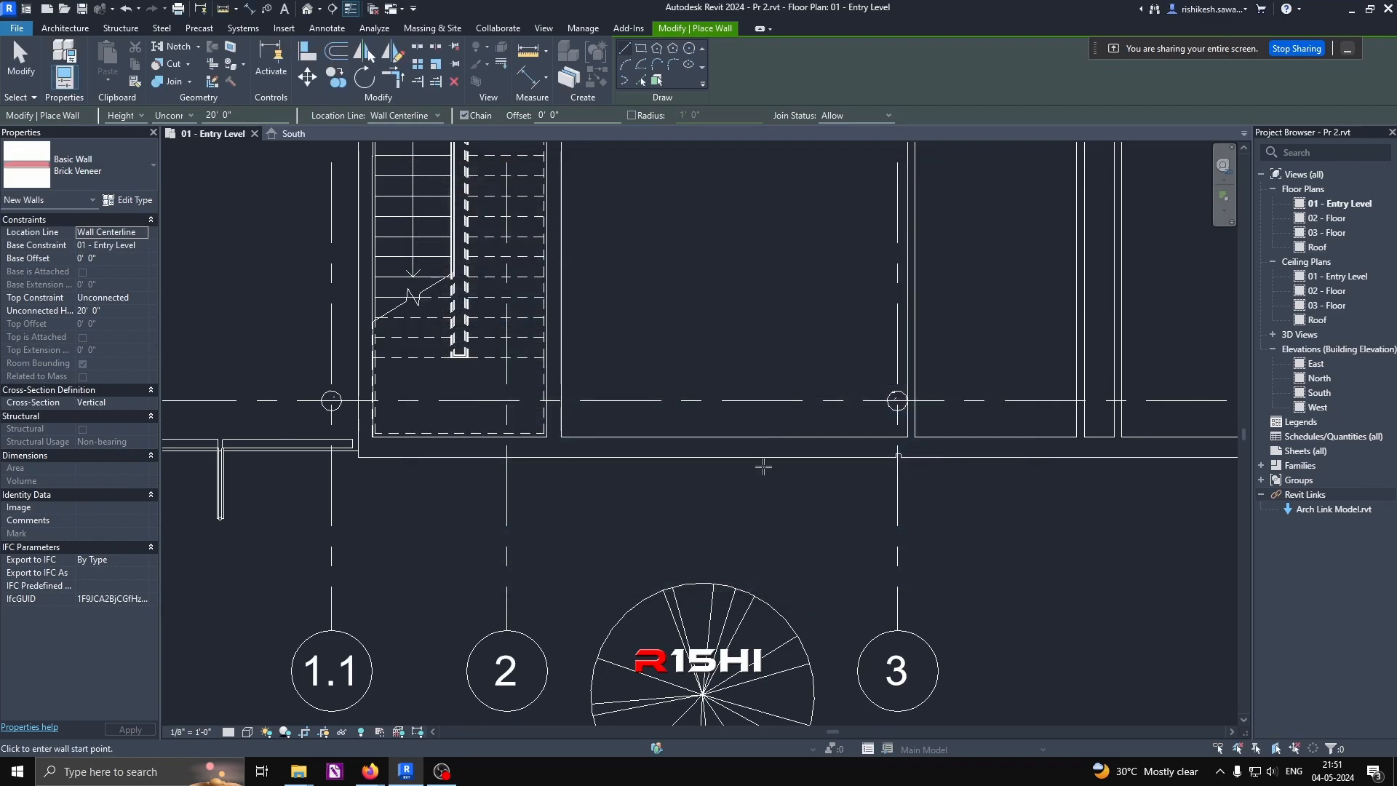
Step: Set the new wall's location line to Finish Face: Interior and its top constraint to level 02 - Floor
{"action": "left_click", "coordinate": [416, 117]}
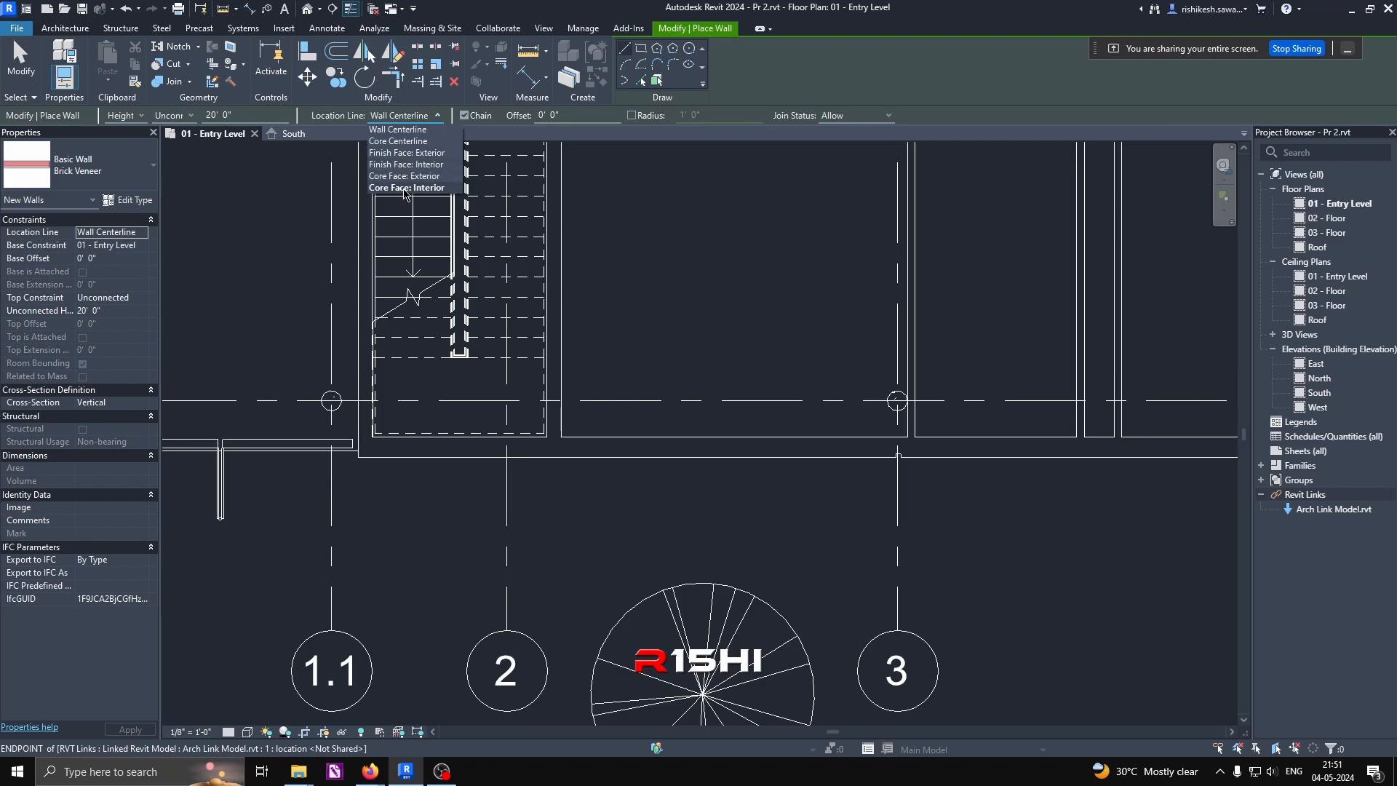
{"action": "left_click", "coordinate": [406, 165]}
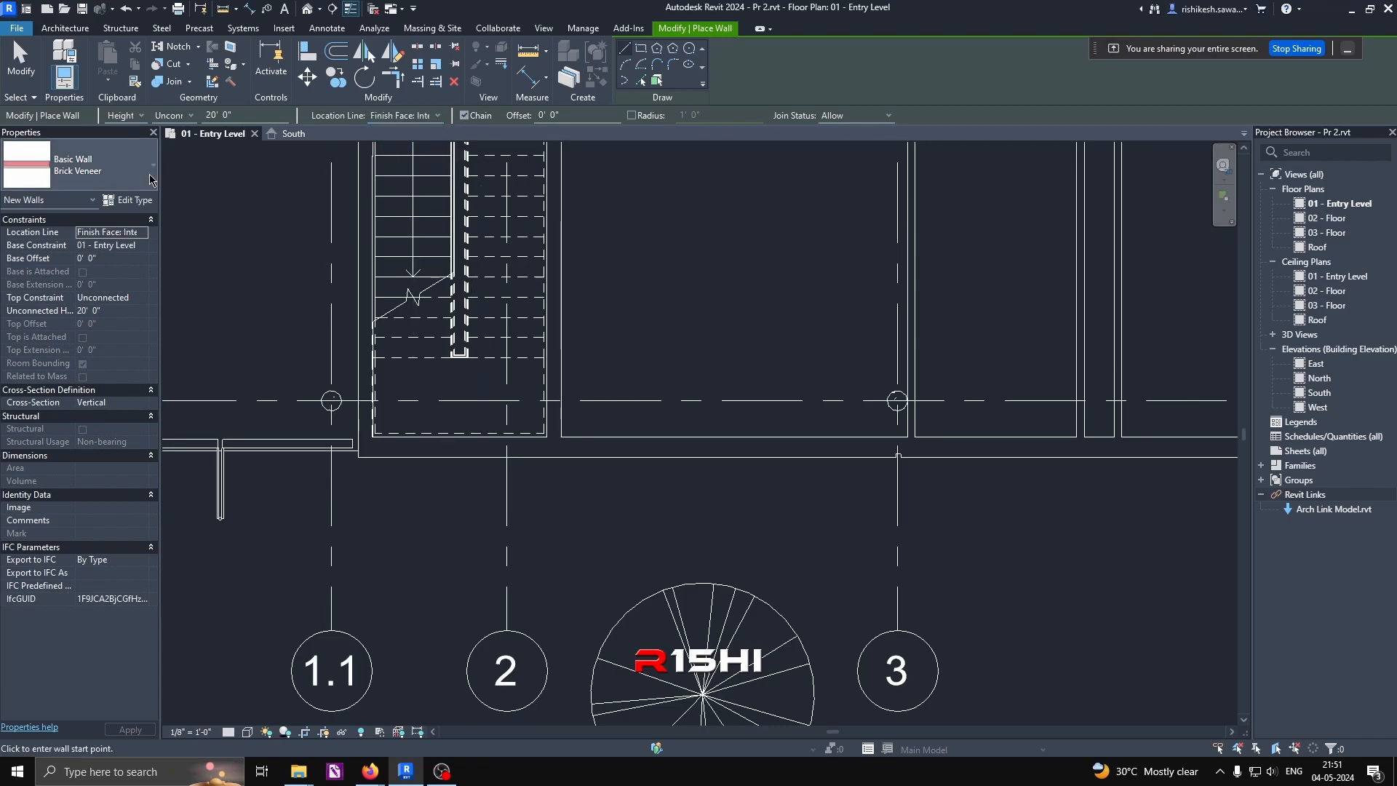
{"action": "left_click", "coordinate": [188, 118]}
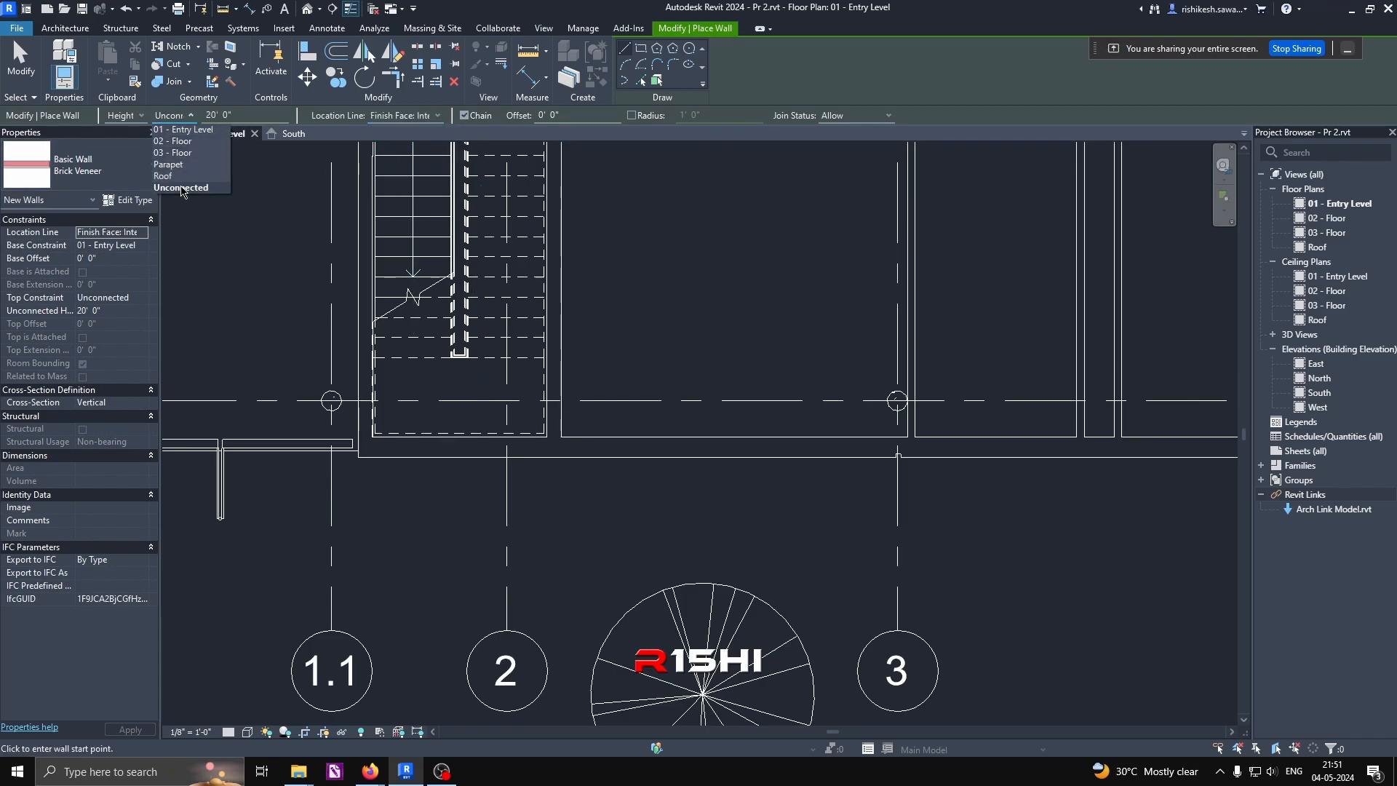
{"action": "left_click", "coordinate": [173, 141]}
Step: Draw a Brick Veneer wall about 46' long along the linked building's exterior wall line, from beside grid 1.1 to just before grid 4
{"action": "scroll", "coordinate": [366, 491], "scroll_direction": "up", "scroll_amount": 2}
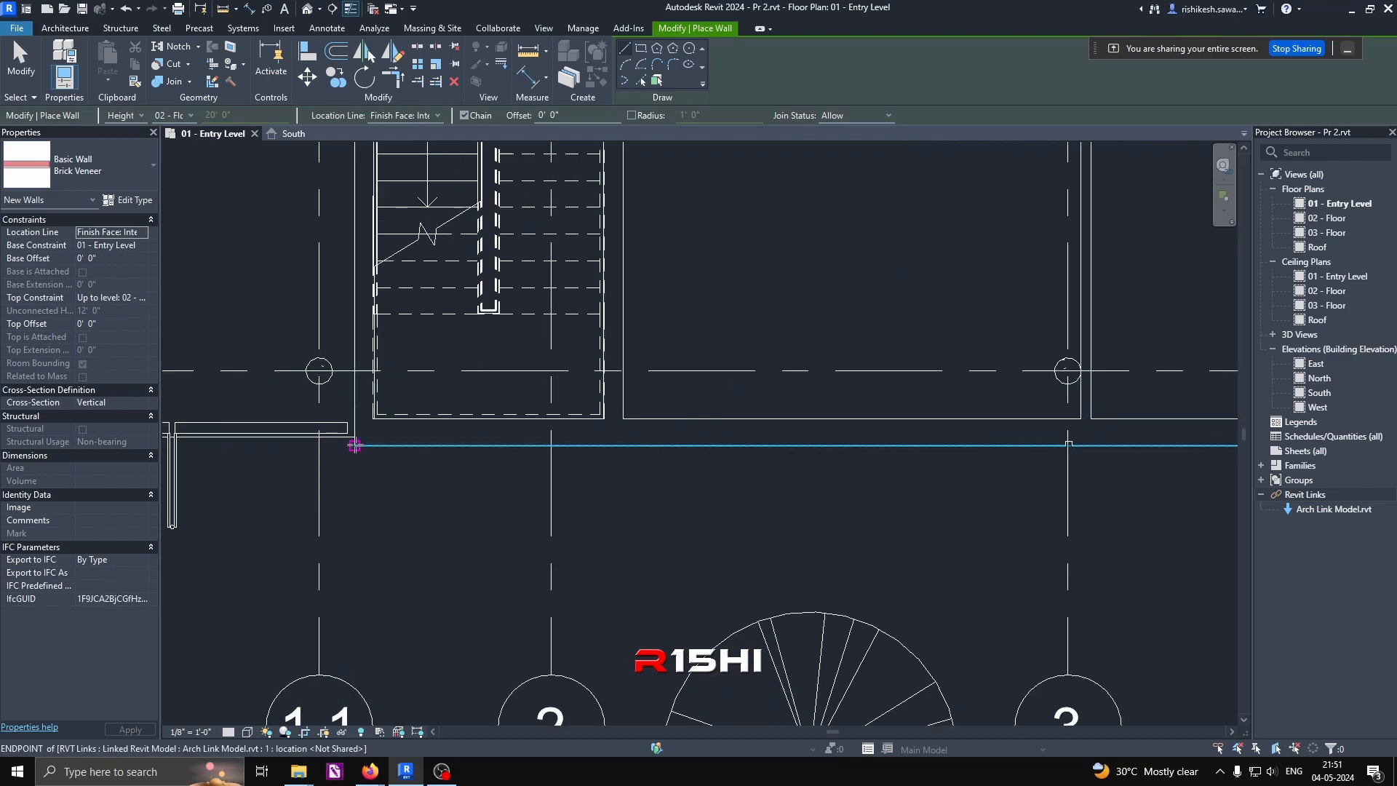
{"action": "left_click", "coordinate": [354, 442]}
{"action": "middle_click_drag", "start_coordinate": [889, 459], "coordinate": [478, 457]}
{"action": "left_click", "coordinate": [1180, 453]}
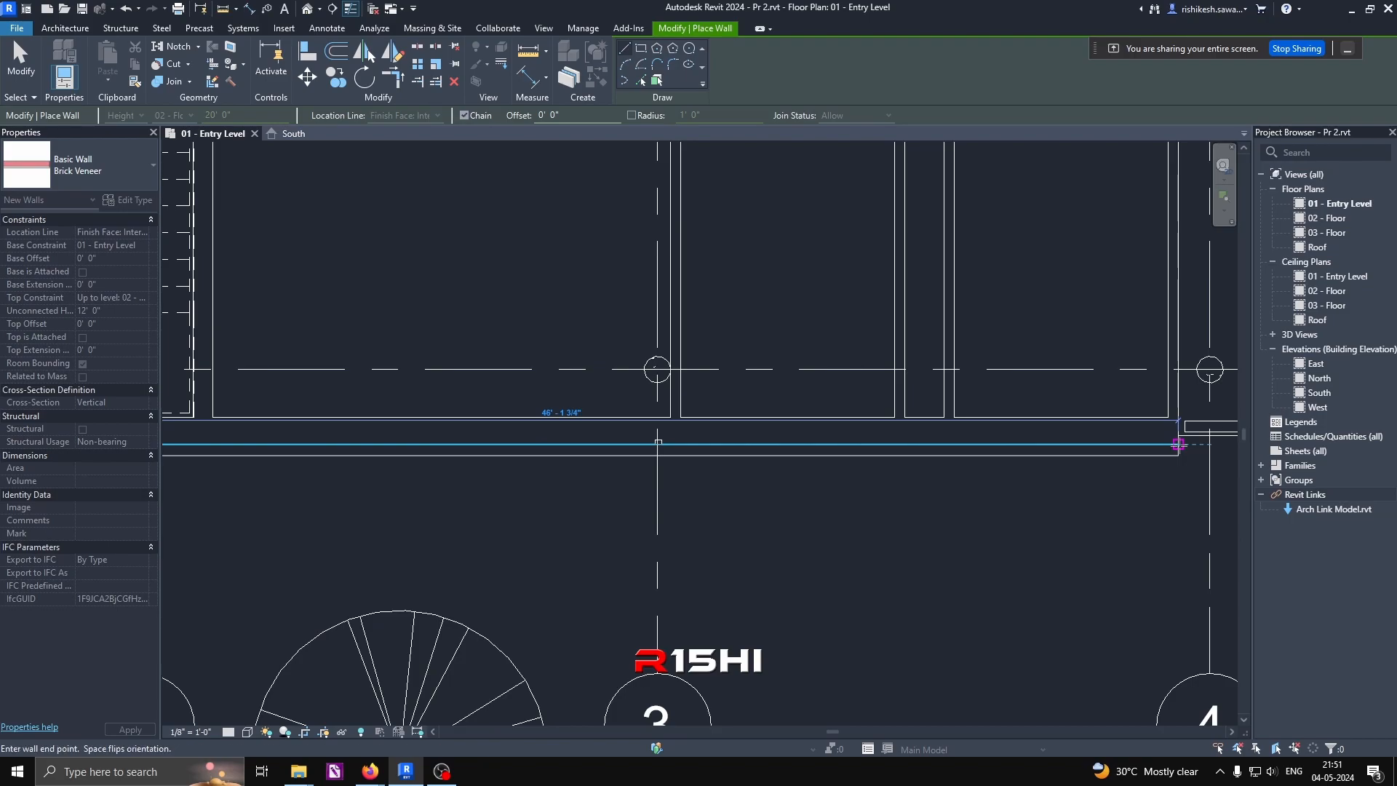
{"action": "right_click", "coordinate": [925, 511]}
{"action": "left_click", "coordinate": [963, 259]}
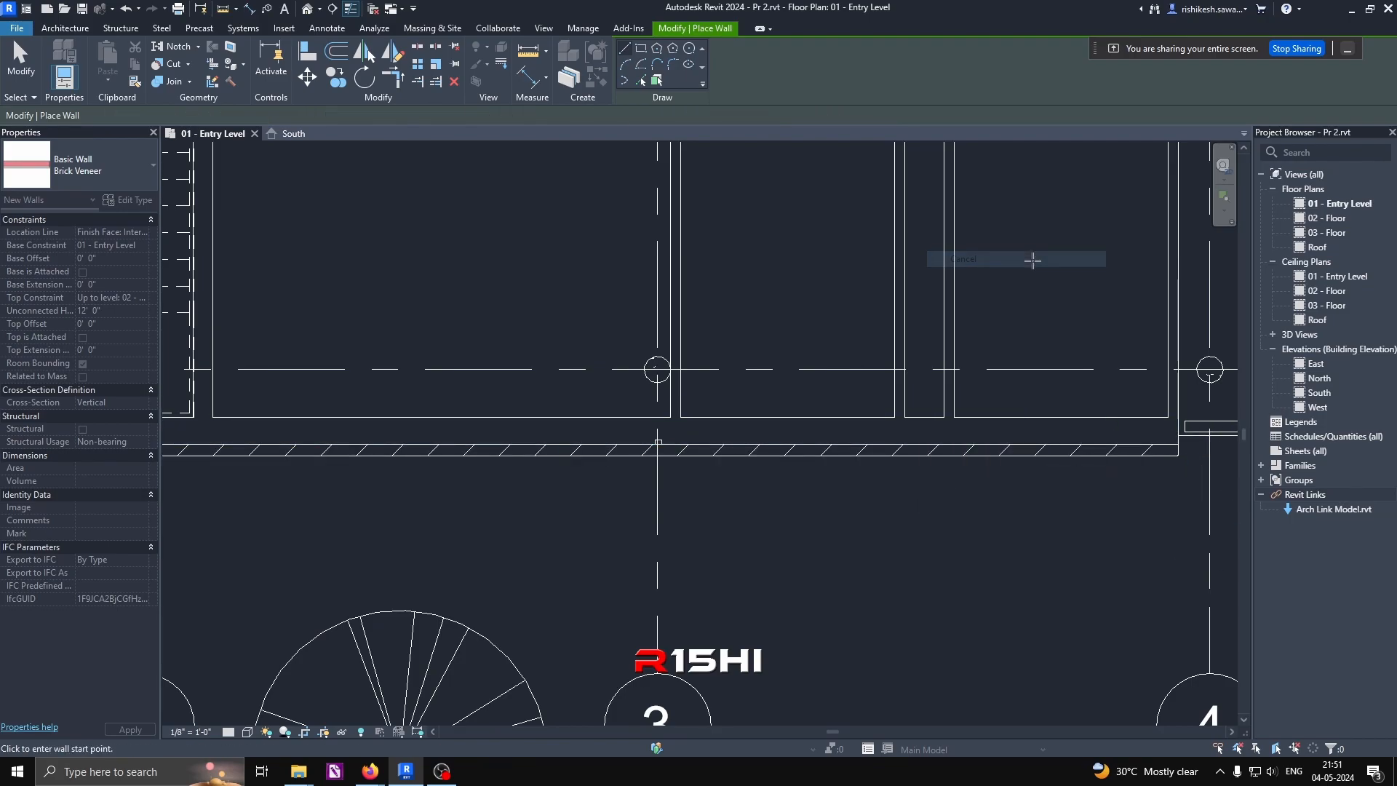
{"action": "right_click", "coordinate": [1026, 523]}
{"action": "left_click", "coordinate": [1057, 259]}
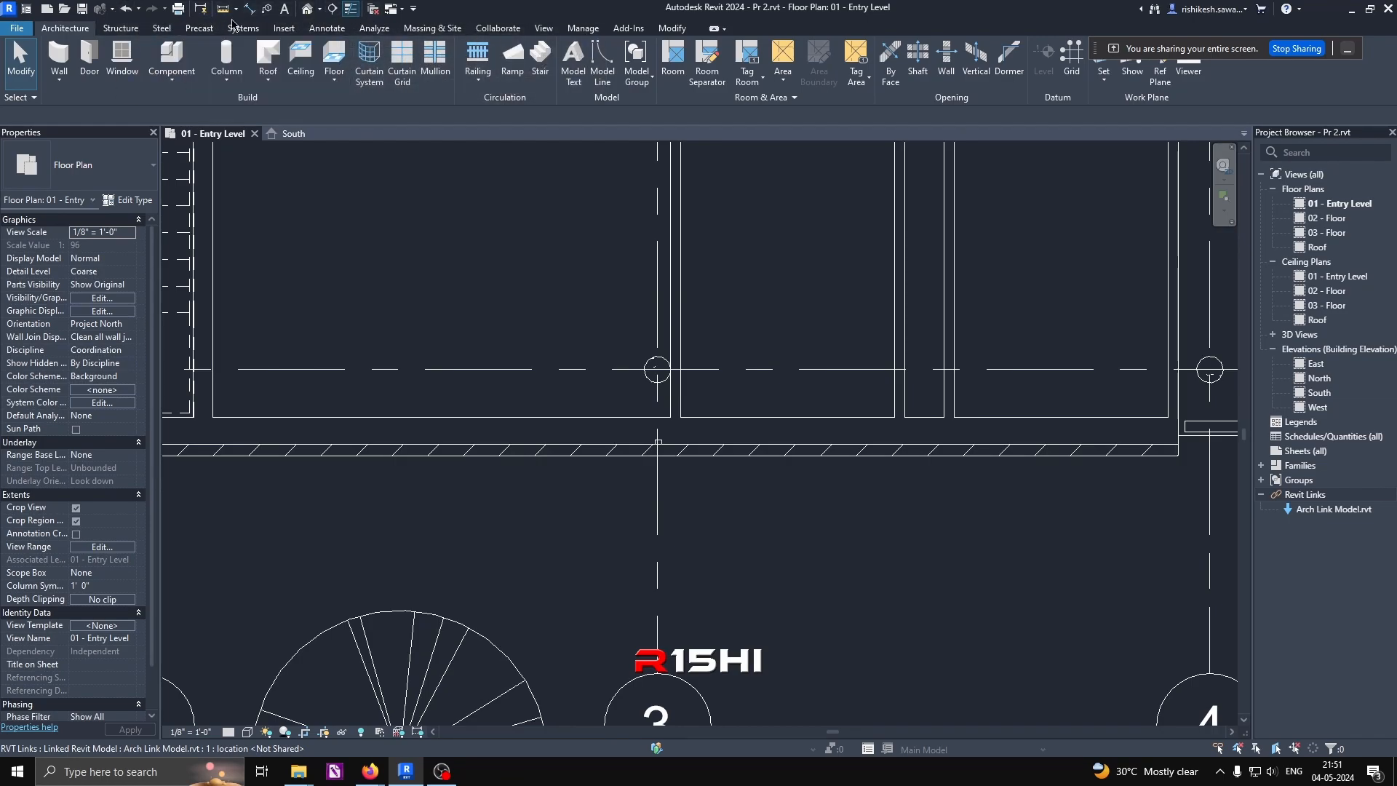
Step: Open the default 3D view and examine the Brick Veneer wall on the linked building's facade up close
{"action": "left_click", "coordinate": [306, 9]}
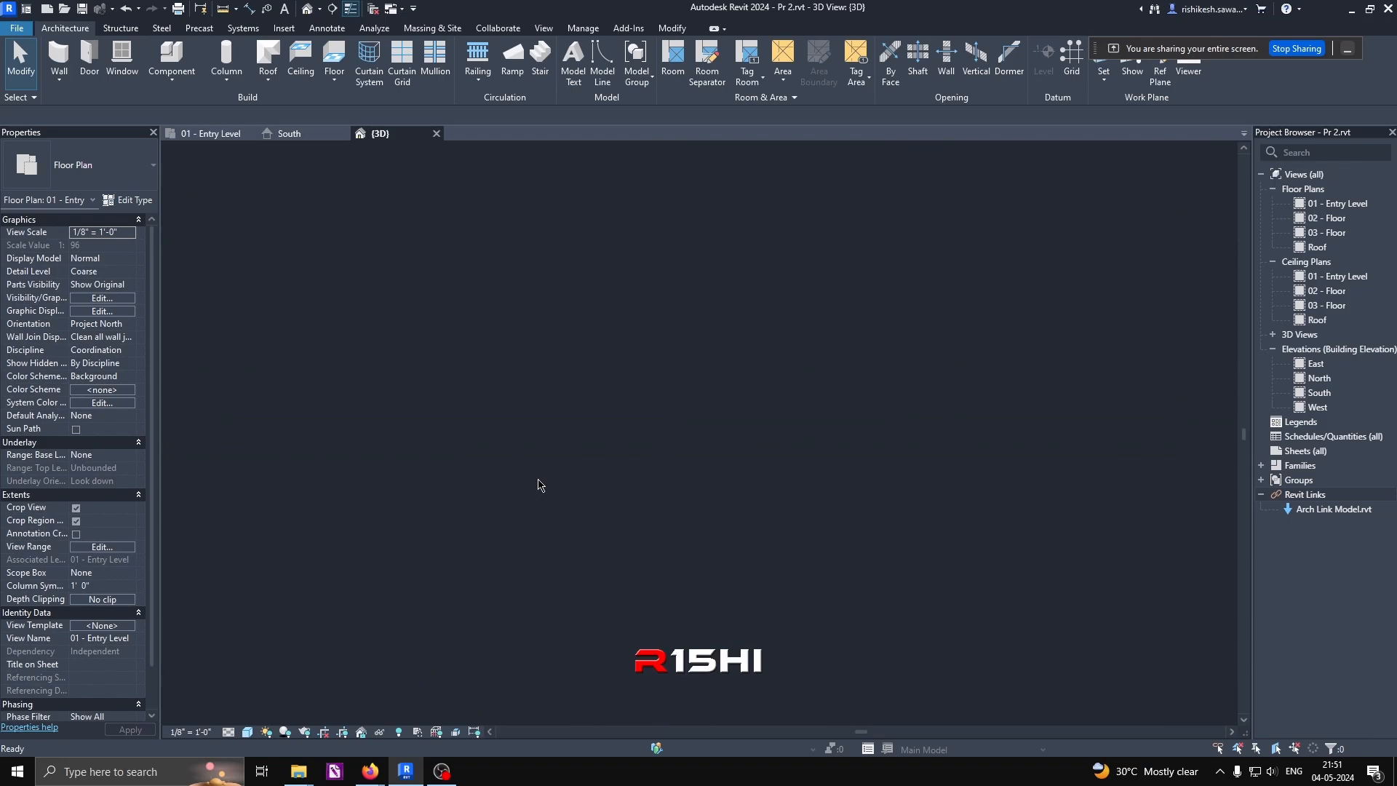
{"action": "scroll", "coordinate": [669, 497], "scroll_direction": "up", "scroll_amount": 10}
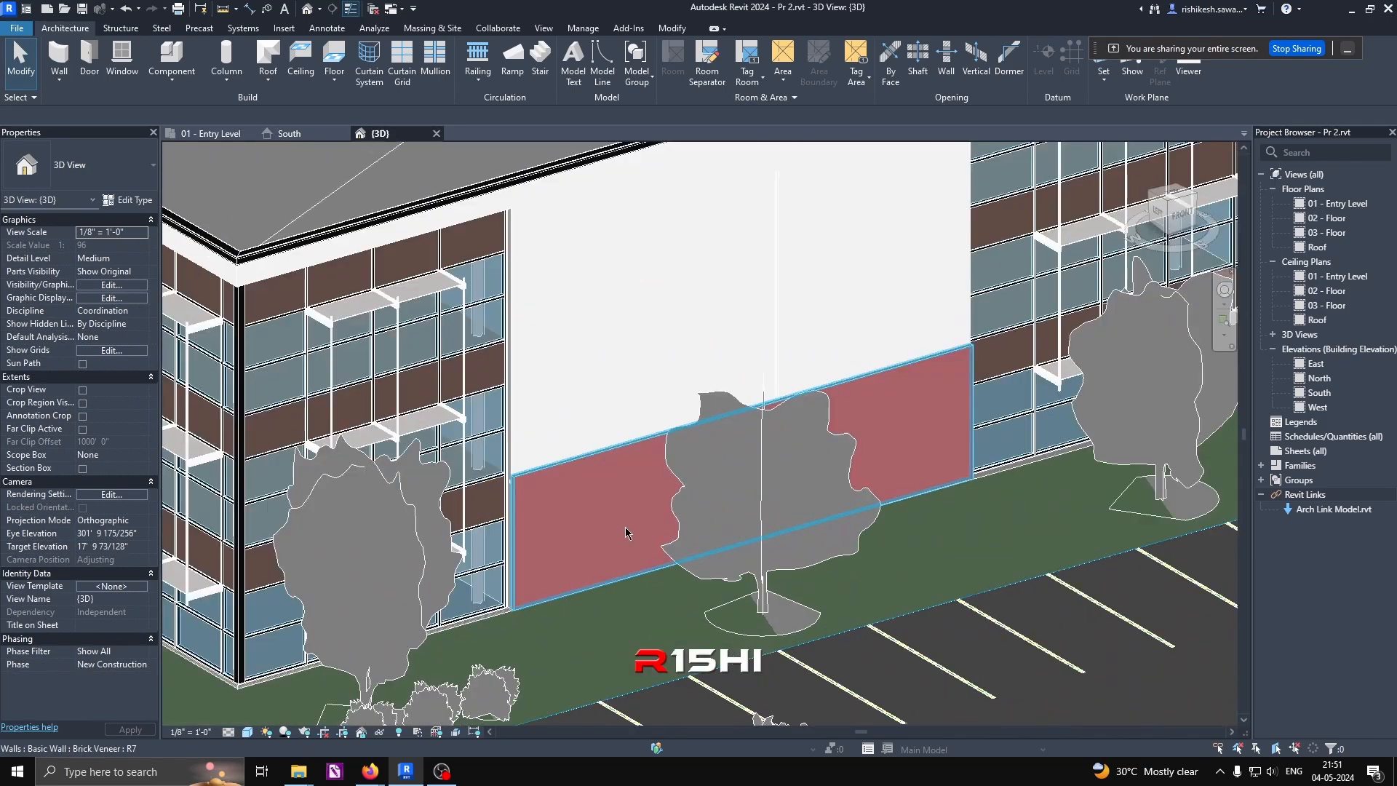
{"action": "scroll", "coordinate": [509, 513], "scroll_direction": "up", "scroll_amount": 3}
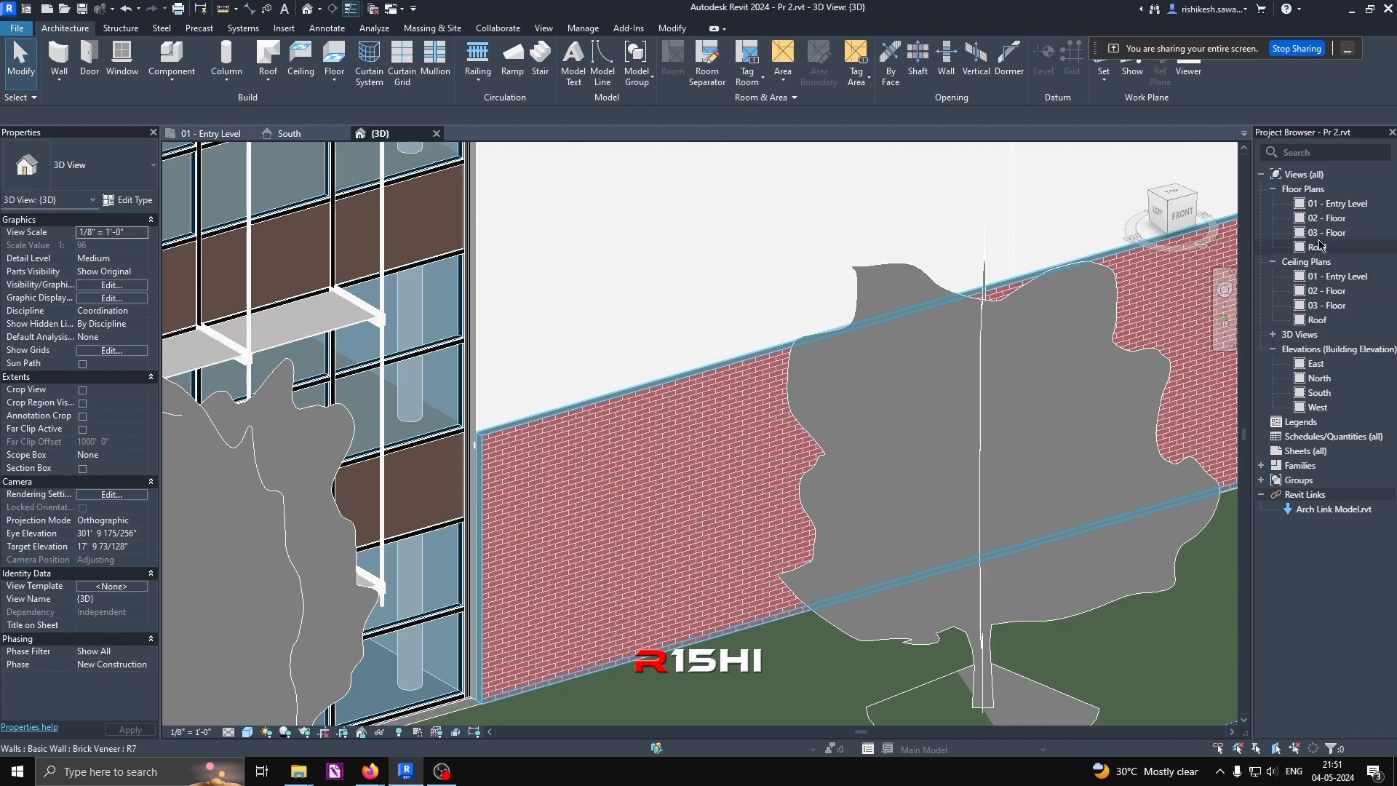
Step: In the 02 - Floor plan, start a Brick Veneer wall at the linked exterior corner beside grid 1.1 and flip its orientation
{"action": "left_click", "coordinate": [1320, 218]}
{"action": "double_click", "coordinate": [1314, 221]}
{"action": "scroll", "coordinate": [521, 592], "scroll_direction": "down", "scroll_amount": 3}
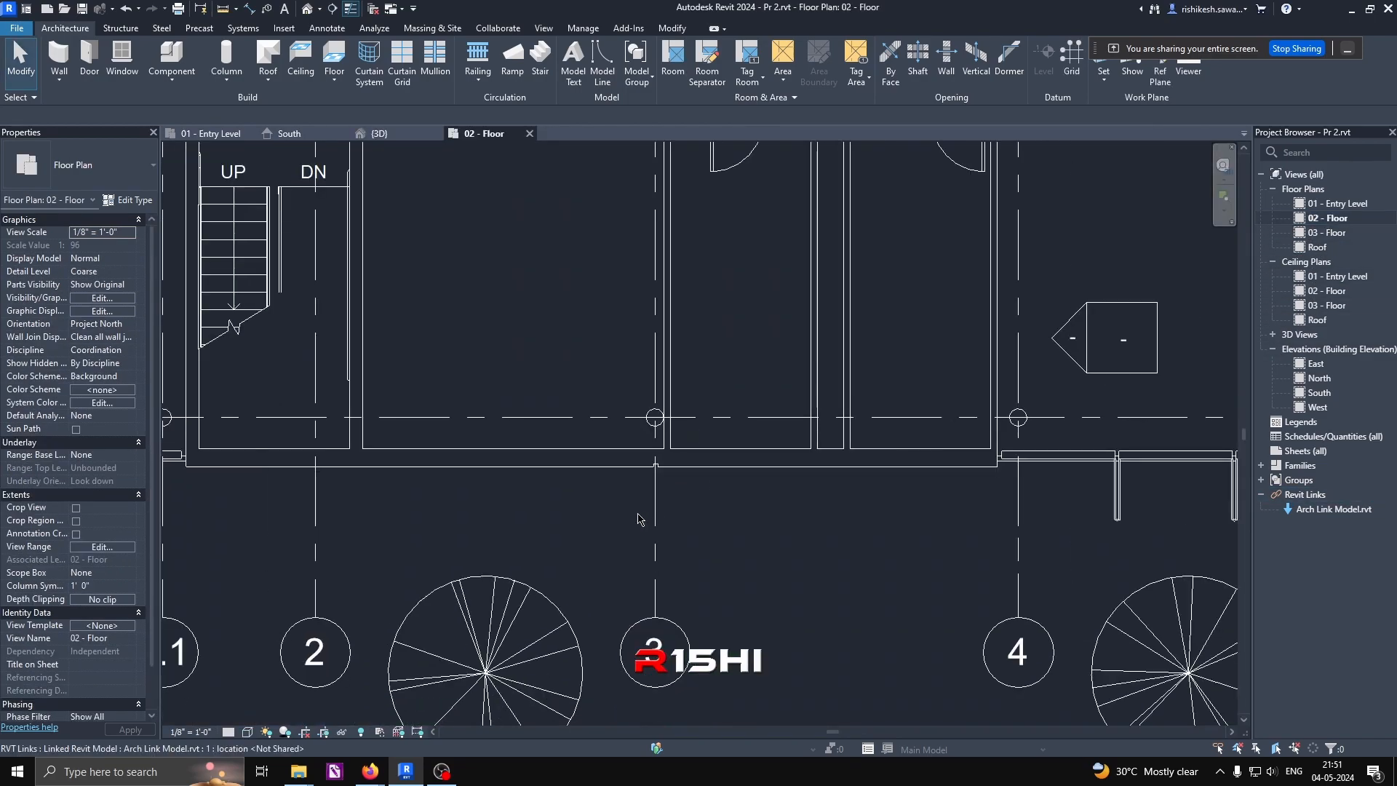
{"action": "left_click", "coordinate": [59, 56]}
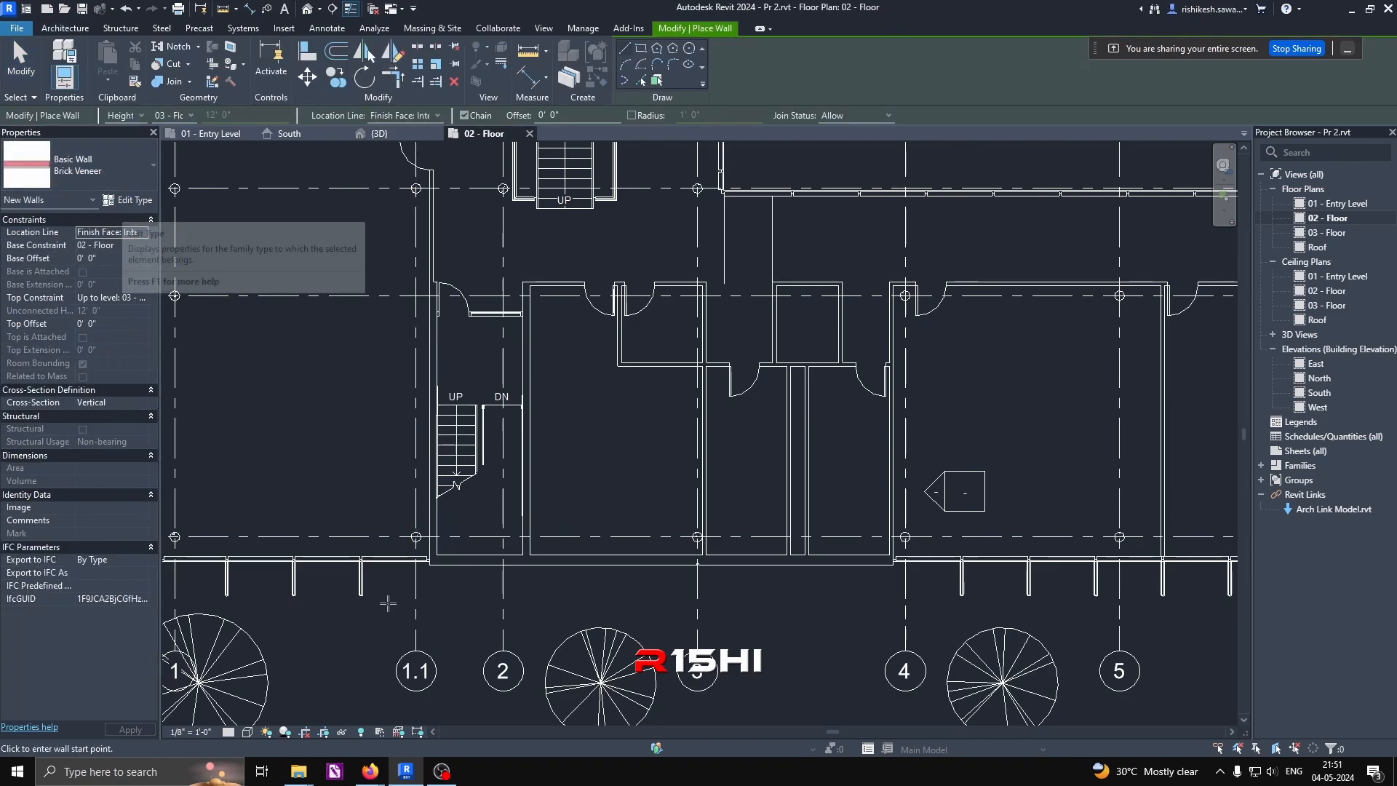
{"action": "scroll", "coordinate": [497, 626], "scroll_direction": "up", "scroll_amount": 5}
{"action": "scroll", "coordinate": [354, 633], "scroll_direction": "up", "scroll_amount": 3}
{"action": "left_click", "coordinate": [361, 613]}
{"action": "scroll", "coordinate": [736, 636], "scroll_direction": "down", "scroll_amount": 4}
{"action": "scroll", "coordinate": [717, 621], "scroll_direction": "down", "scroll_amount": 3}
{"action": "key", "text": "space"}
Step: End the Brick Veneer wall at the linked building's exterior corner just before grid 4 and leave the Wall command
{"action": "middle_click_drag", "start_coordinate": [897, 632], "coordinate": [355, 490]}
{"action": "scroll", "coordinate": [992, 492], "scroll_direction": "up", "scroll_amount": 1}
{"action": "middle_click_drag", "start_coordinate": [991, 493], "coordinate": [554, 499]}
{"action": "scroll", "coordinate": [880, 504], "scroll_direction": "up", "scroll_amount": 2}
{"action": "scroll", "coordinate": [932, 476], "scroll_direction": "up", "scroll_amount": 2}
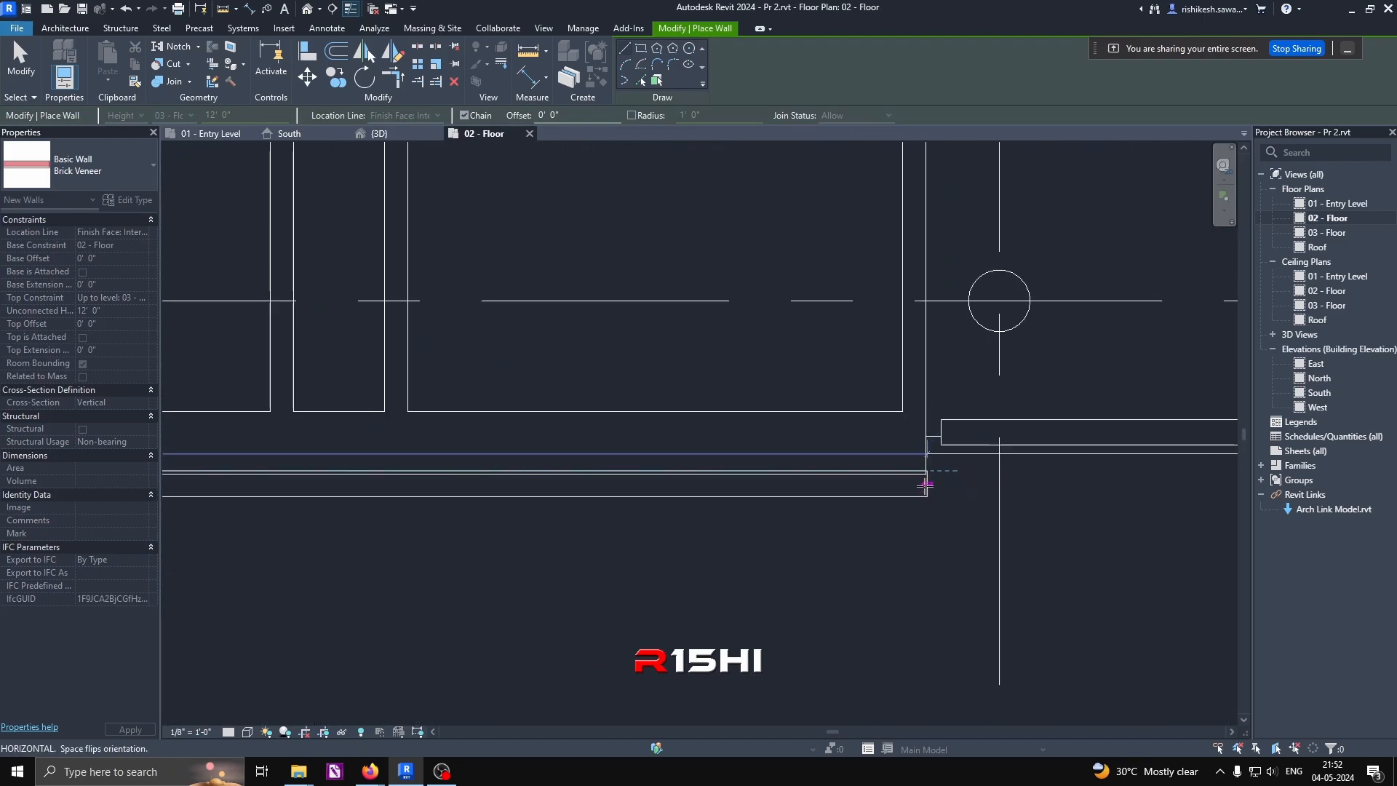
{"action": "scroll", "coordinate": [930, 473], "scroll_direction": "up", "scroll_amount": 2}
{"action": "left_click", "coordinate": [928, 471]}
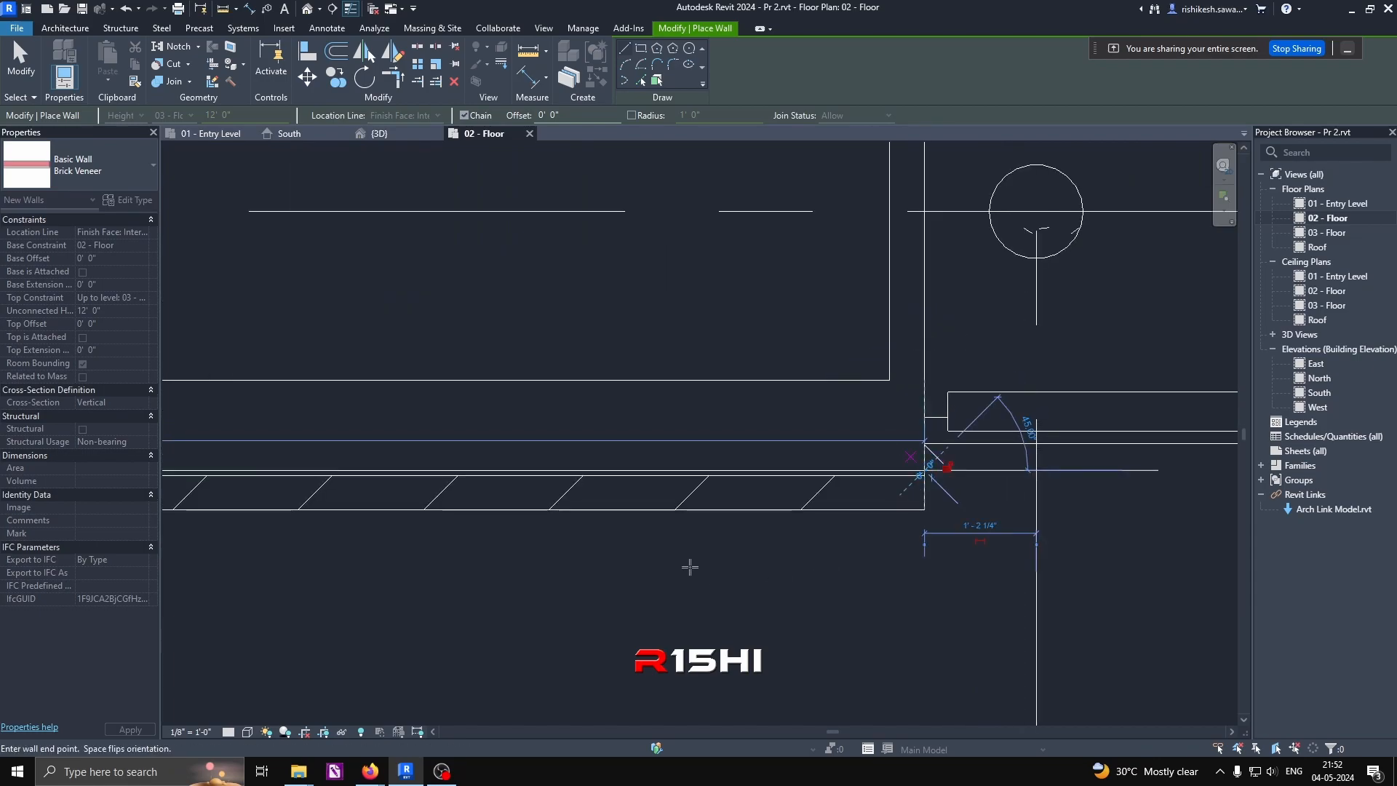
{"action": "right_click", "coordinate": [690, 566]}
{"action": "left_click", "coordinate": [773, 311]}
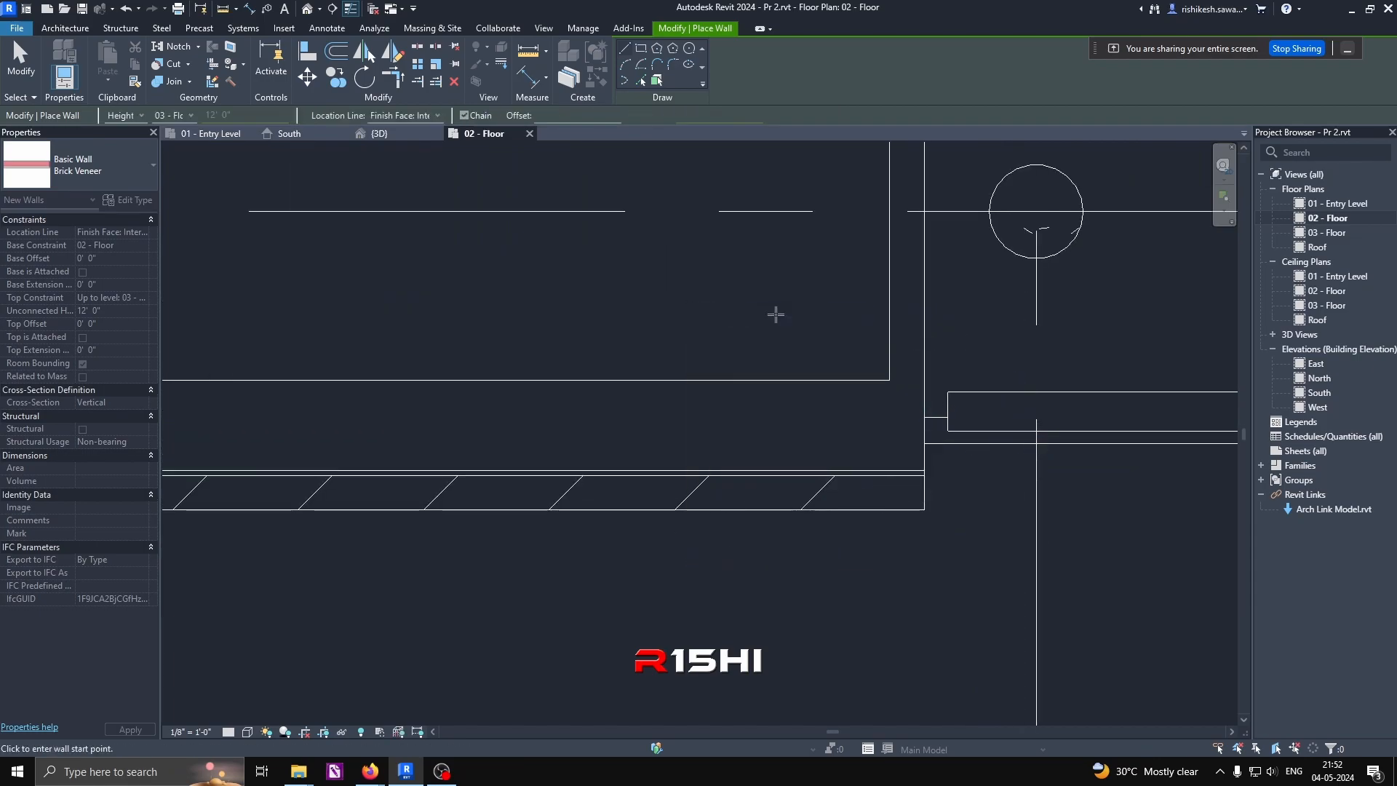
{"action": "key", "text": "Escape"}
{"action": "scroll", "coordinate": [730, 514], "scroll_direction": "down", "scroll_amount": 3}
{"action": "scroll", "coordinate": [730, 513], "scroll_direction": "down", "scroll_amount": 5}
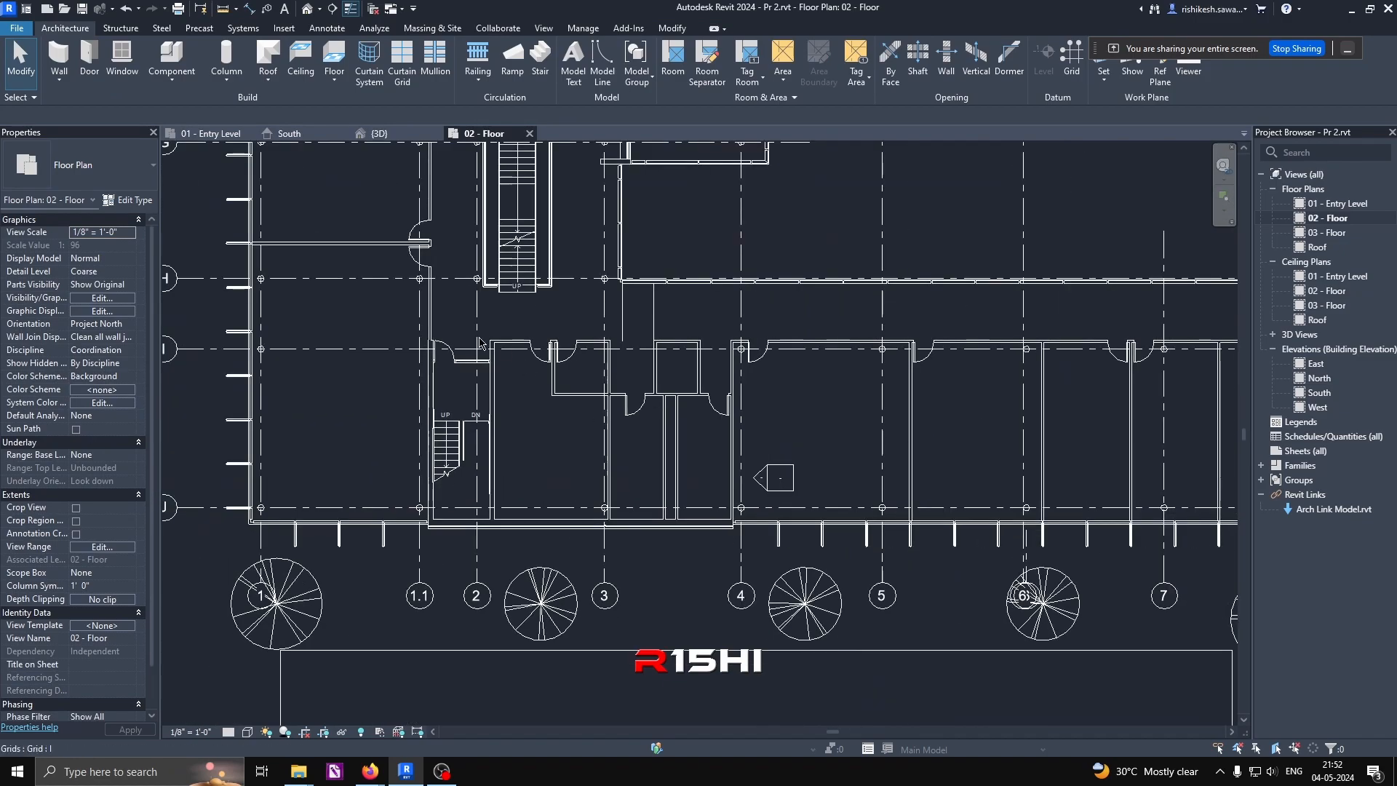
Step: Return to the 3D view and examine the two stacked Brick Veneer walls on the building facade
{"action": "left_click", "coordinate": [391, 137]}
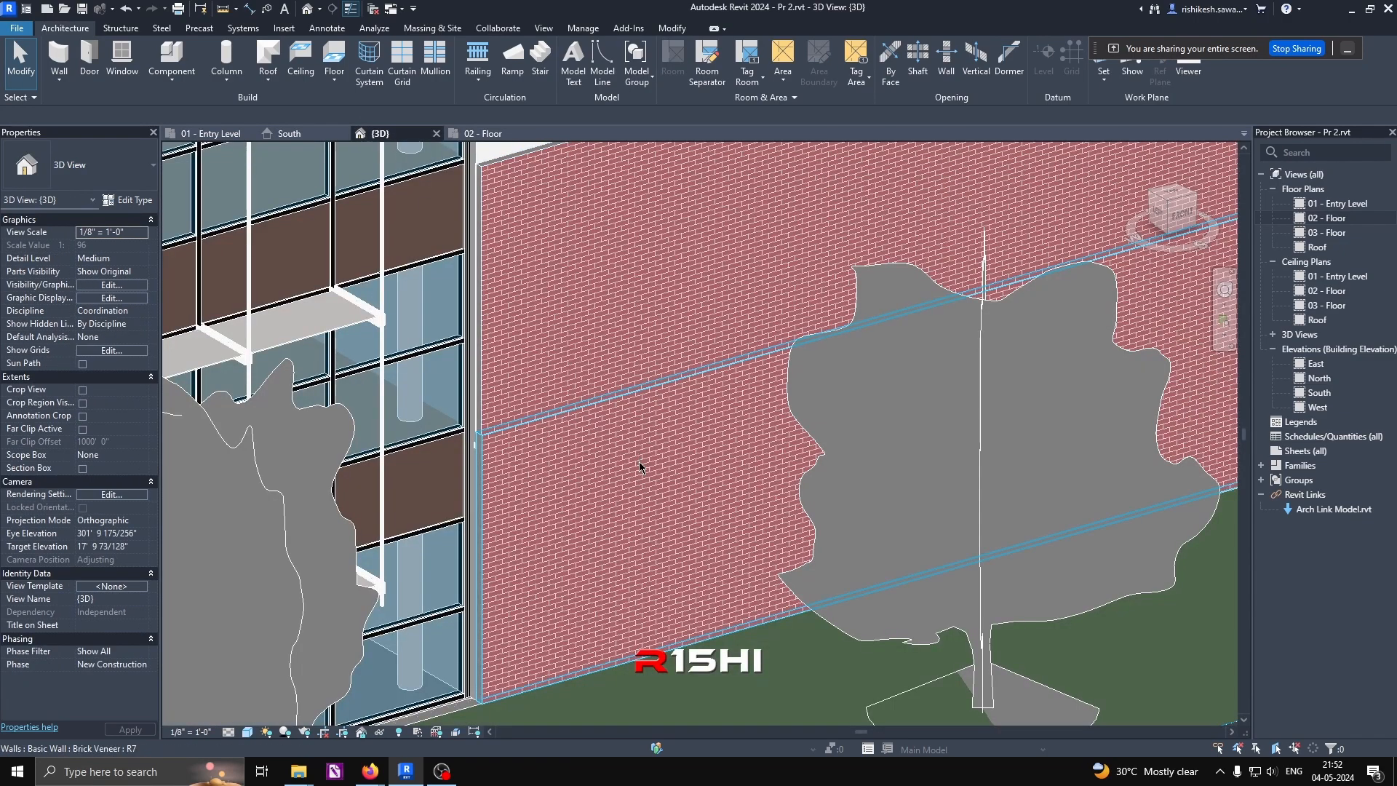
{"action": "scroll", "coordinate": [639, 461], "scroll_direction": "down", "scroll_amount": 5}
{"action": "middle_click_drag", "start_coordinate": [633, 541], "coordinate": [573, 551], "text": "shift"}
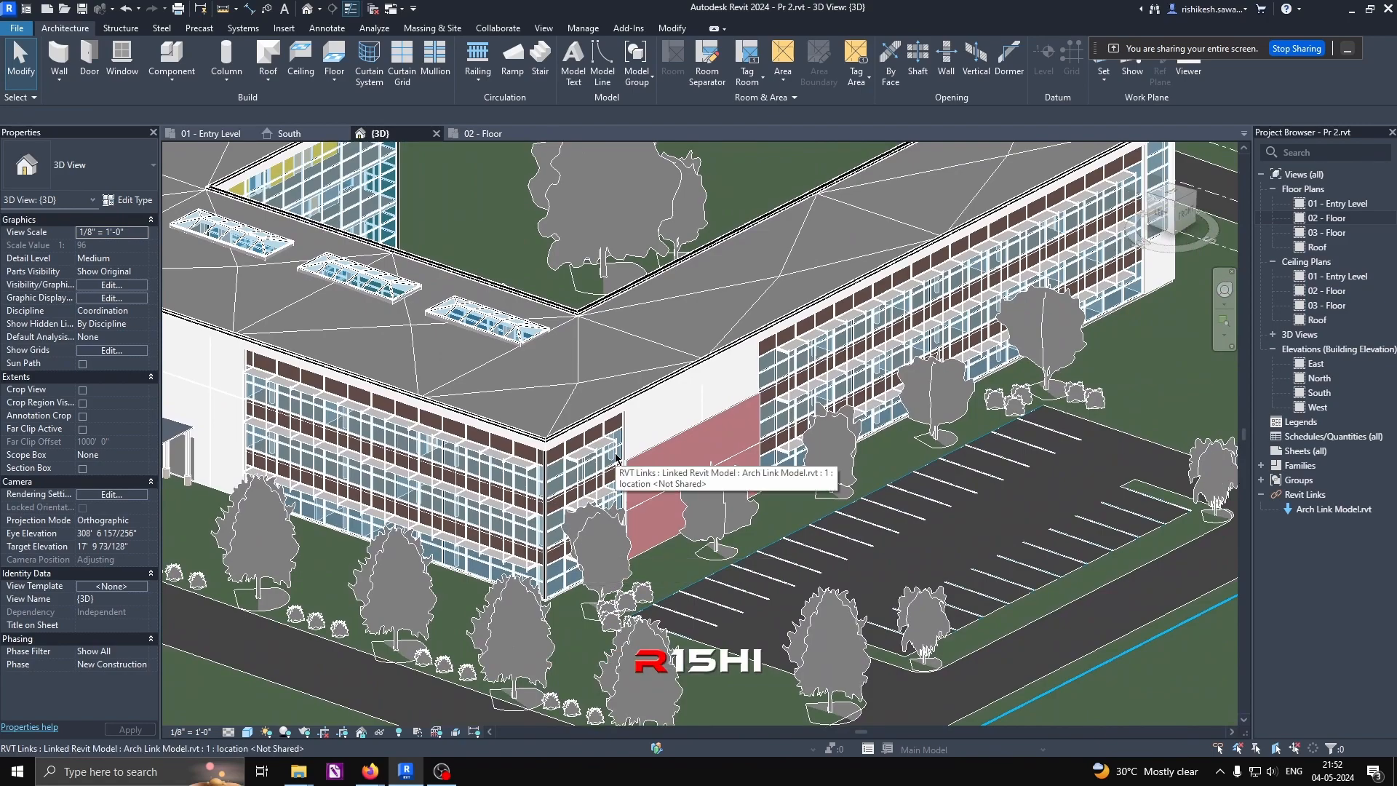
{"action": "scroll", "coordinate": [623, 457], "scroll_direction": "up", "scroll_amount": 2}
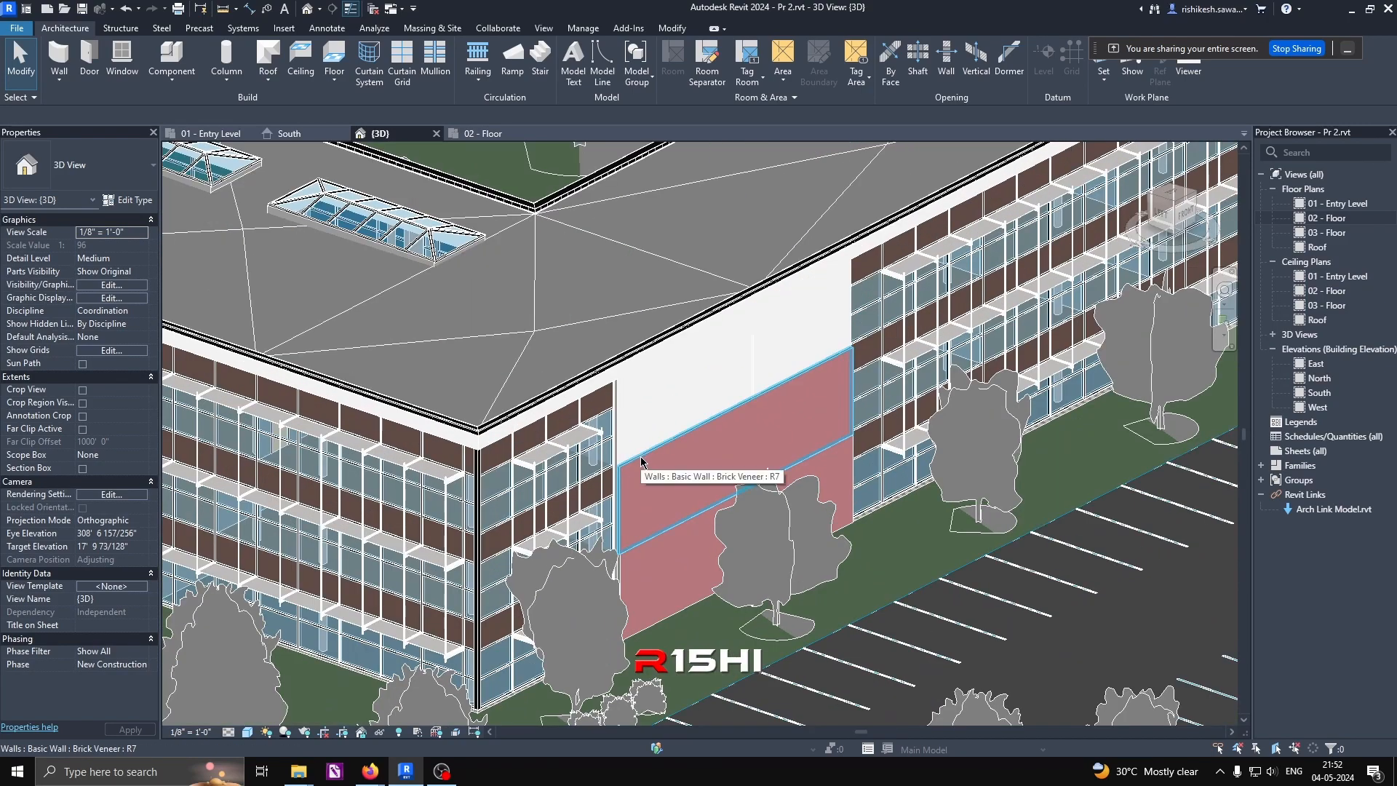
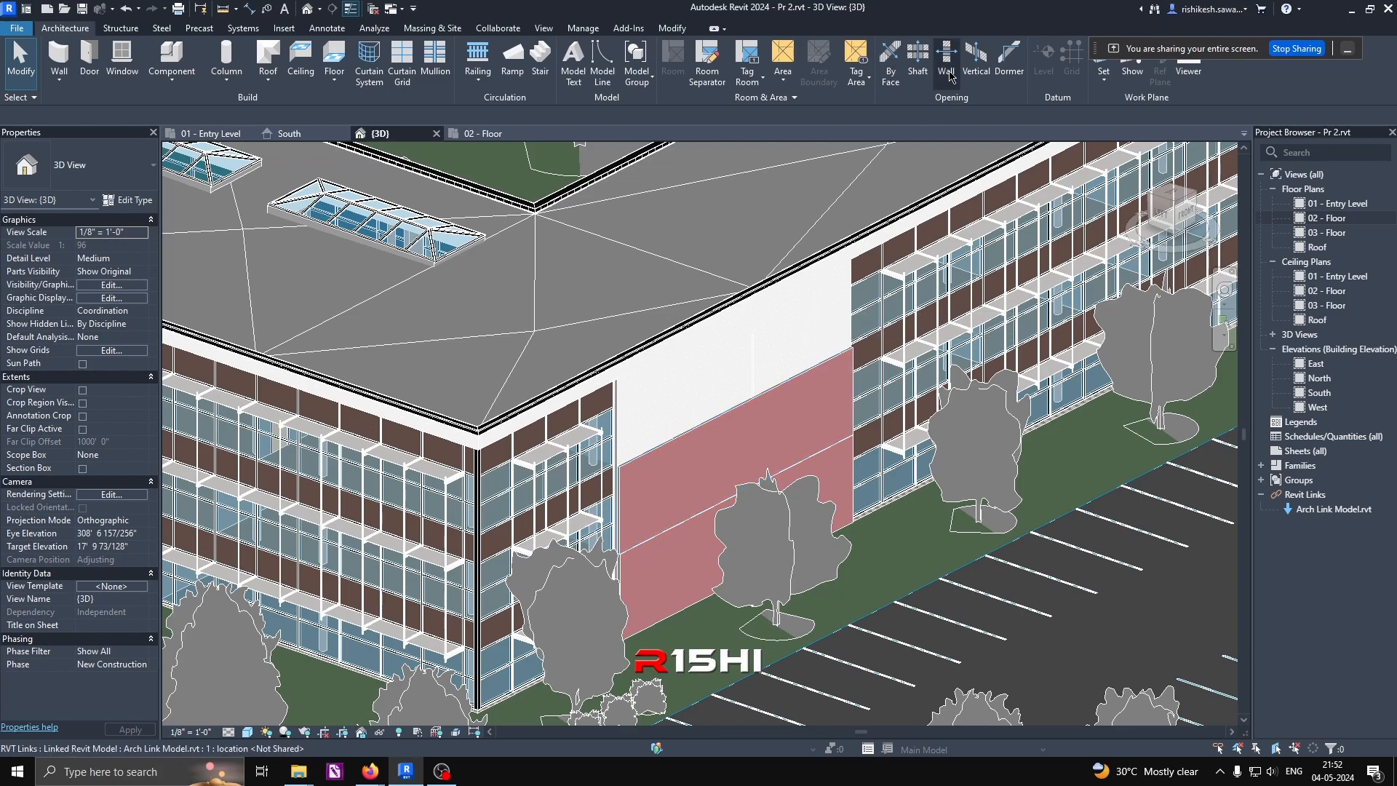
Step: Run an interference check between the current project's Walls and the Walls and Floors of Arch Link Model.rvt
{"action": "left_click", "coordinate": [496, 28]}
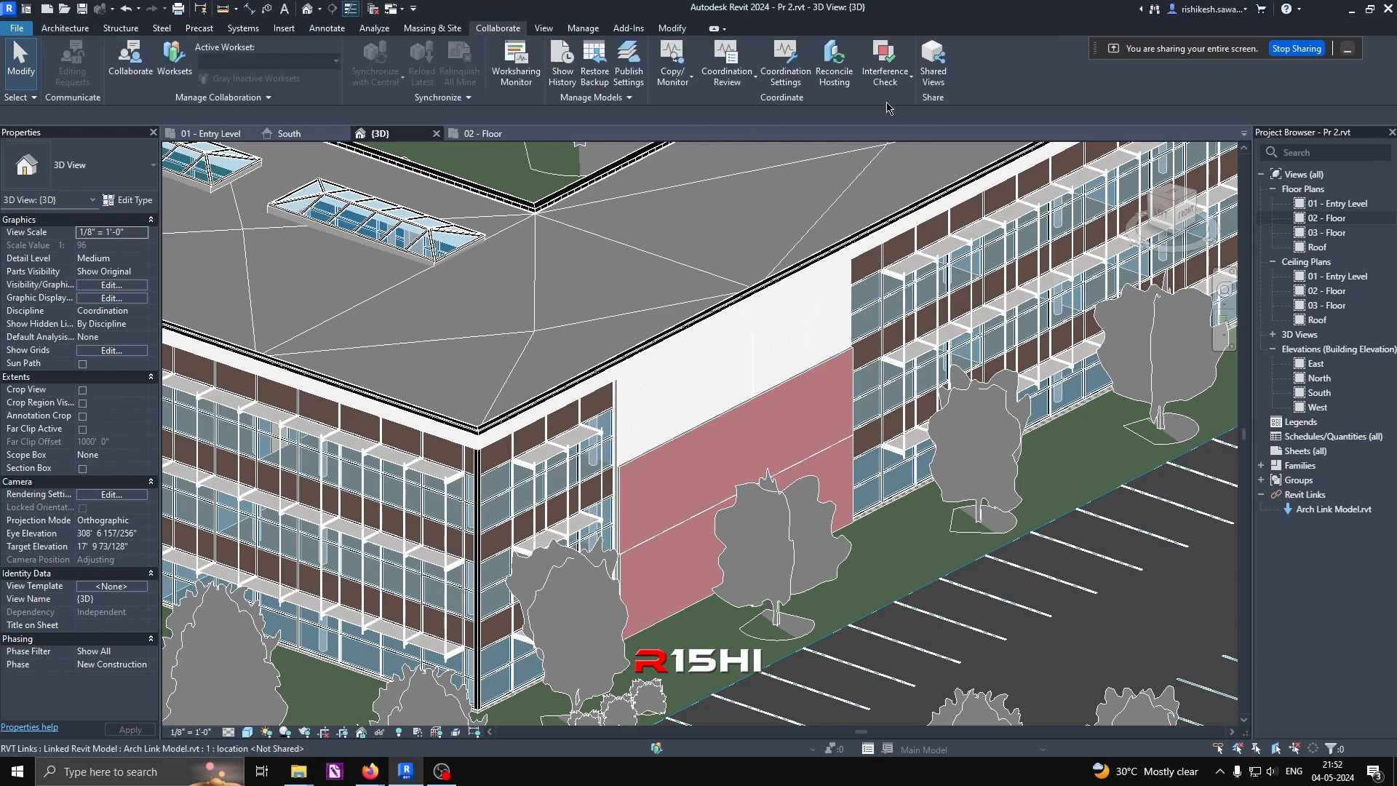
{"action": "left_click", "coordinate": [885, 76]}
{"action": "left_click", "coordinate": [915, 112]}
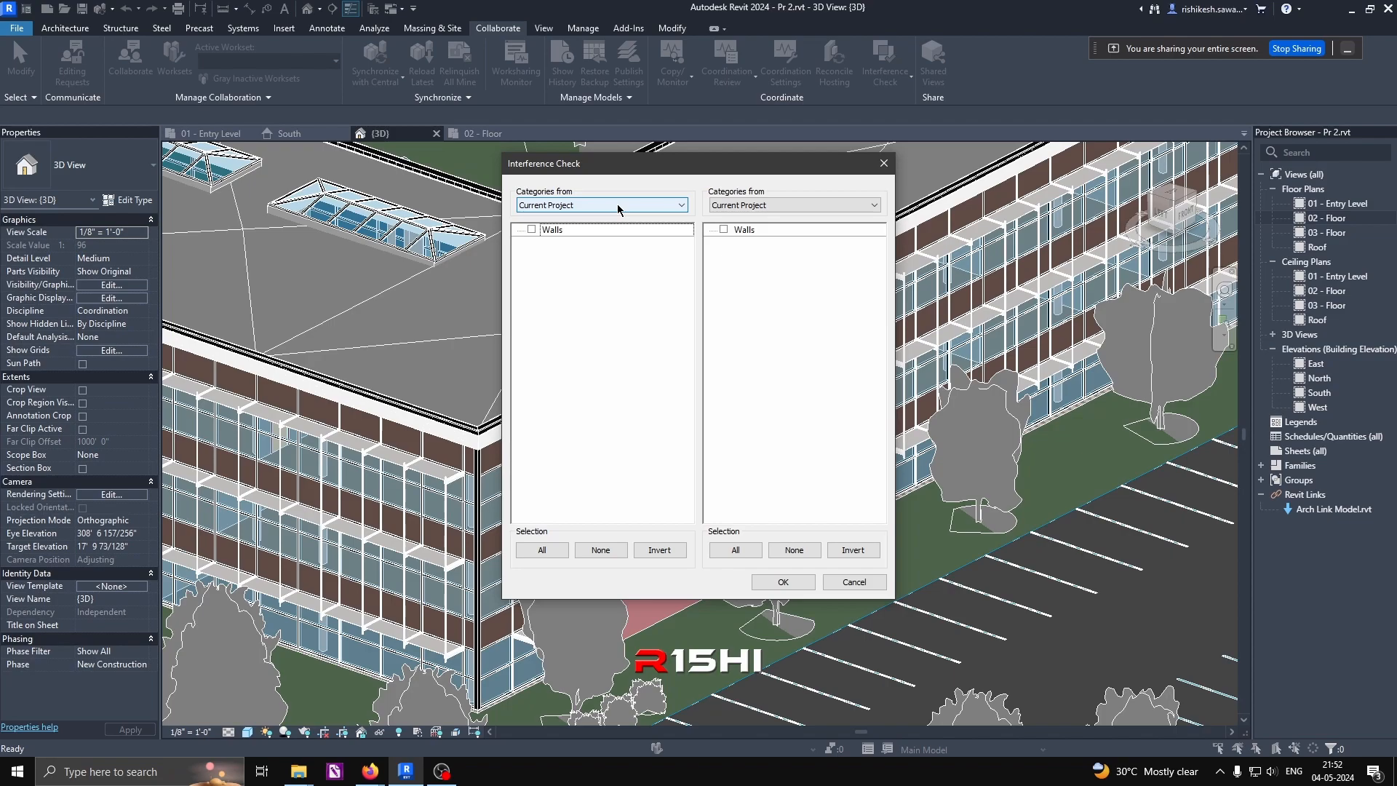
{"action": "left_click", "coordinate": [617, 203]}
{"action": "left_click", "coordinate": [617, 203]}
{"action": "left_click", "coordinate": [531, 229]}
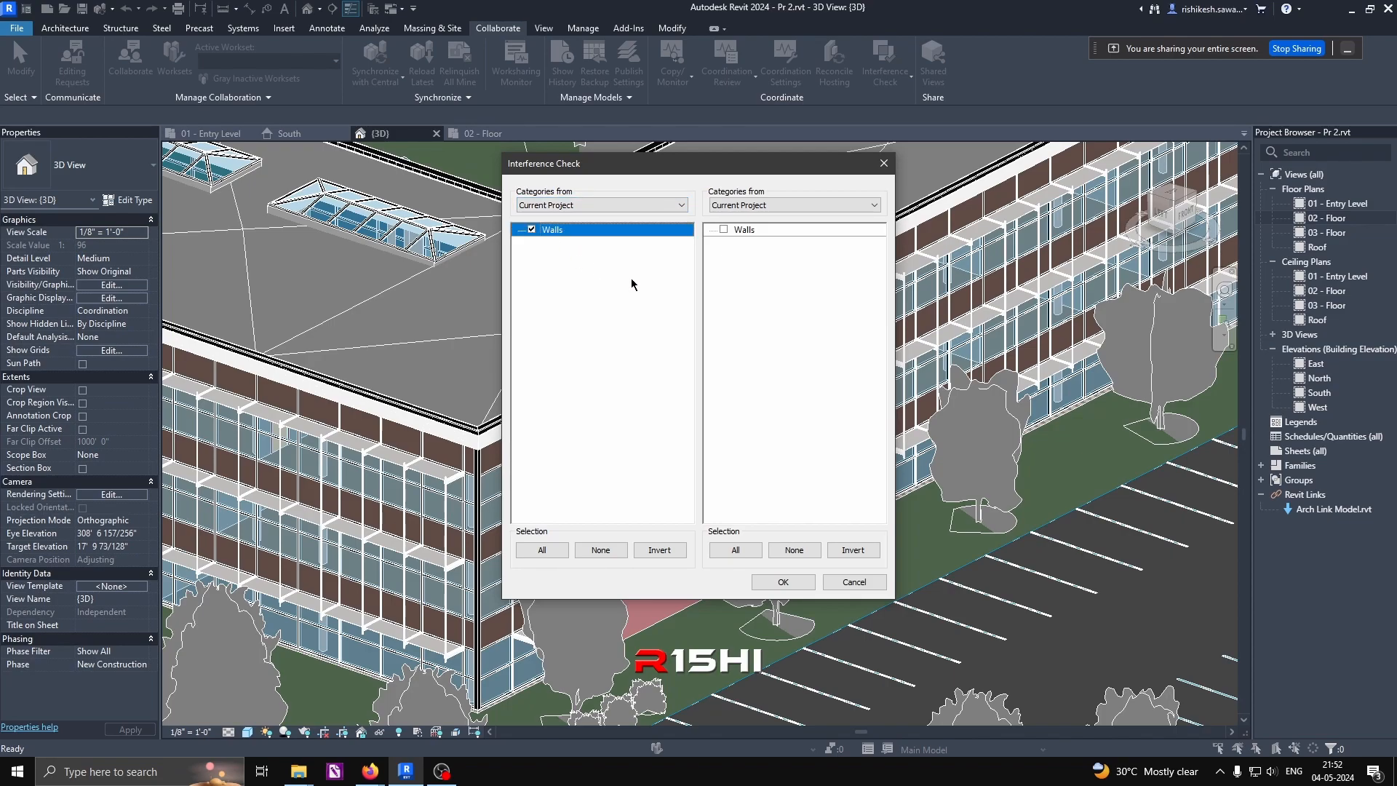
{"action": "left_click", "coordinate": [756, 206]}
{"action": "left_click", "coordinate": [755, 228]}
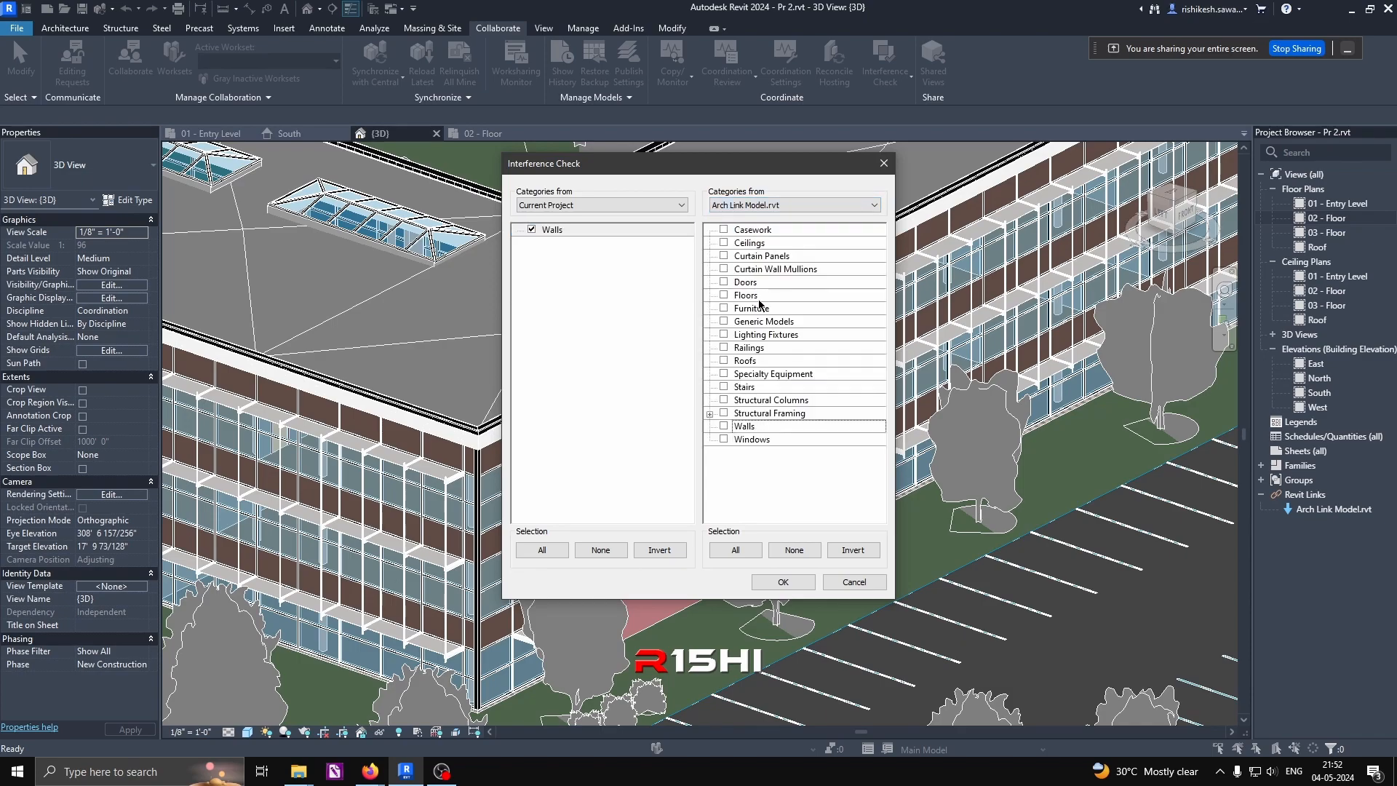
{"action": "left_click", "coordinate": [724, 427]}
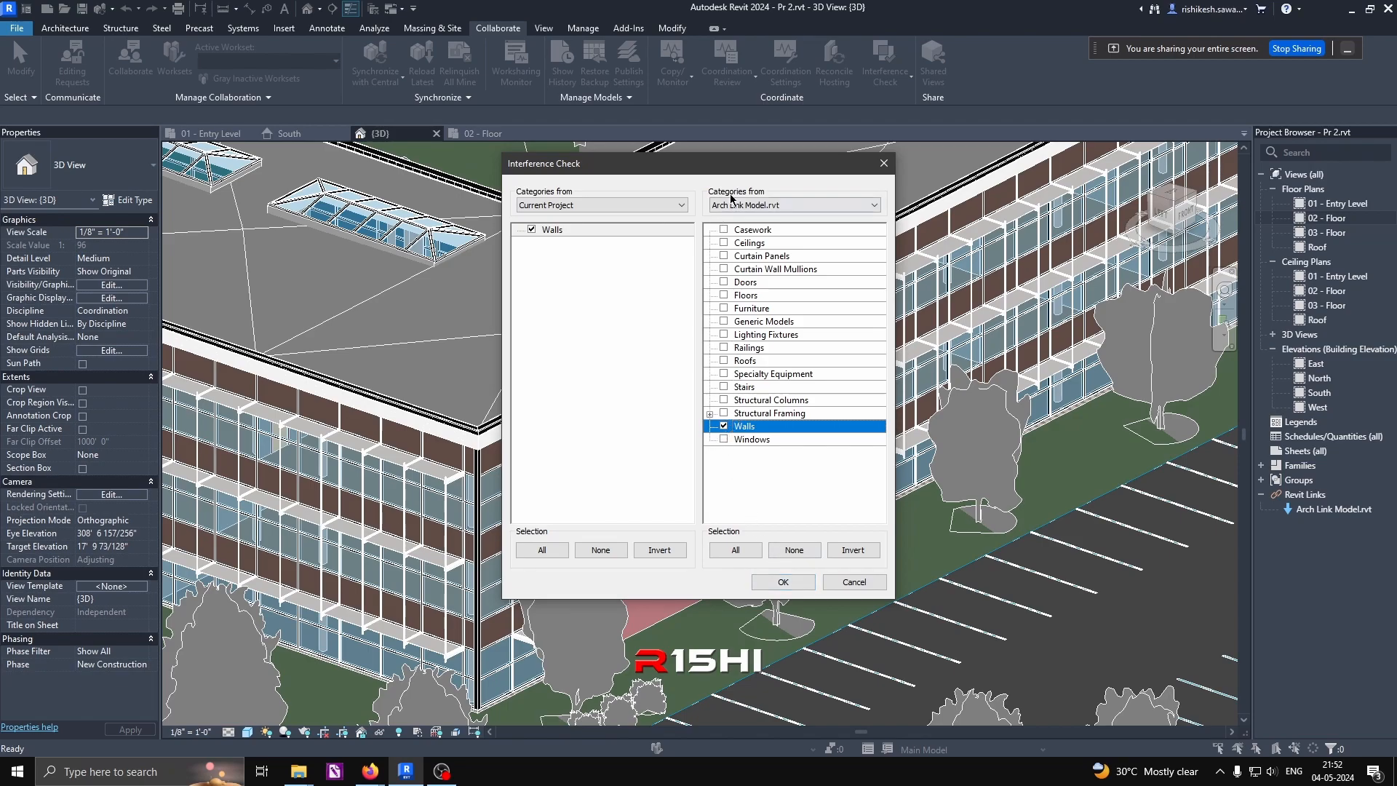
{"action": "left_click", "coordinate": [724, 295]}
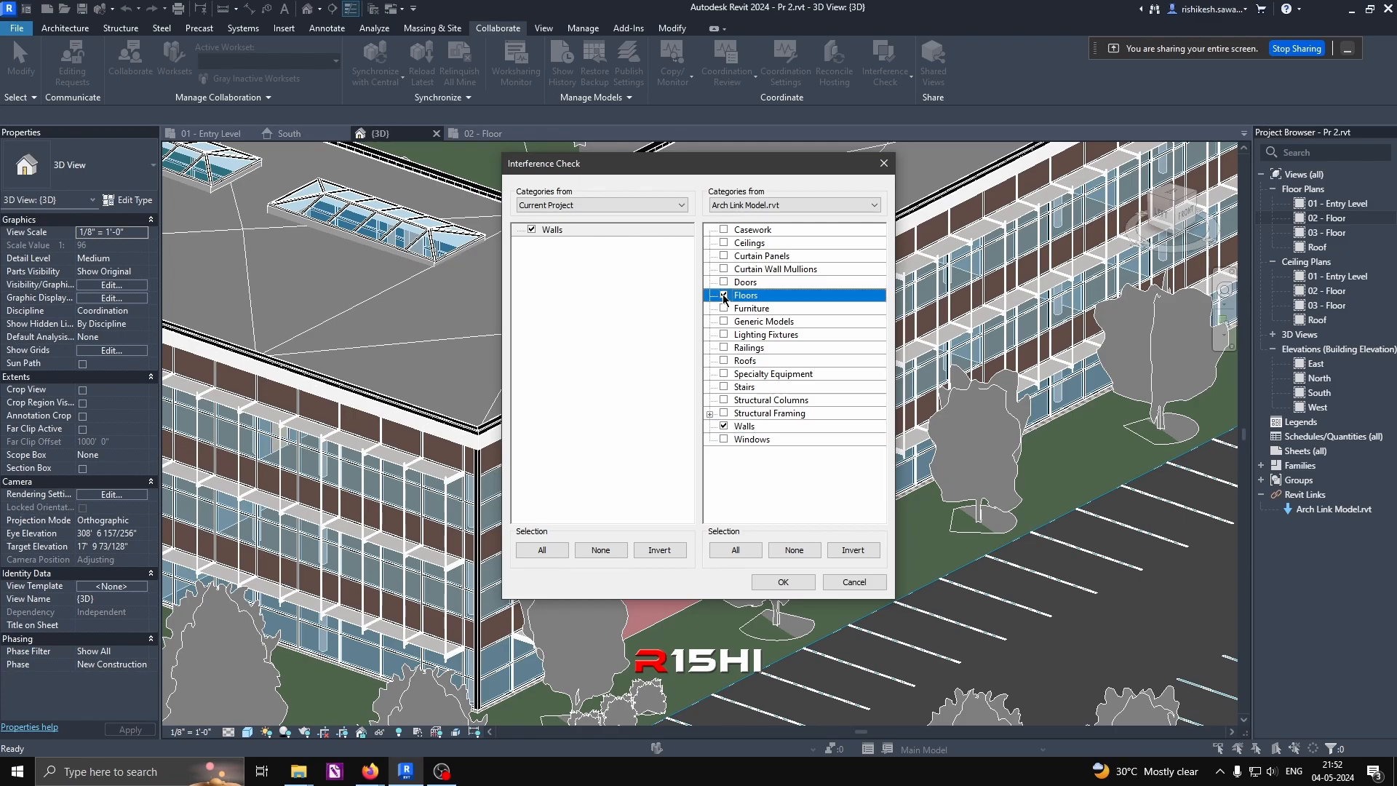
{"action": "left_click", "coordinate": [782, 584]}
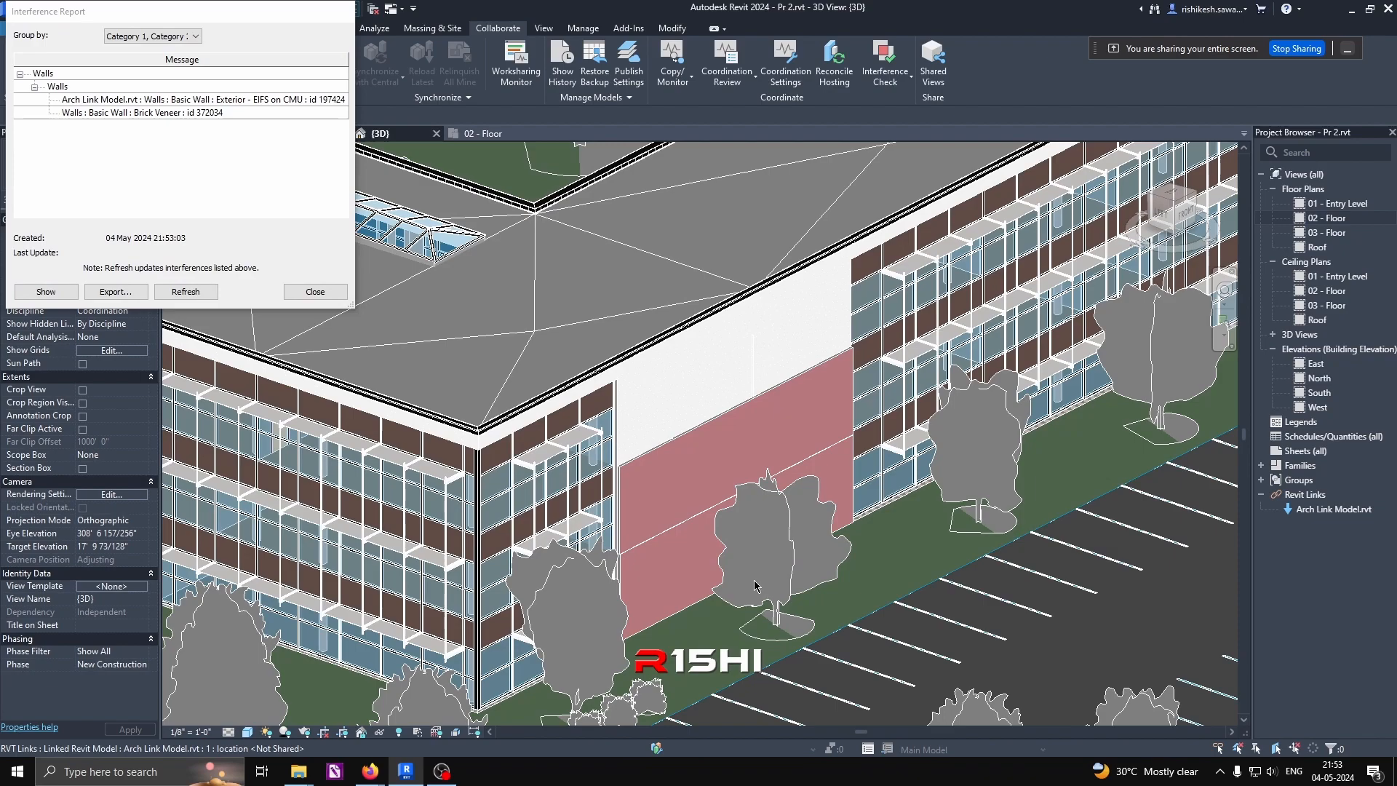
Step: Enlarge the interference report and highlight the linked EIFS on CMU wall and the Brick Veneer wall to examine their clash
{"action": "left_click_drag", "start_coordinate": [174, 11], "coordinate": [501, 146]}
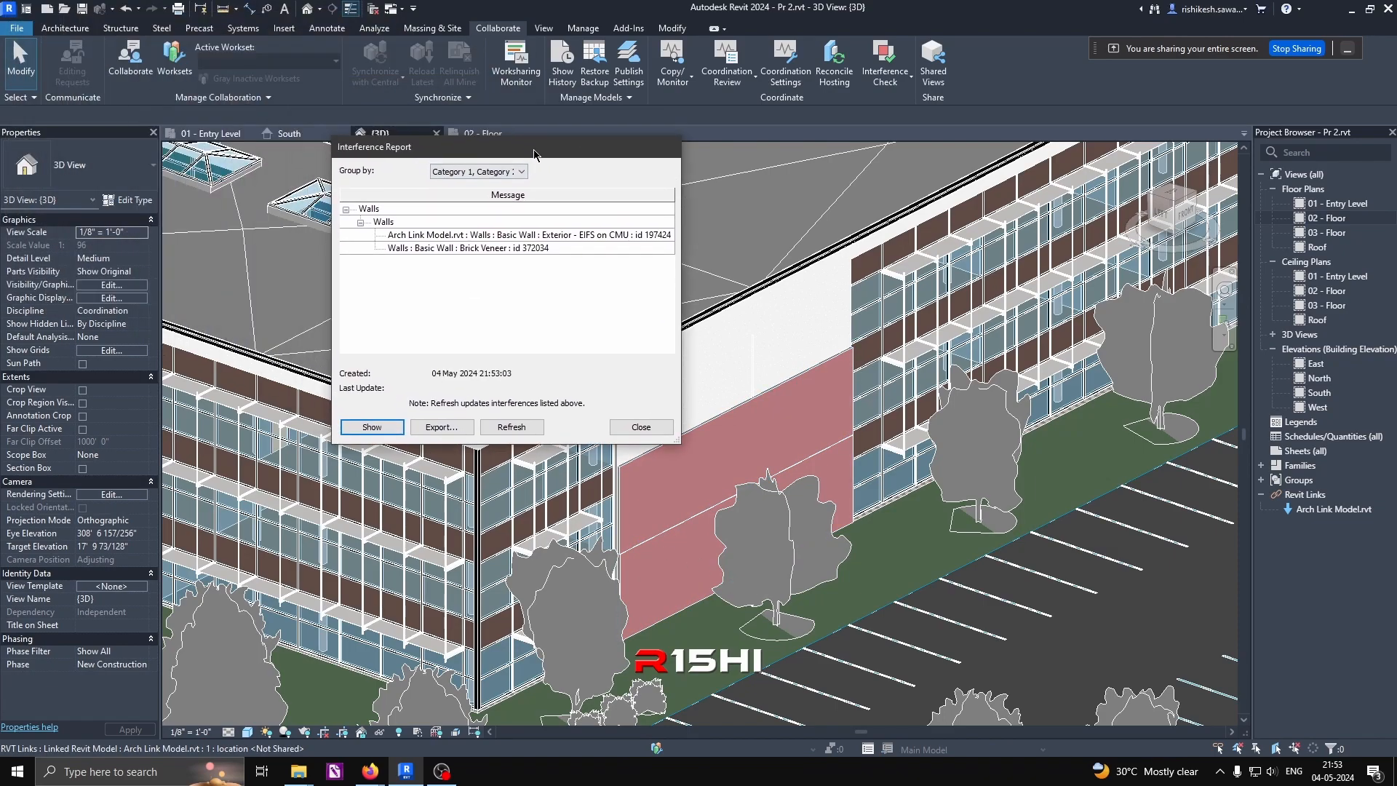
{"action": "left_click_drag", "start_coordinate": [677, 443], "coordinate": [1181, 591]}
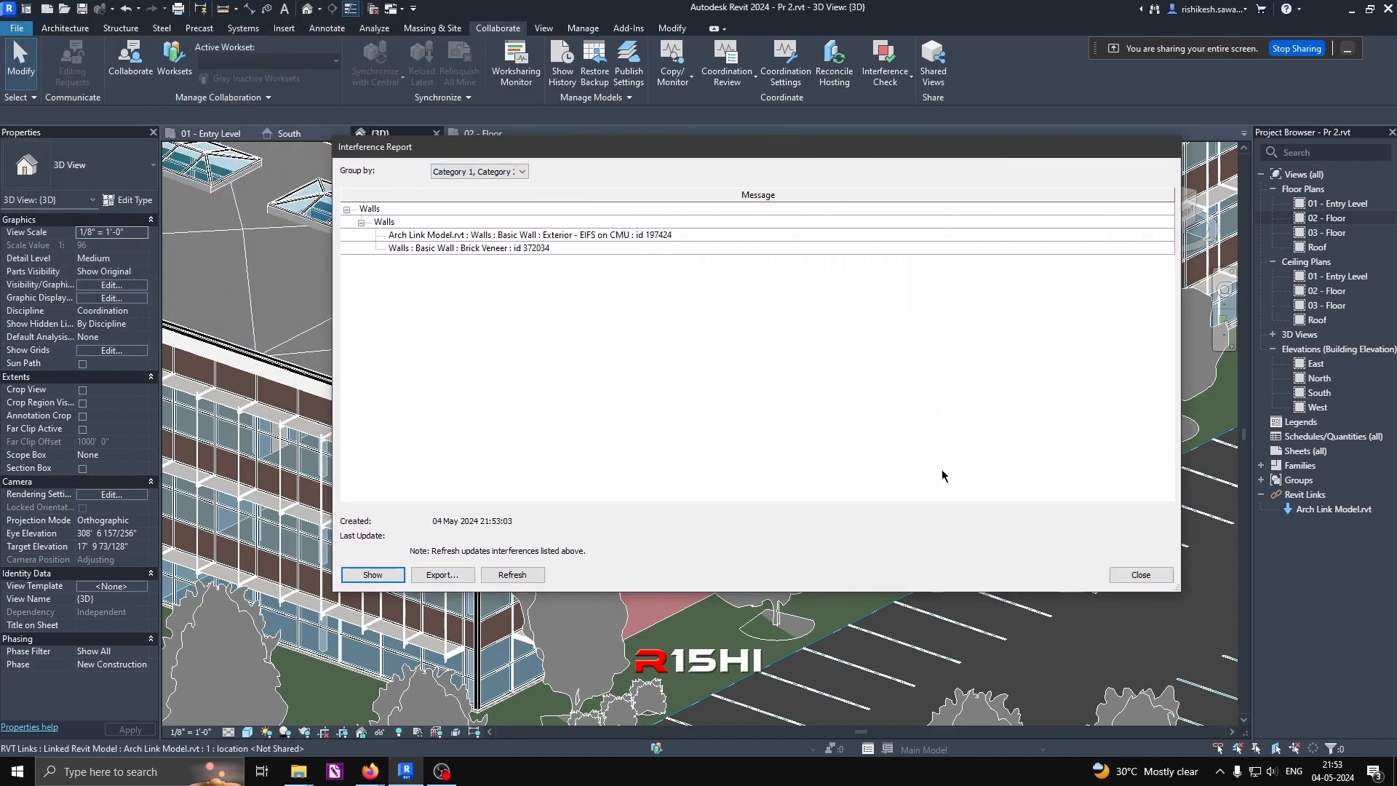
{"action": "left_click", "coordinate": [462, 236]}
{"action": "left_click_drag", "start_coordinate": [459, 139], "coordinate": [876, 381]}
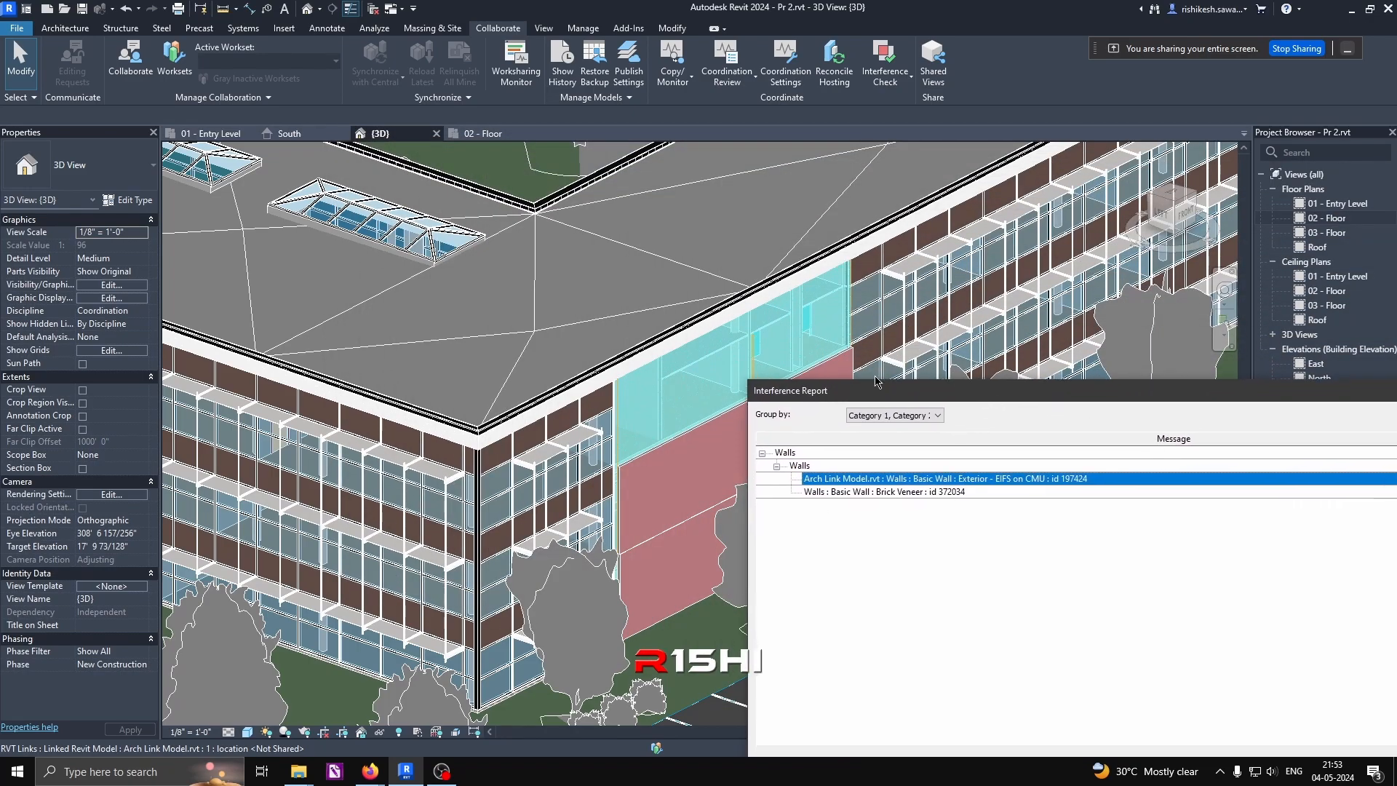
{"action": "left_click", "coordinate": [872, 492]}
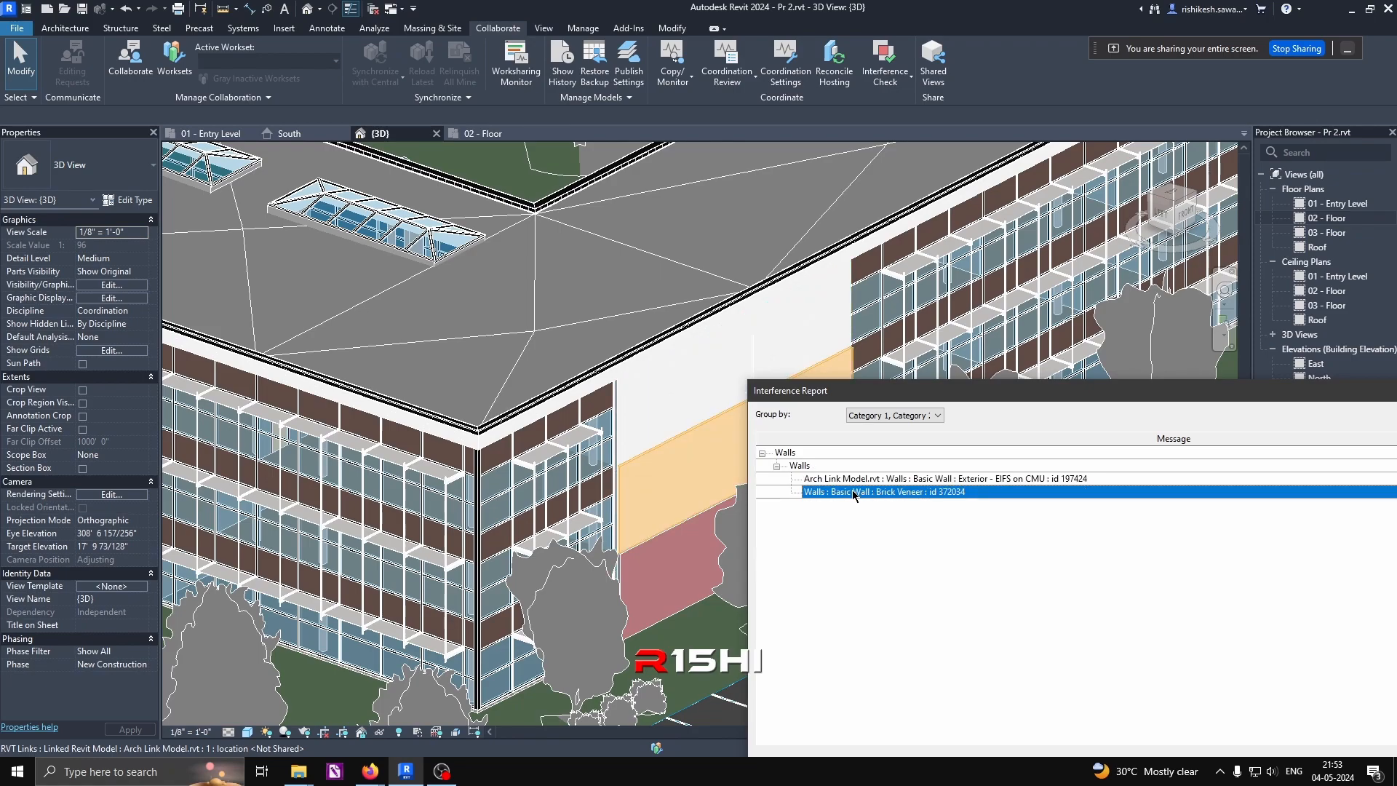
{"action": "scroll", "coordinate": [679, 474], "scroll_direction": "up", "scroll_amount": 10}
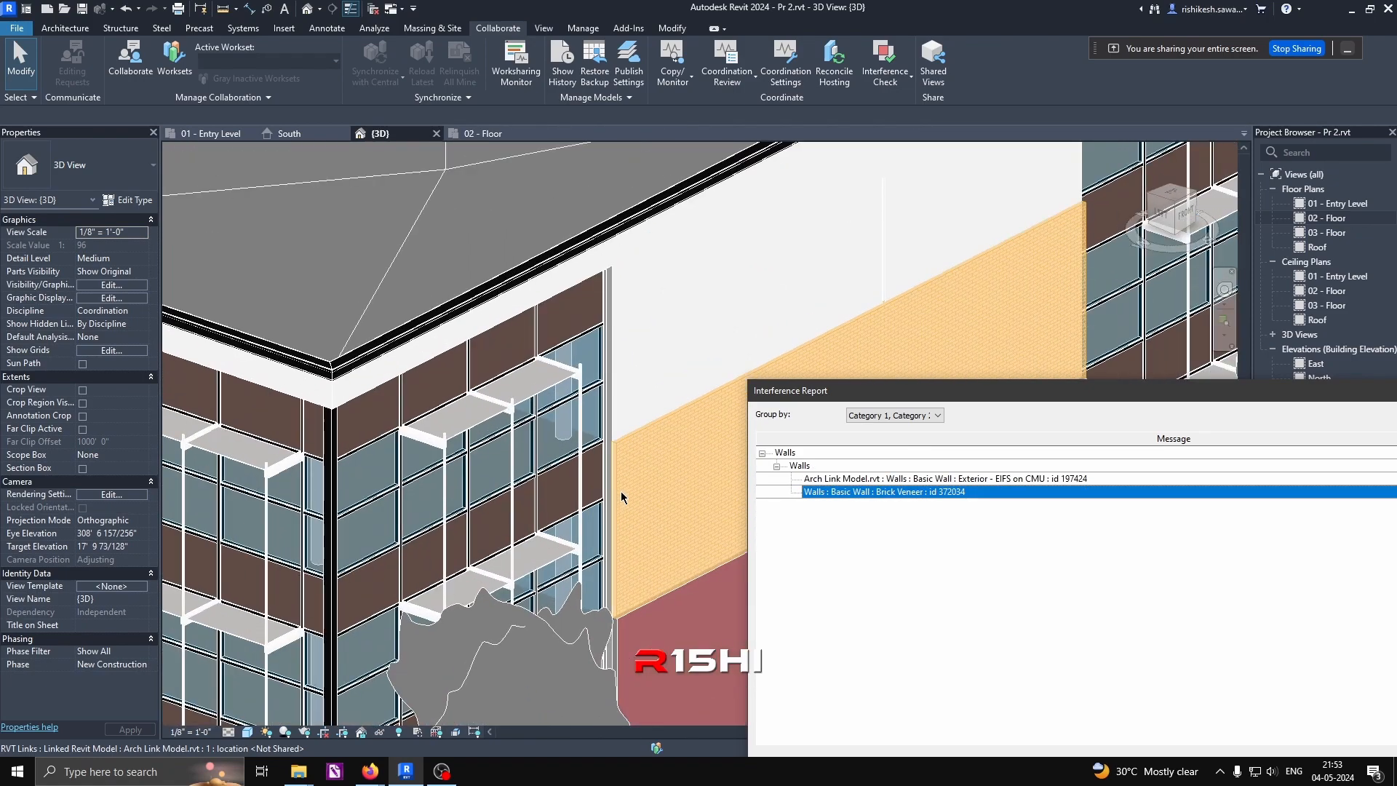
{"action": "scroll", "coordinate": [609, 343], "scroll_direction": "up", "scroll_amount": 2}
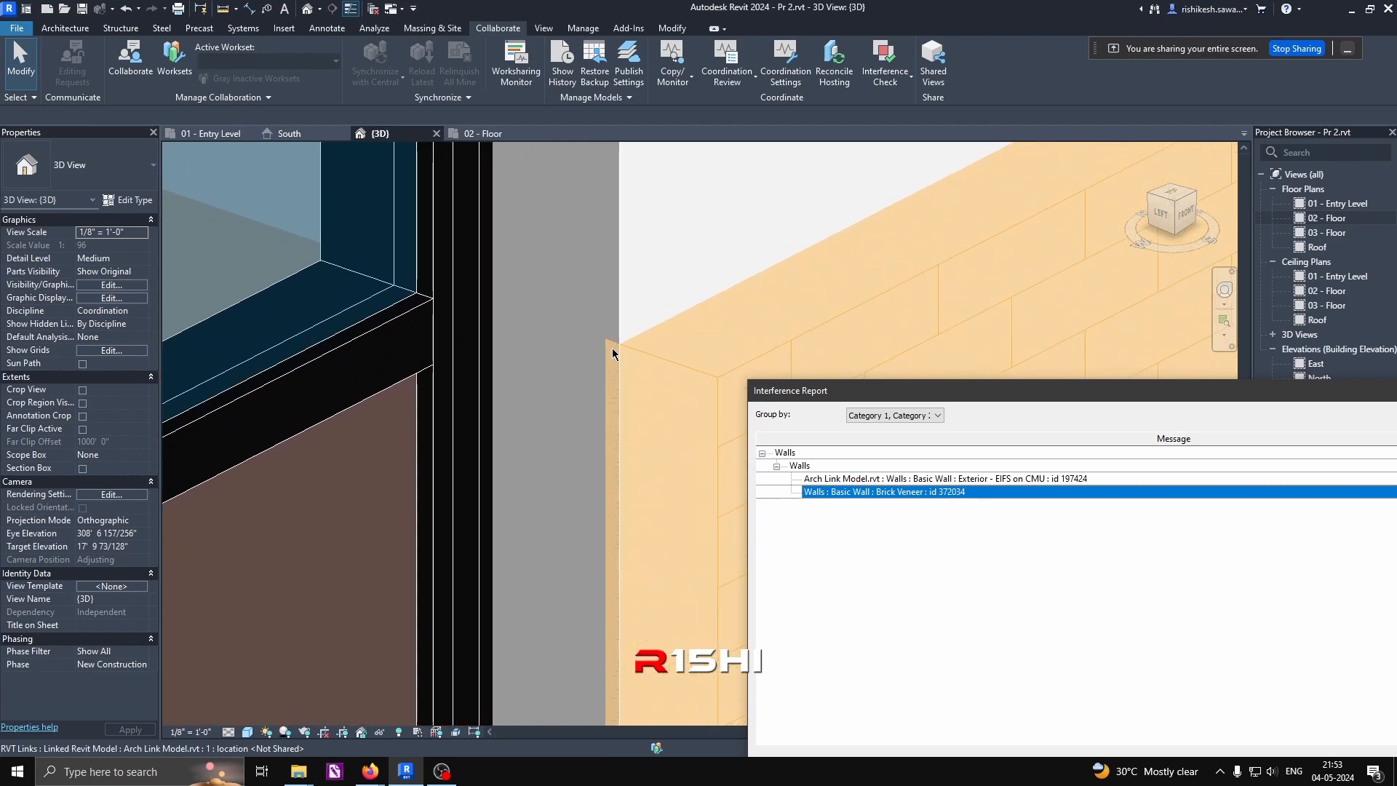
{"action": "scroll", "coordinate": [607, 363], "scroll_direction": "down", "scroll_amount": 3}
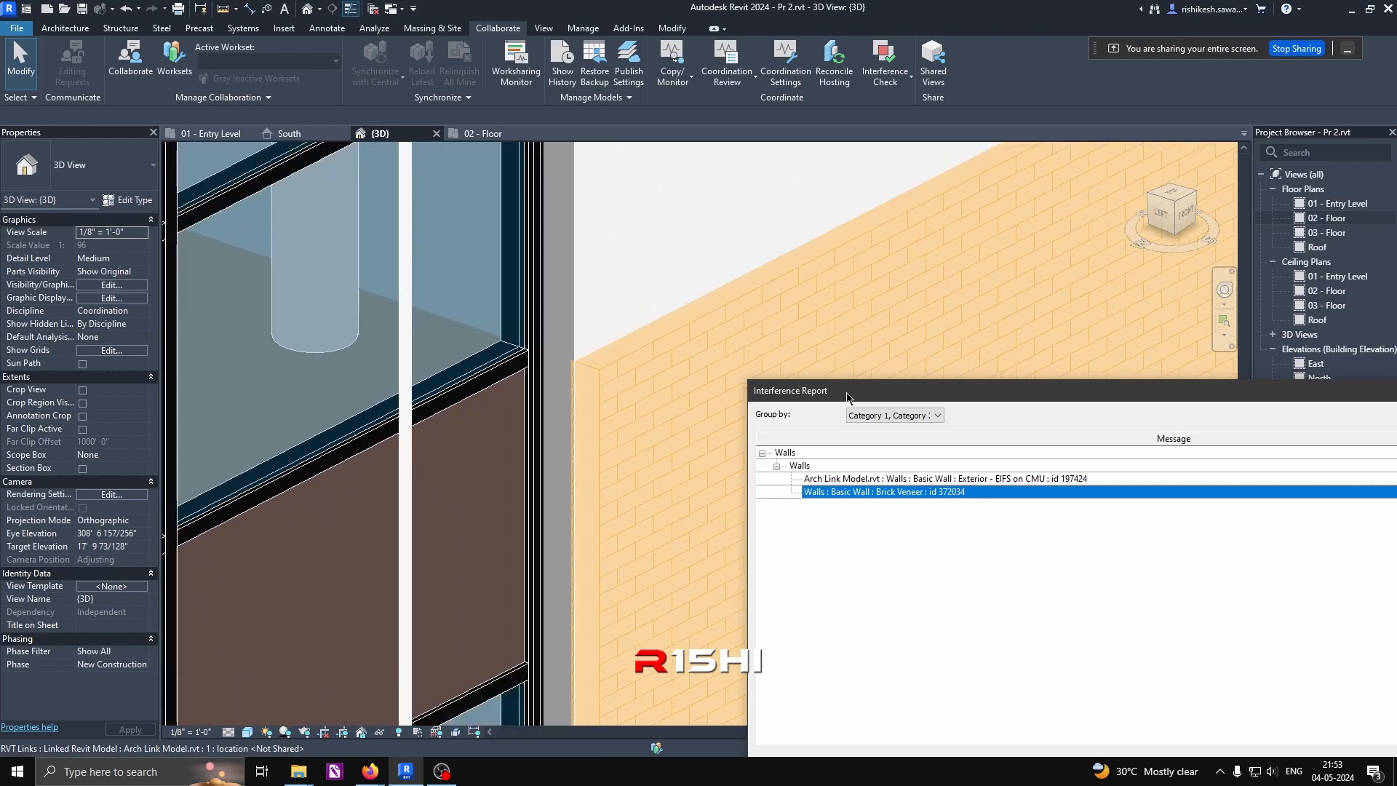
Step: Move the building out of view and locate the clashing linked Exterior - EIFS on CMU wall with the report's Show function
{"action": "left_click_drag", "start_coordinate": [847, 397], "coordinate": [521, 174]}
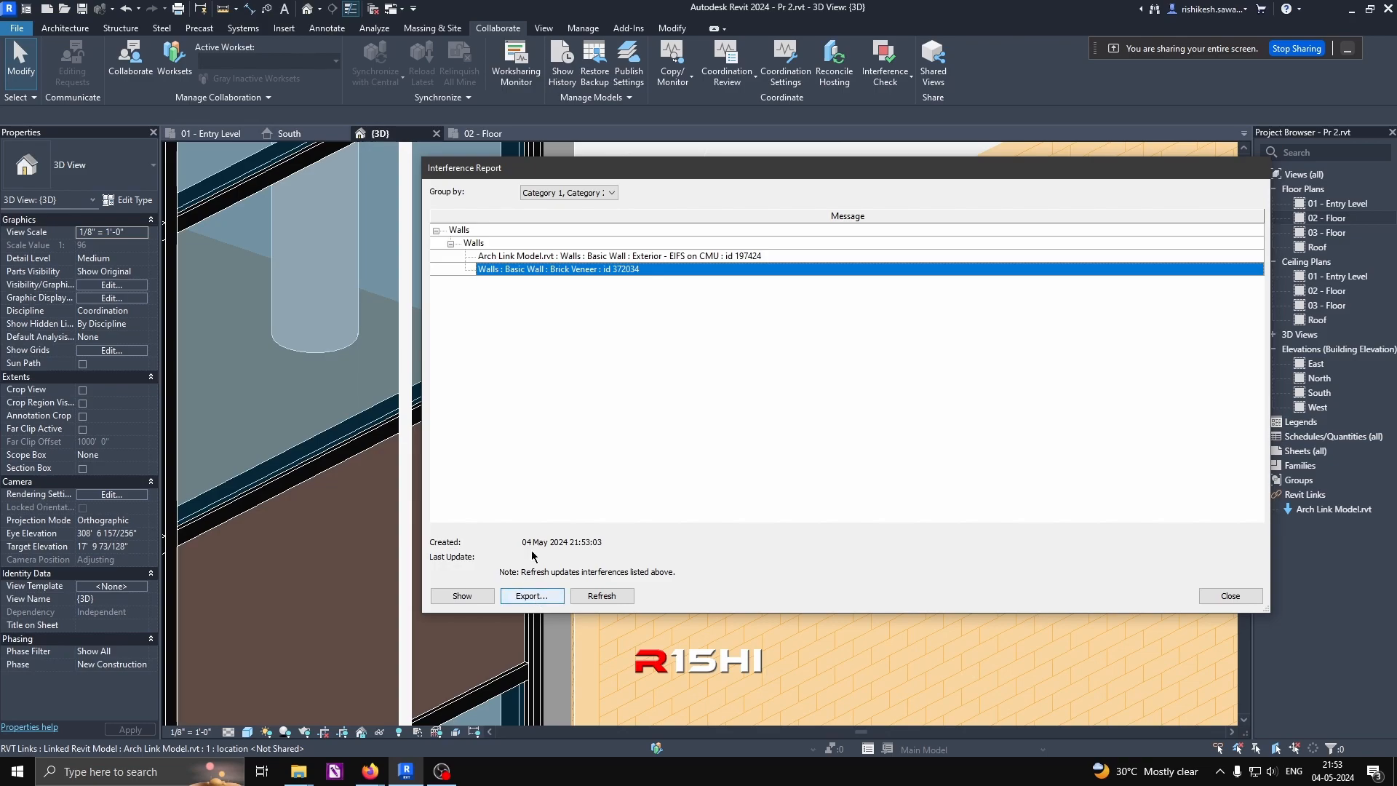
{"action": "left_click", "coordinate": [577, 258]}
{"action": "scroll", "coordinate": [378, 501], "scroll_direction": "down", "scroll_amount": 2}
{"action": "scroll", "coordinate": [378, 502], "scroll_direction": "down", "scroll_amount": 4}
{"action": "middle_click_drag", "start_coordinate": [364, 648], "coordinate": [822, 684]}
{"action": "middle_click_drag", "start_coordinate": [350, 596], "coordinate": [491, 591]}
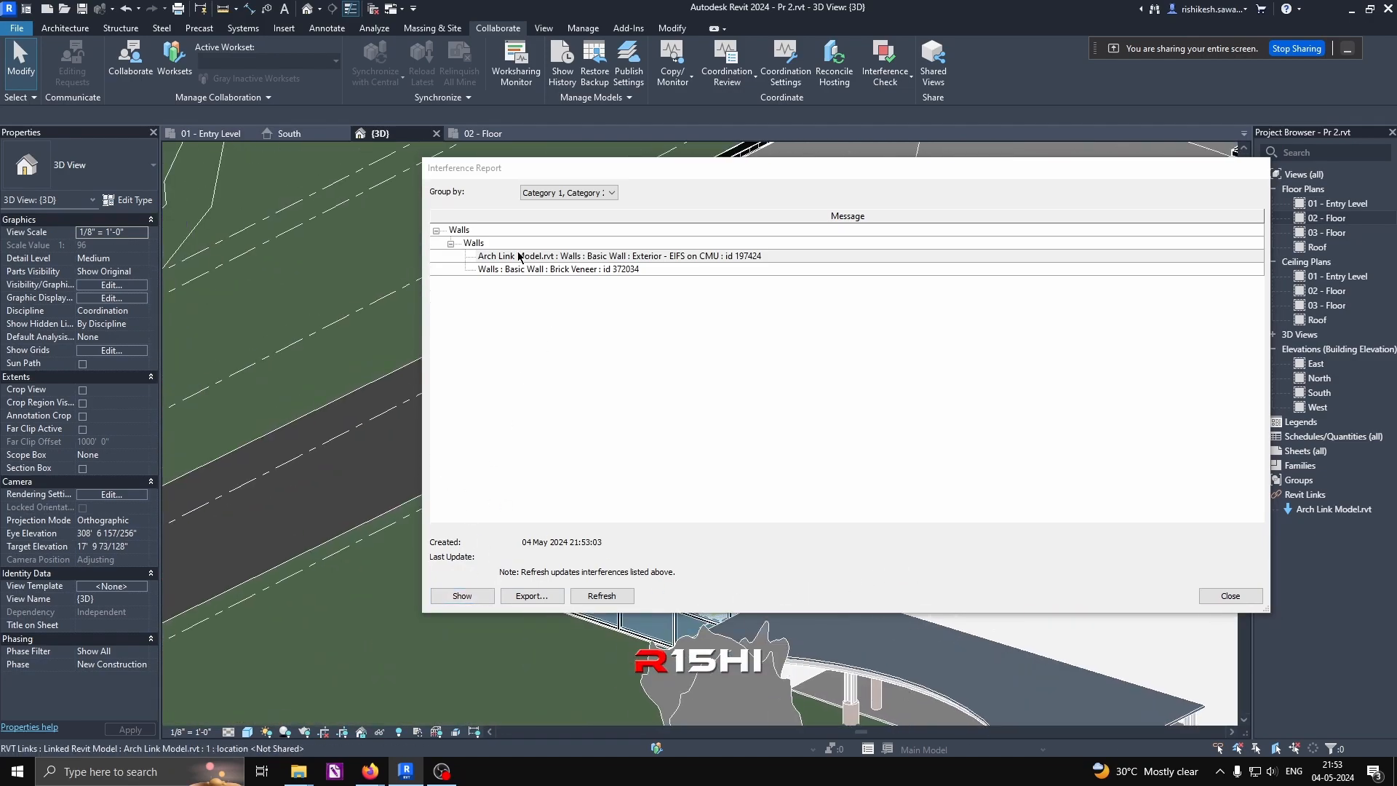
{"action": "left_click", "coordinate": [519, 257]}
{"action": "left_click", "coordinate": [461, 597]}
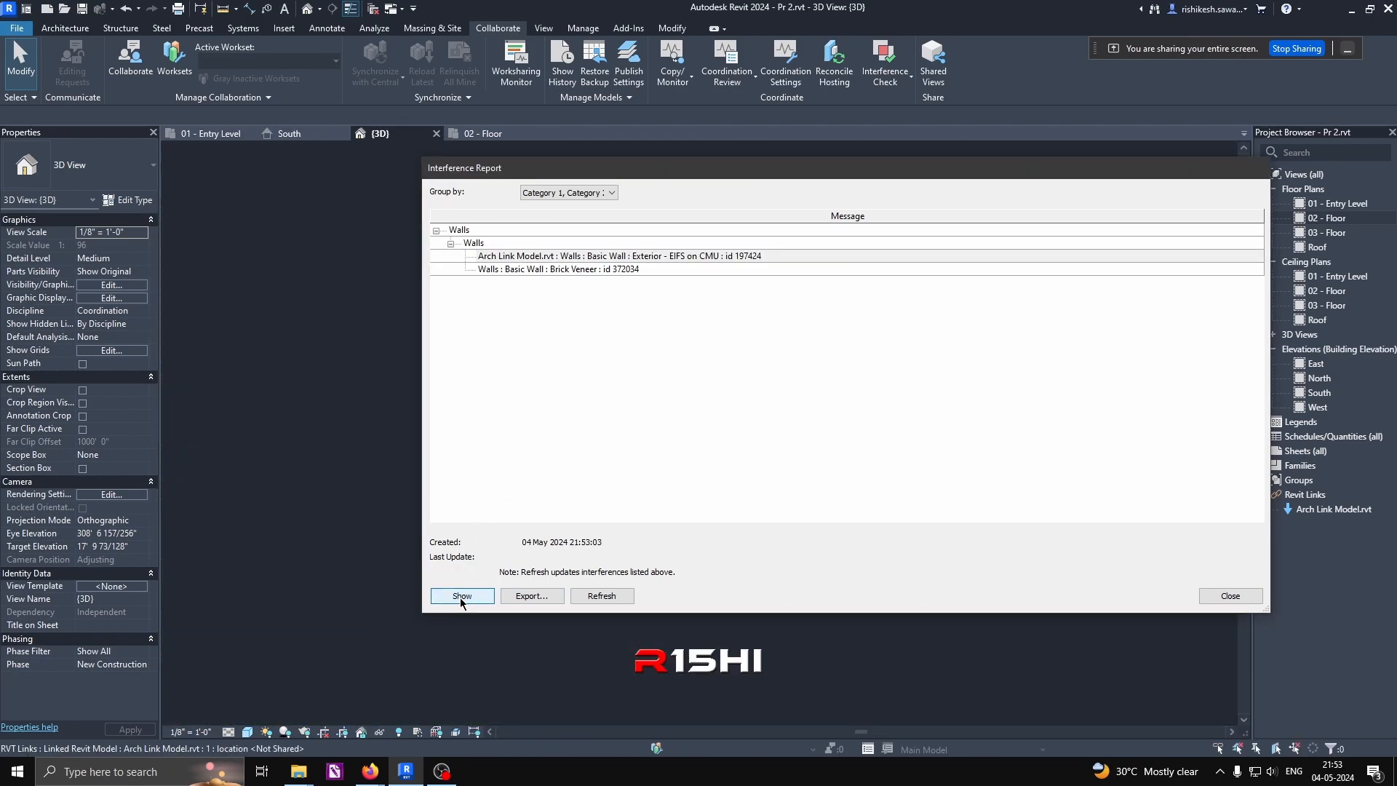
Step: Move the report aside and examine where the highlighted linked wall meets the upper Brick Veneer wall
{"action": "left_click_drag", "start_coordinate": [637, 176], "coordinate": [605, 590]}
{"action": "scroll", "coordinate": [717, 499], "scroll_direction": "up", "scroll_amount": 6}
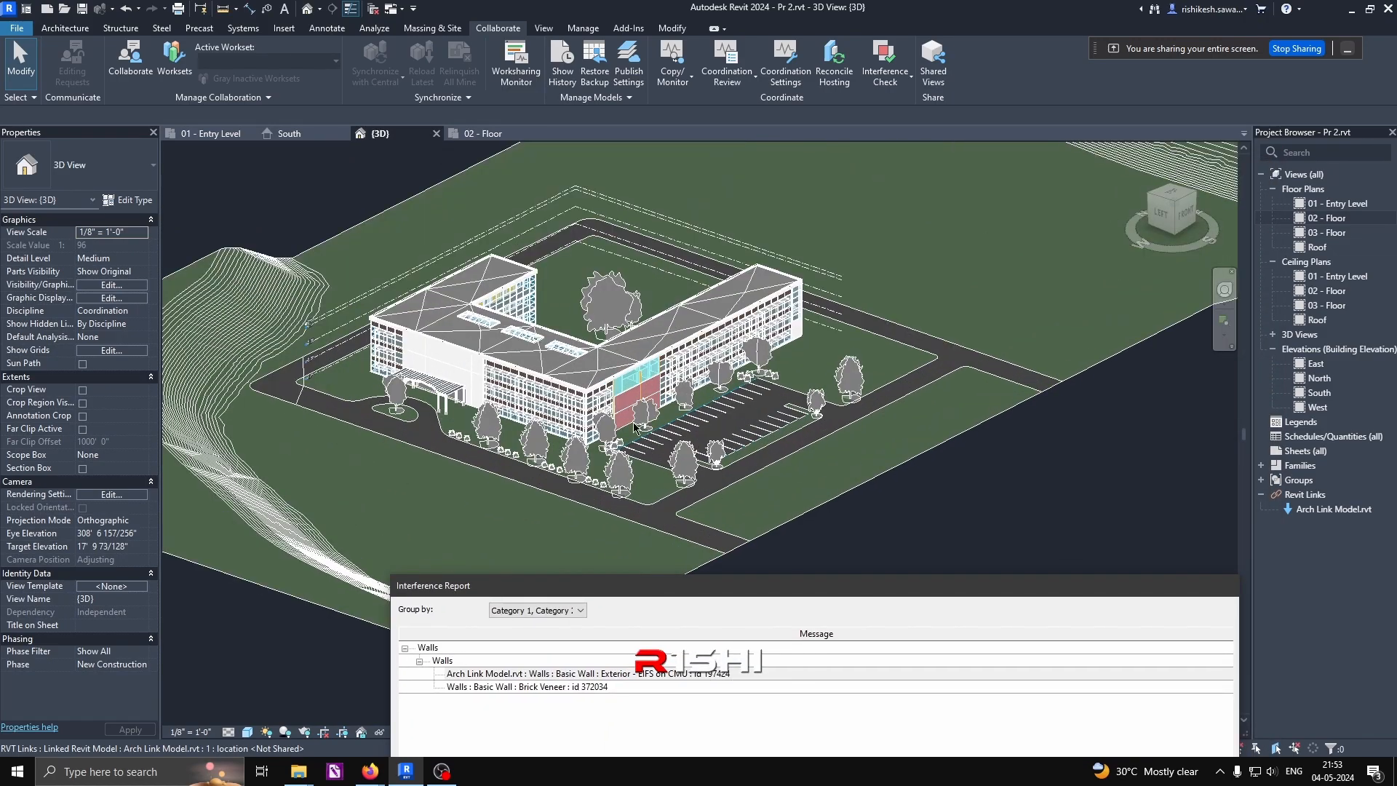
{"action": "scroll", "coordinate": [618, 401], "scroll_direction": "up", "scroll_amount": 10}
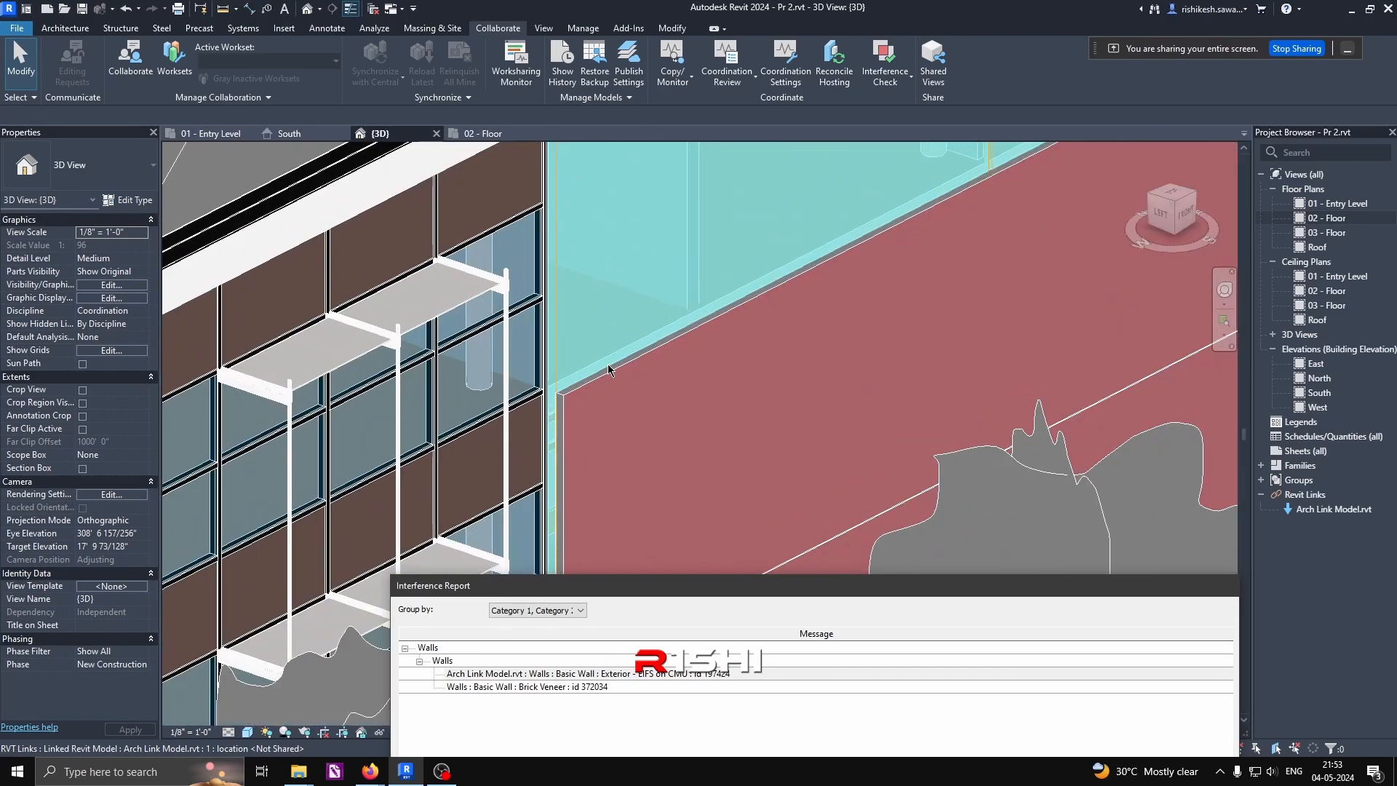
{"action": "middle_click_drag", "start_coordinate": [497, 445], "coordinate": [307, 534]}
{"action": "middle_click_drag", "start_coordinate": [687, 318], "coordinate": [597, 499]}
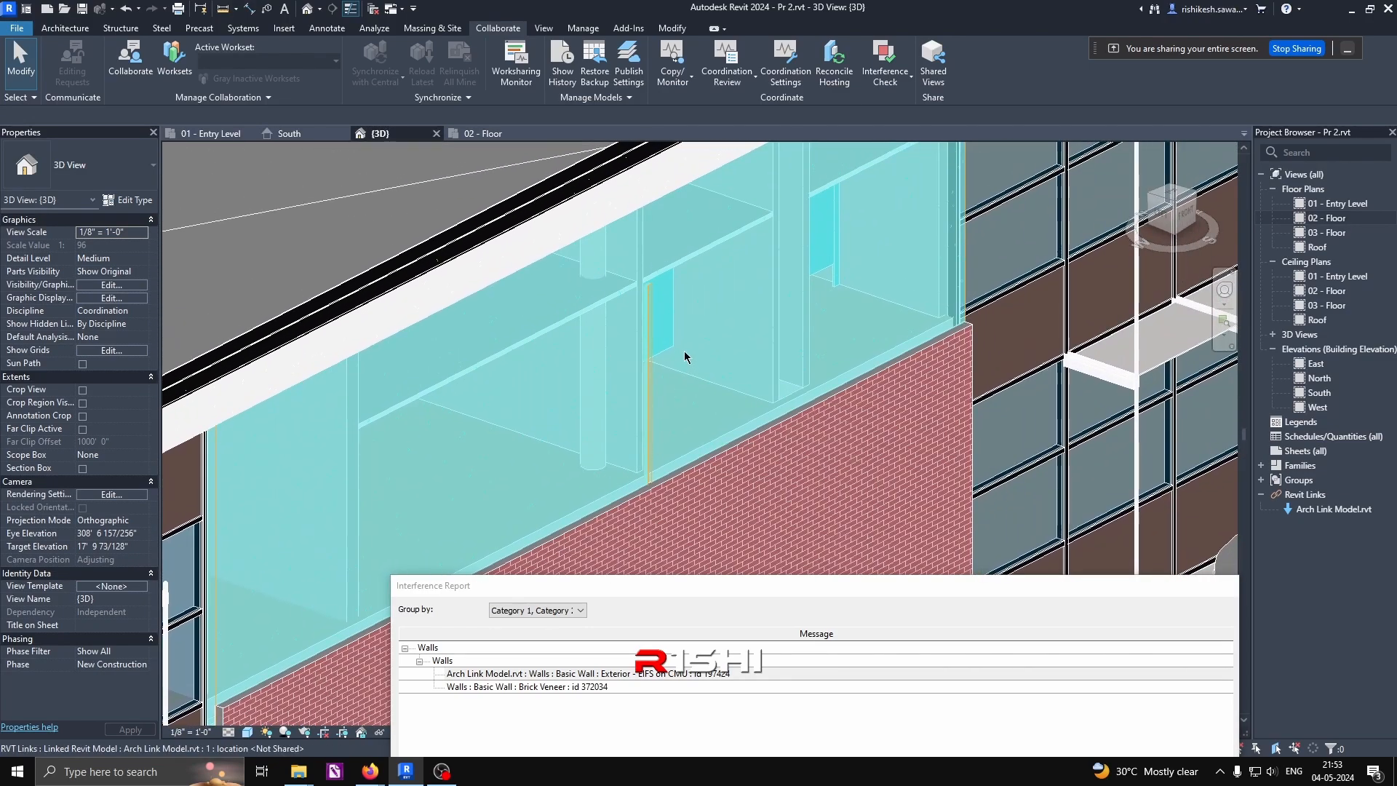
{"action": "scroll", "coordinate": [657, 304], "scroll_direction": "up", "scroll_amount": 3}
{"action": "scroll", "coordinate": [653, 299], "scroll_direction": "down", "scroll_amount": 5}
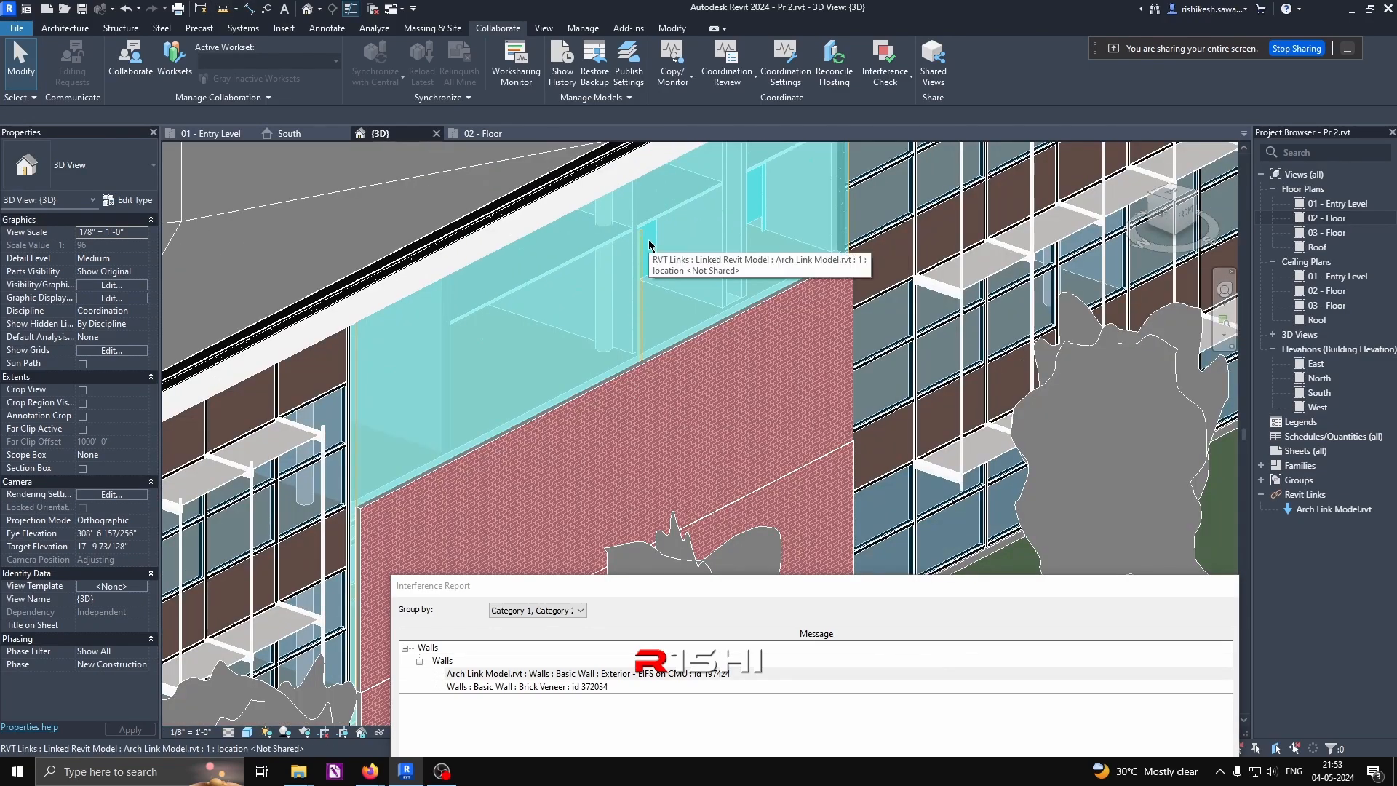
{"action": "left_click_drag", "start_coordinate": [677, 591], "coordinate": [576, 155]}
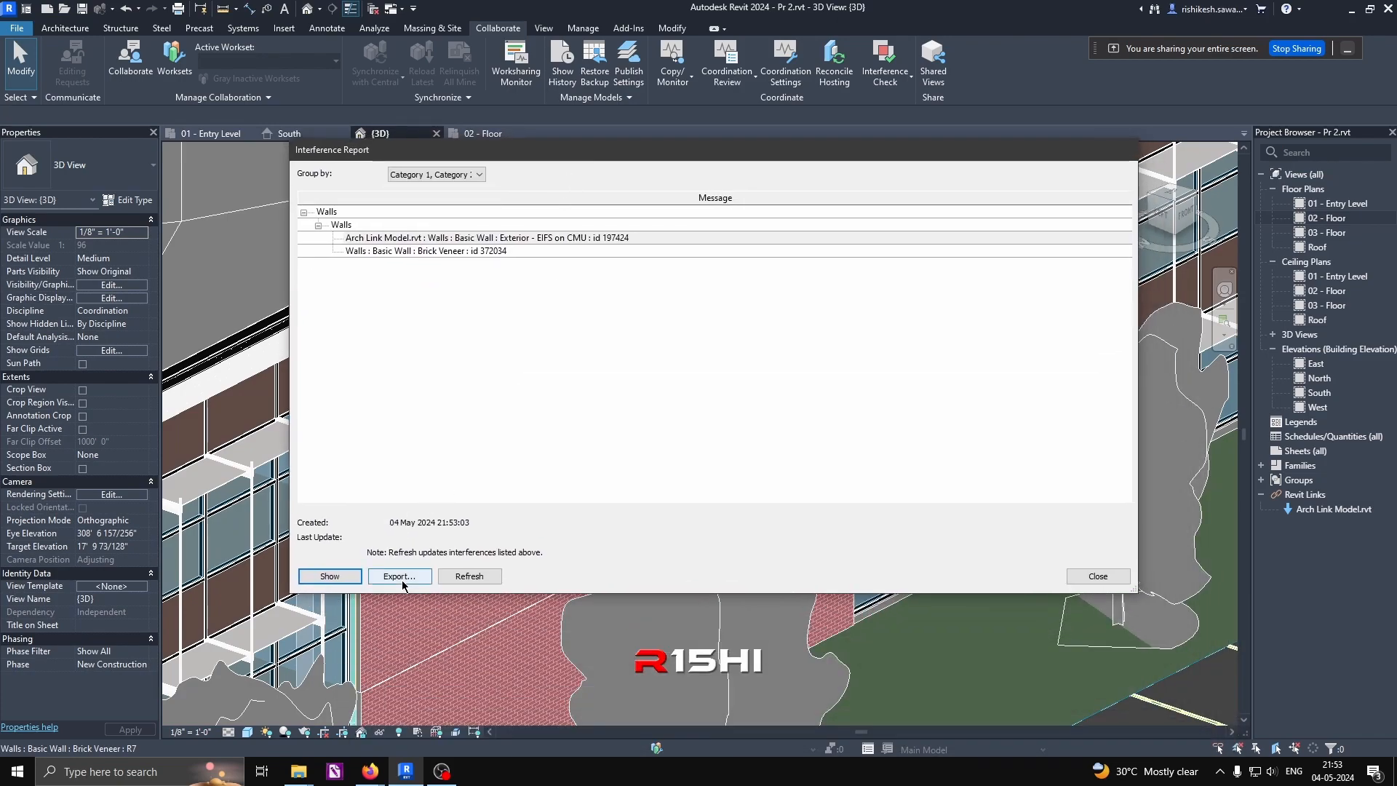
Step: Export the interference report as an HTML file named Pr 2_Facade Interferance in the Practice folder and close the report
{"action": "left_click", "coordinate": [420, 577]}
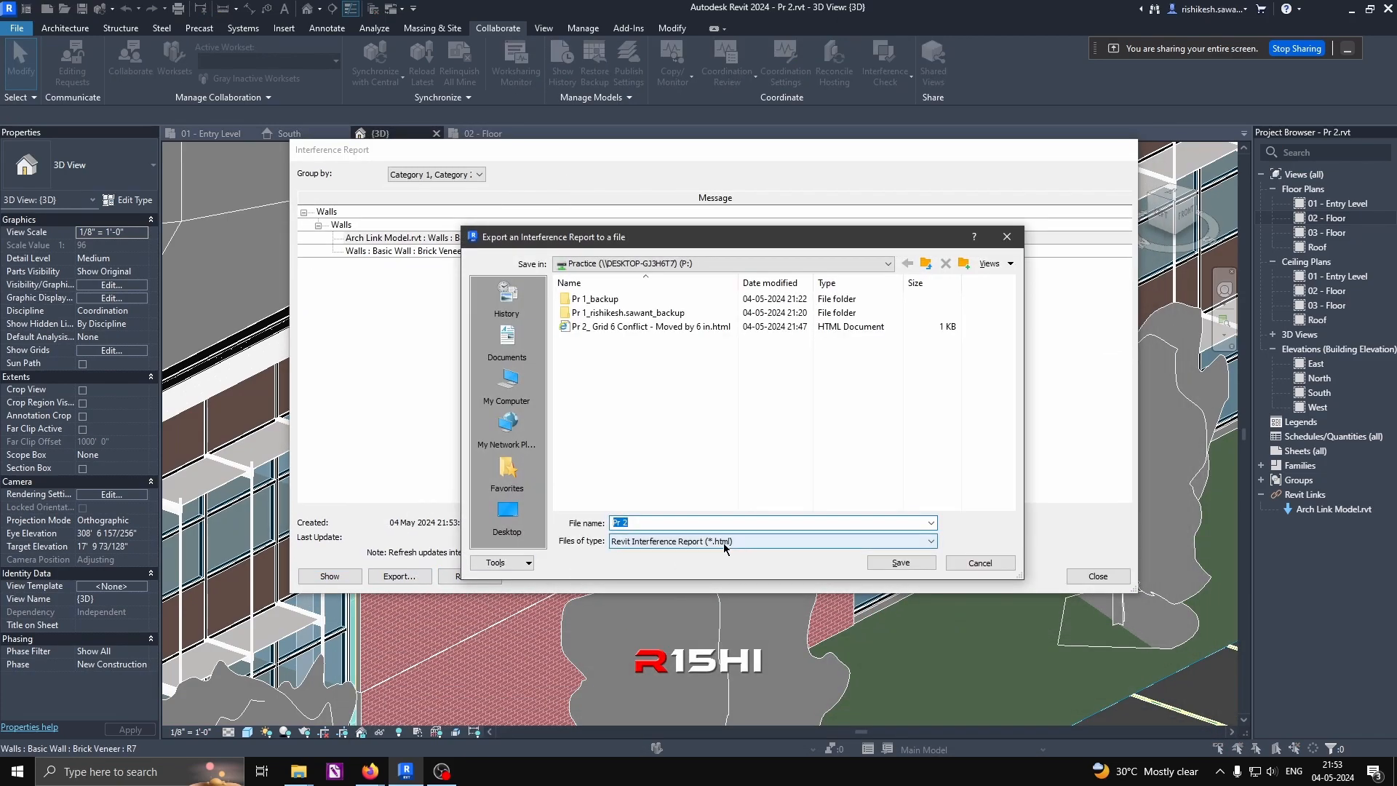
{"action": "left_click", "coordinate": [661, 521]}
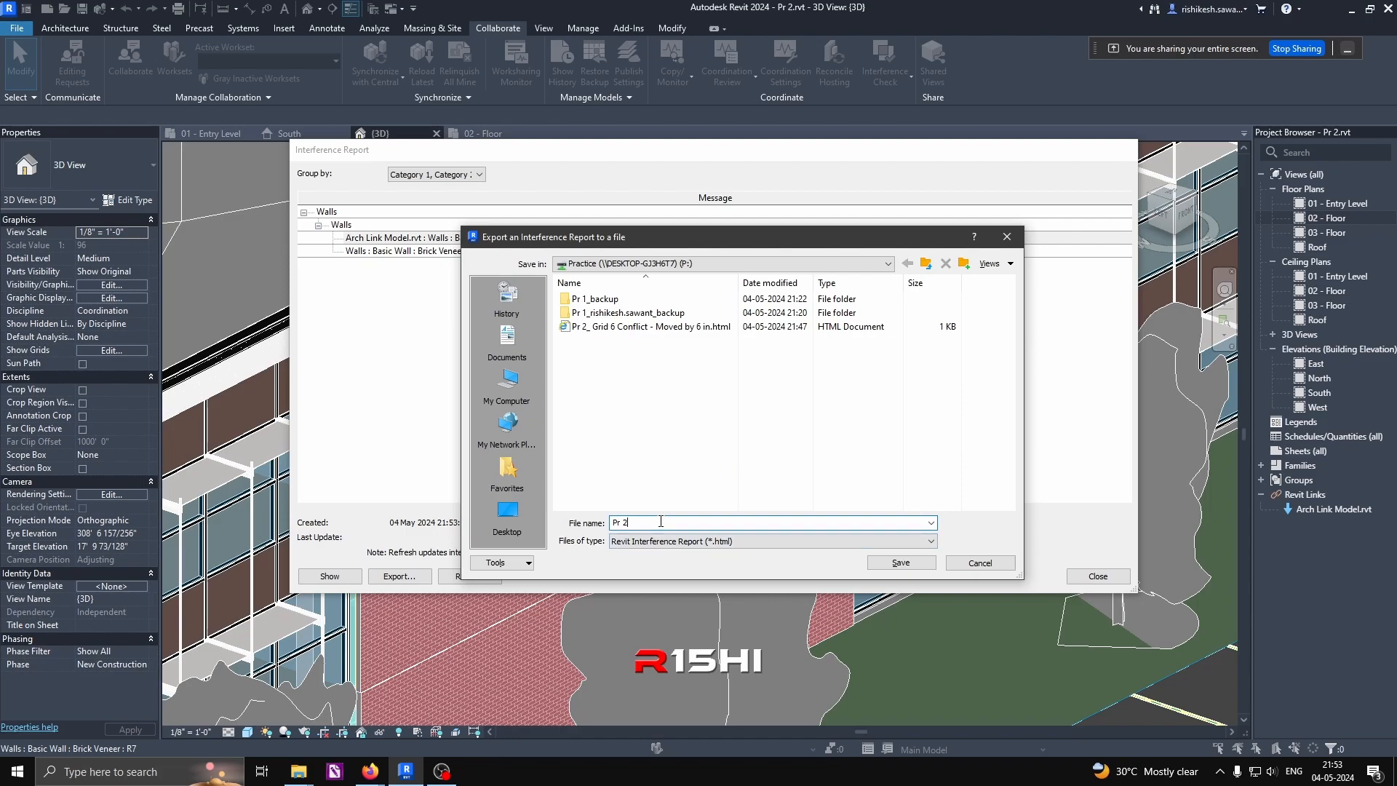
{"action": "type", "text": "_"}
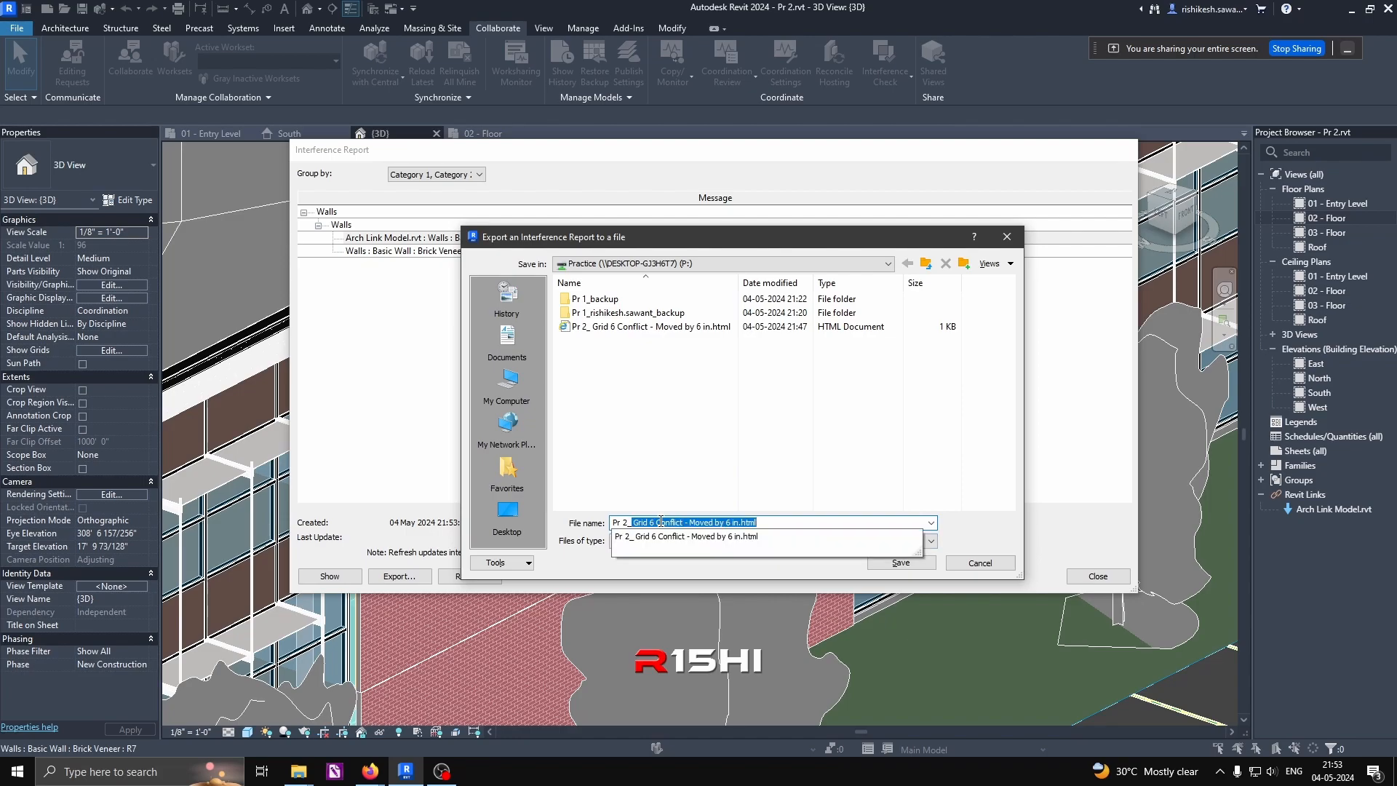
{"action": "type", "text": "Fac"}
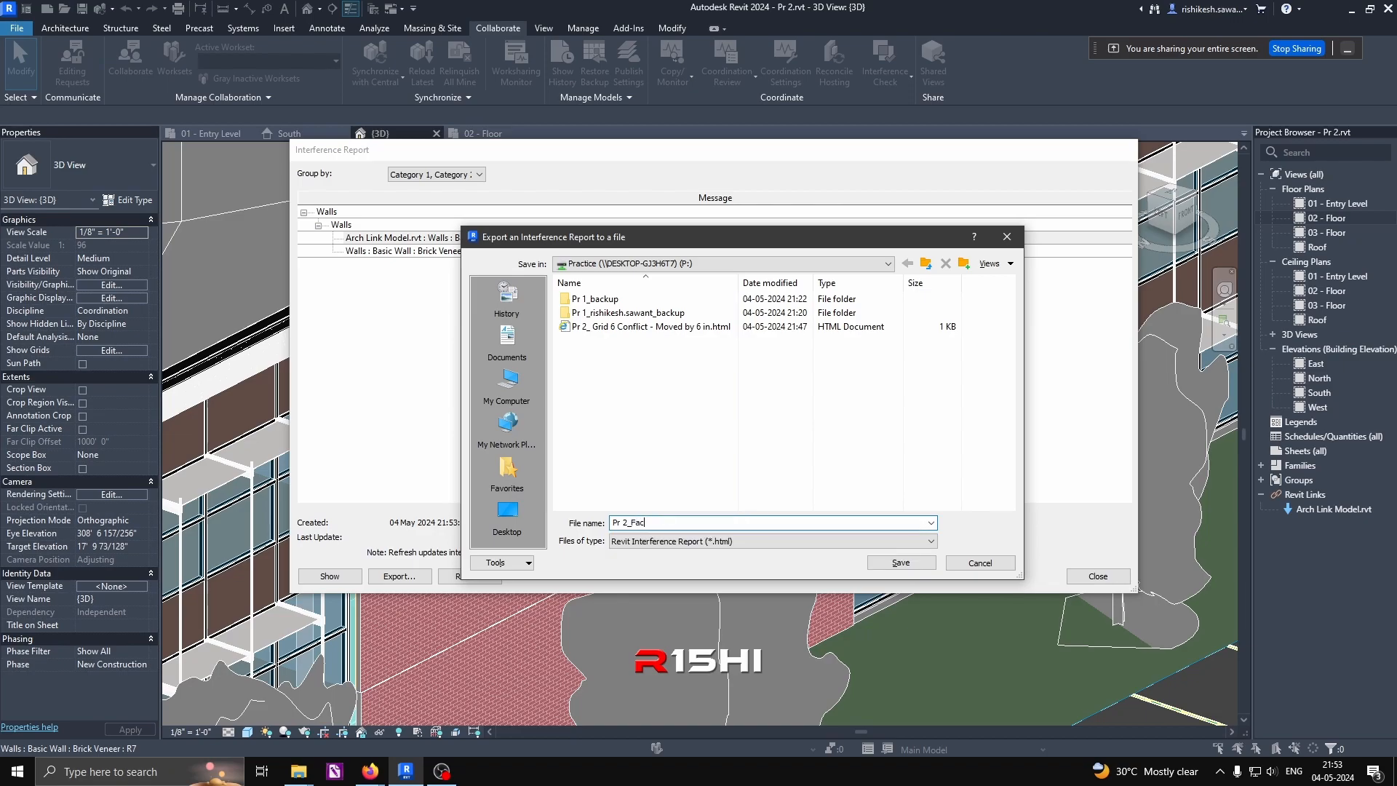
{"action": "type", "text": "ade Interfer"}
{"action": "left_click", "coordinate": [900, 562]}
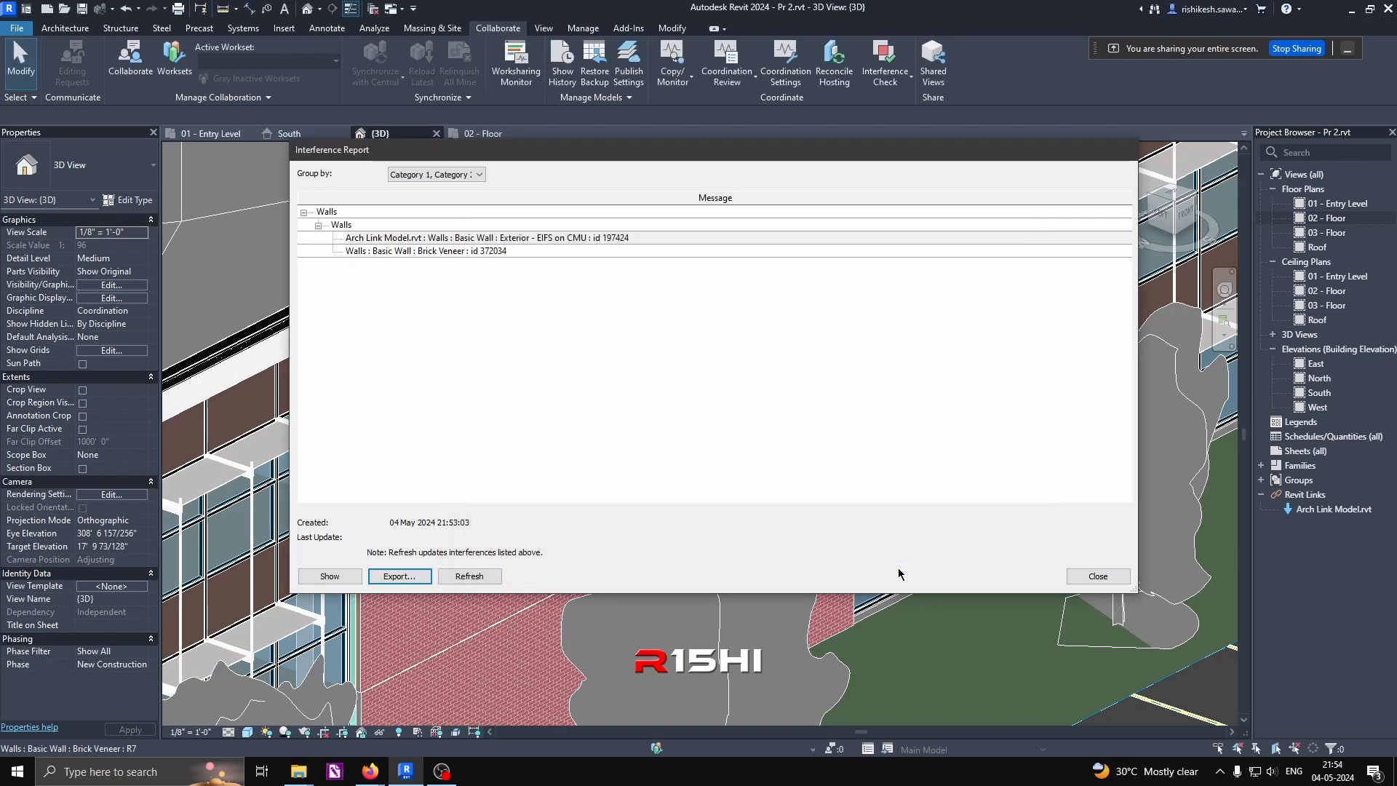
{"action": "left_click", "coordinate": [1098, 576]}
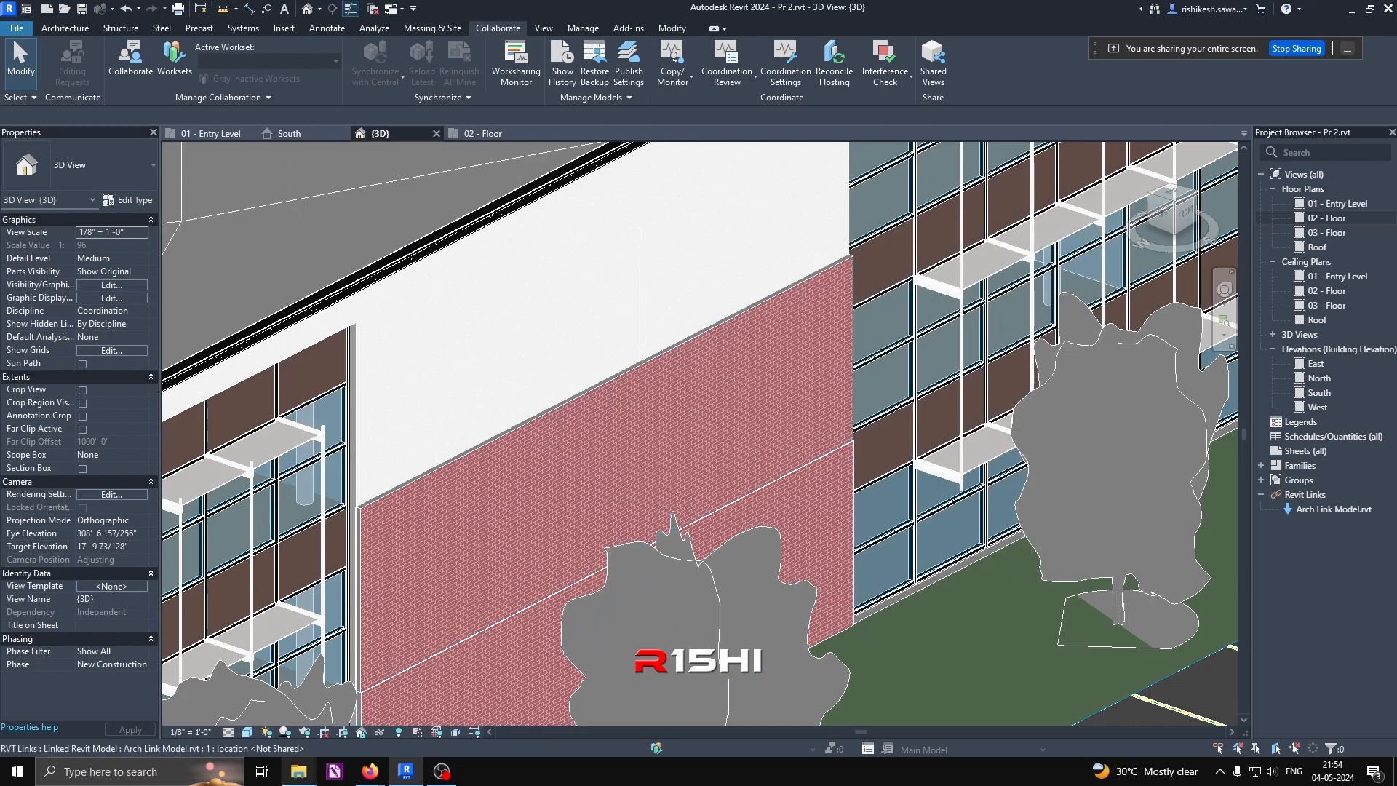
Step: Switch to the Practice folder in File Explorer and try to open Pr 2_Facade Interferance.html with its default program
{"action": "mouse_move", "coordinate": [306, 780]}
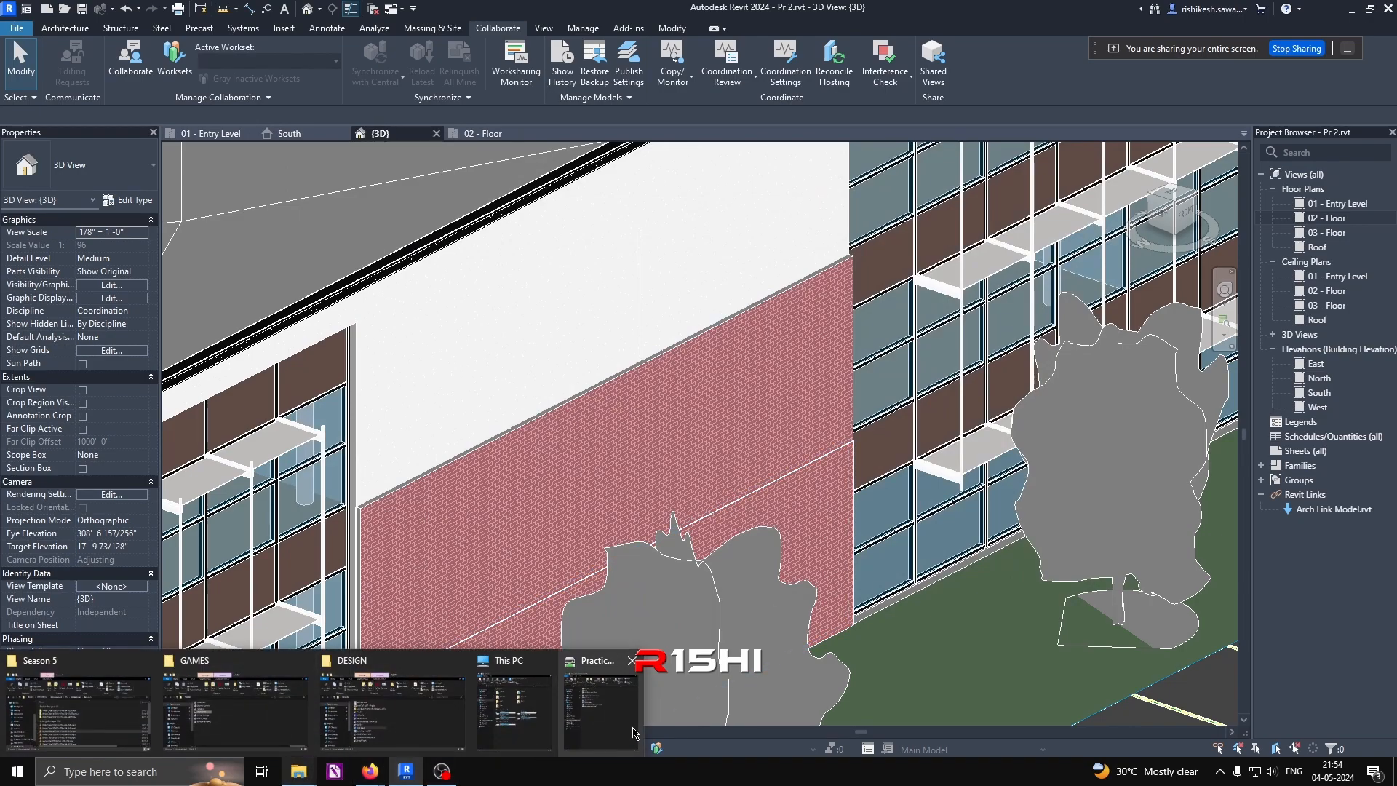
{"action": "left_click", "coordinate": [601, 702]}
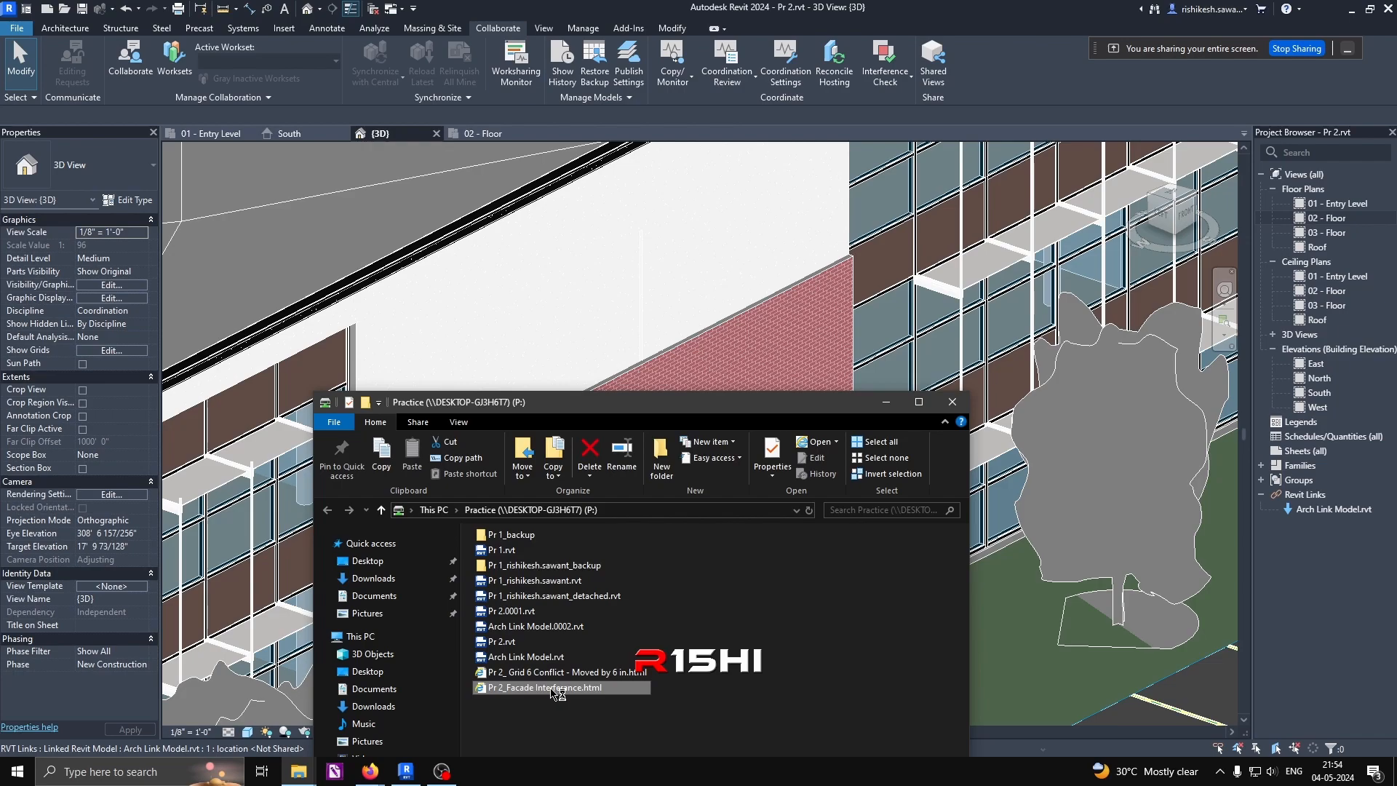
{"action": "double_click", "coordinate": [552, 689]}
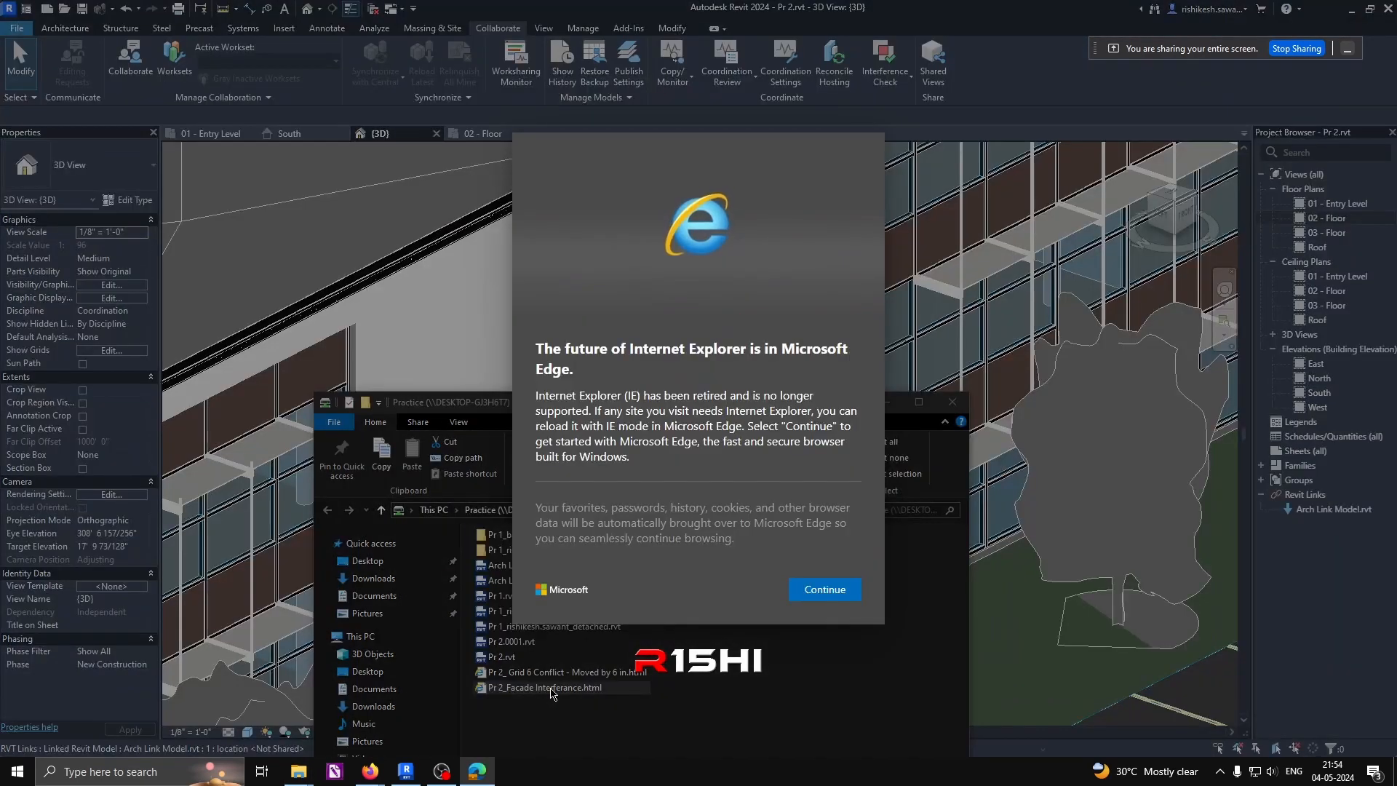
{"action": "left_click", "coordinate": [824, 593]}
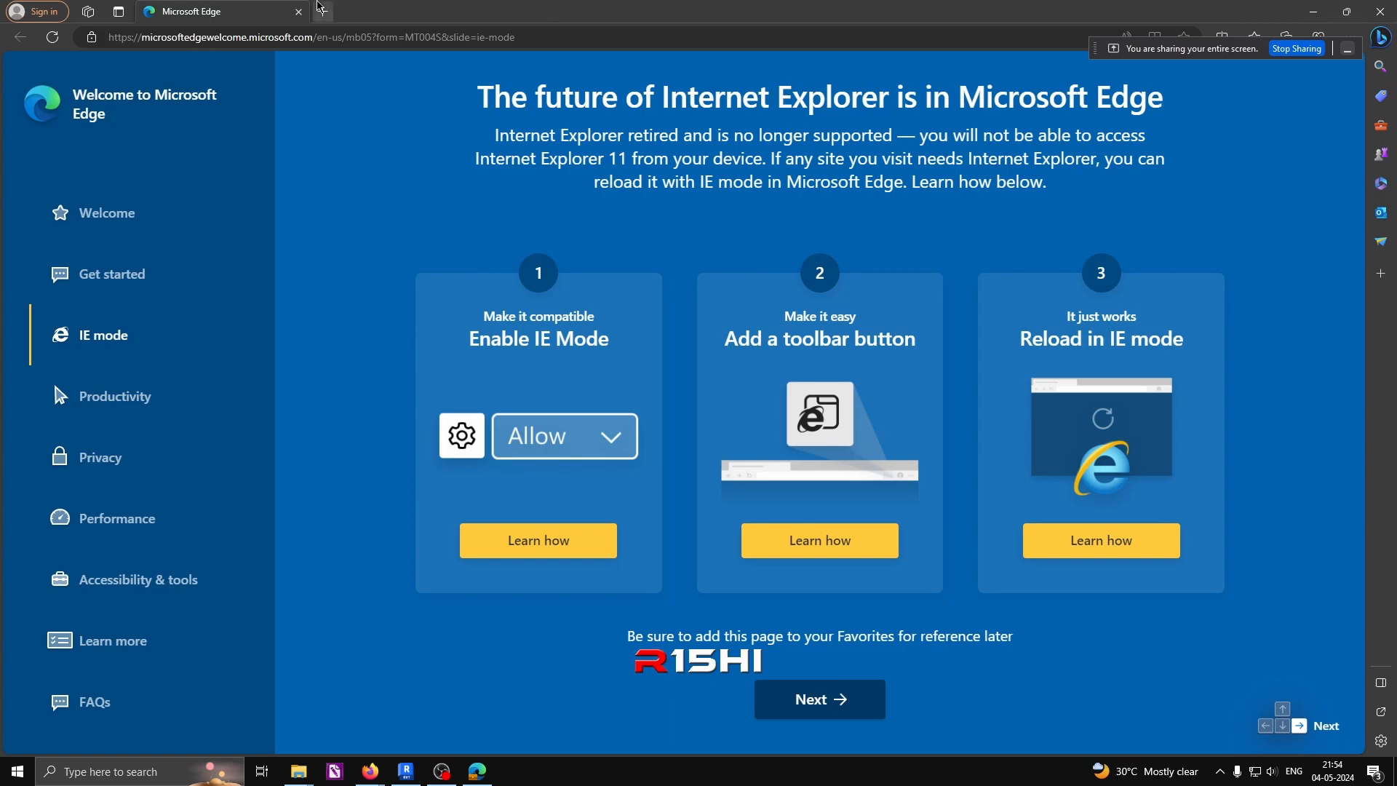
{"action": "left_click", "coordinate": [298, 11]}
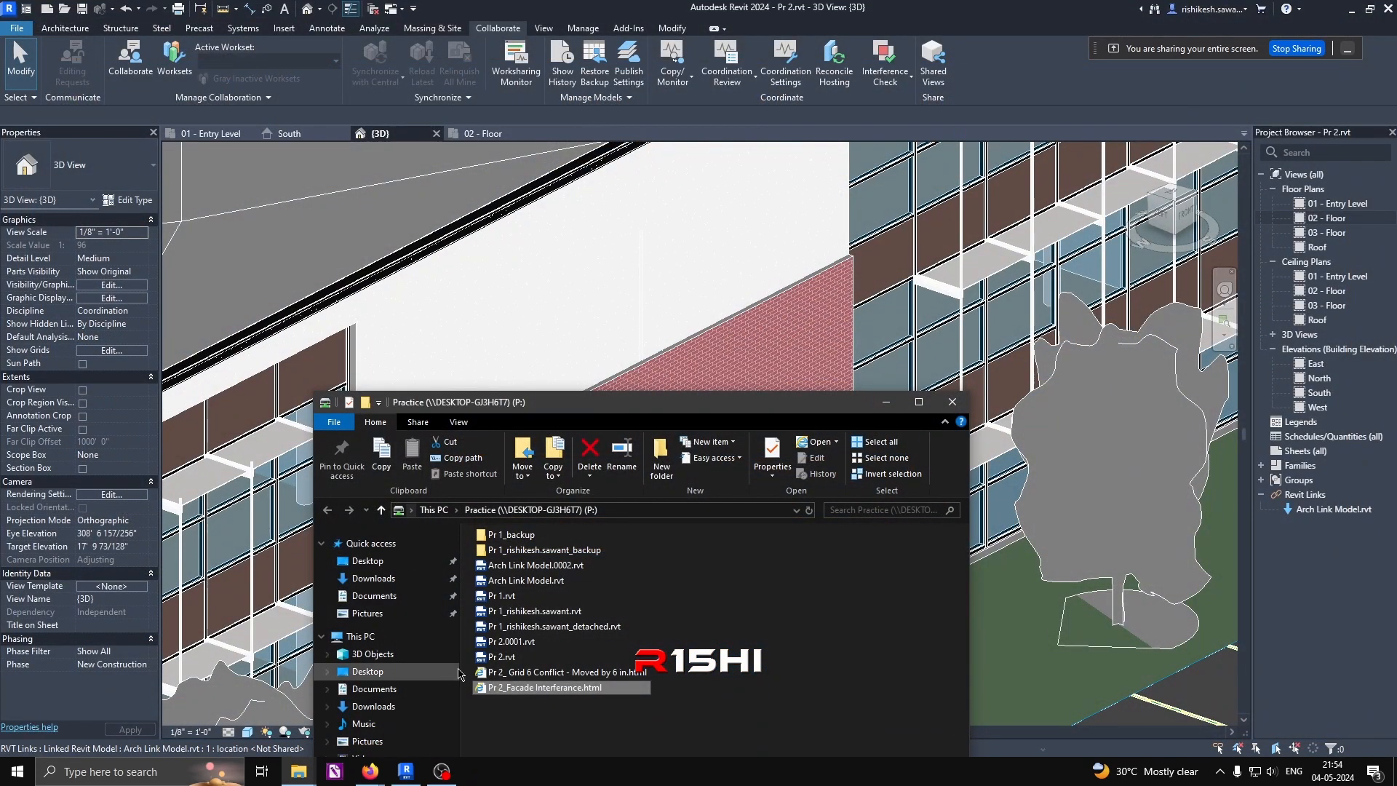
Step: Open Pr 2_Facade Interferance.html in Firefox and make Firefox the default app for .html files
{"action": "right_click", "coordinate": [532, 690]}
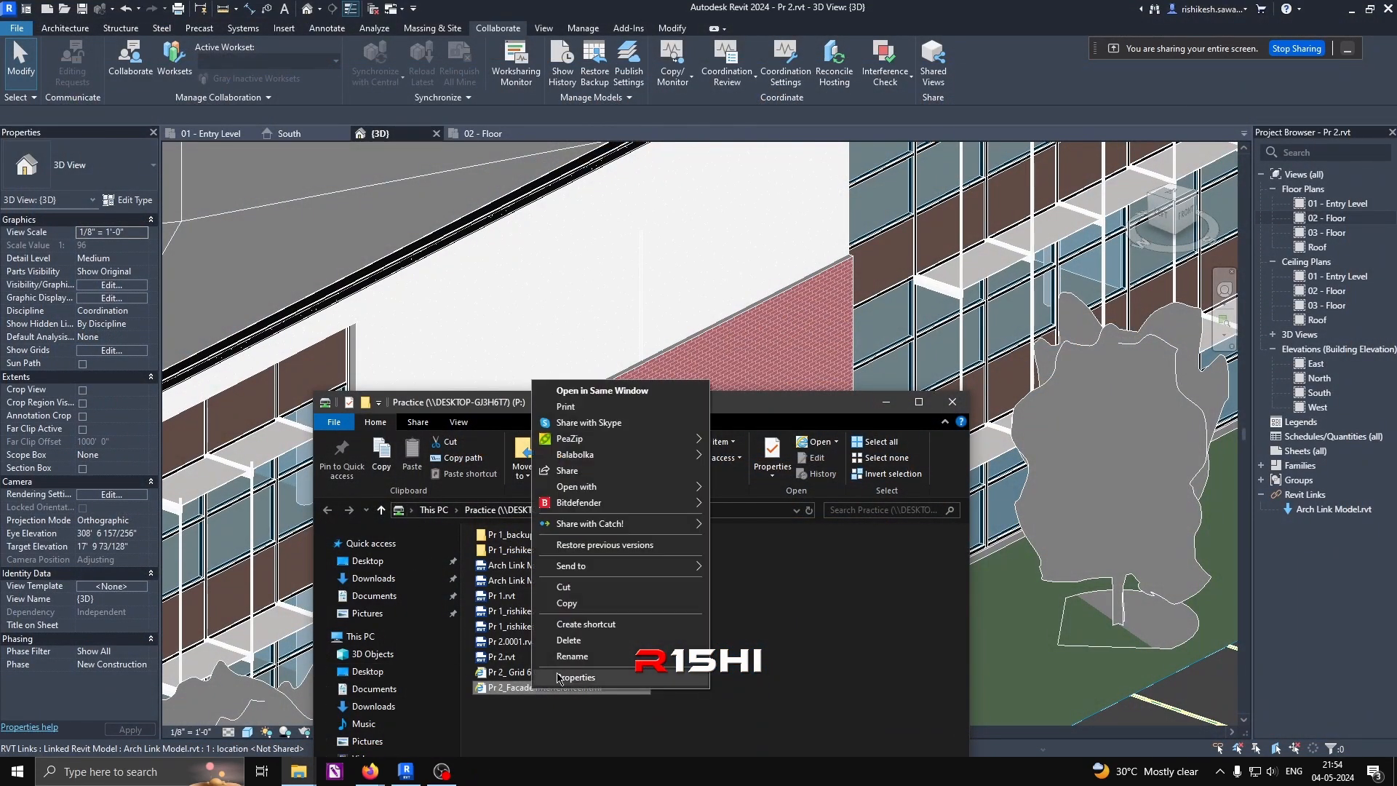
{"action": "mouse_move", "coordinate": [673, 494]}
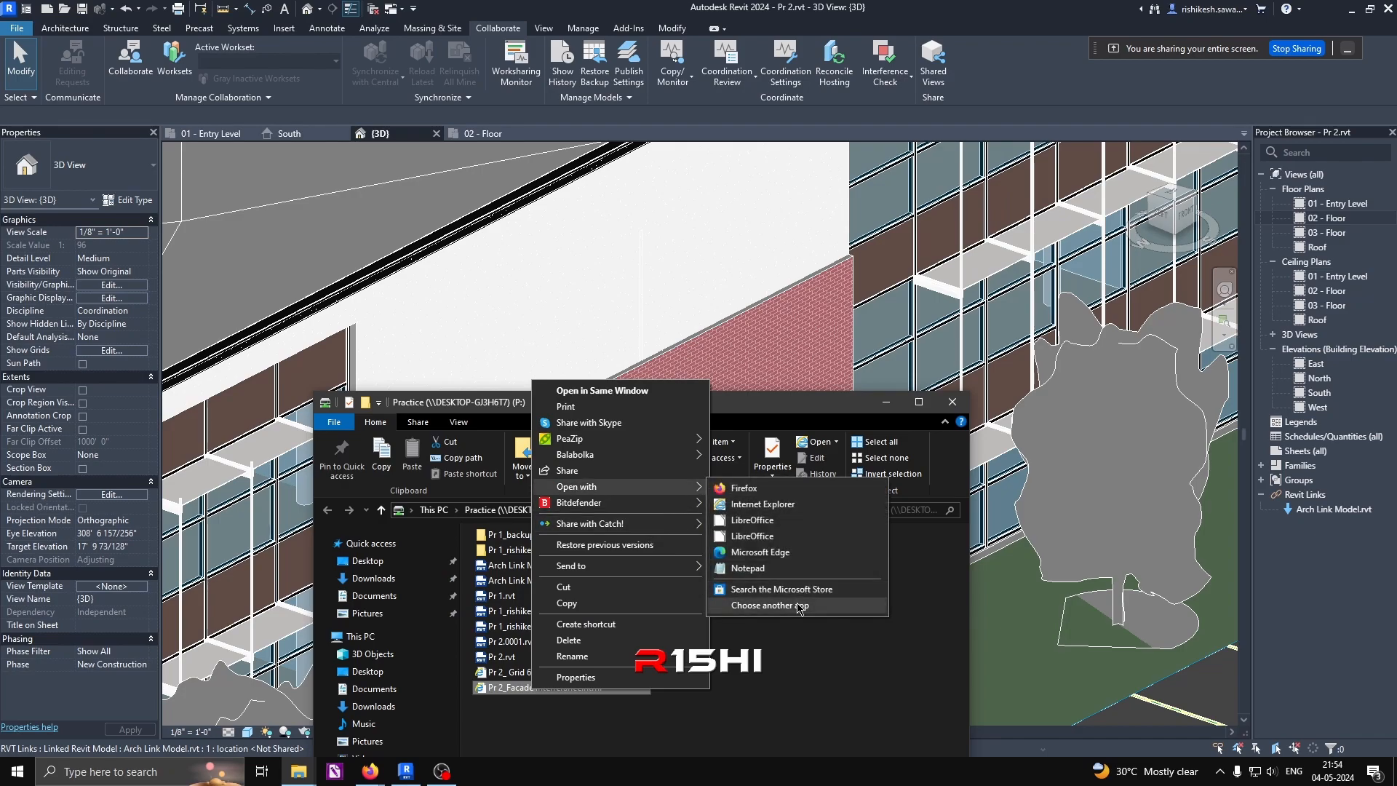
{"action": "left_click", "coordinate": [799, 608]}
{"action": "left_click", "coordinate": [624, 339]}
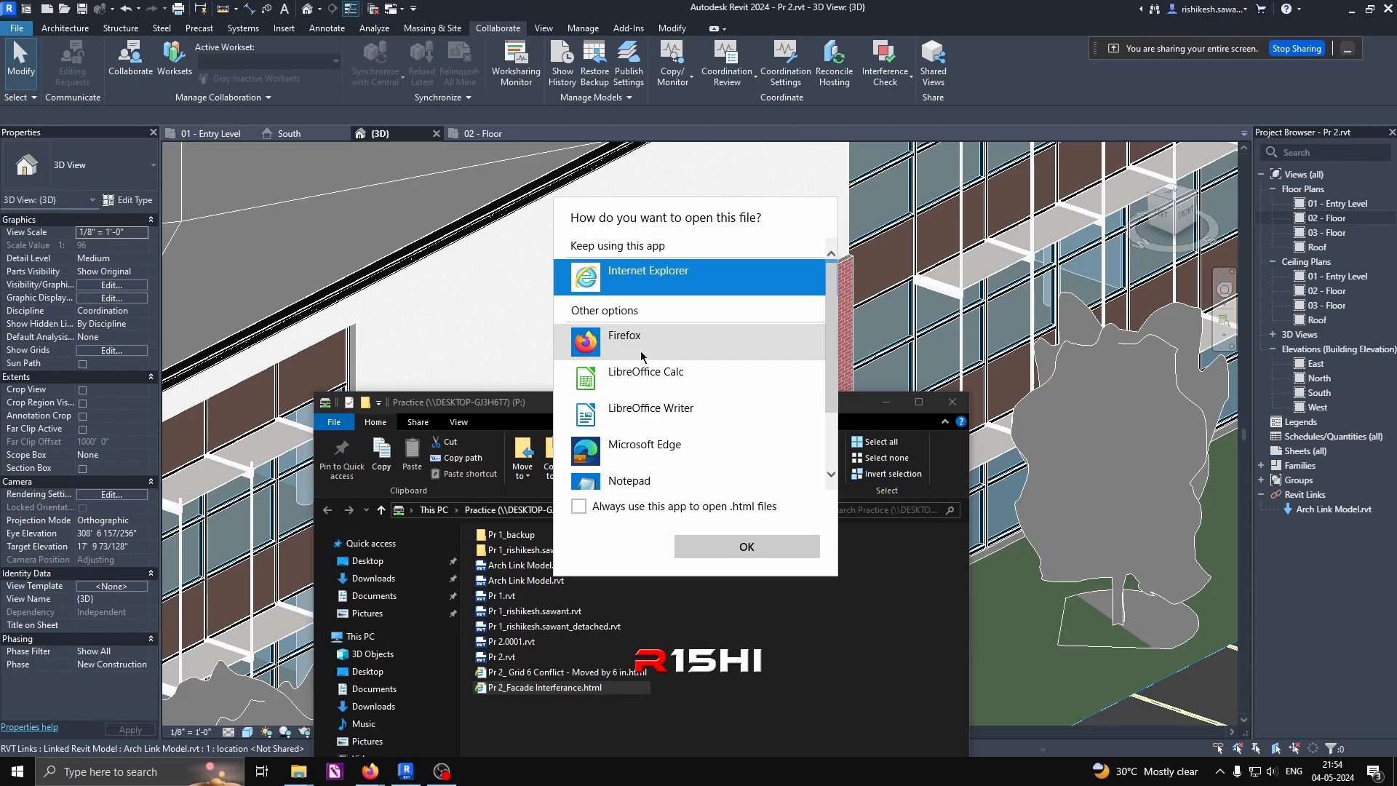
{"action": "left_click", "coordinate": [579, 507]}
{"action": "left_click", "coordinate": [691, 547]}
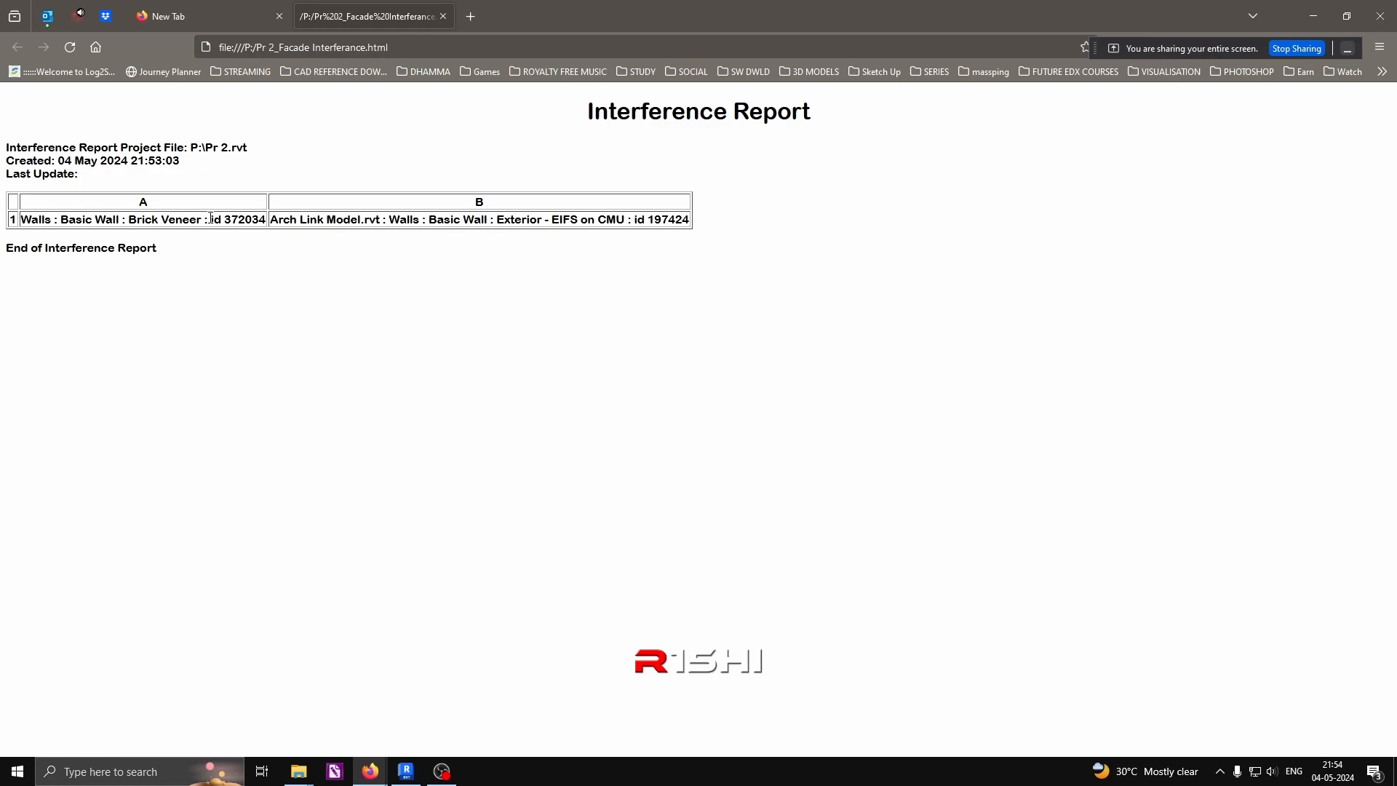
Step: Examine the element IDs of the Brick Veneer wall and the linked EIFS on CMU wall in the exported report
{"action": "left_click_drag", "start_coordinate": [223, 219], "coordinate": [279, 220]}
{"action": "left_click_drag", "start_coordinate": [653, 219], "coordinate": [691, 230]}
{"action": "left_click", "coordinate": [652, 296]}
{"action": "double_click", "coordinate": [246, 220]}
{"action": "left_click", "coordinate": [699, 223]}
{"action": "double_click", "coordinate": [668, 221]}
{"action": "left_click", "coordinate": [578, 328]}
Step: Close the exported report and minimise the browser and the Practice folder to return to the 3D view in Revit
{"action": "left_click", "coordinate": [444, 21]}
{"action": "left_click", "coordinate": [1313, 17]}
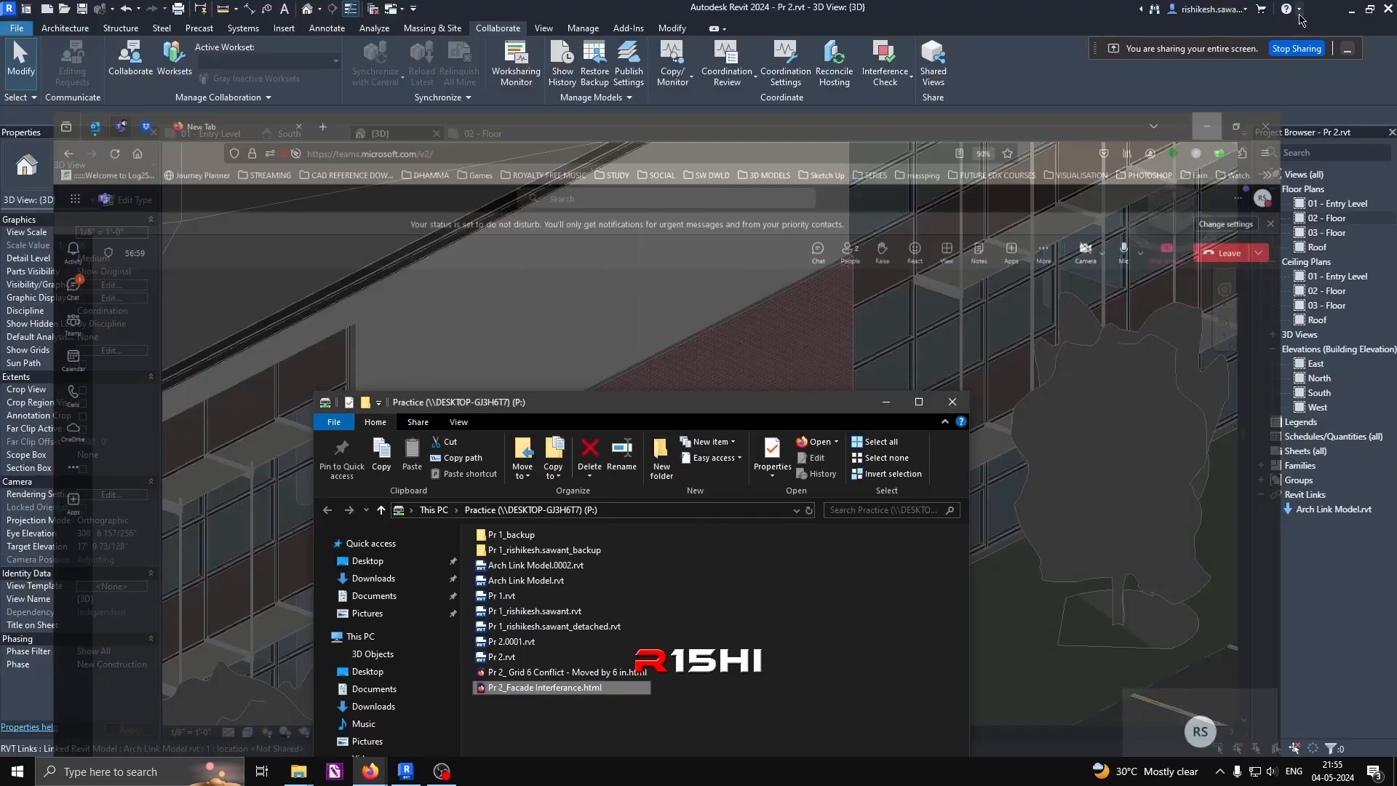
{"action": "left_click", "coordinate": [886, 402]}
{"action": "scroll", "coordinate": [603, 420], "scroll_direction": "down", "scroll_amount": 5}
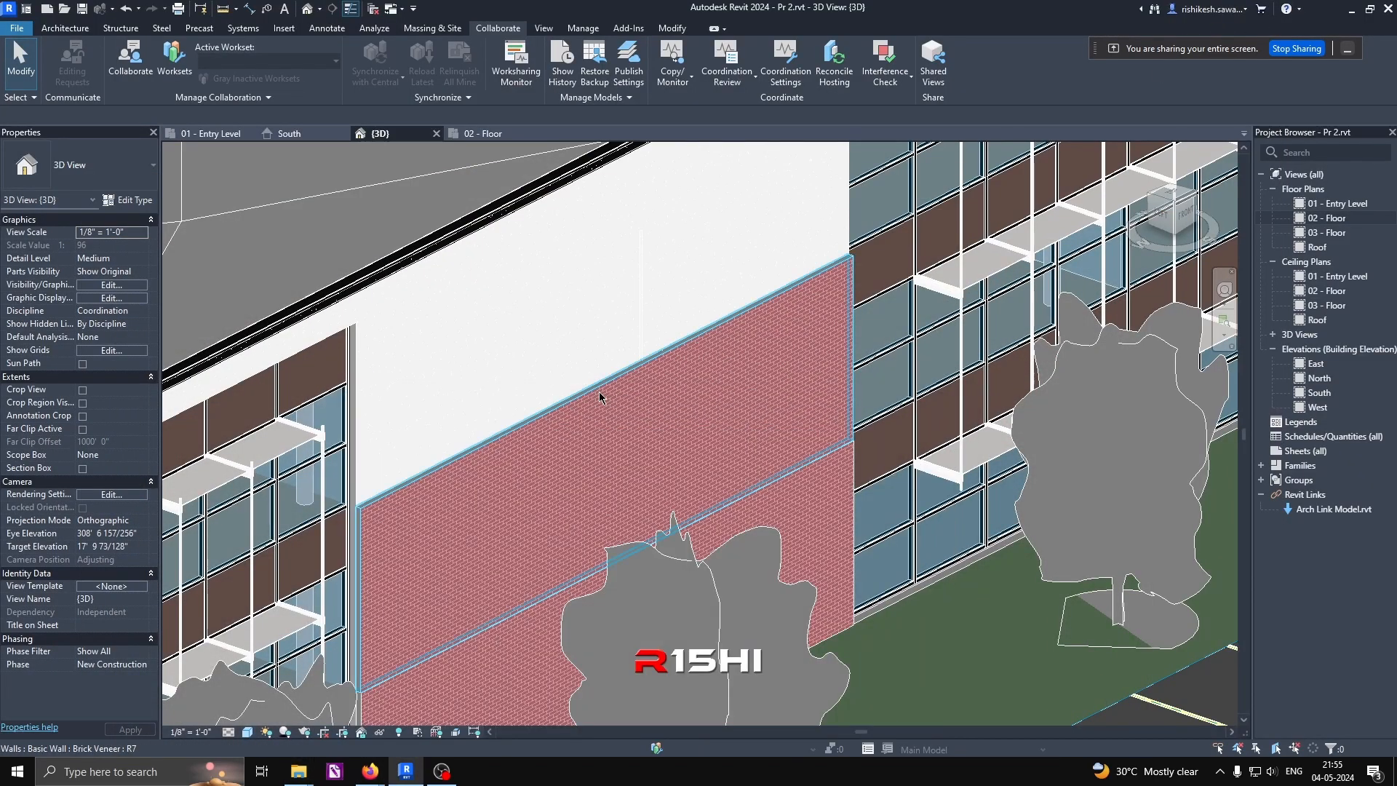
{"action": "left_click", "coordinate": [885, 73]}
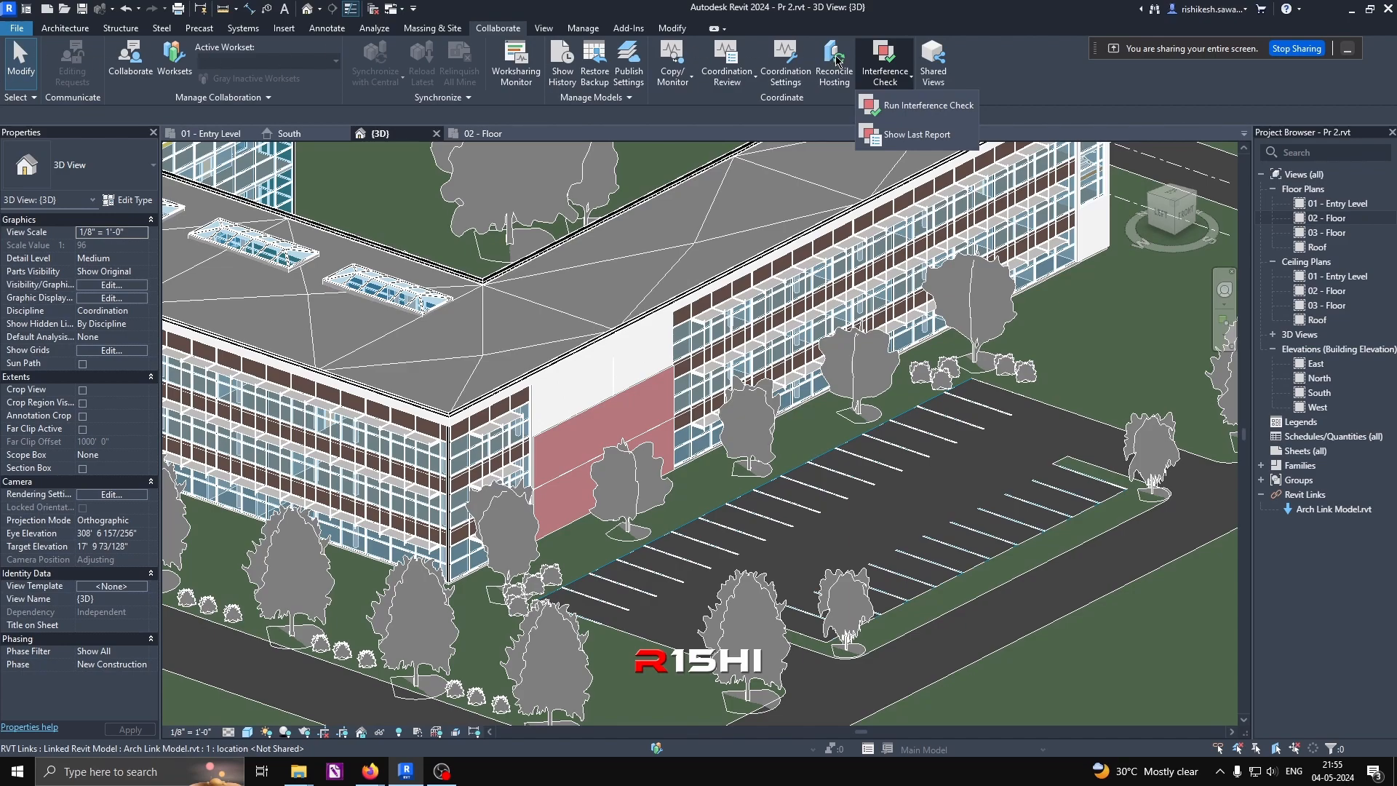
{"action": "left_click", "coordinate": [914, 4]}
{"action": "left_click", "coordinate": [909, 73]}
{"action": "left_click", "coordinate": [1033, 111]}
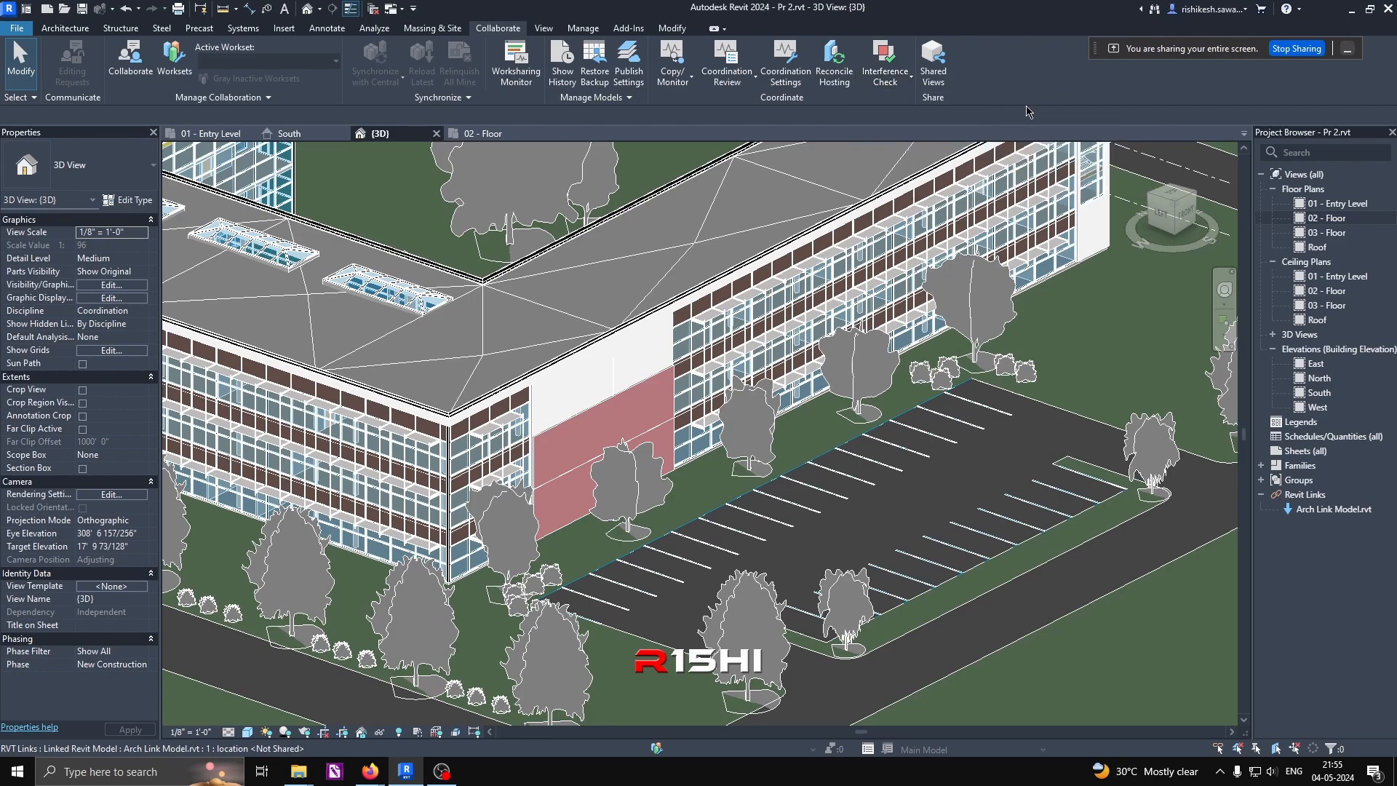
{"action": "left_click", "coordinate": [885, 69]}
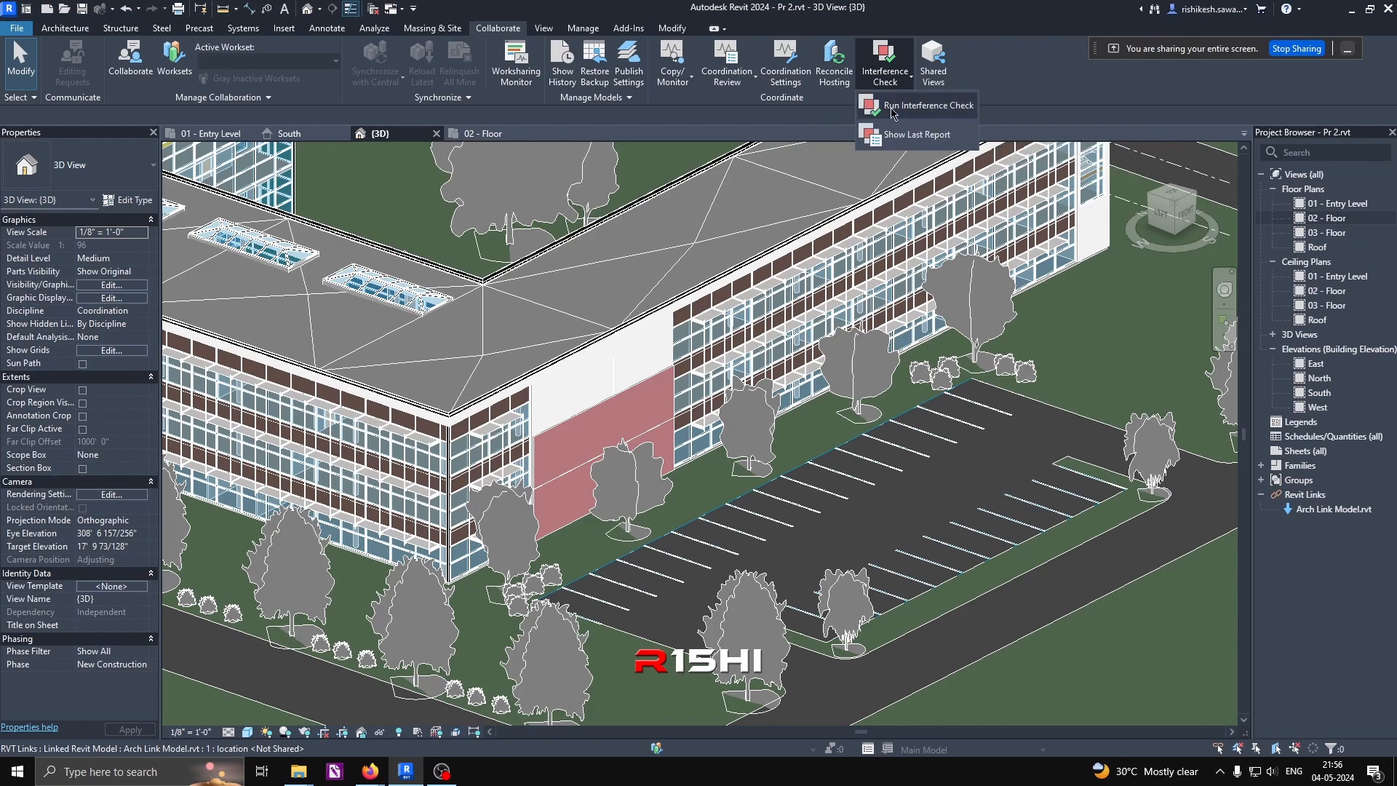
{"action": "left_click", "coordinate": [804, 115]}
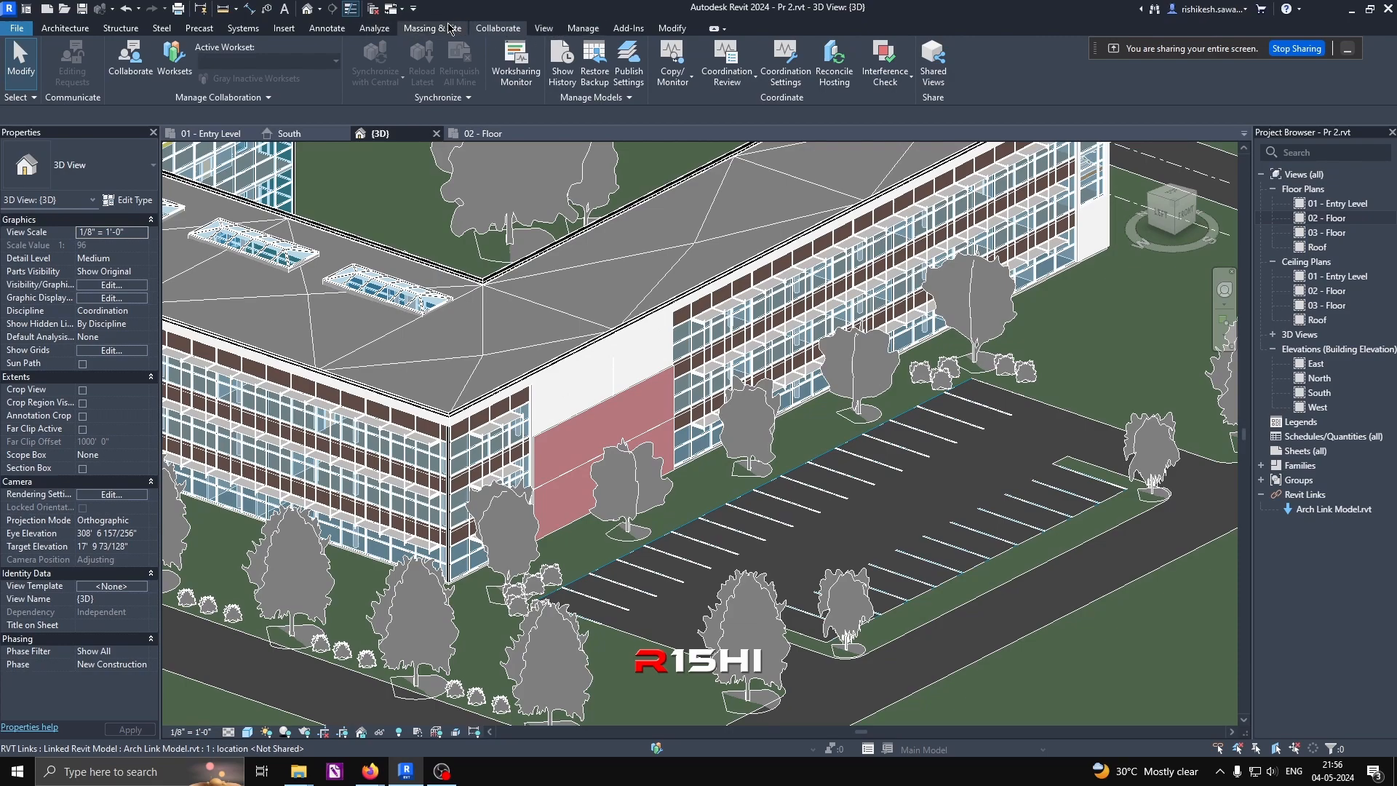
{"action": "left_click", "coordinate": [283, 28]}
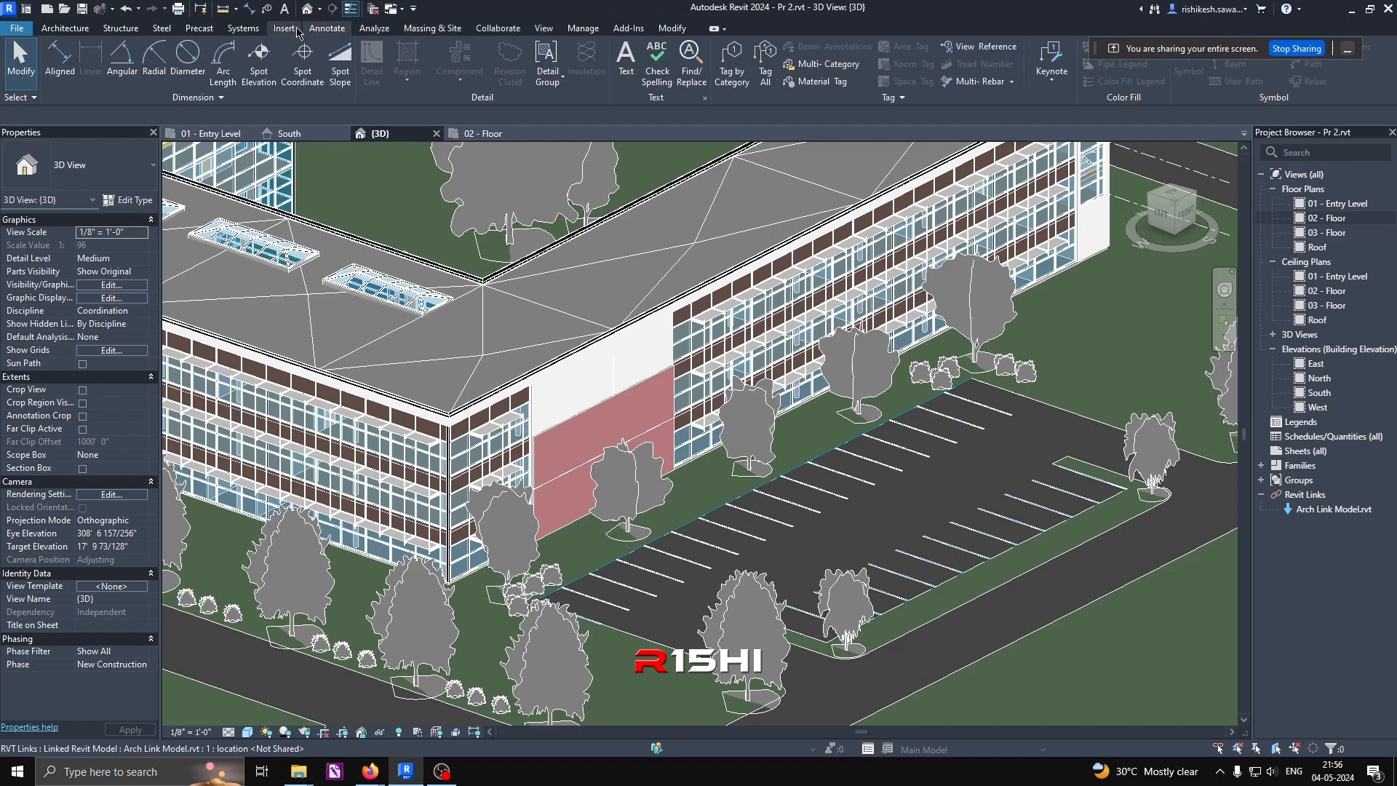
{"action": "left_click", "coordinate": [243, 29]}
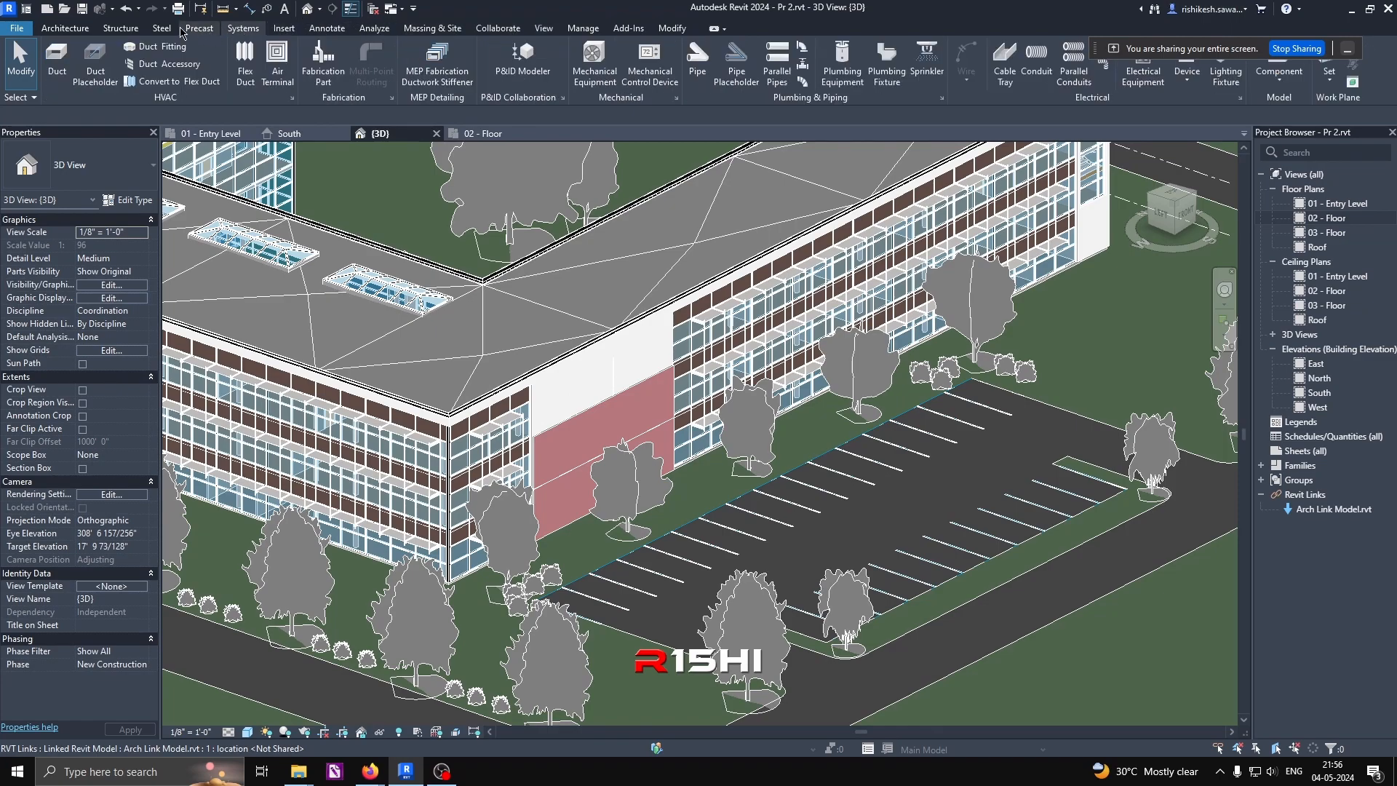
{"action": "left_click", "coordinate": [74, 29]}
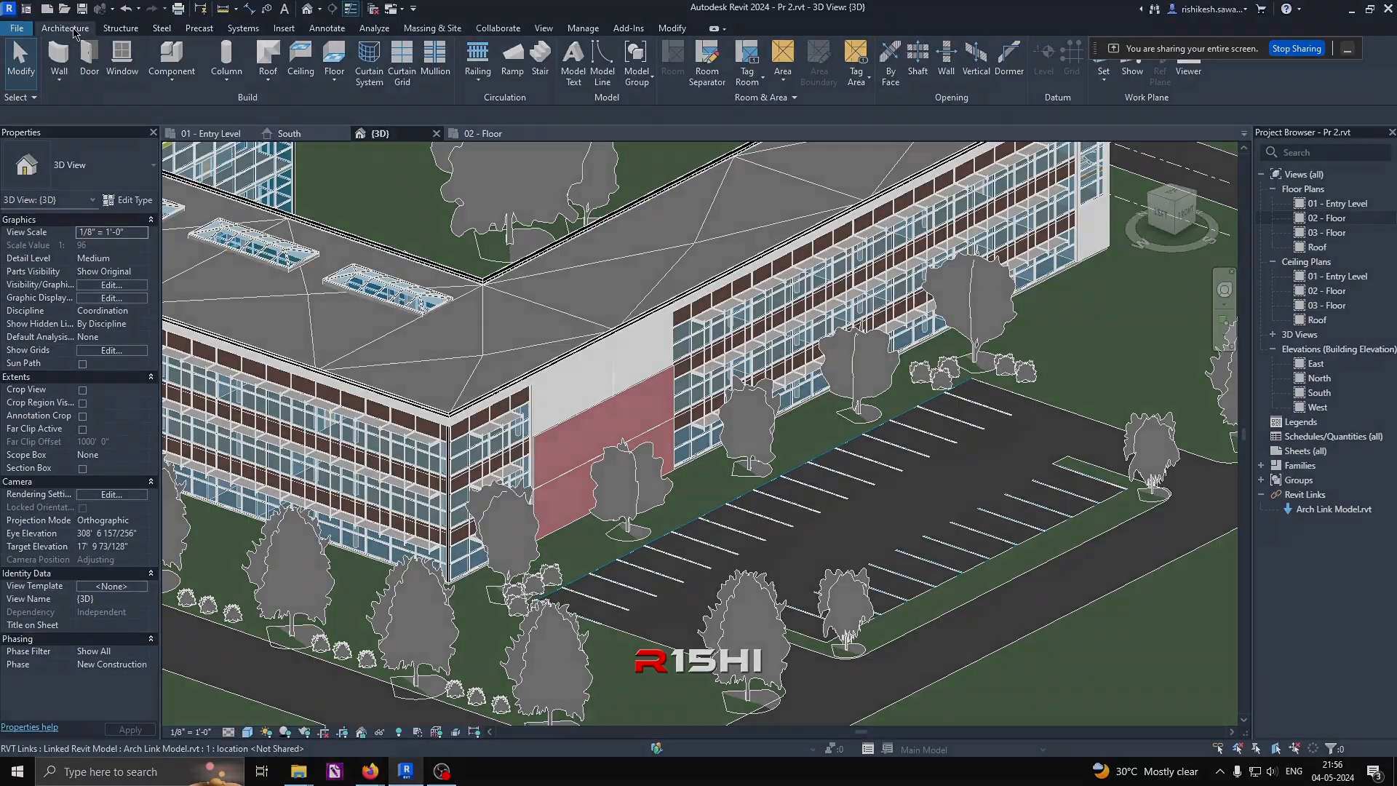